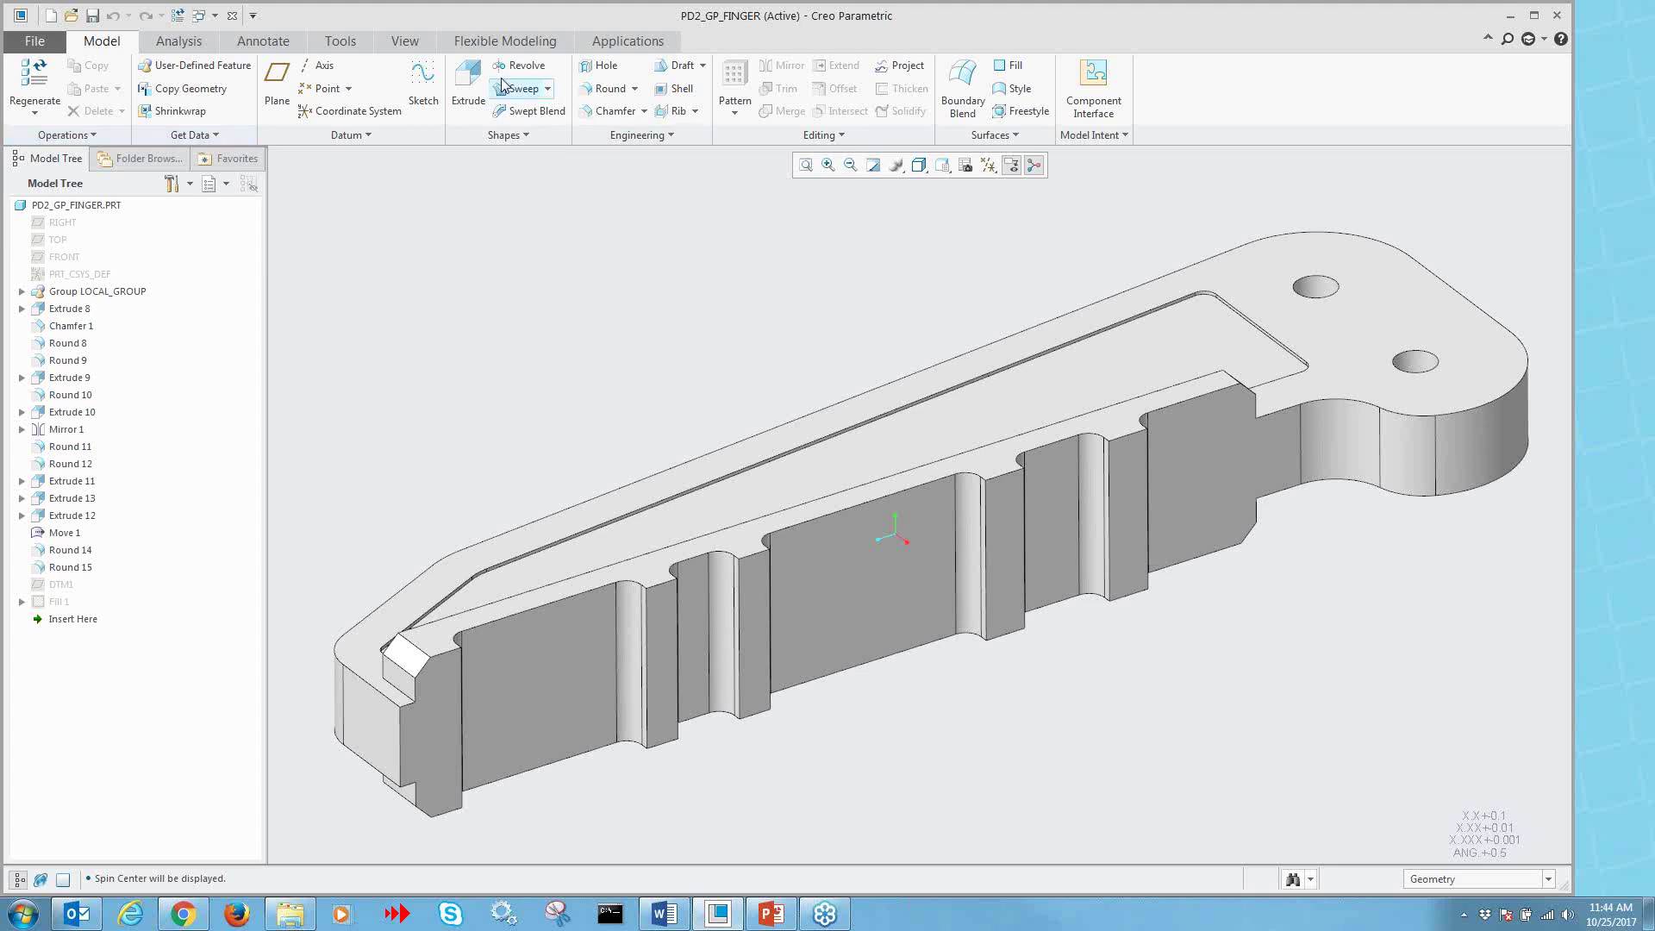
left_click(402, 42)
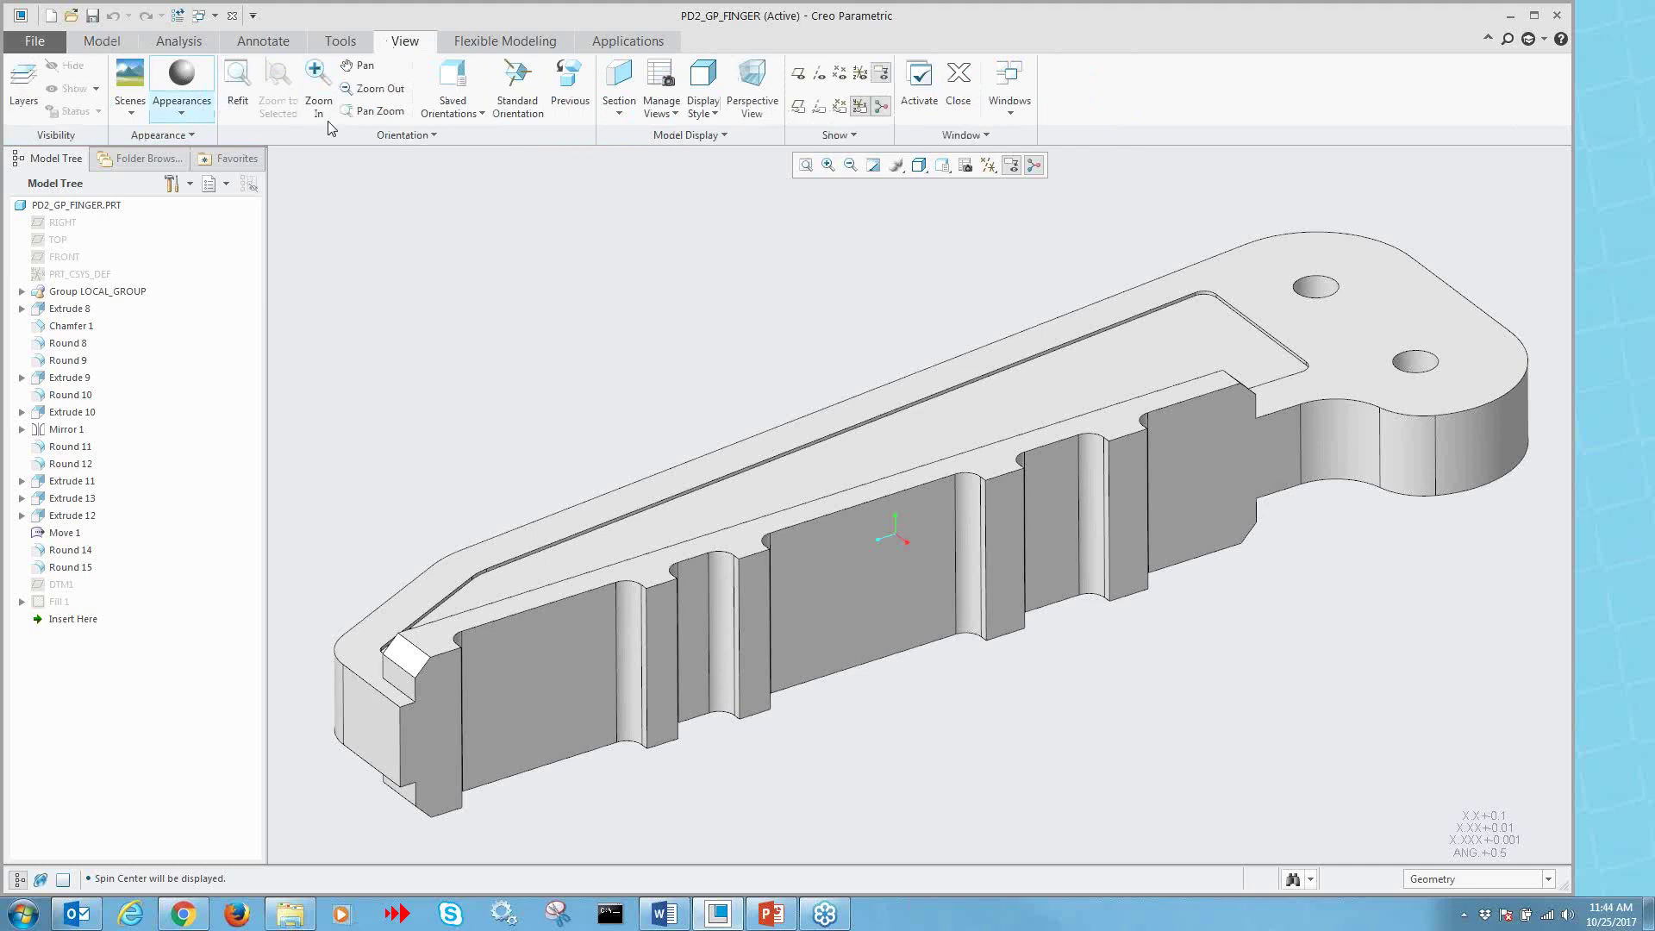
left_click(618, 78)
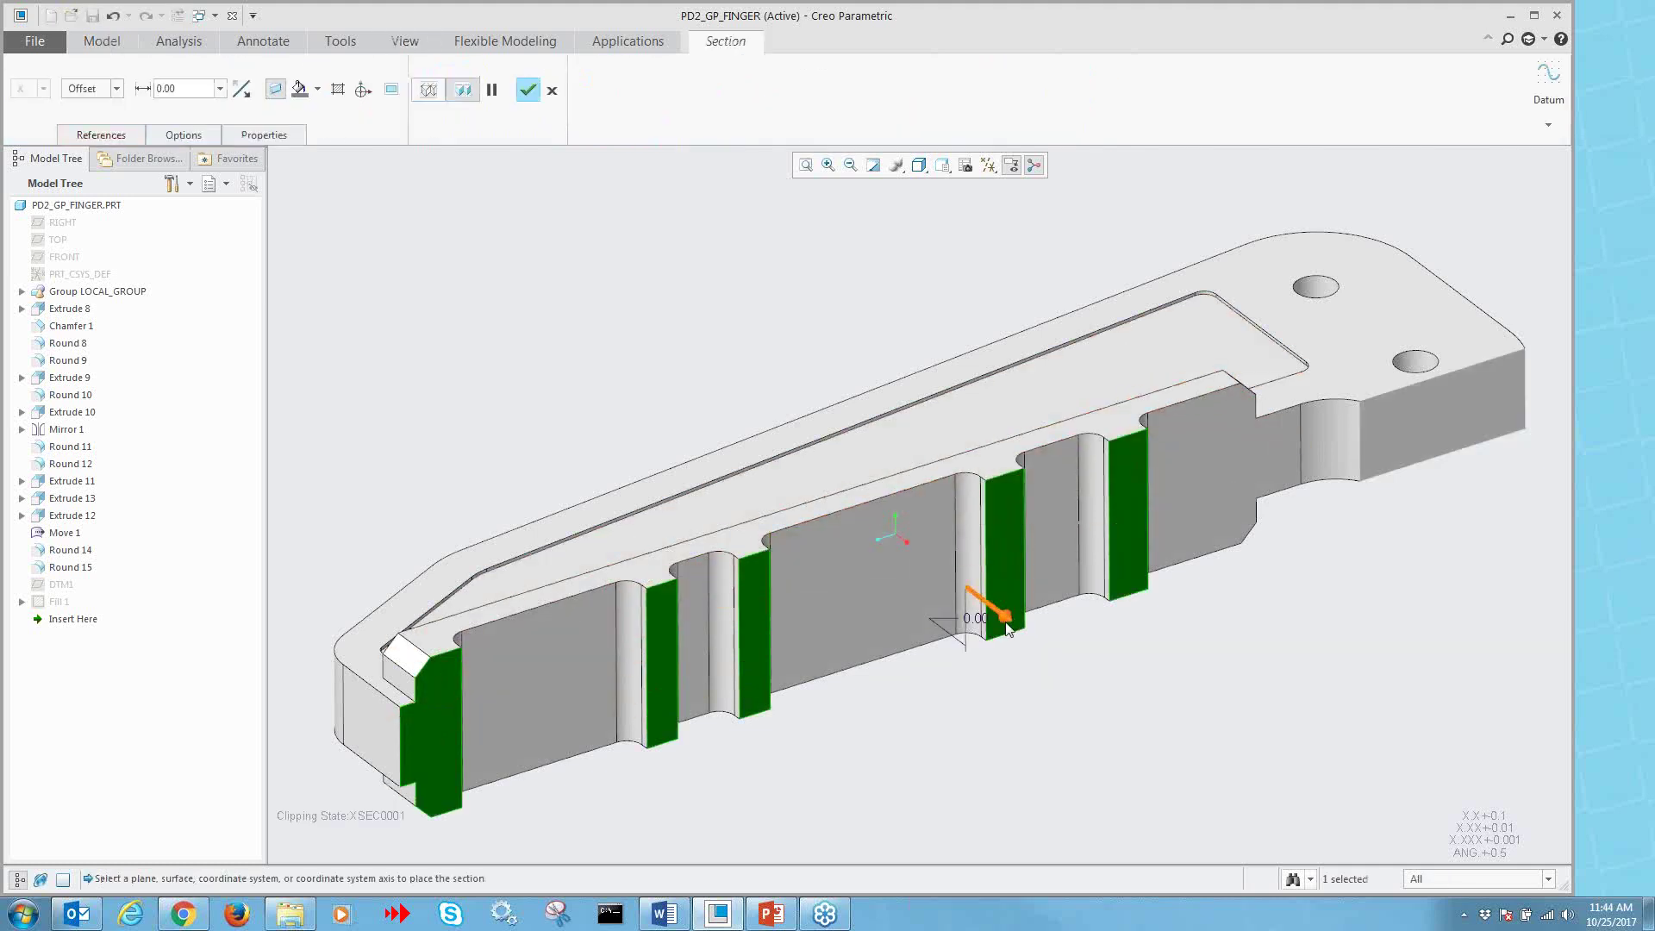
left_click_drag(1005, 617, 1056, 651)
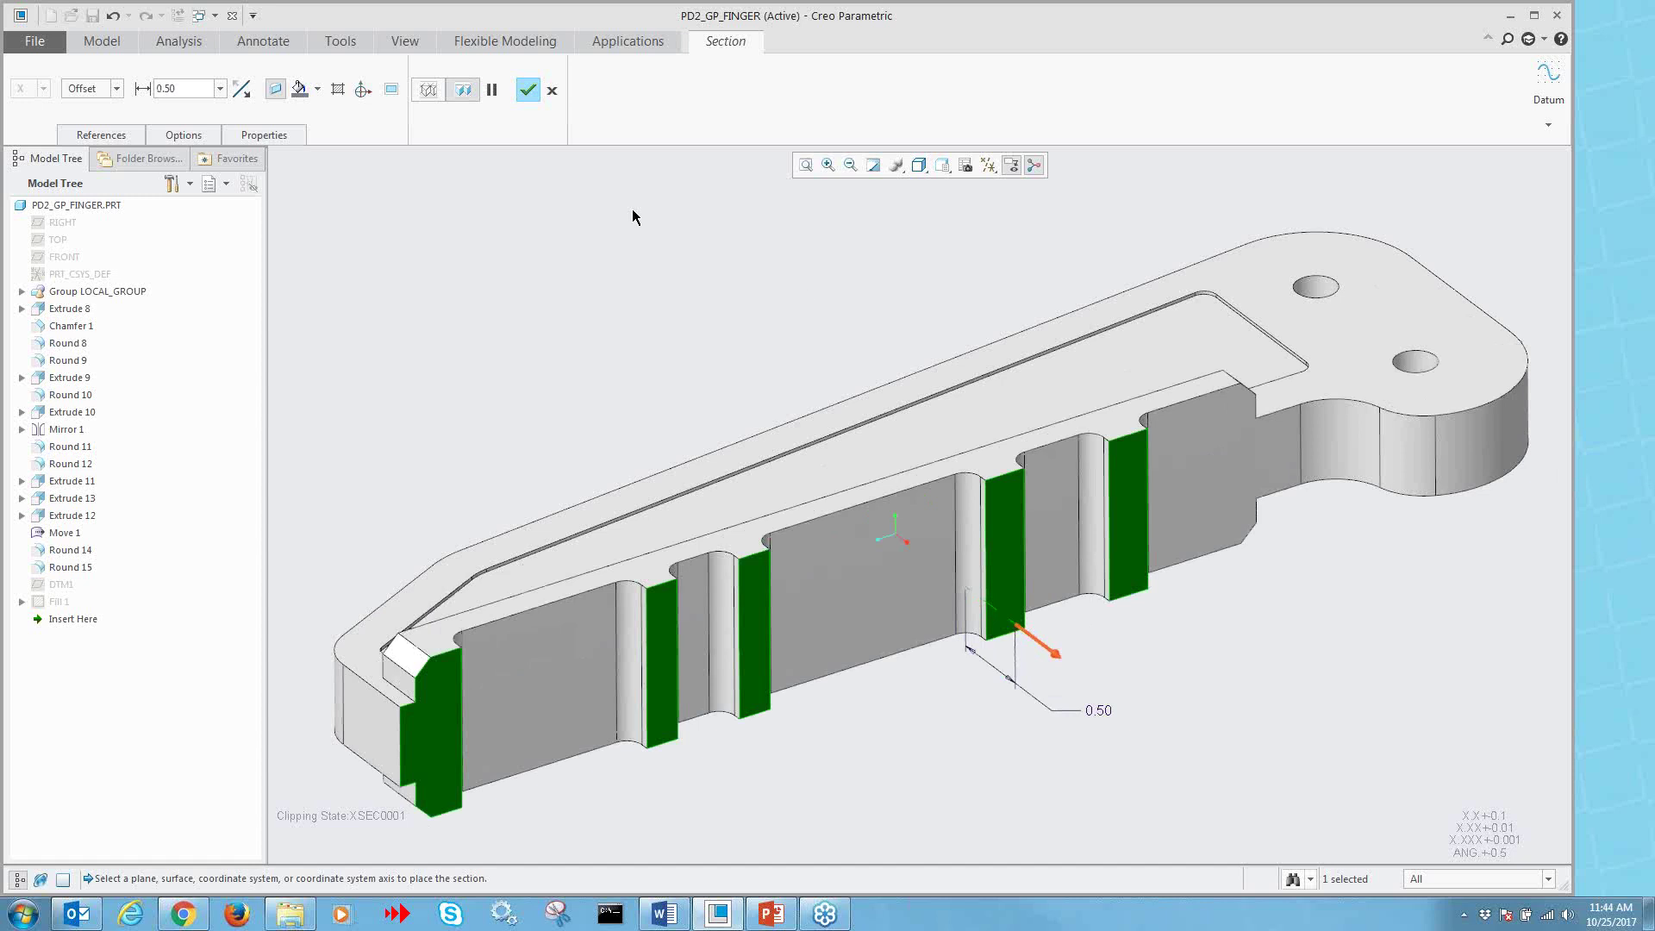
left_click(551, 90)
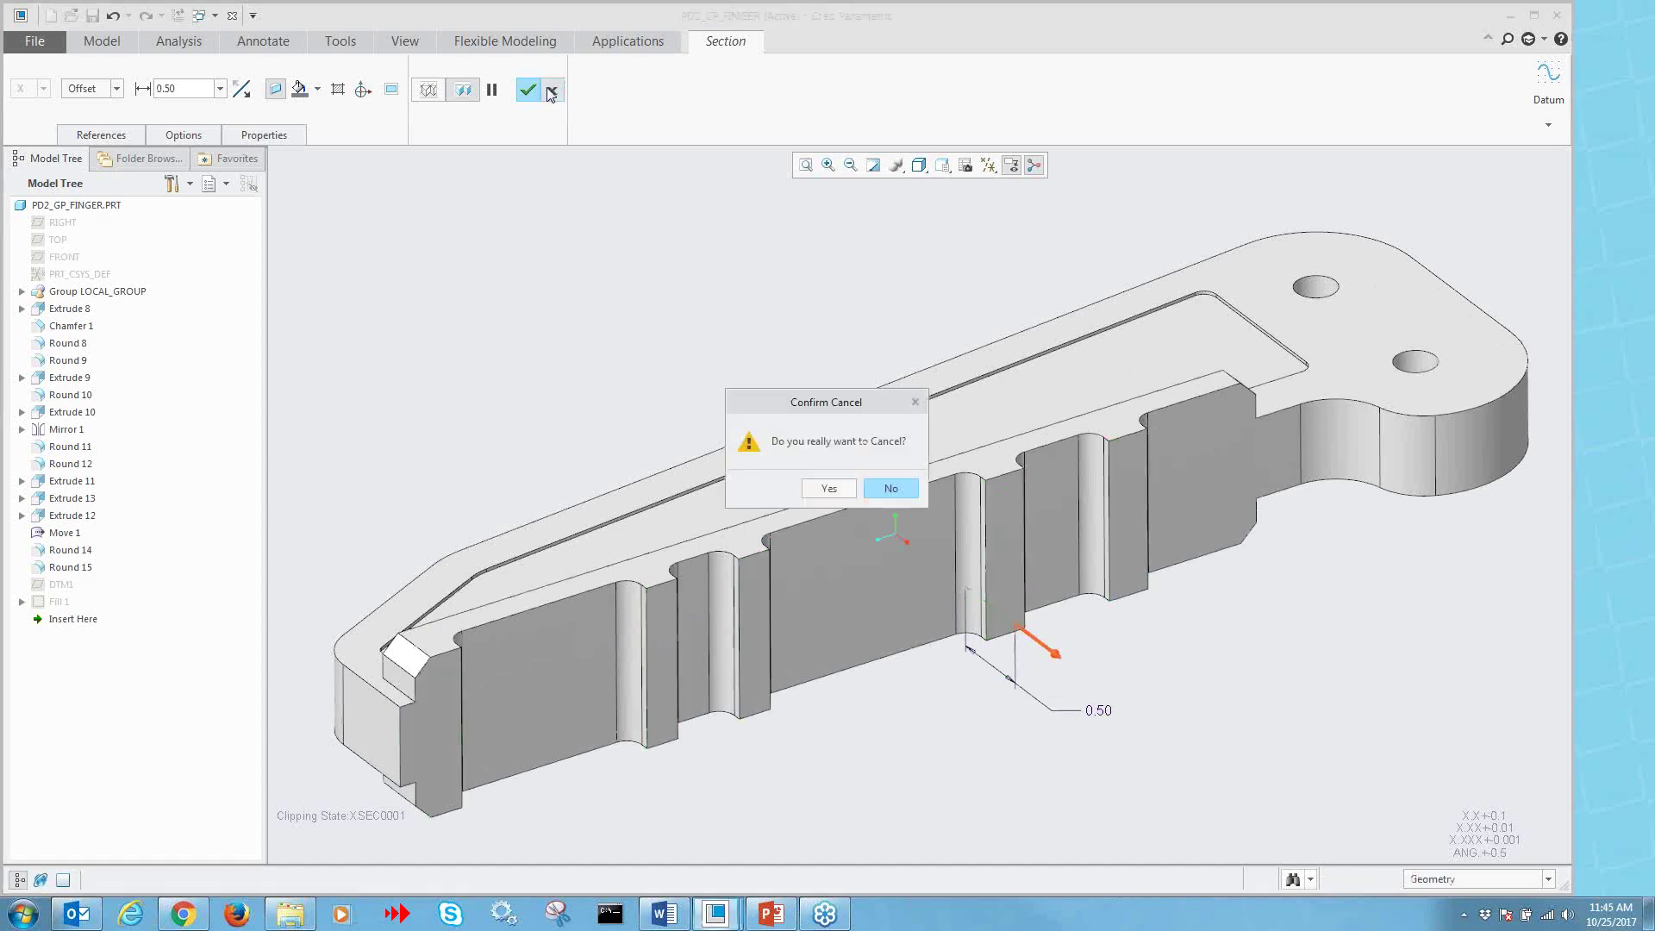
left_click(828, 489)
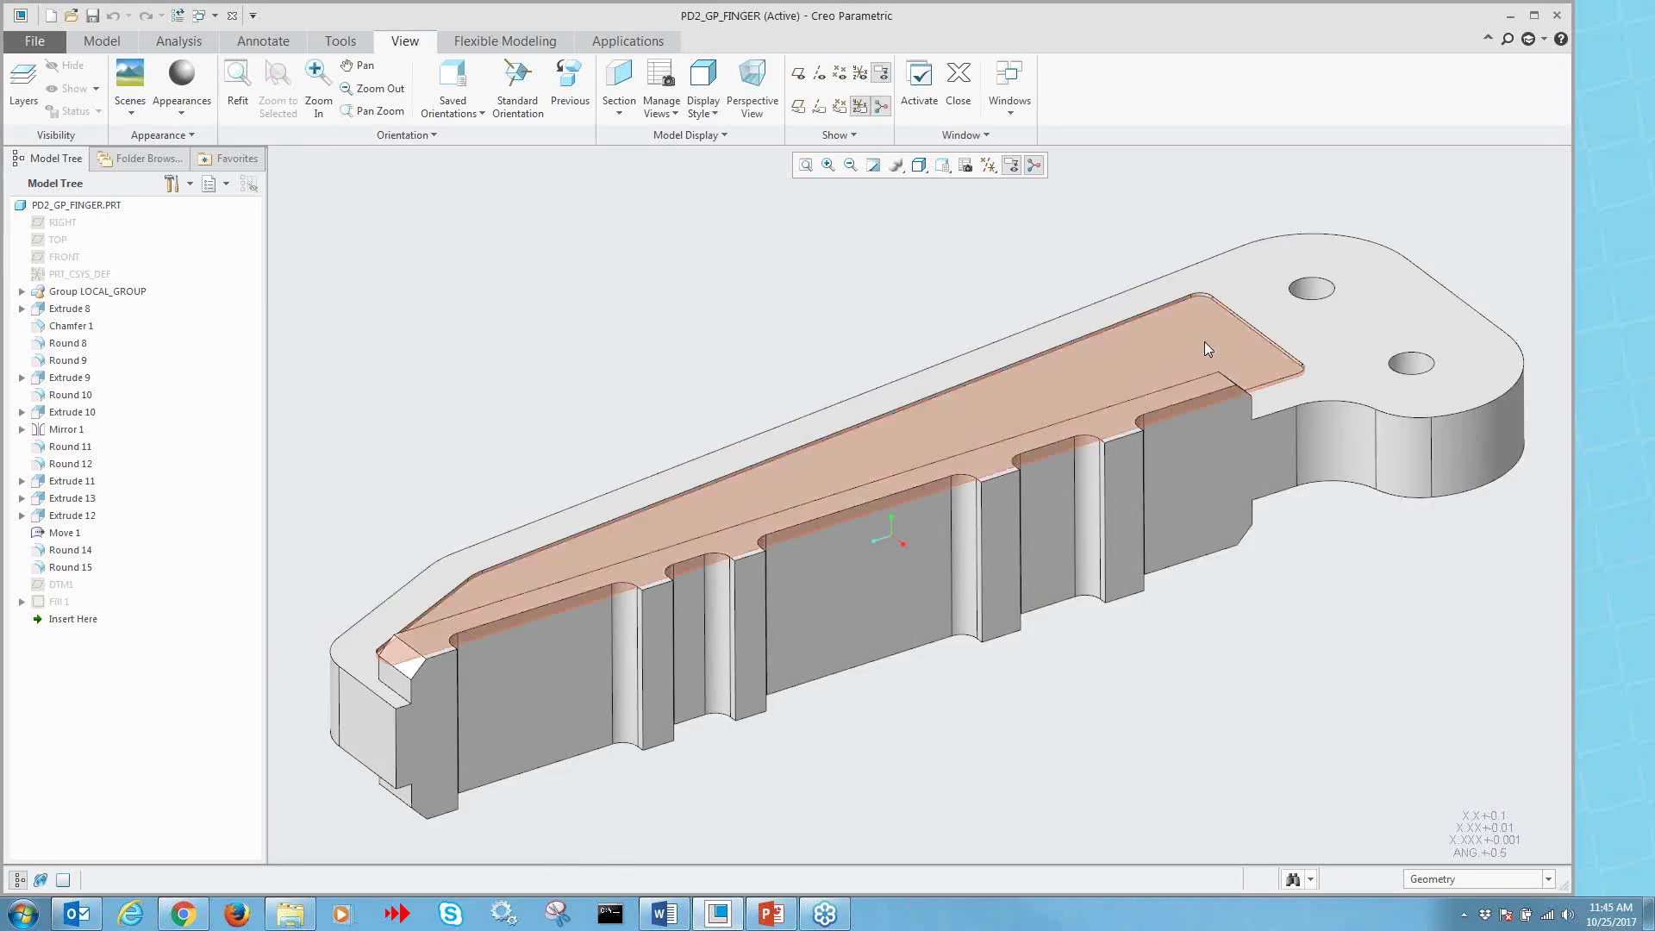
- Redefine the shallow pocket cut Extrude 11 so that it cuts through the whole finger
middle_click_drag(1204, 342, 1144, 344)
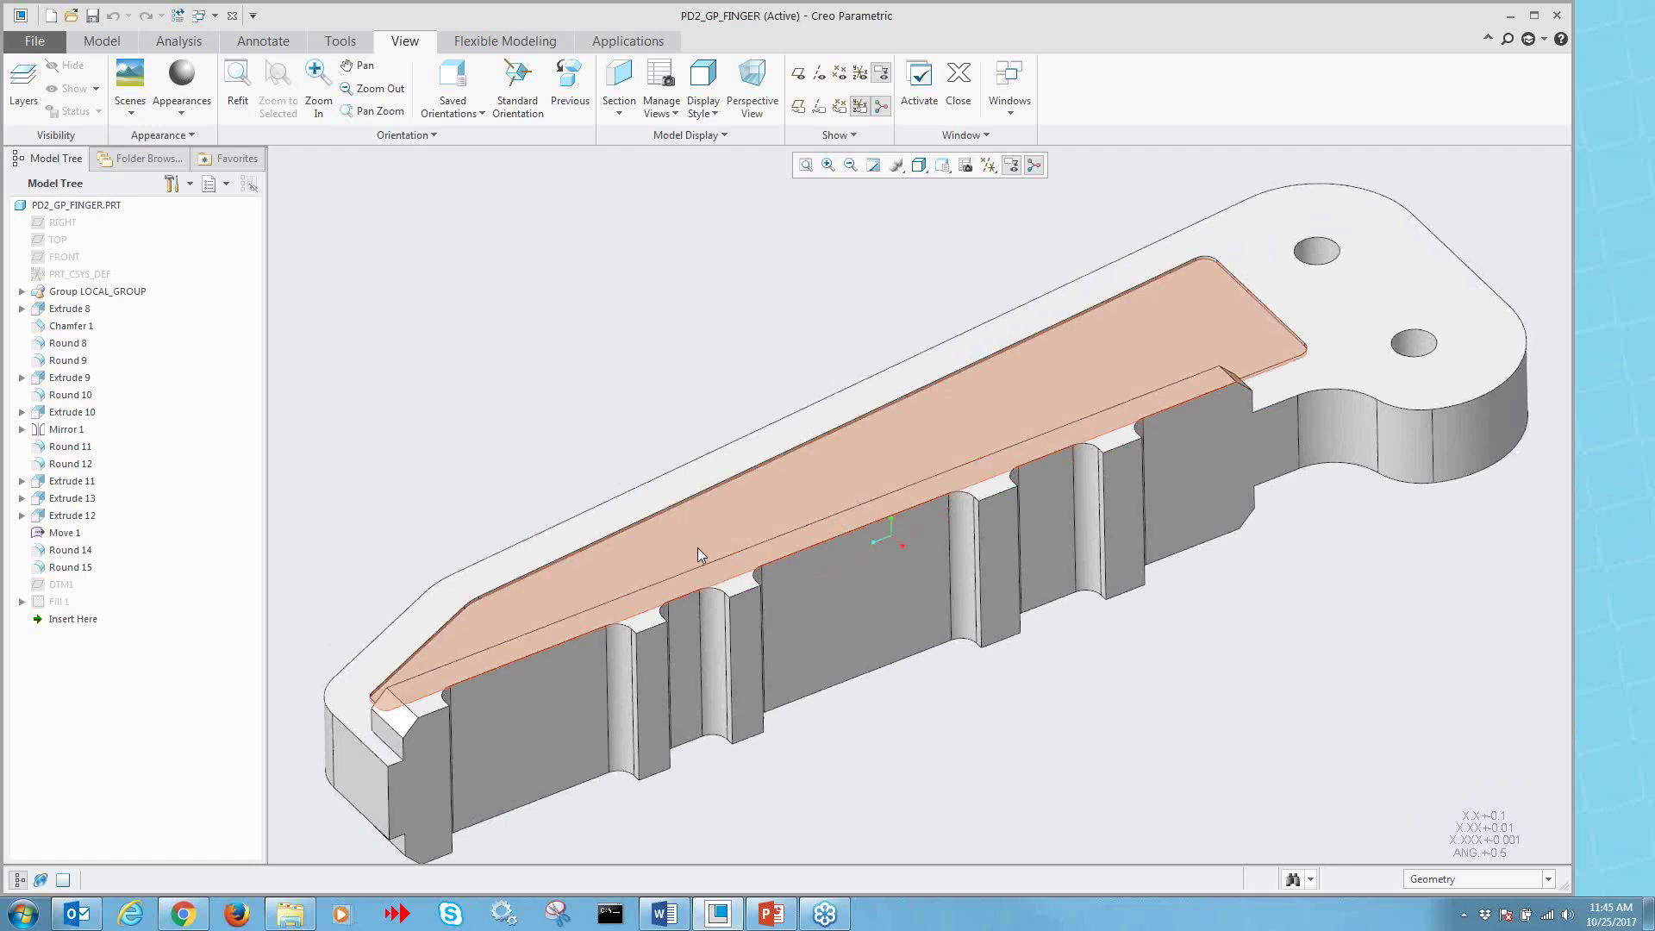
left_click(60, 482)
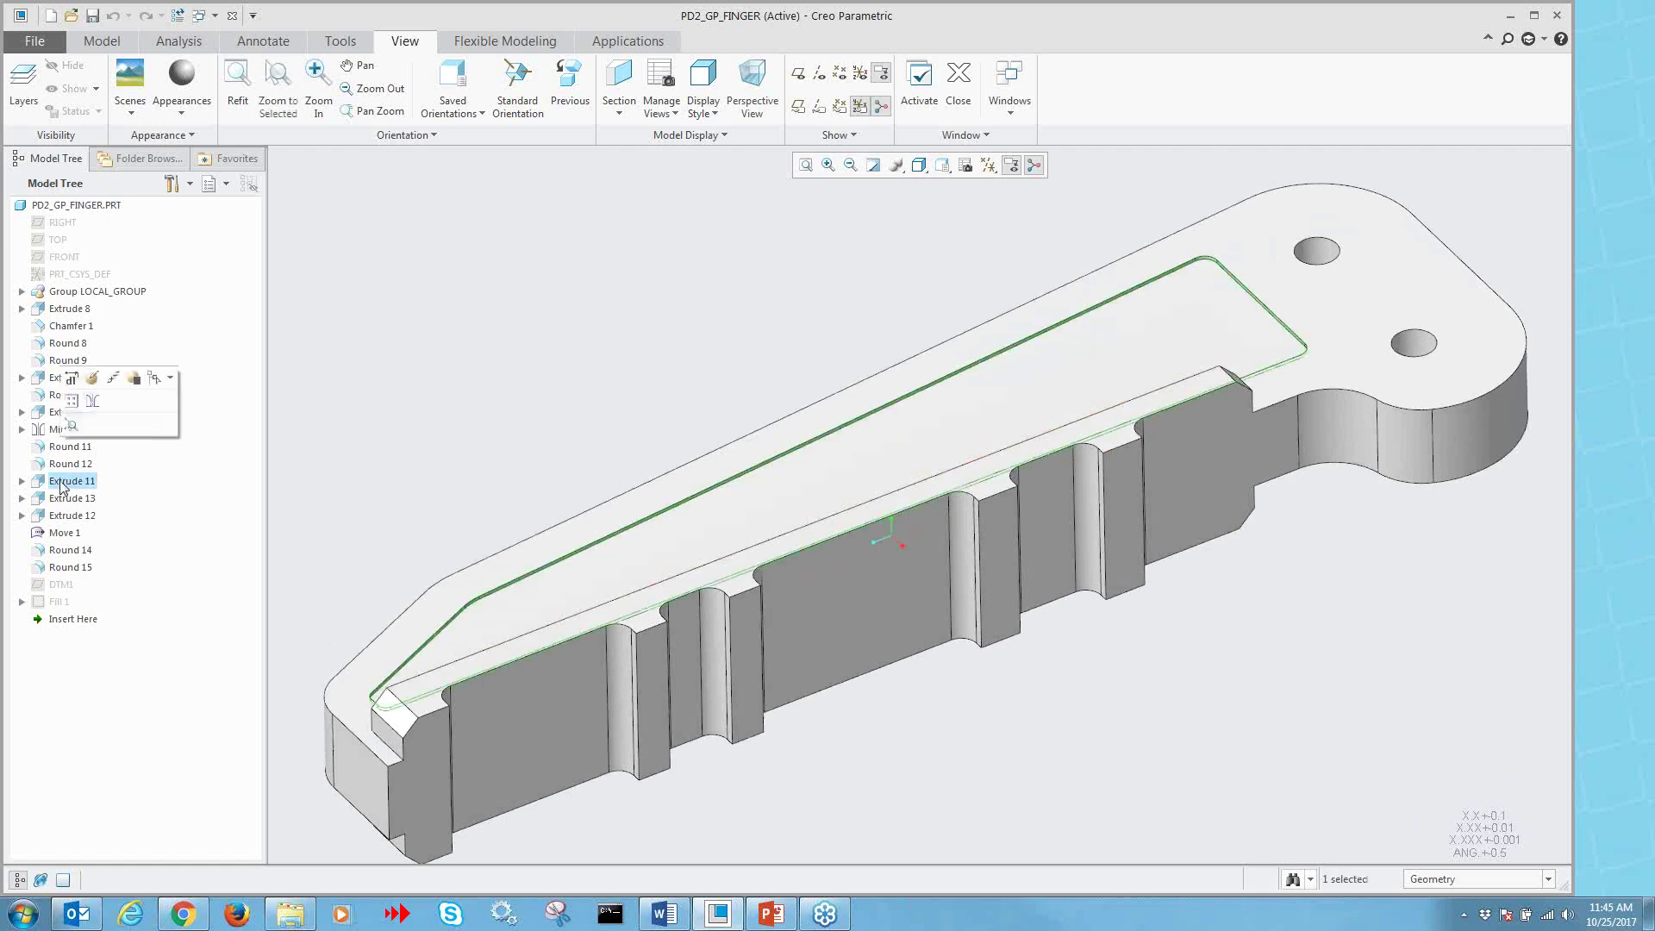
left_click(89, 380)
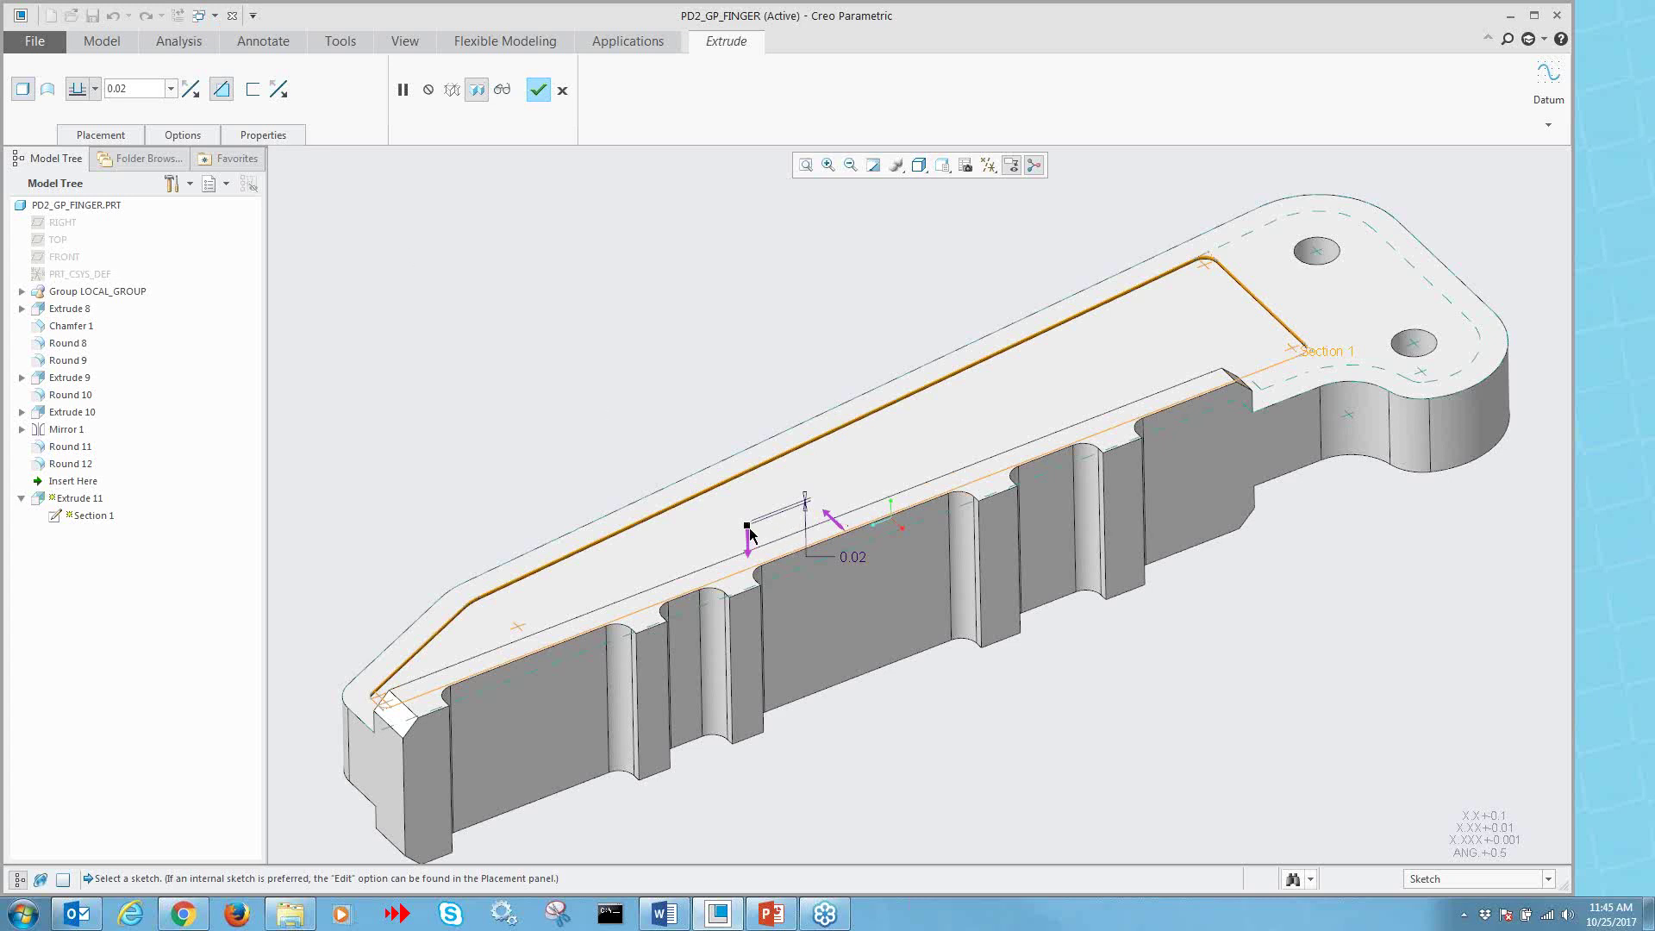
left_click(94, 89)
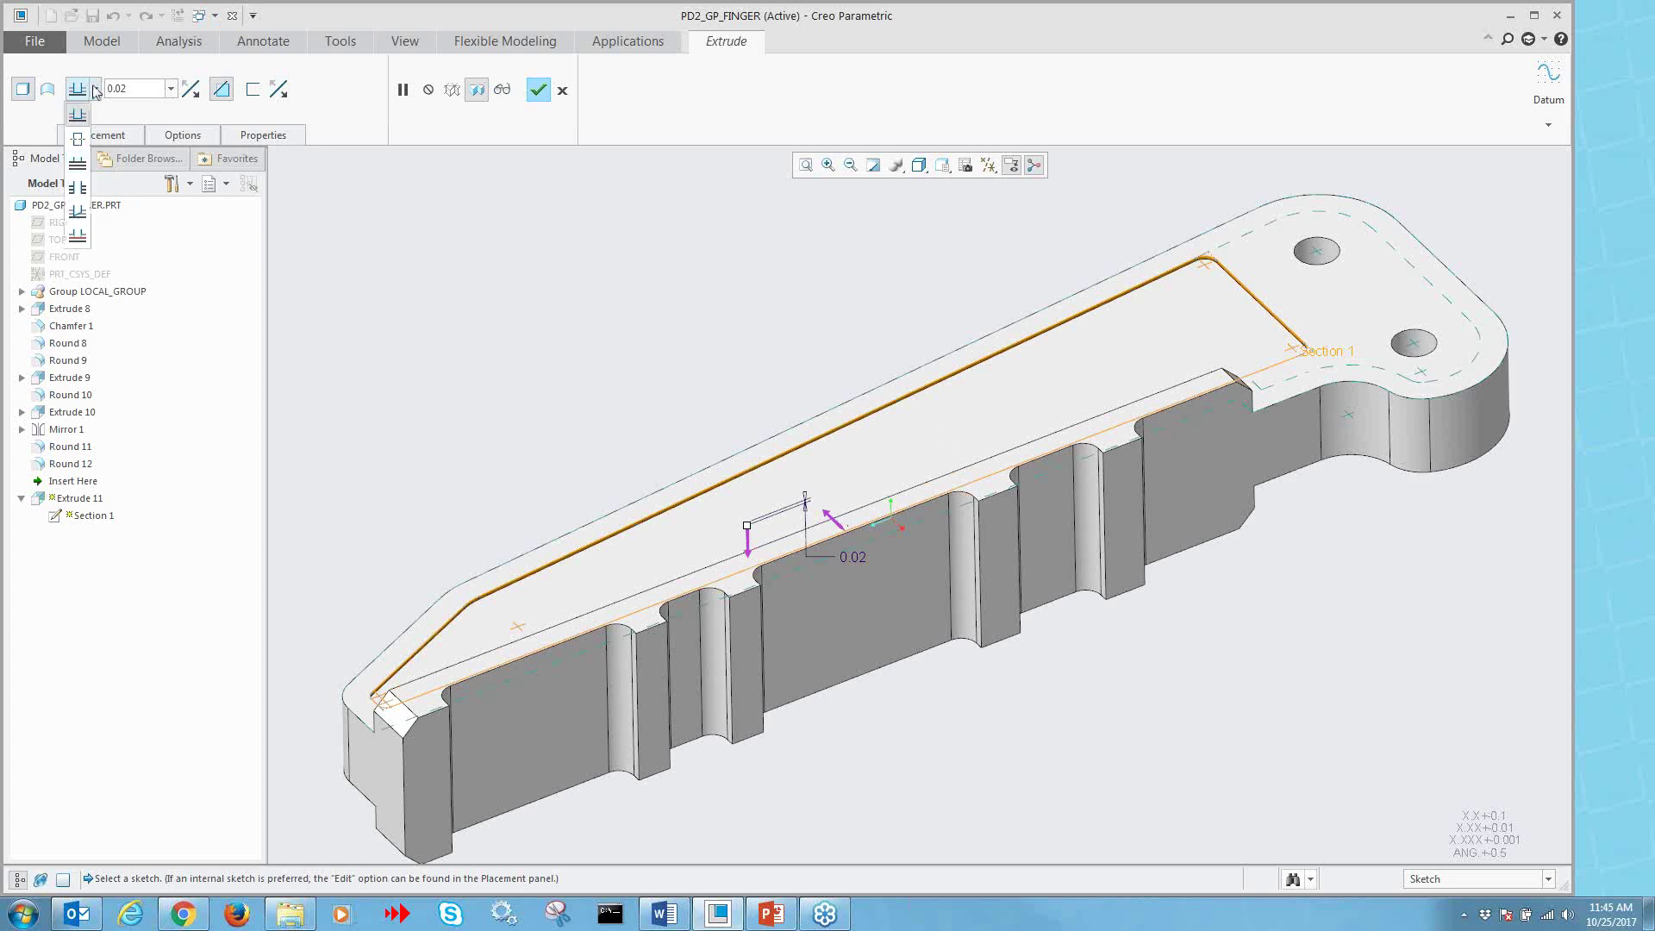
left_click(79, 187)
mouse_move(677, 332)
middle_mouse_down()
mouse_move(683, 388)
mouse_move(672, 307)
mouse_move(672, 333)
middle_mouse_up()
left_click(534, 90)
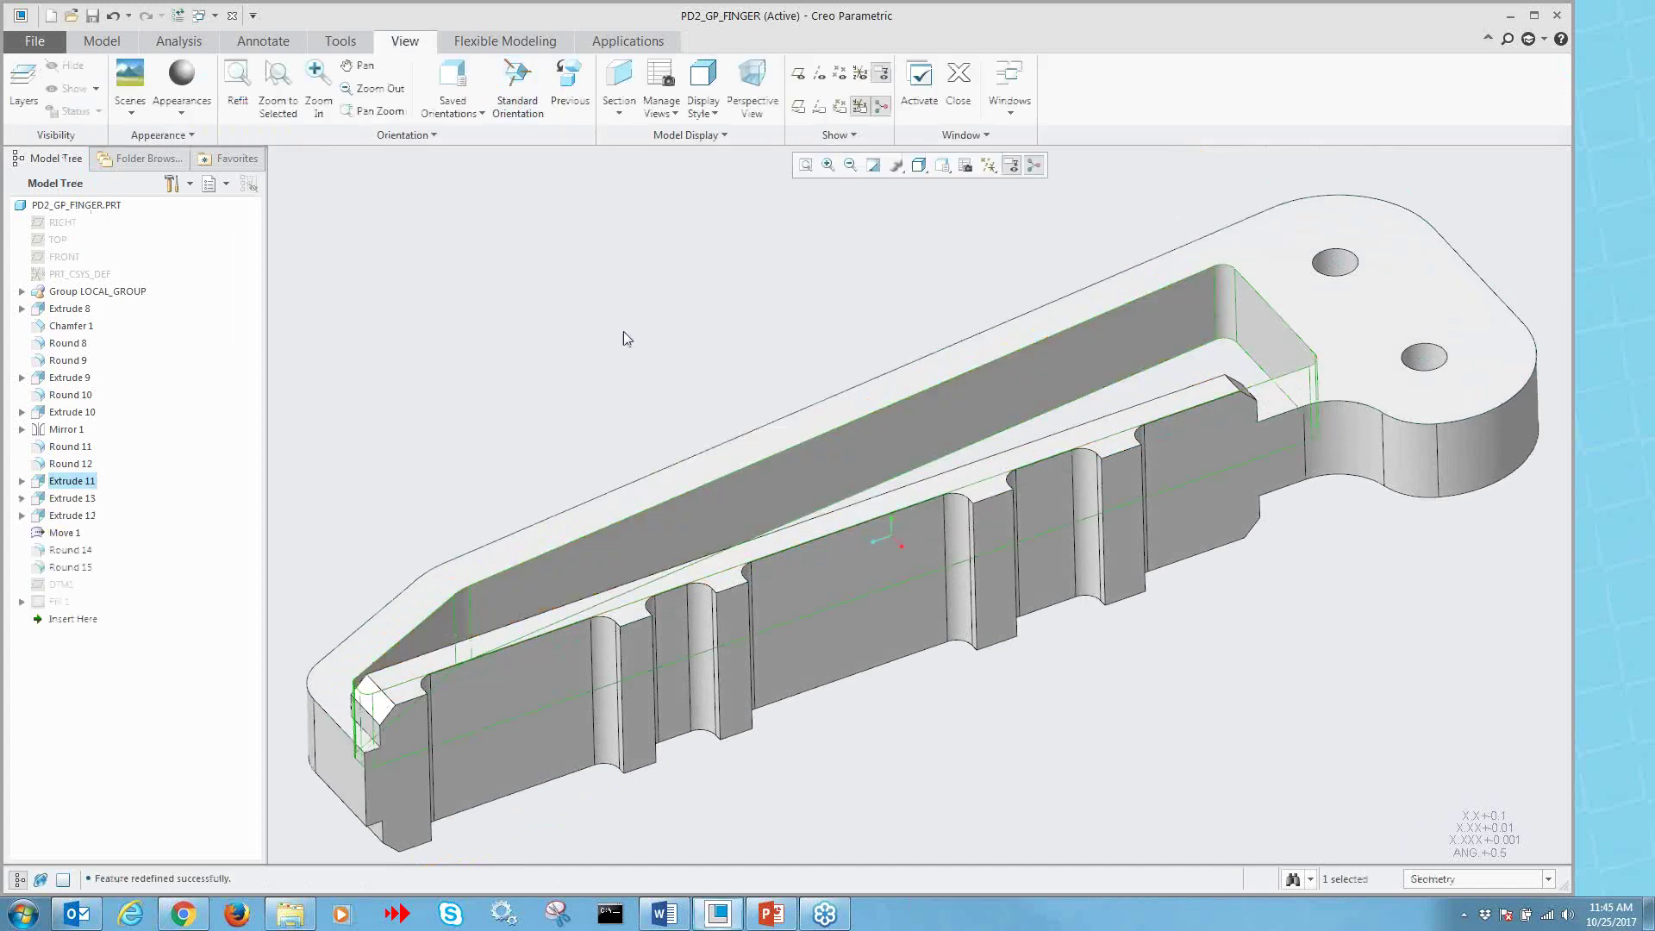
scroll(655, 319, "down", 2)
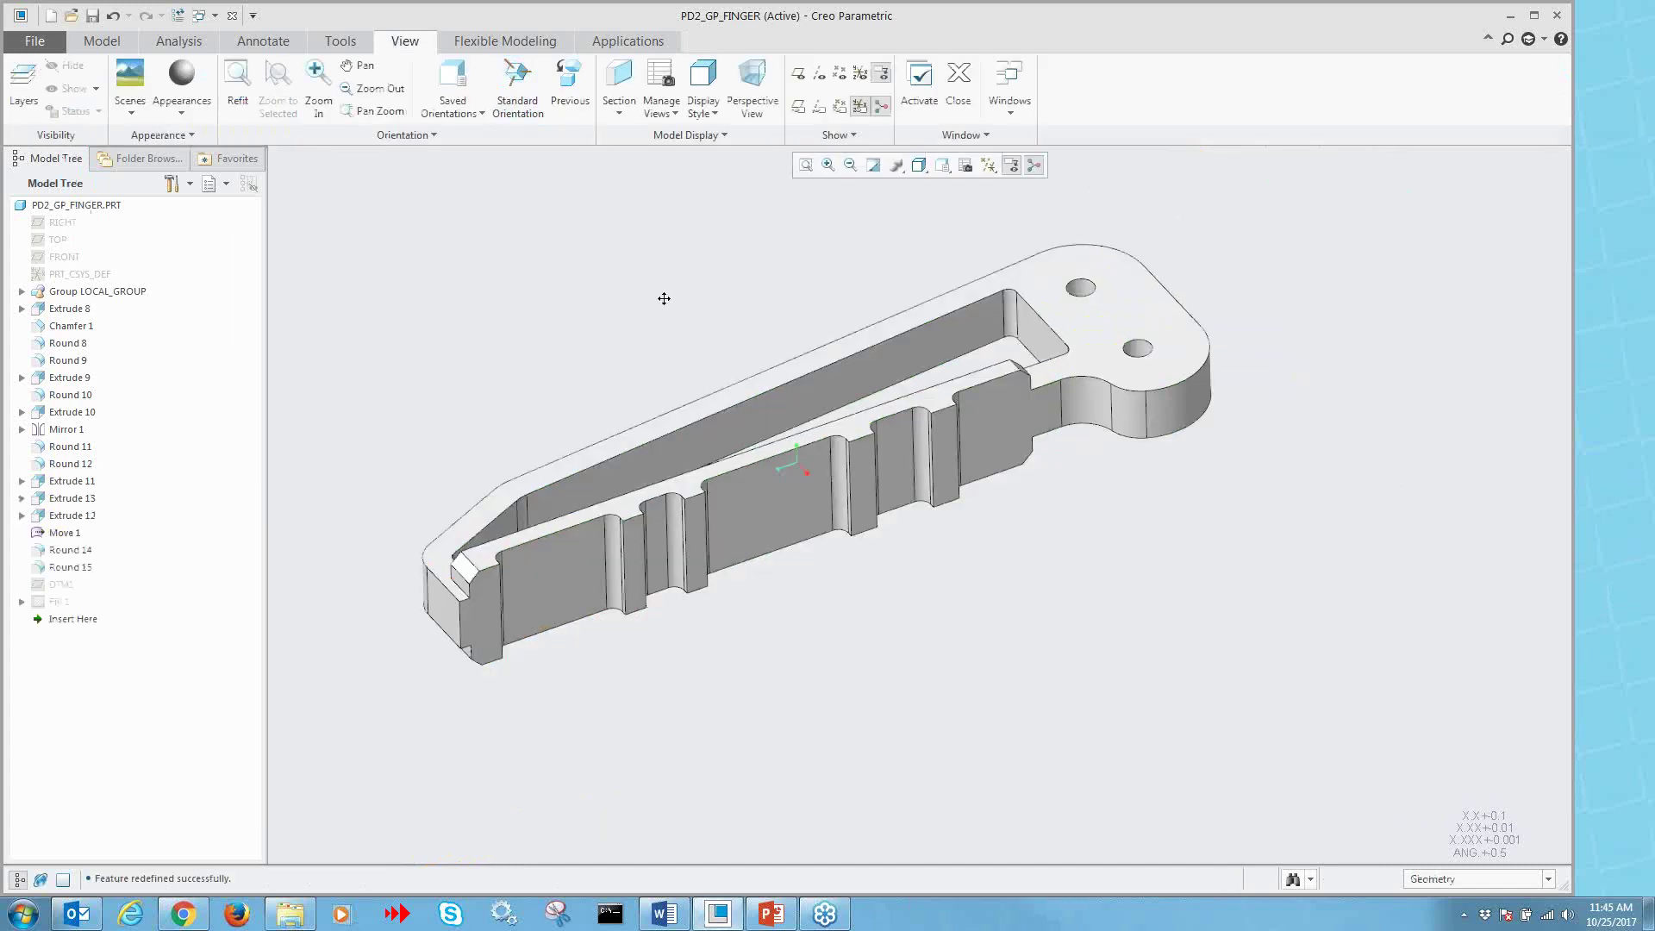
middle_click_drag(661, 299, 753, 392)
scroll(755, 388, "up", 4)
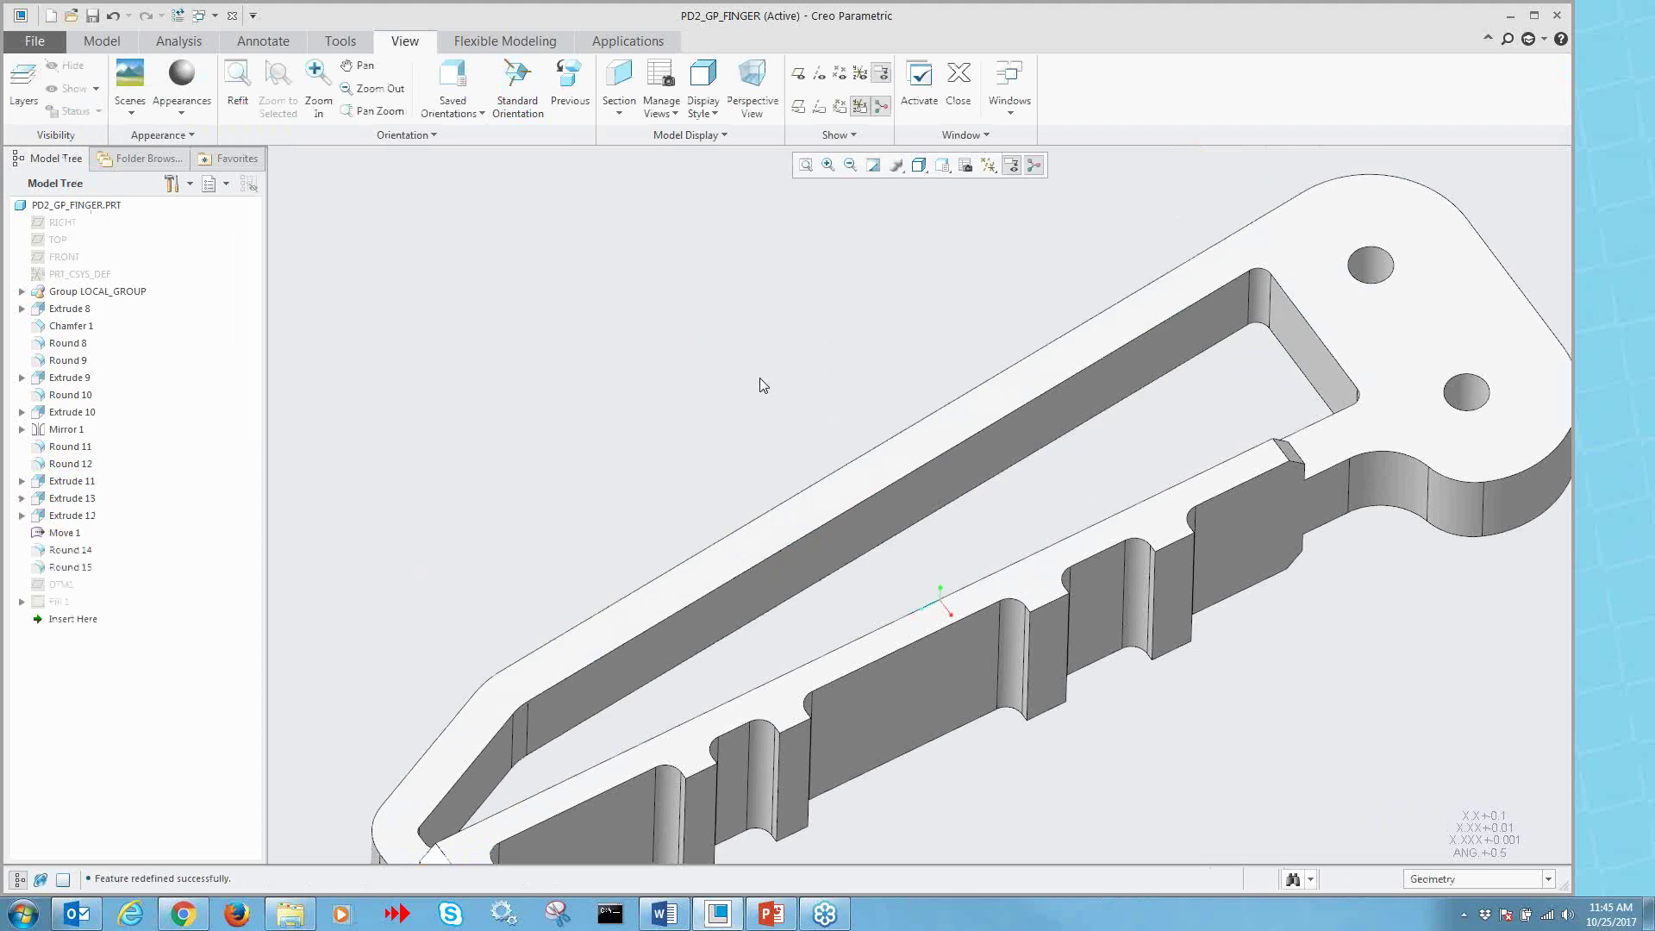
scroll(778, 385, "down", 3)
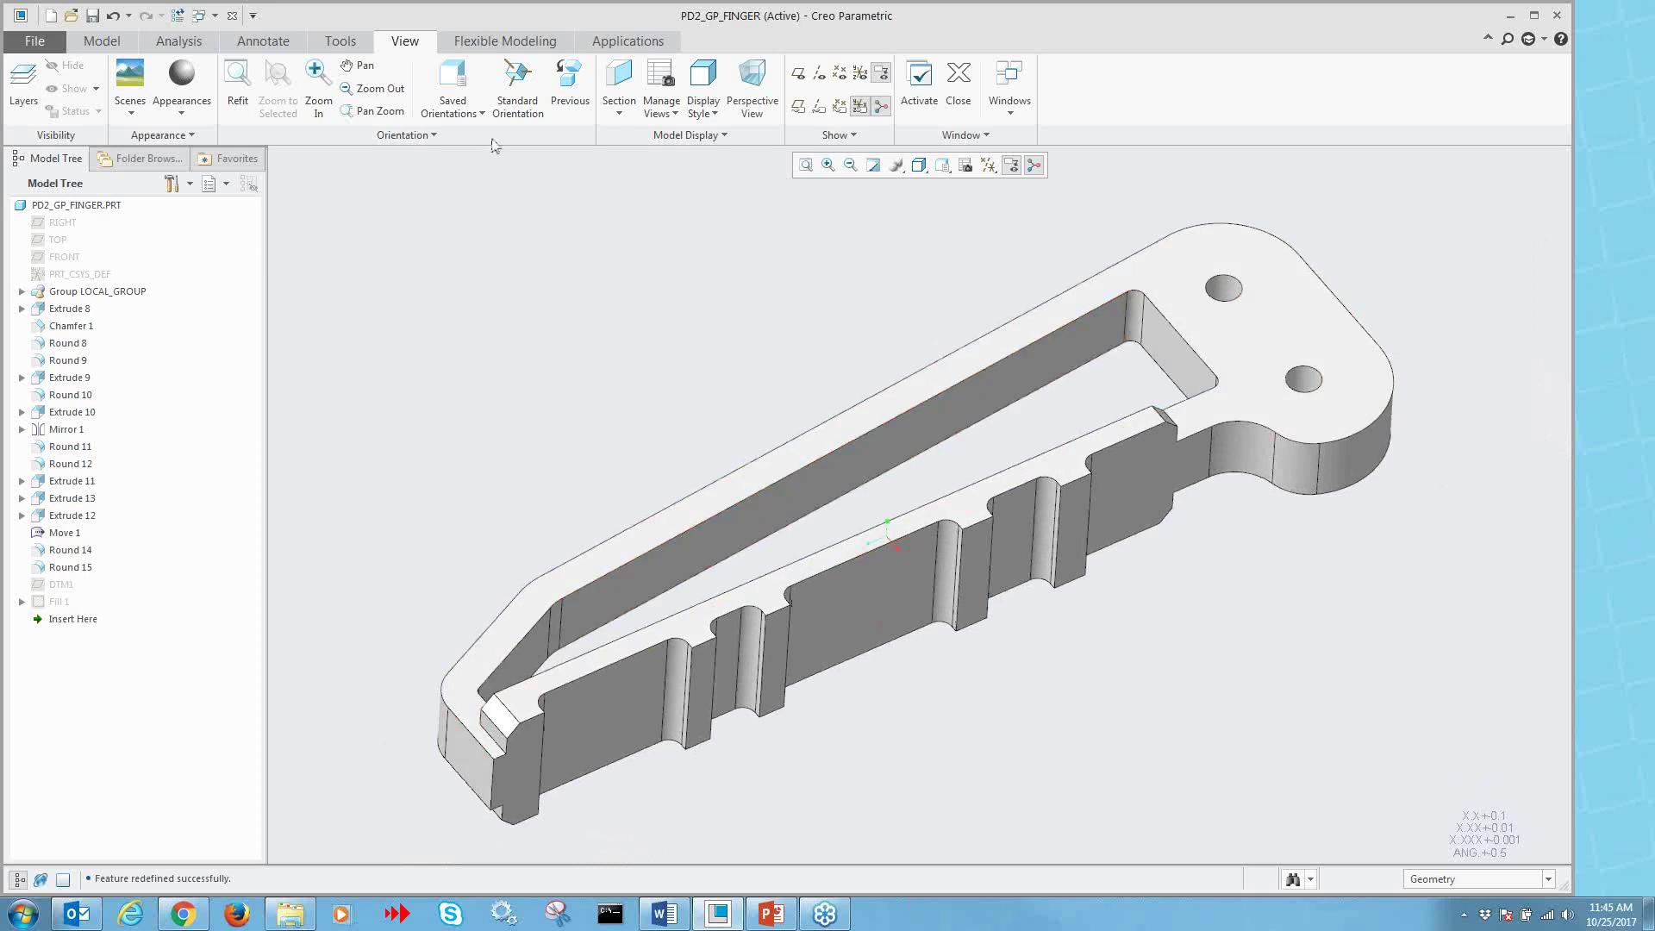
- Start a Lattice feature and look through its reference, cell, beam, density and property options
left_click(93, 41)
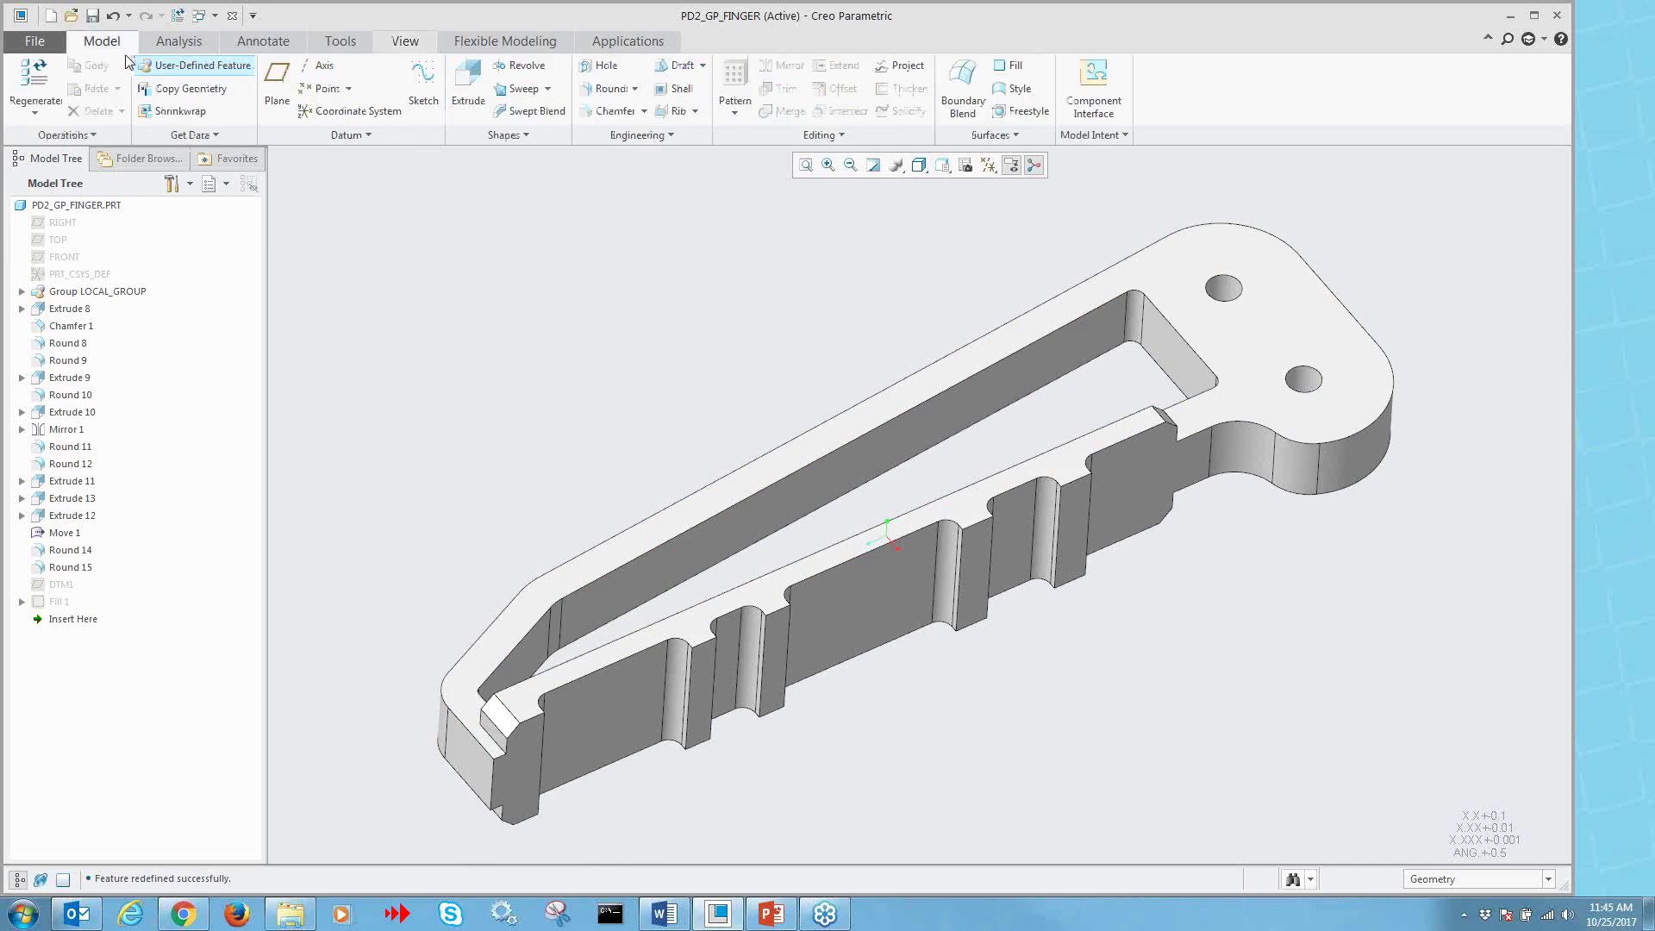
left_click(647, 137)
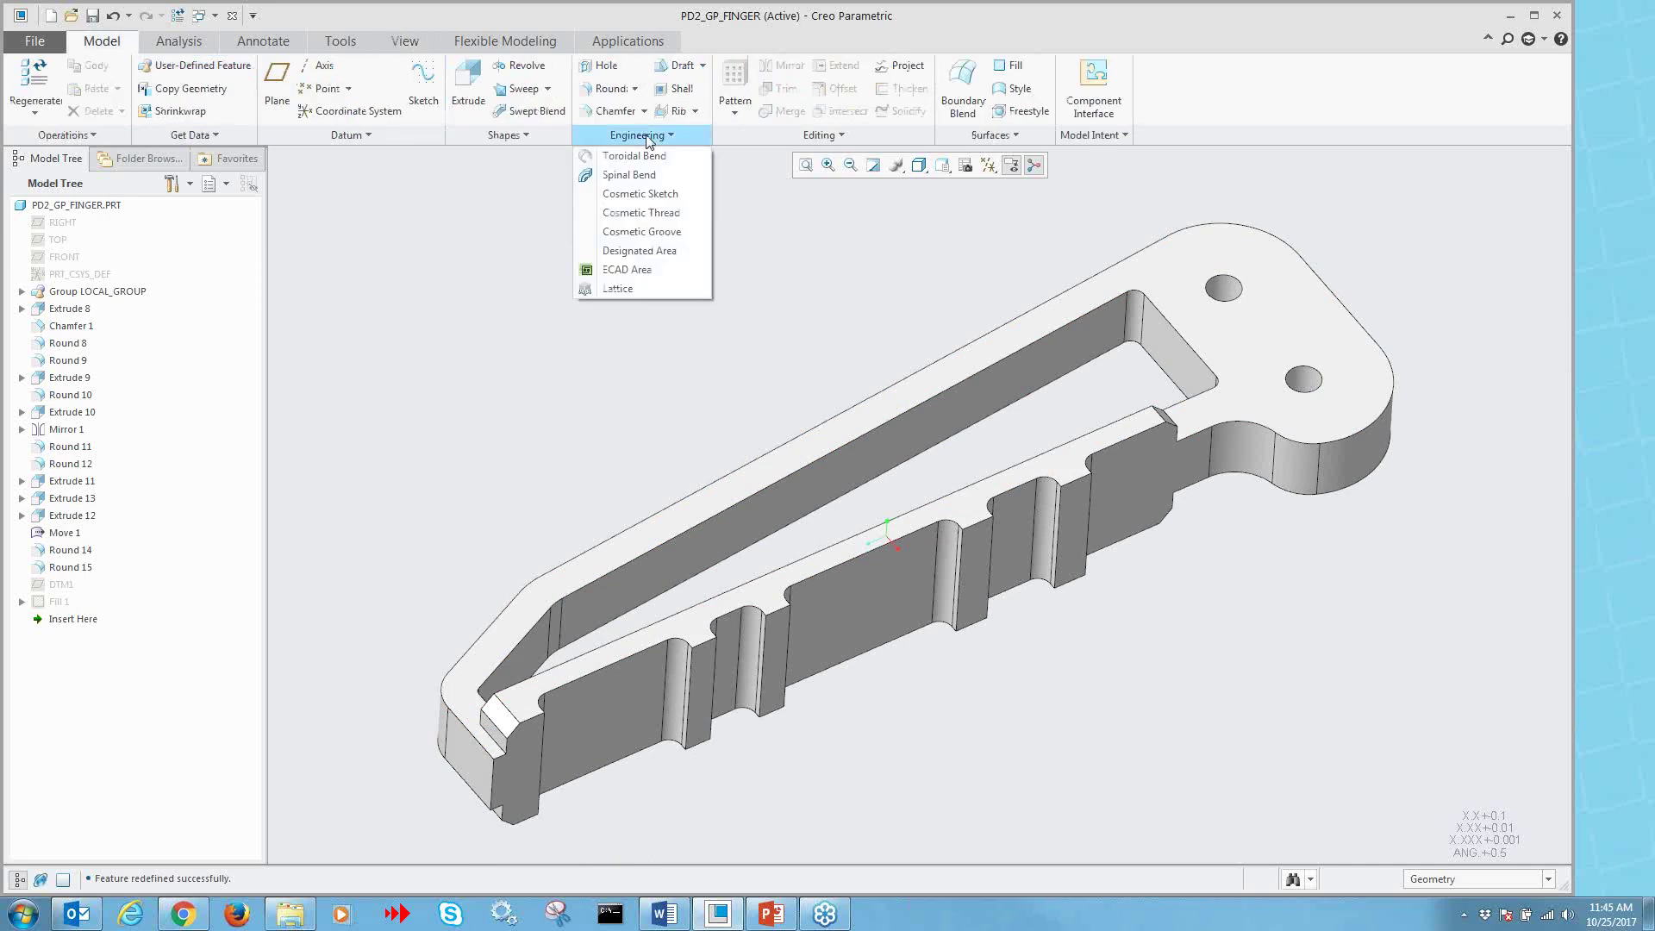
left_click(618, 290)
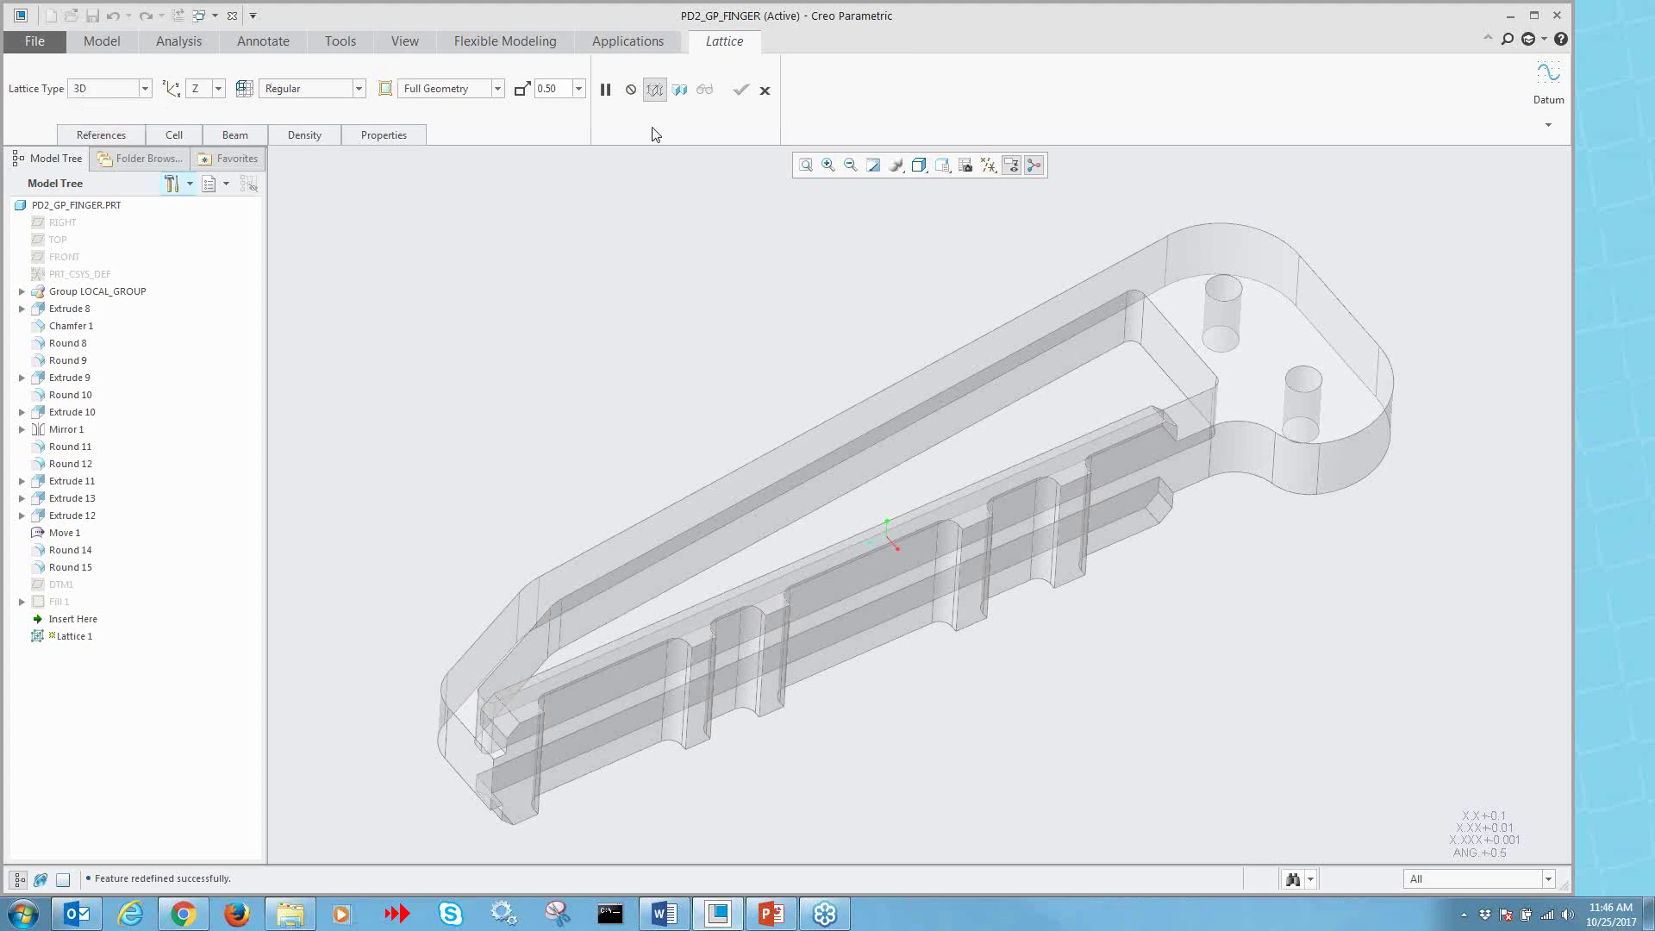
left_click(110, 134)
left_click(168, 138)
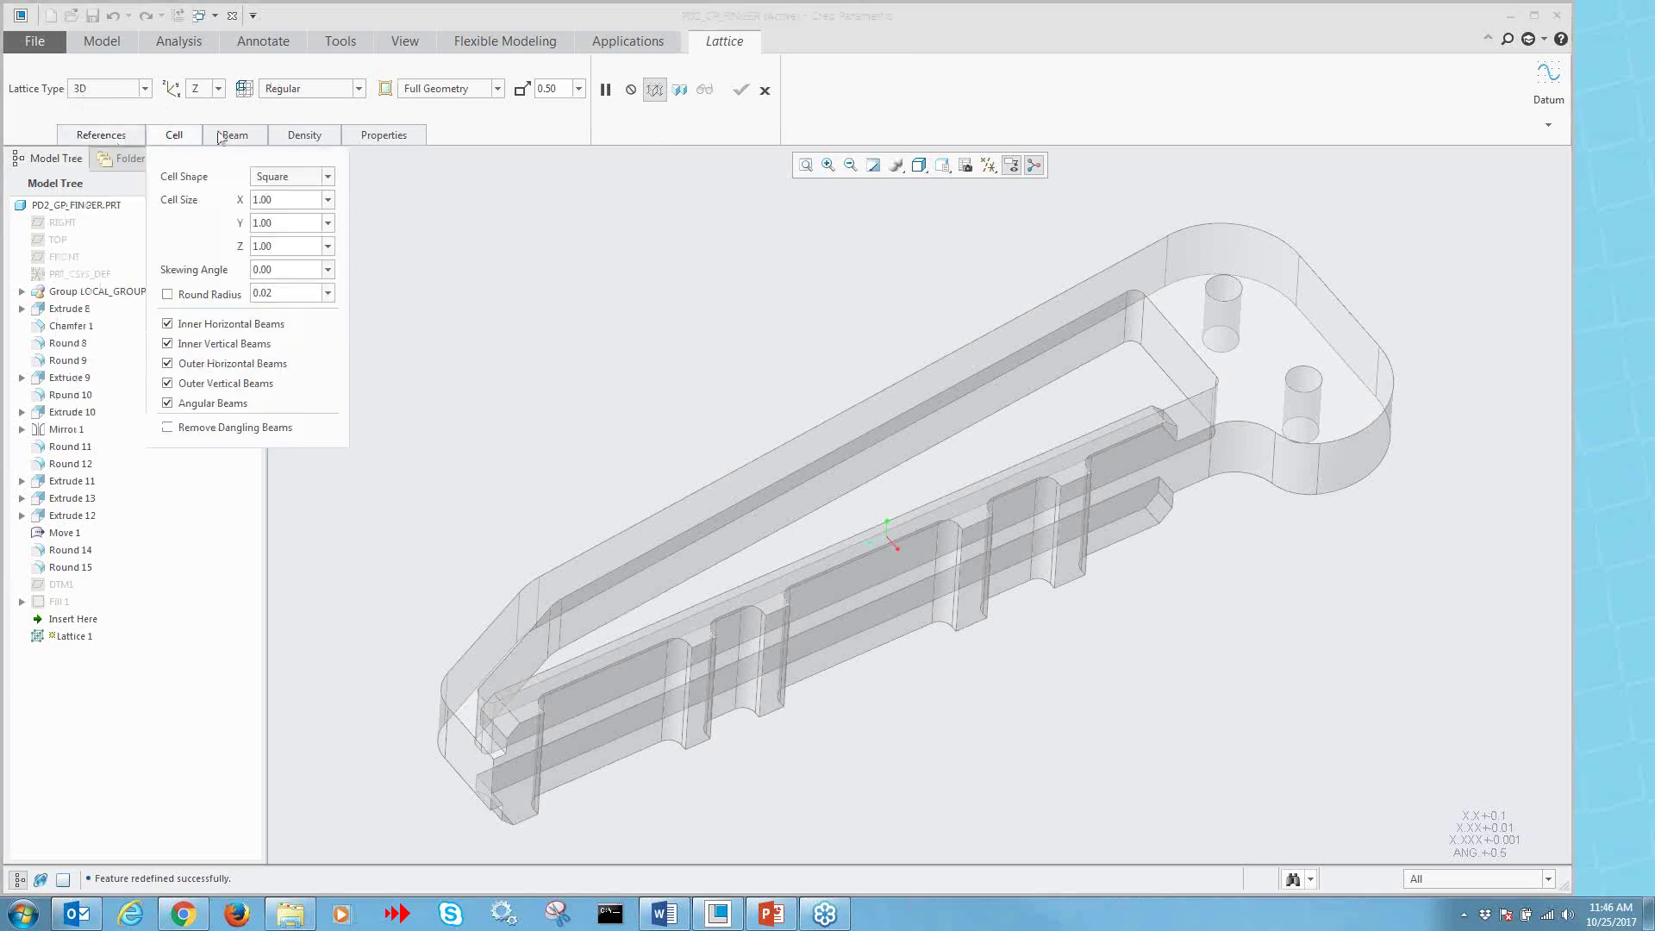
left_click(222, 138)
left_click(289, 142)
left_click(372, 137)
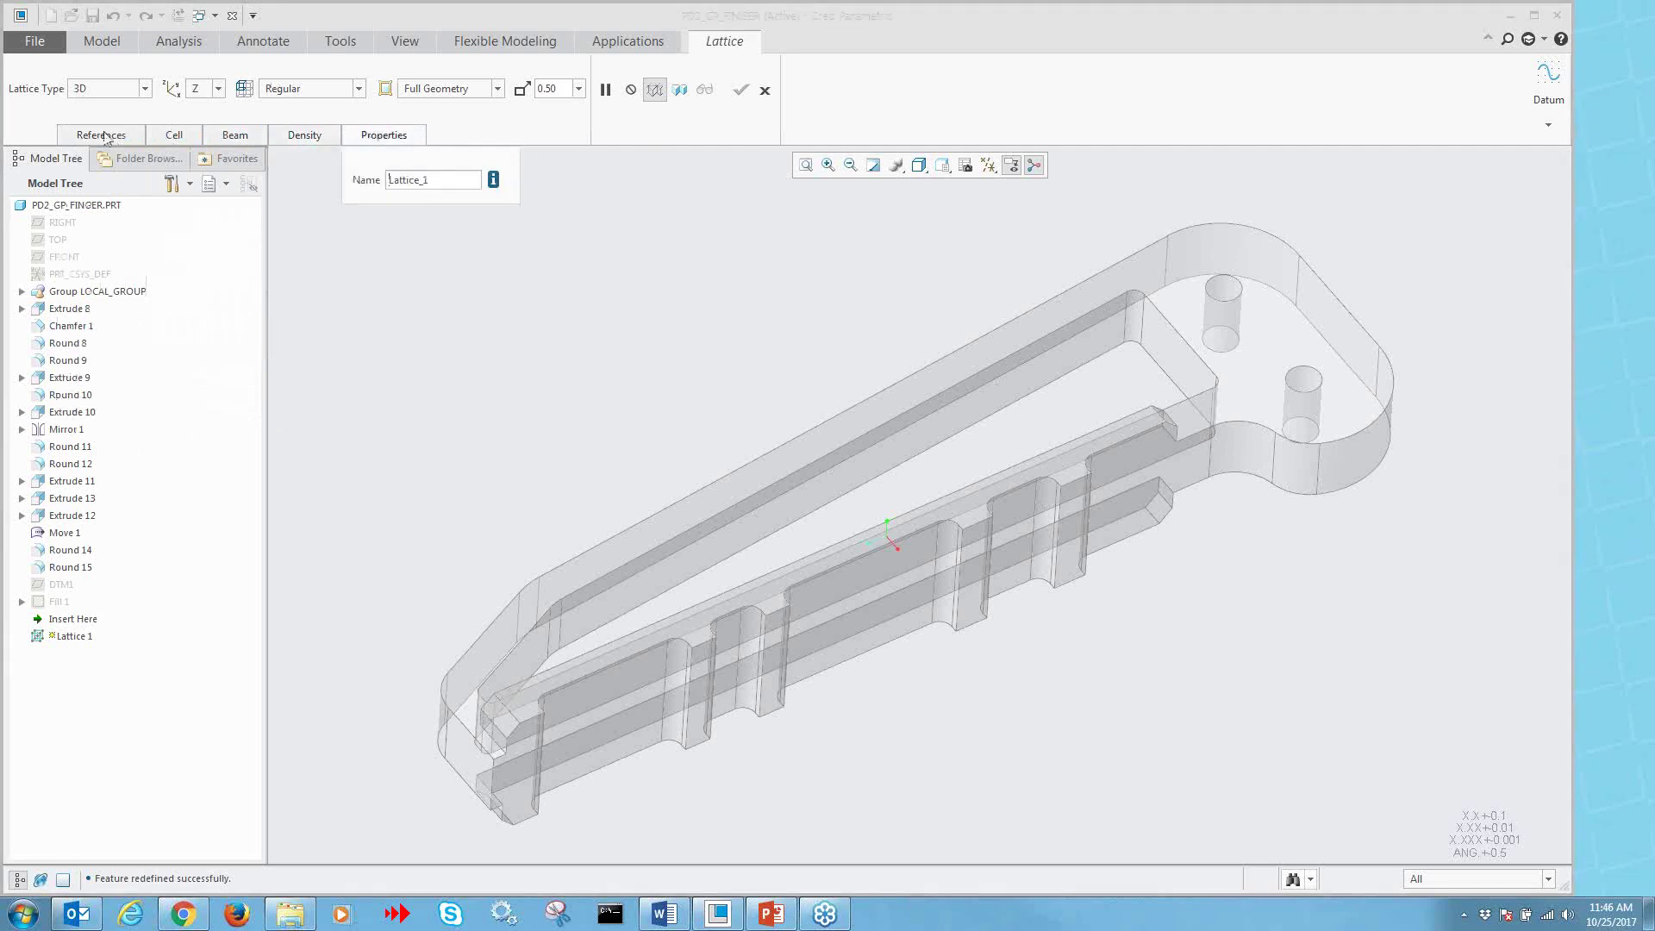
left_click(105, 136)
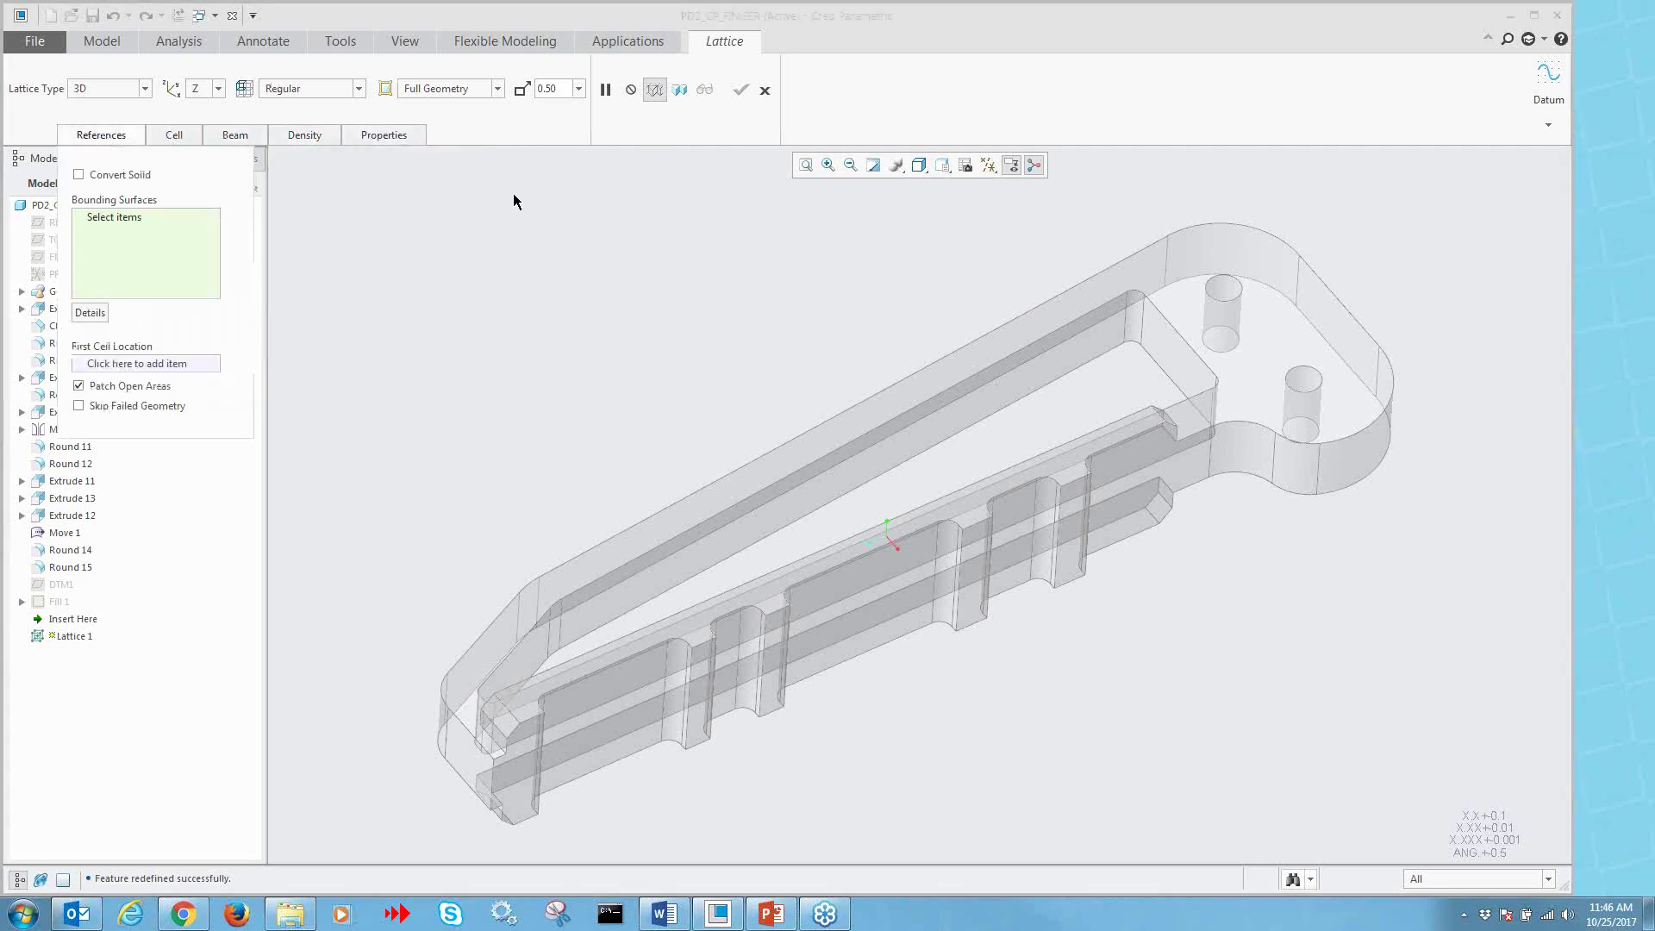
left_click(110, 137)
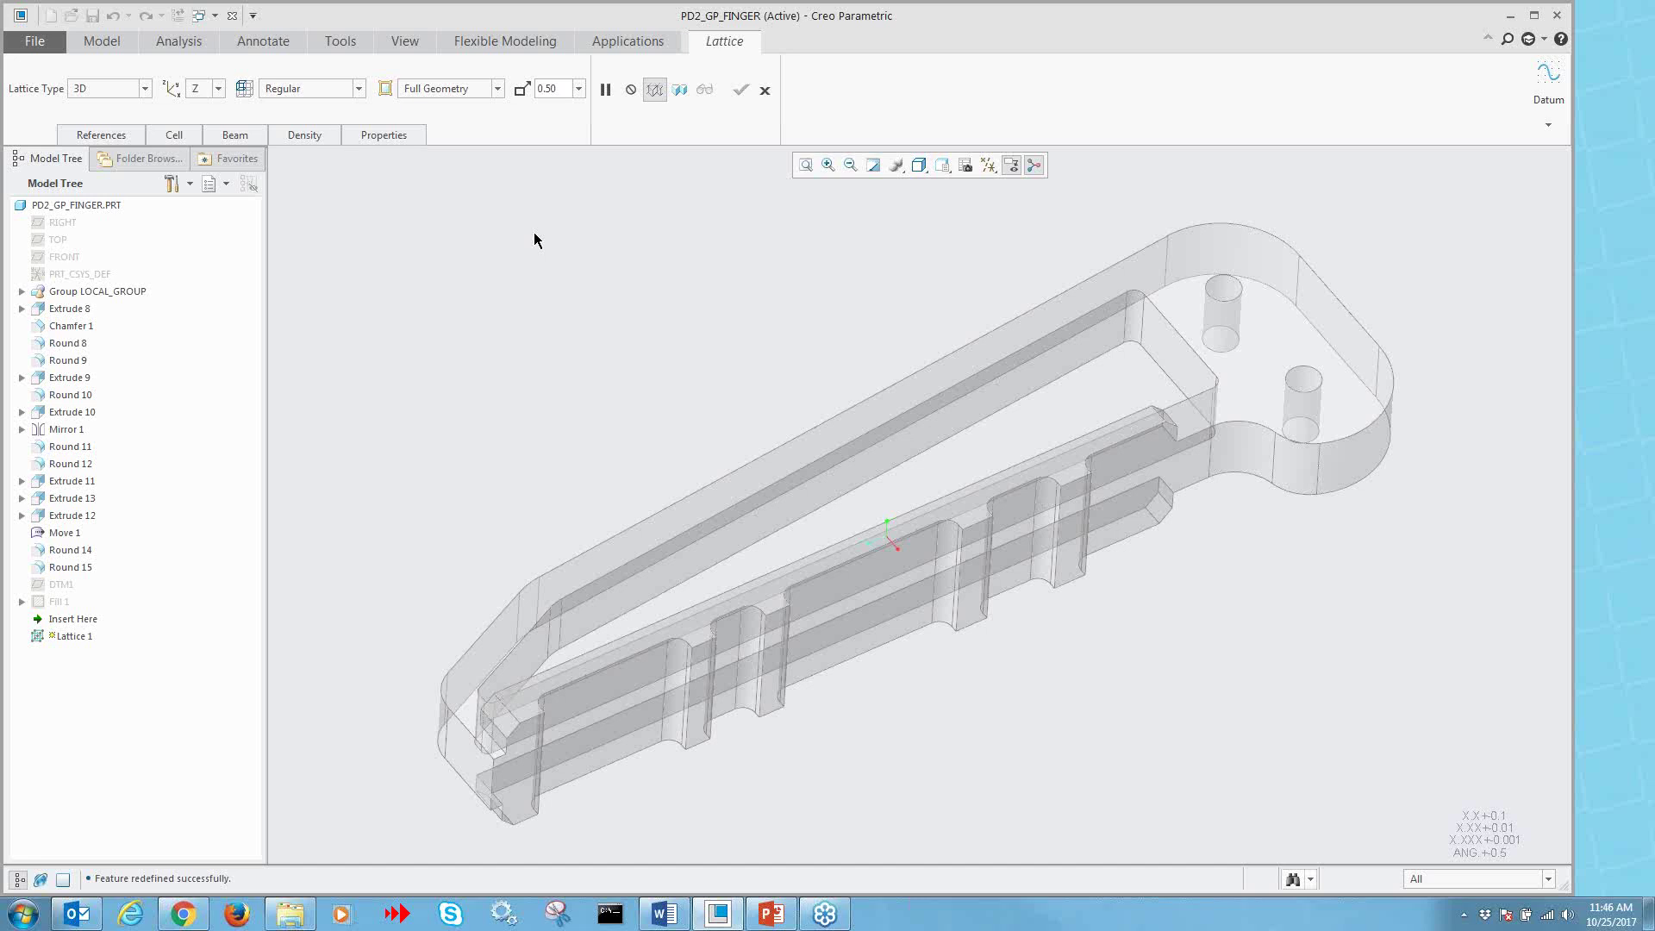
- Apply the saved 00_START orientation and select the pocket's inner walls and the flat face around the pocket as the lattice's bounding surfaces
left_click(919, 167)
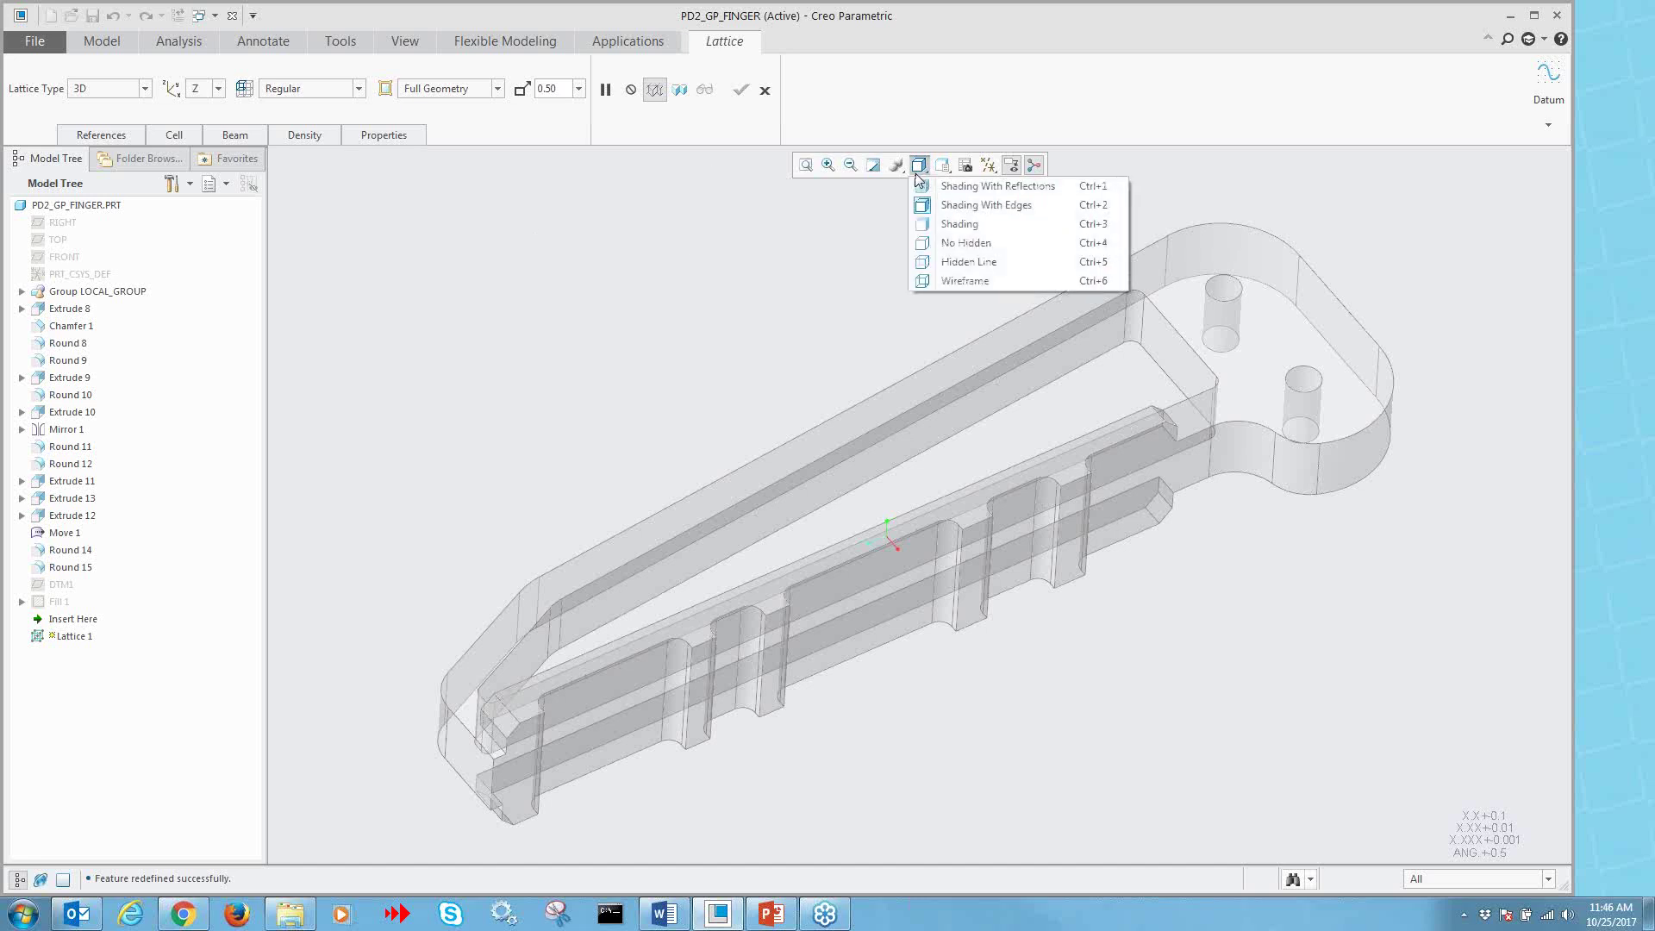
left_click(940, 166)
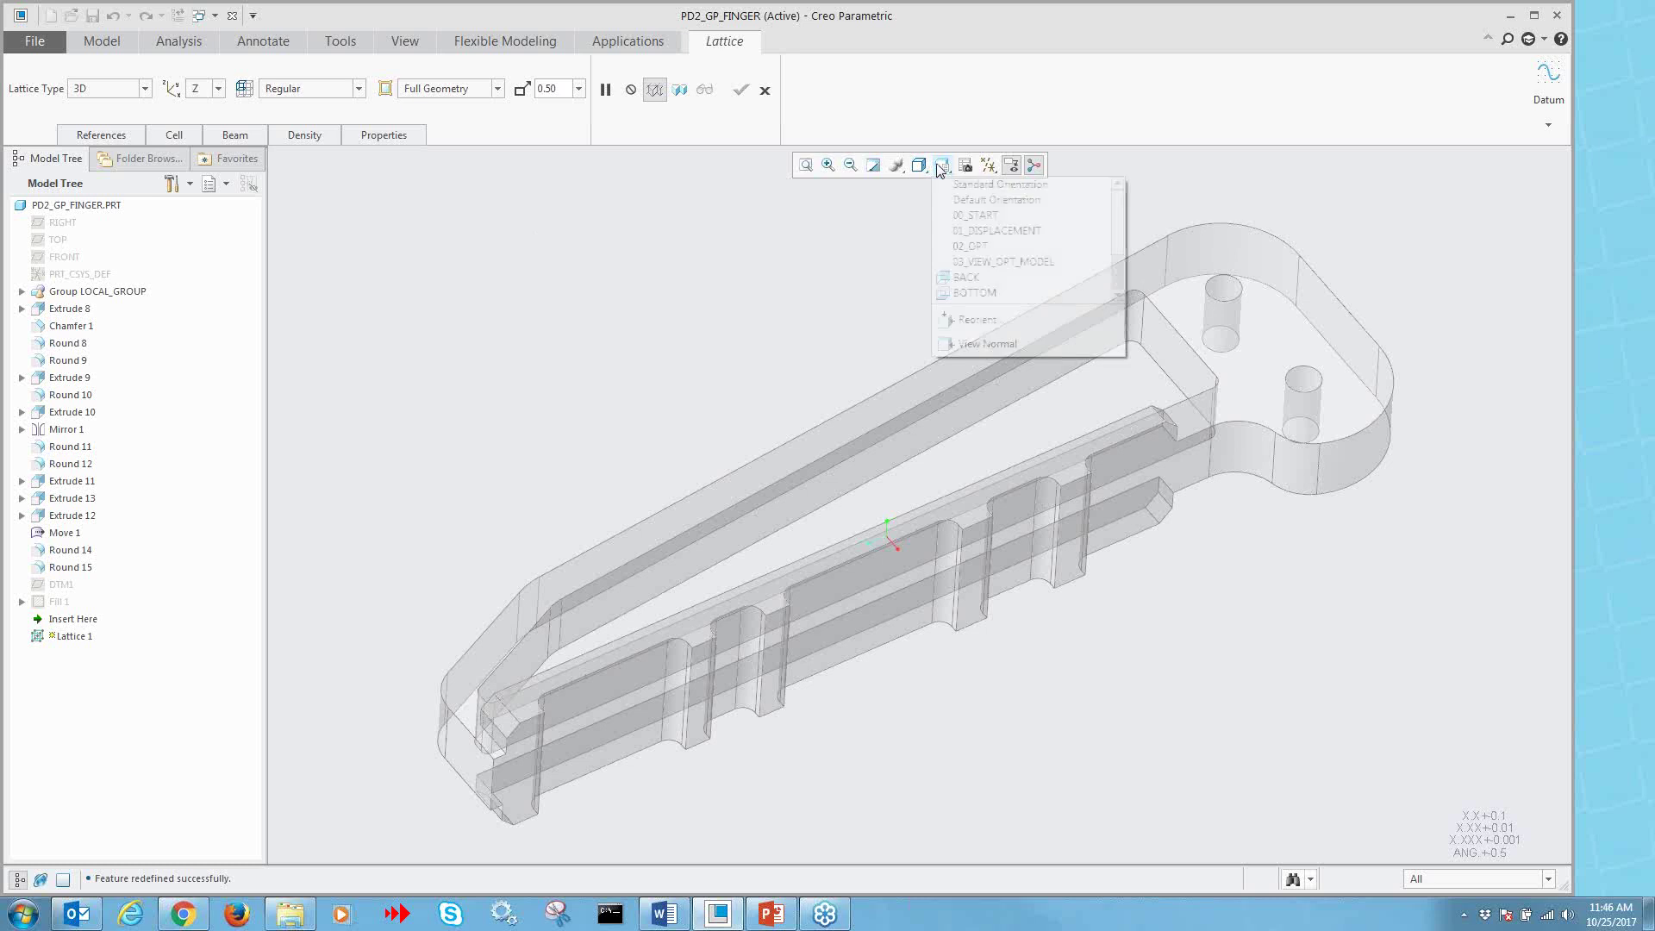
left_click(955, 215)
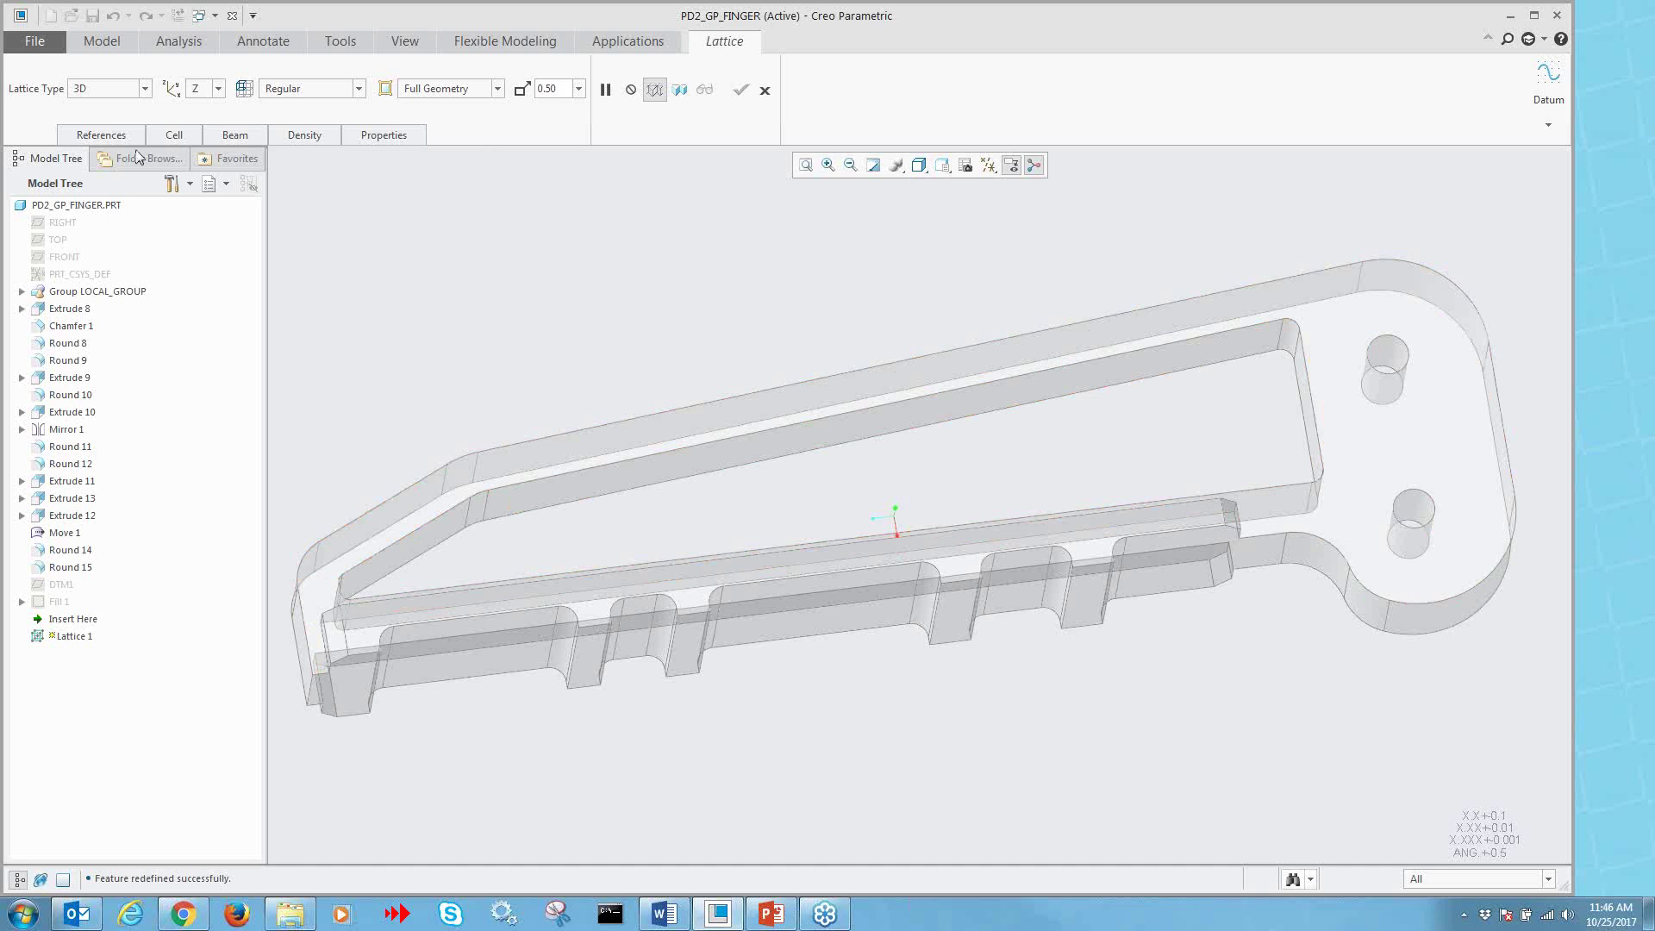
left_click(1134, 377)
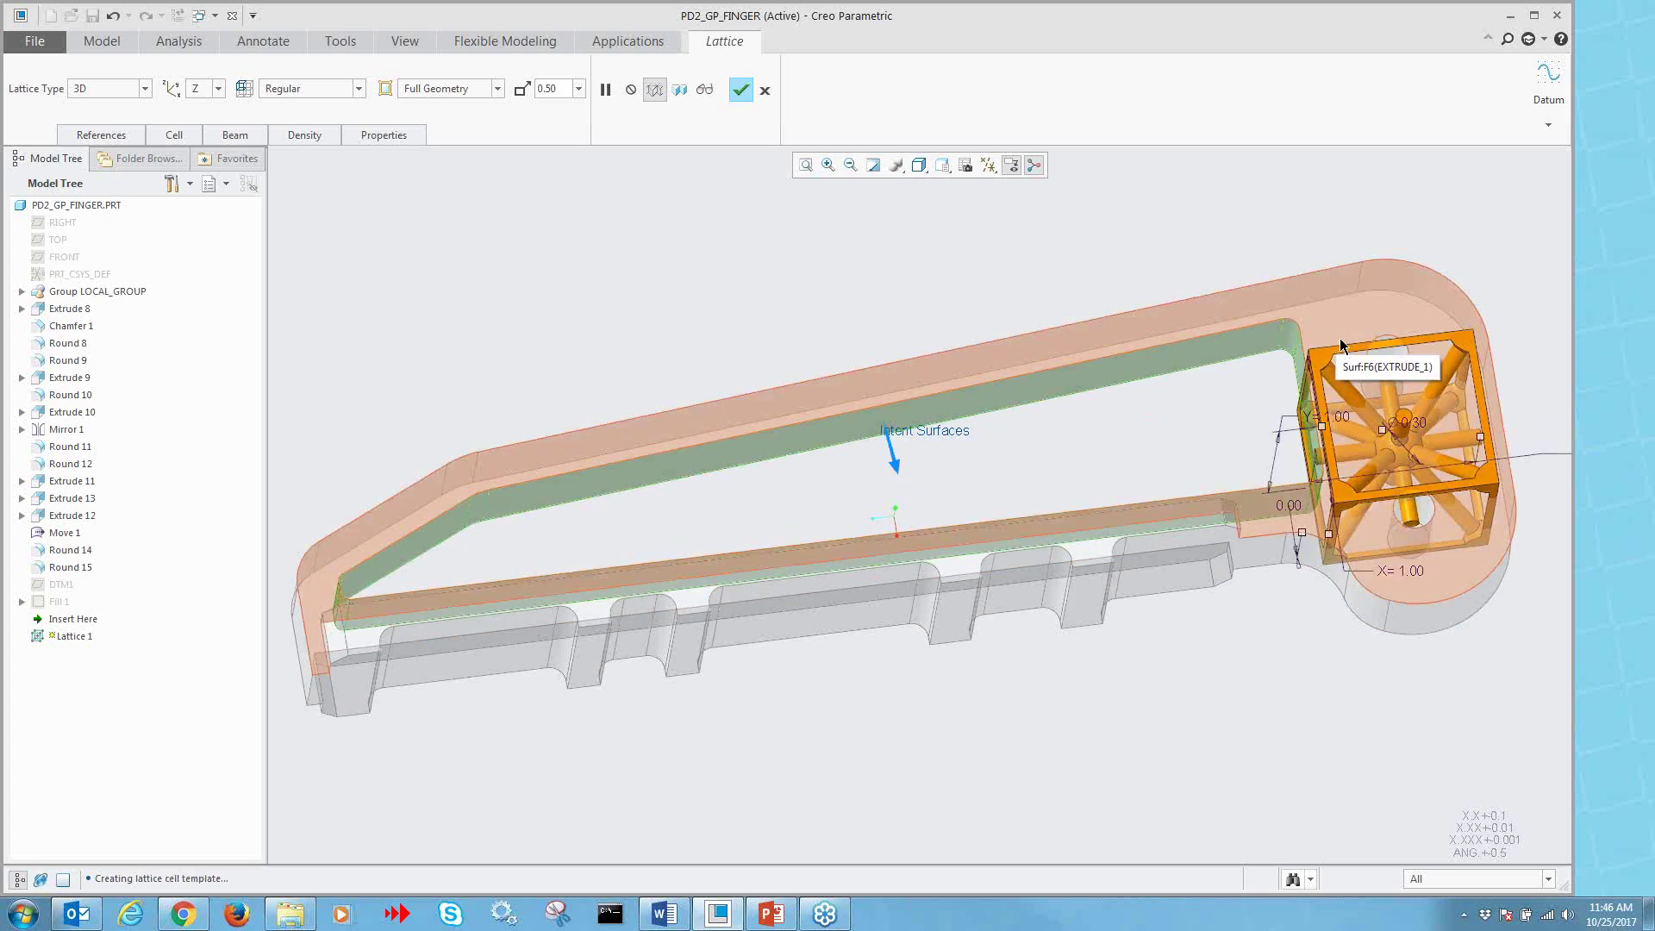
right_click(1338, 335)
left_click(1337, 335, "ctrl")
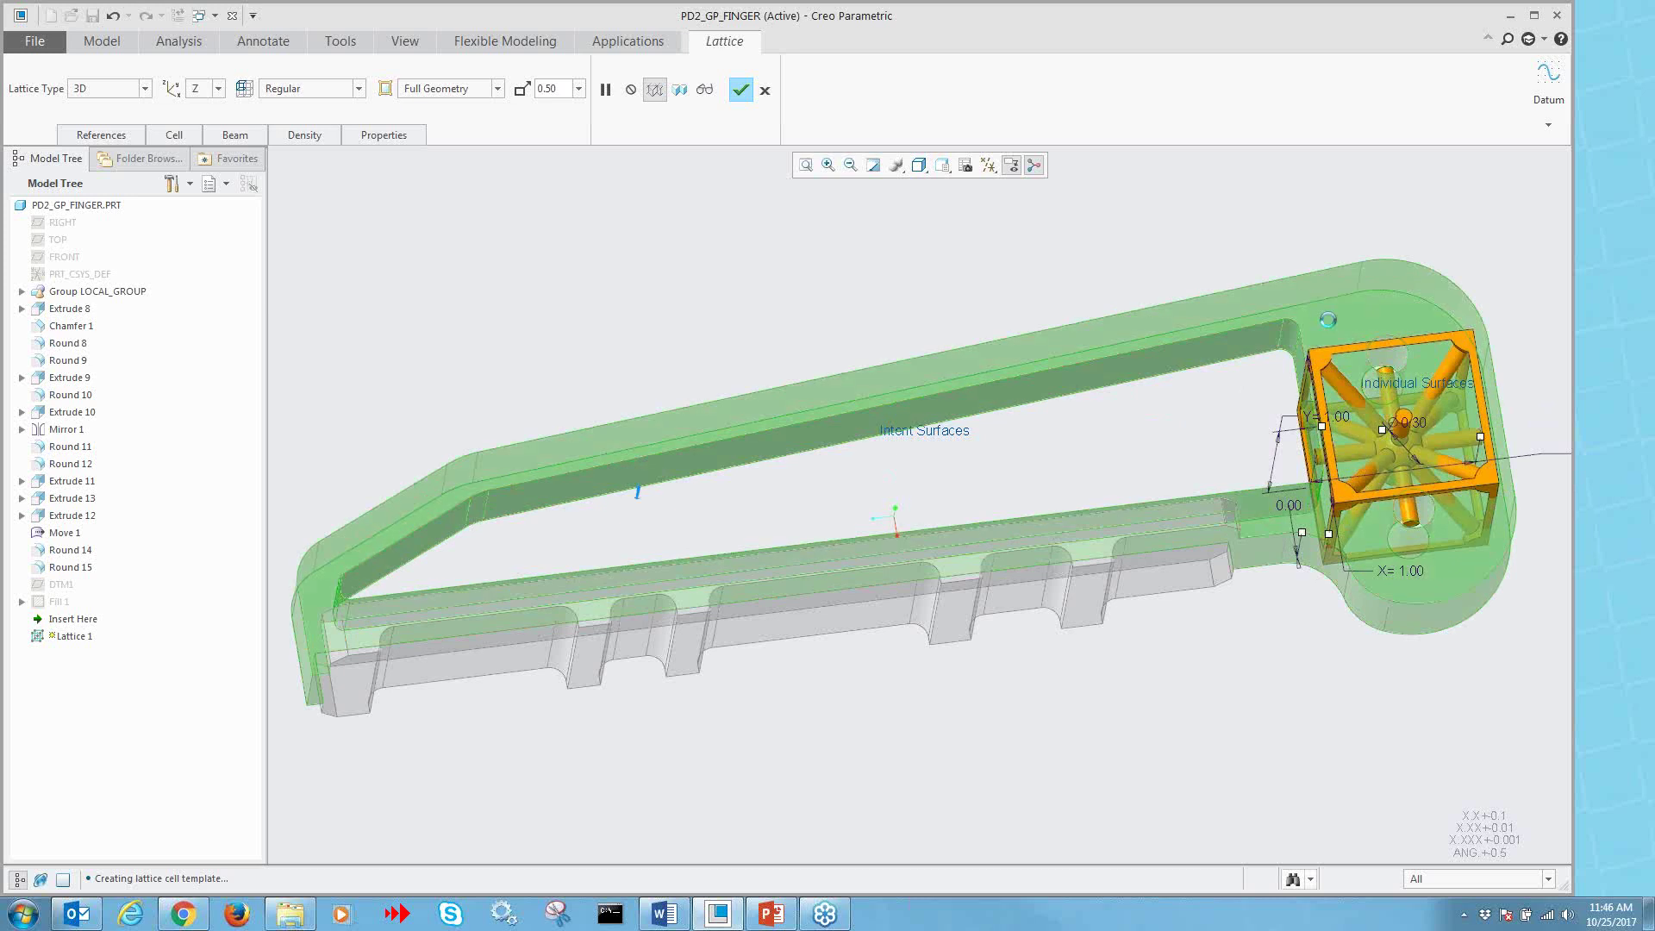
- Scale the lattice cell by a factor of 0.5
mouse_move(1214, 496)
middle_mouse_down()
mouse_move(1207, 508)
mouse_move(1233, 479)
middle_mouse_up()
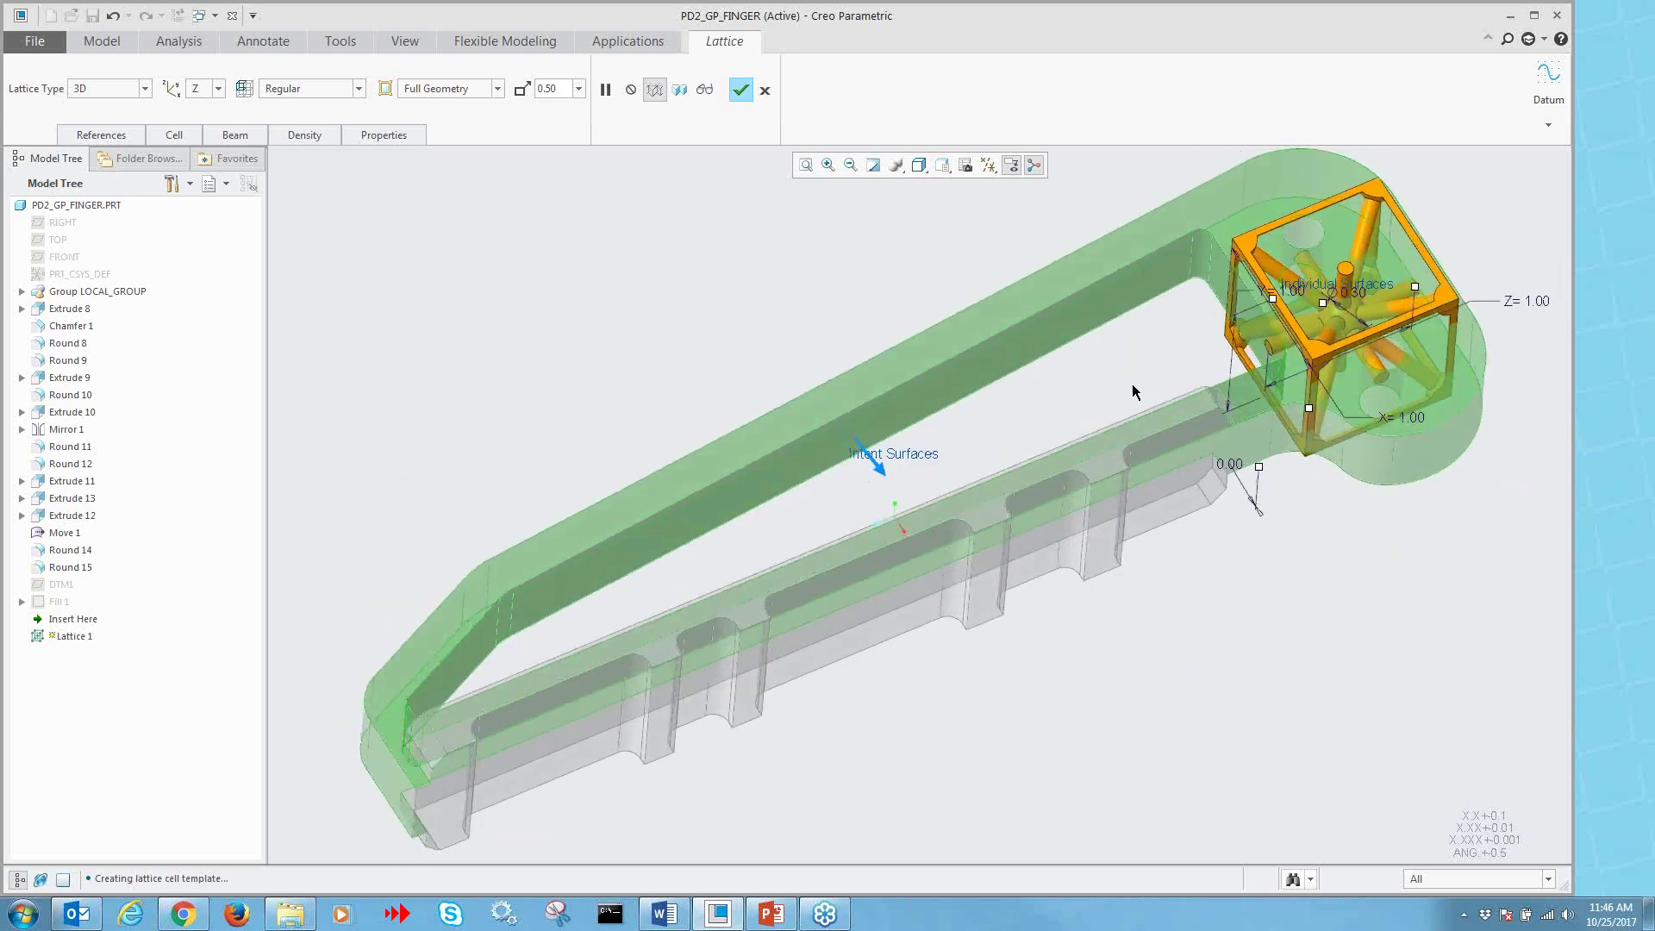
double_click(562, 88)
left_click(578, 89)
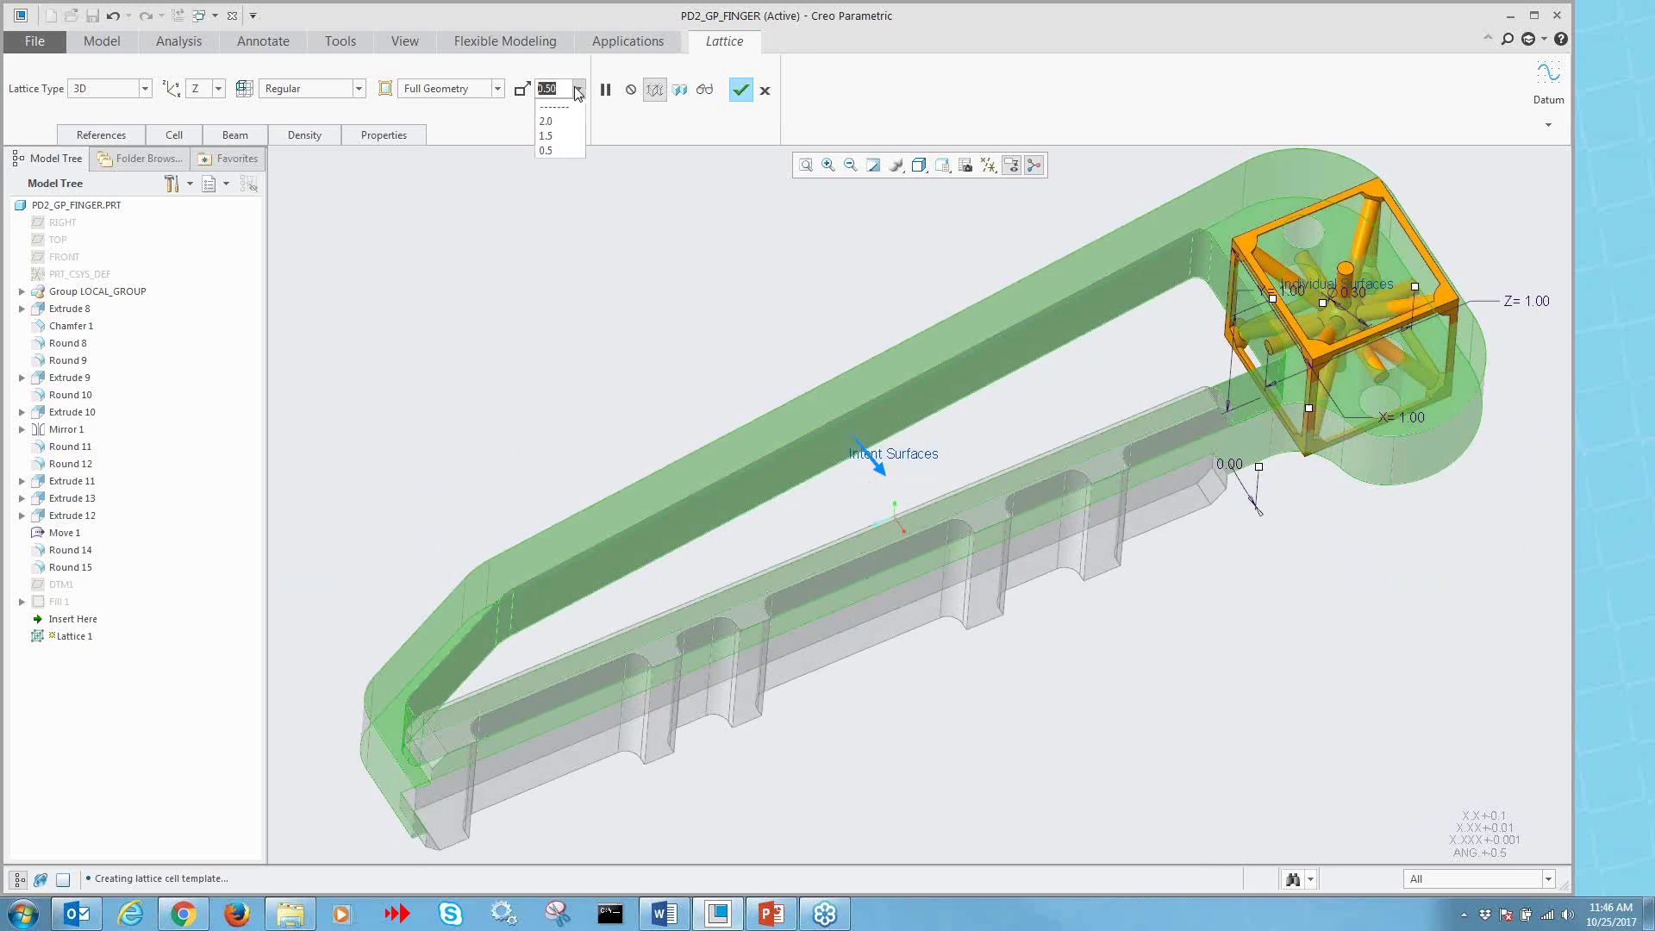
left_click(548, 152)
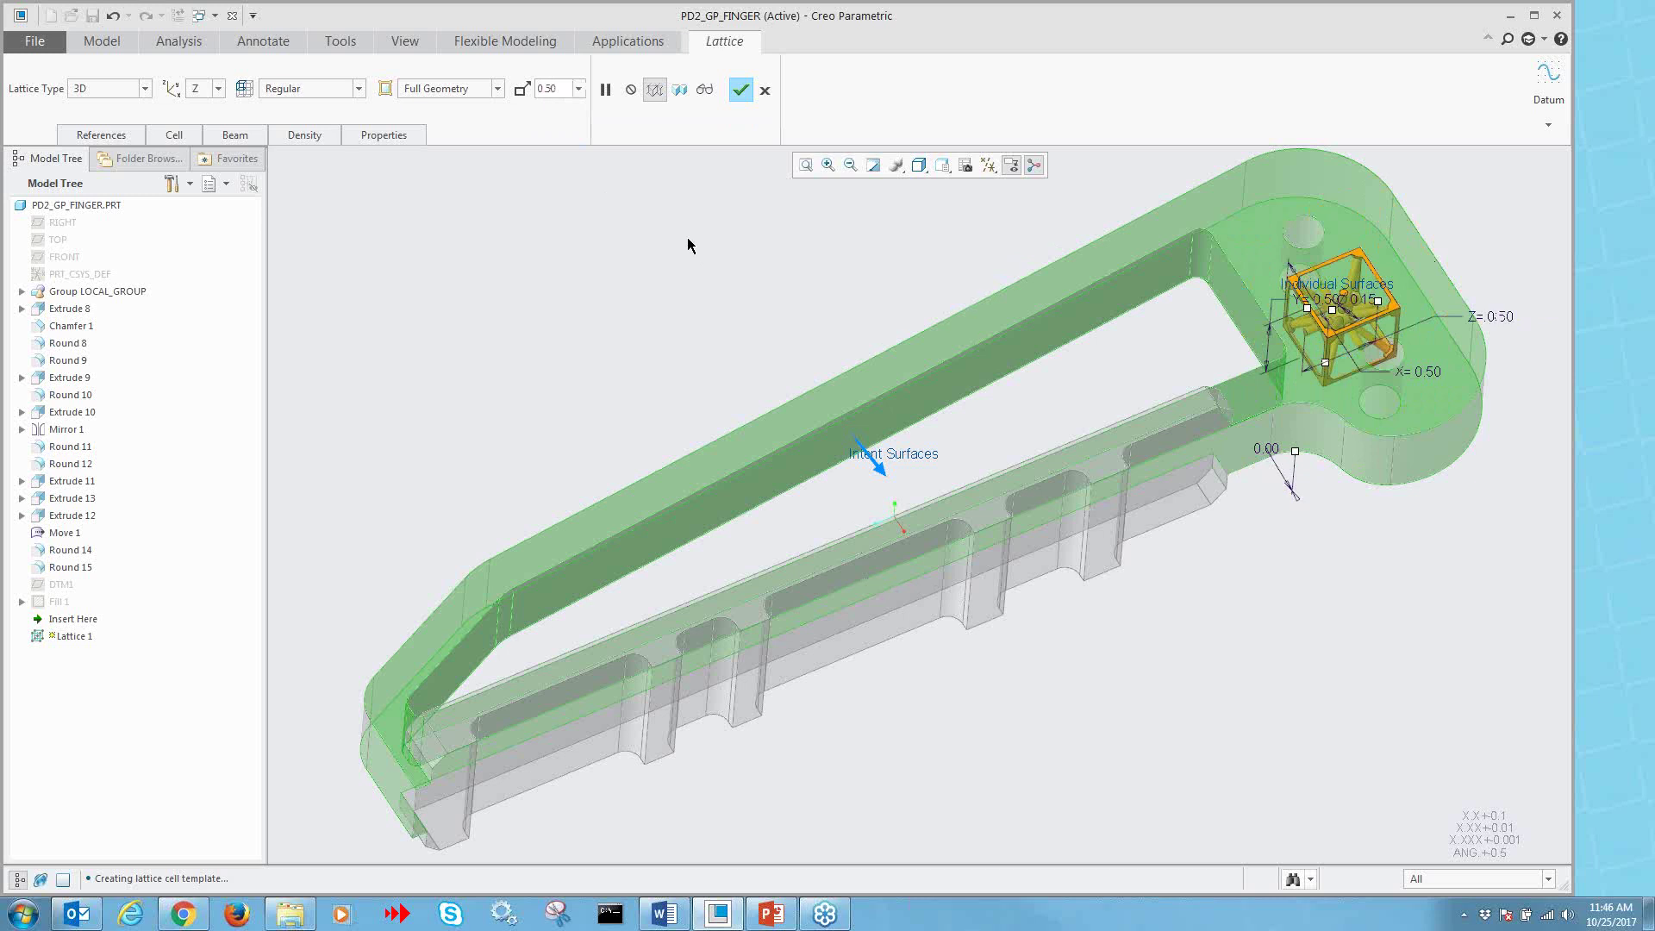
middle_click_drag(681, 238, 701, 256, "shift")
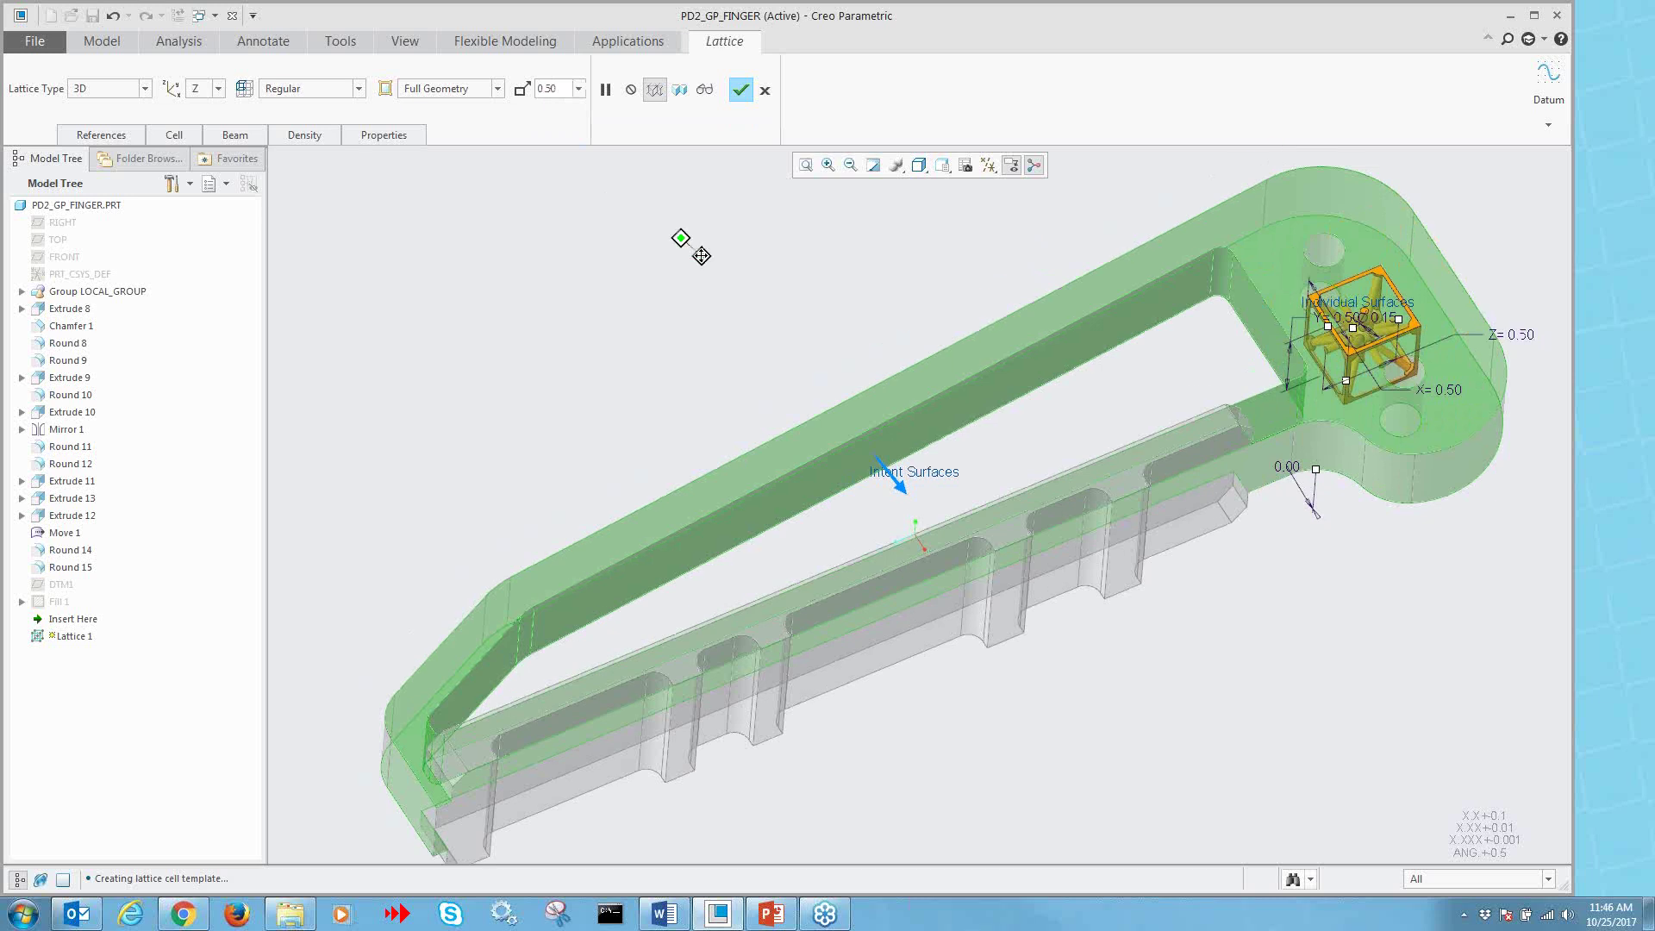
- Preview the lattice and examine its beams inside the pocket up close, then resume editing the feature
left_click(707, 91)
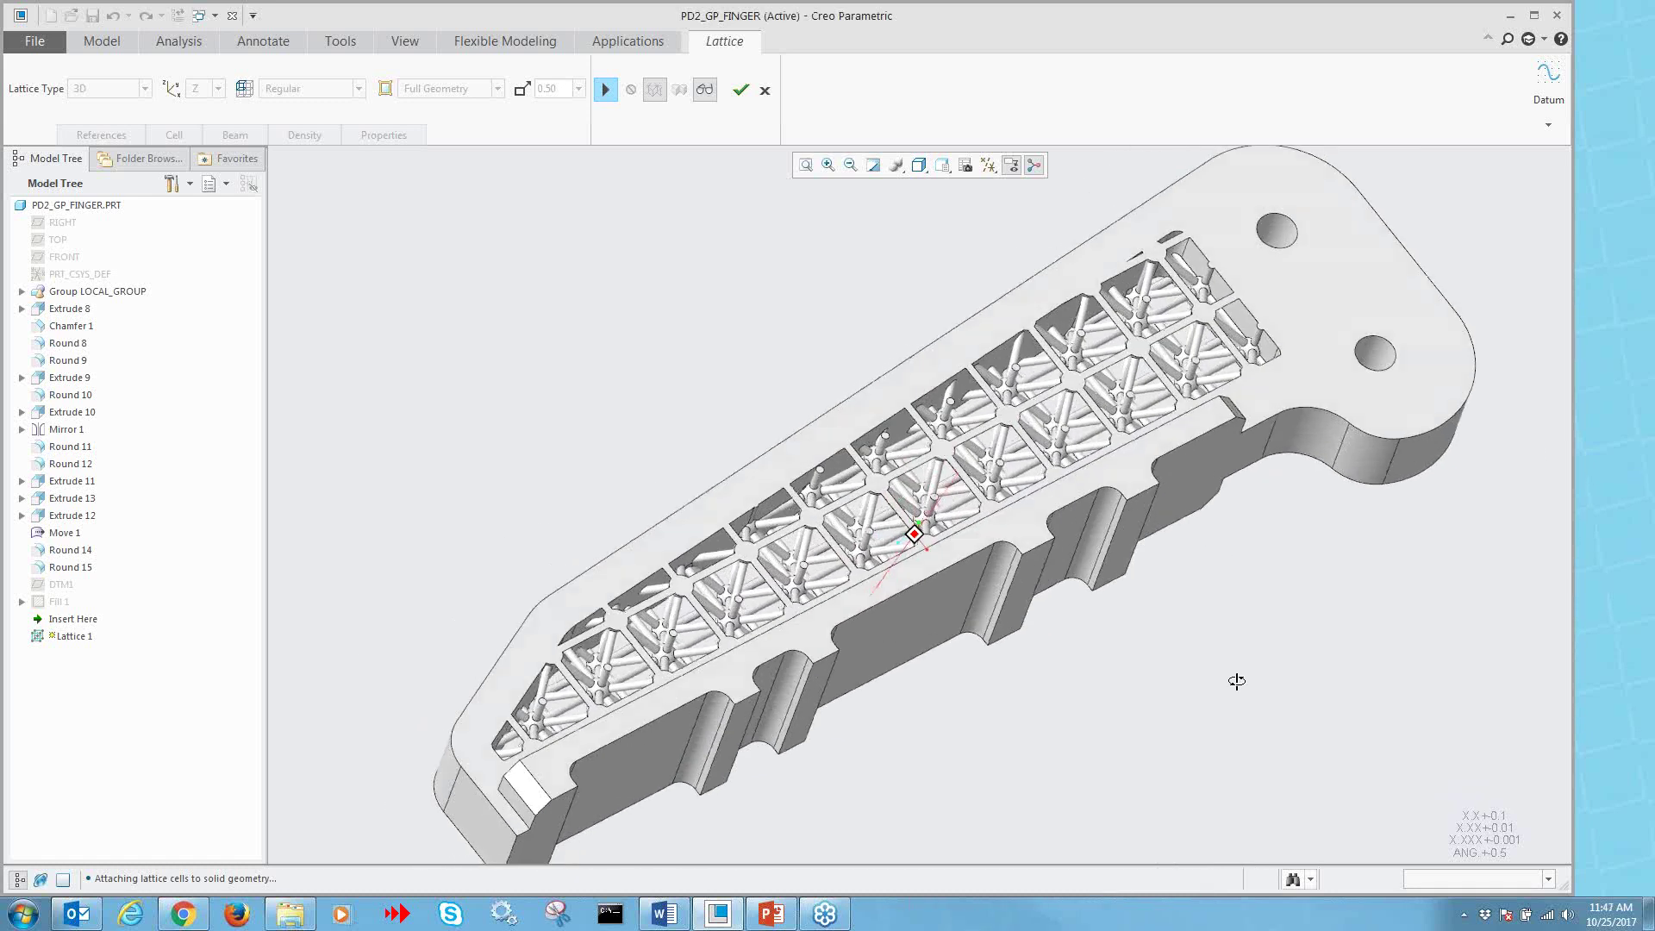
scroll(1124, 539, "up", 5)
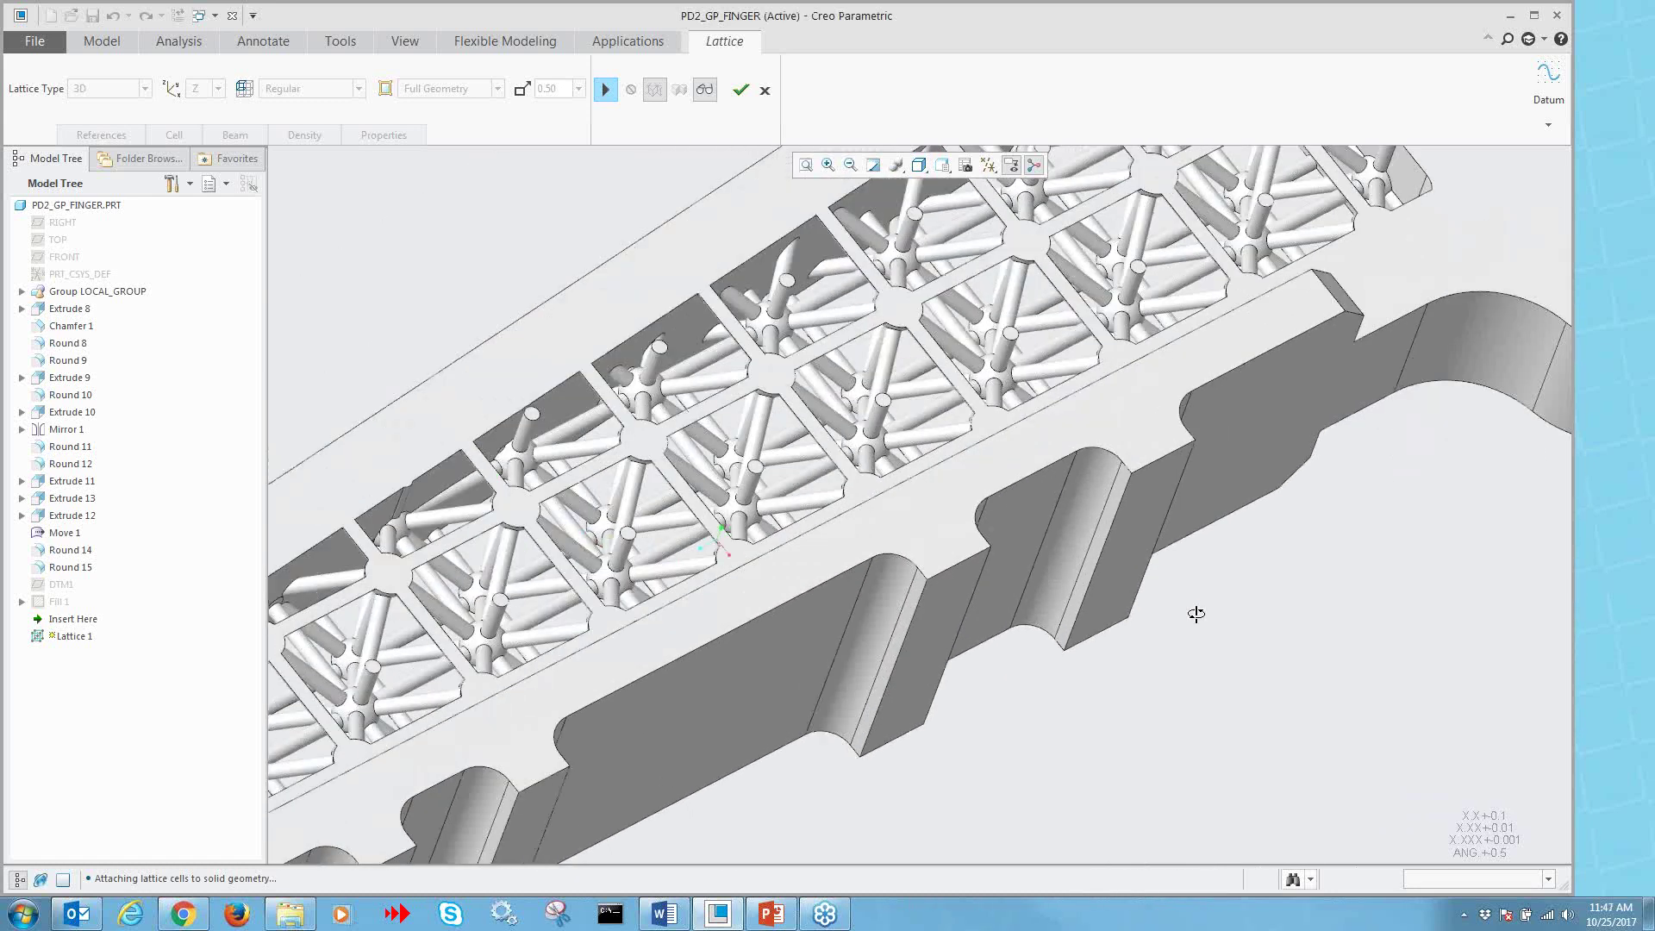
mouse_move(1196, 614)
middle_mouse_down()
mouse_move(1329, 654)
mouse_move(1237, 650)
mouse_move(1245, 676)
mouse_move(1223, 595)
middle_mouse_up()
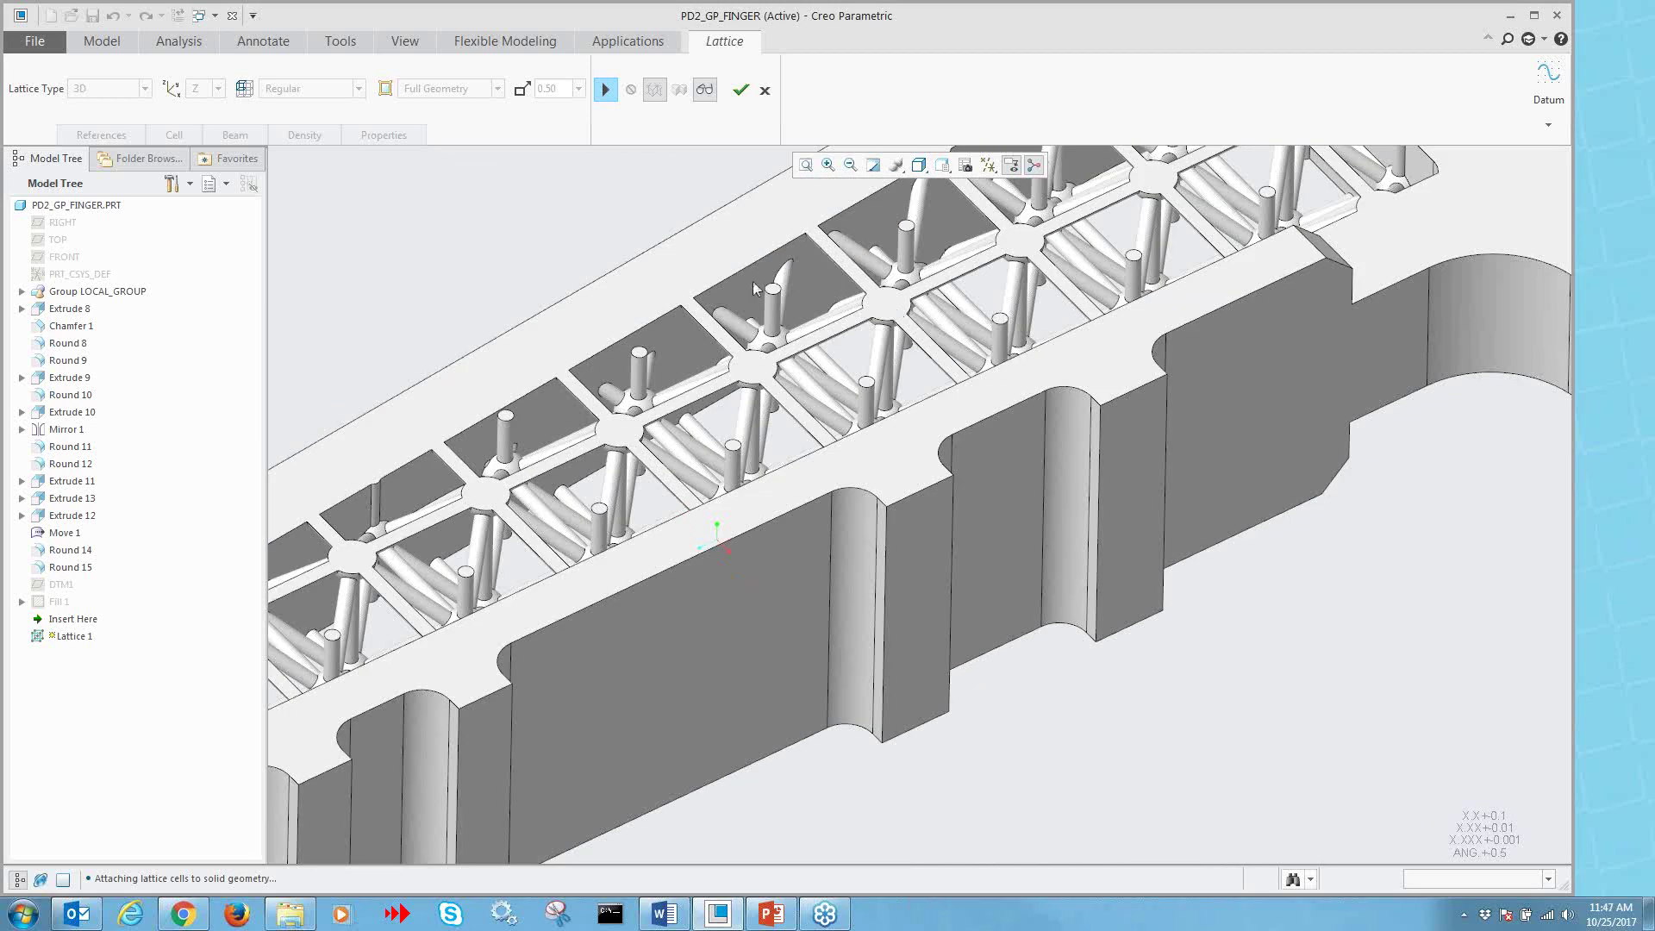
mouse_move(987, 412)
middle_mouse_down()
mouse_move(894, 401)
mouse_move(1060, 452)
mouse_move(1115, 432)
mouse_move(1100, 414)
mouse_move(1029, 422)
mouse_move(1022, 452)
middle_mouse_up()
scroll(1002, 432, "down", 5)
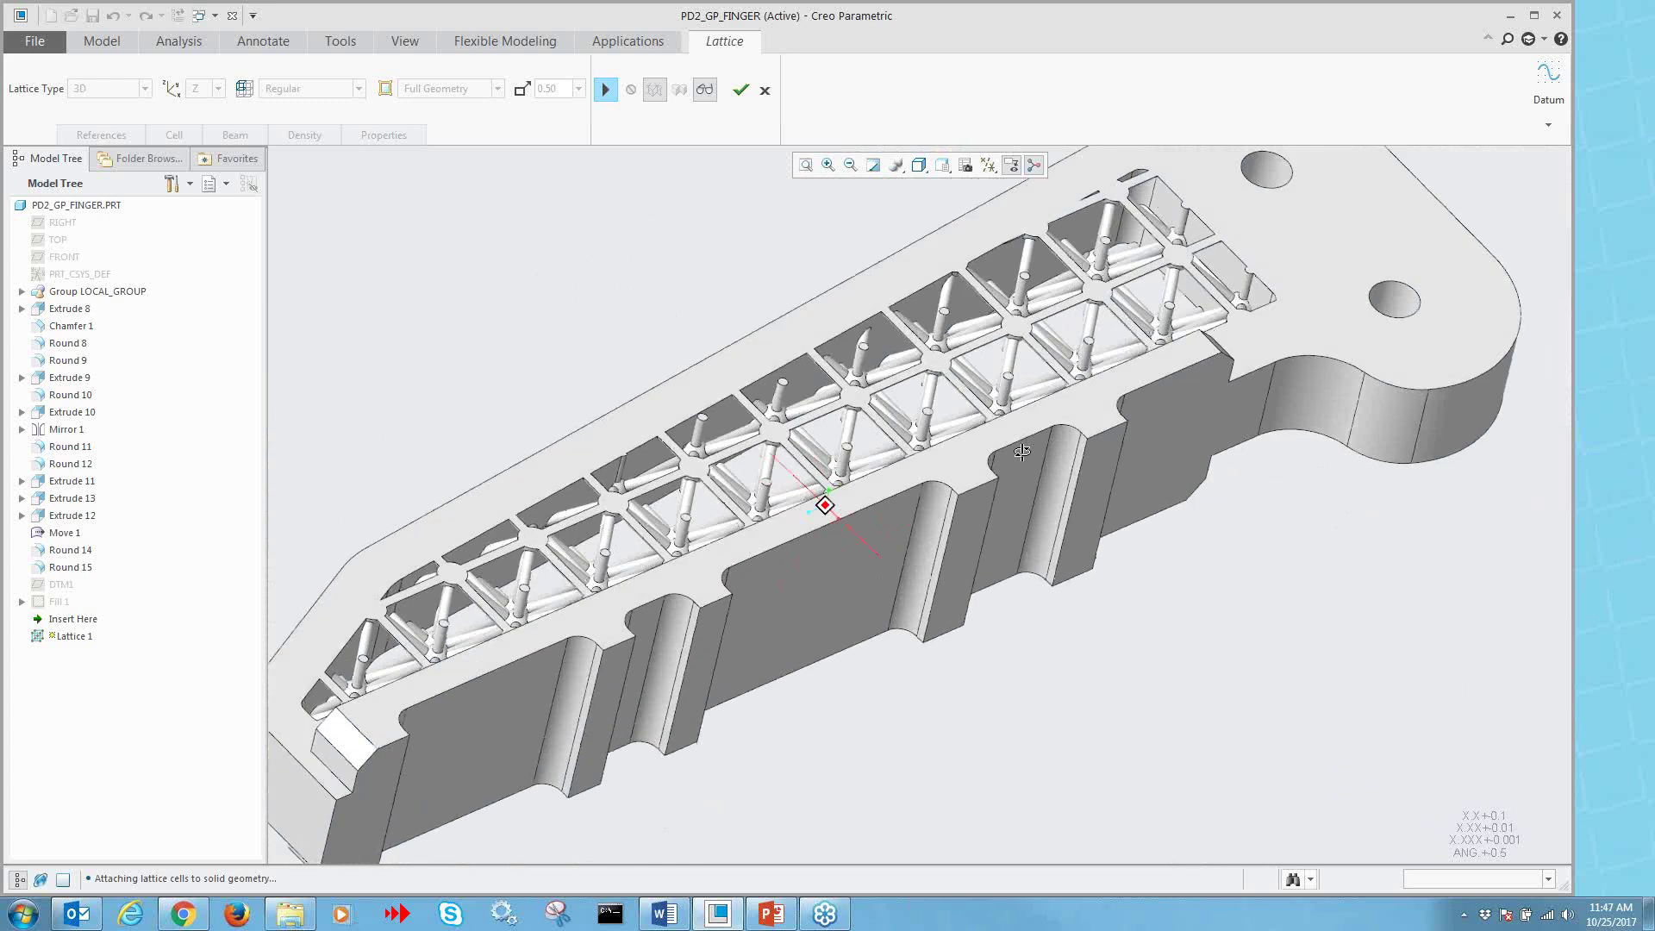
left_click(606, 90)
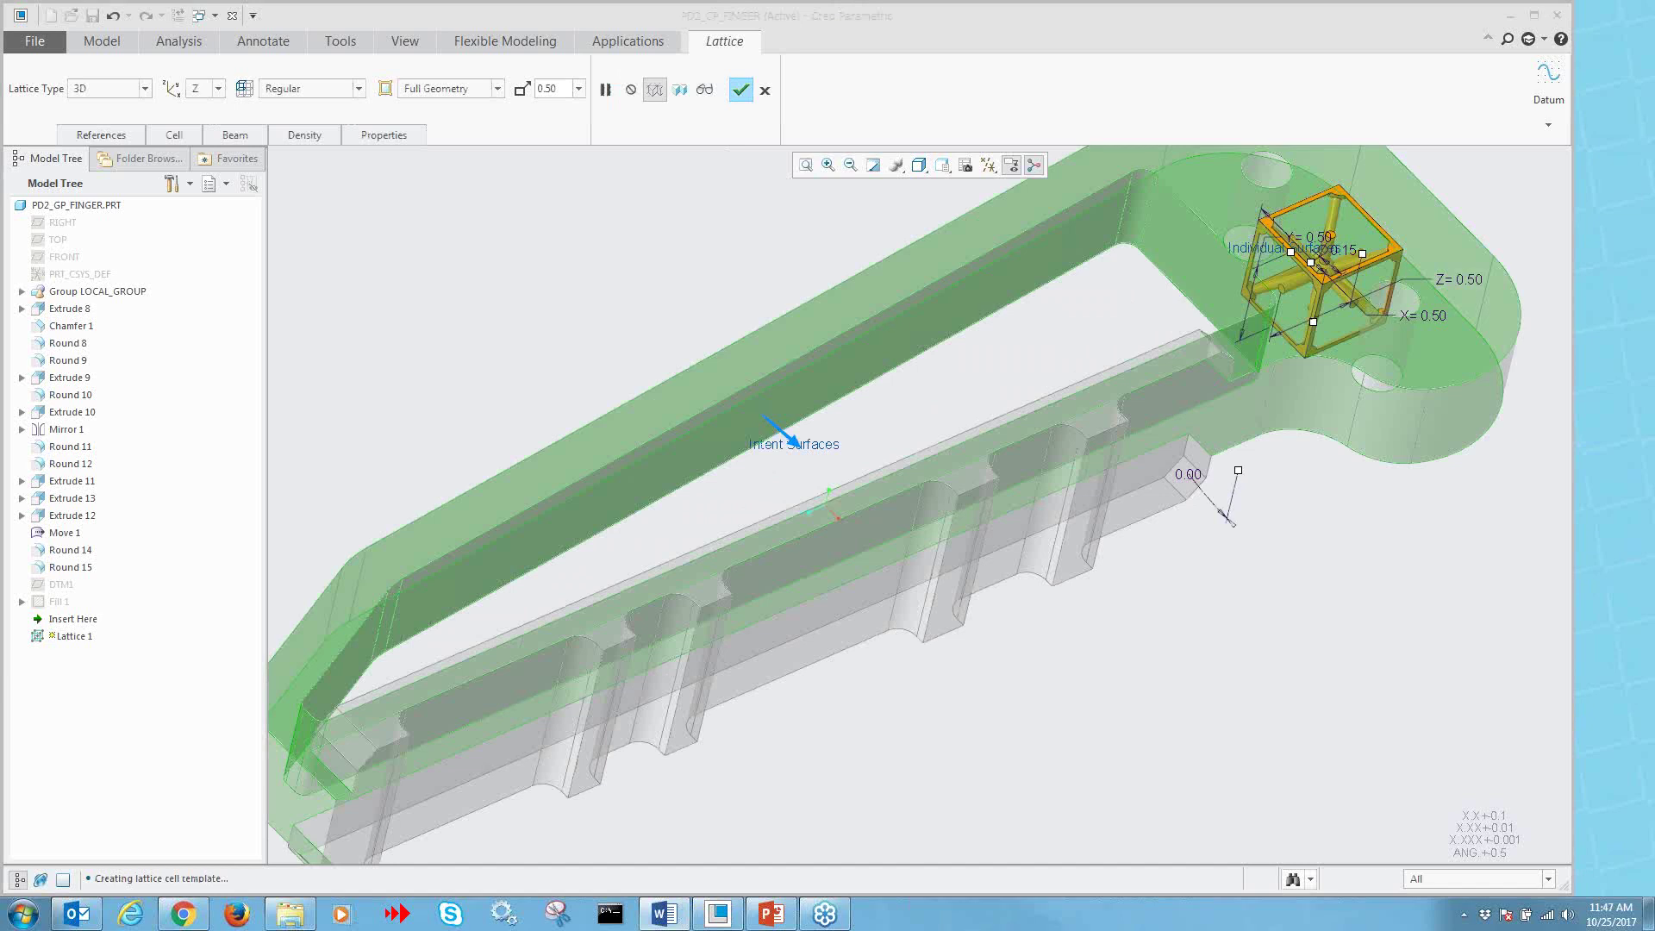
left_click(1141, 692)
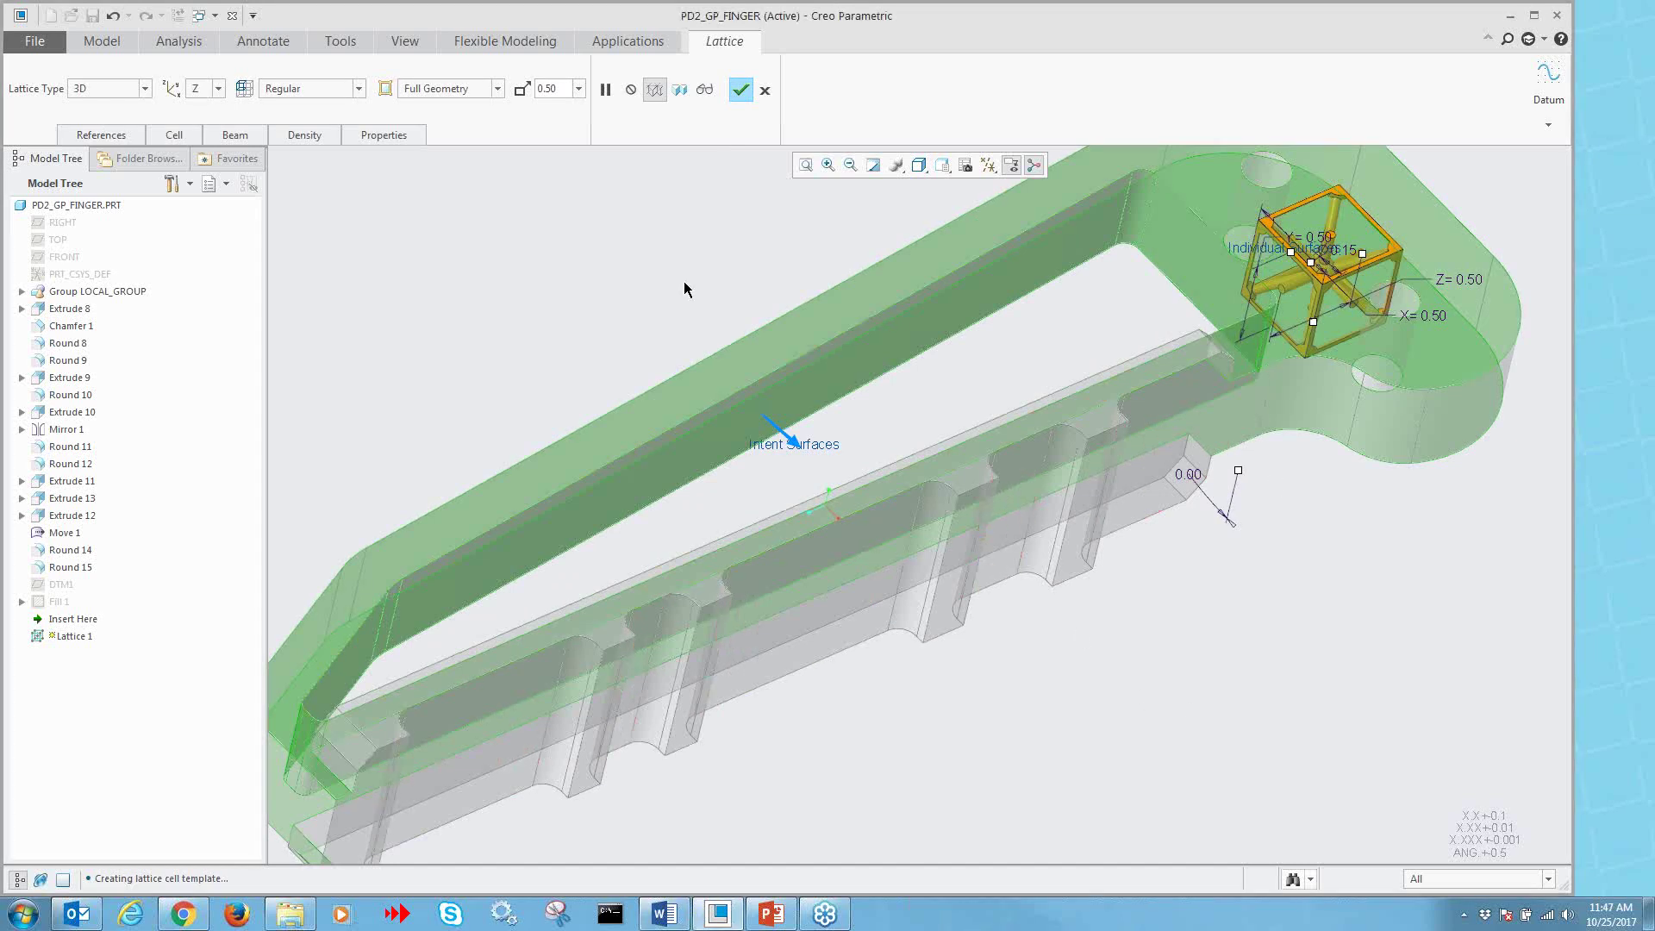
- Make the lattice cell Triangular, excluding inner horizontal beams and enabling removal of dangling beams
scroll(686, 300, "up", 1)
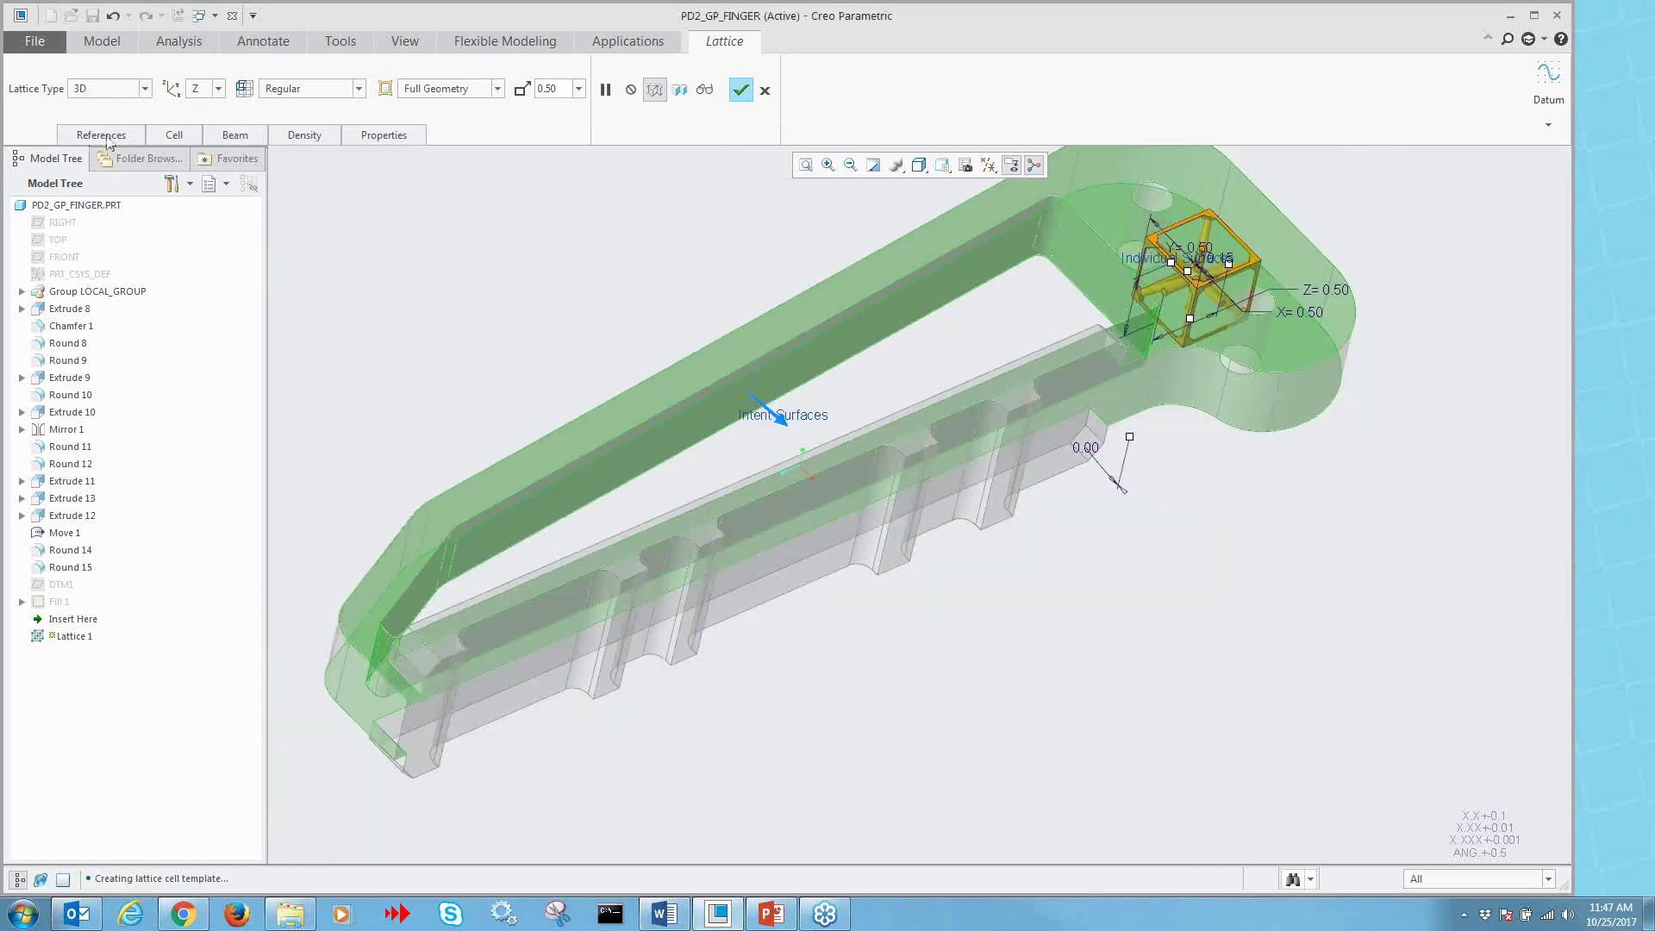
left_click(166, 138)
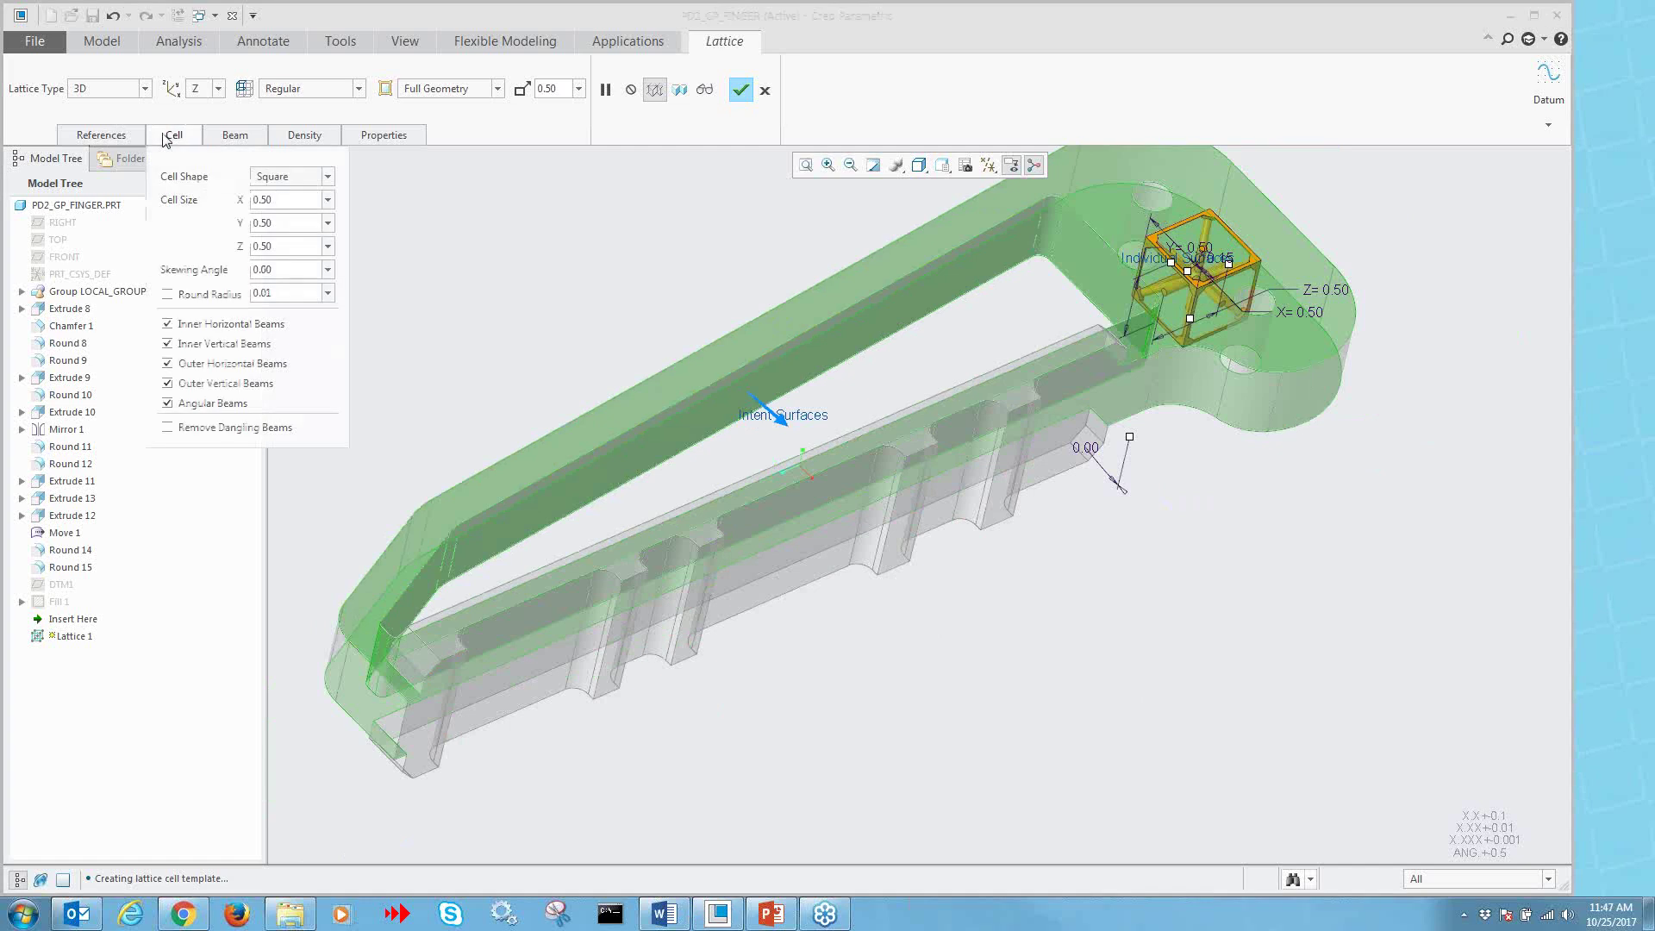
left_click(269, 177)
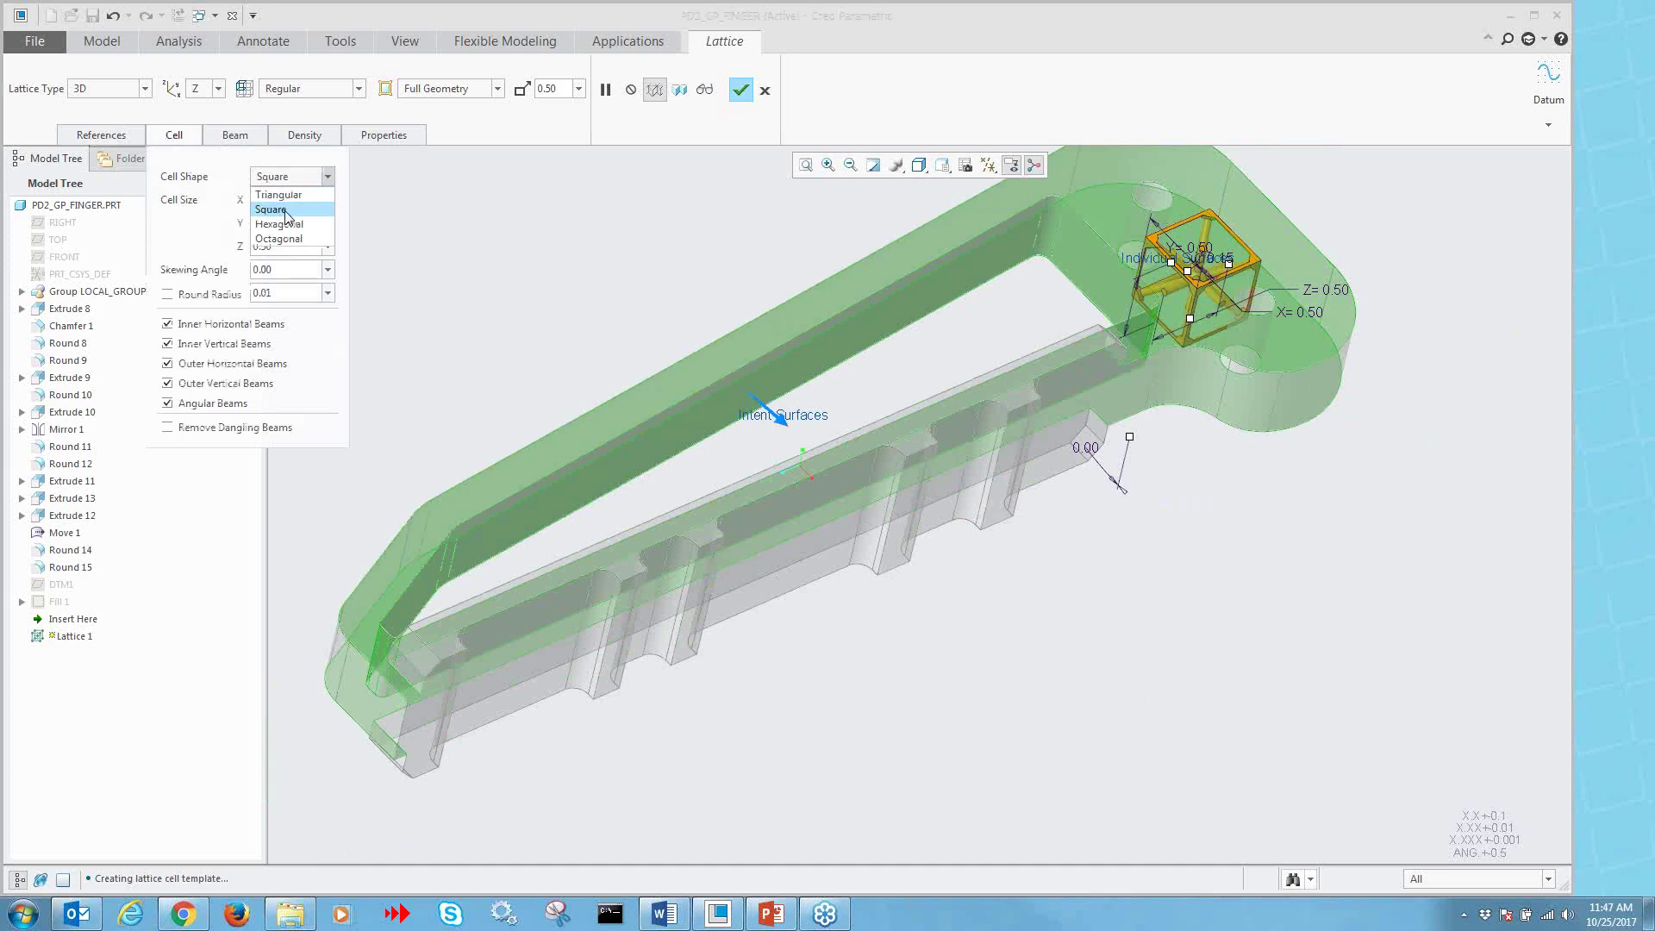
left_click(288, 195)
scroll(1210, 663, "down", 3)
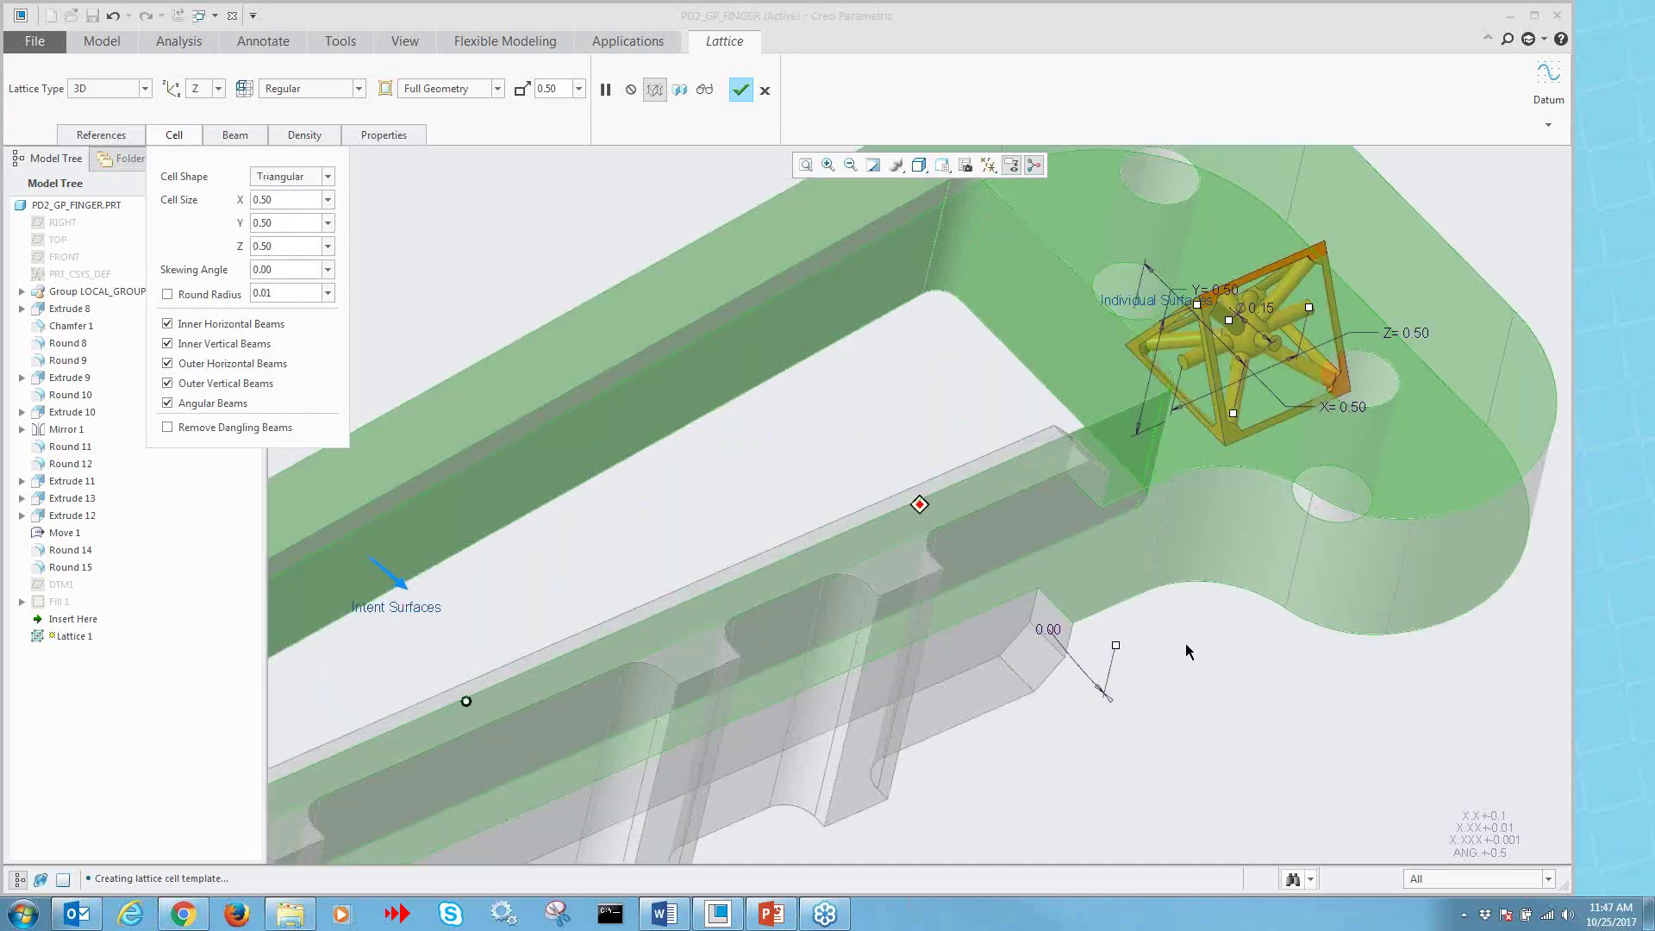
left_click(210, 331)
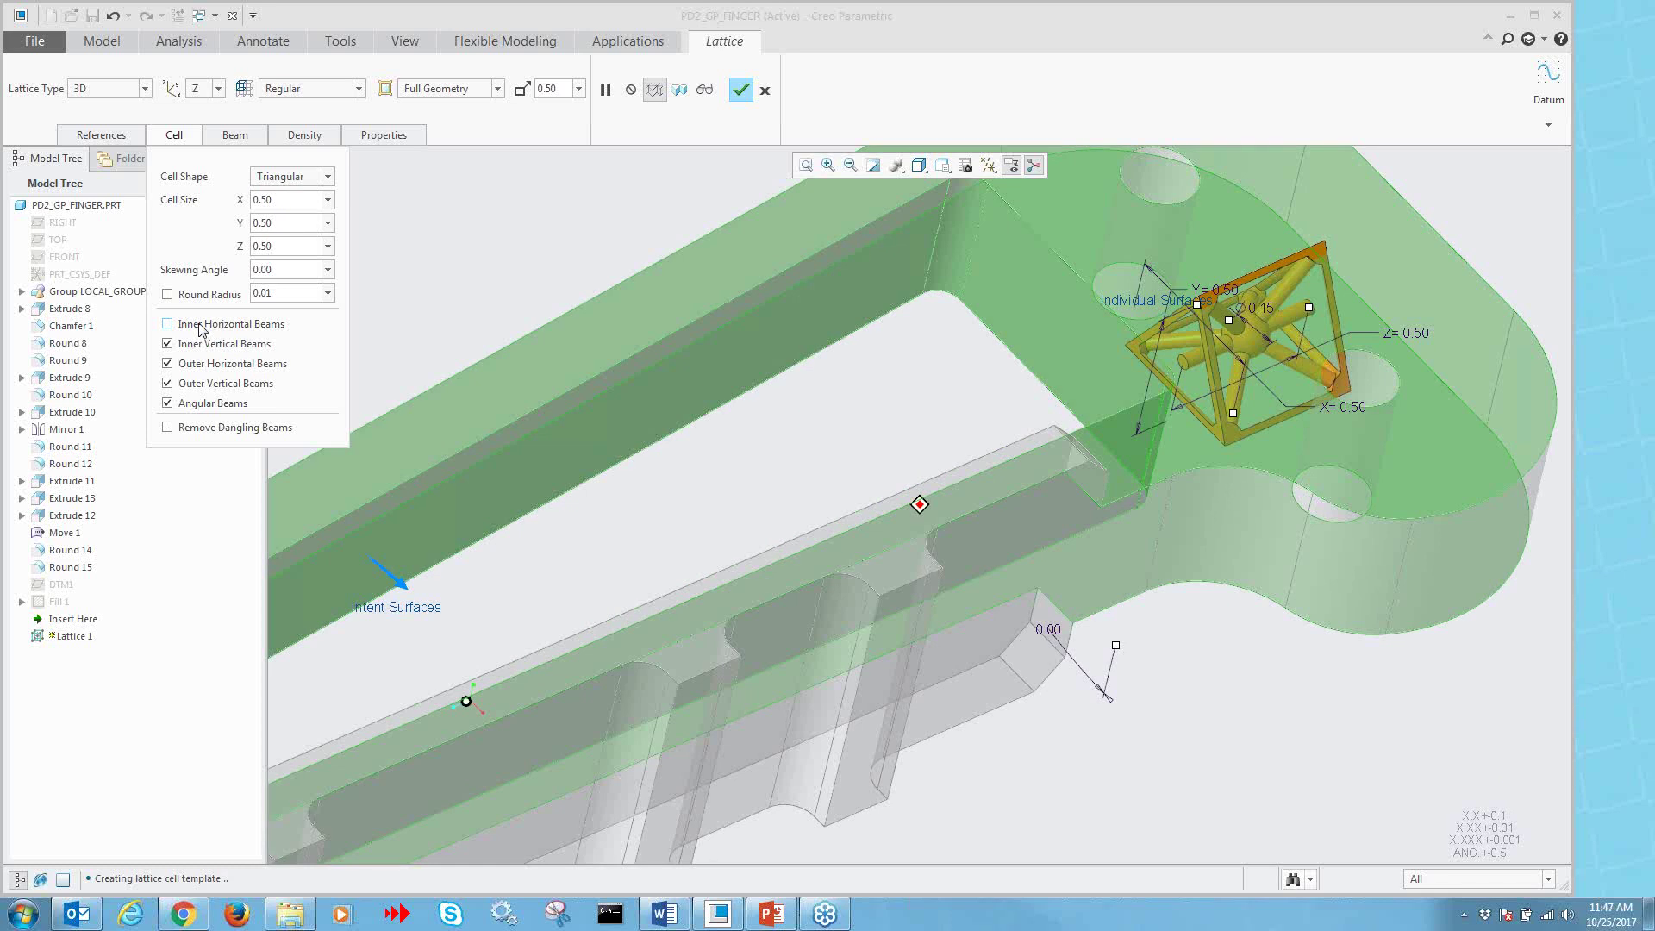
left_click(212, 428)
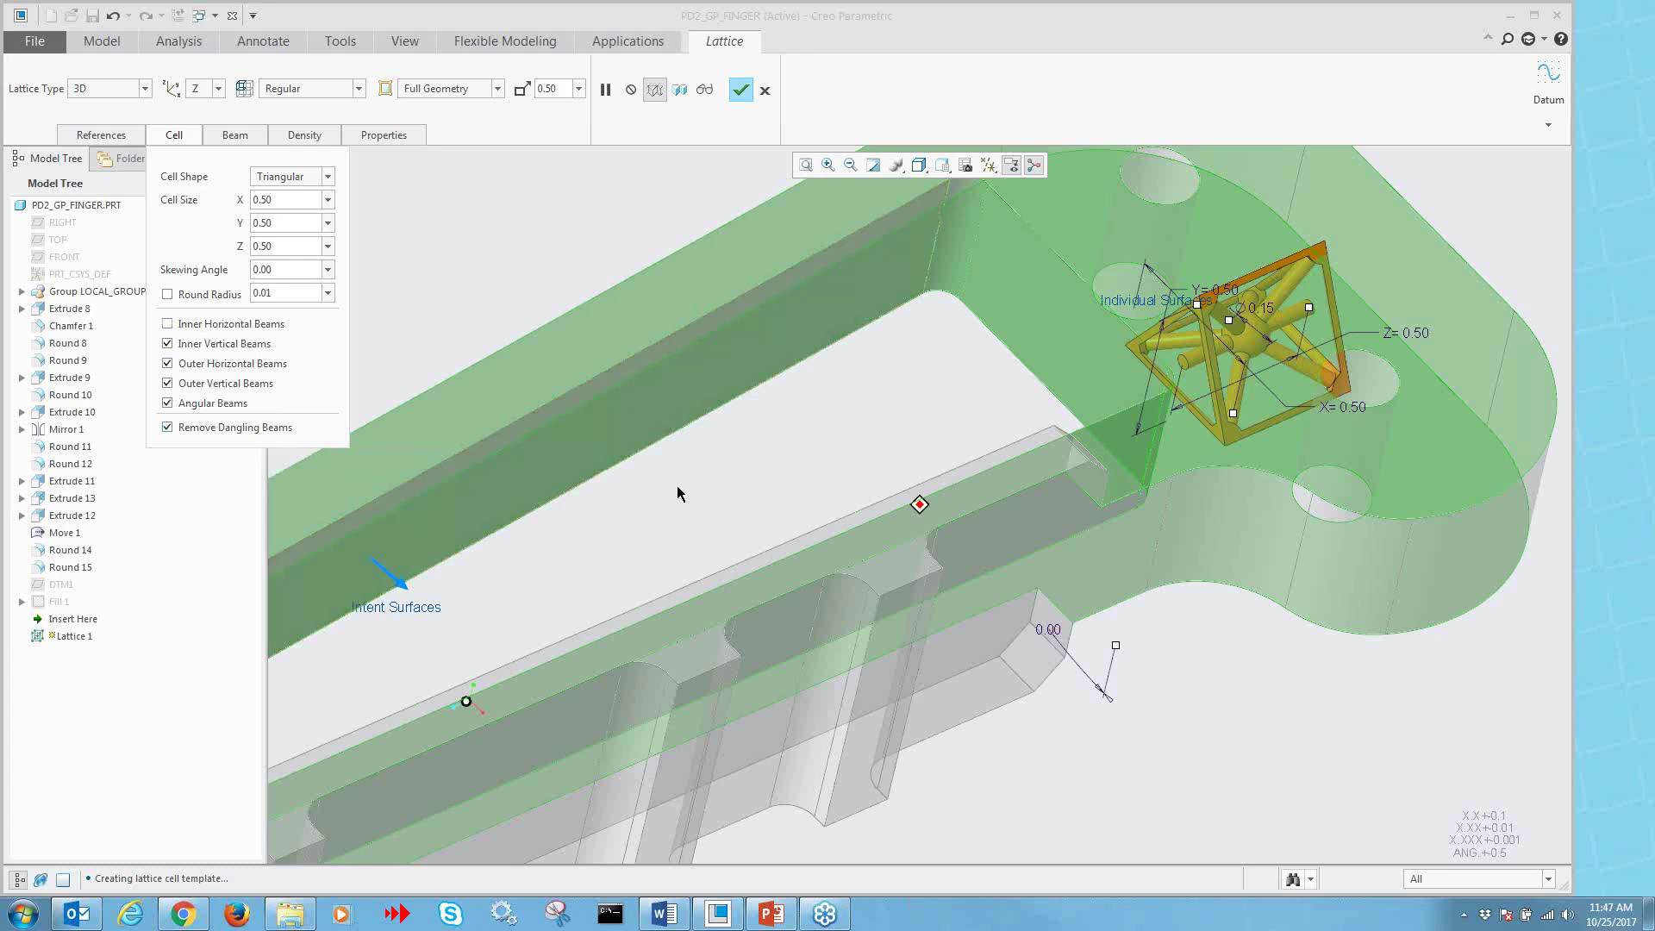
- Preview the 3D lattice with triangular cells, examine its beams inside the pocket from several angles, and resume editing the feature
mouse_move(798, 499)
middle_mouse_down()
mouse_move(768, 480)
mouse_move(779, 494)
middle_mouse_up()
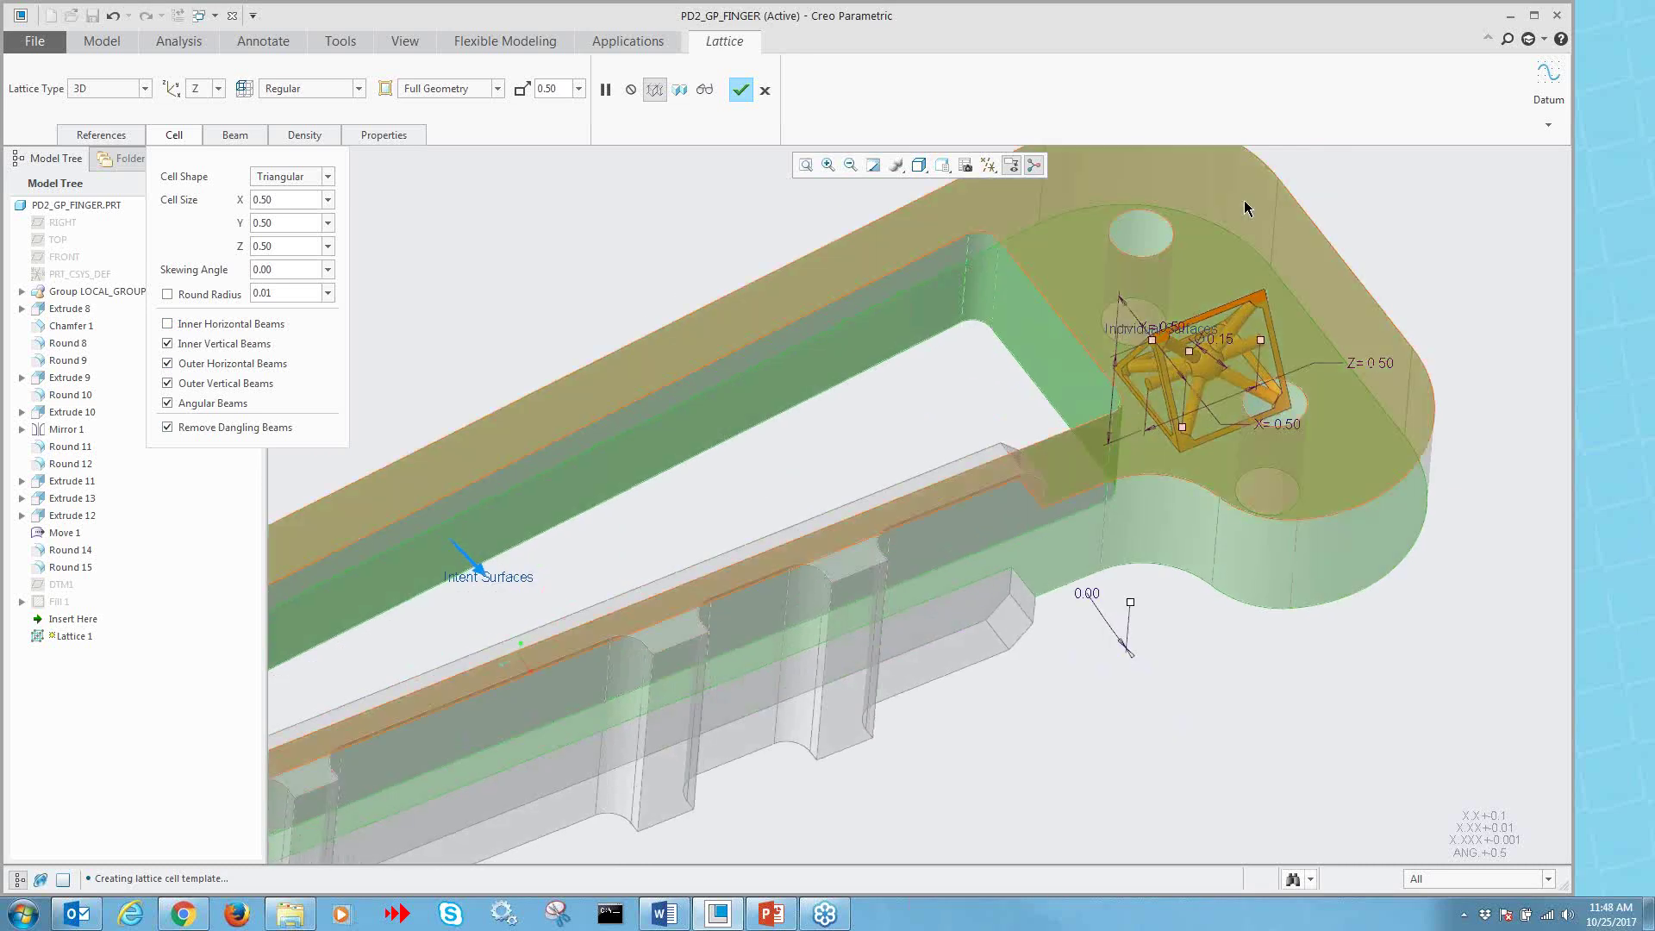
middle_click_drag(1408, 288, 713, 115)
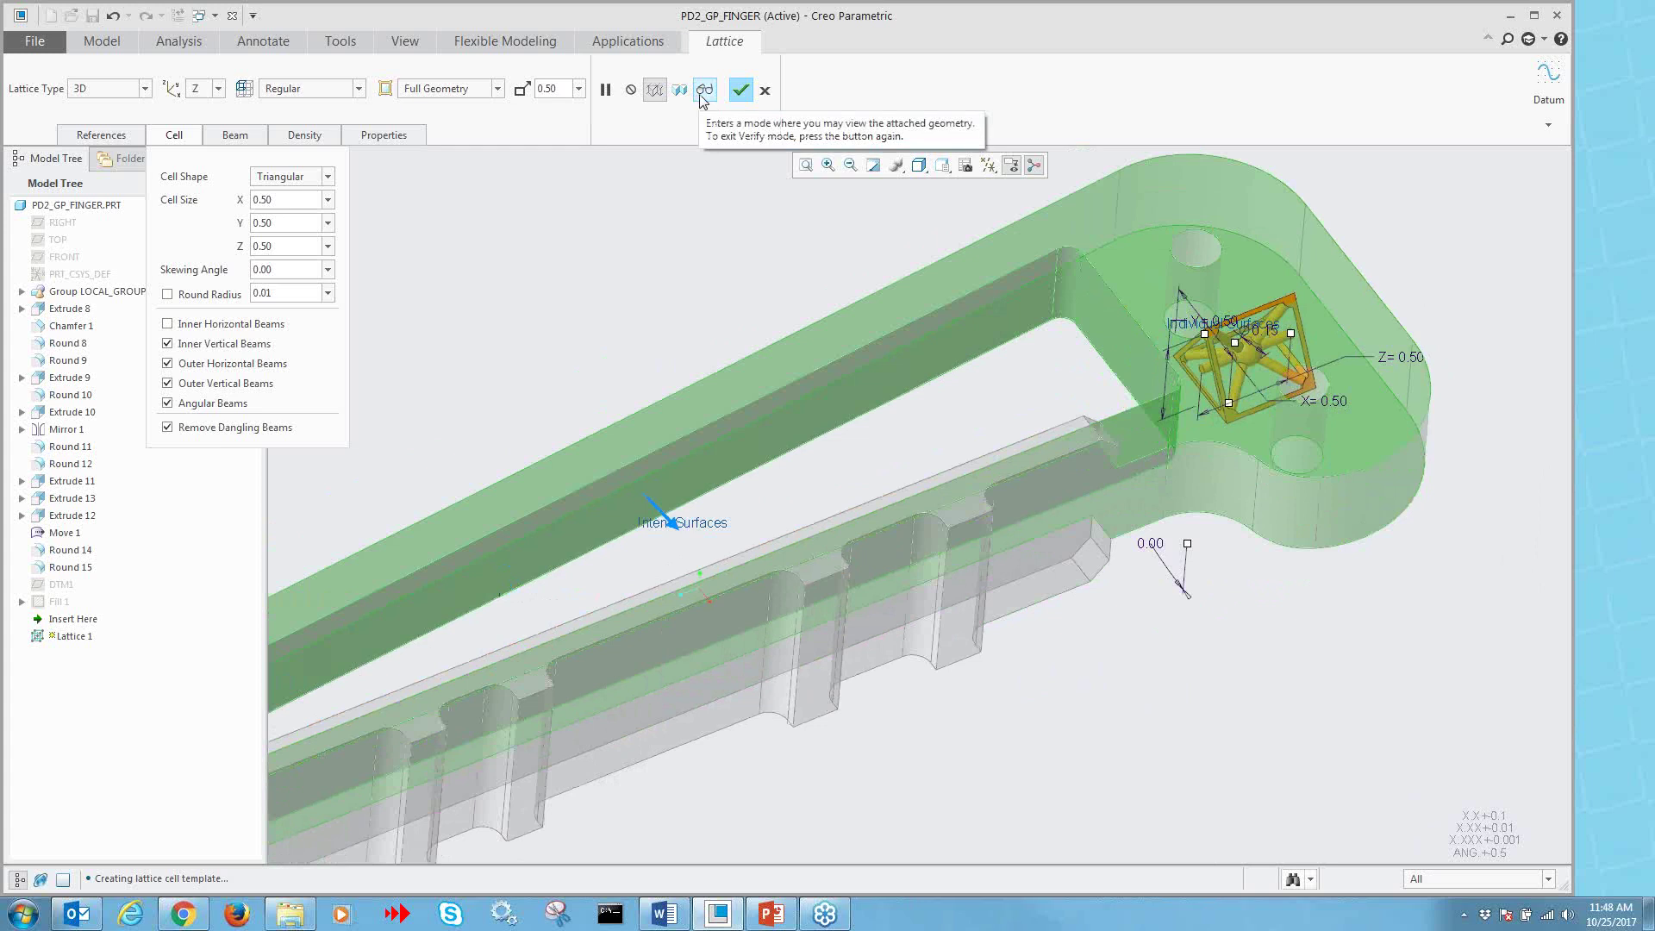
left_click(704, 89)
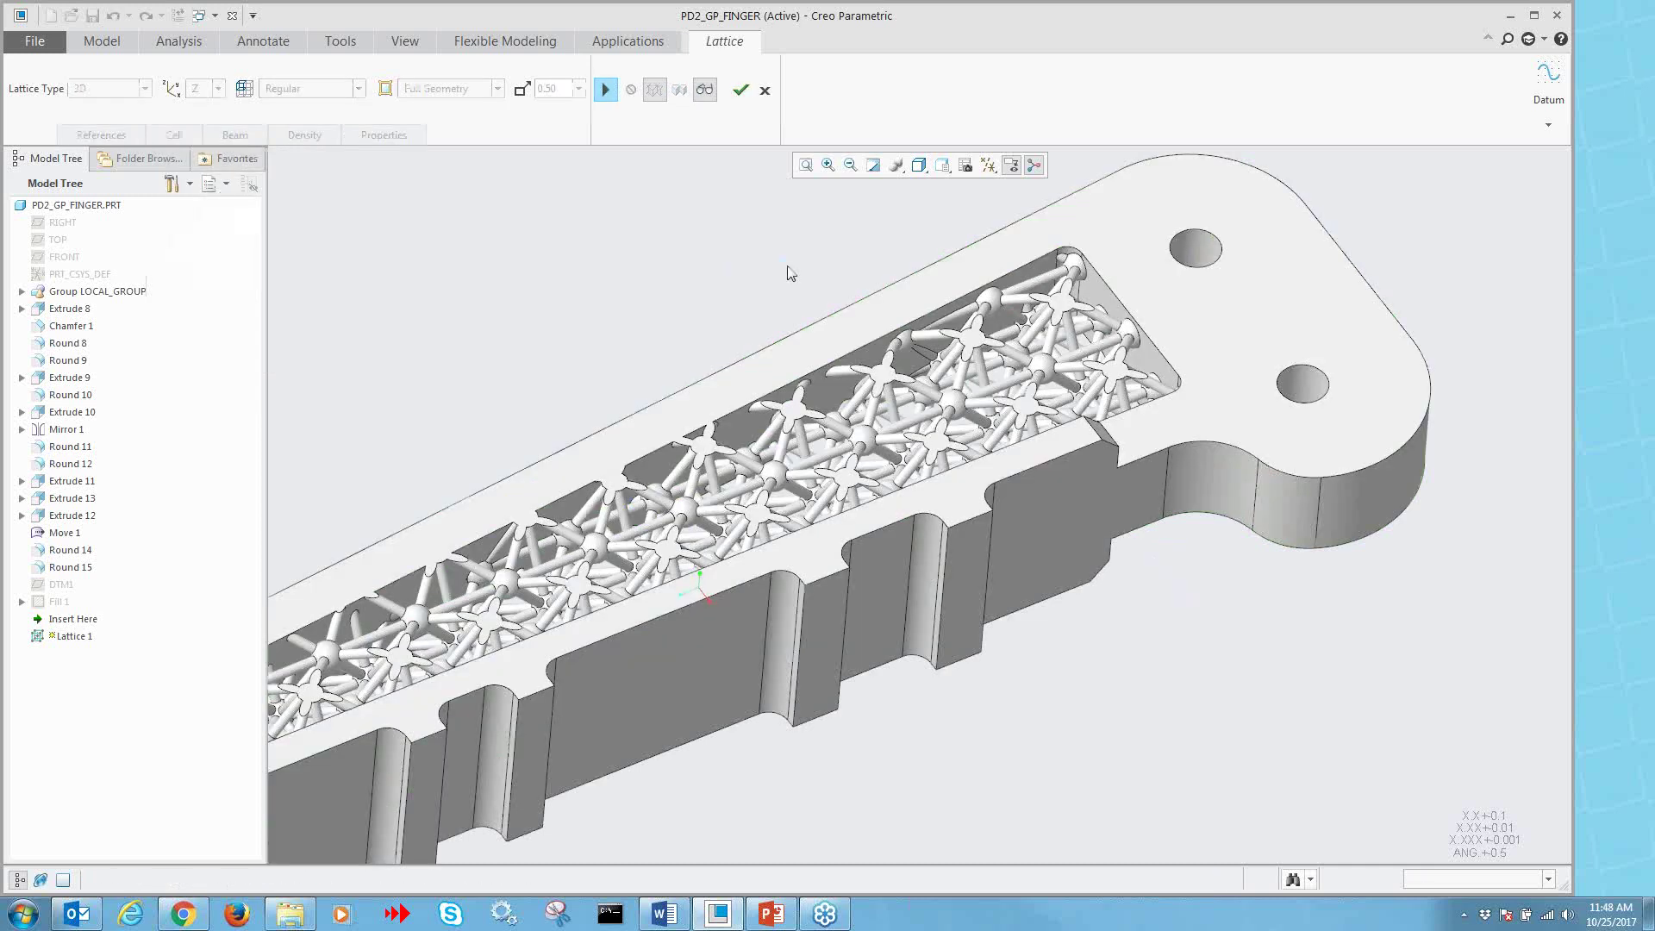
scroll(1171, 442, "down", 5)
mouse_move(1170, 442)
middle_mouse_down()
mouse_move(1167, 491)
mouse_move(1160, 471)
middle_mouse_up()
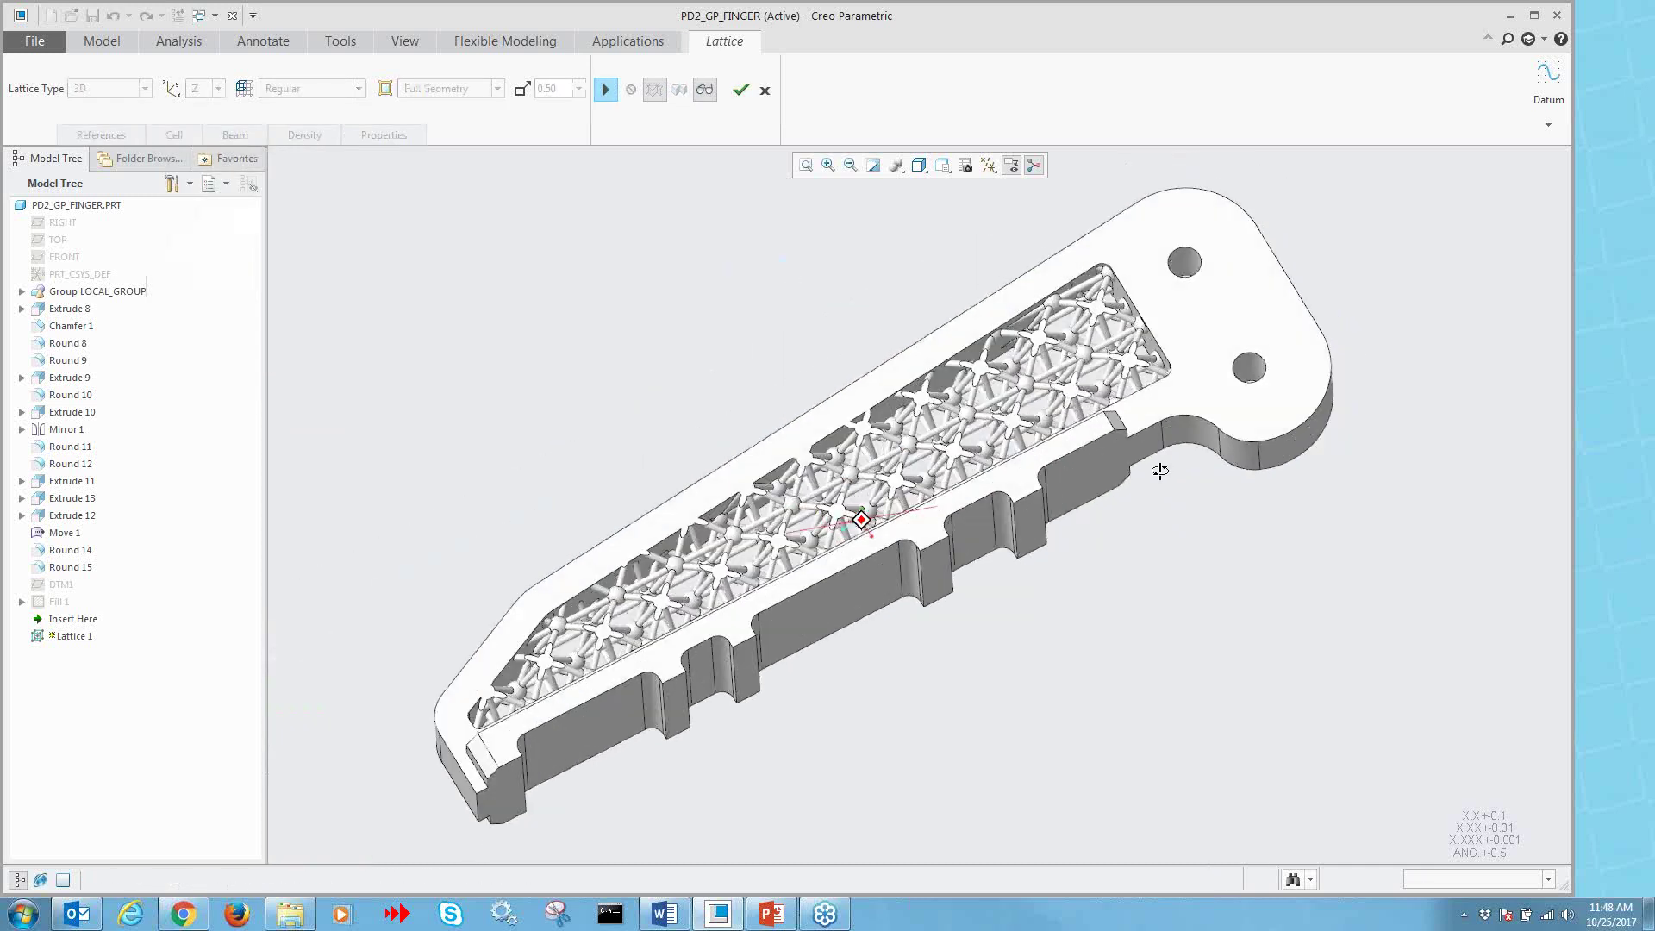
scroll(1160, 470, "up", 5)
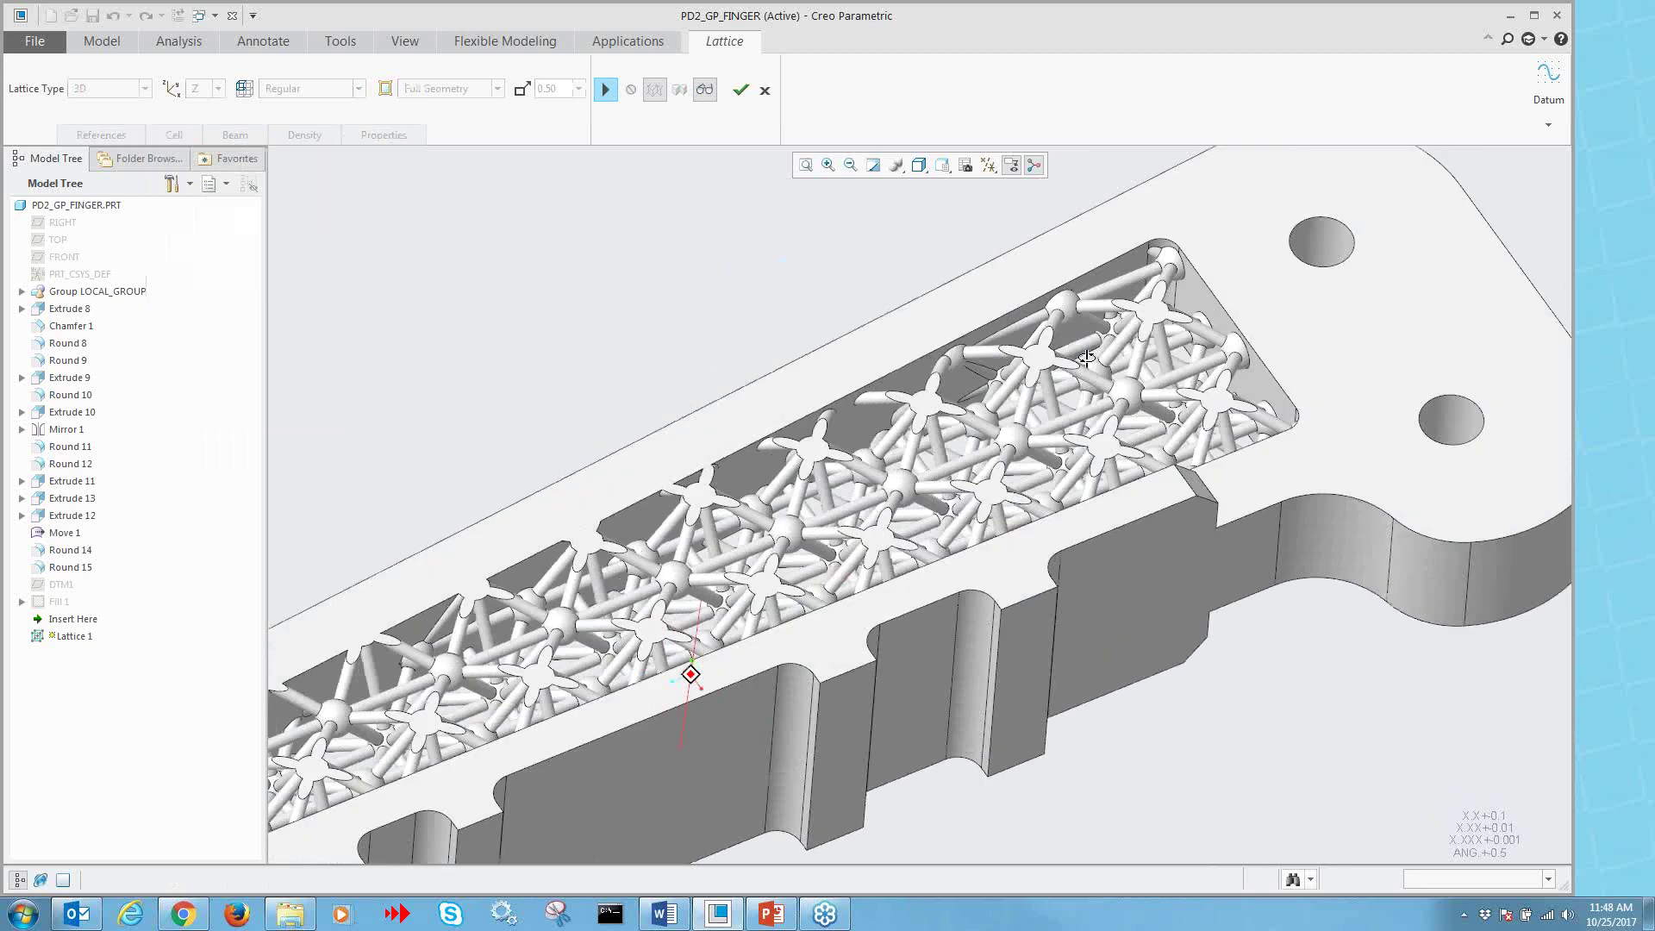
middle_click_drag(1087, 358, 1177, 448)
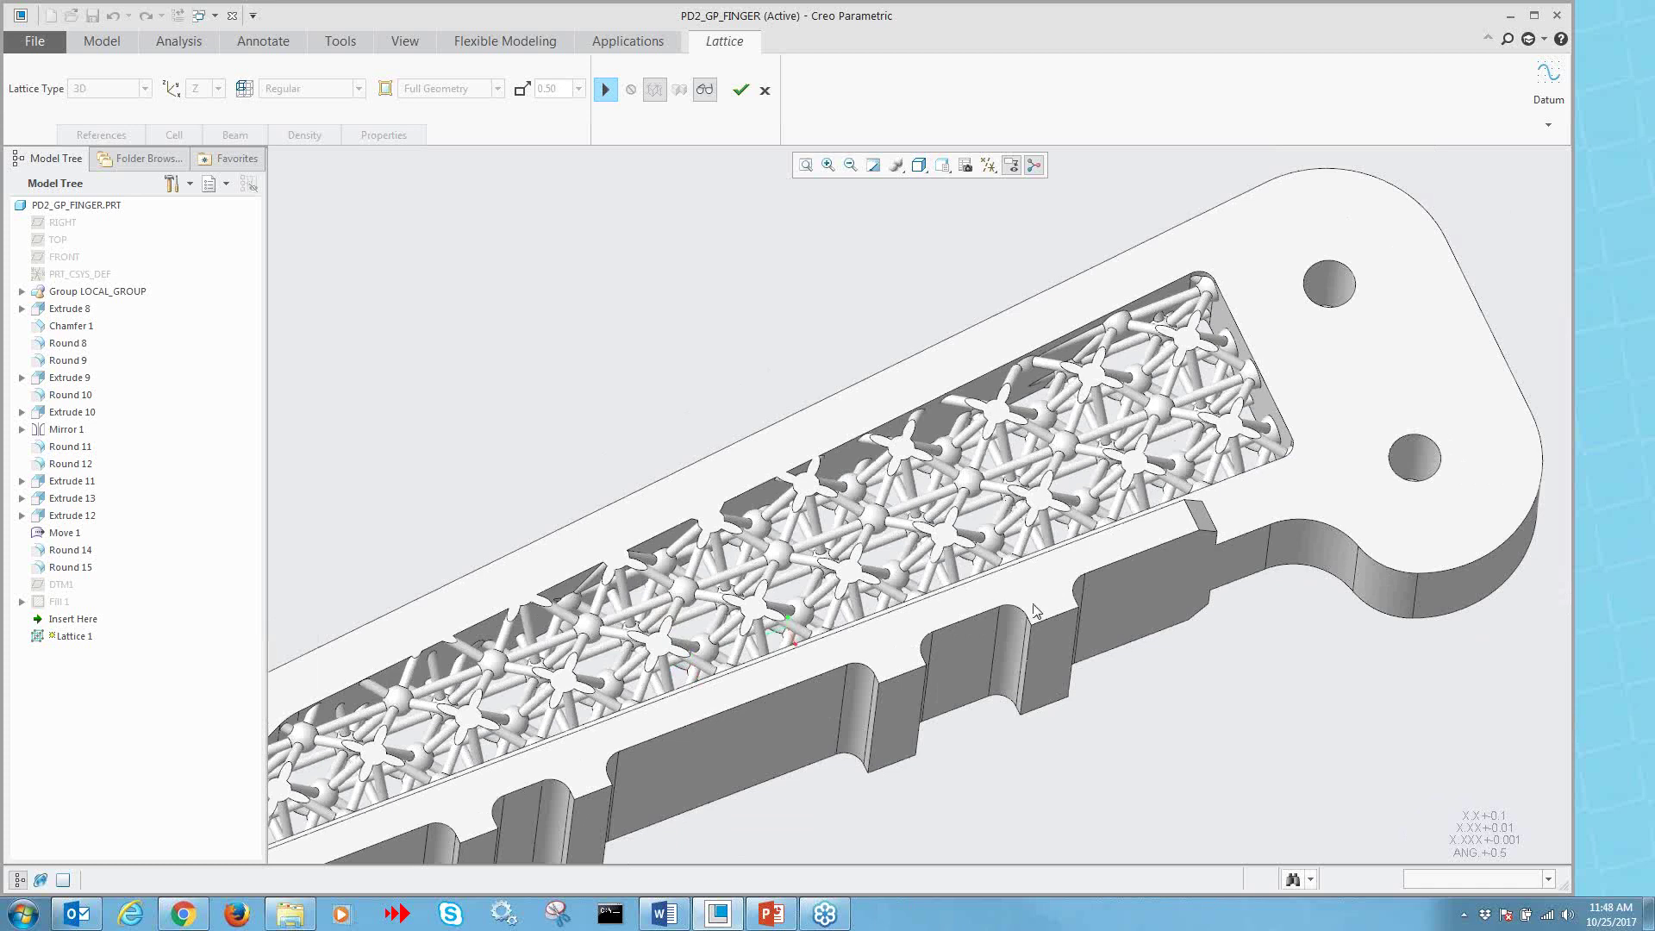
middle_click_drag(1033, 604, 1034, 594)
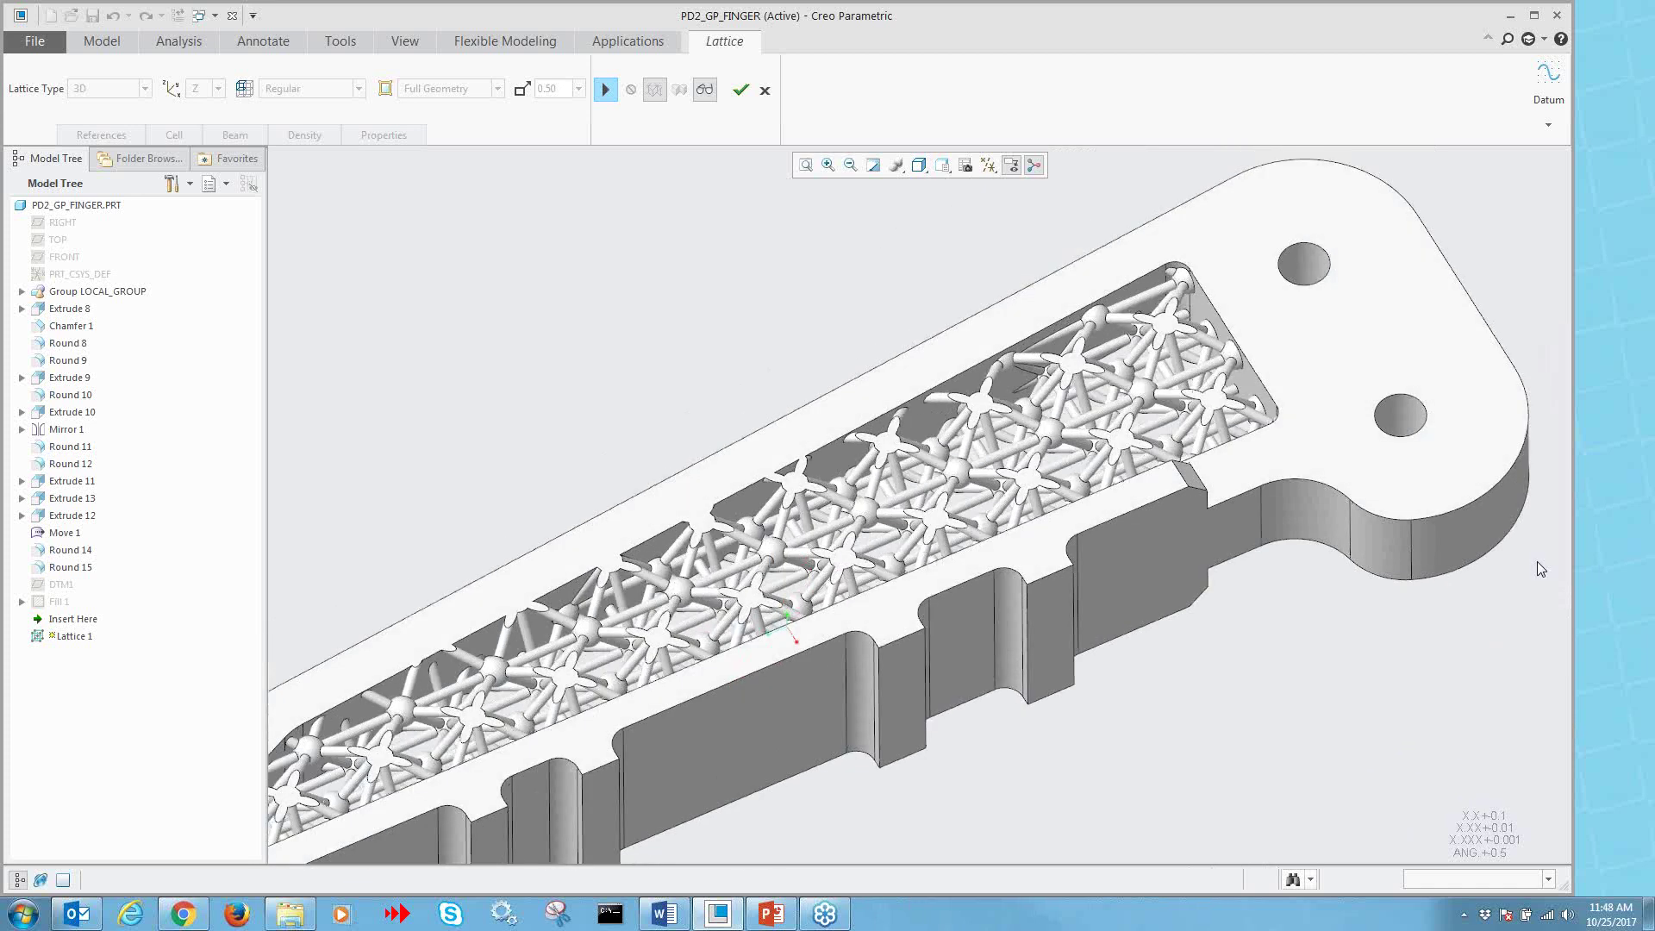
left_click(605, 89)
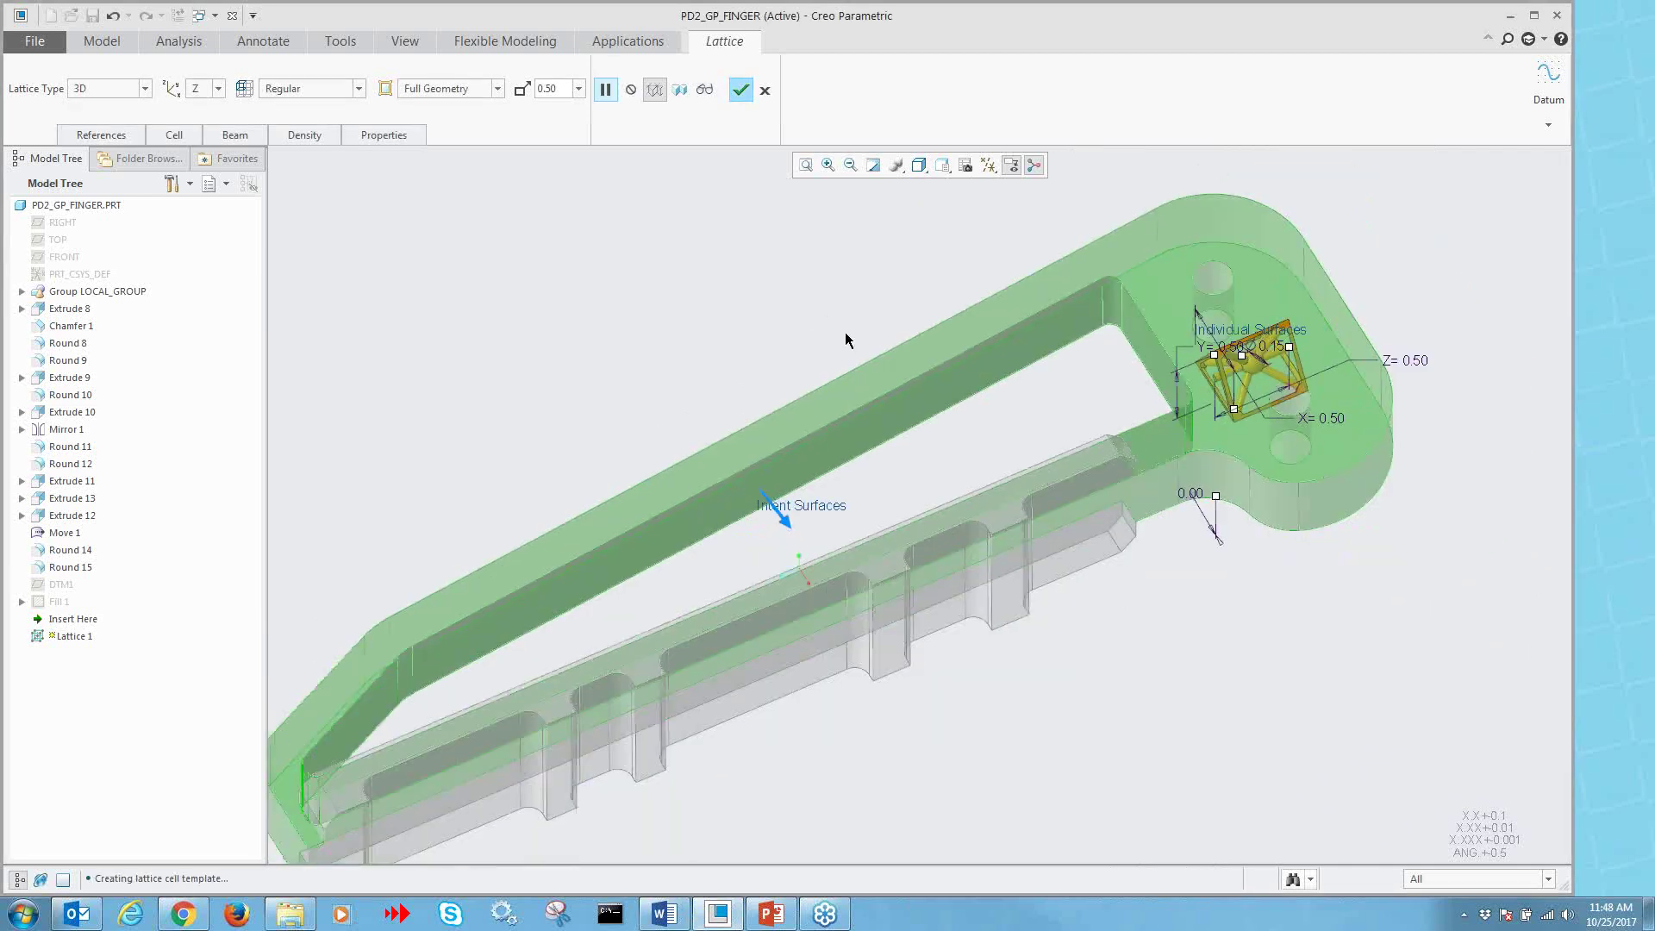
- Change the lattice type to 2.5D and orient its cells along the Y direction
left_click(145, 89)
left_click(102, 122)
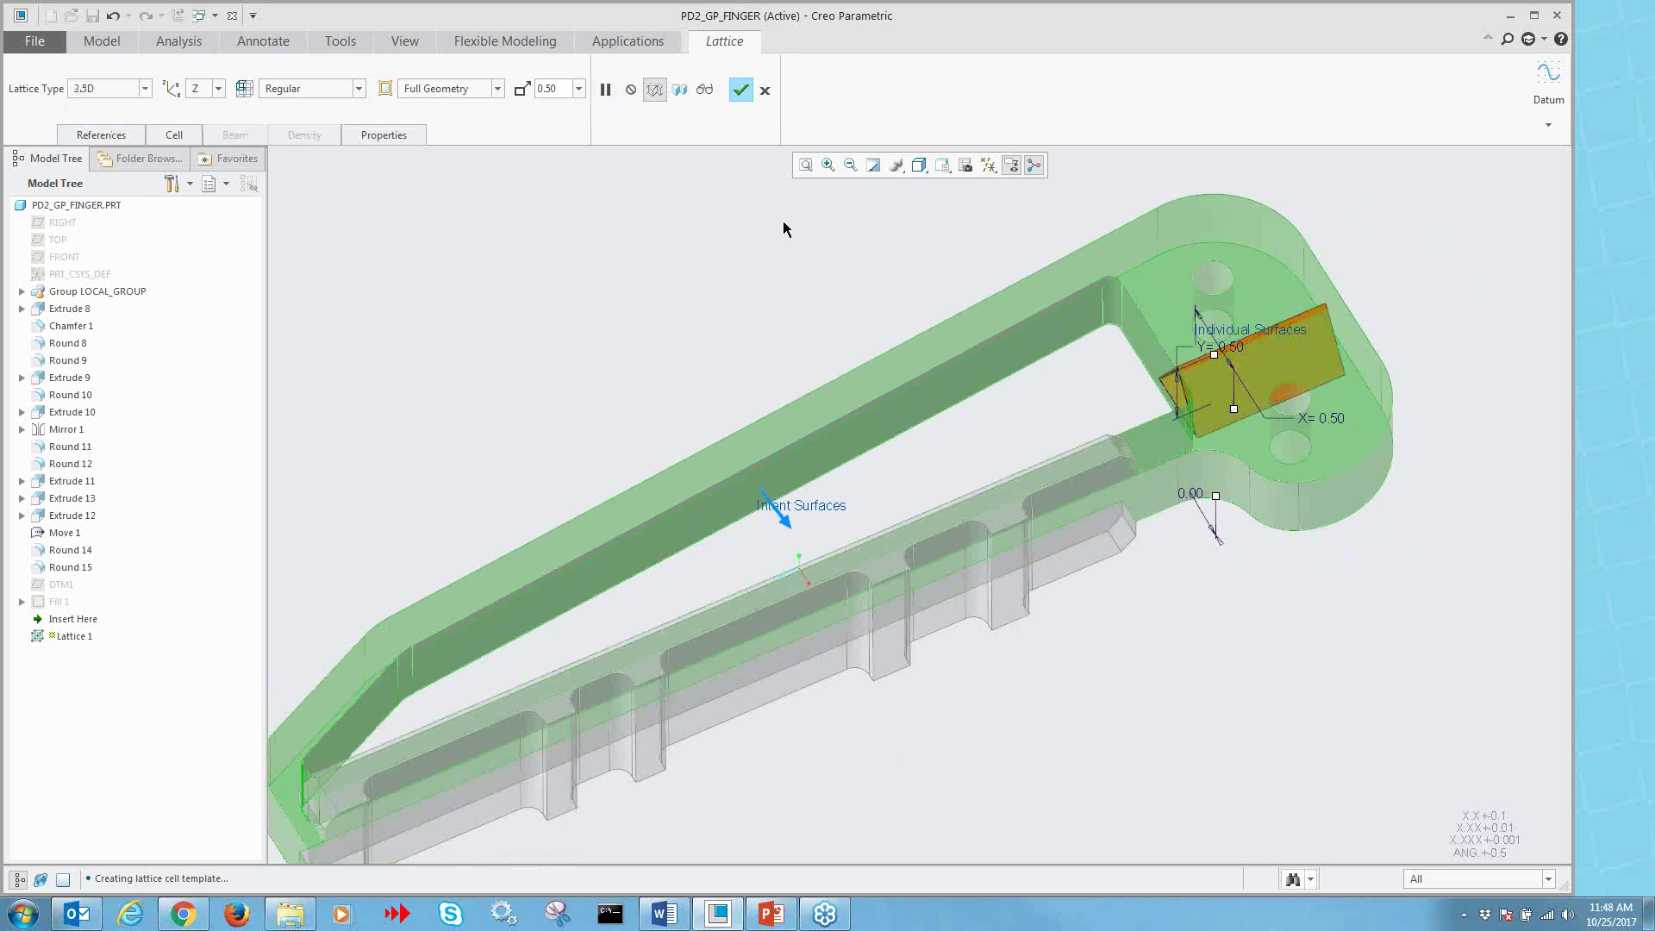
left_click(218, 89)
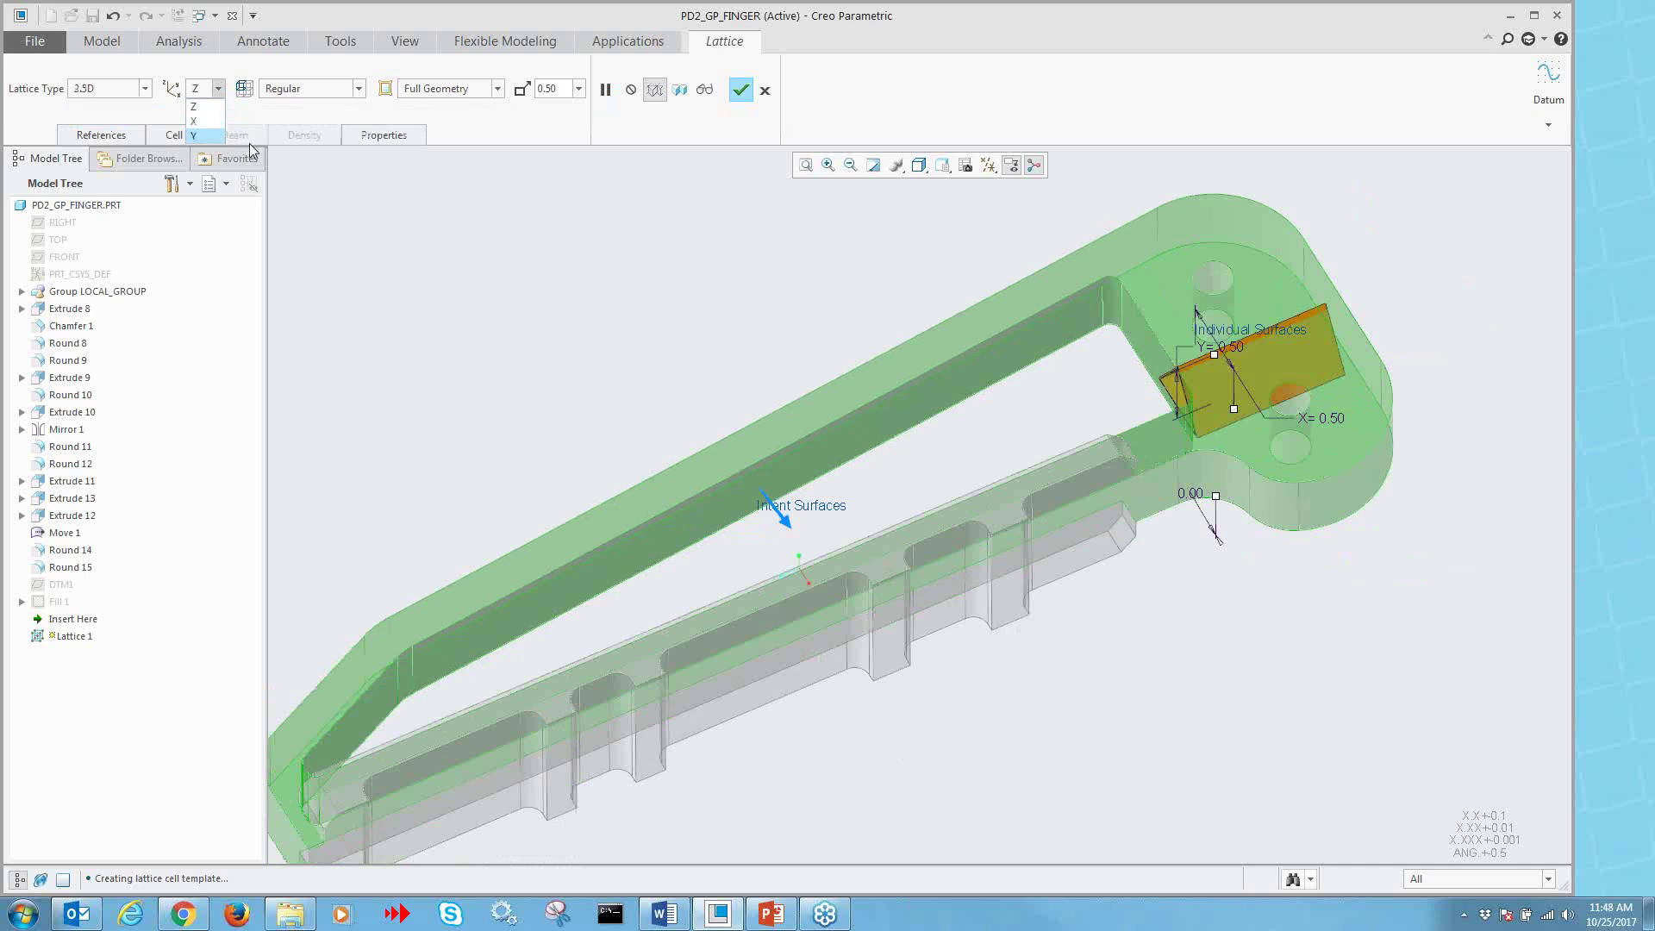
left_click(194, 136)
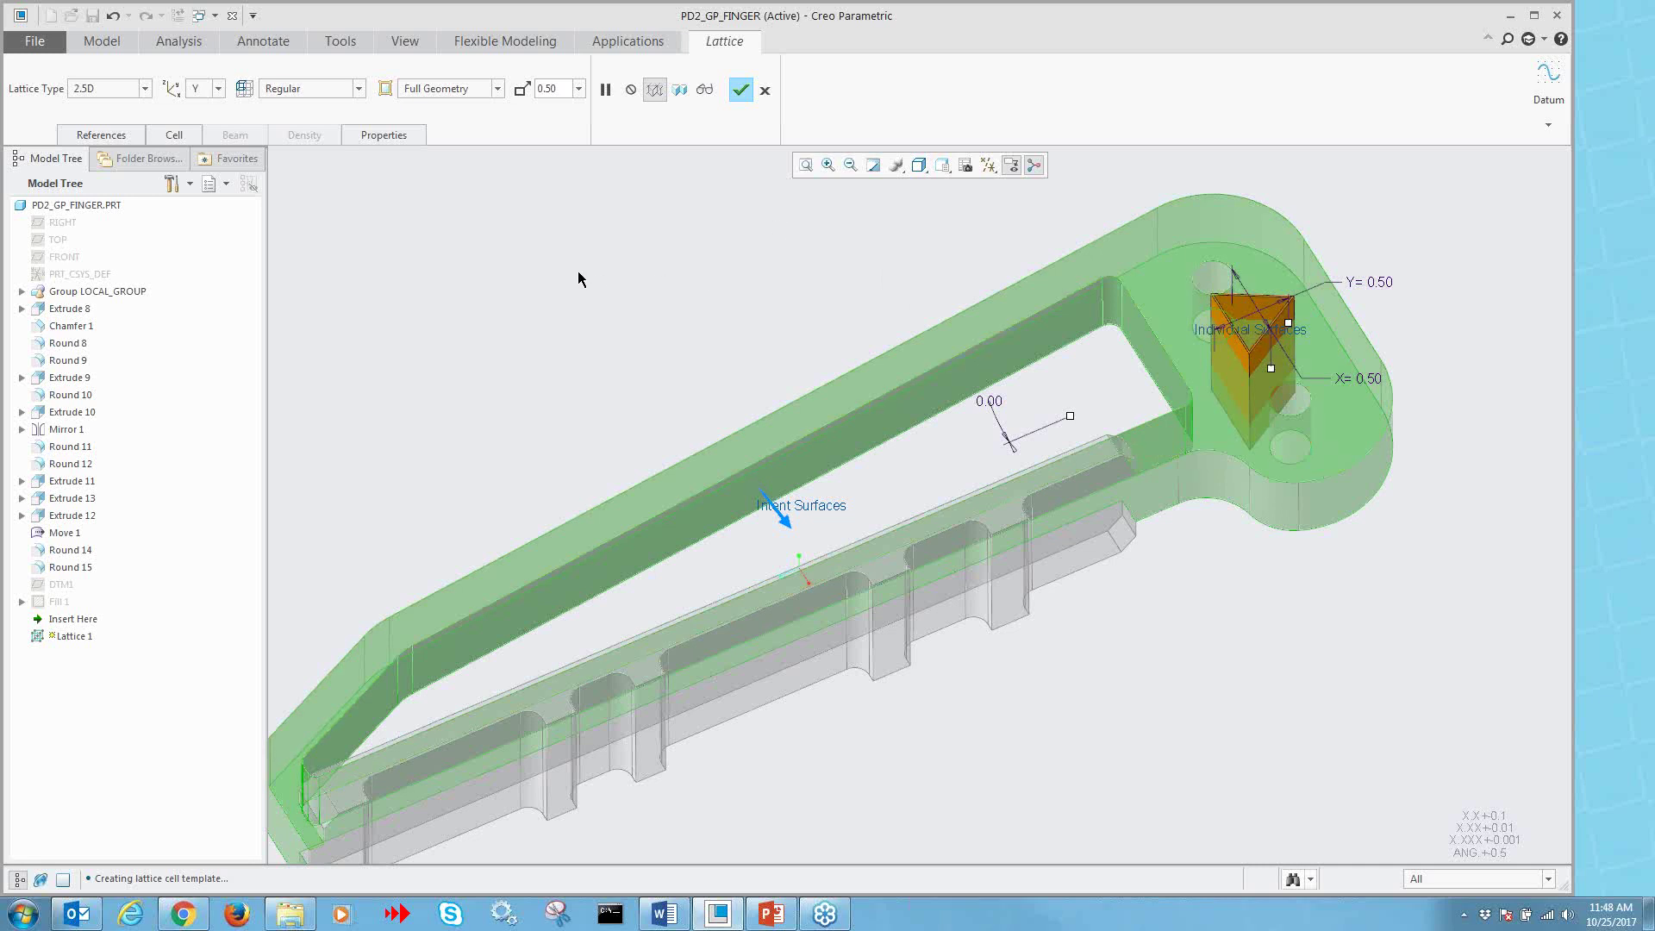
- Set the 2.5D lattice's cell shape to Square
left_click(164, 138)
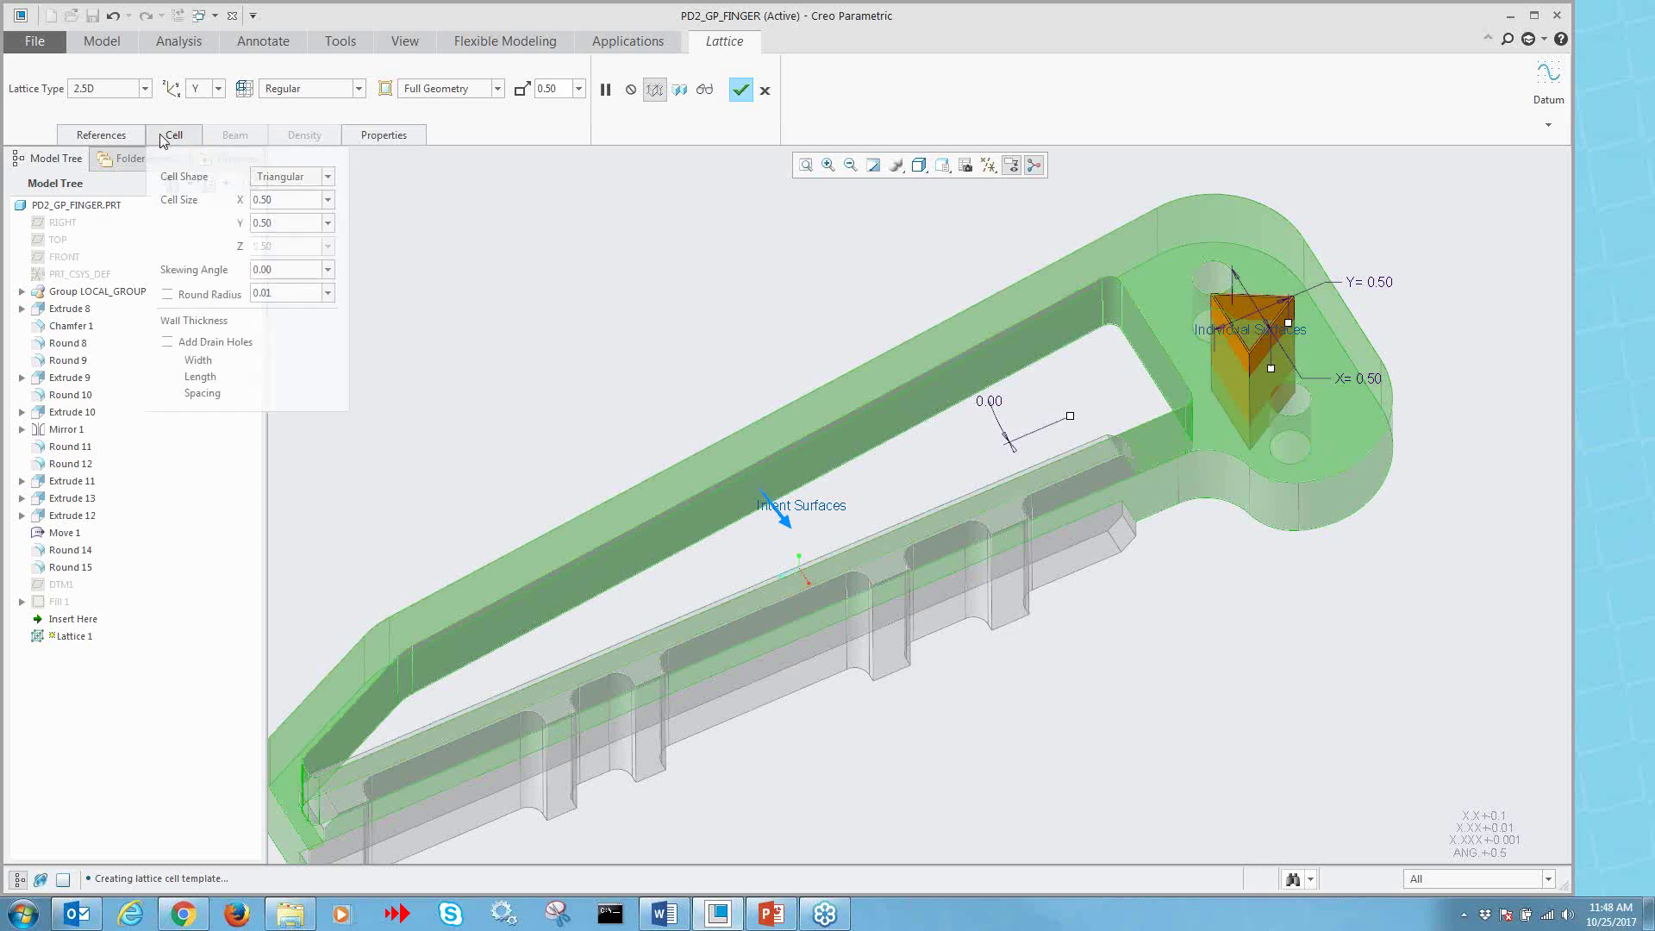
left_click(330, 178)
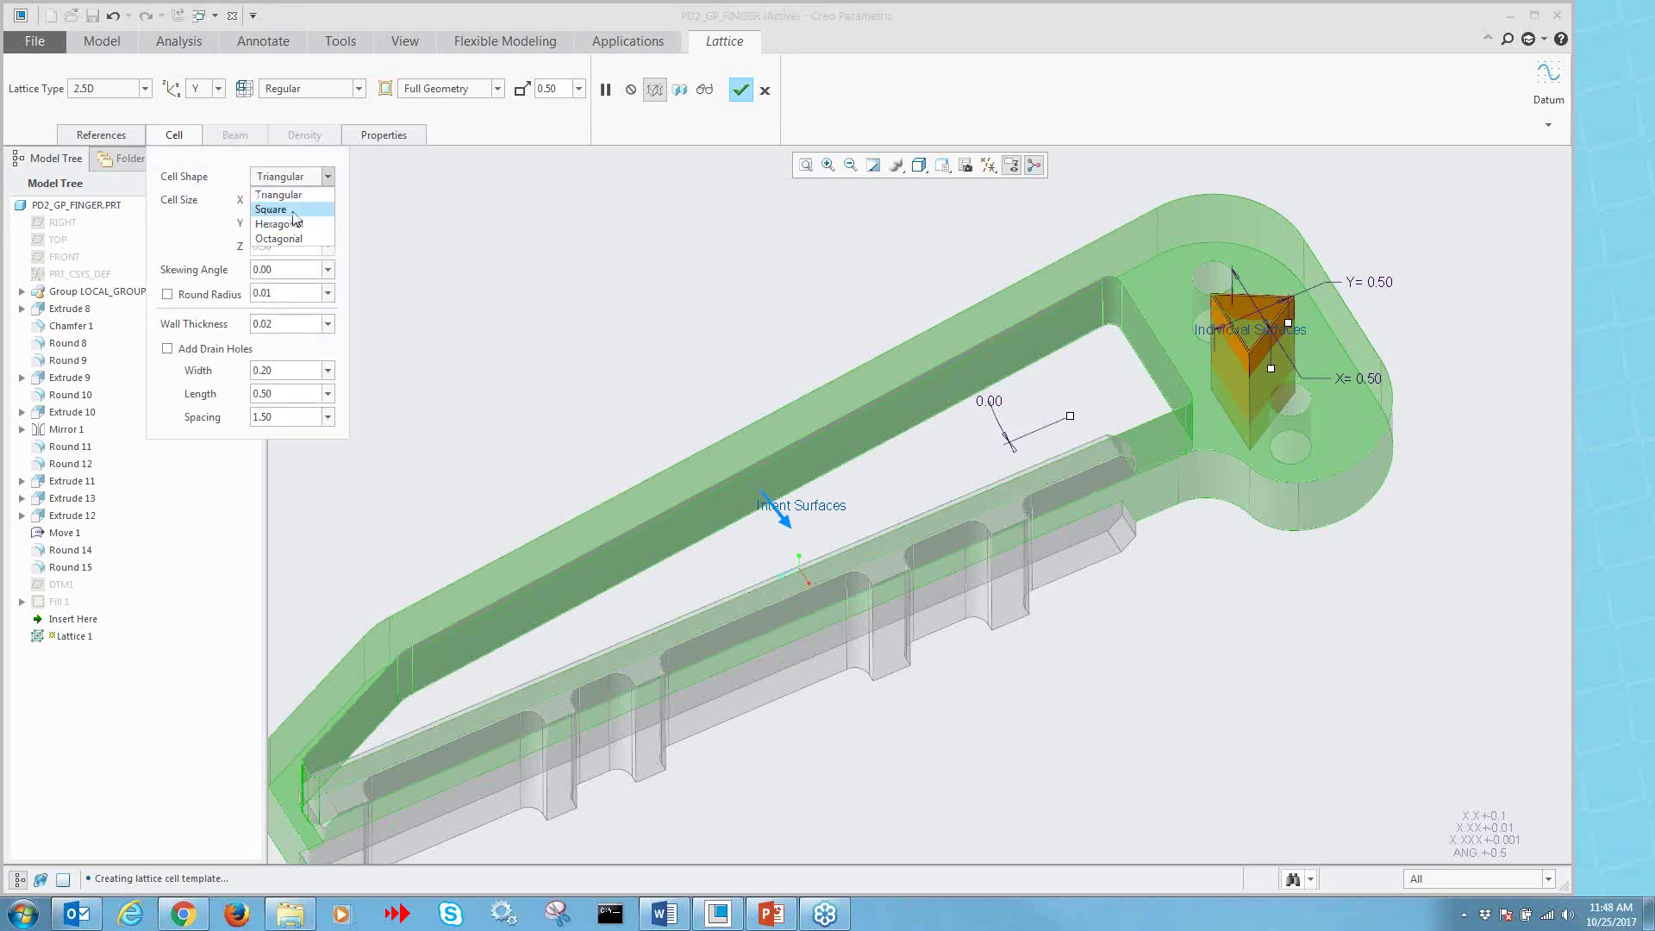
left_click(291, 210)
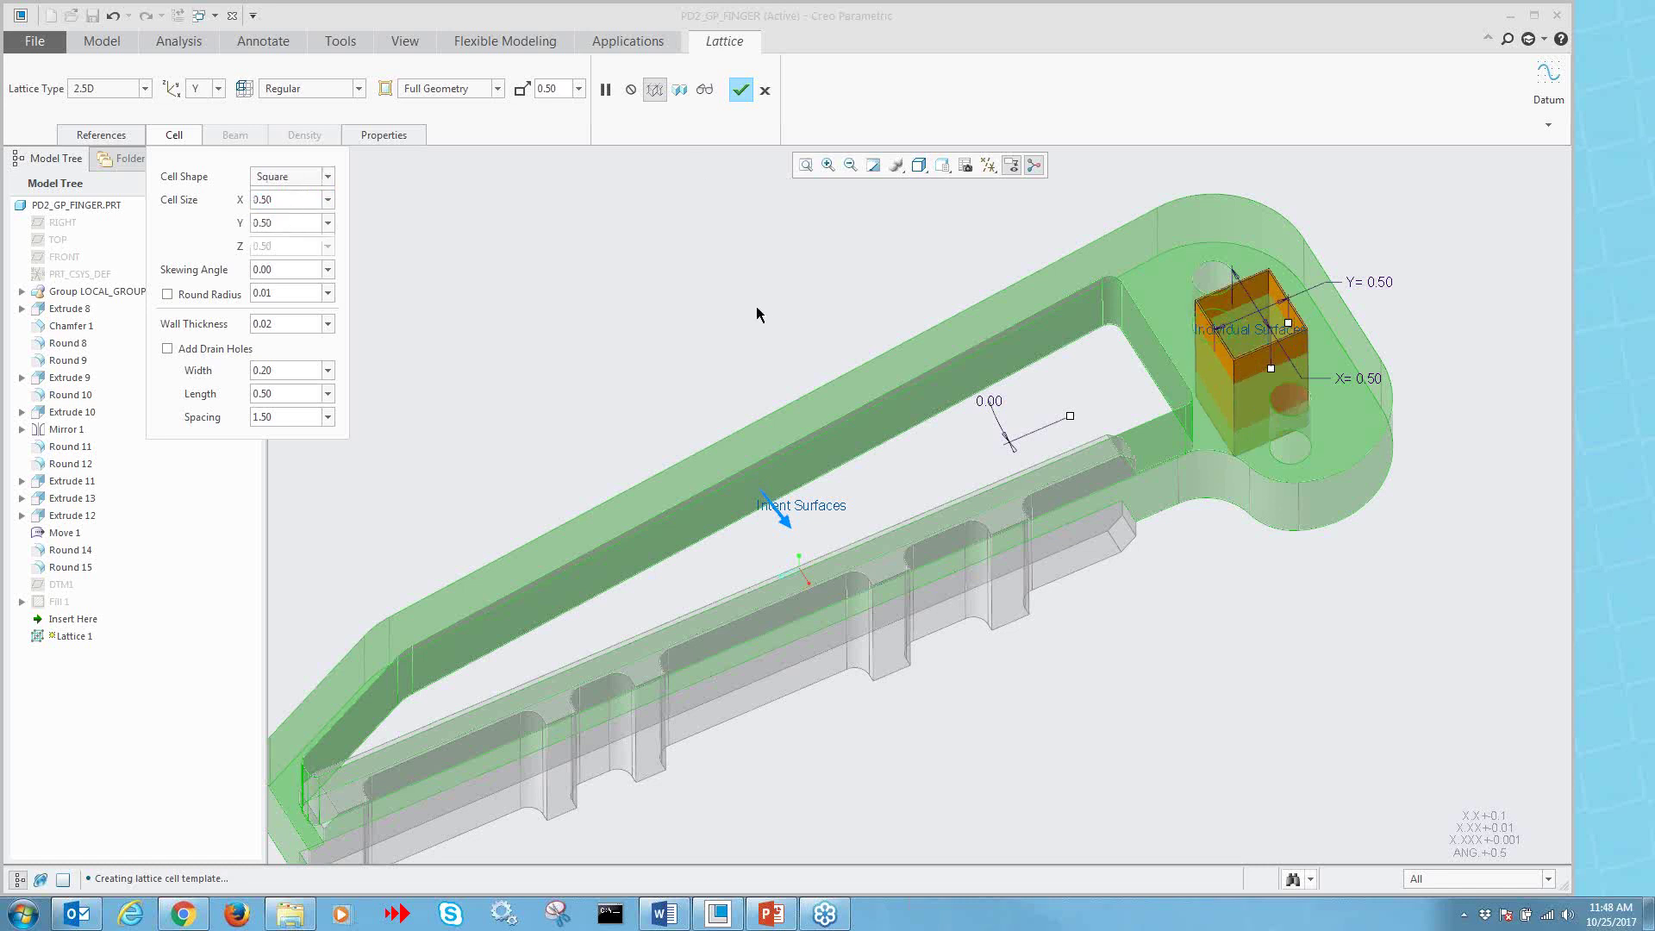
- Preview the square-celled 2.5D lattice in the pocket, then resume editing the feature
left_click(705, 90)
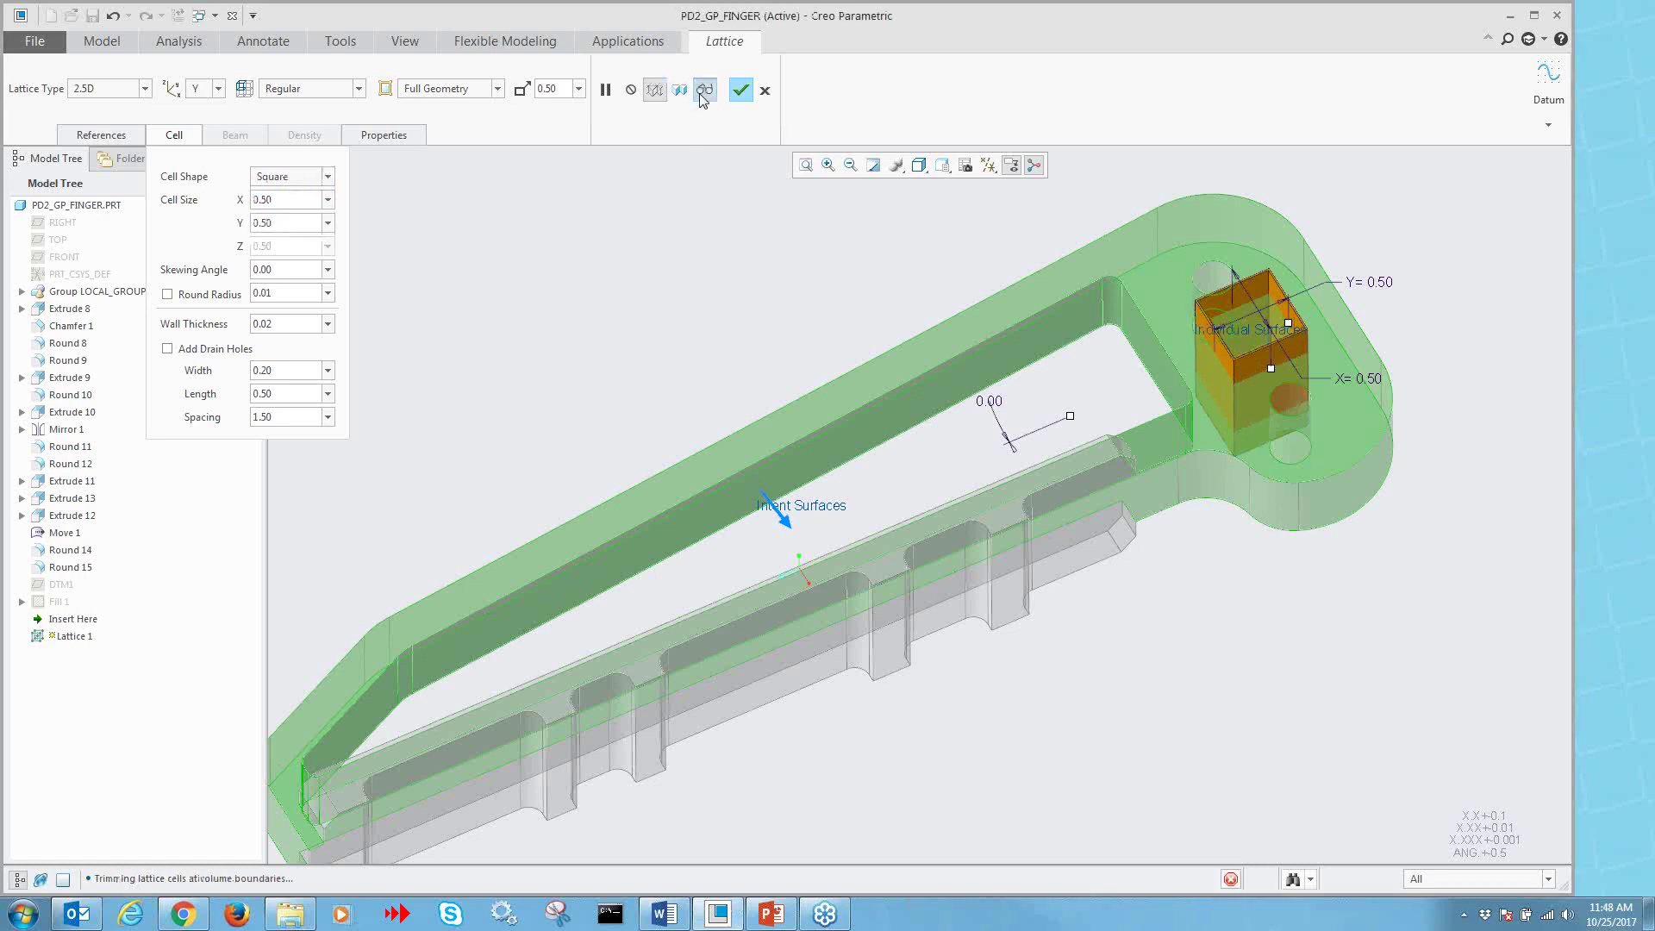
mouse_move(784, 271)
middle_mouse_down()
mouse_move(768, 336)
mouse_move(794, 325)
mouse_move(784, 285)
middle_mouse_up()
scroll(789, 308, "down", 2)
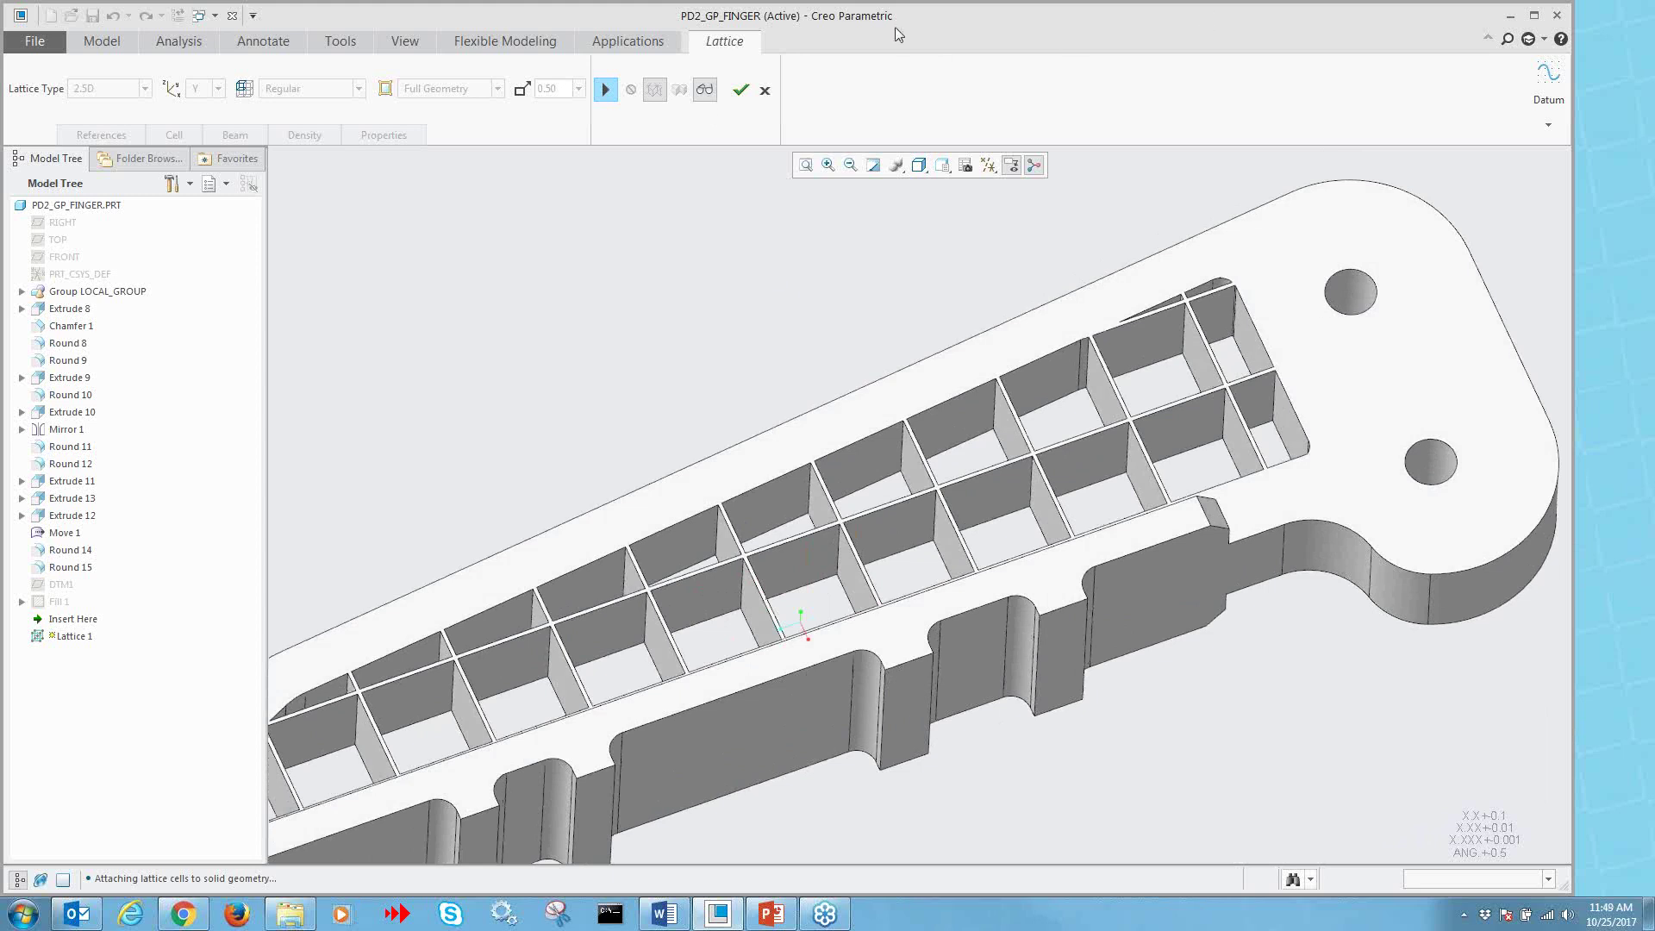
left_click(704, 91)
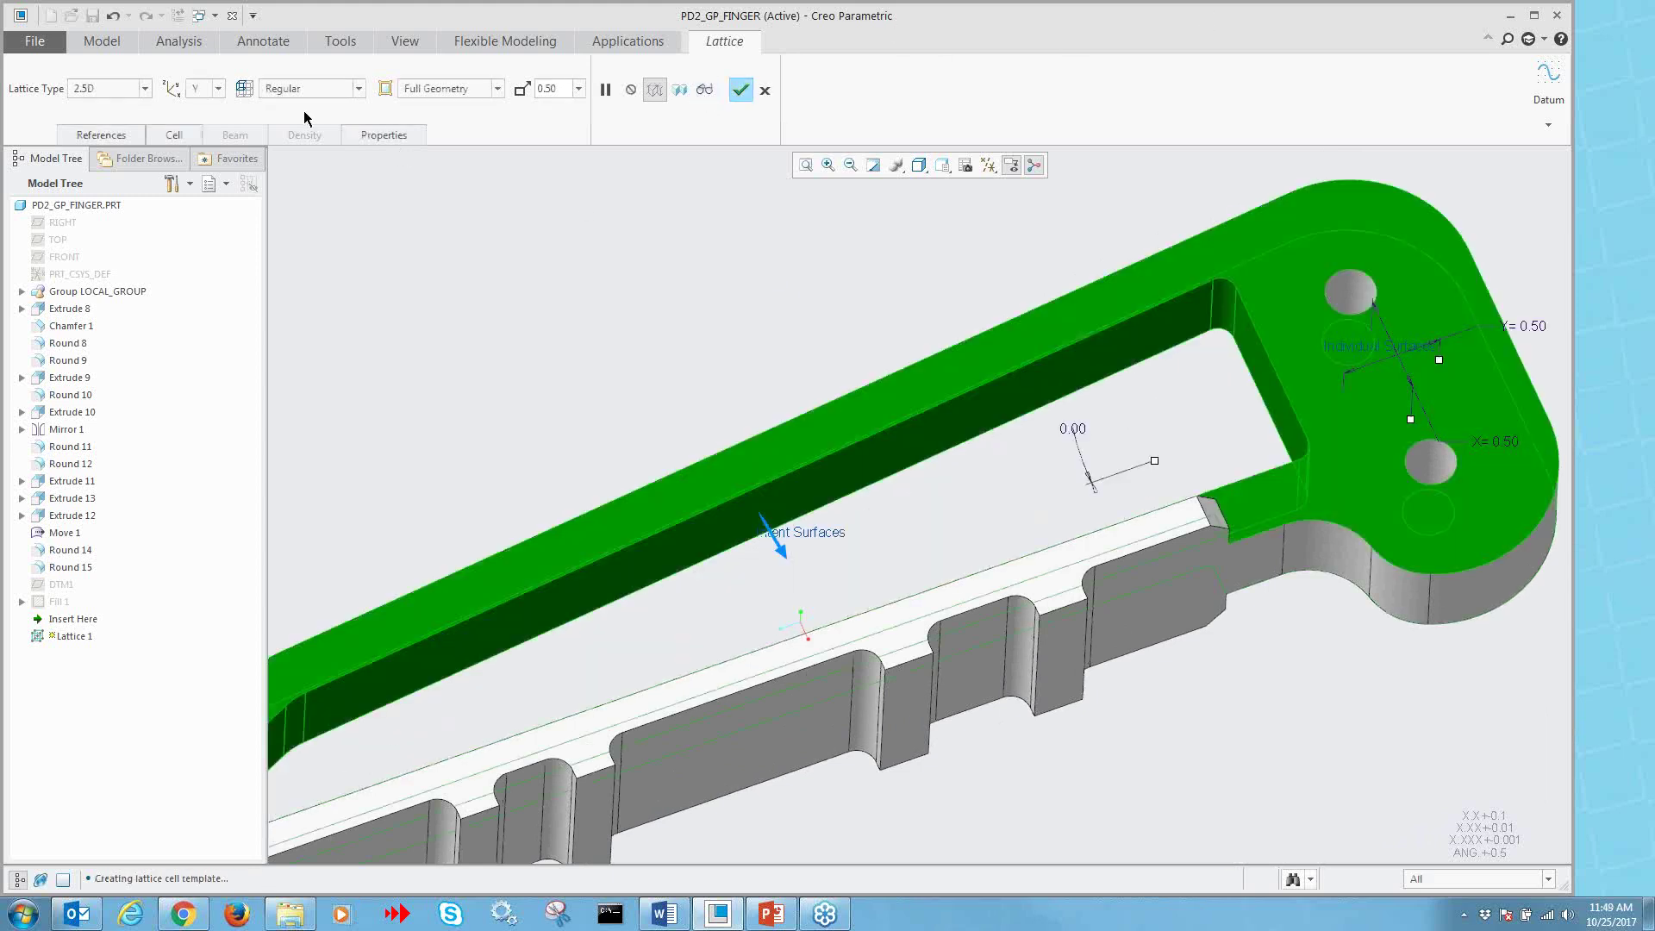
- Try a Quasi-radial cell arrangement in a lattice preview and return the arrangement to Regular
scroll(708, 245, "down", 2)
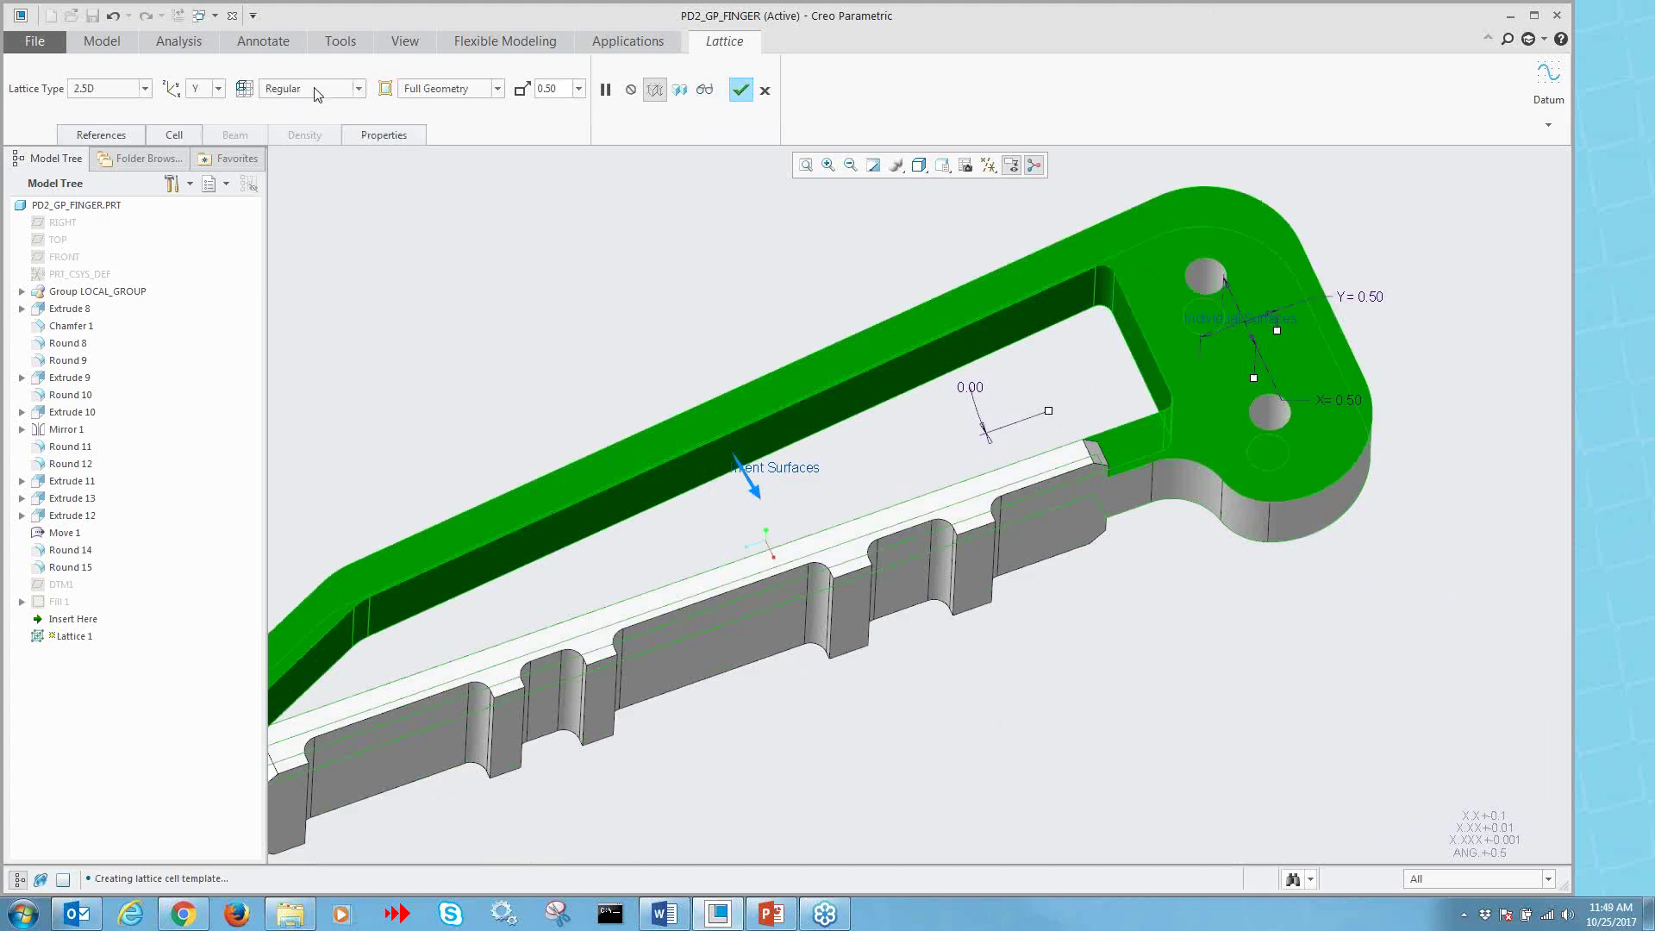
left_click(347, 91)
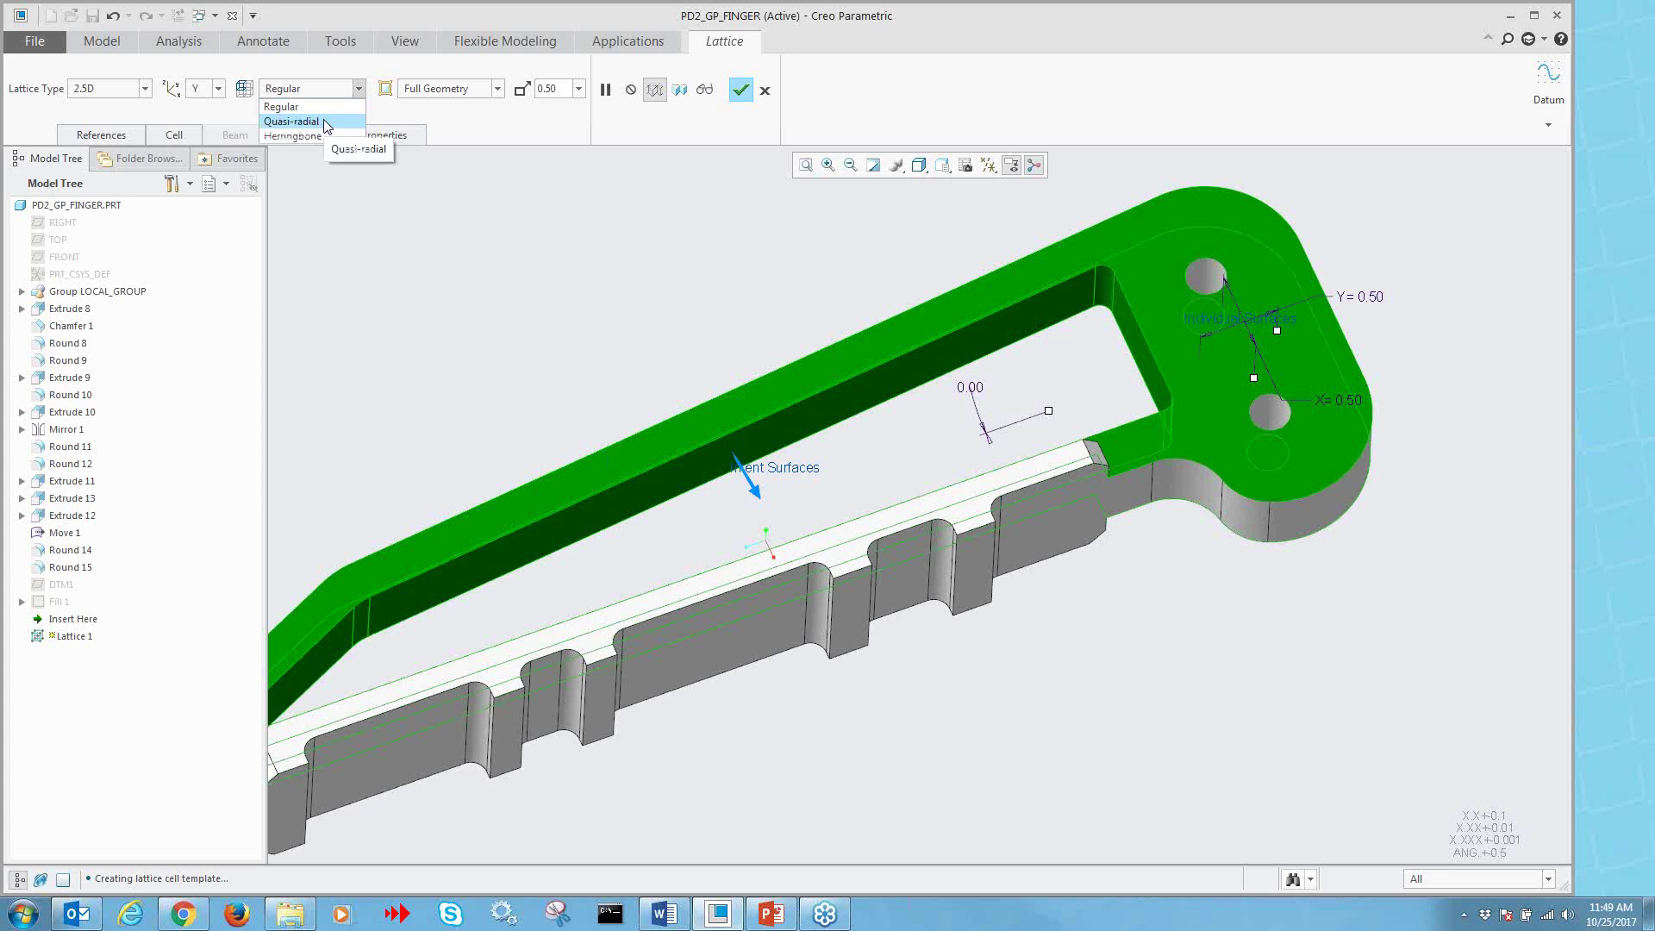
left_click(326, 126)
mouse_move(698, 237)
middle_mouse_down()
mouse_move(693, 301)
mouse_move(694, 263)
middle_mouse_up()
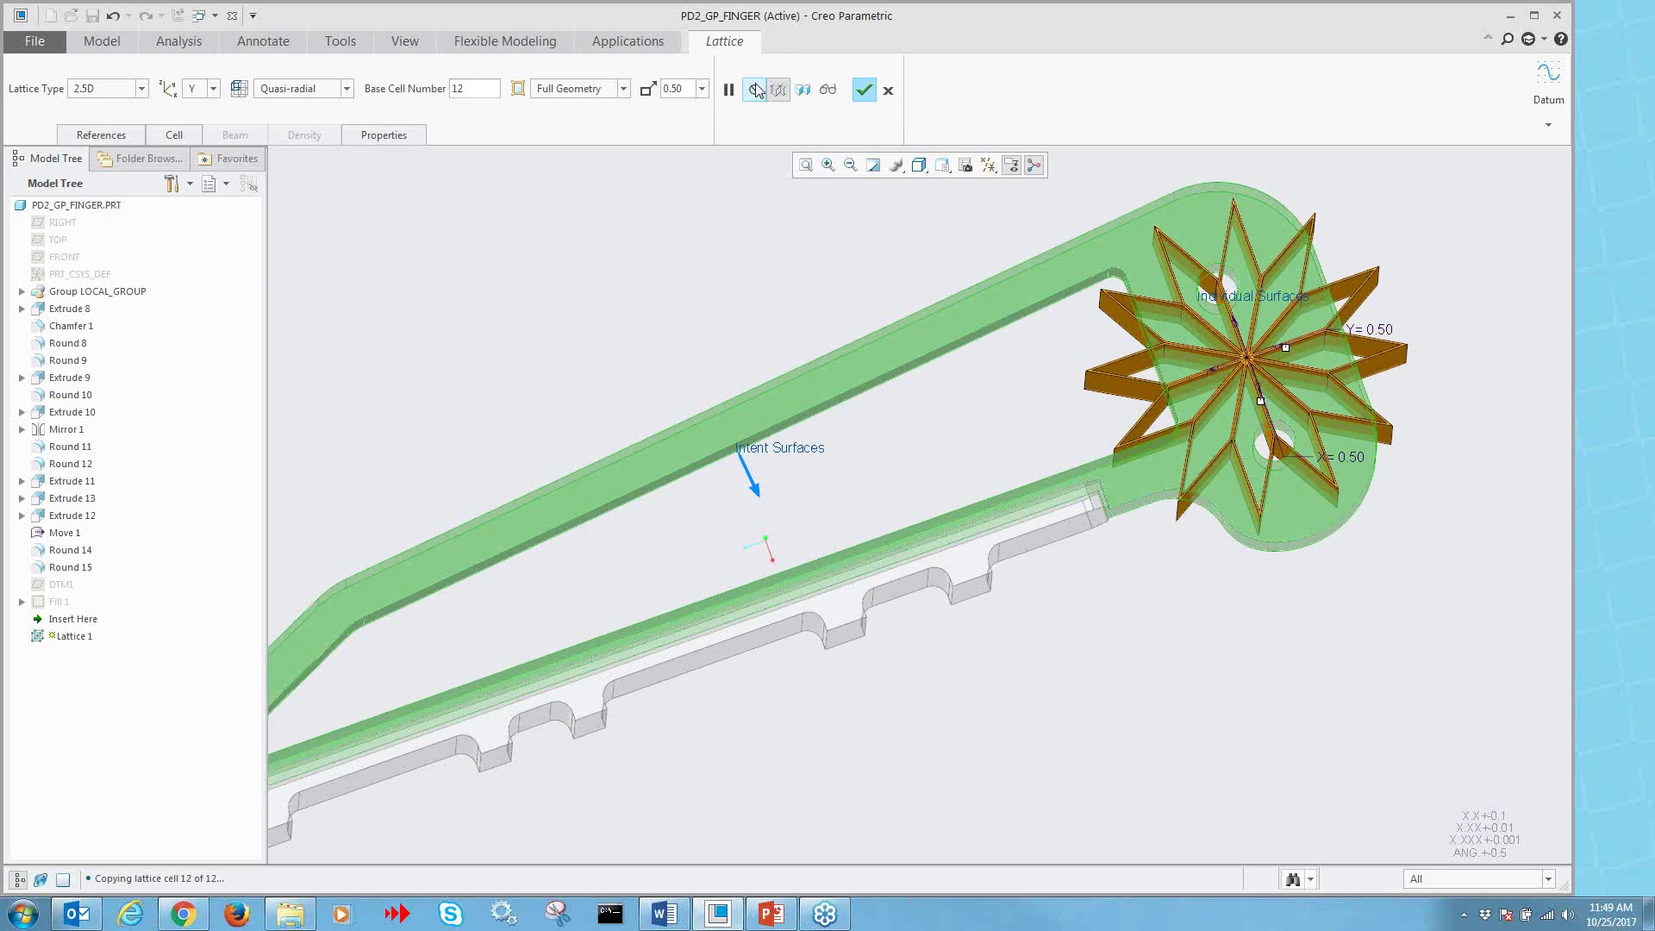
left_click(828, 90)
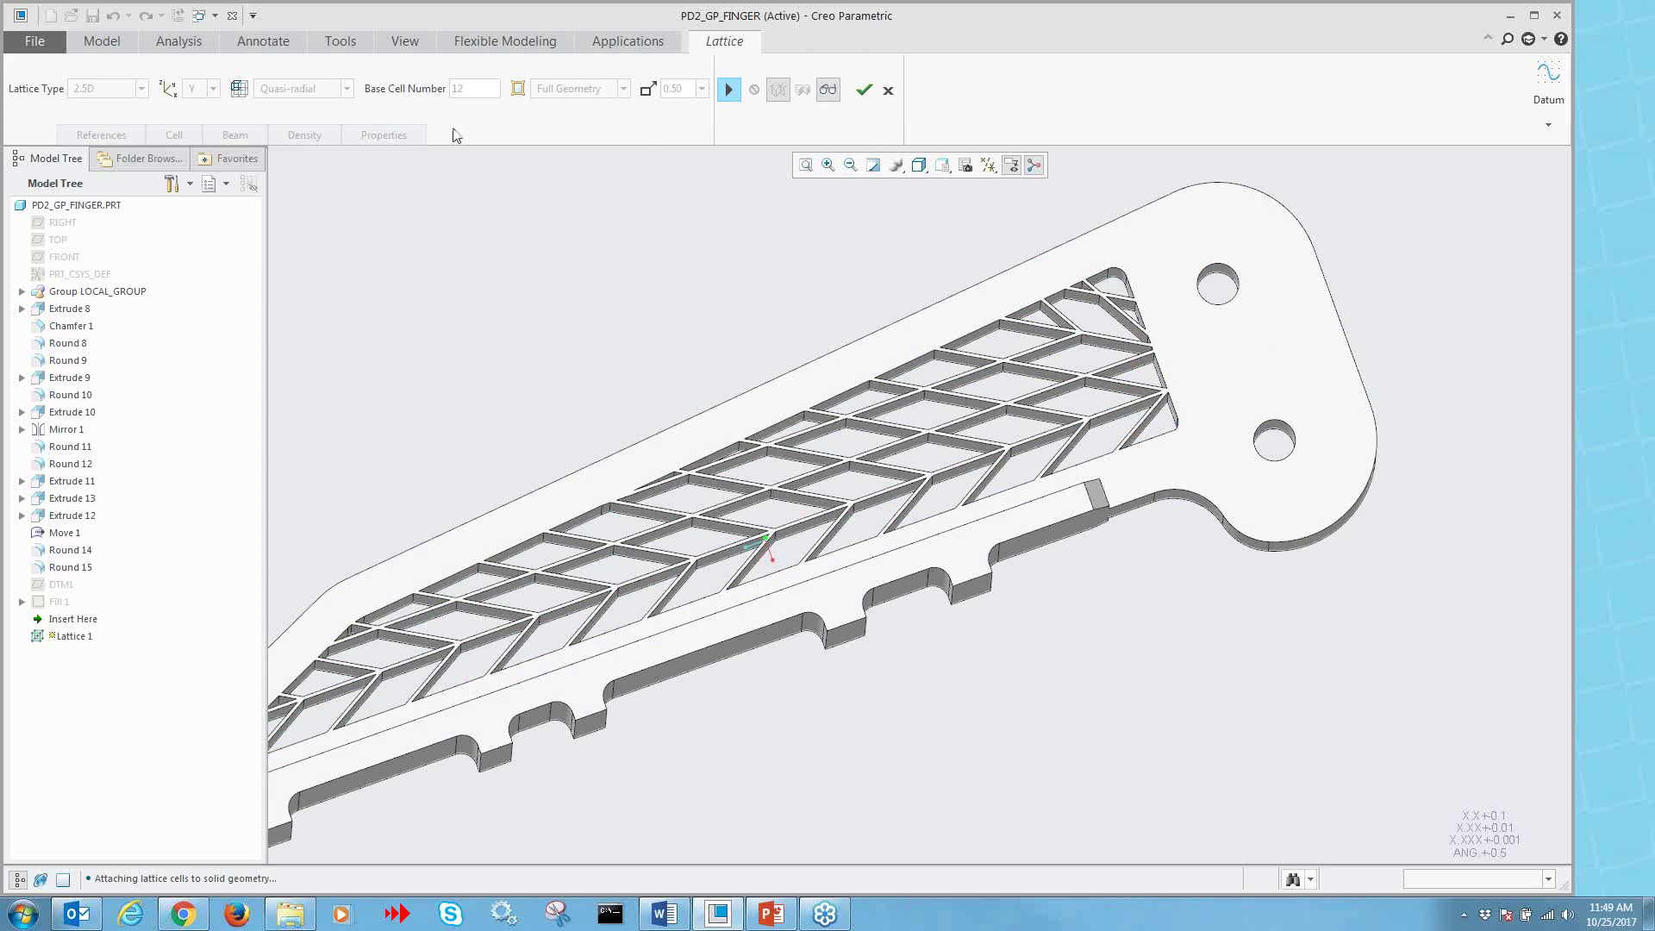
left_click(728, 90)
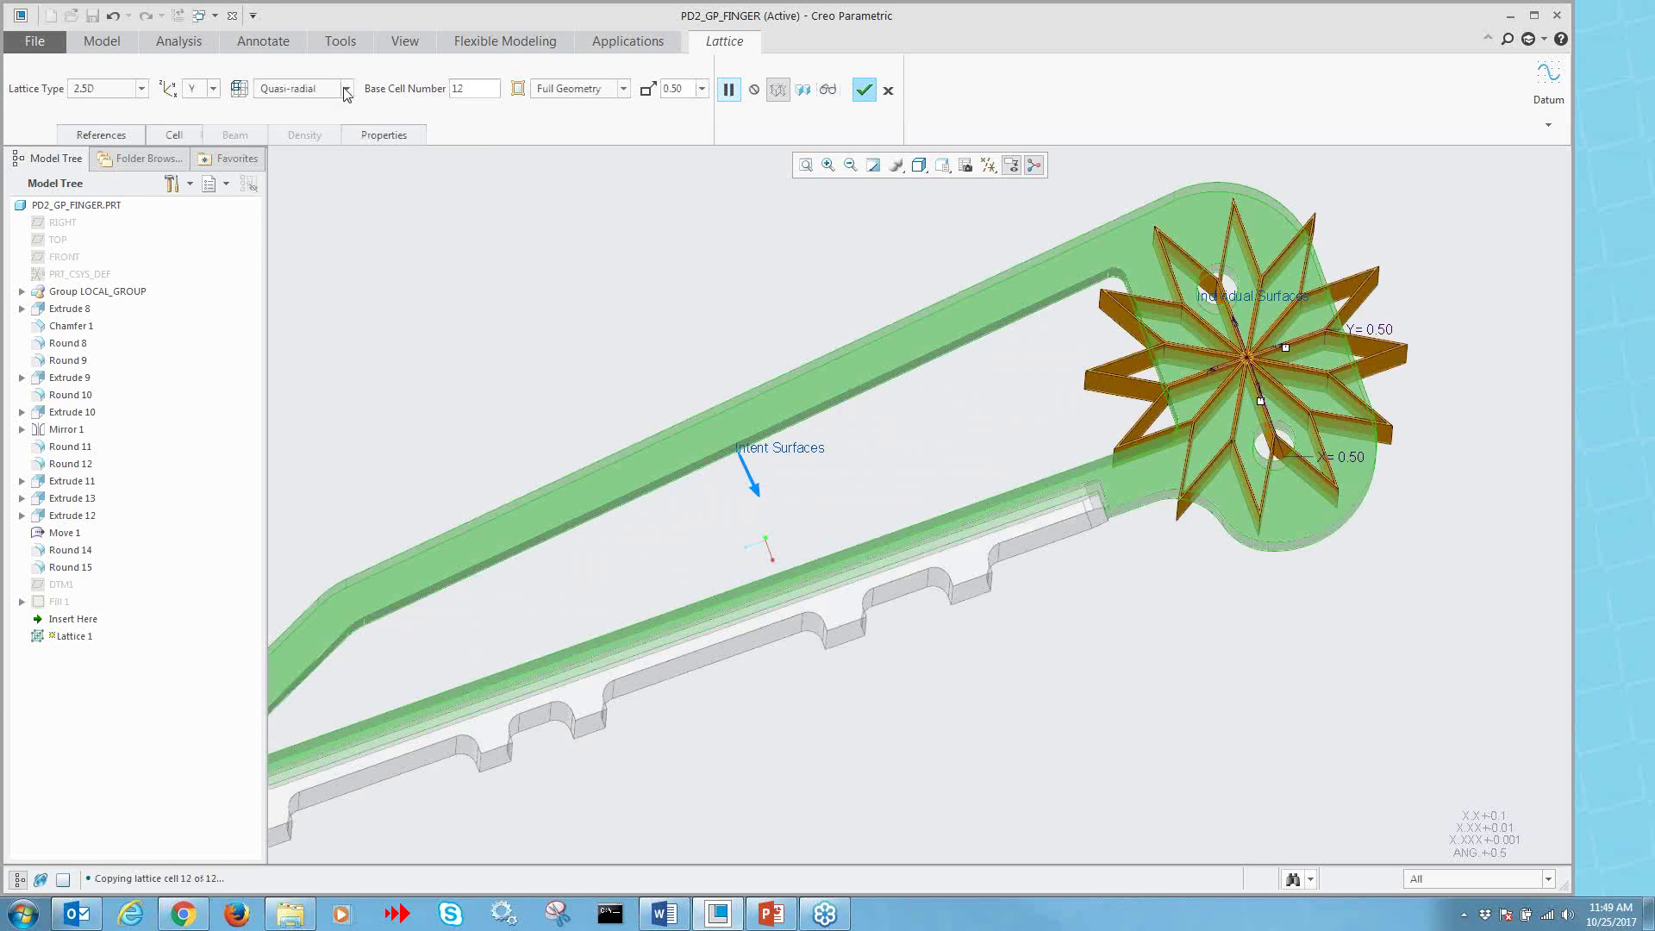
left_click(346, 89)
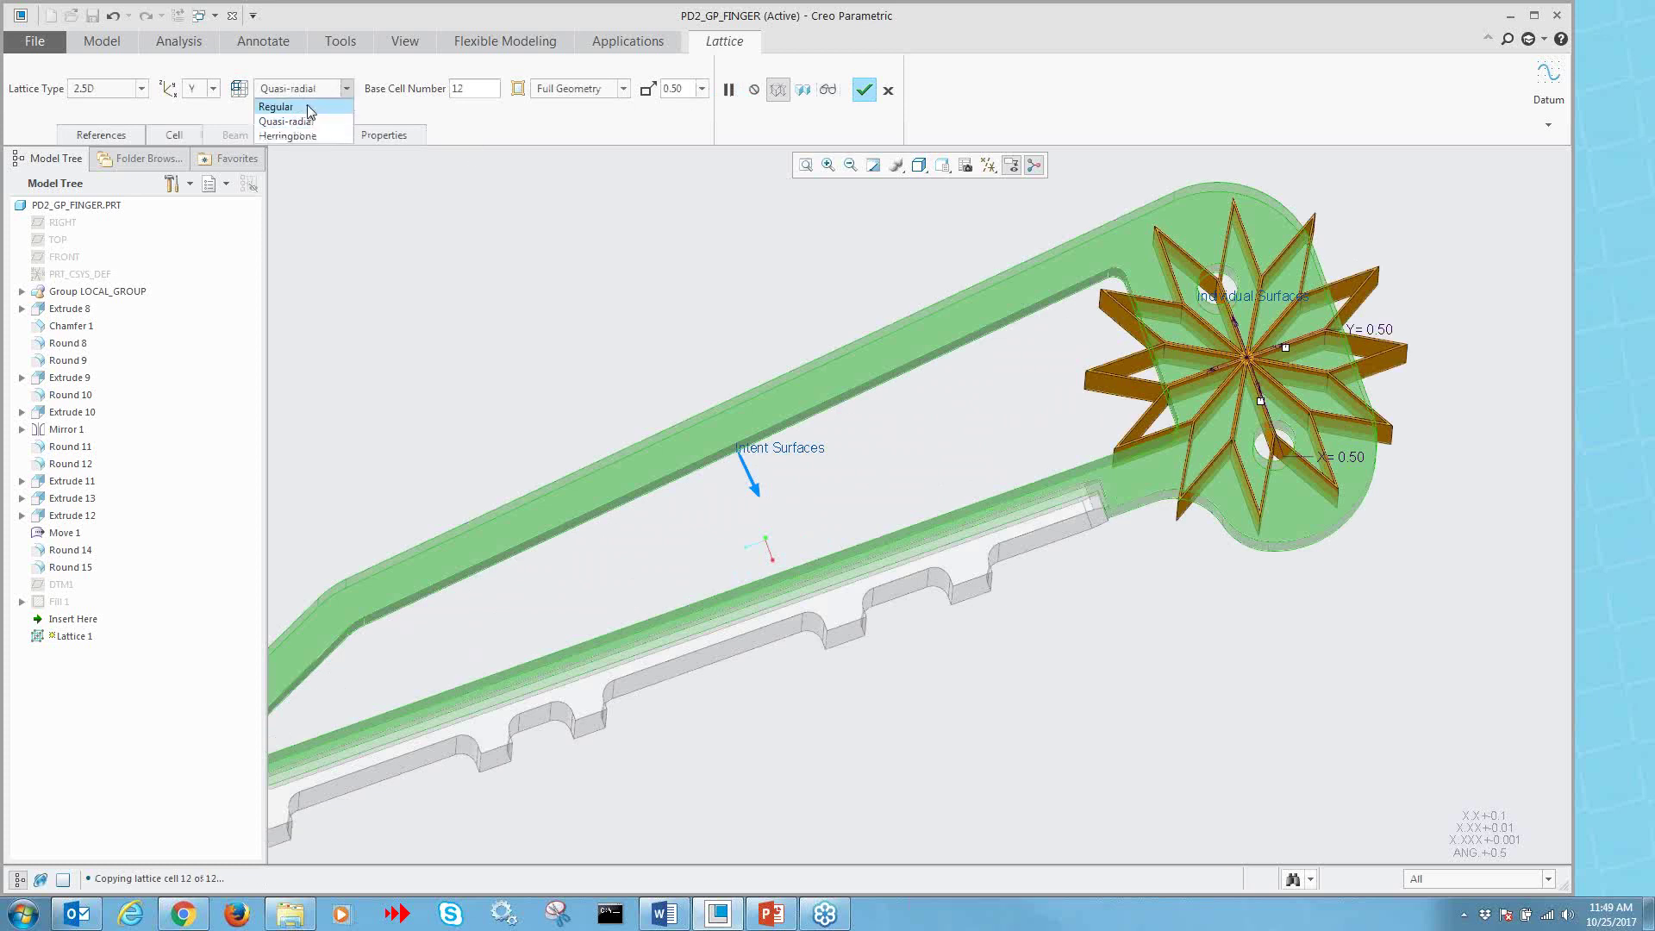
left_click(309, 109)
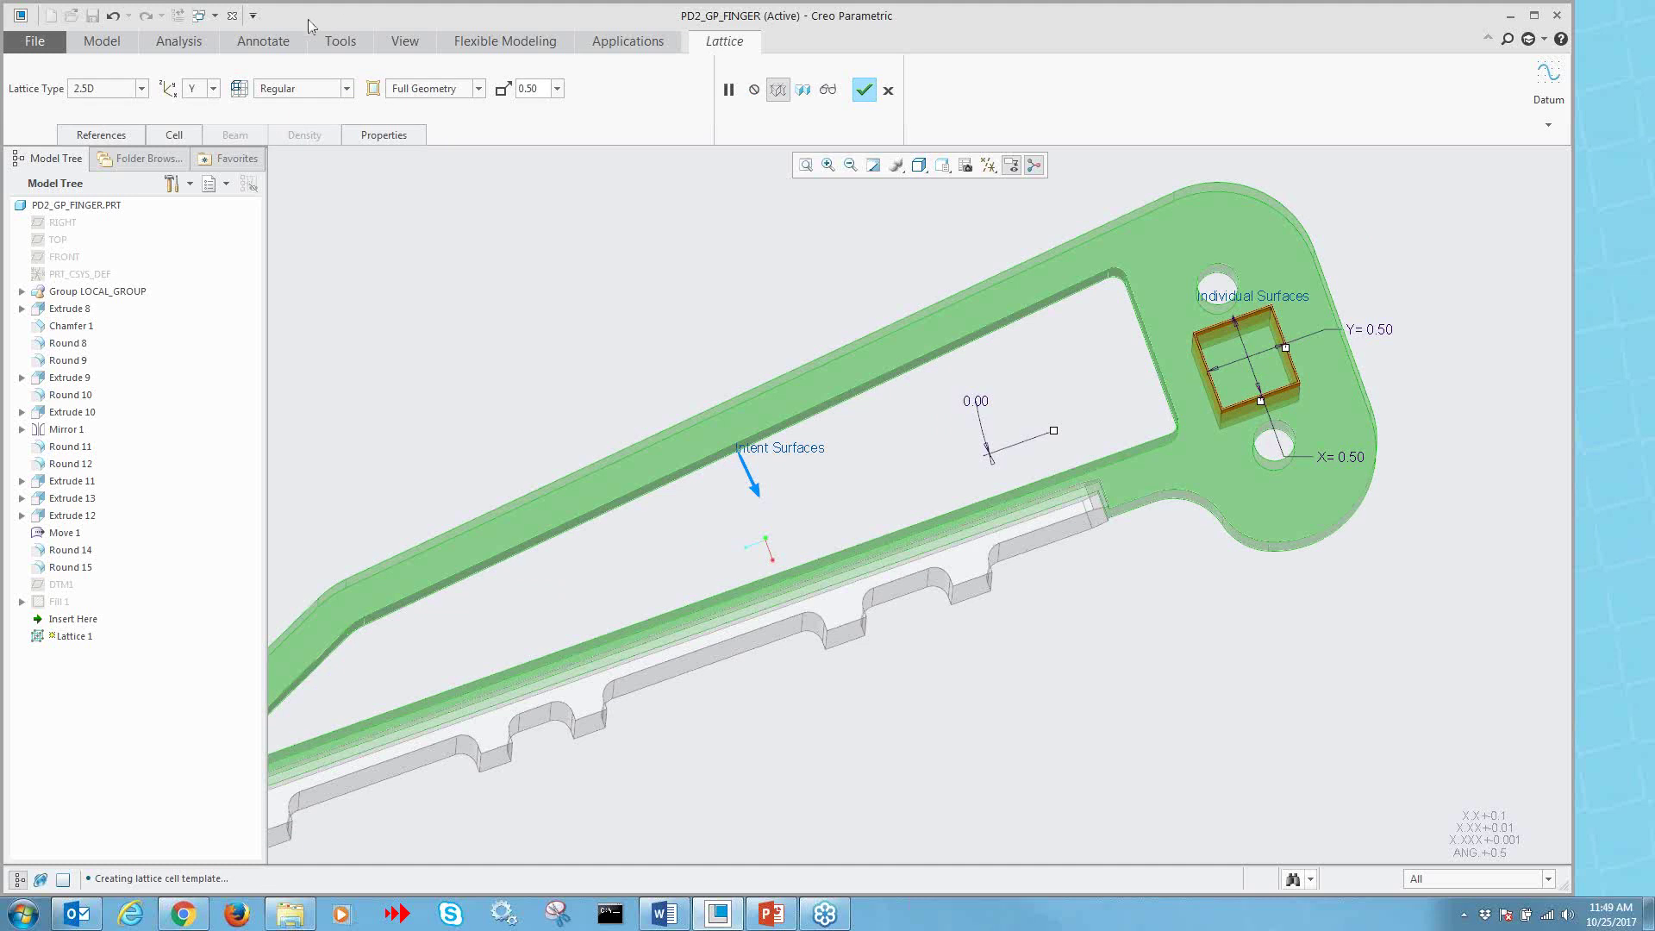
- Switch the cell shape to Hexagonal and on to Octagonal, then preview the lattice in the pocket
left_click(176, 136)
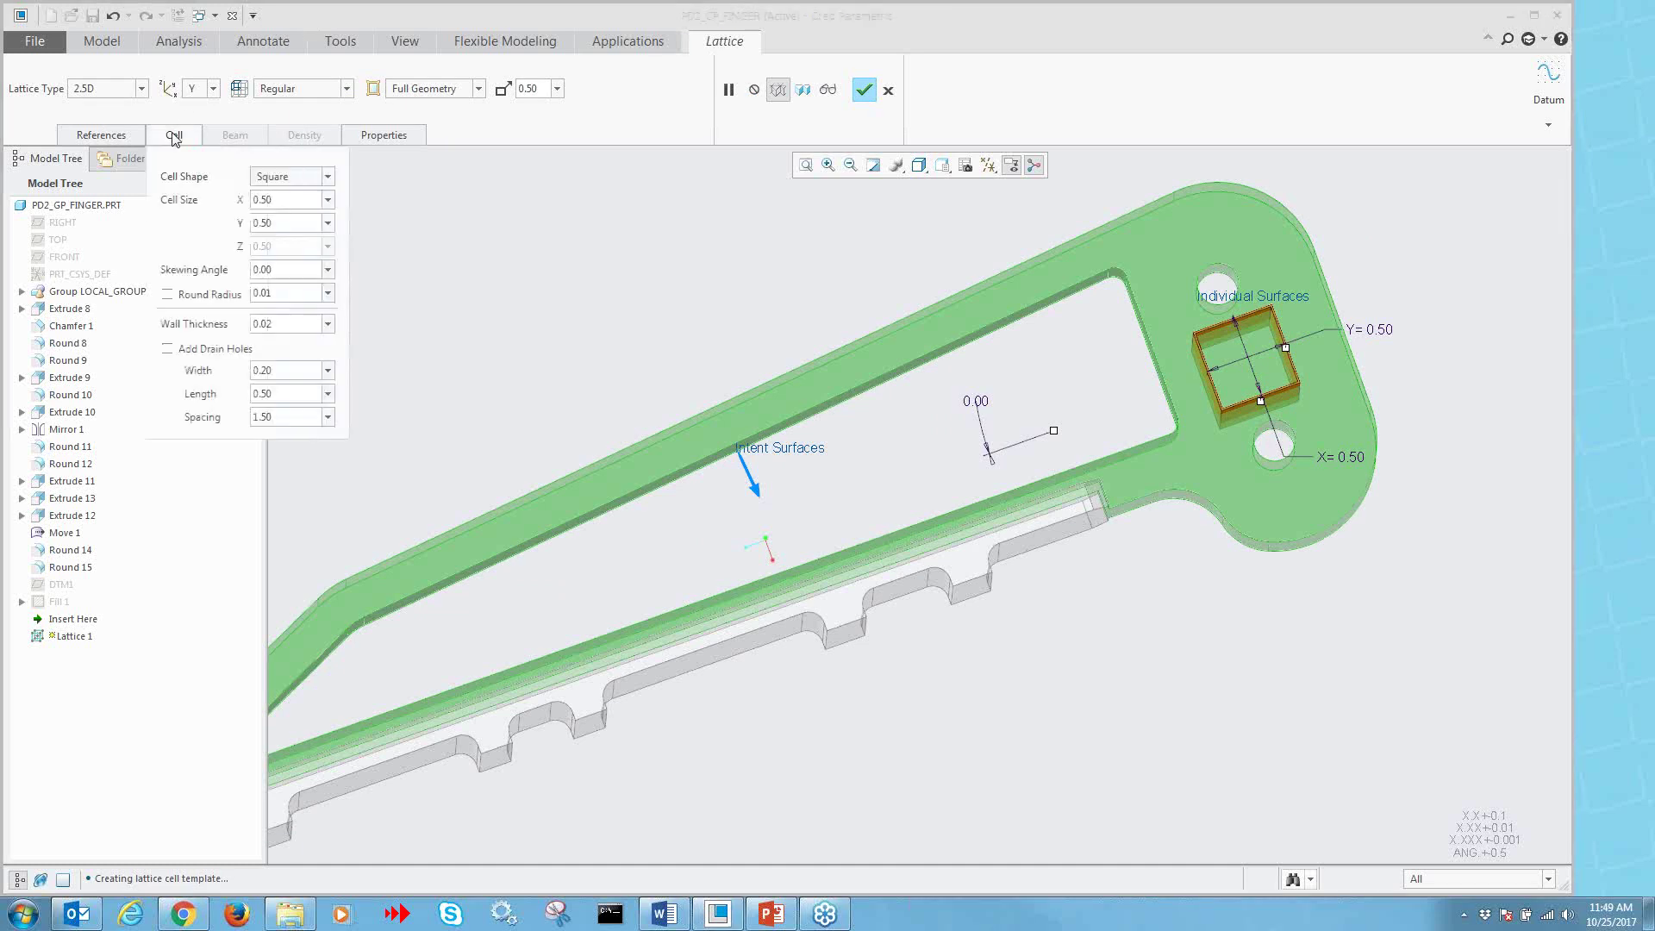
left_click(297, 177)
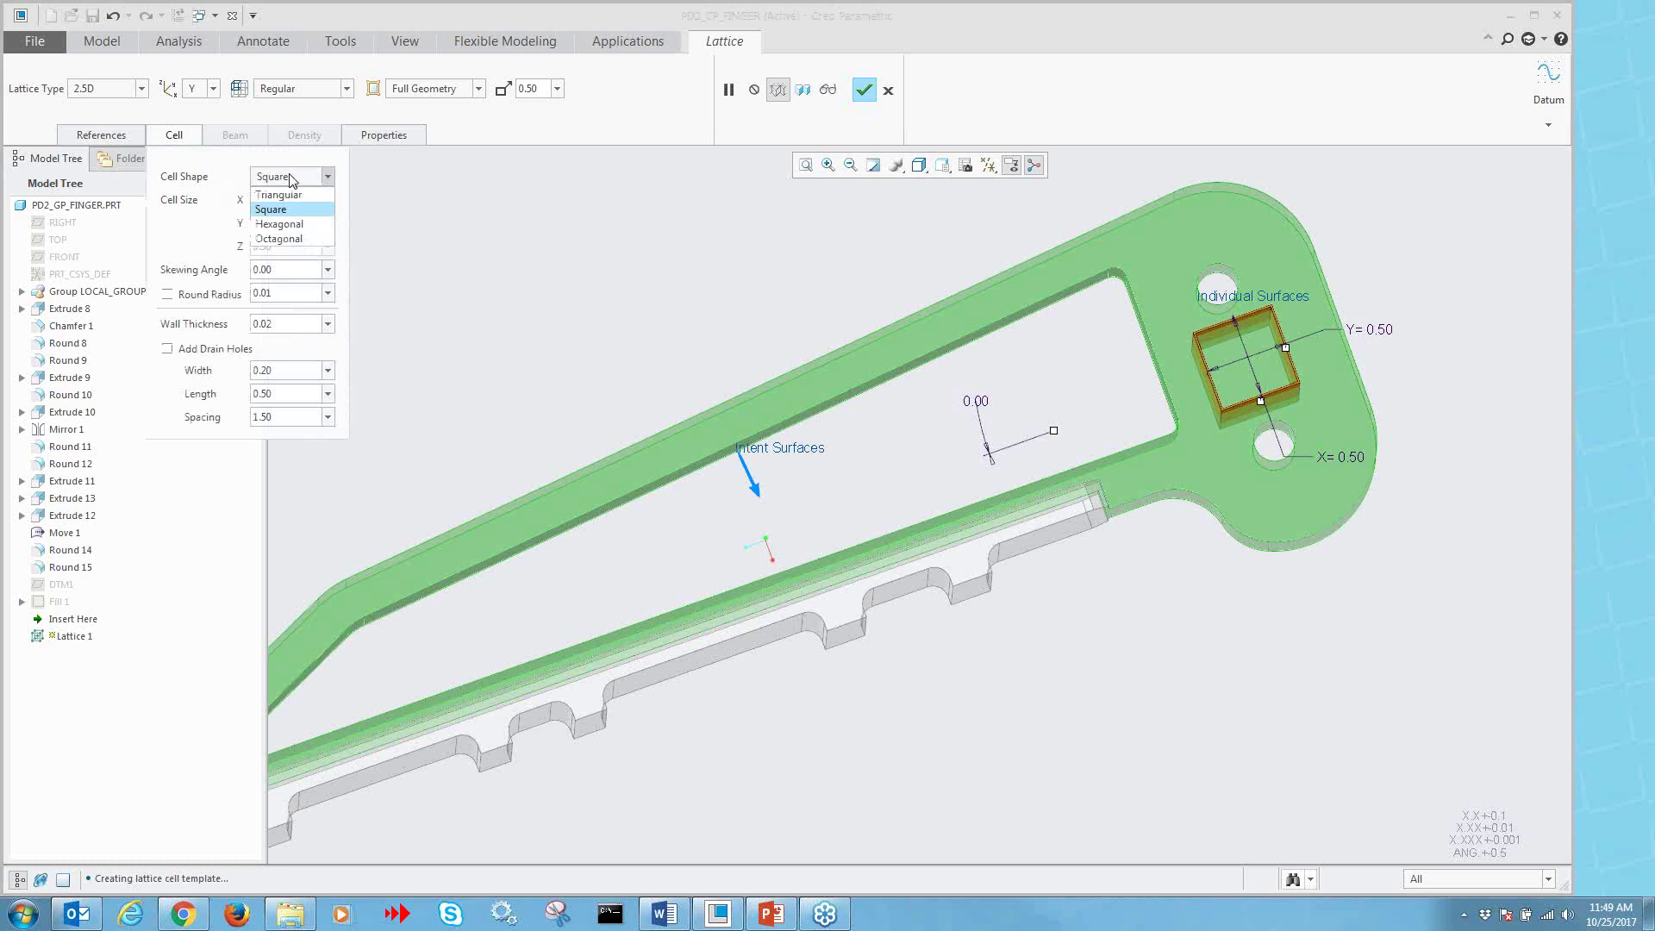
left_click(293, 225)
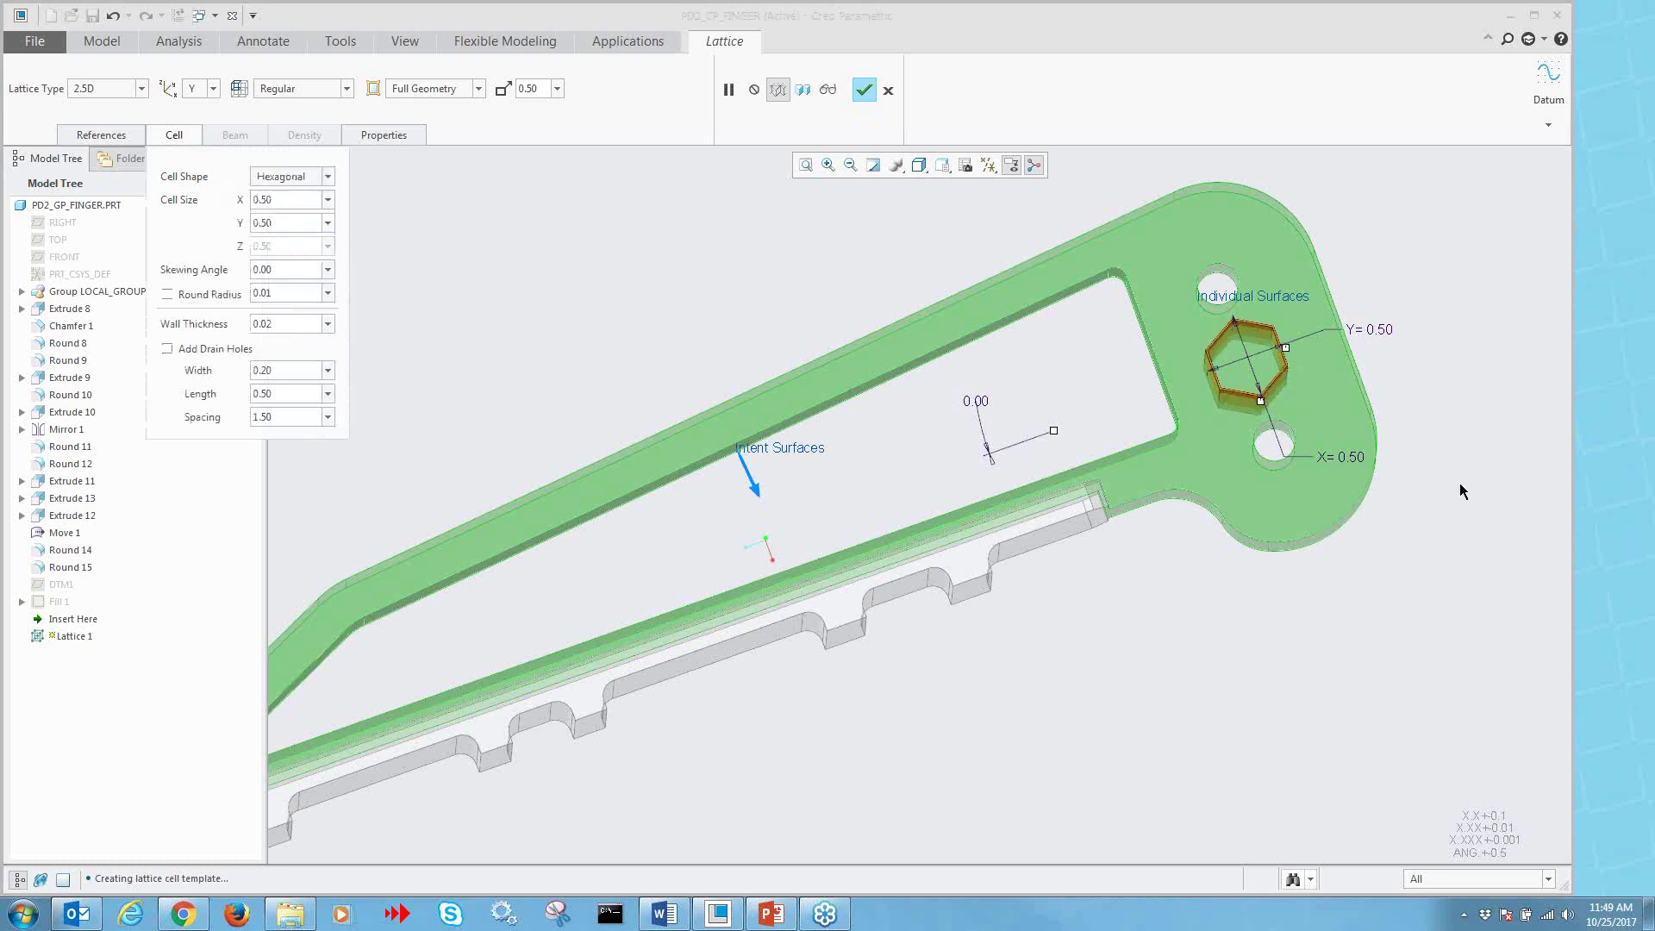
key("Down")
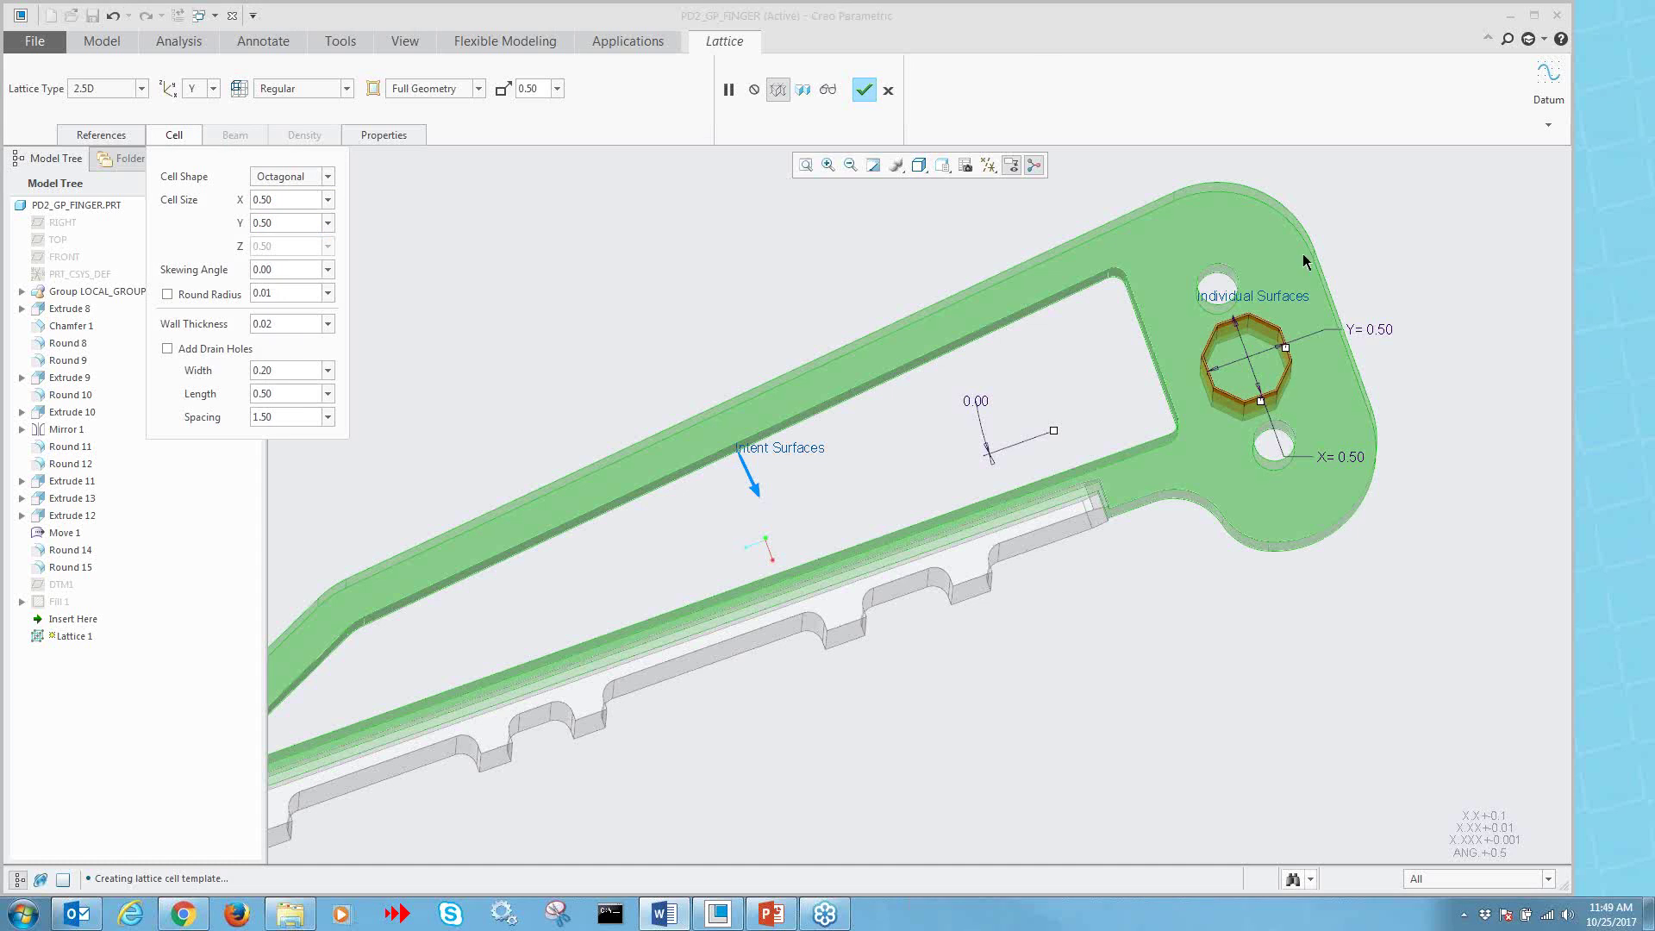
left_click(827, 89)
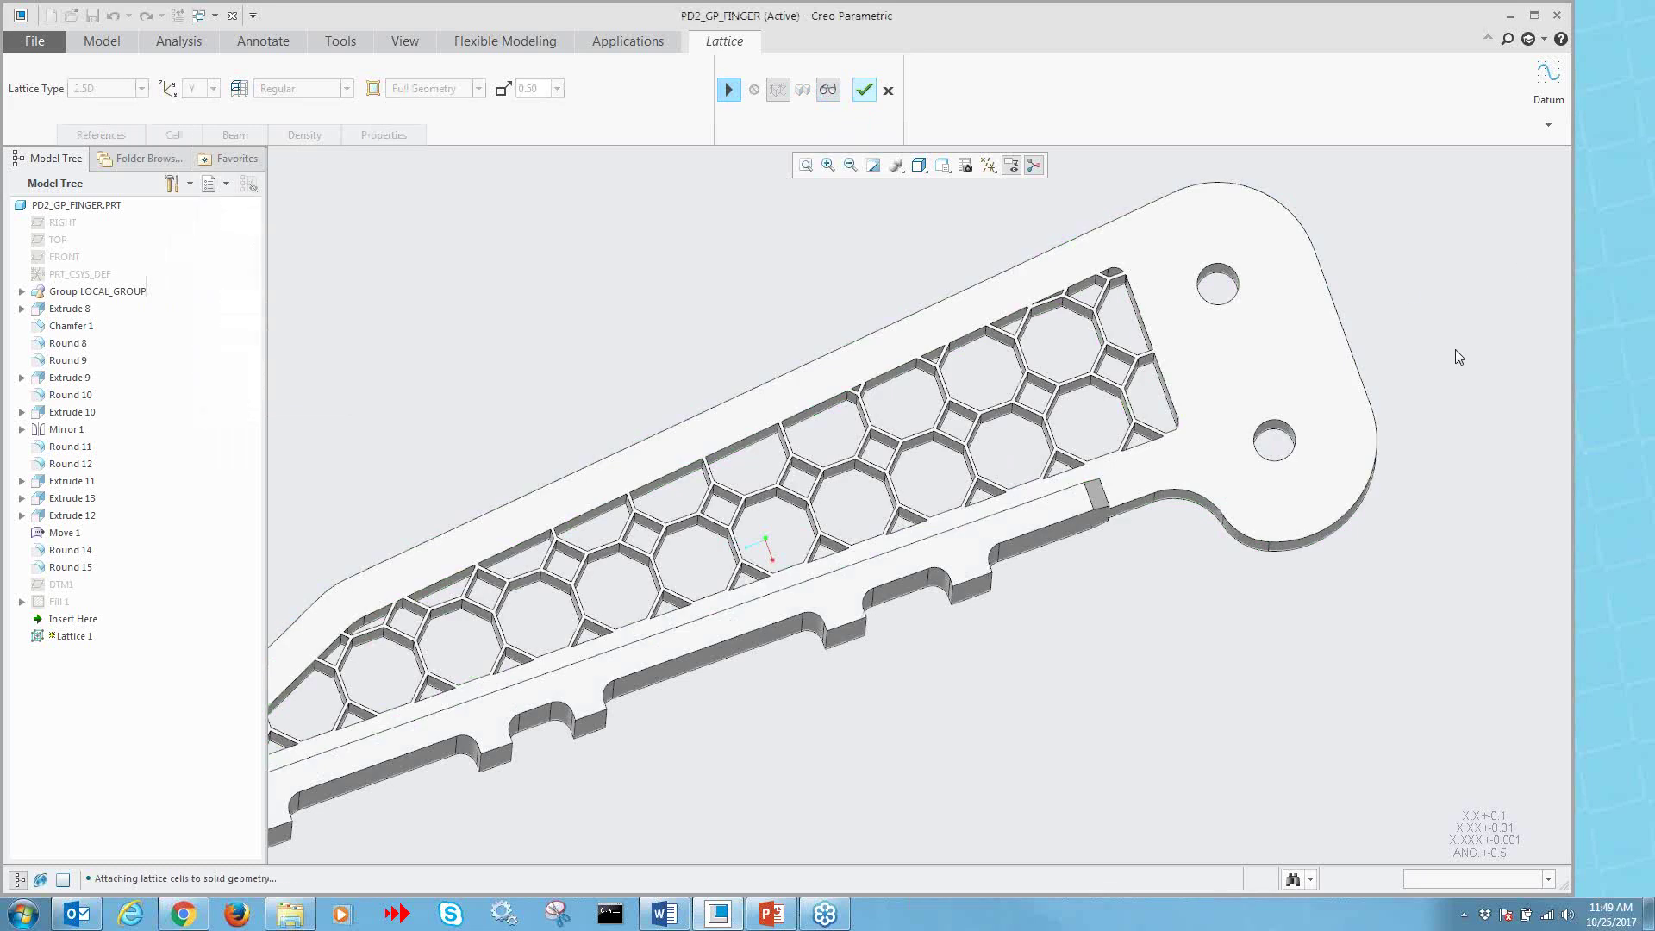
- Inspect the octagonal 2.5D lattice preview, resume editing the feature and add drain holes to its cells
mouse_move(1455, 351)
middle_mouse_down()
mouse_move(1436, 351)
mouse_move(1456, 321)
middle_mouse_up()
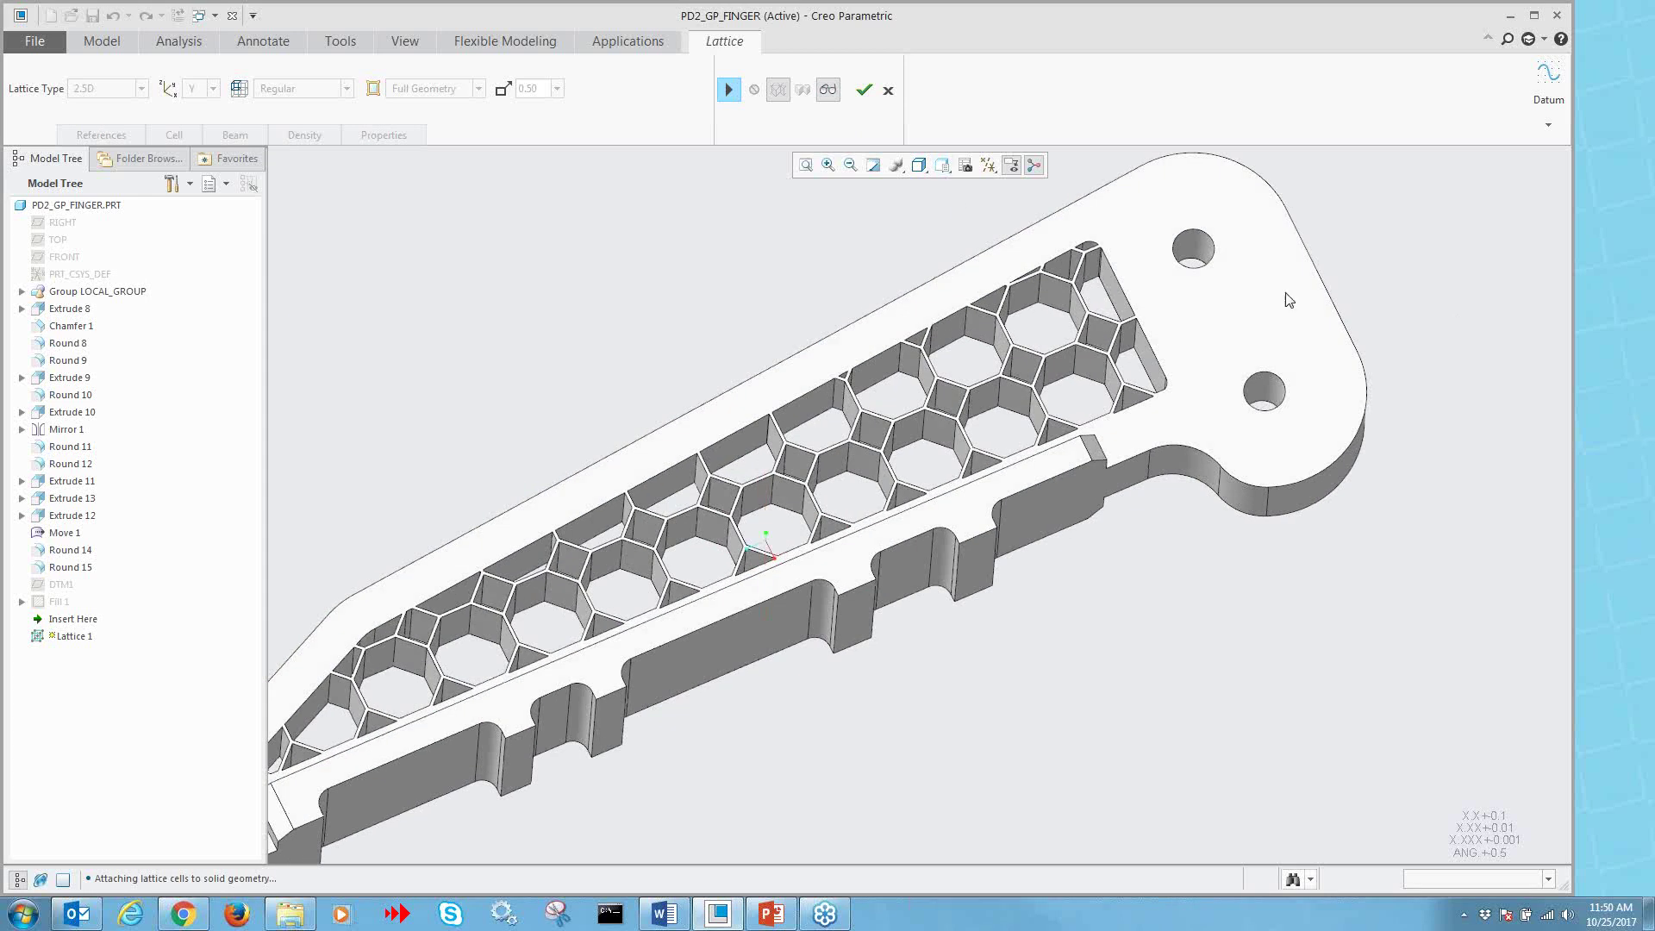
left_click(729, 89)
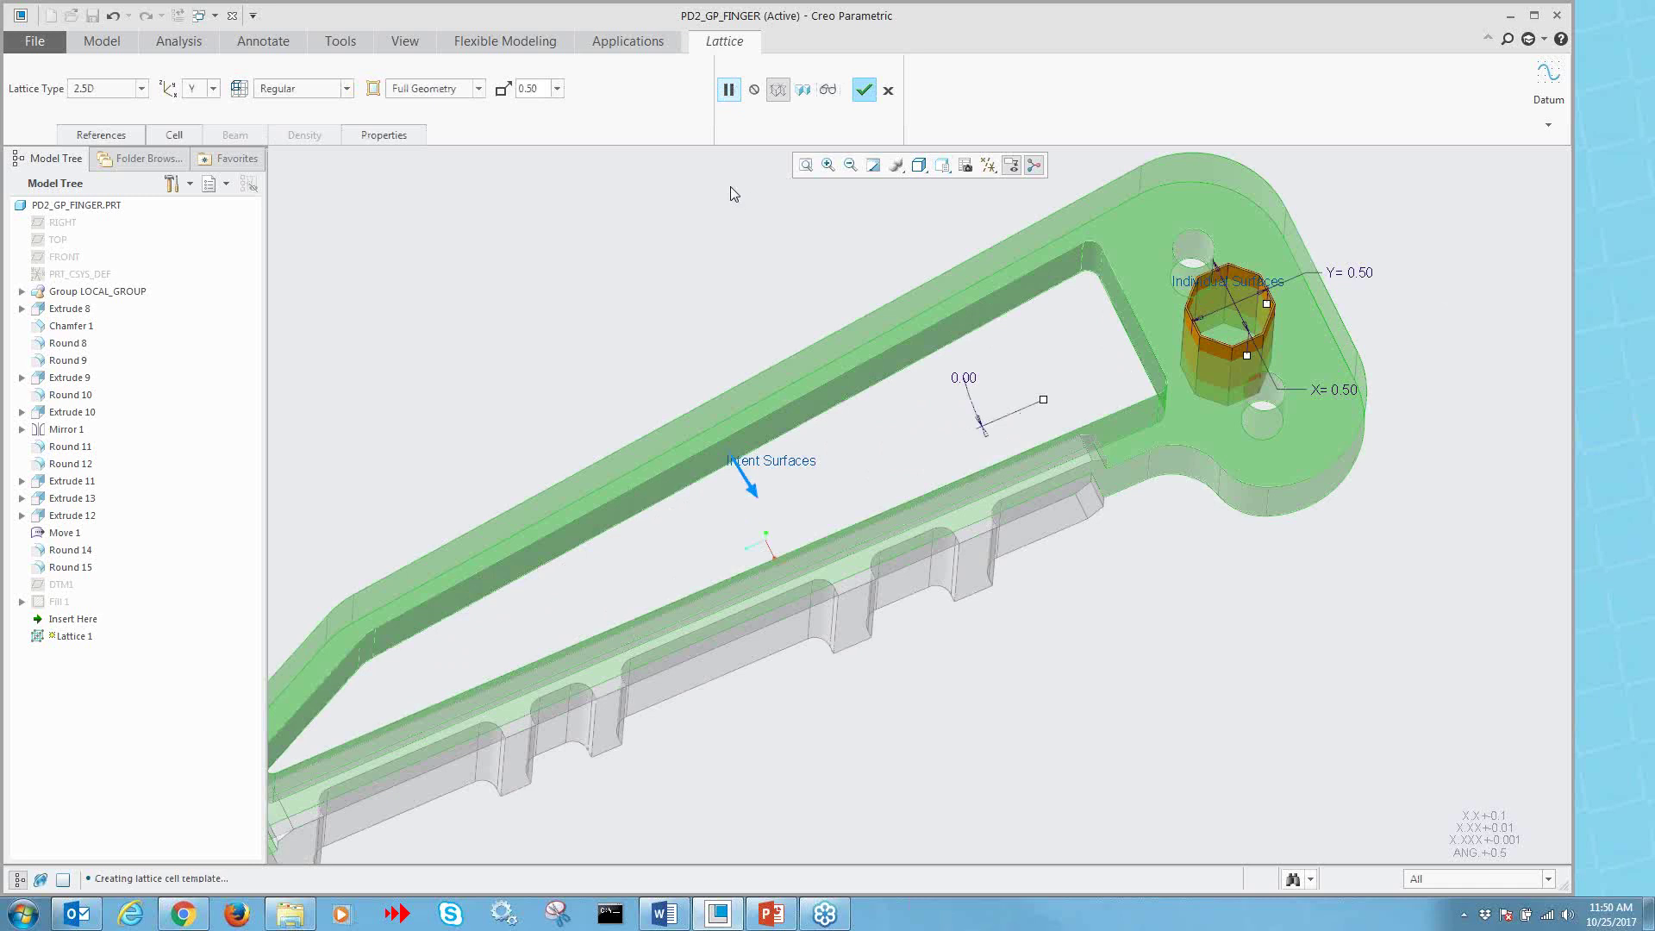
left_click(157, 136)
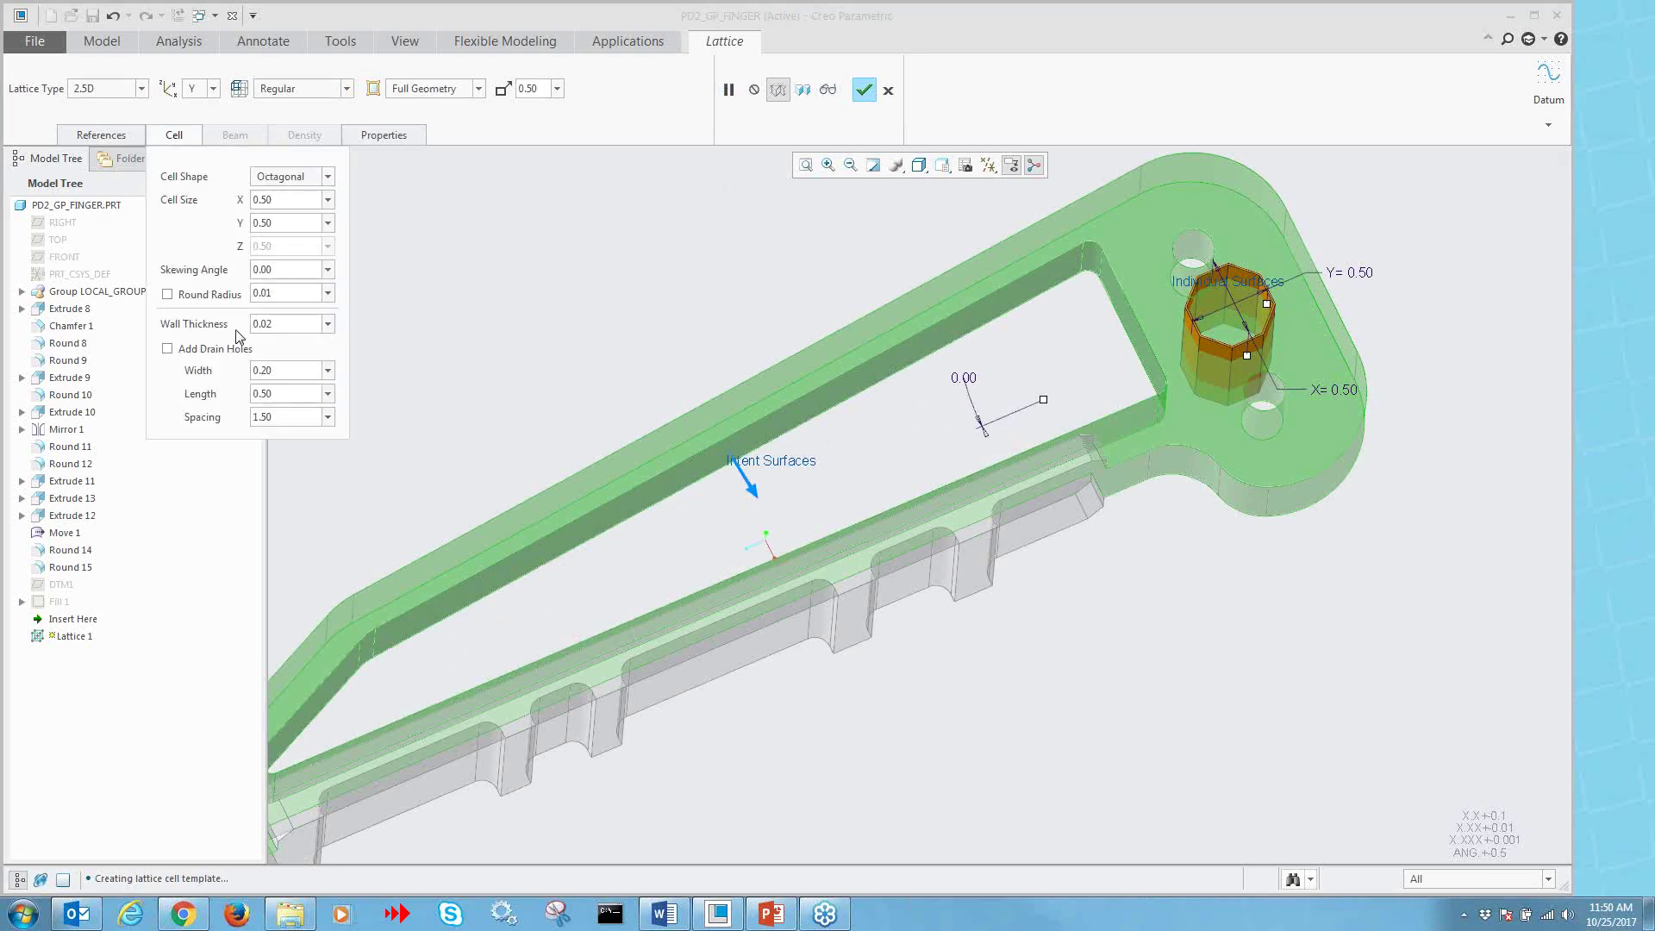
left_click(199, 351)
middle_click_drag(854, 284, 786, 205)
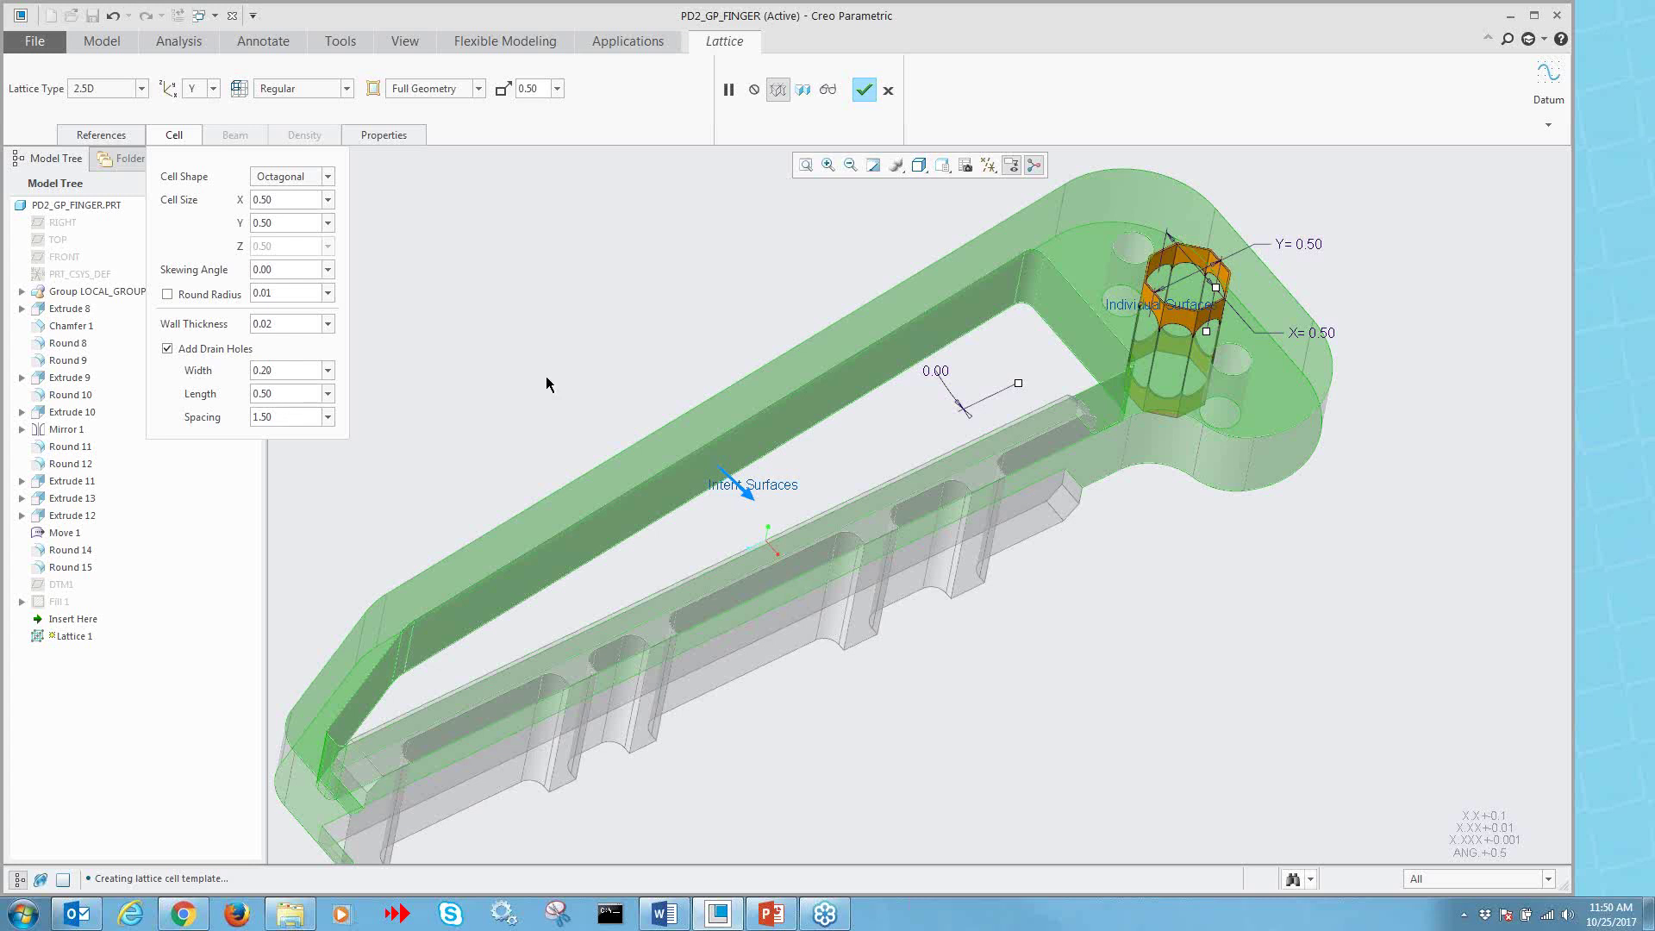
middle_click_drag(545, 376, 540, 365)
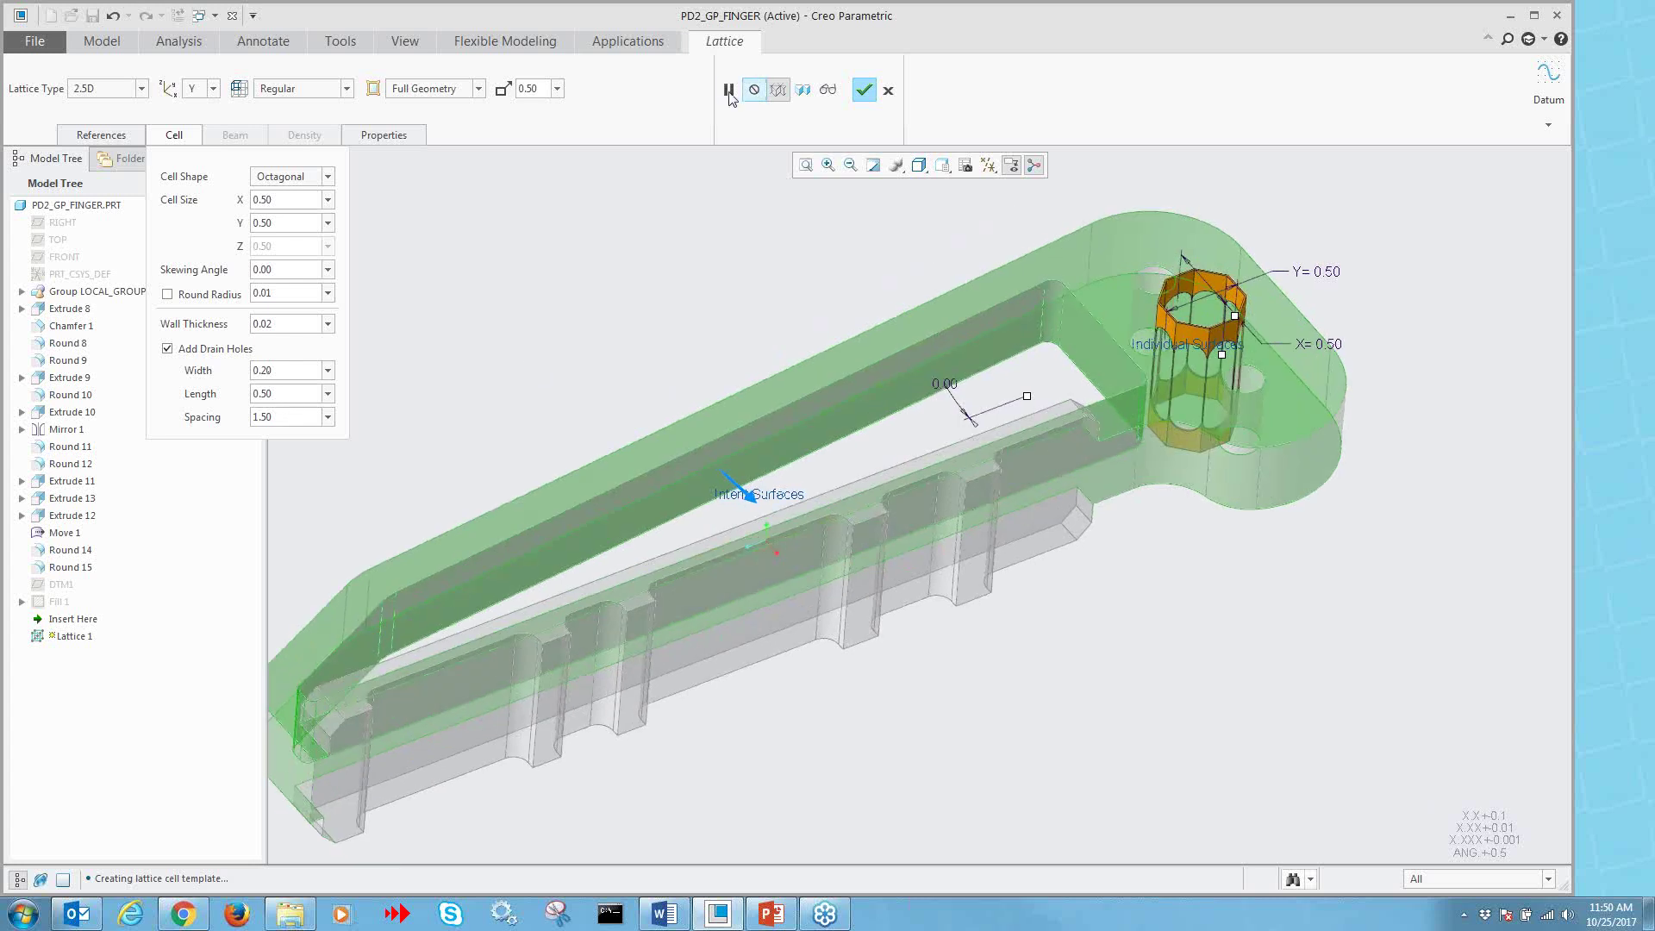
left_click(178, 138)
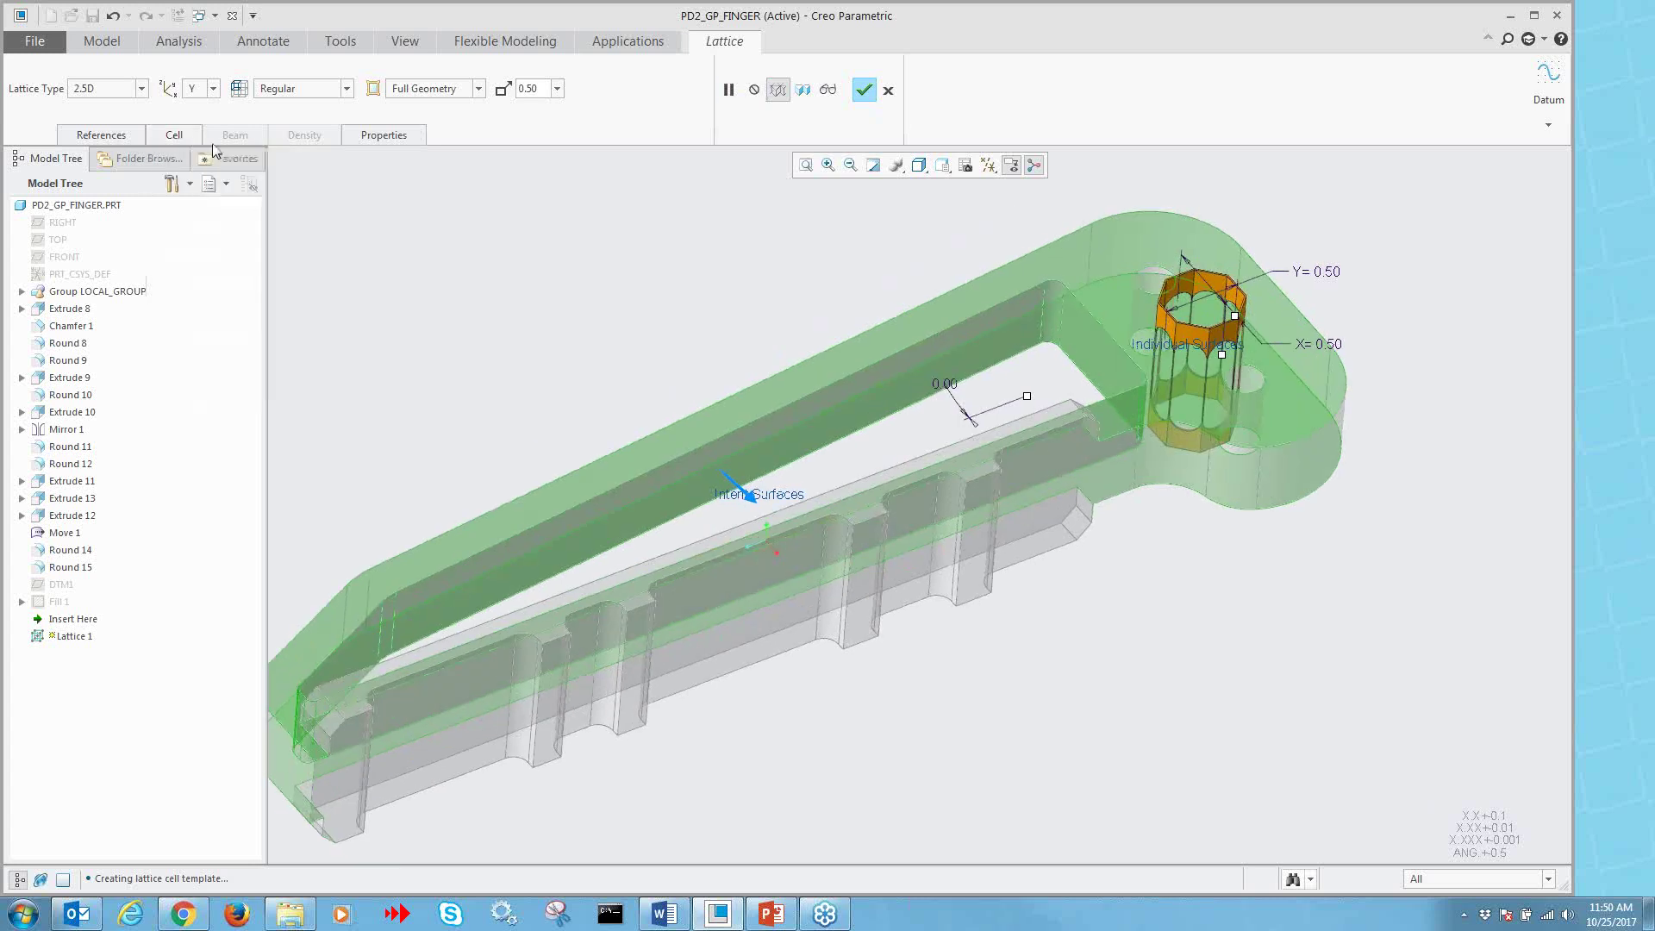
left_click(178, 138)
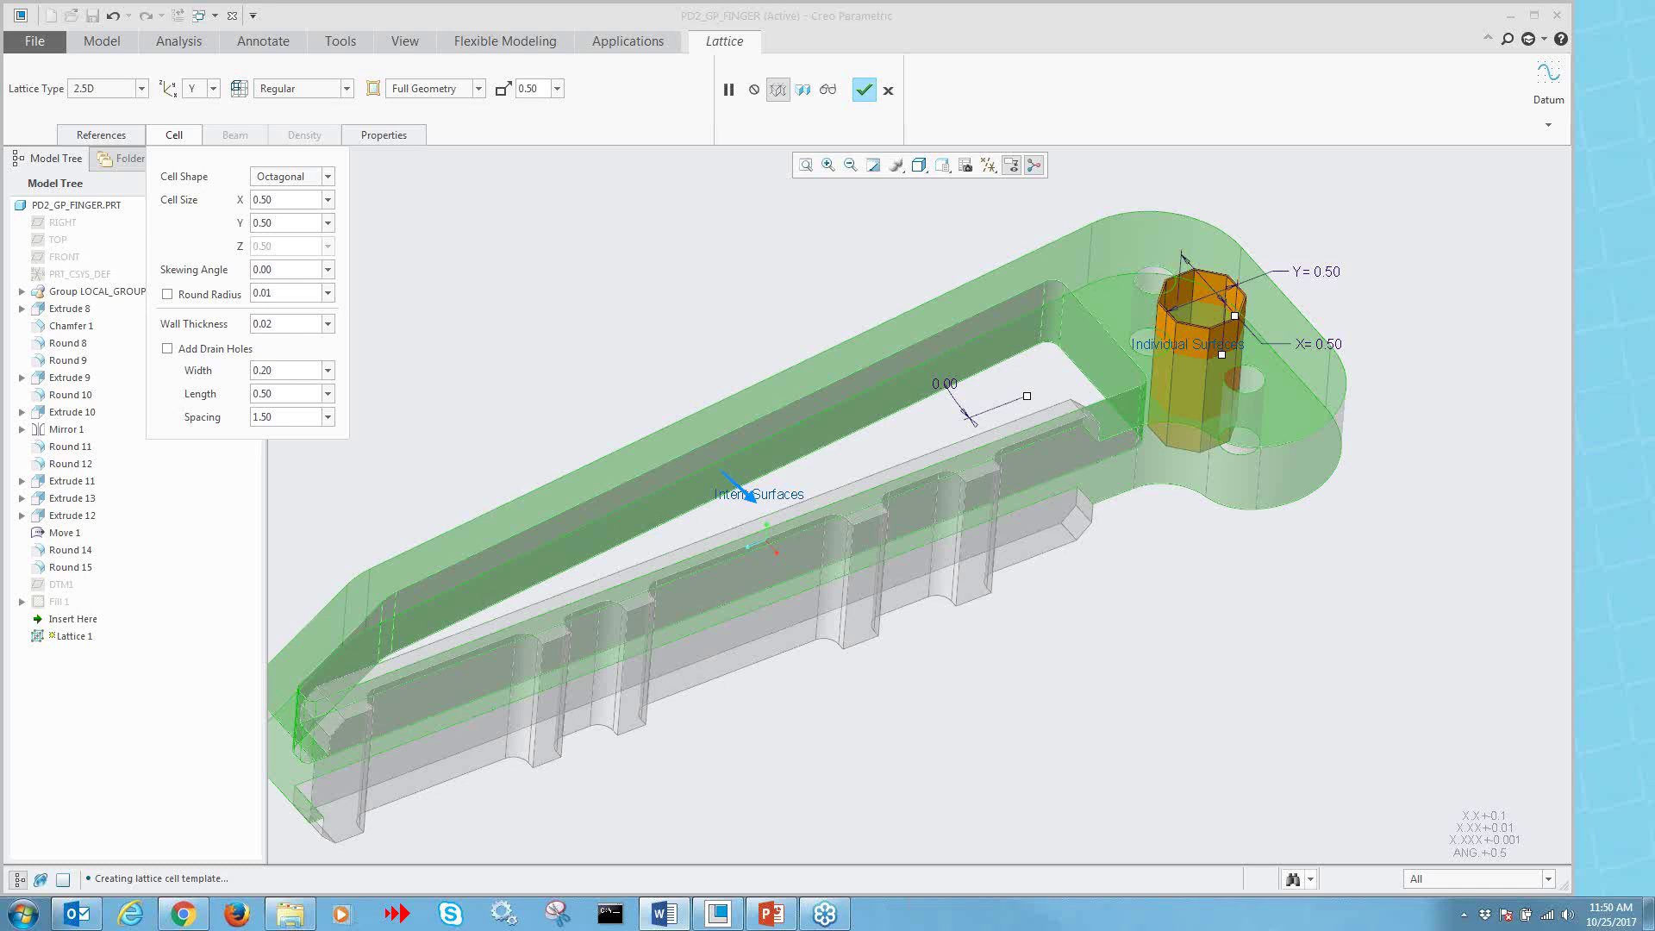
left_click(167, 348)
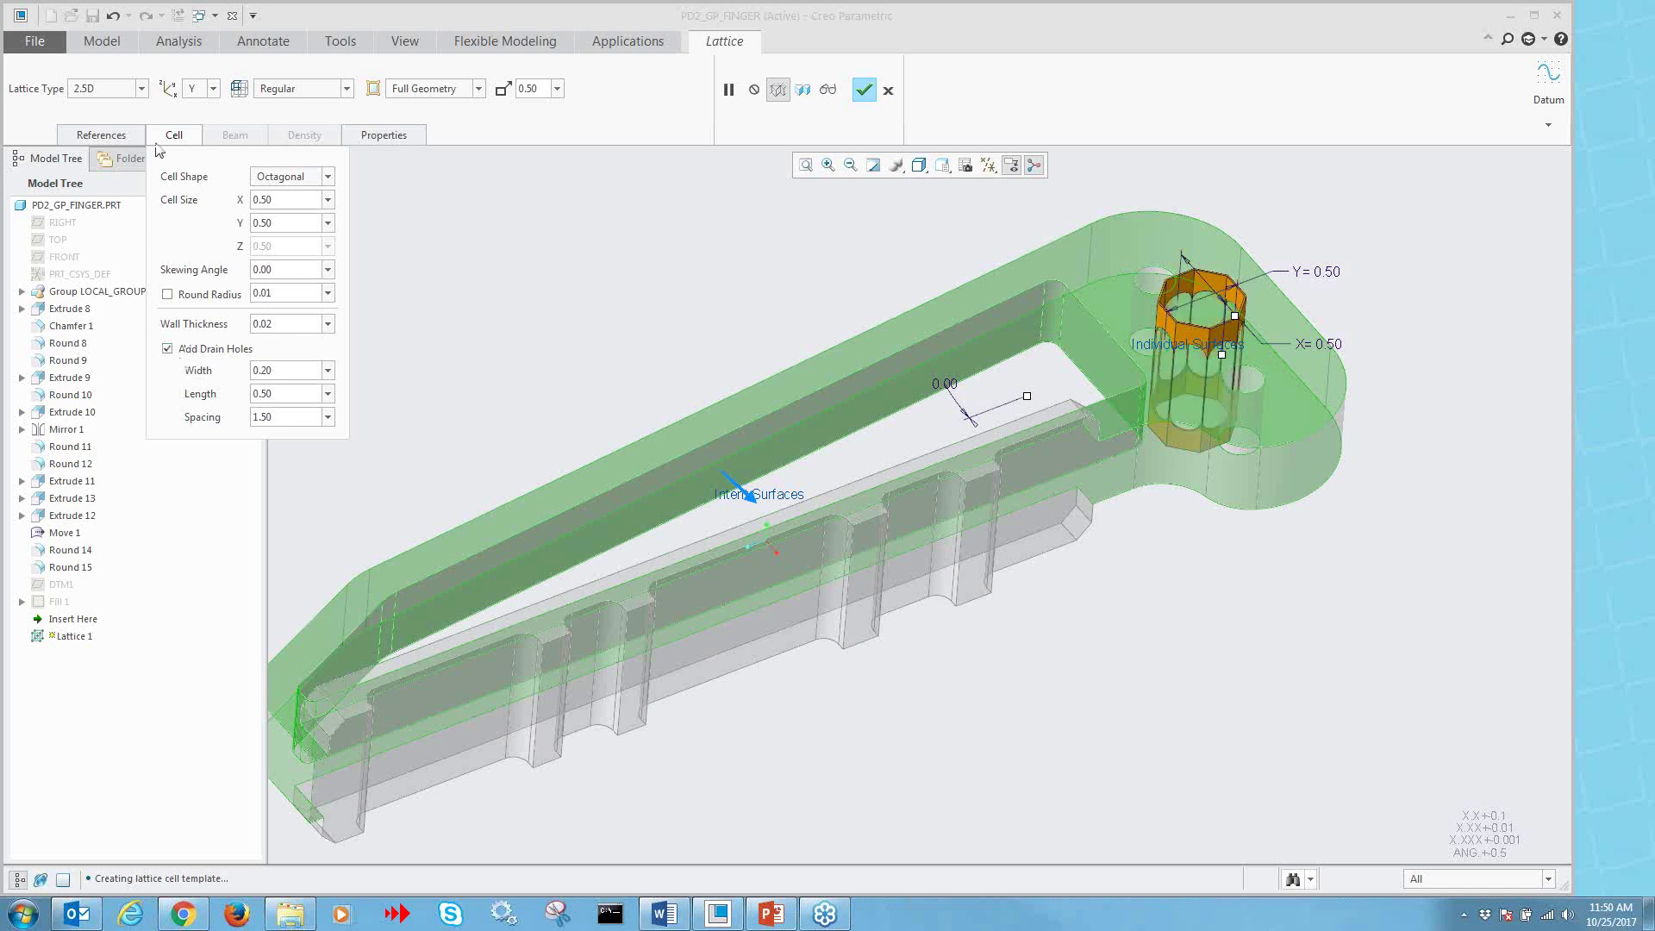
- Change the lattice type to 3D and its cell shape to Square
left_click(140, 88)
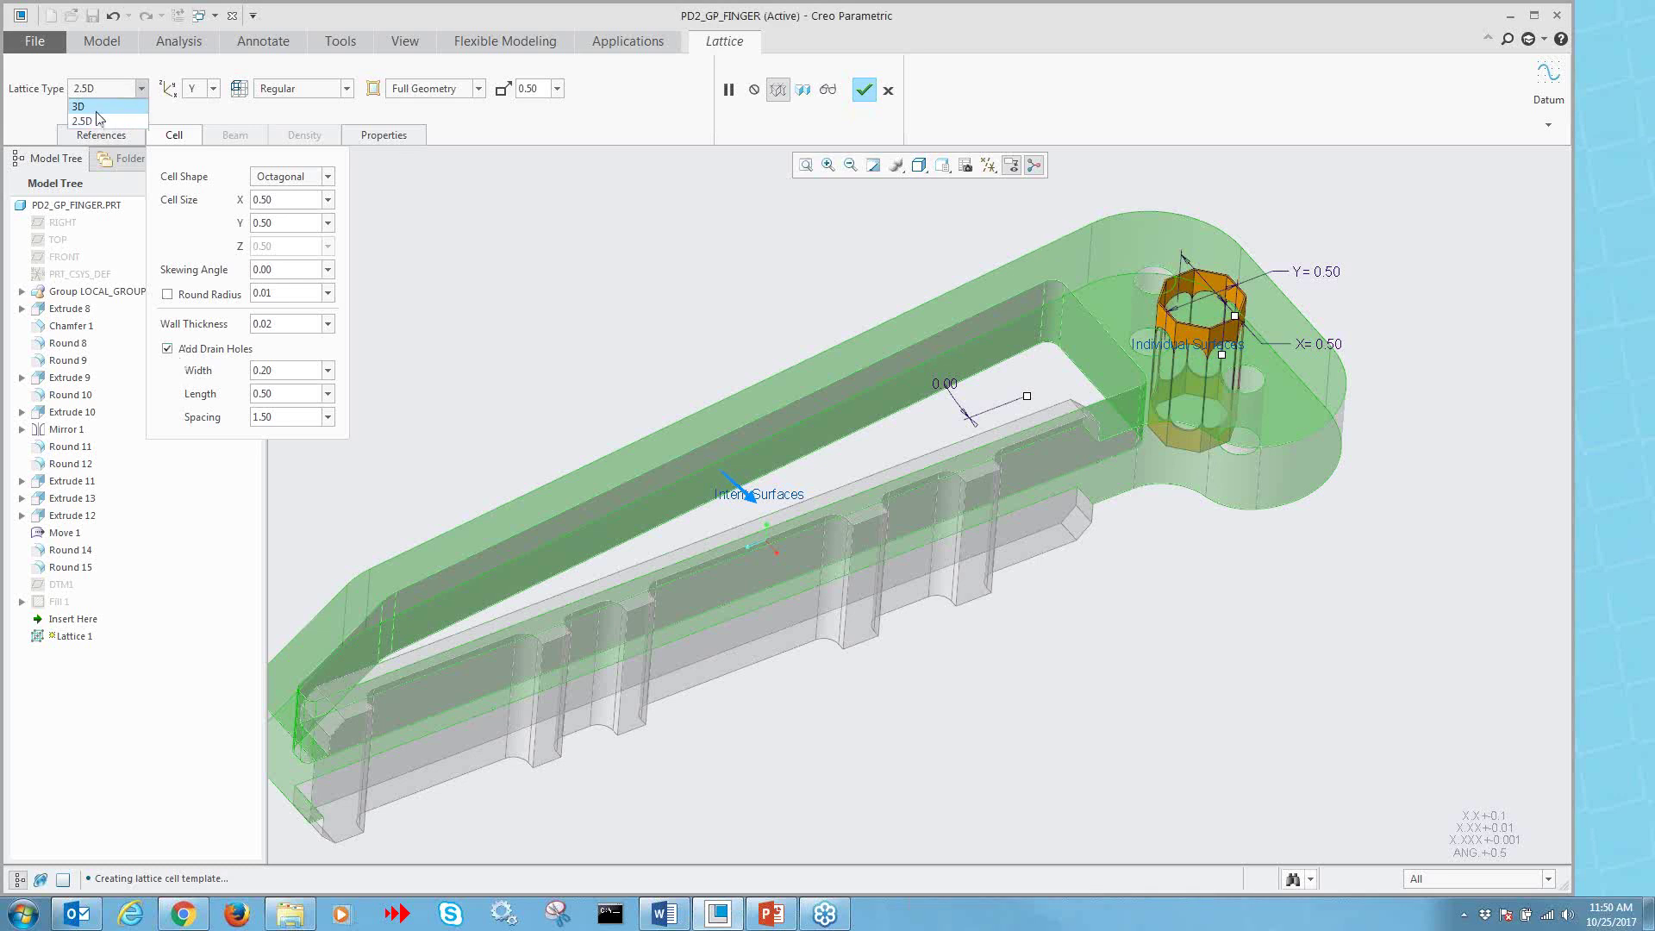
left_click(97, 108)
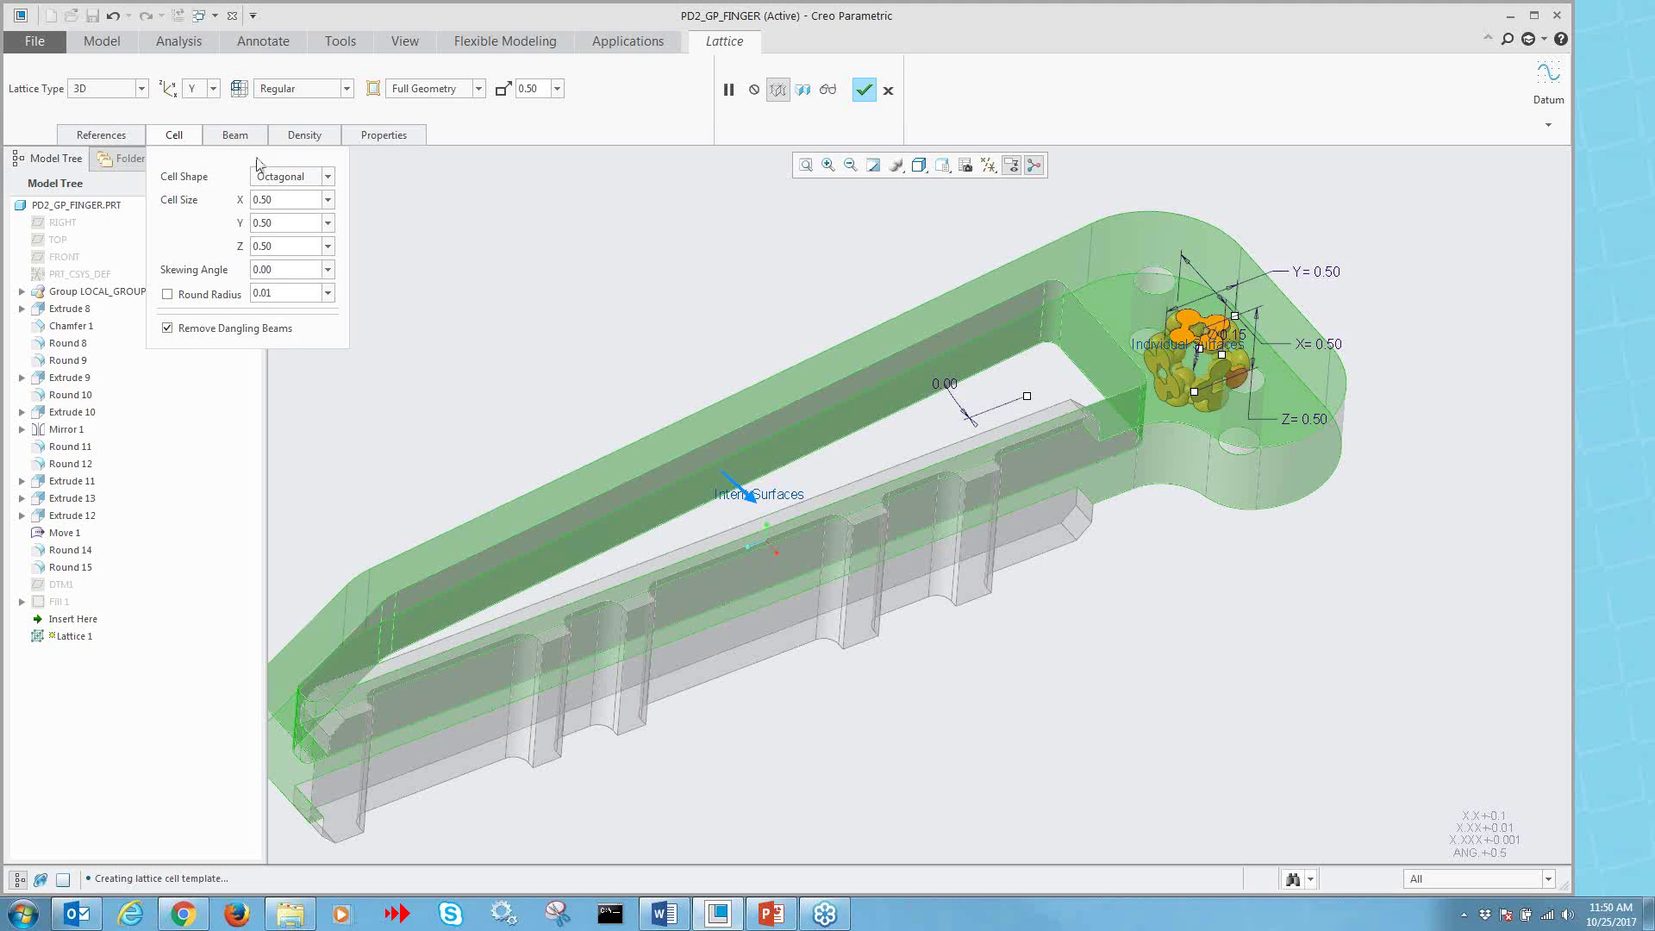
left_click(284, 176)
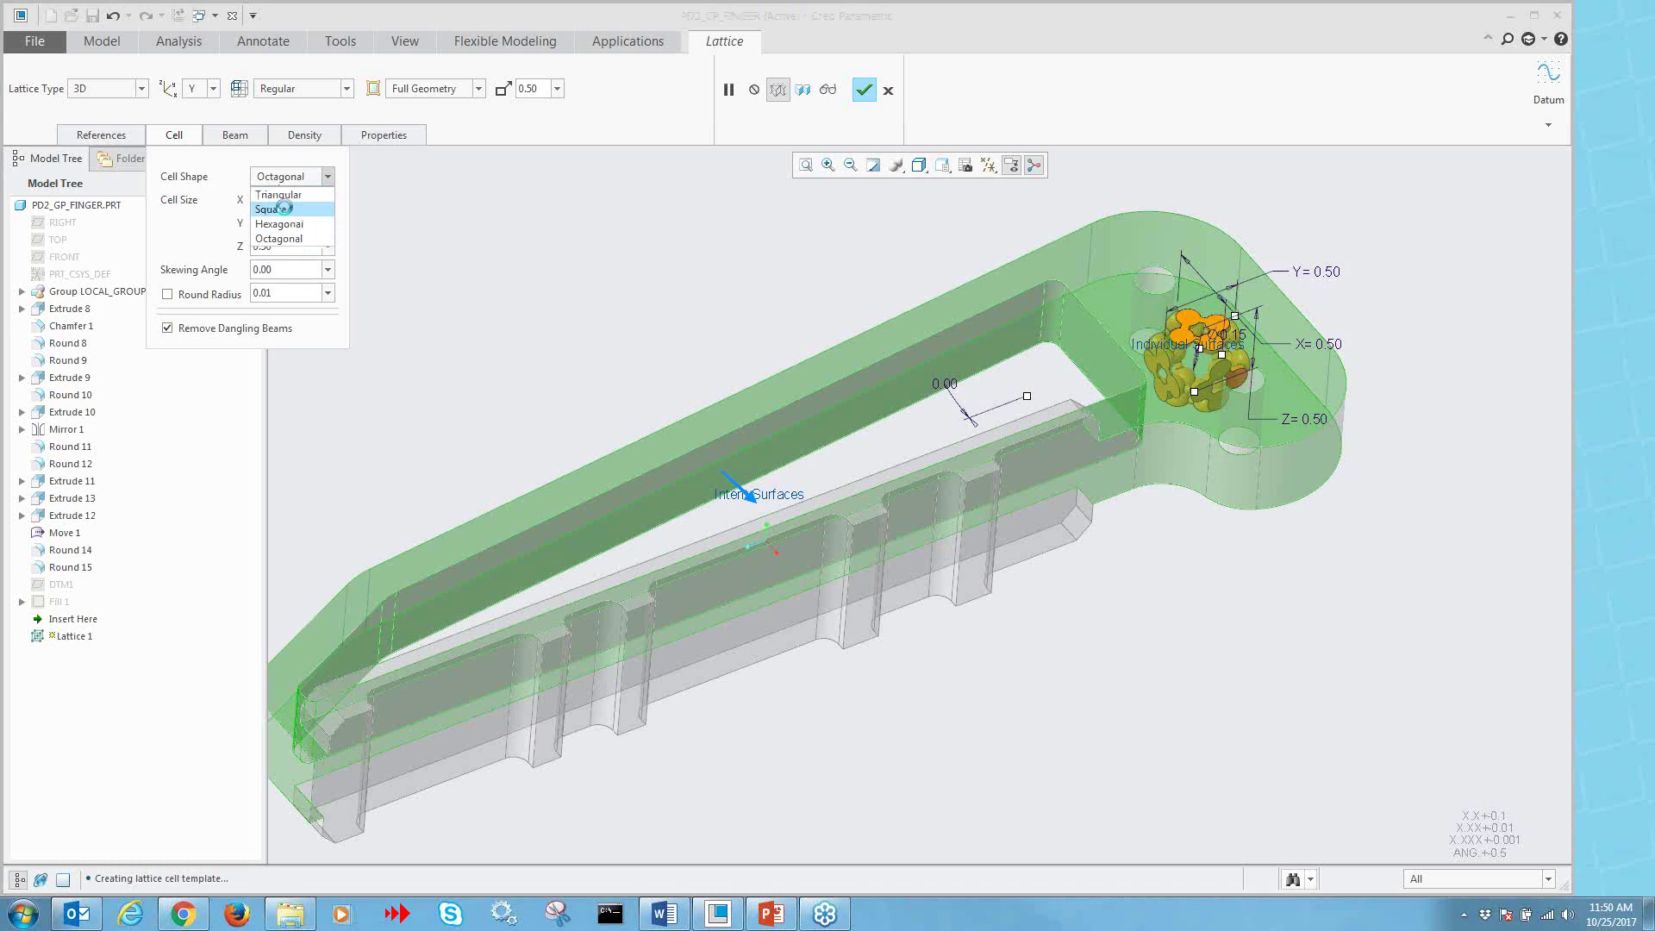
left_click(287, 211)
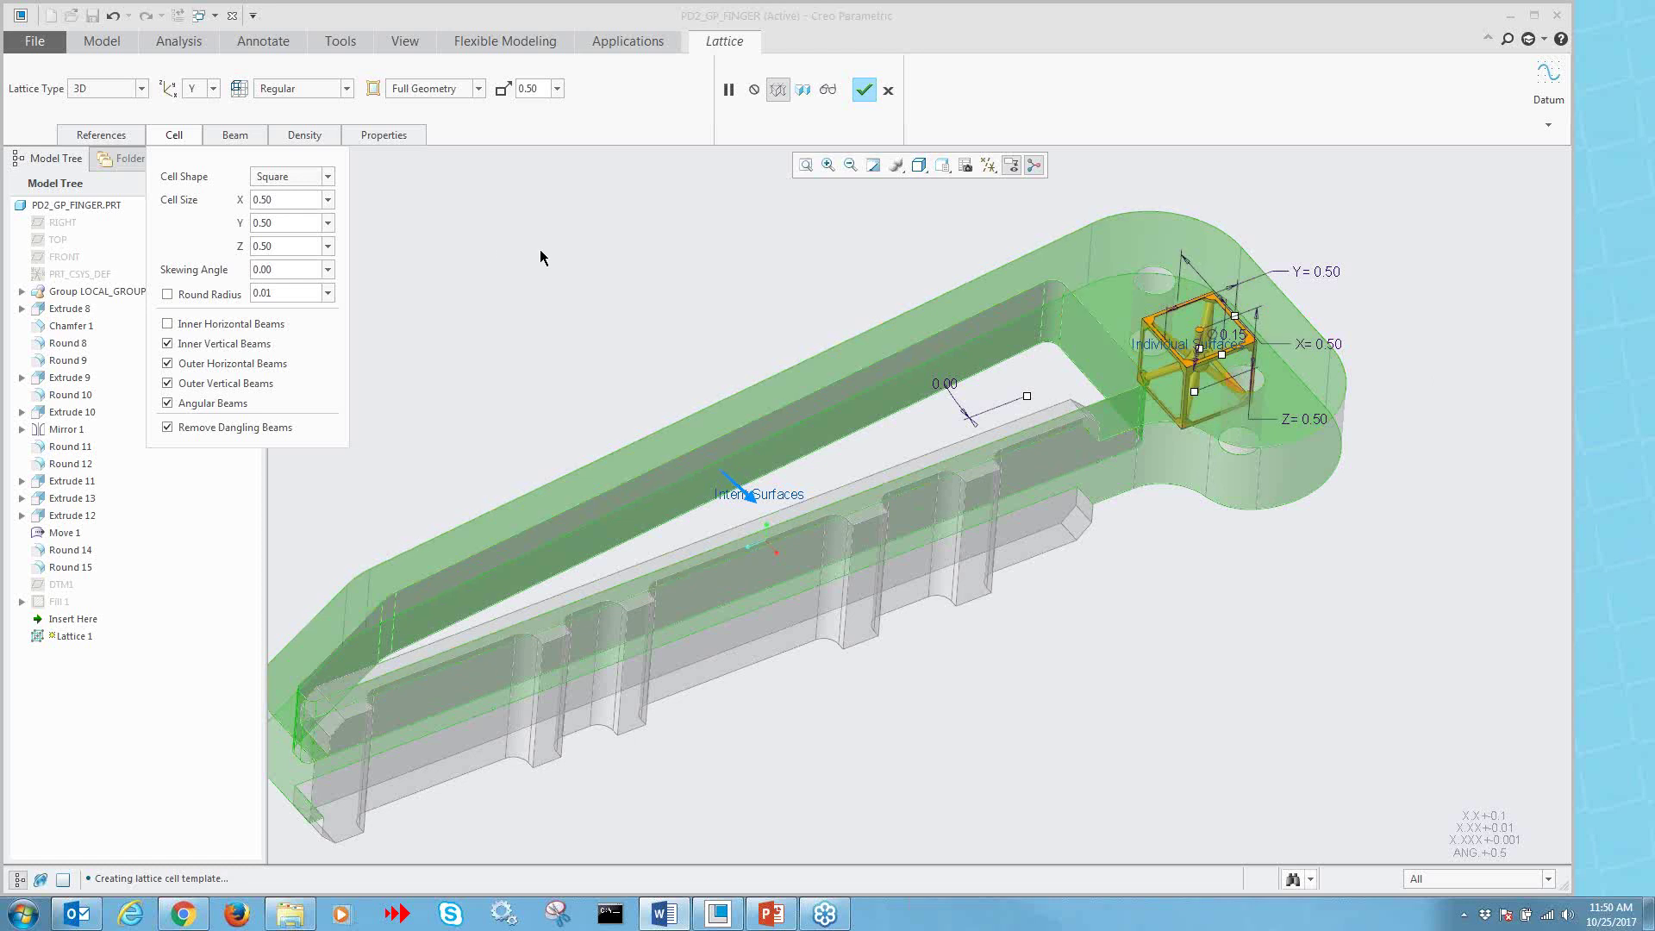
- Set the lattice beams' cross section size to 0.03 and the ball diameter to 0.13
left_click(235, 137)
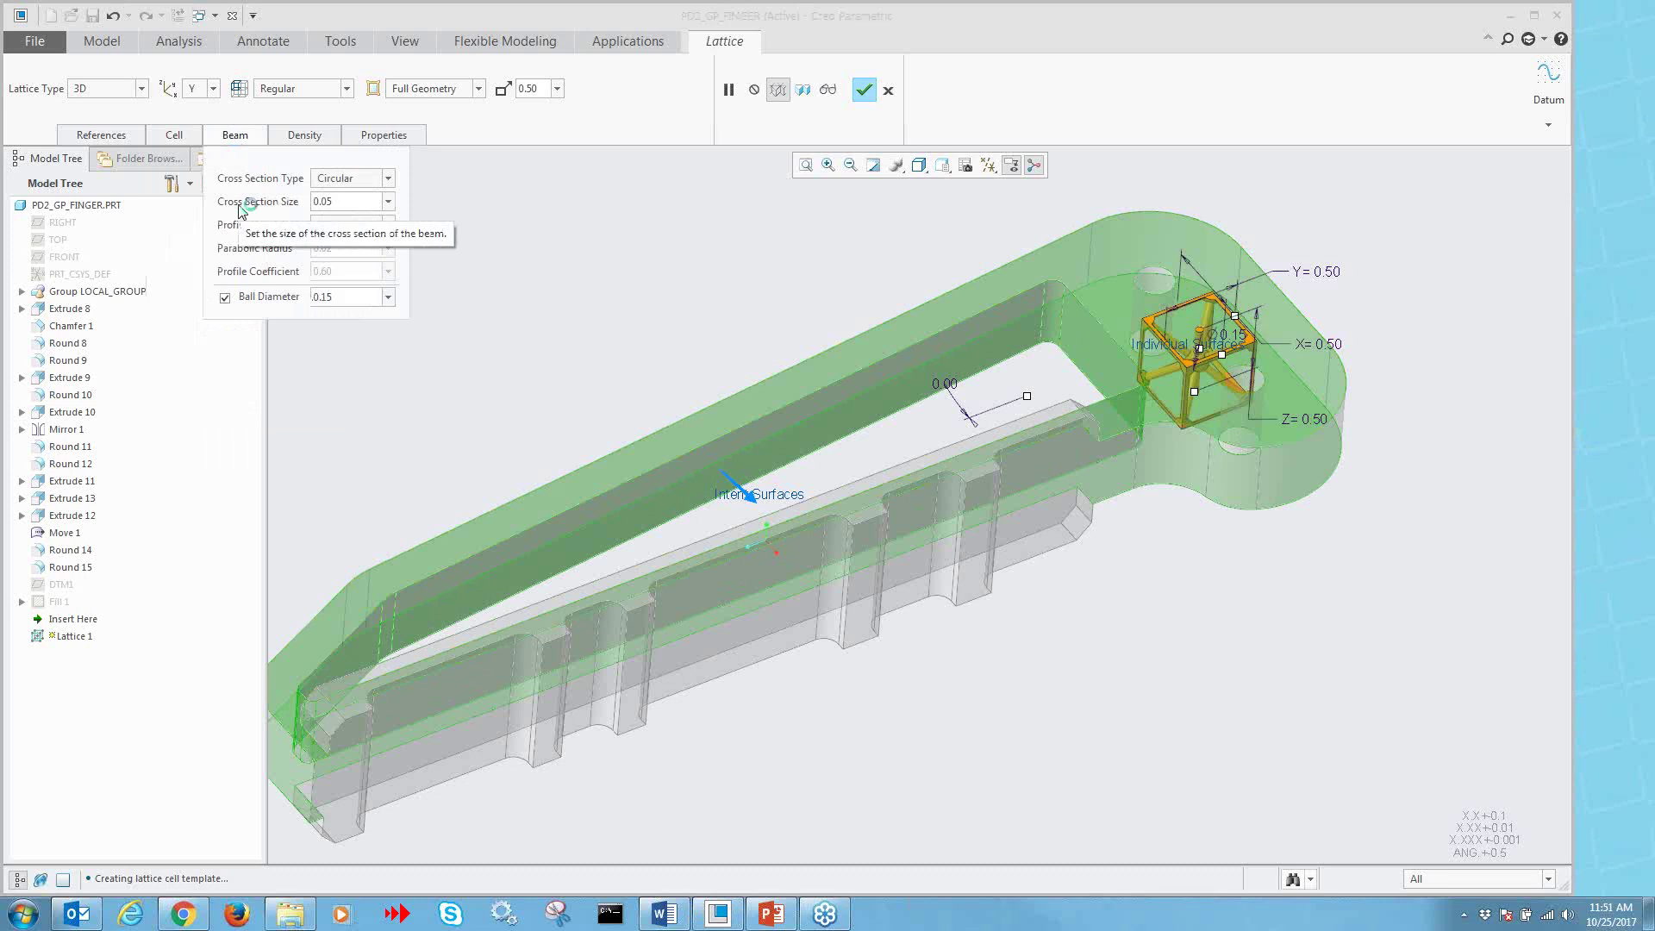
left_click(348, 204)
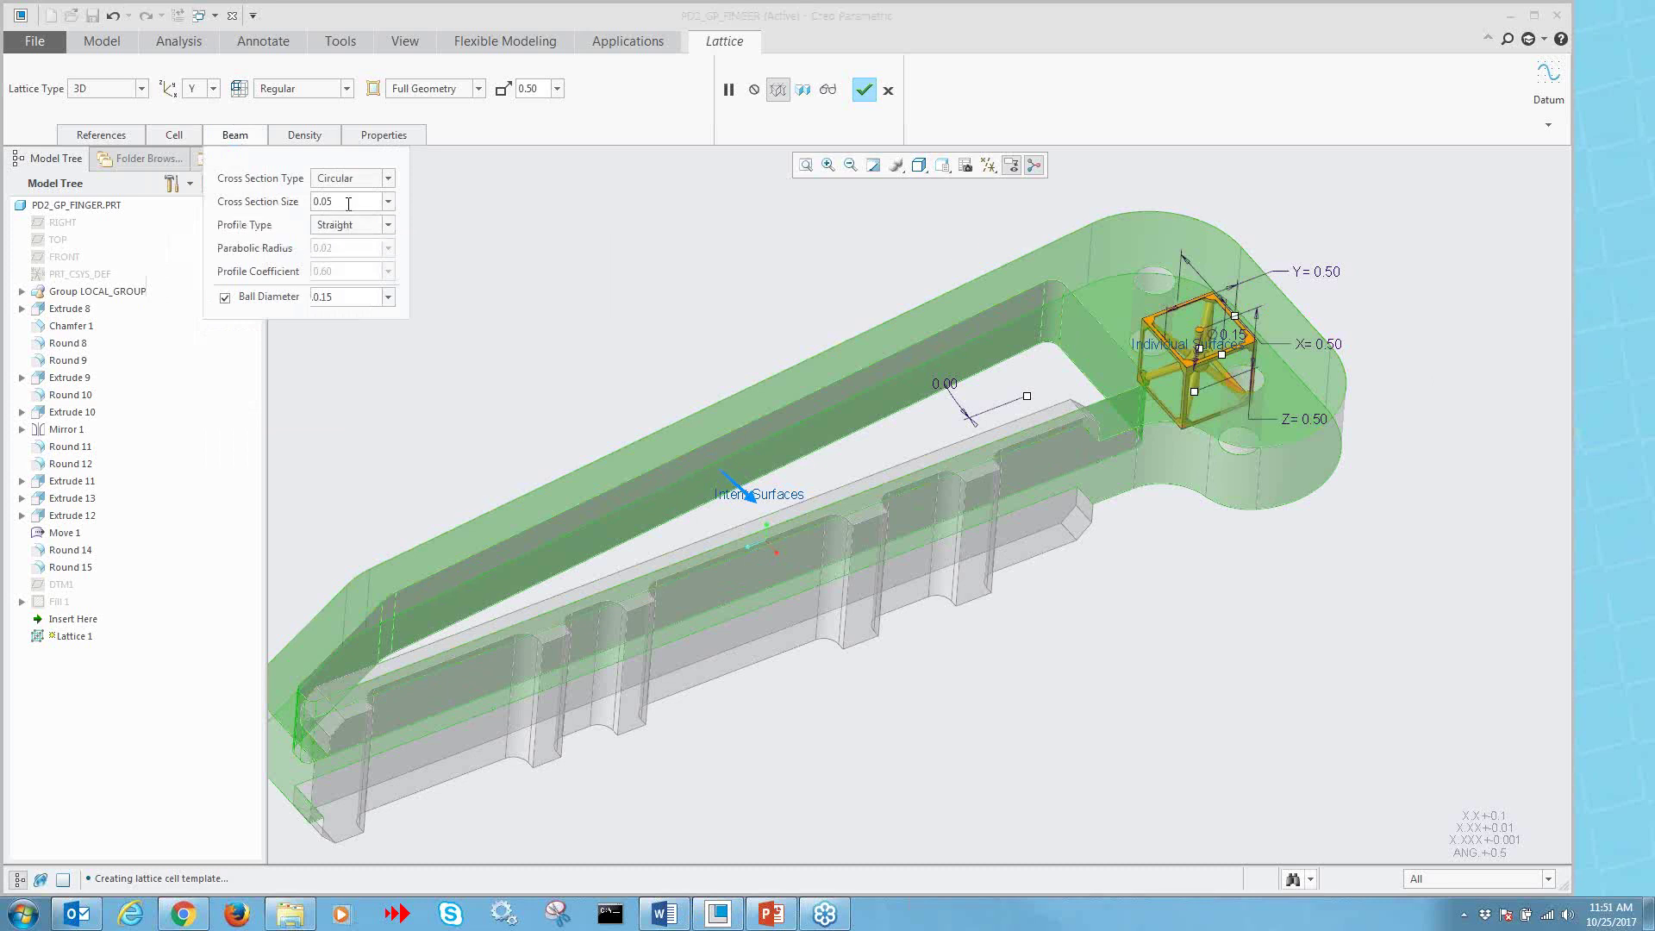
key("BackSpace")
type("3")
double_click(343, 295)
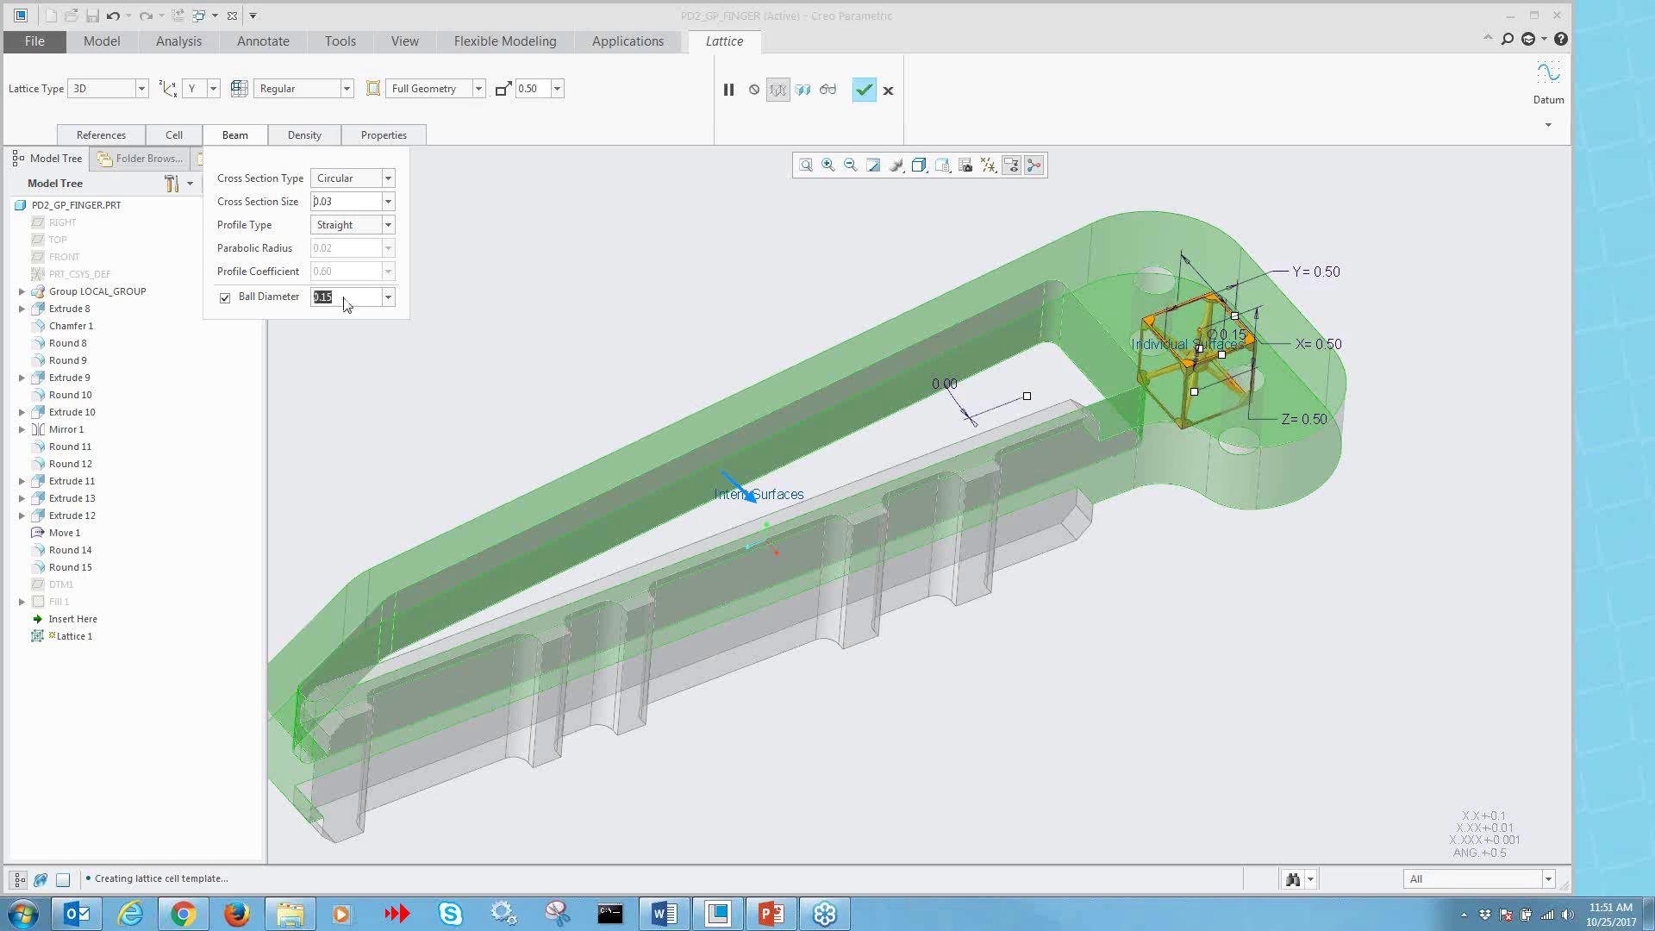
left_click(358, 301)
key("BackSpace")
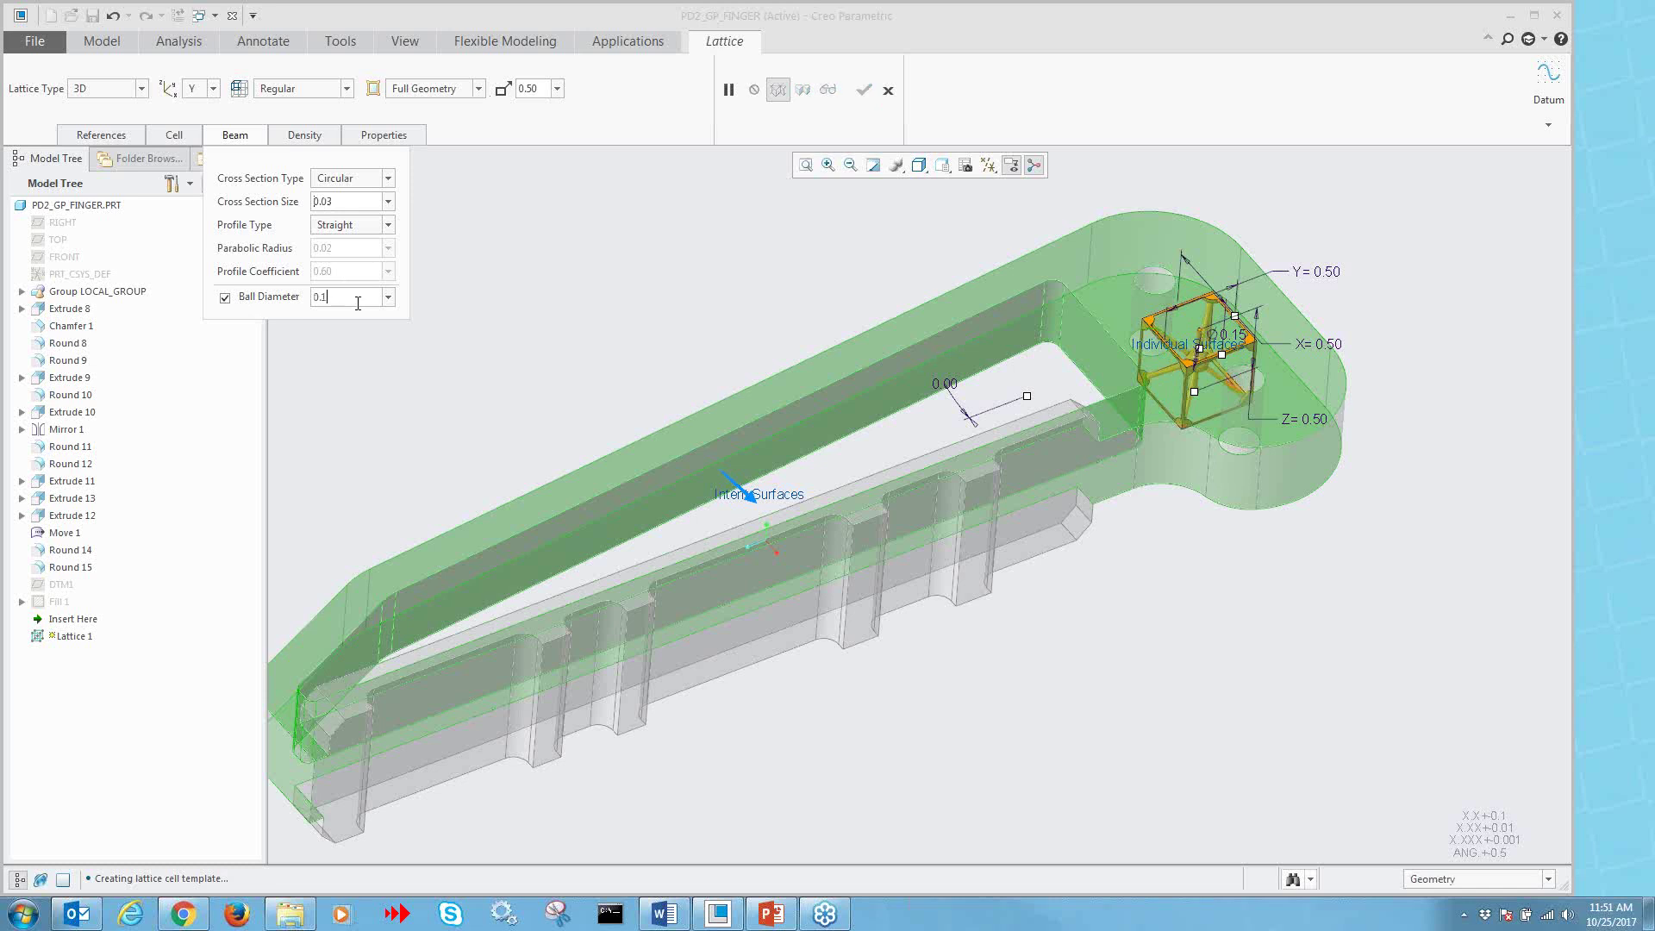
type("3")
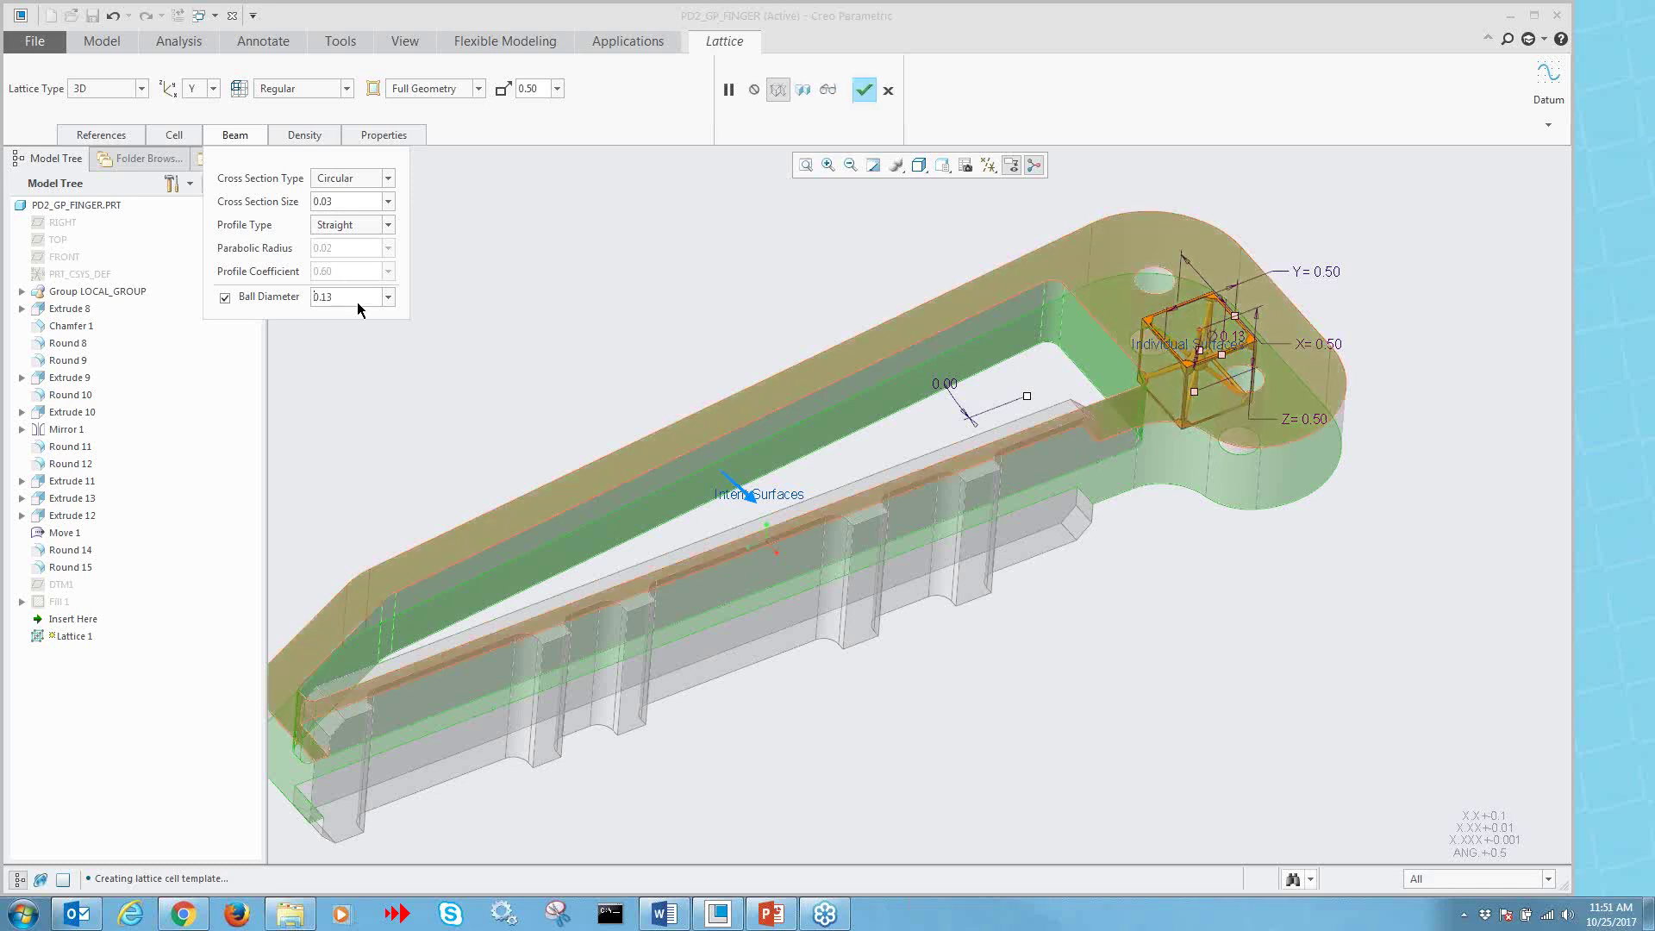
scroll(1190, 323, "up", 2)
scroll(1223, 452, "up", 2)
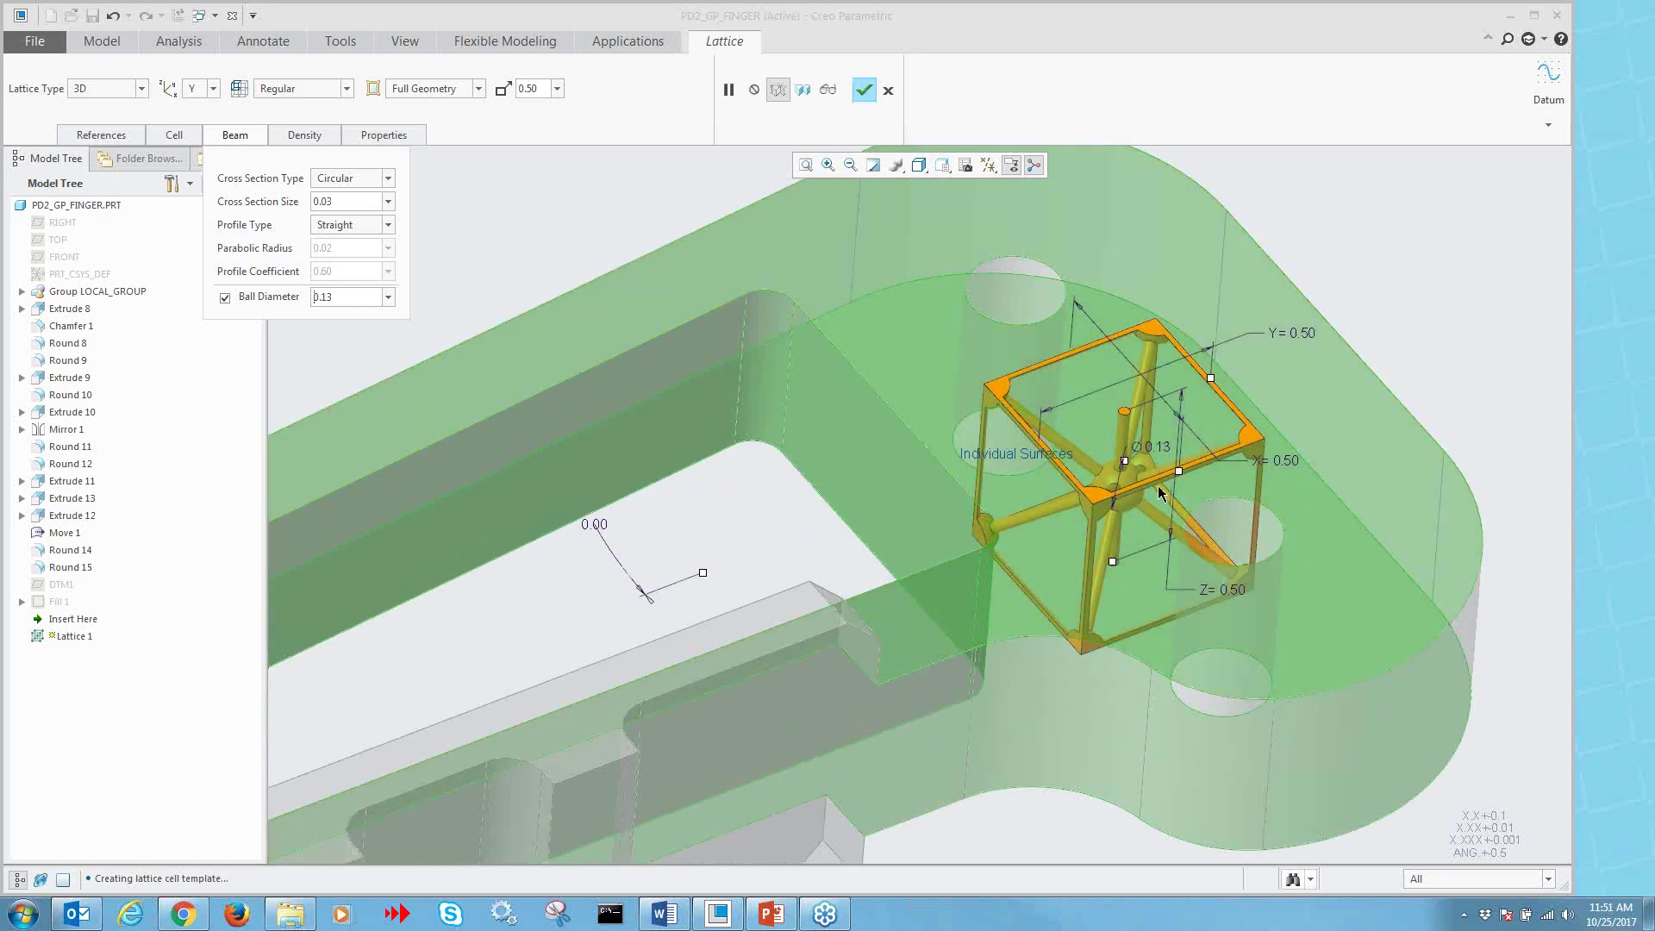
scroll(1160, 492, "down", 2)
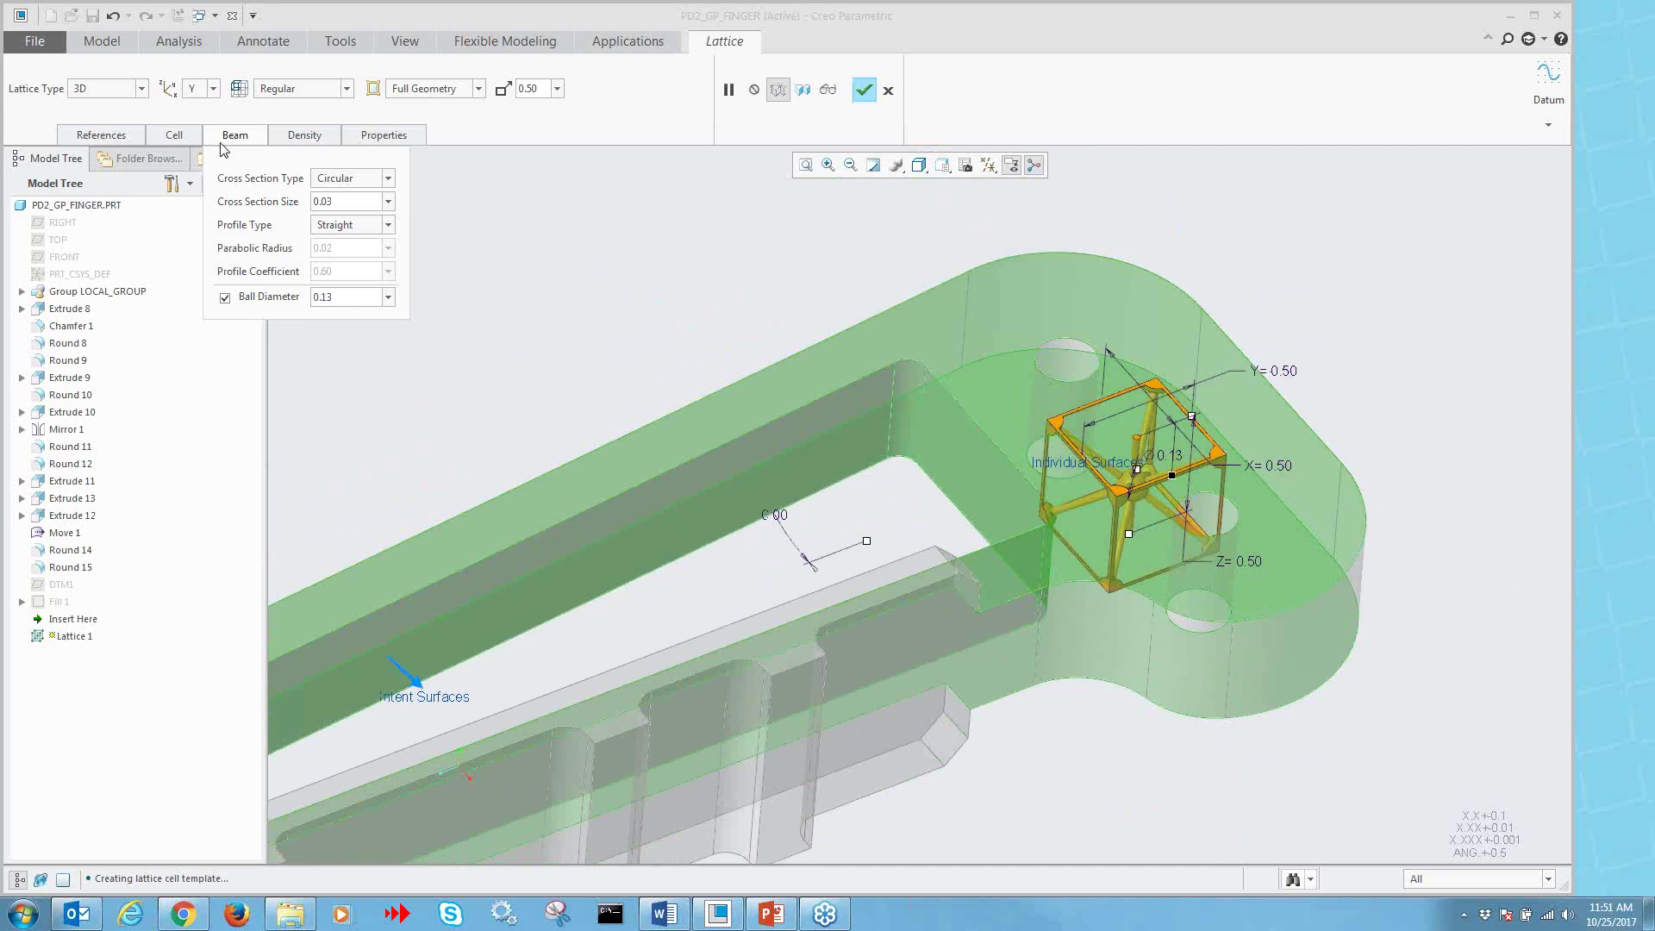
- Preview the 3D square-celled lattice, examine its beams and balls inside the pocket, and resume editing the feature
left_click(828, 91)
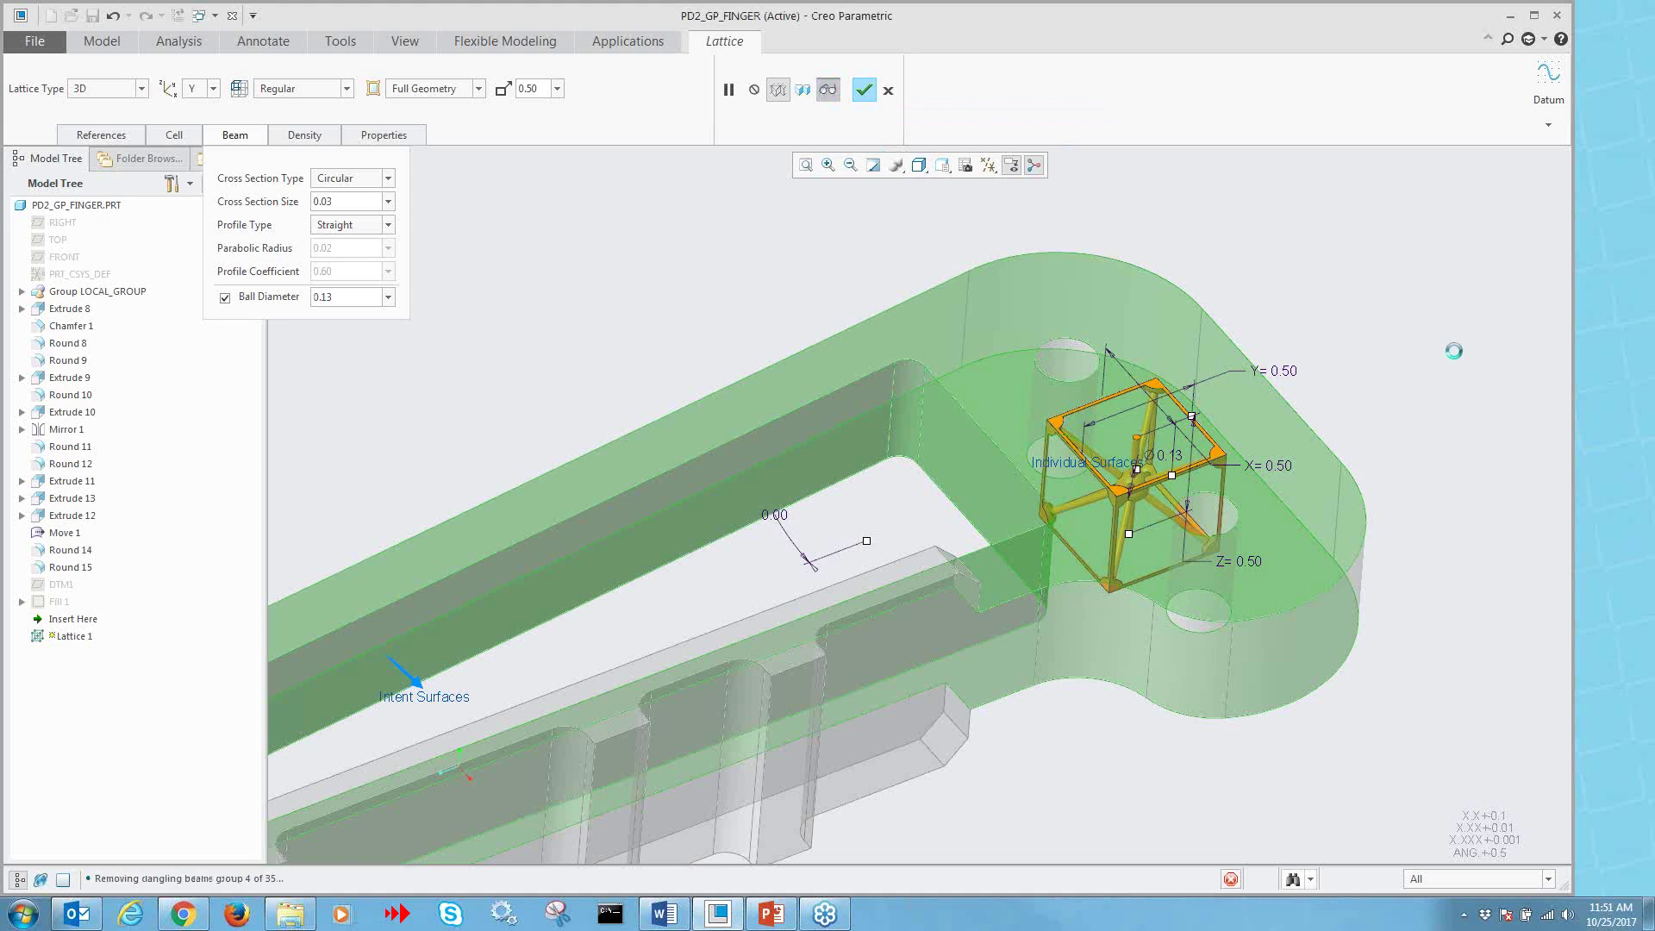
scroll(1425, 354, "up", 3)
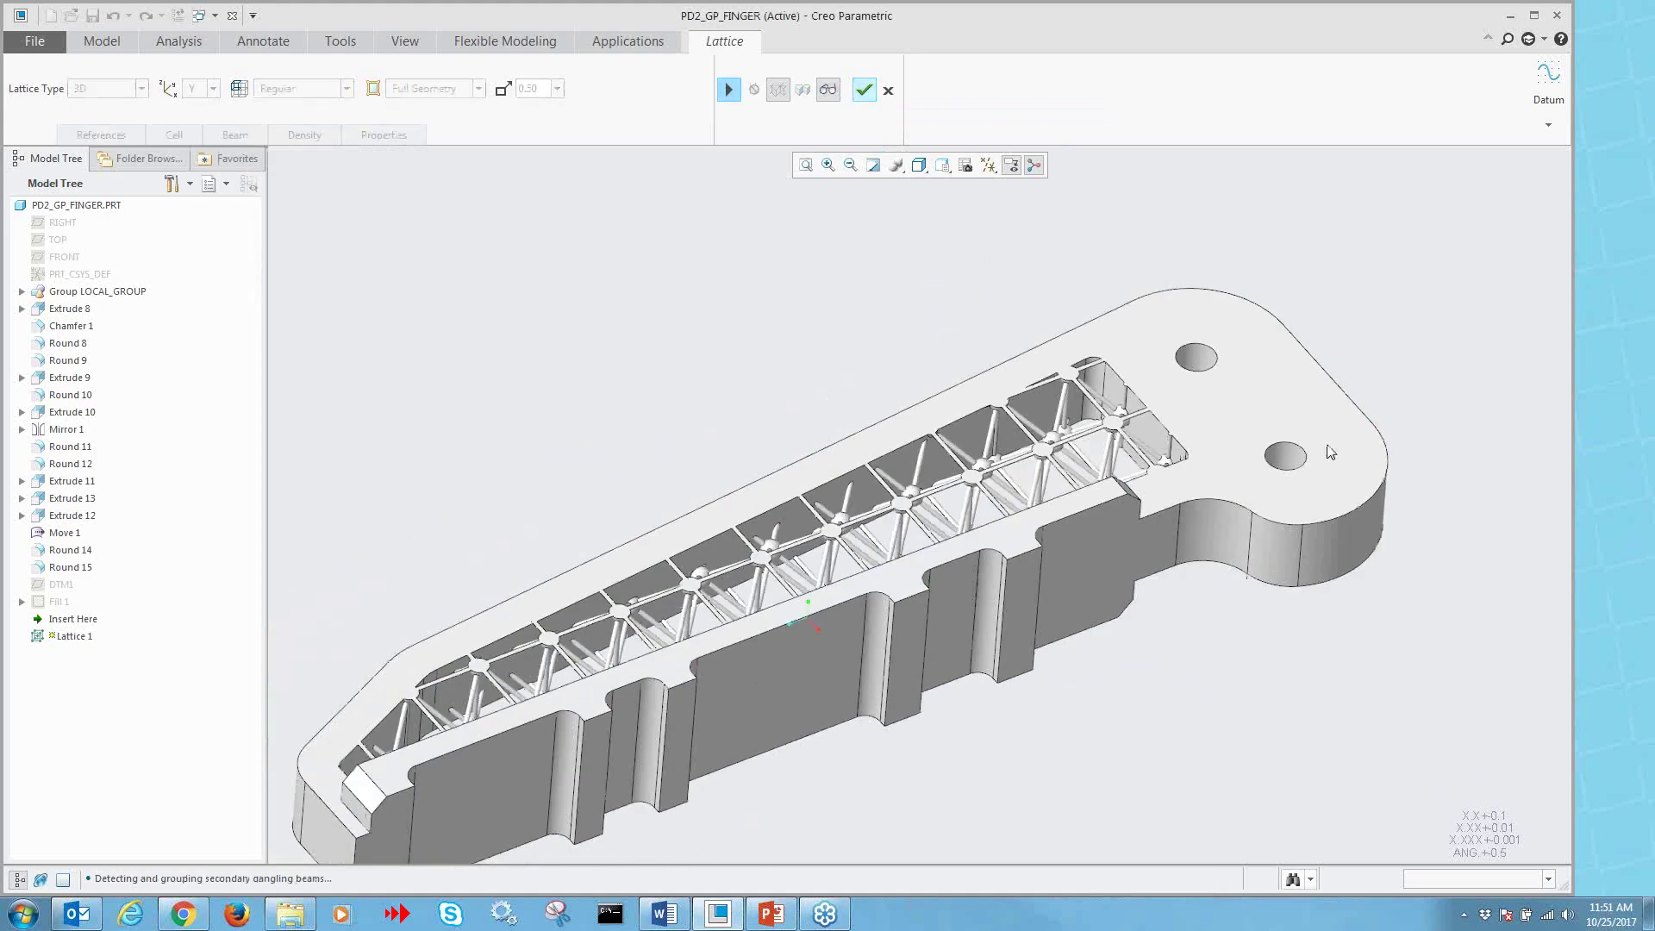
mouse_move(1223, 495)
middle_mouse_down()
mouse_move(1191, 528)
mouse_move(1194, 554)
mouse_move(1193, 533)
mouse_move(1074, 550)
mouse_move(1093, 602)
mouse_move(1078, 600)
mouse_move(1067, 532)
mouse_move(1170, 565)
mouse_move(1099, 569)
mouse_move(1084, 535)
mouse_move(1103, 573)
middle_mouse_up()
scroll(1194, 533, "down", 3)
scroll(1085, 534, "up", 3)
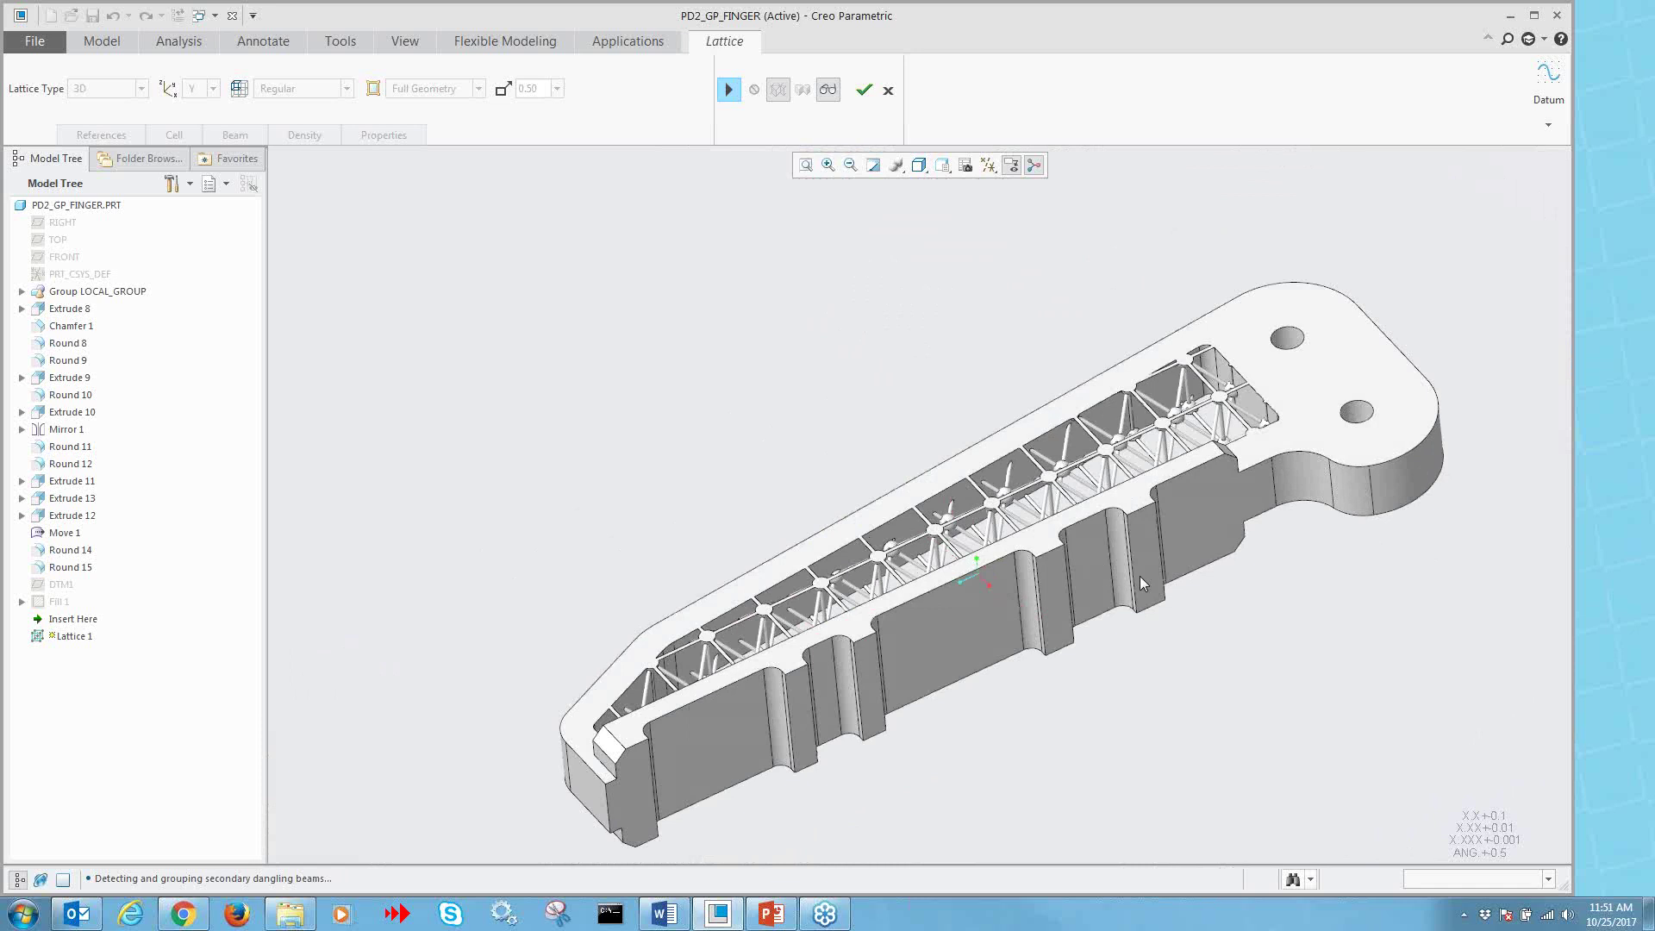
scroll(1139, 576, "down", 3)
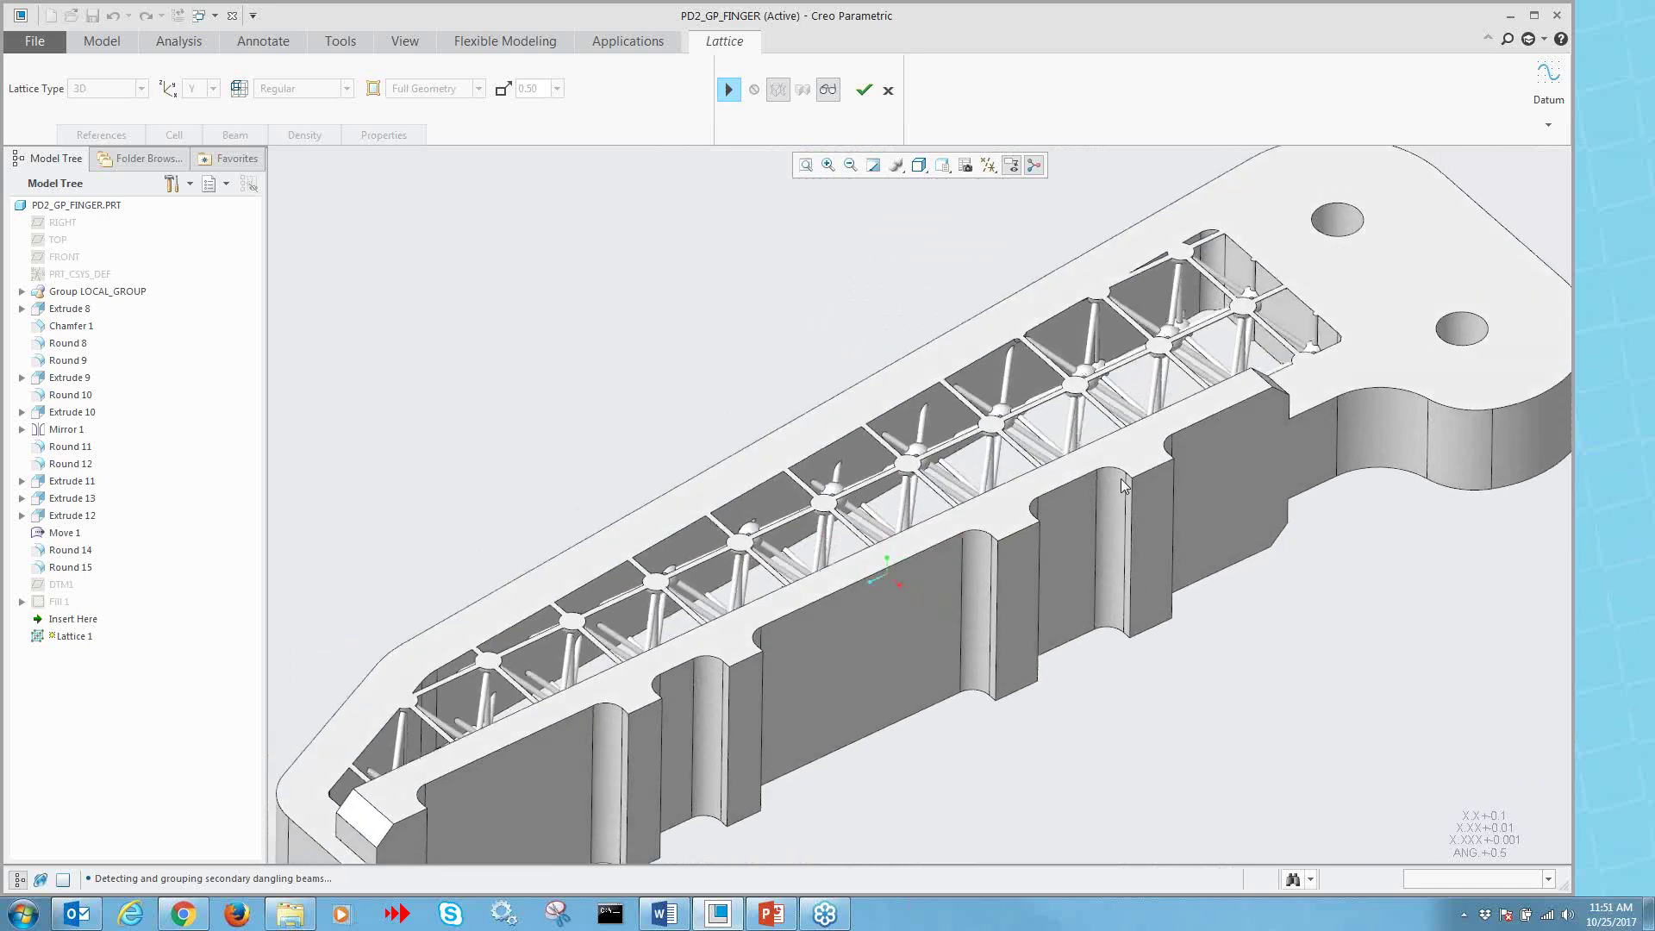
scroll(1112, 492, "up", 3)
scroll(1109, 493, "down", 3)
middle_click_drag(1109, 493, 1097, 509)
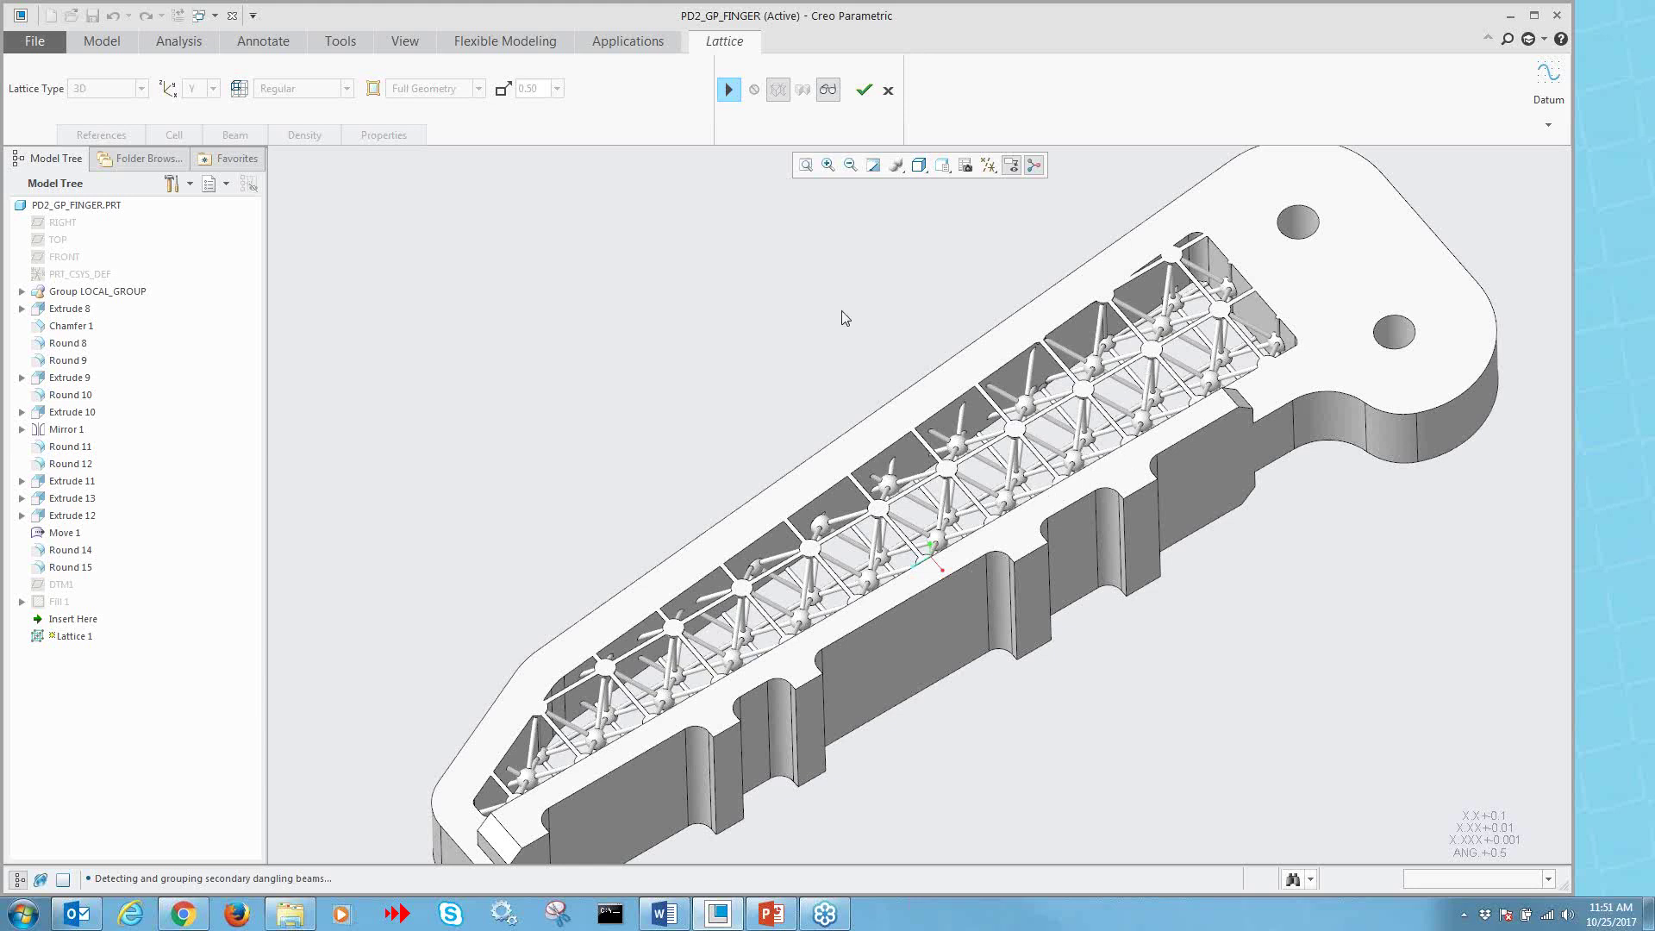
left_click(728, 89)
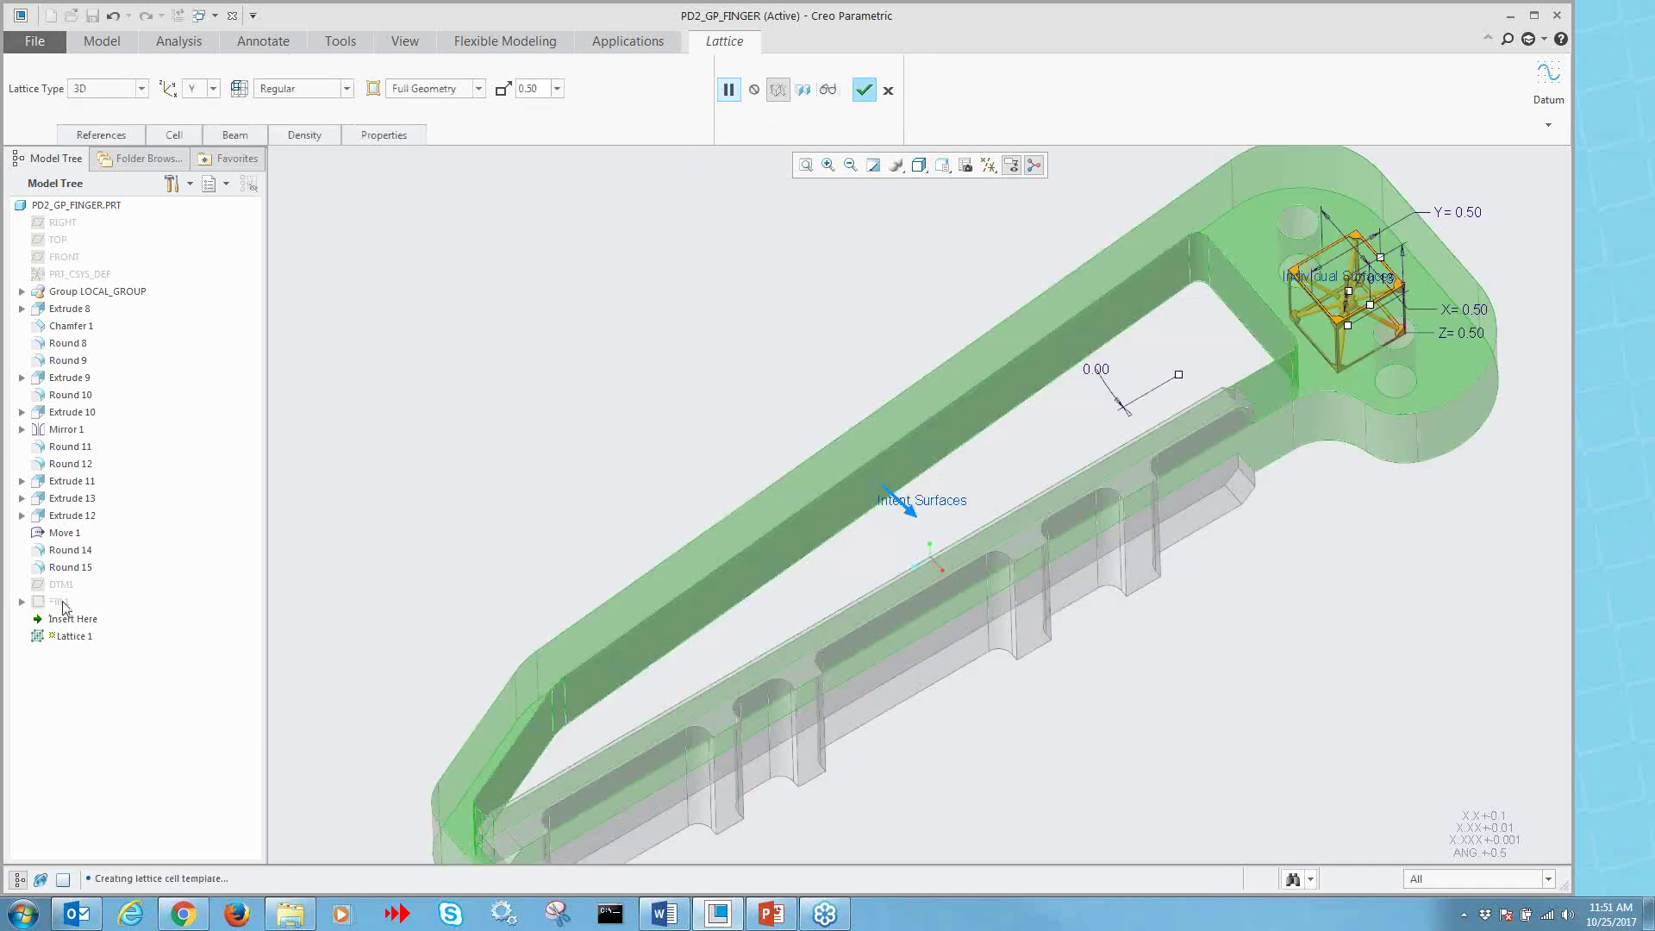
- Show the hidden Fill 1 surface and change the lattice's direction axis to Z
right_click(60, 606)
left_click(86, 613)
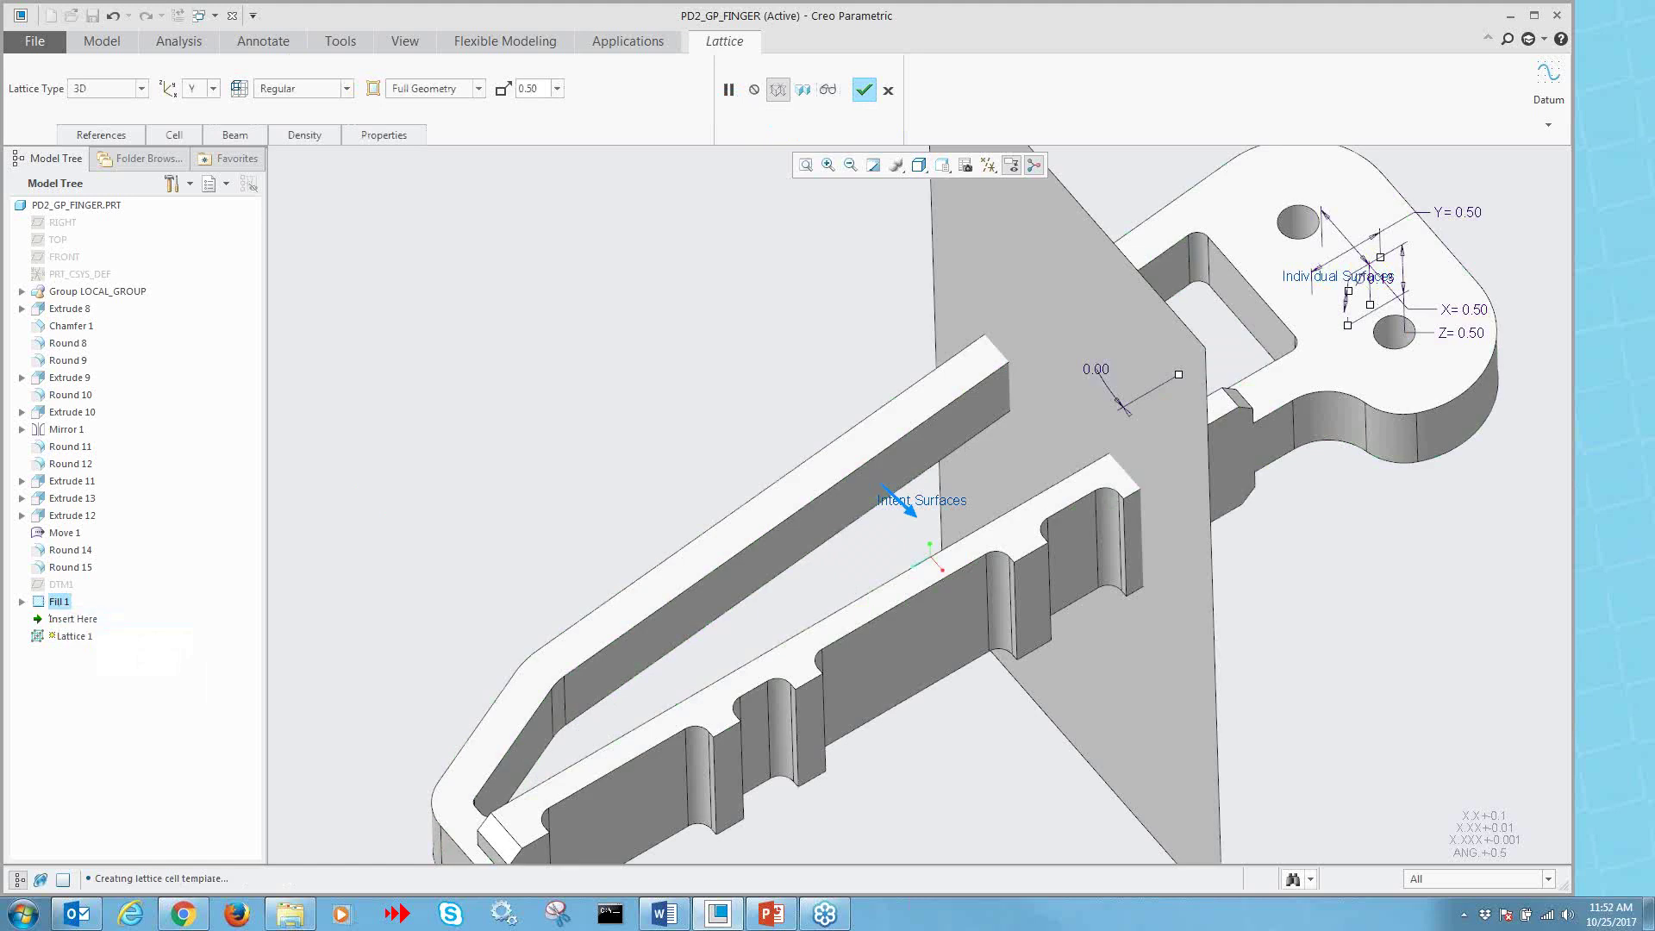
left_click(213, 89)
left_click(193, 131)
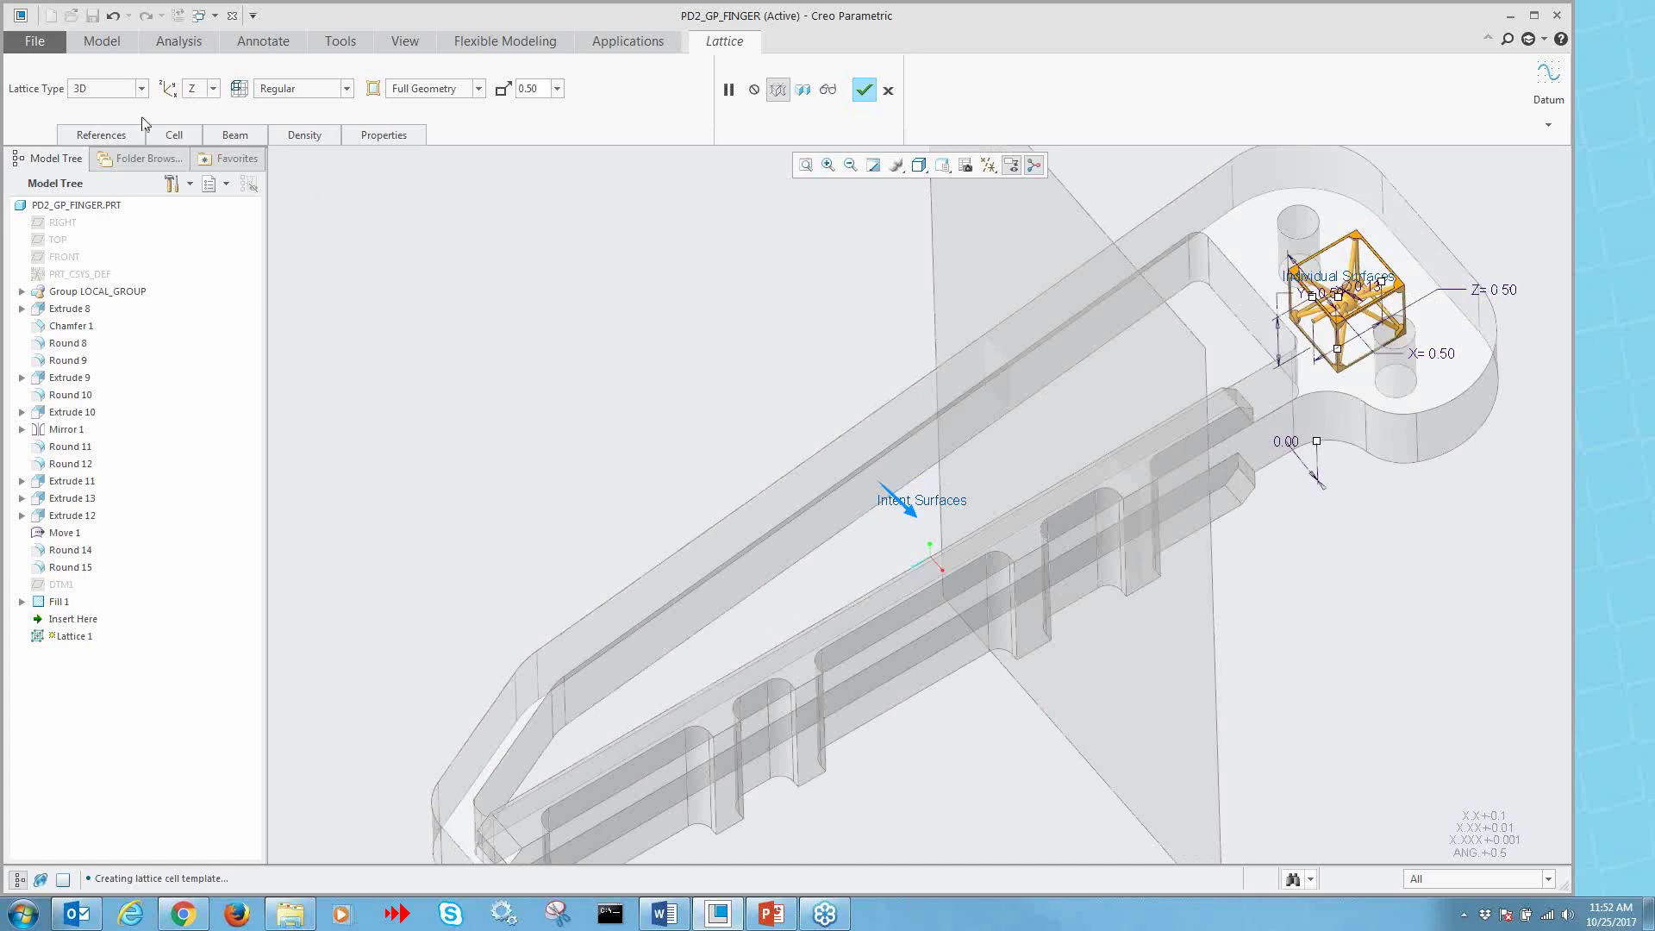
- Add a variable beam density set with distance 2.00 and reference cross section size 0.08, referencing the Fill 1 surface
left_click(316, 141)
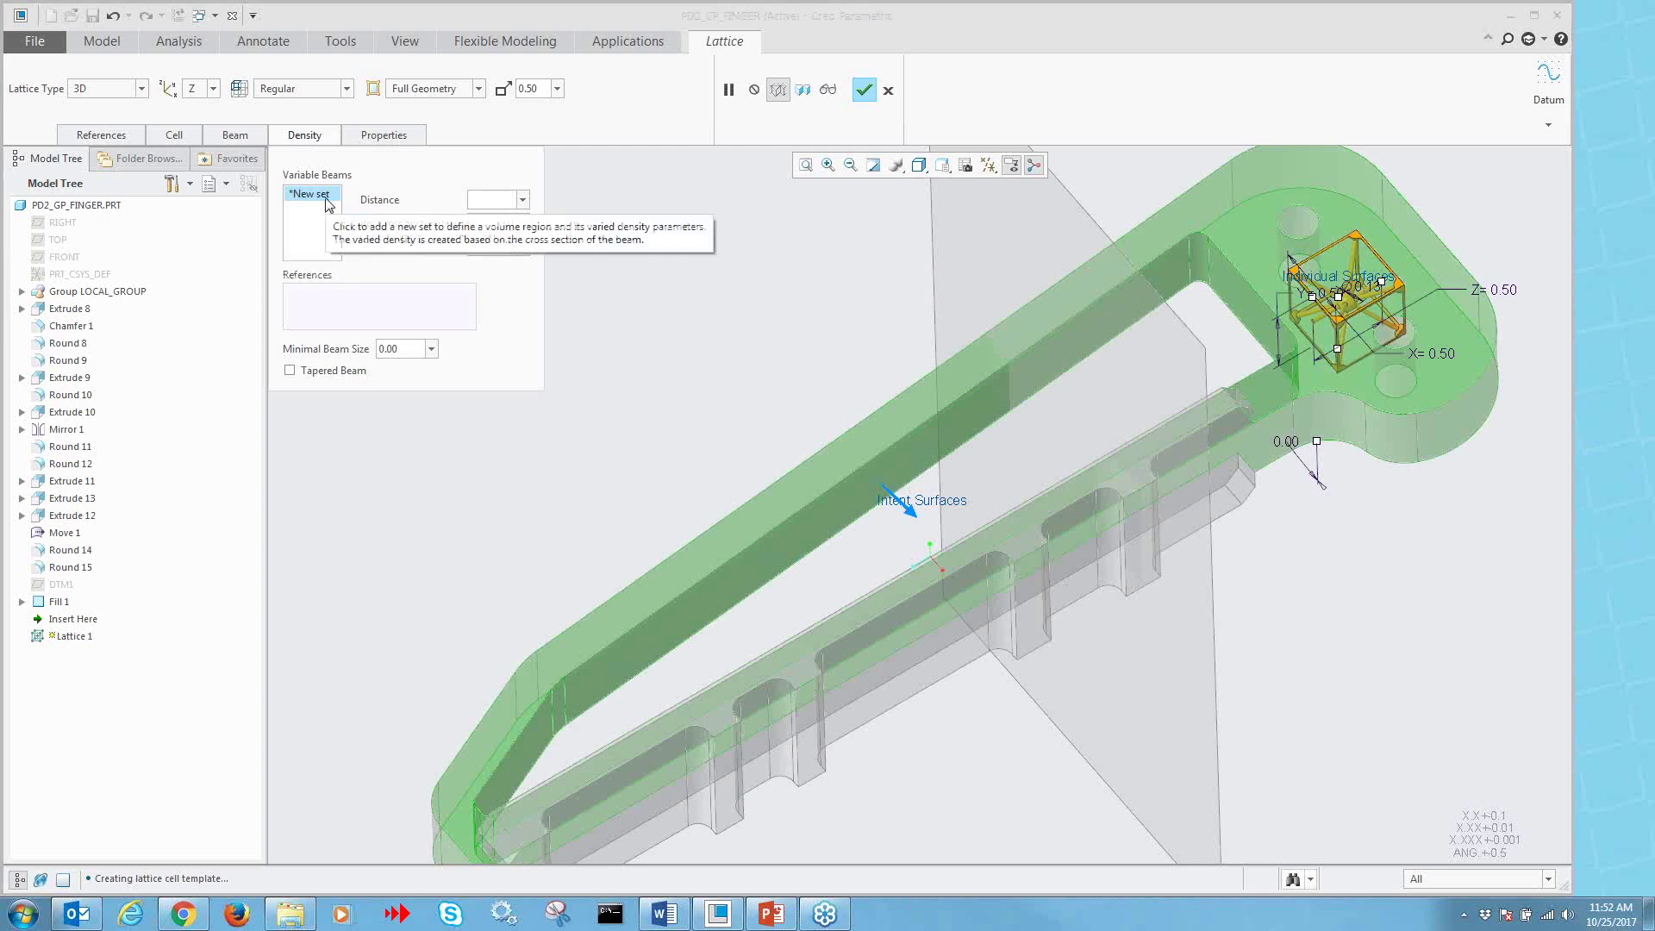
left_click(326, 198)
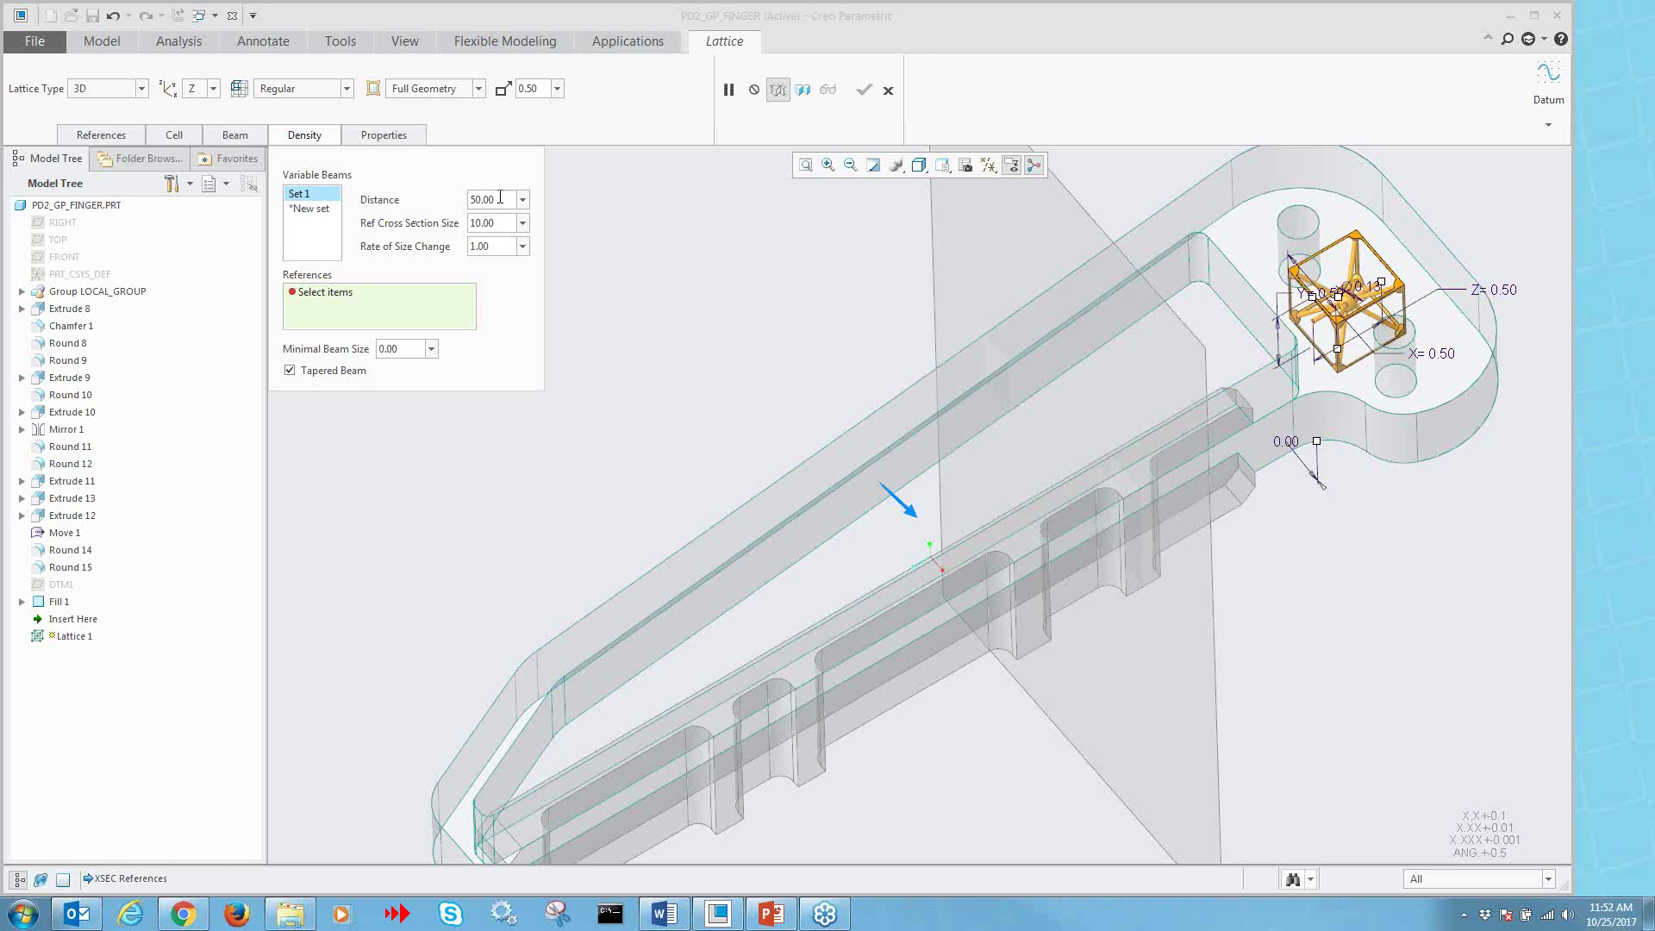
double_click(495, 200)
type("2.00")
double_click(495, 224)
type(".06")
key("Return")
left_click(972, 246)
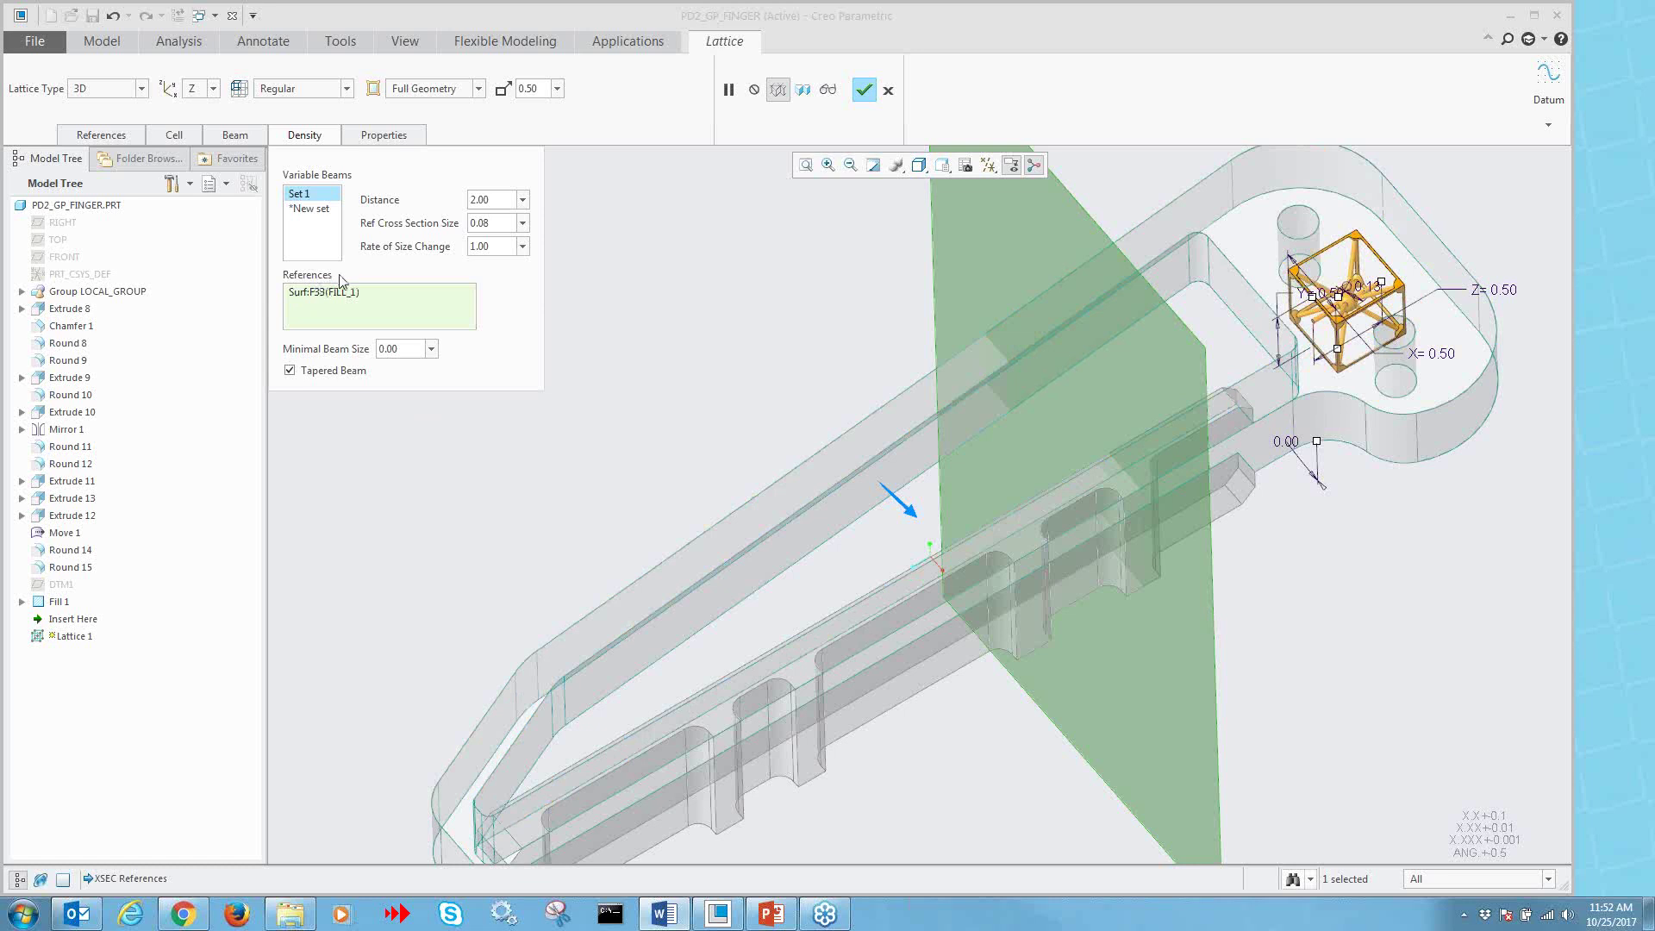
- Hide the Fill 1 surface and preview the variable-density 3D lattice in the pocket
right_click(53, 603)
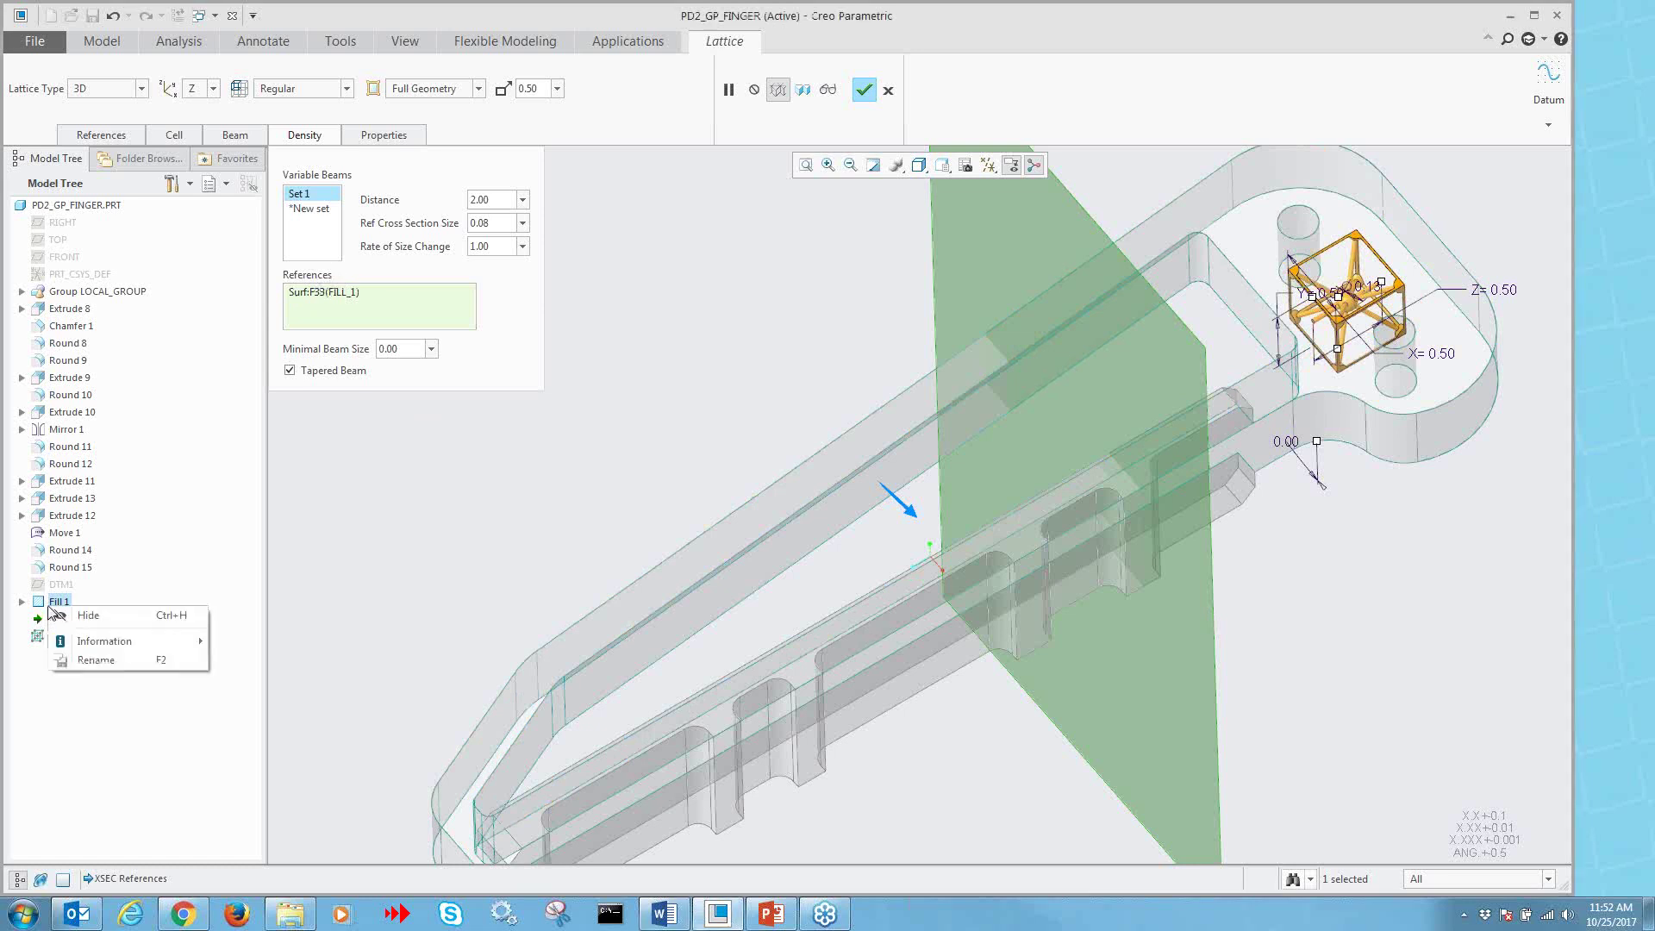
left_click(88, 616)
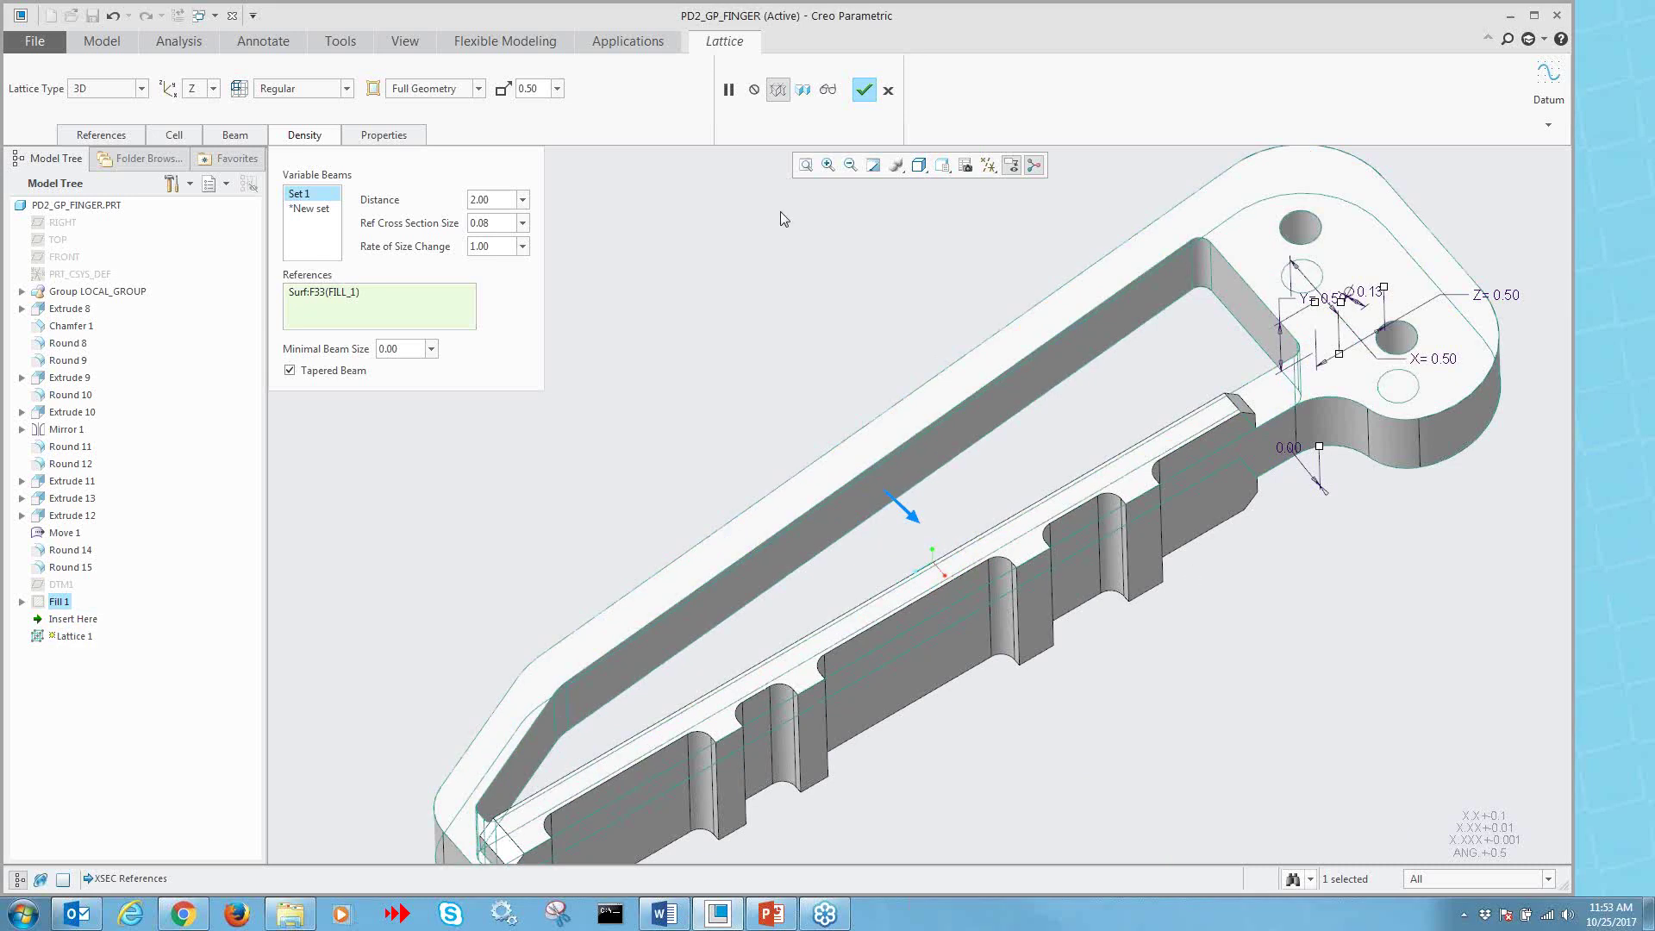
left_click(827, 89)
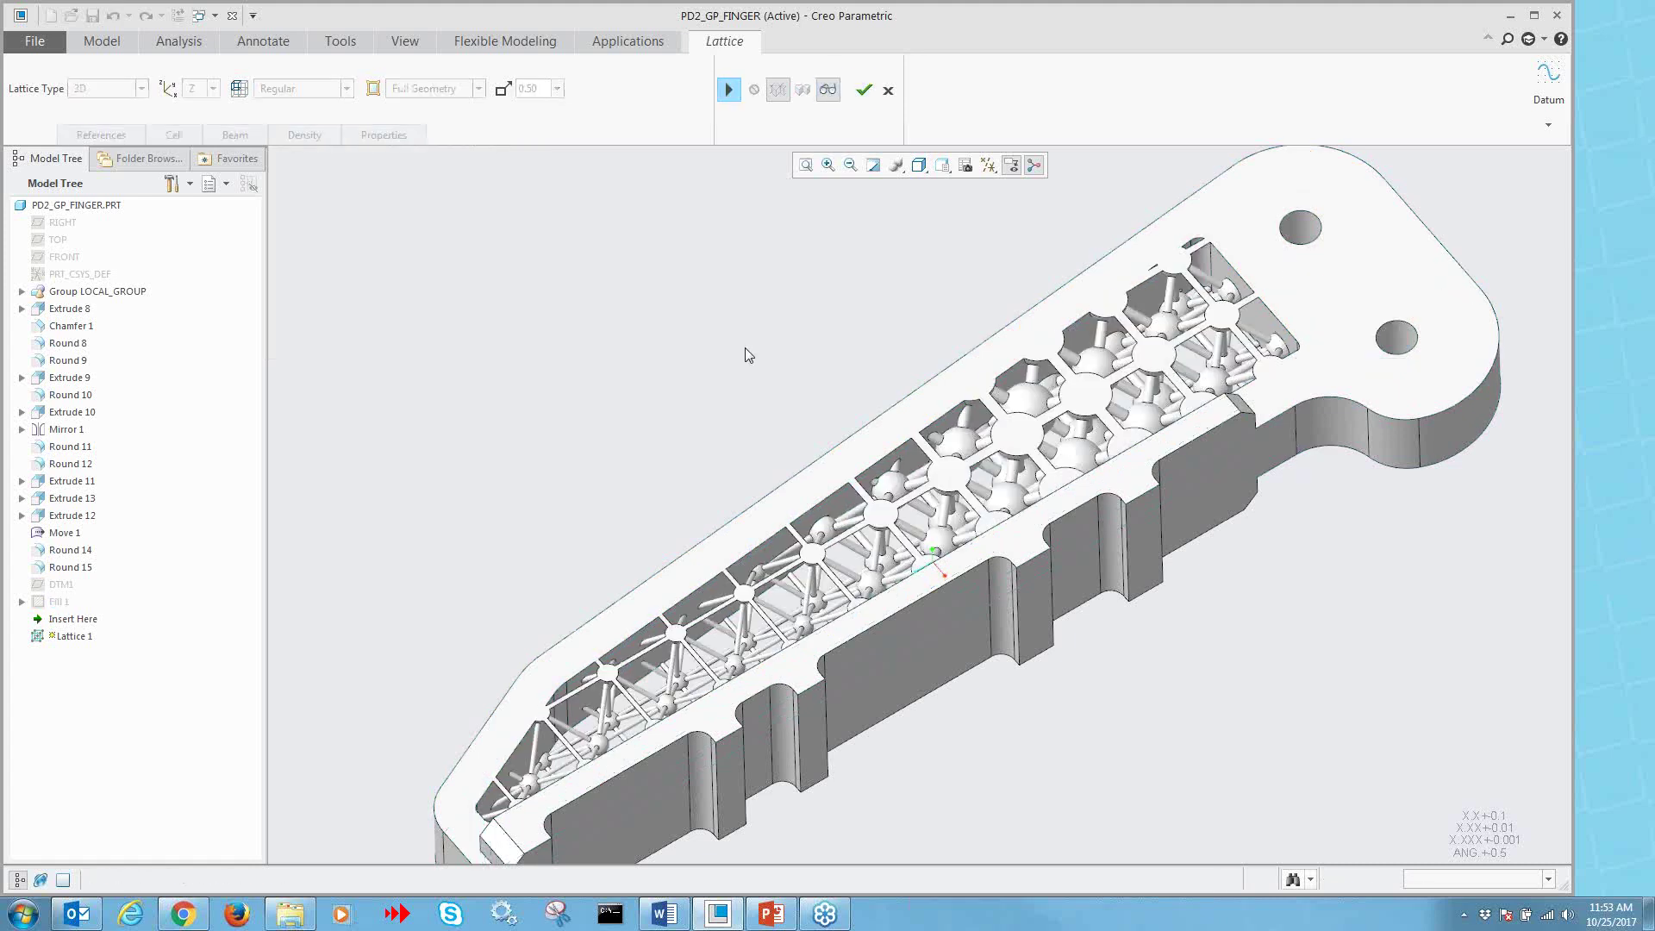
middle_click_drag(745, 359, 732, 385)
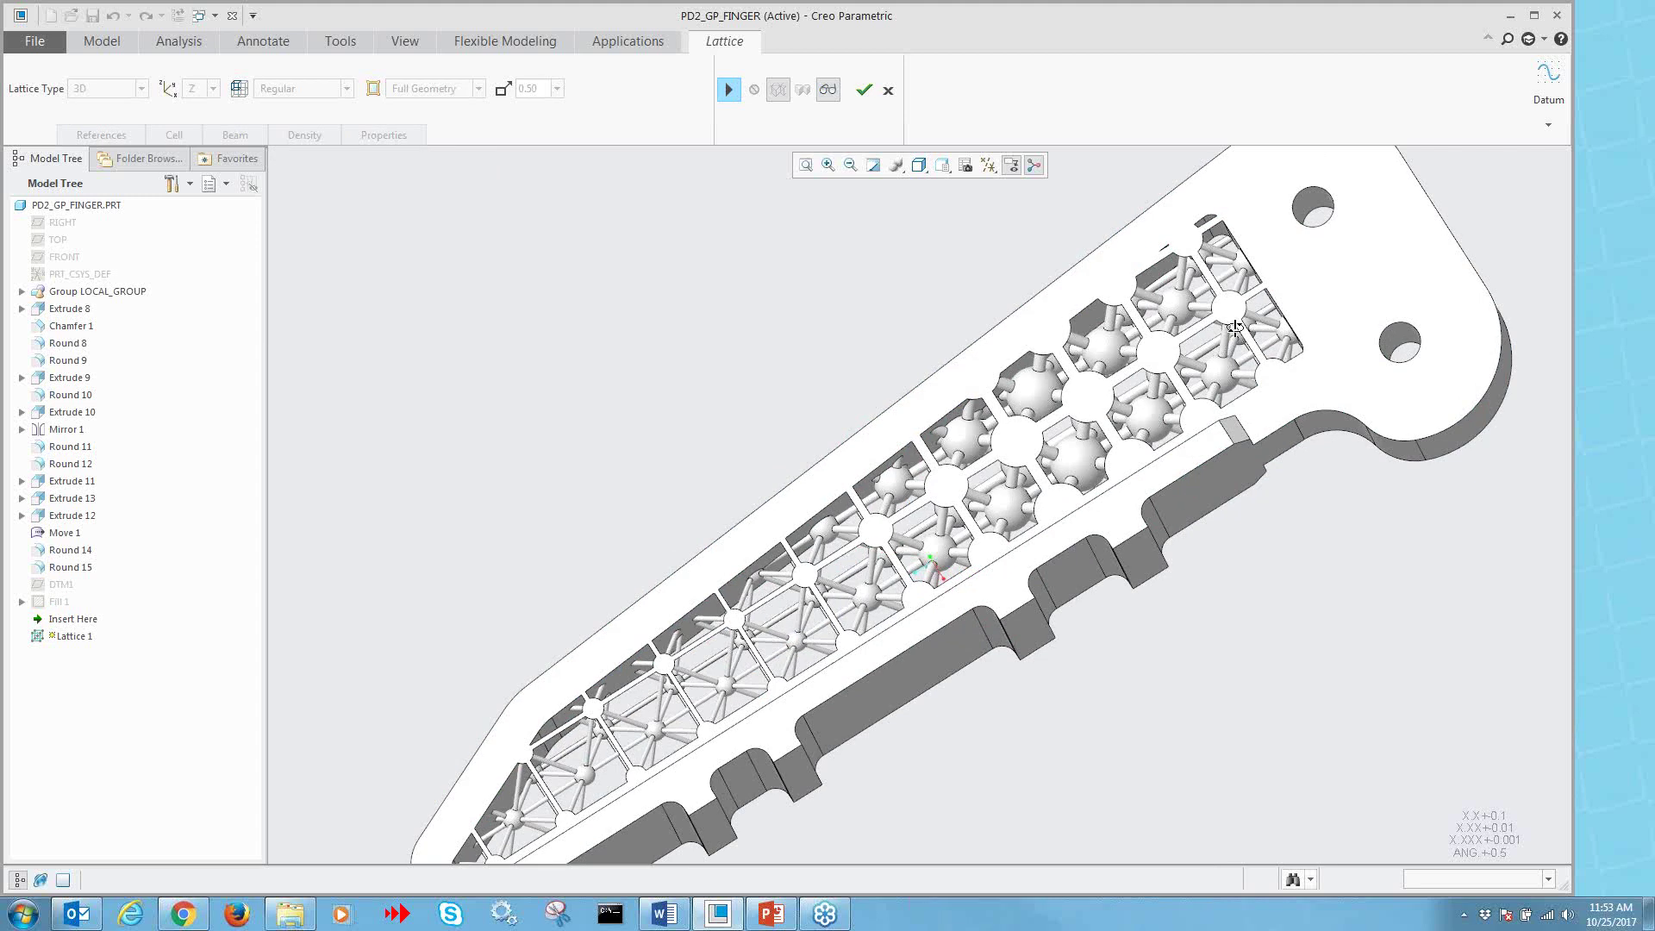
middle_click_drag(1235, 331, 1245, 308)
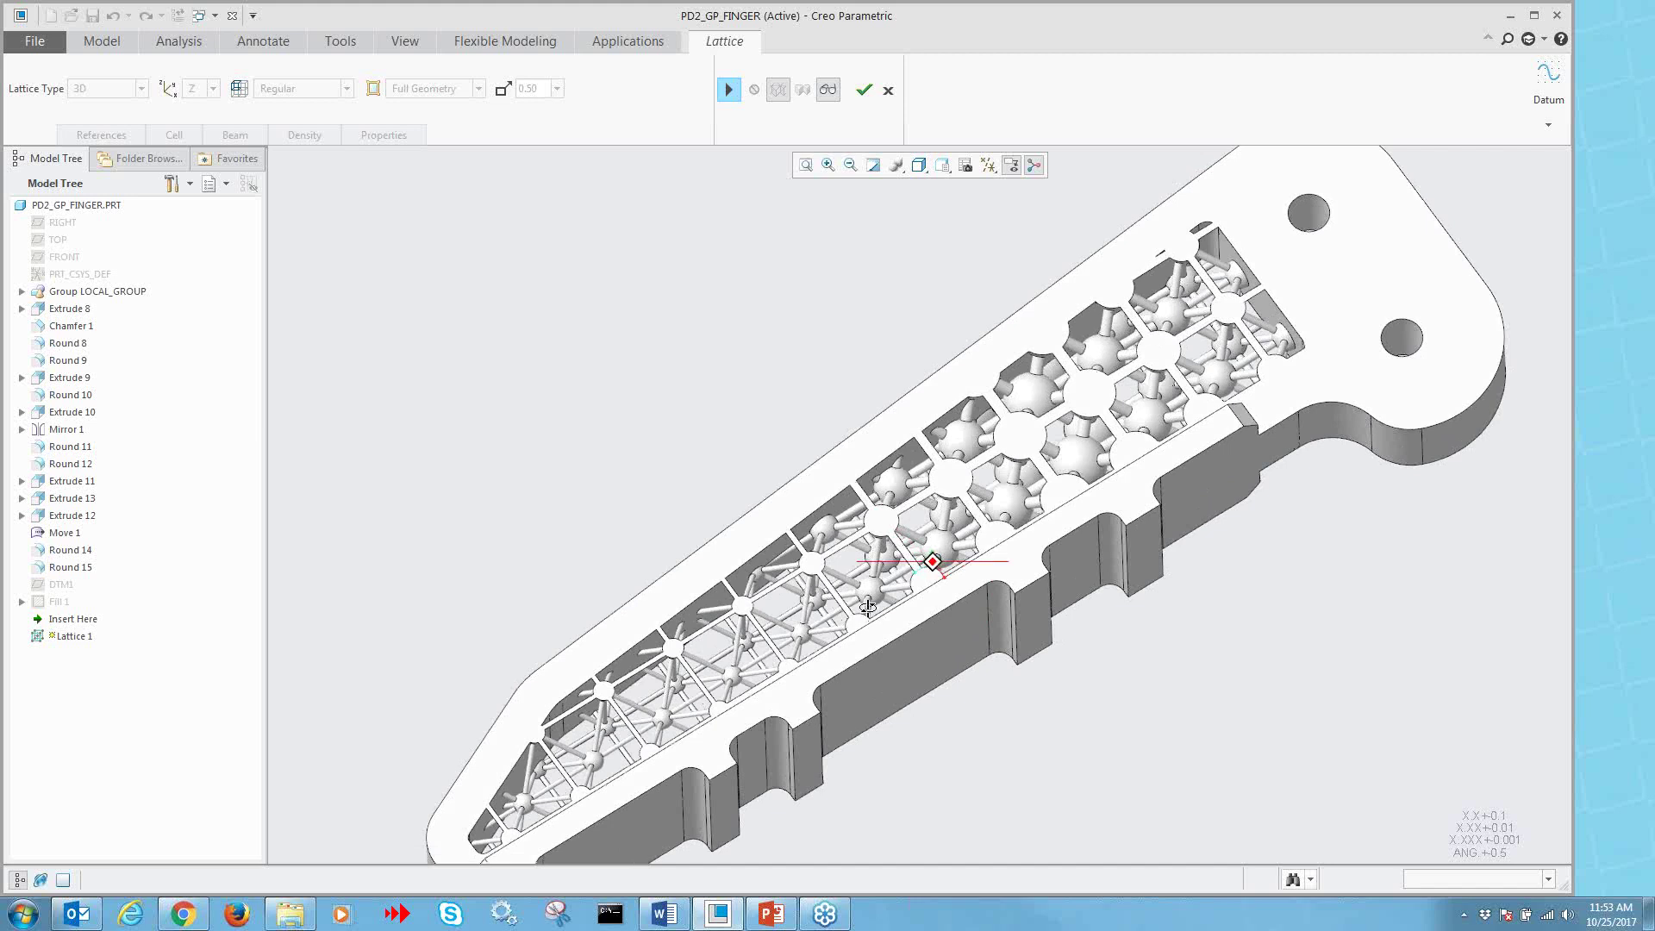
- Calculate the mass properties of the finger's solid geometry with the previewed variable-density lattice
middle_click_drag(869, 614, 572, 779)
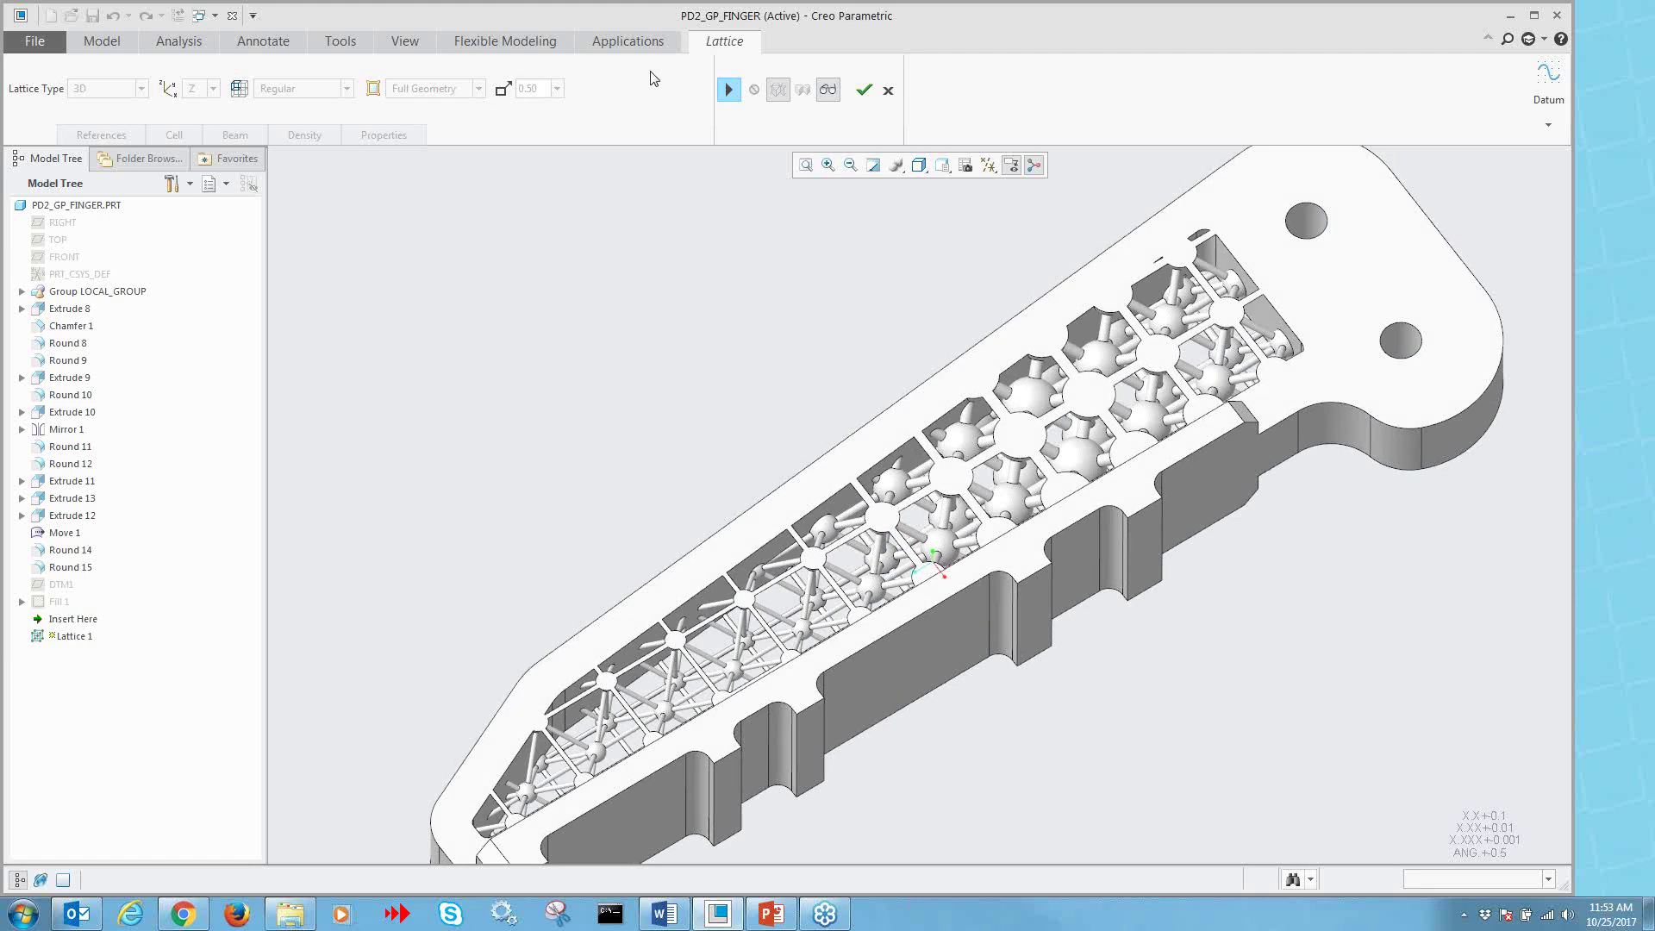
left_click(178, 41)
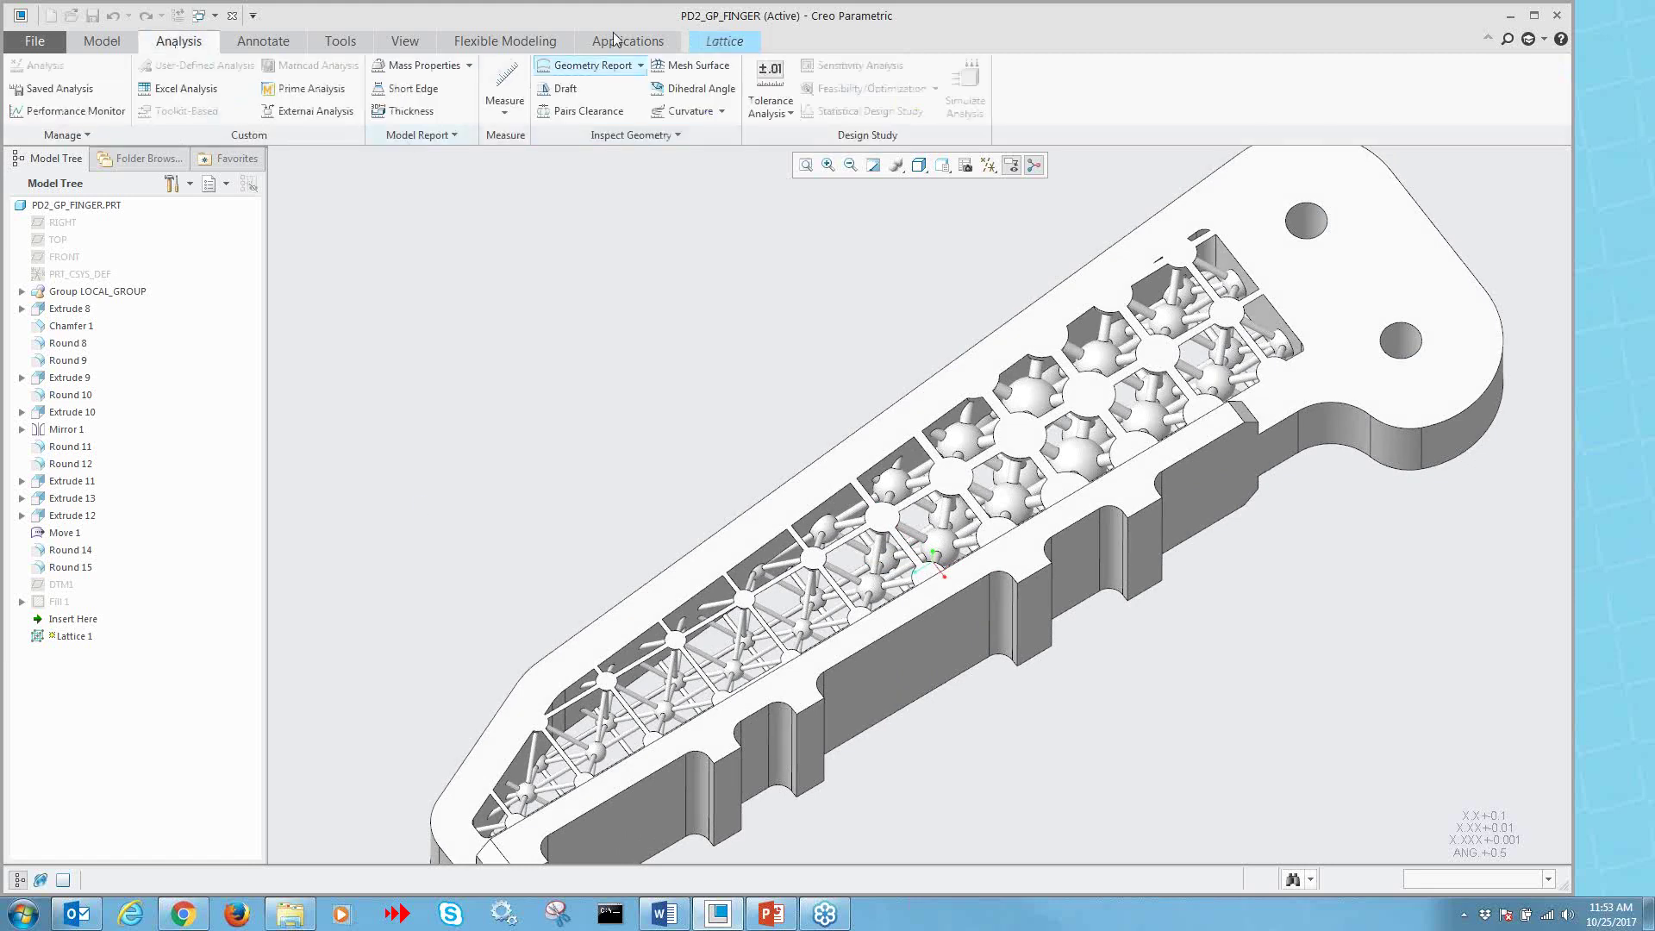
left_click(424, 67)
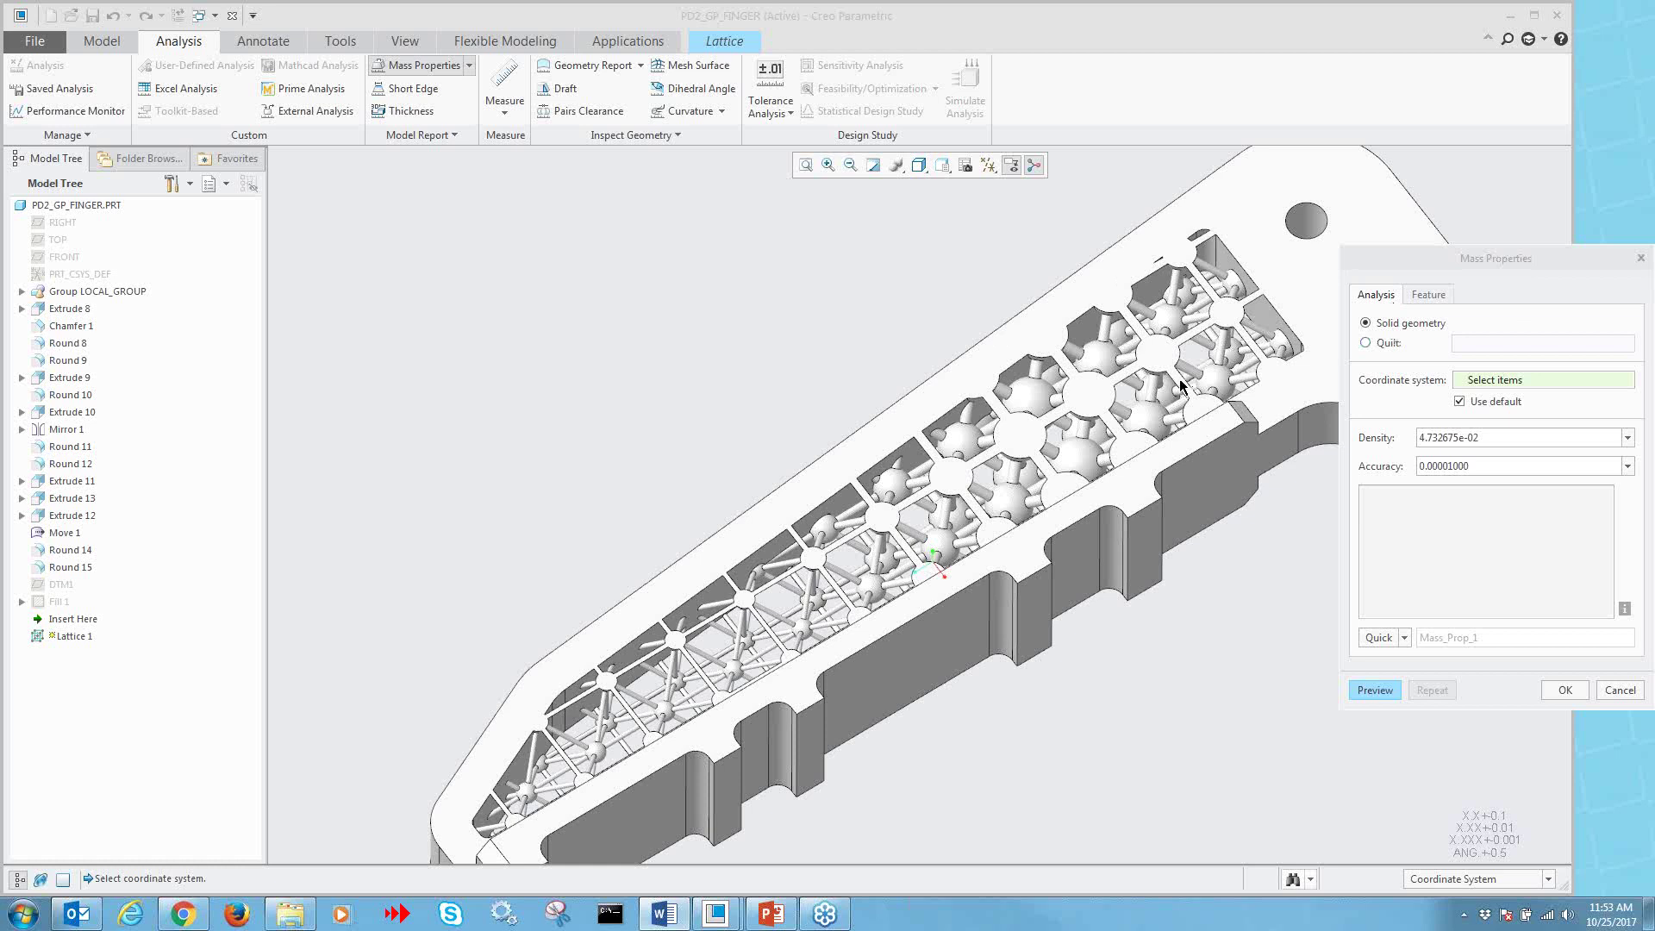
left_click(1382, 692)
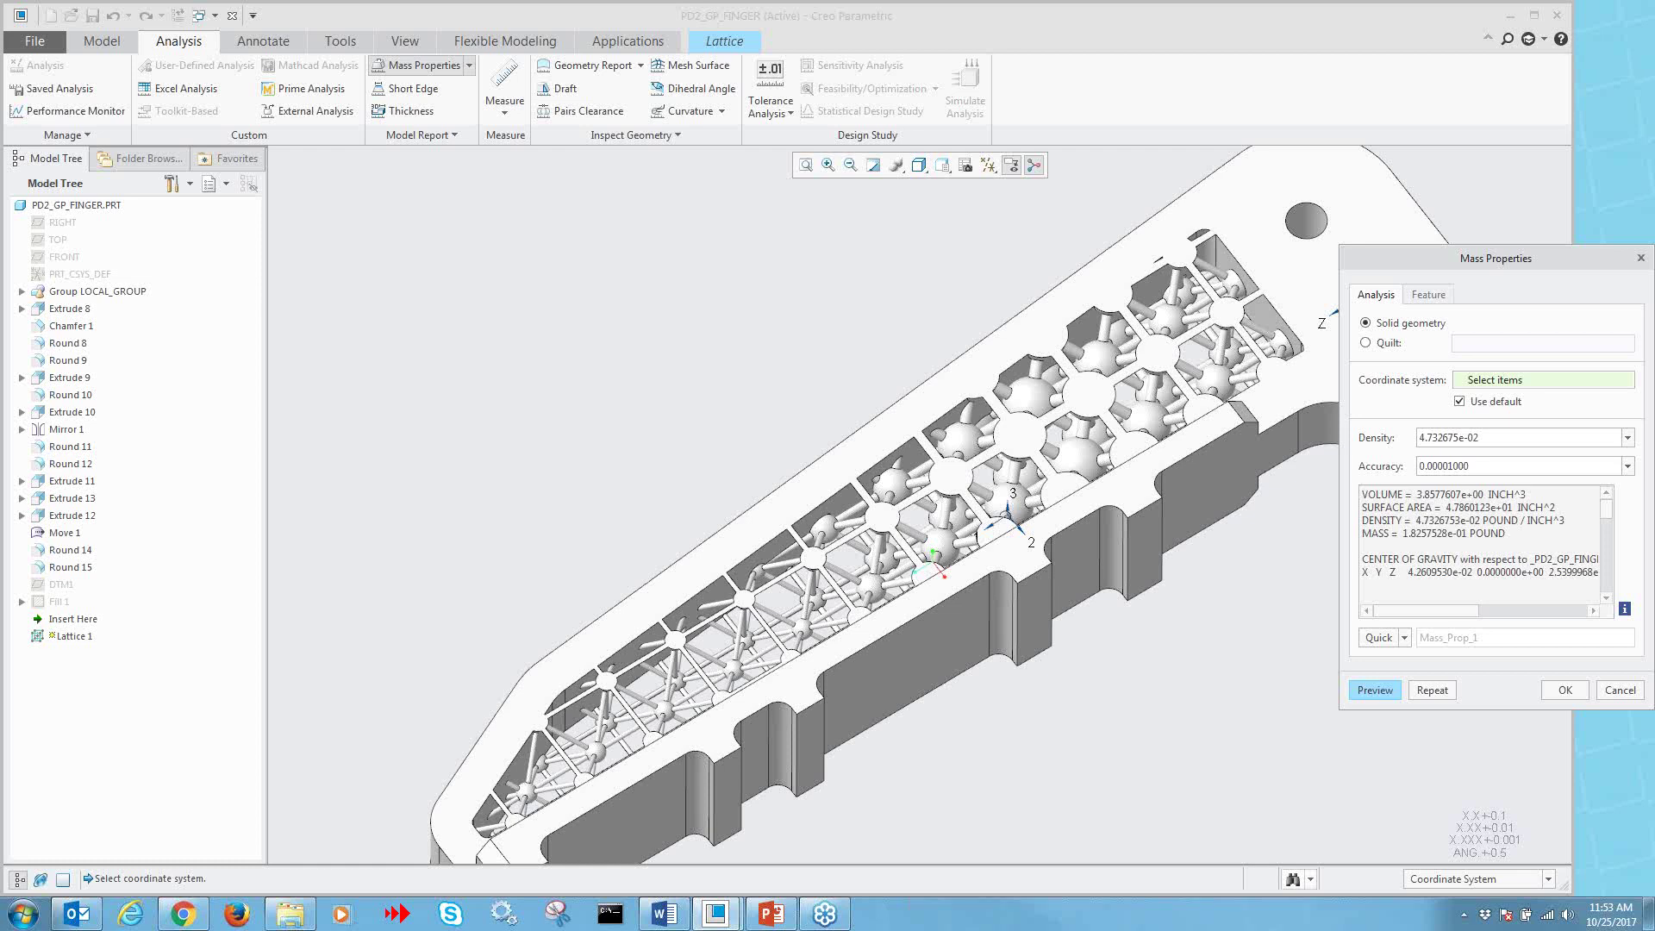
key("alt+Tab")
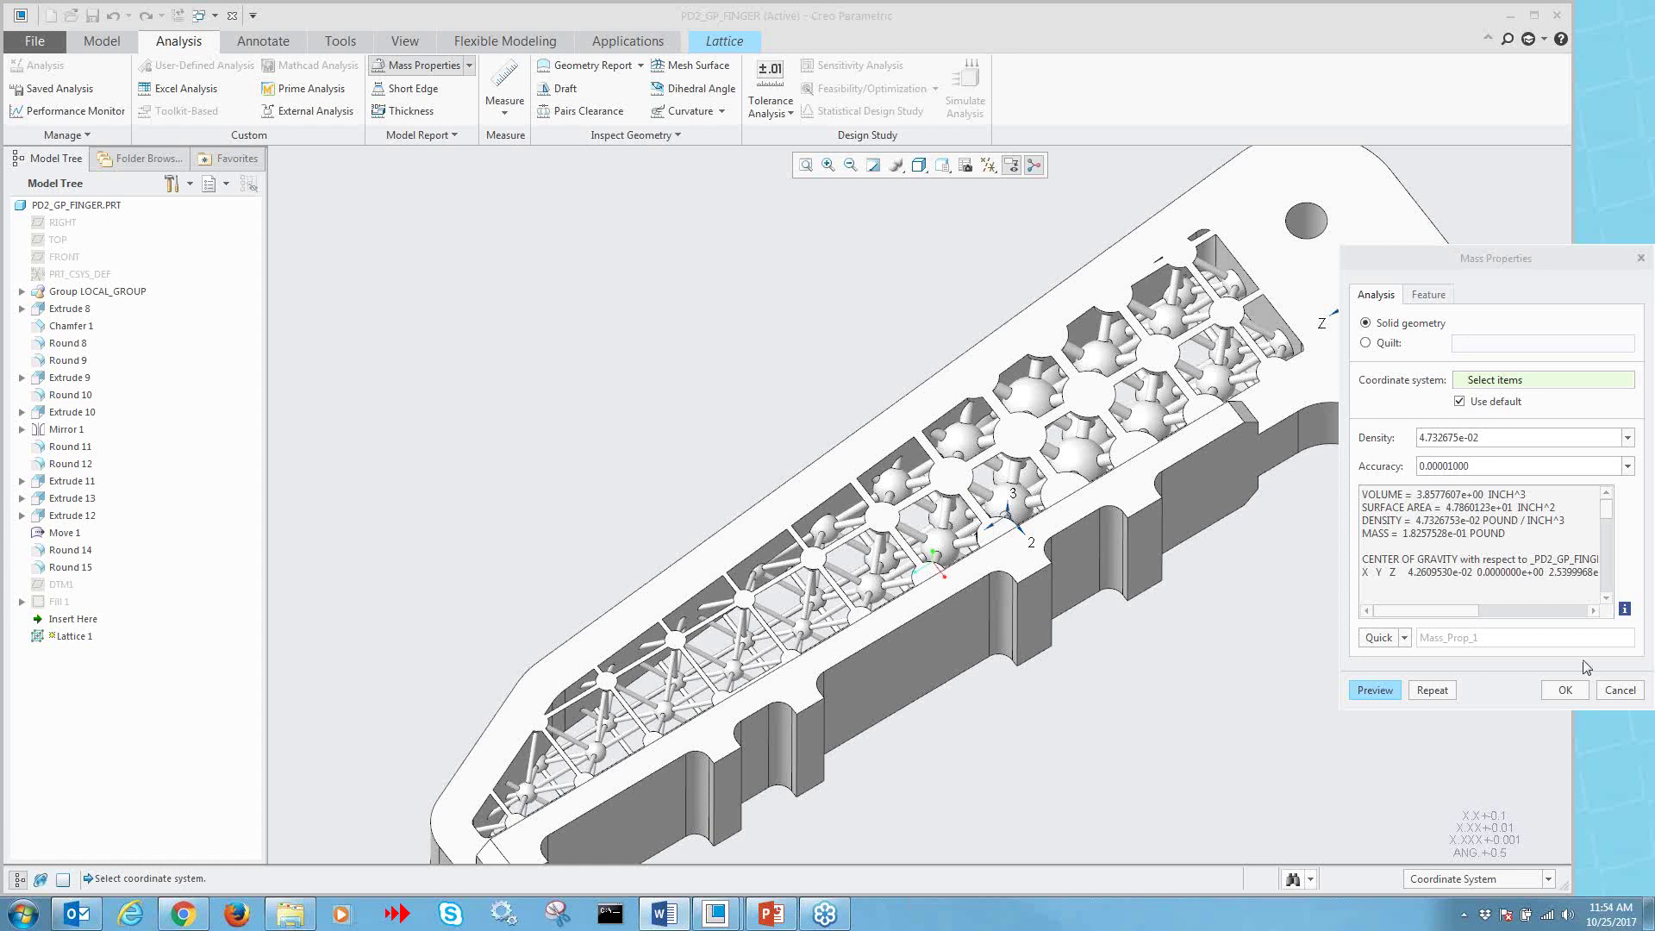
left_click(1567, 691)
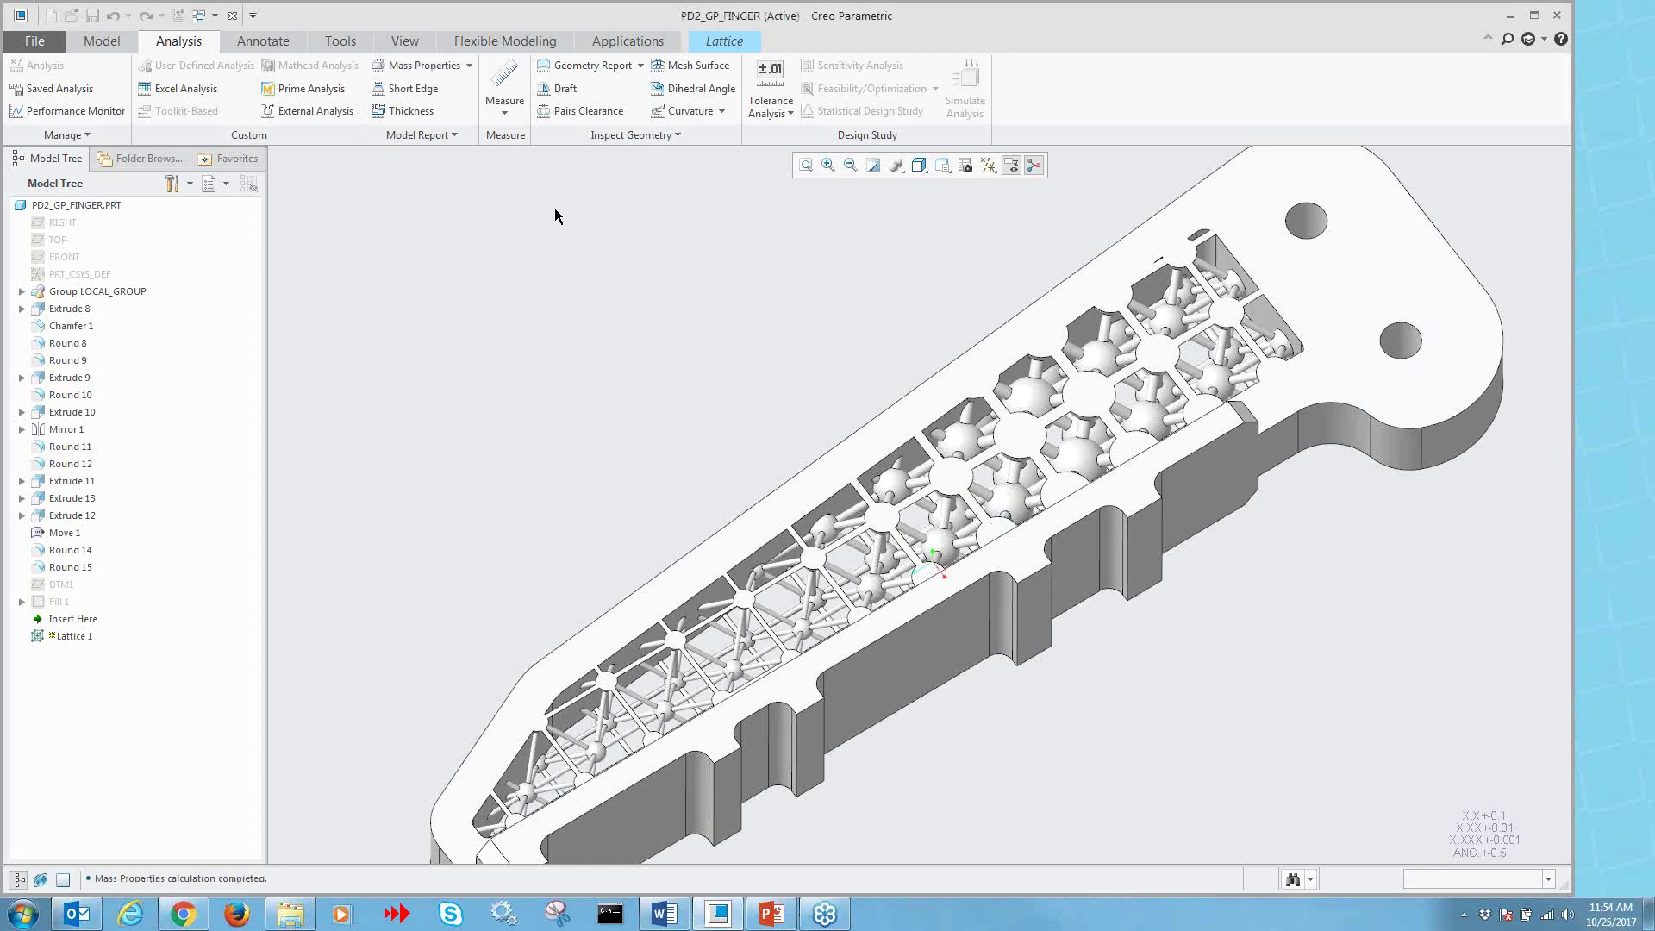
- Resume the lattice feature, change its representation from Full Geometry to Simplified, and complete it
left_click(731, 44)
left_click(729, 89)
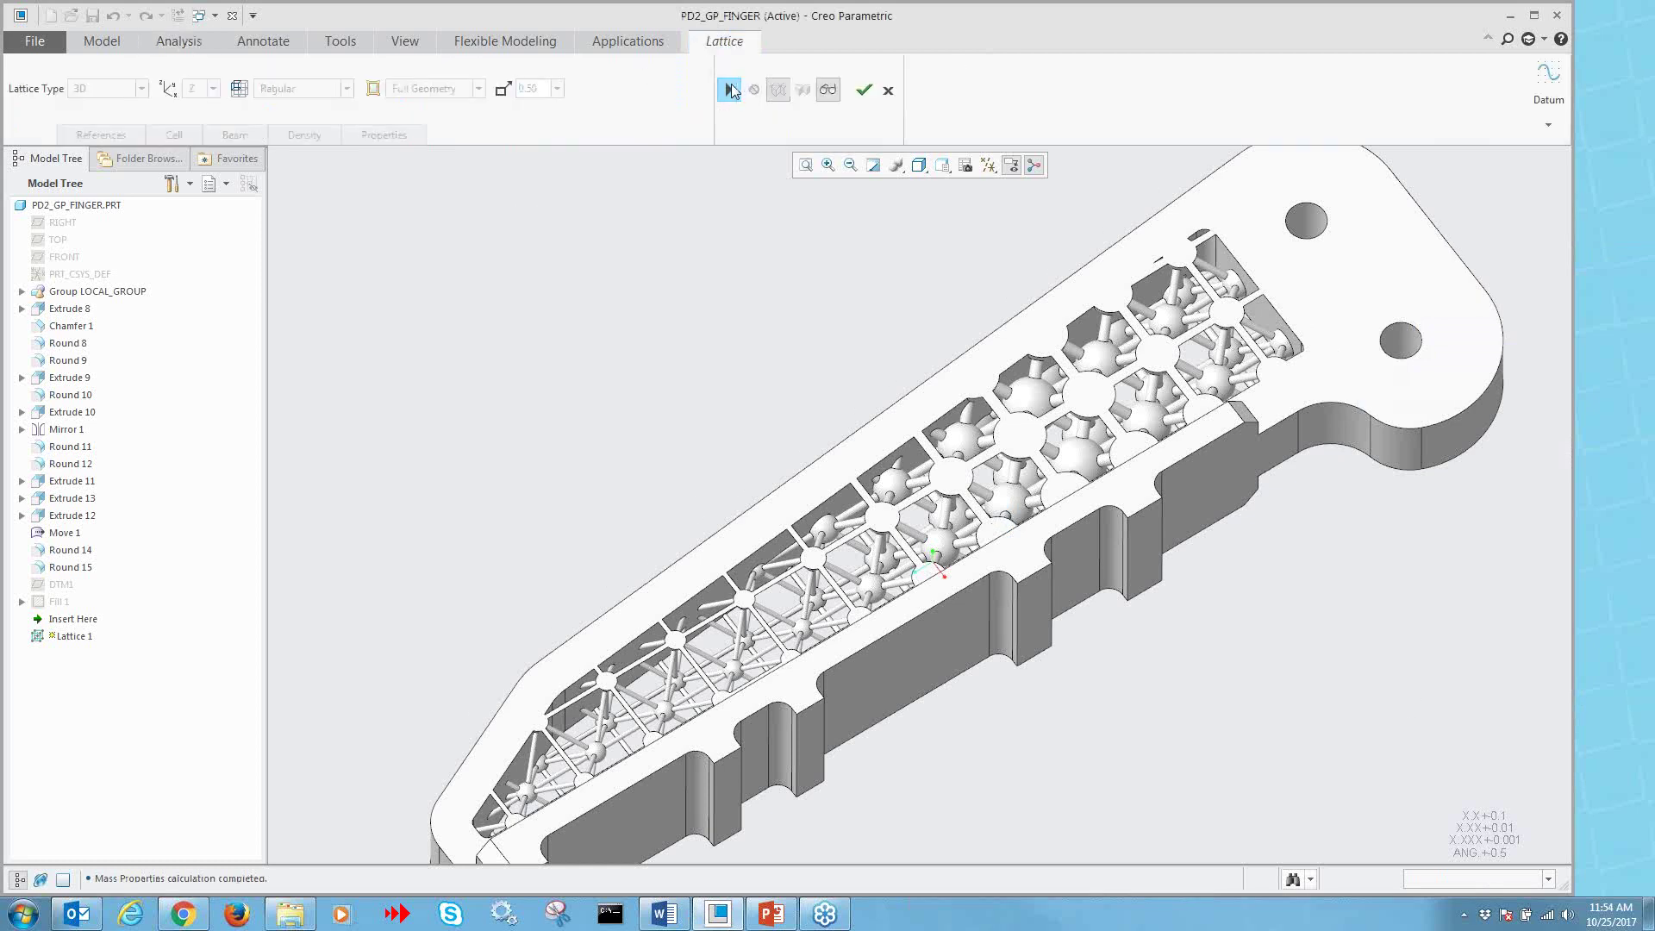
middle_click_drag(753, 410, 752, 372)
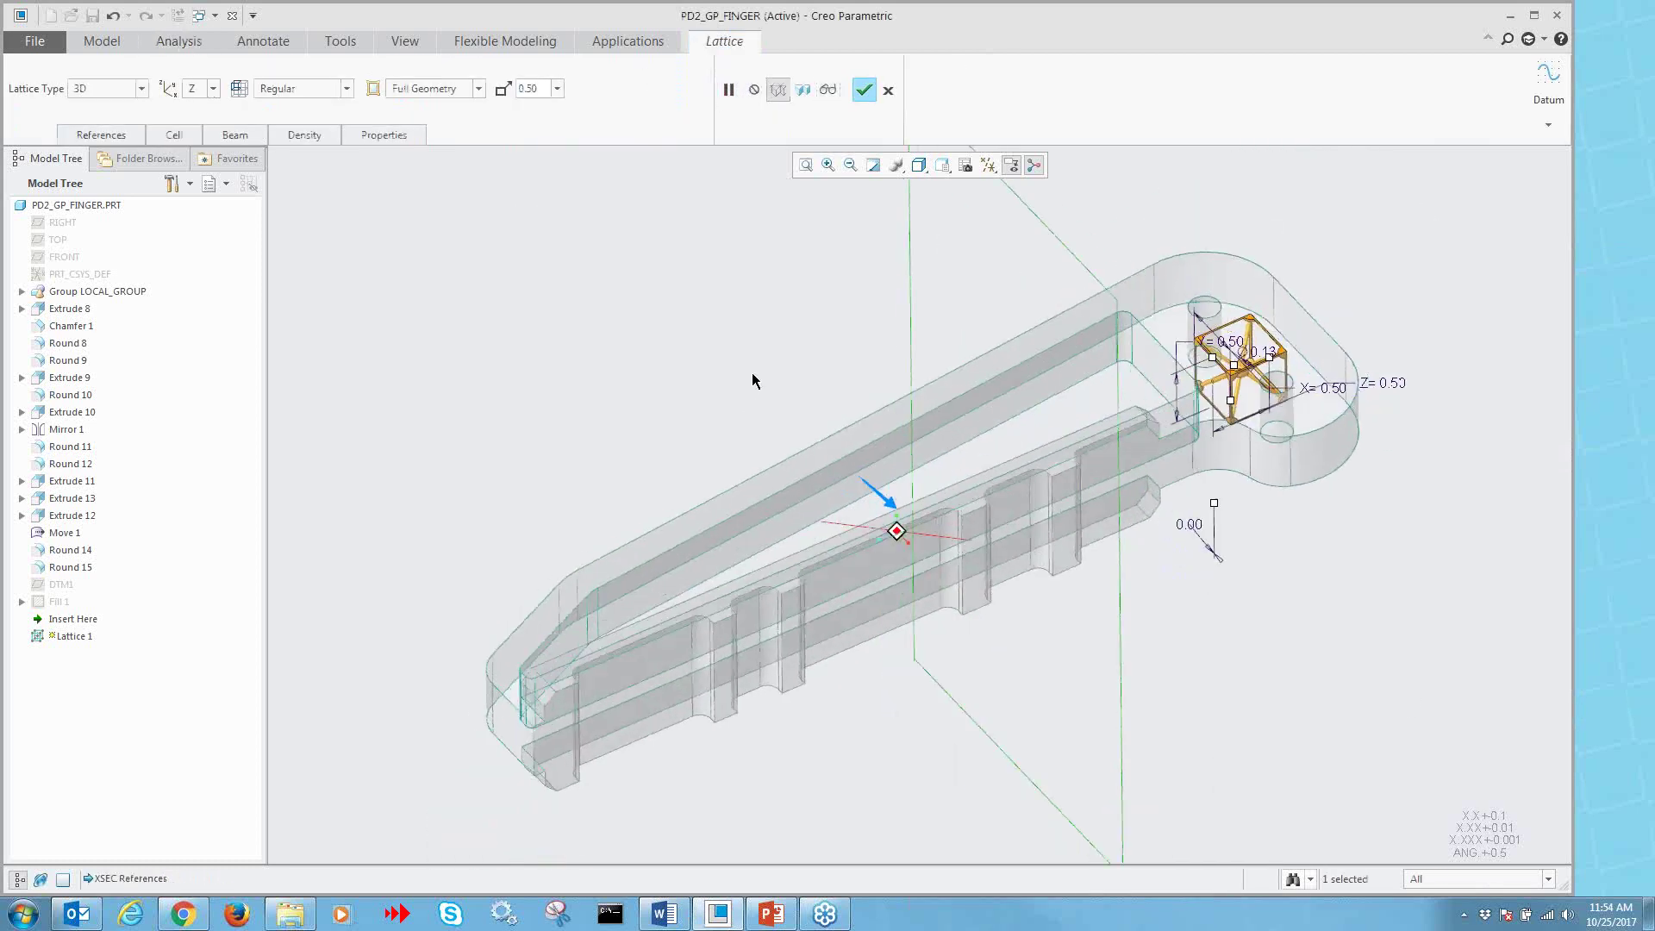
left_click(478, 89)
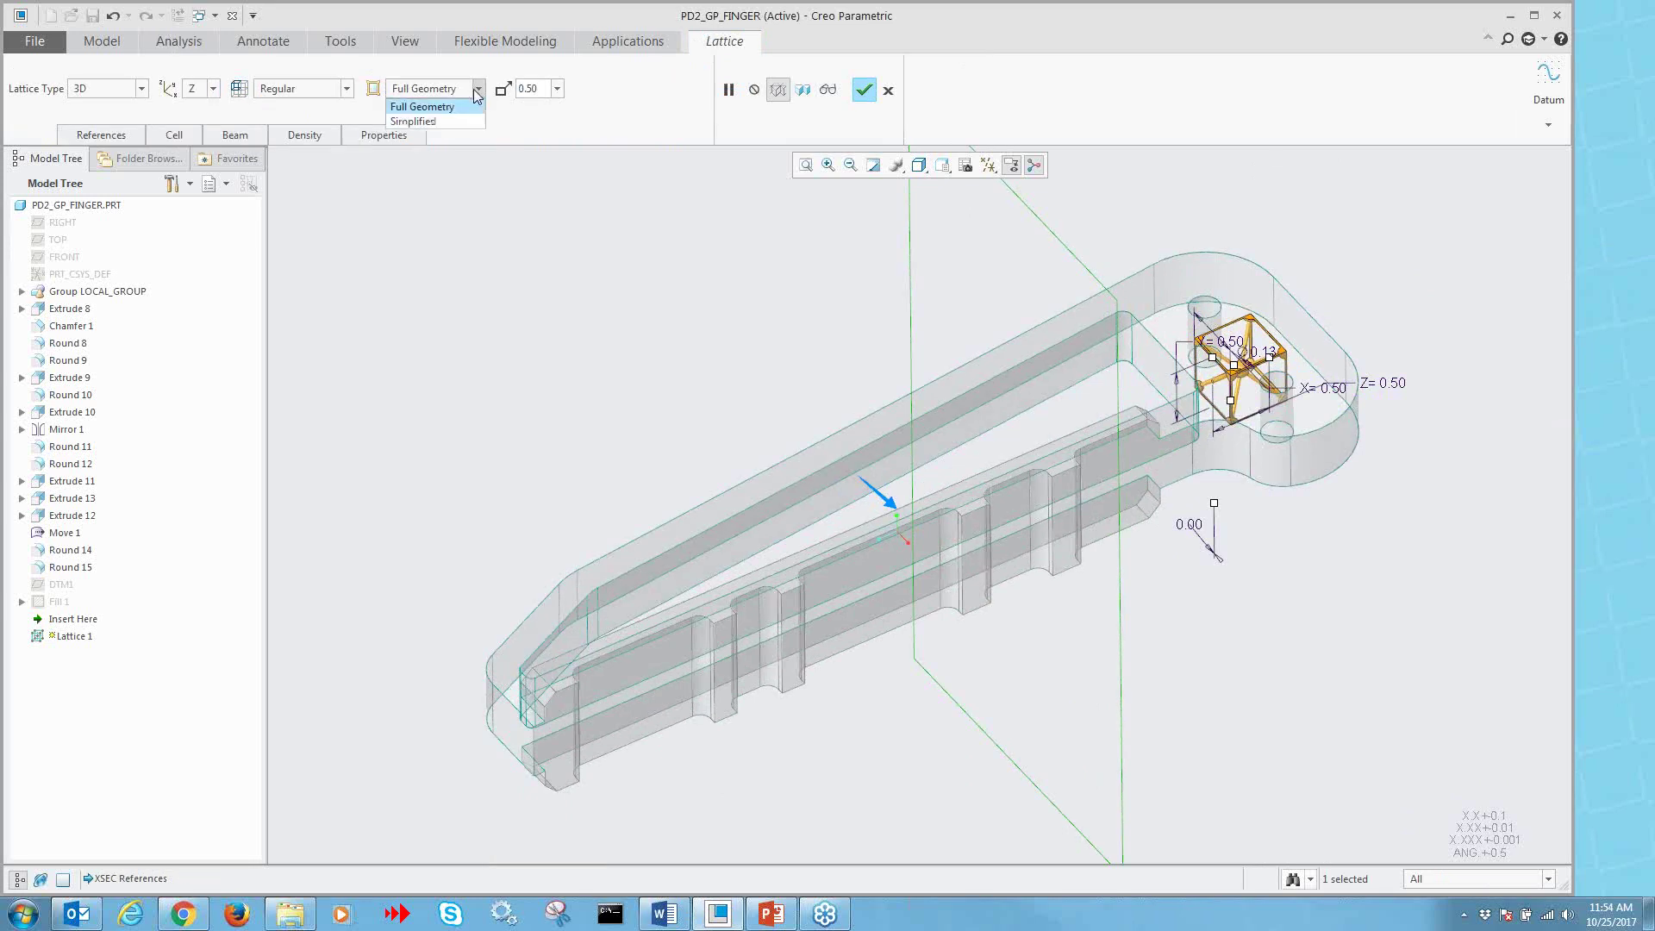
left_click(428, 122)
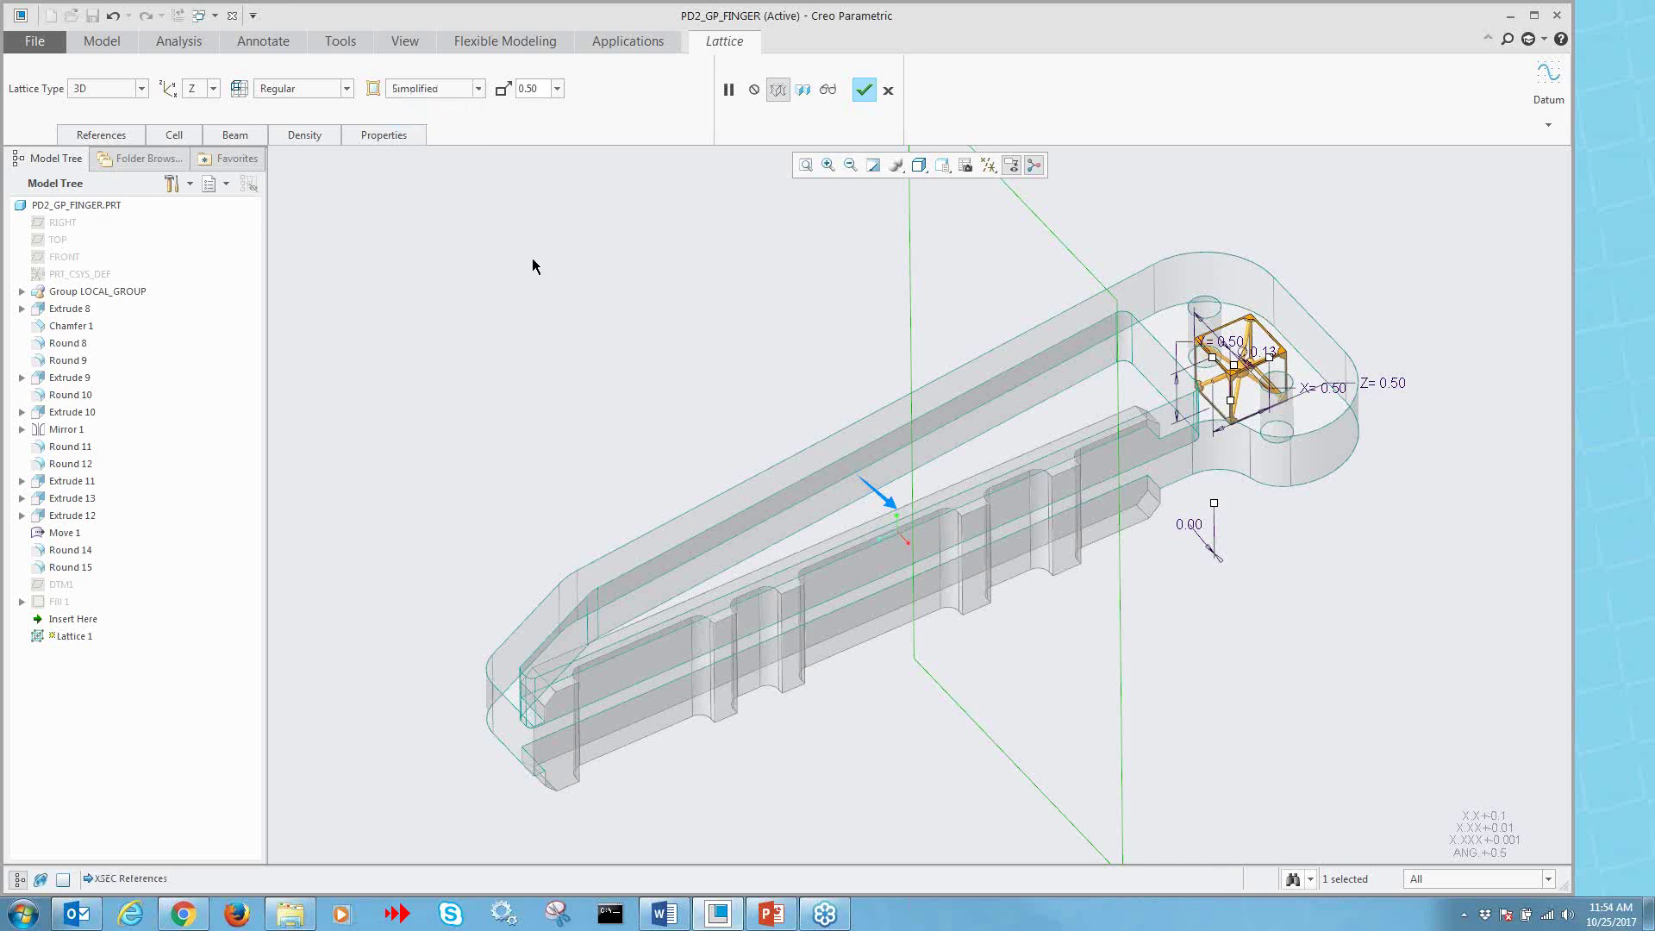
left_click(863, 90)
scroll(842, 362, "up", 5)
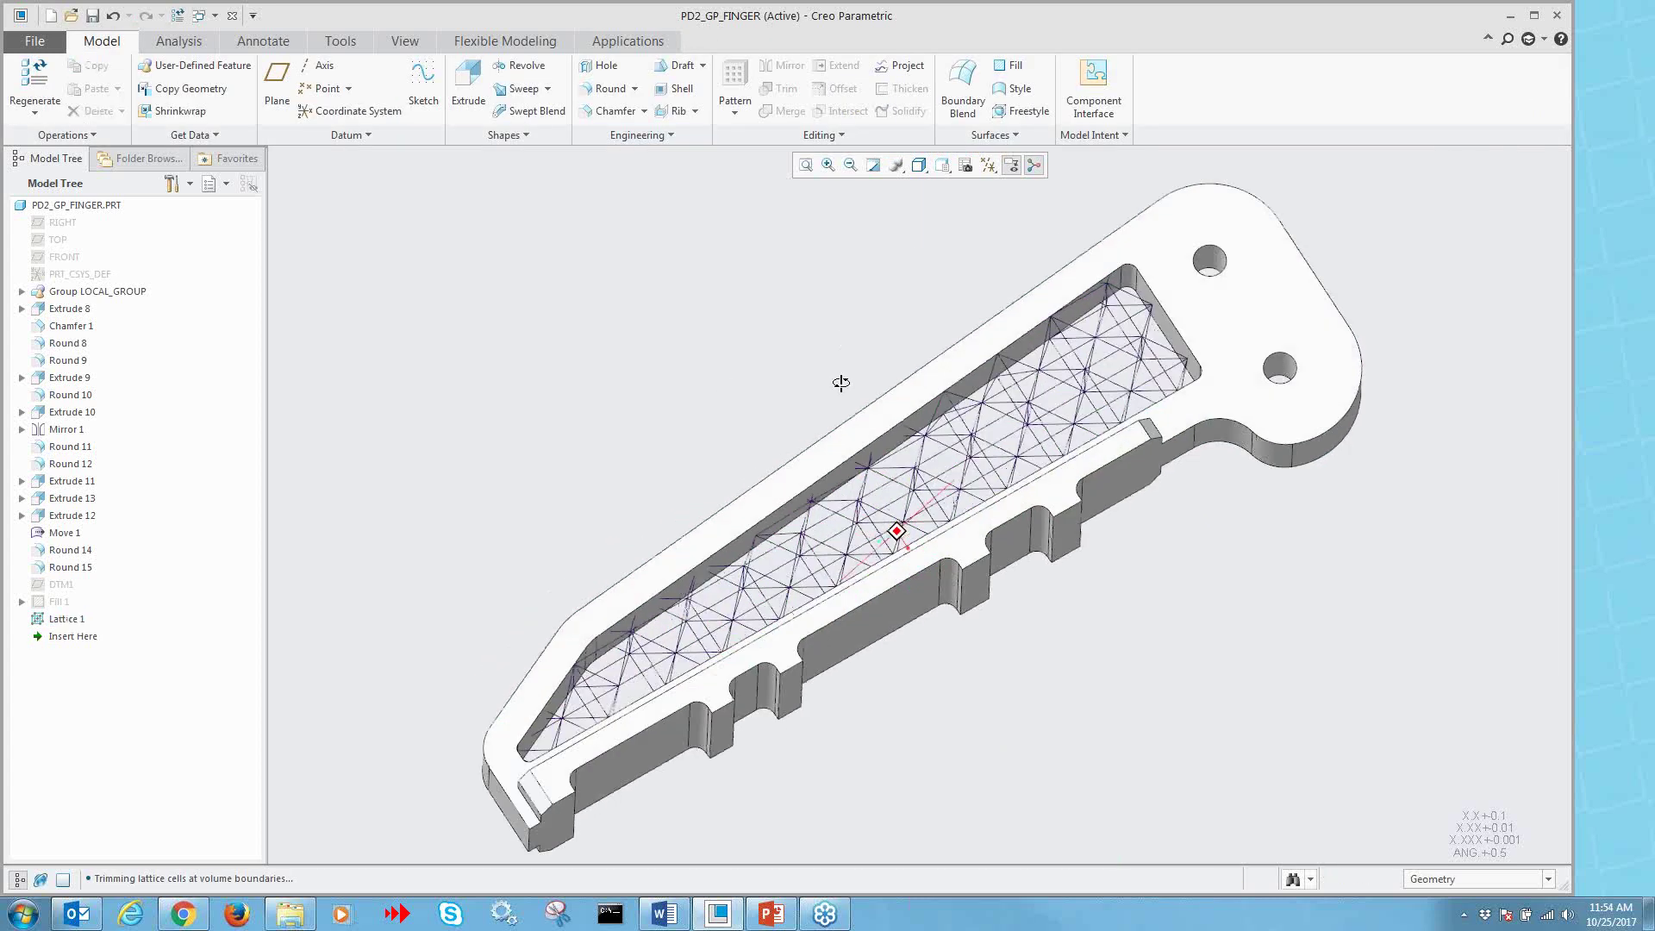
mouse_move(776, 359)
middle_mouse_down()
mouse_move(779, 314)
mouse_move(765, 347)
middle_mouse_up()
key("ctrl+d")
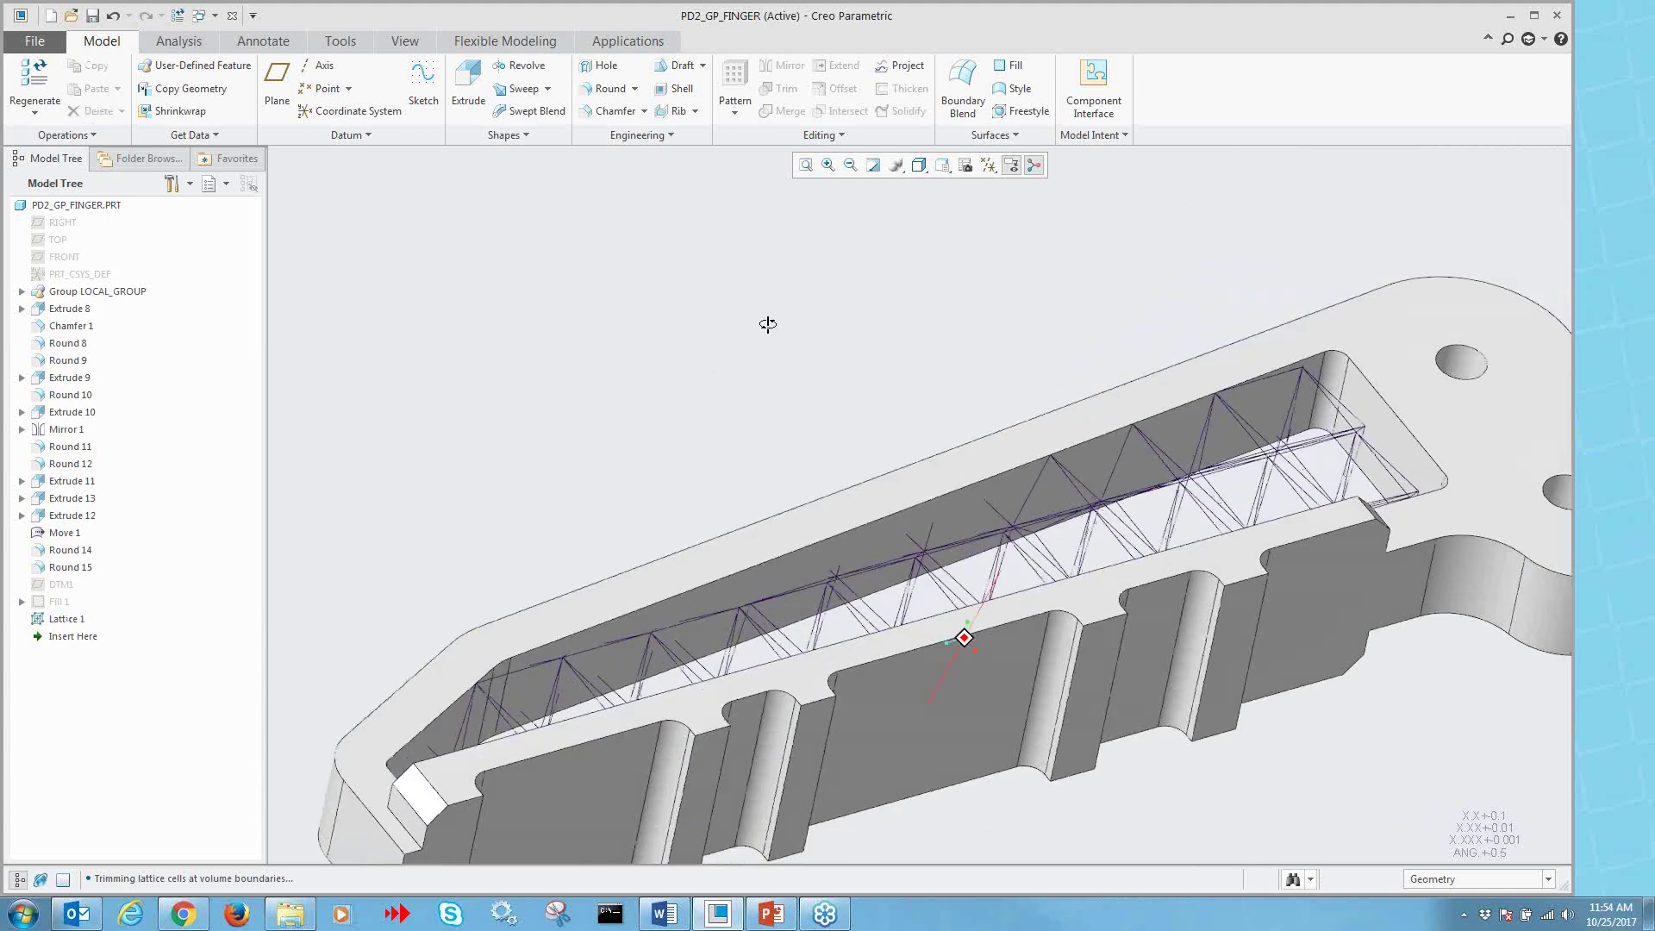
scroll(772, 332, "up", 2)
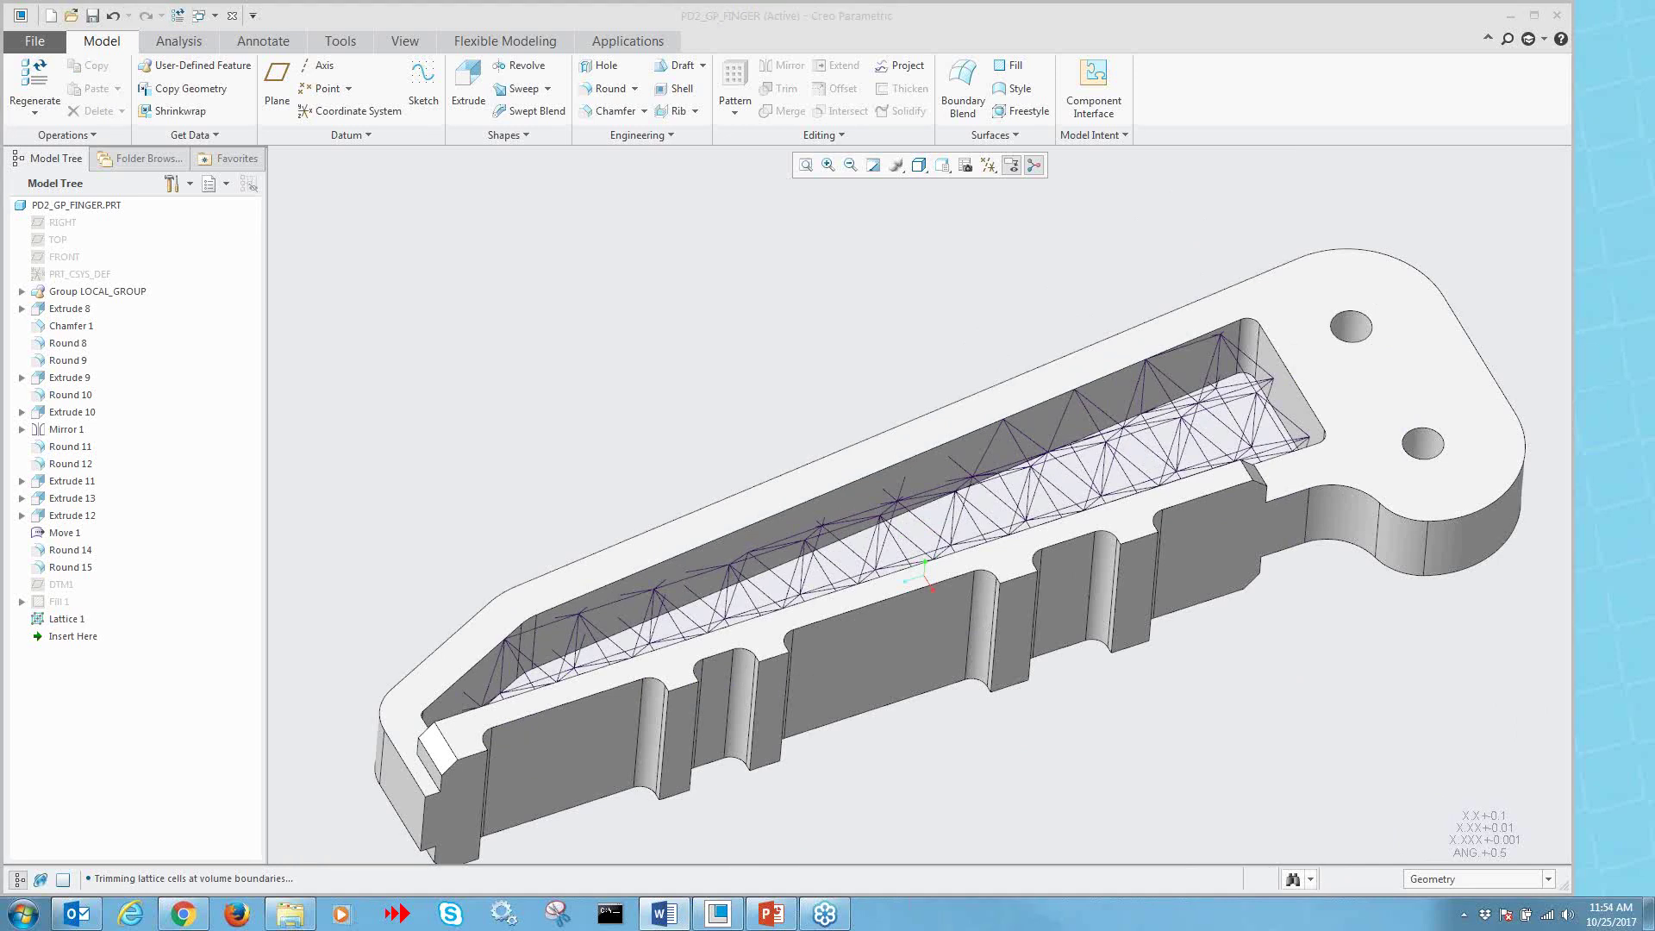
- Assign PEEK from the Plastics folder of Standard-Materials_Granta-Design to the part and expand its Materials entry
left_click(1348, 669)
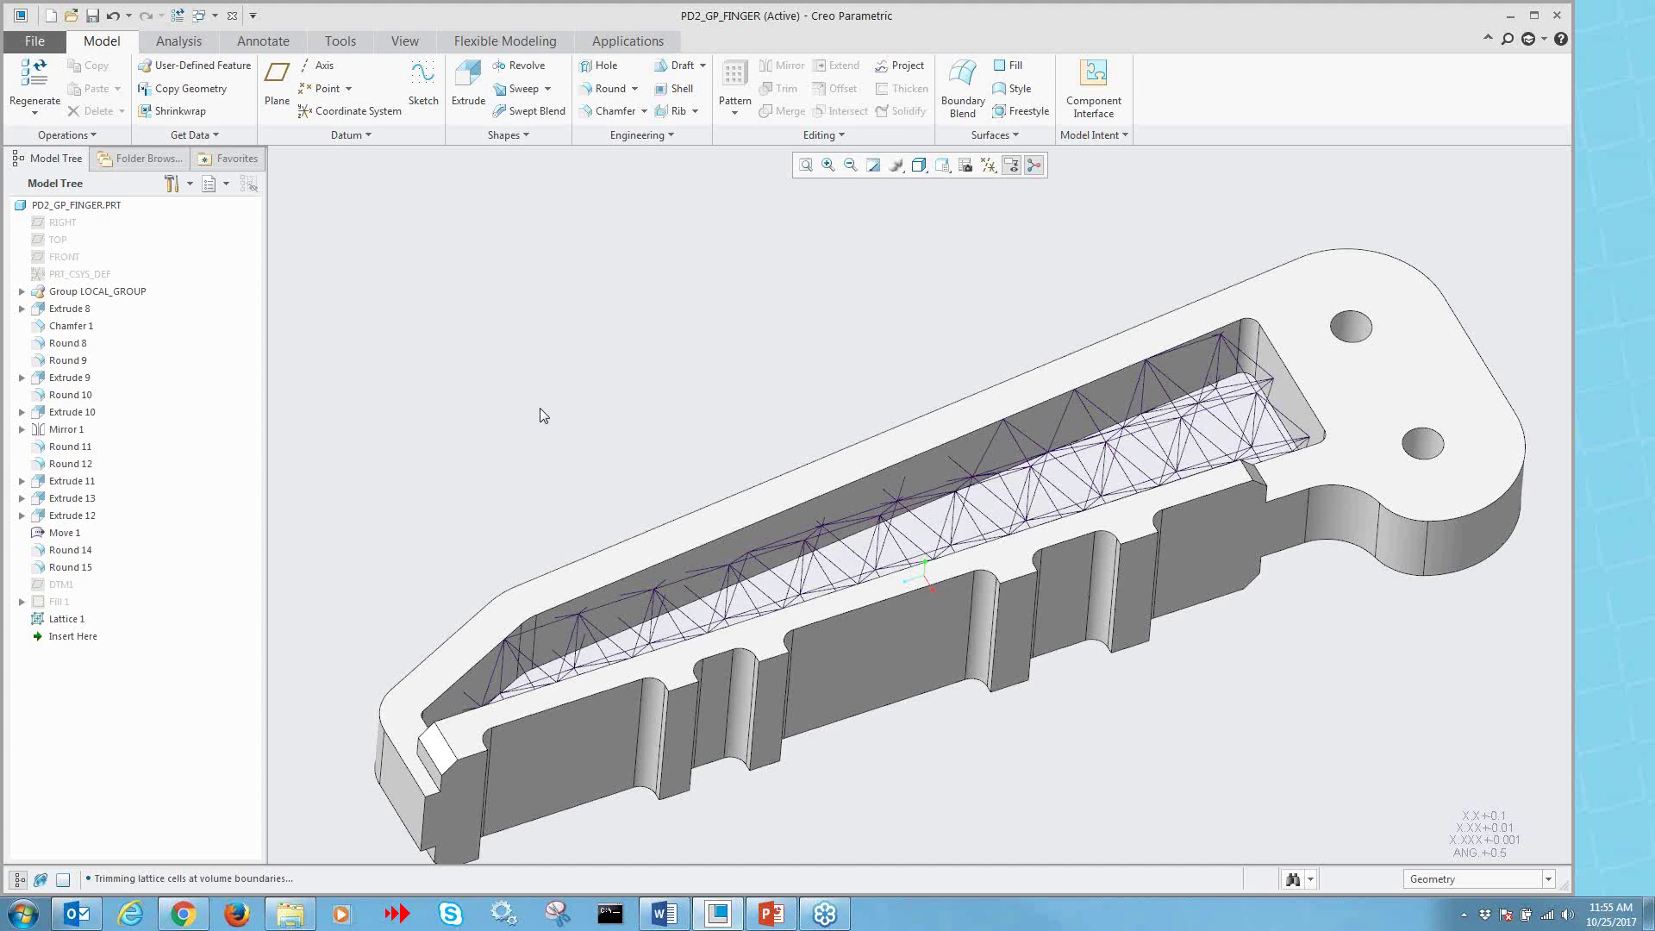
left_click(108, 209)
right_click(109, 211)
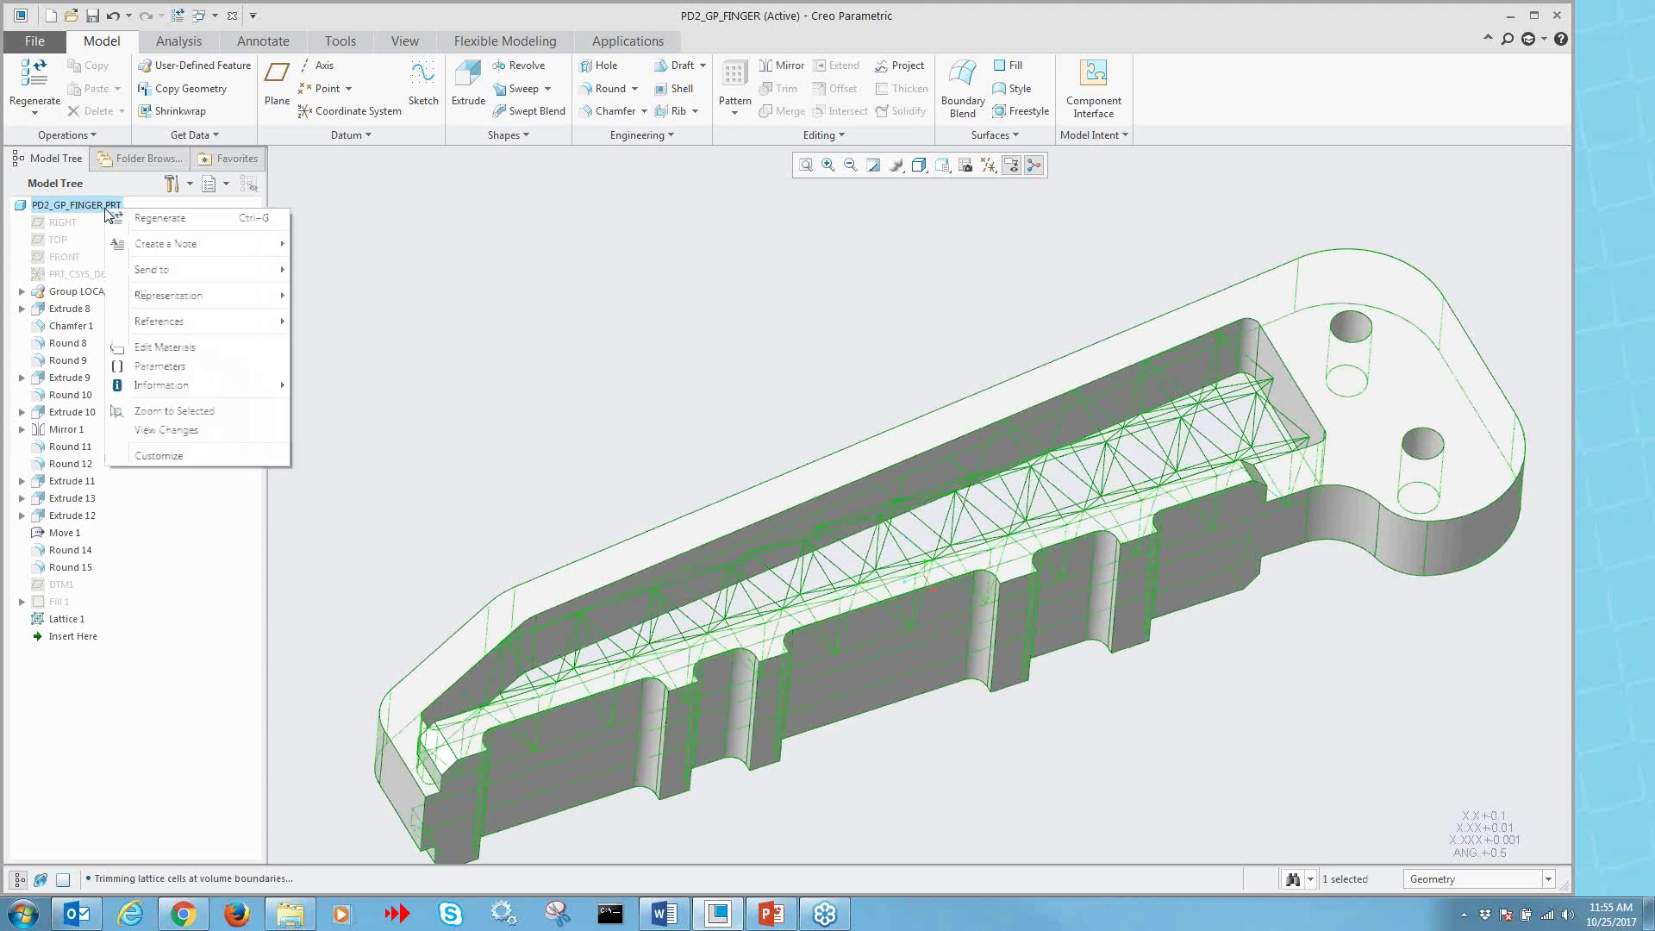
left_click(195, 349)
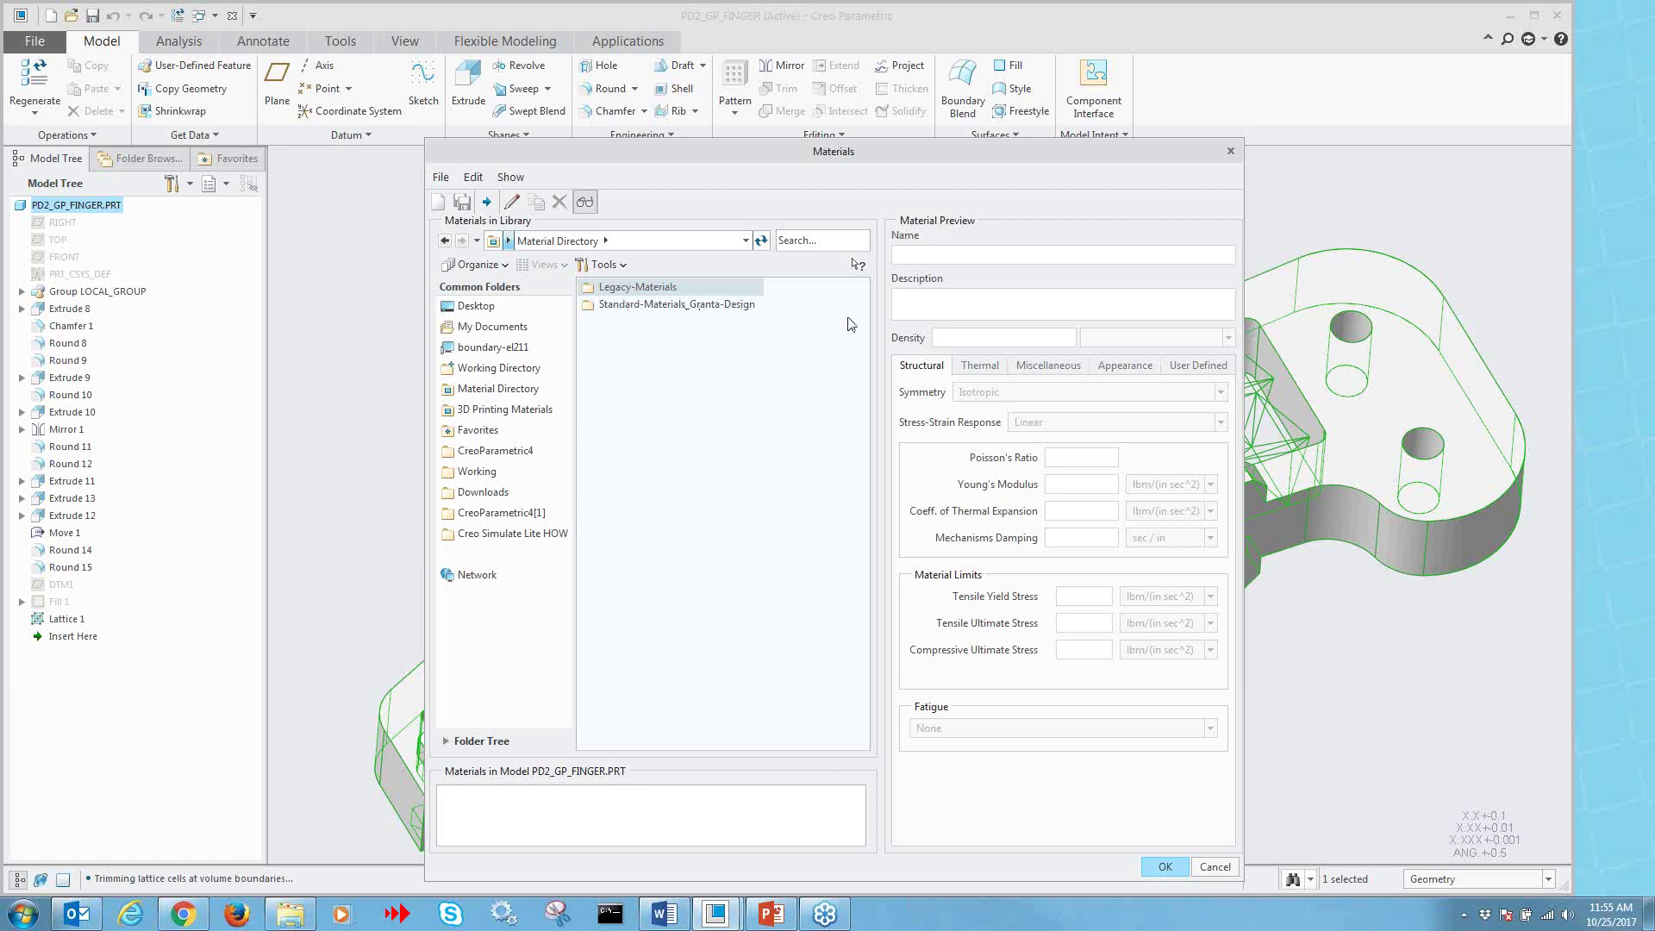
double_click(738, 308)
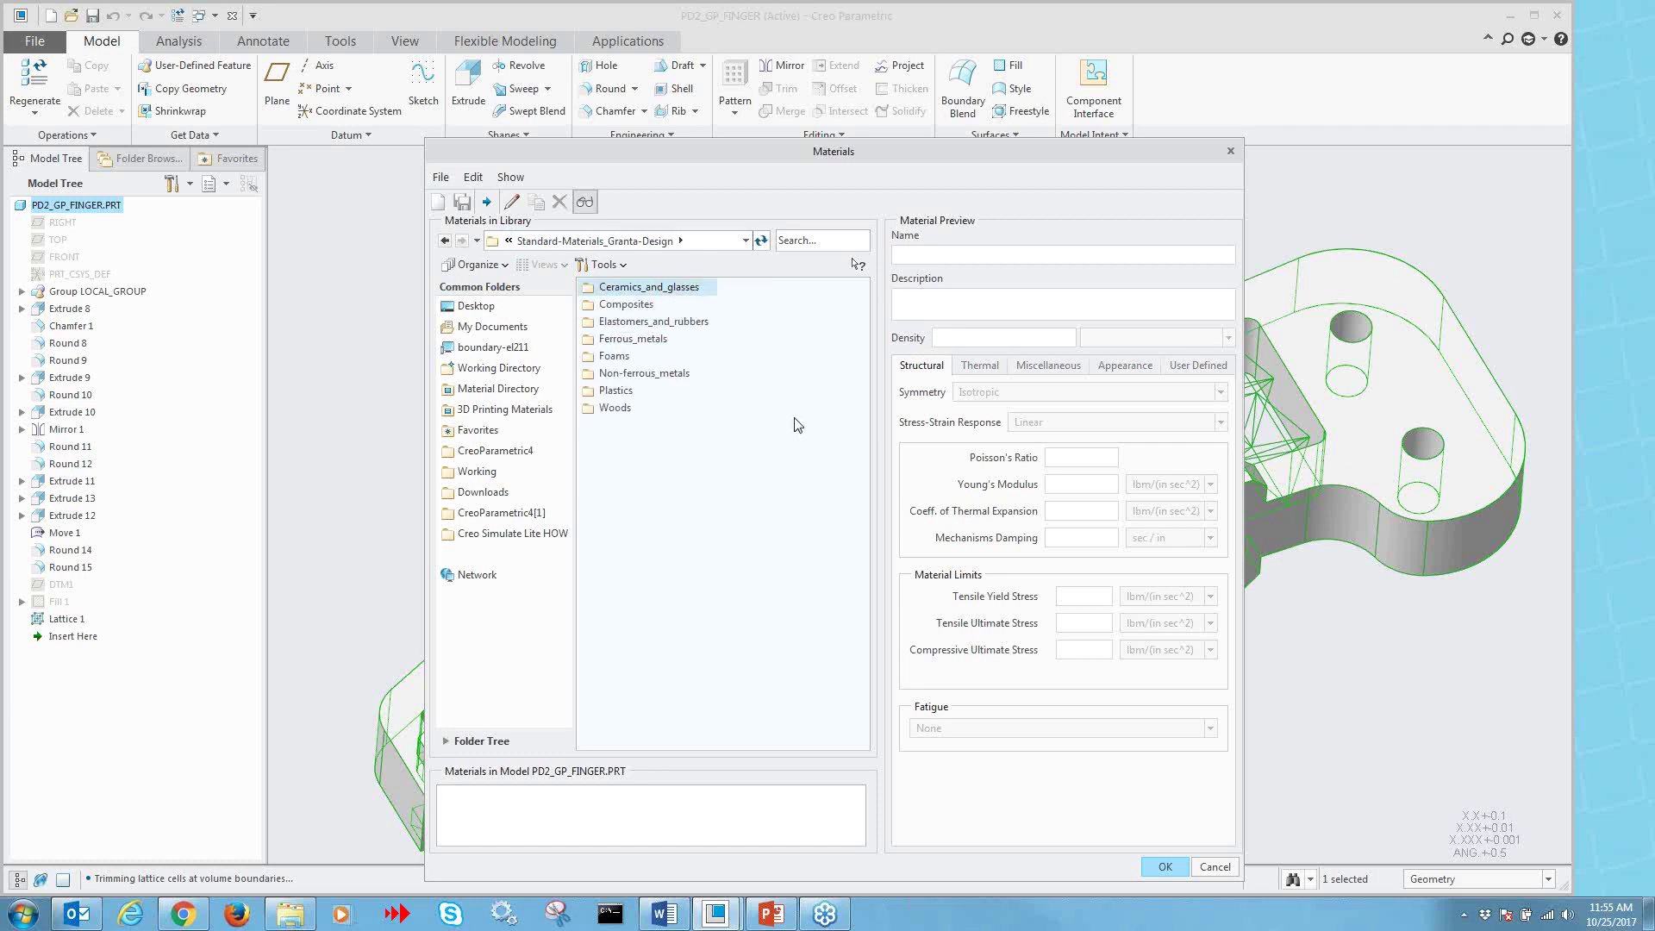
double_click(651, 389)
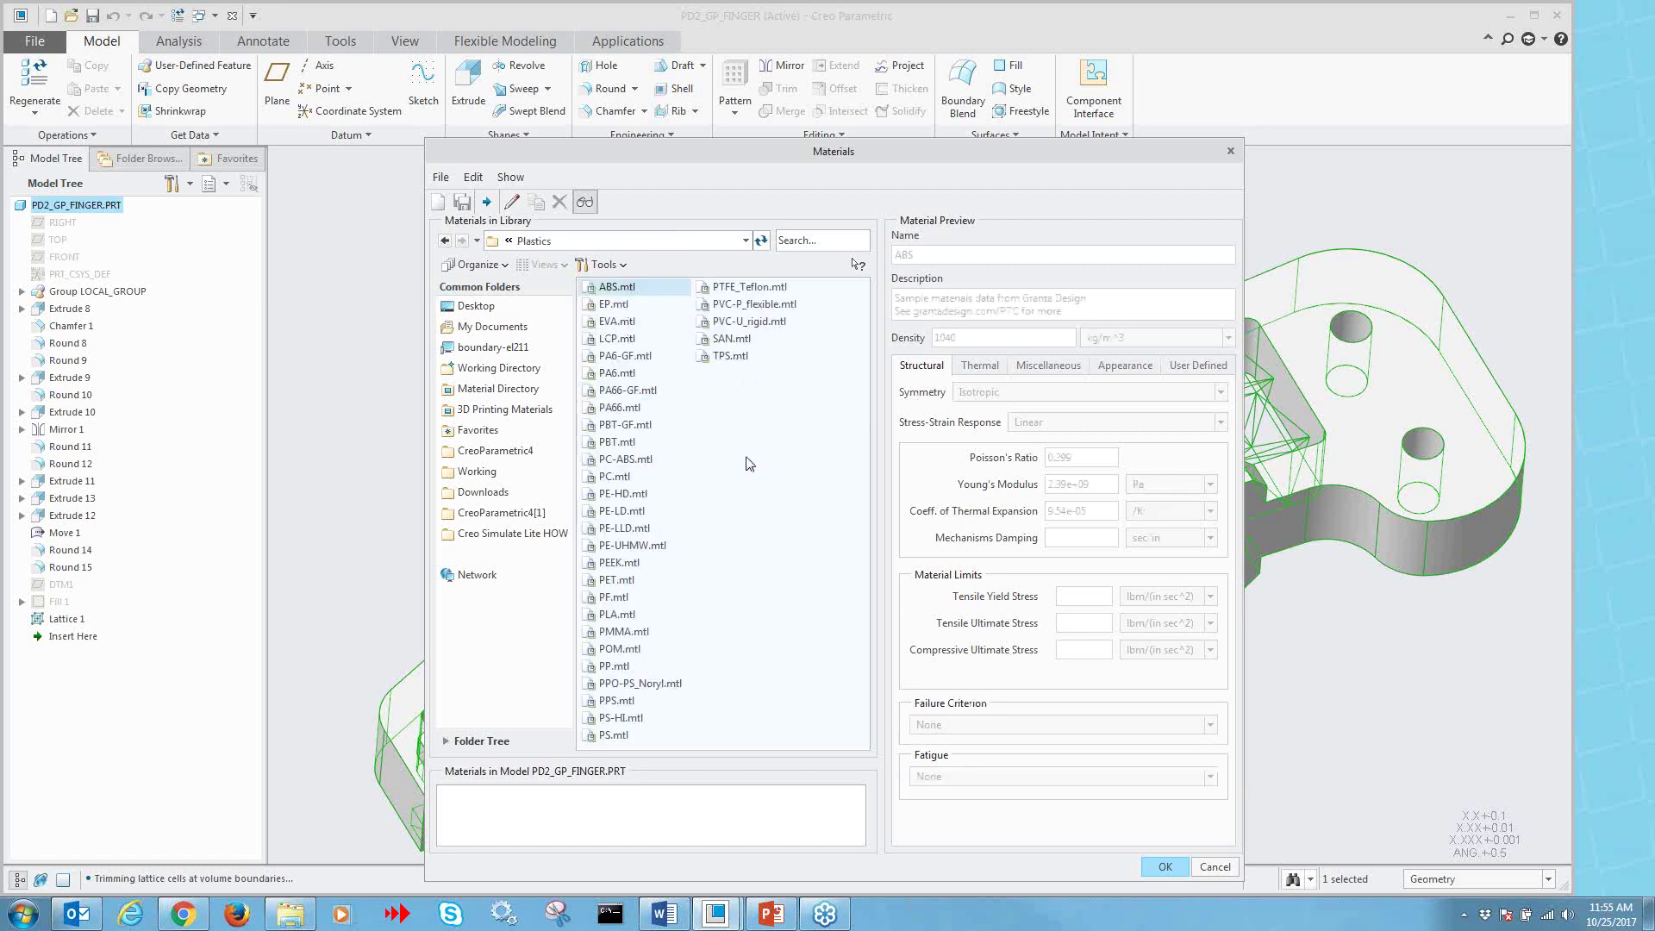
double_click(636, 565)
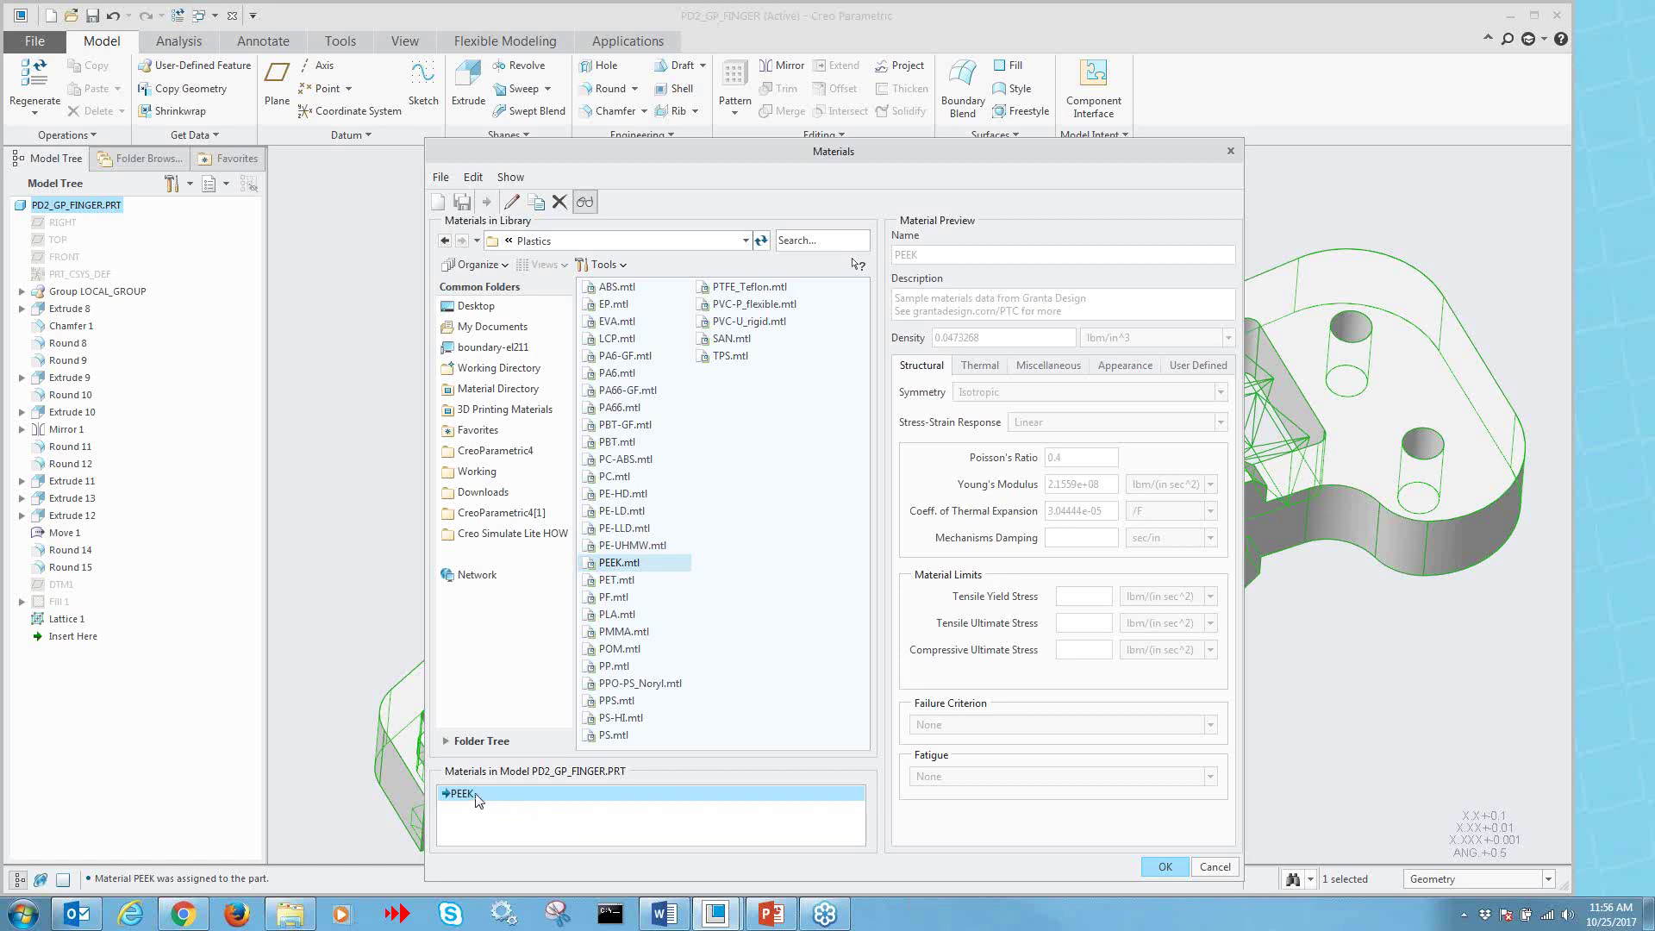
left_click(1164, 866)
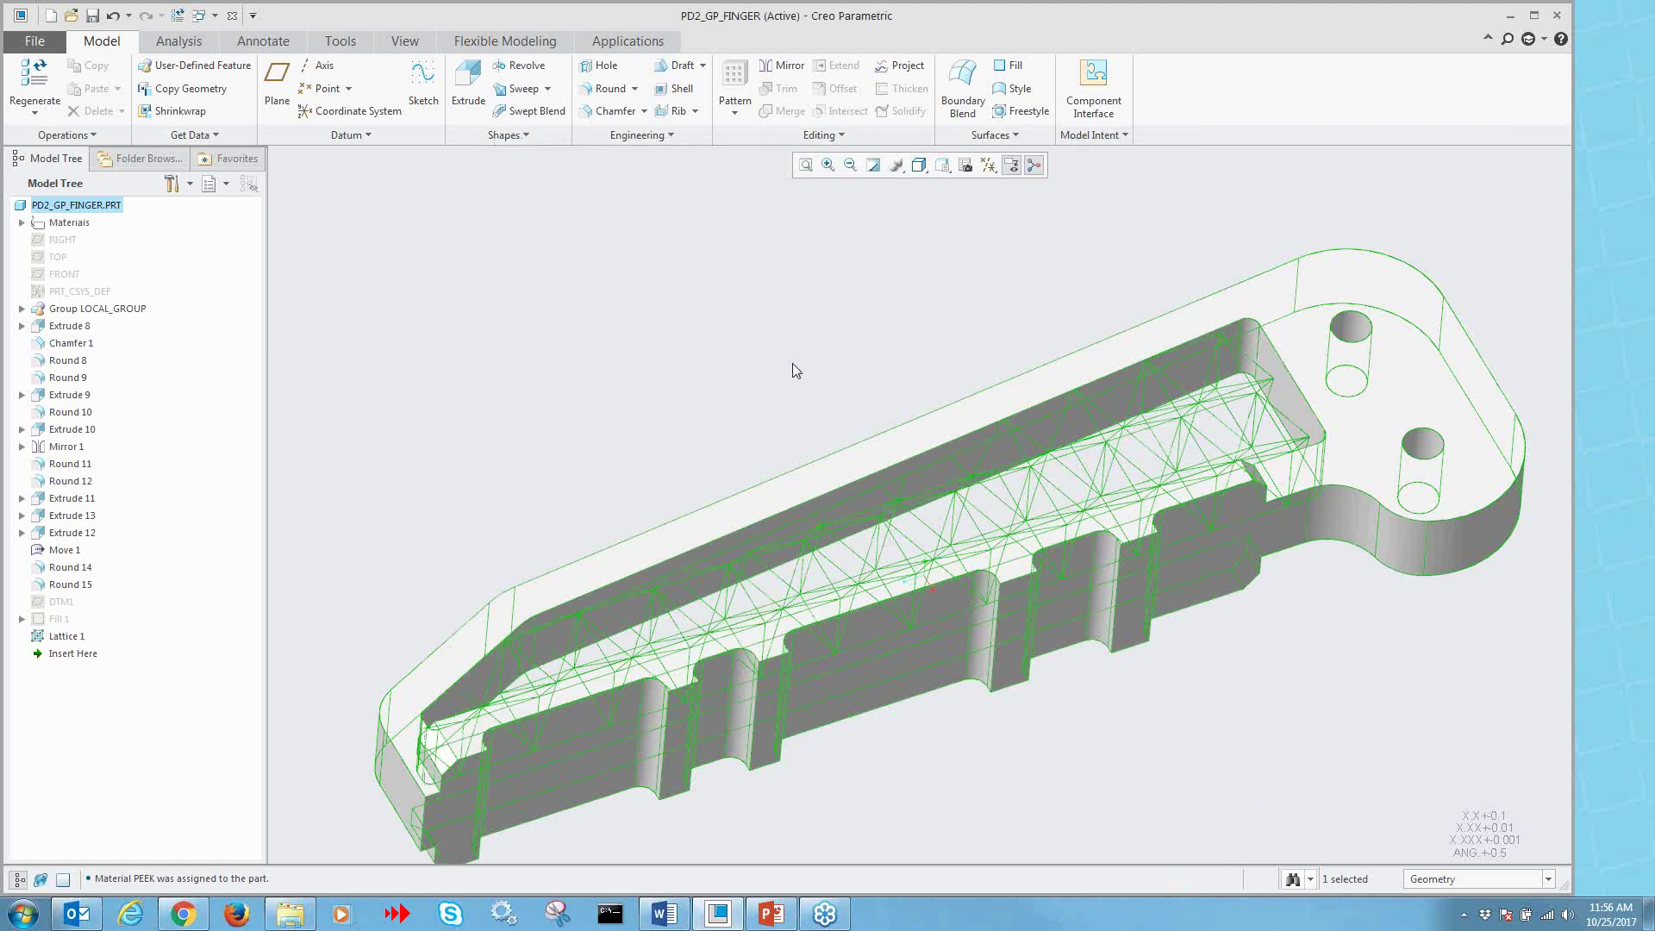
left_click(849, 329)
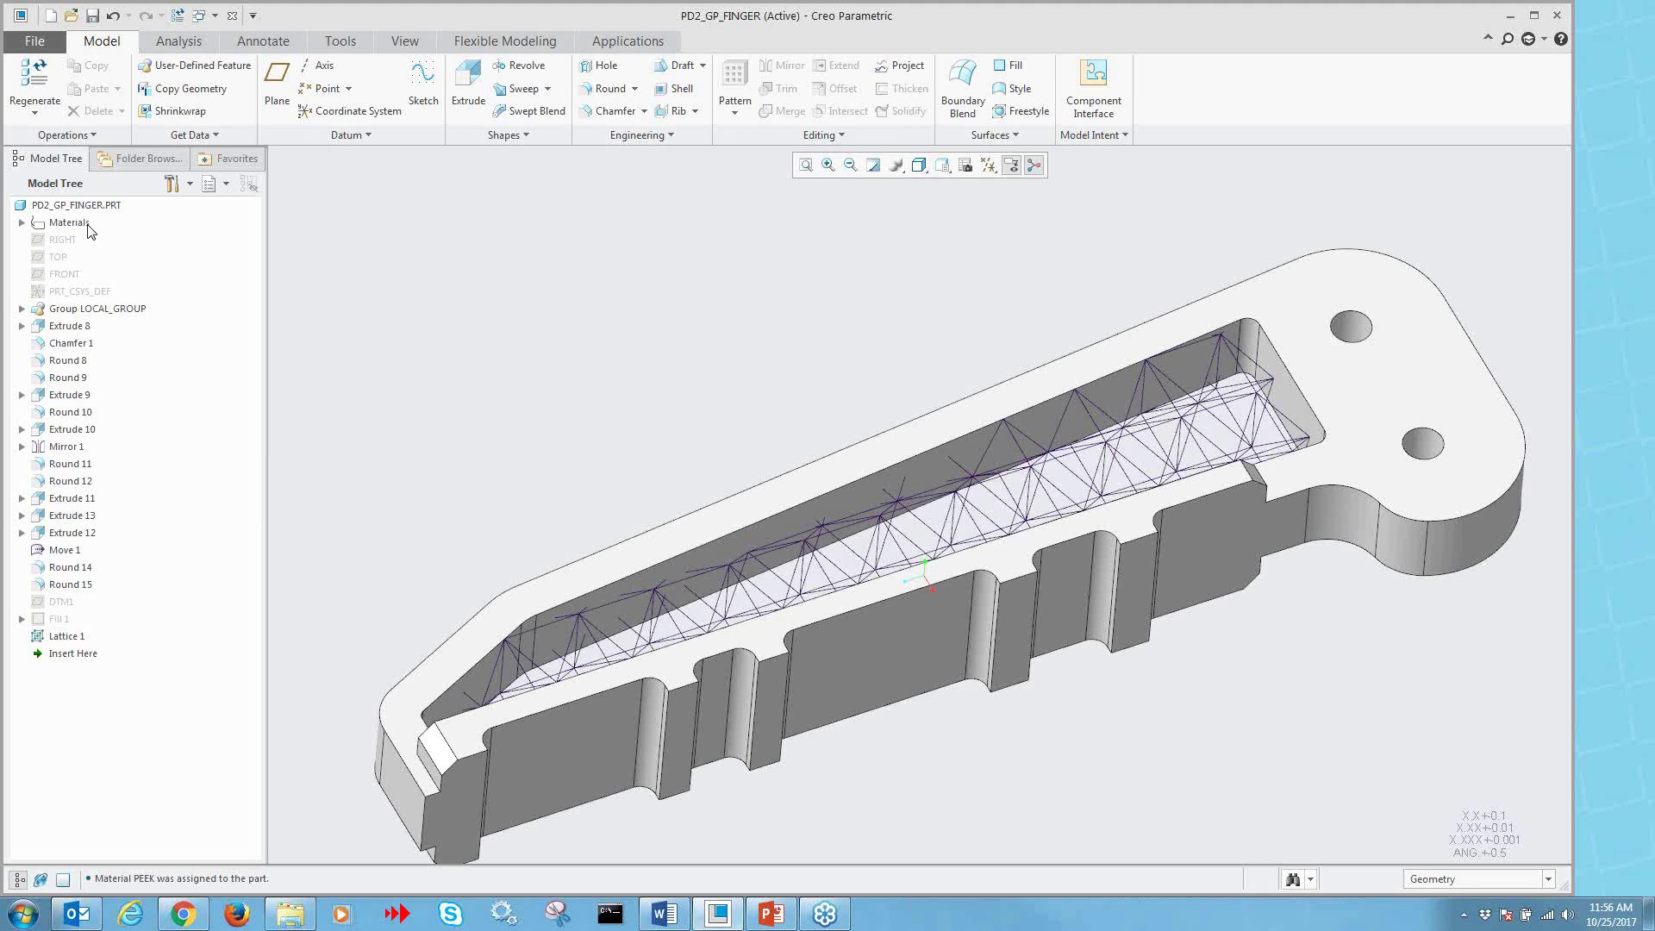
left_click(22, 222)
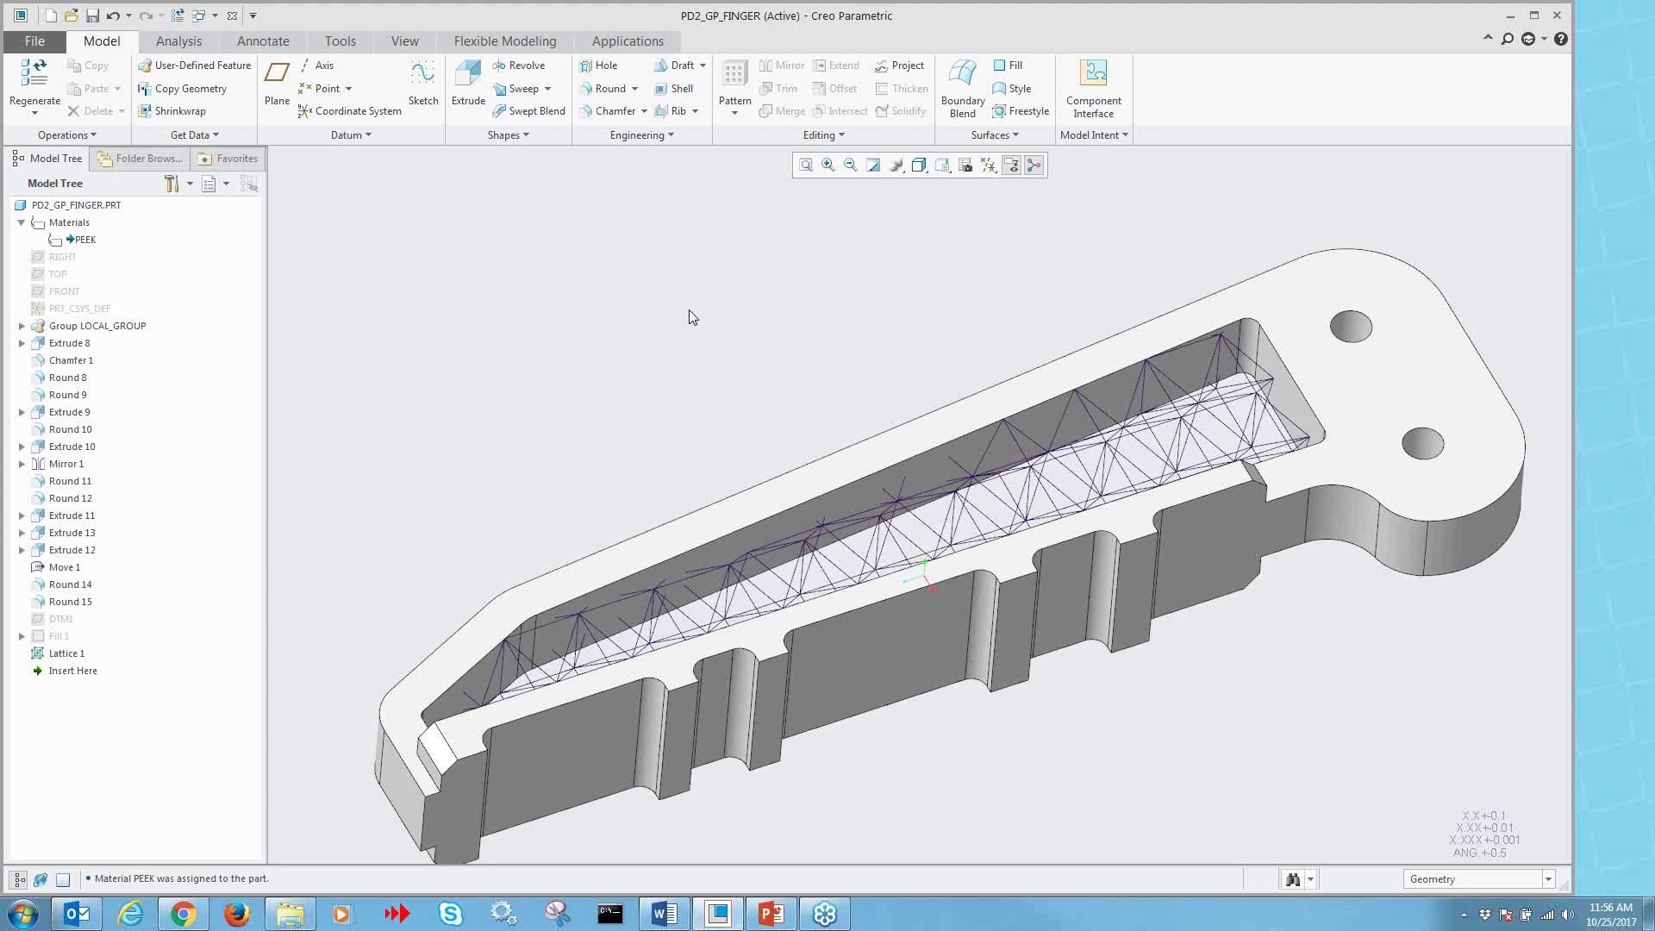
- Open the part in the Simulate environment and examine the idealized lattice beams and balls inside the pocket
middle_click_drag(699, 378, 700, 369)
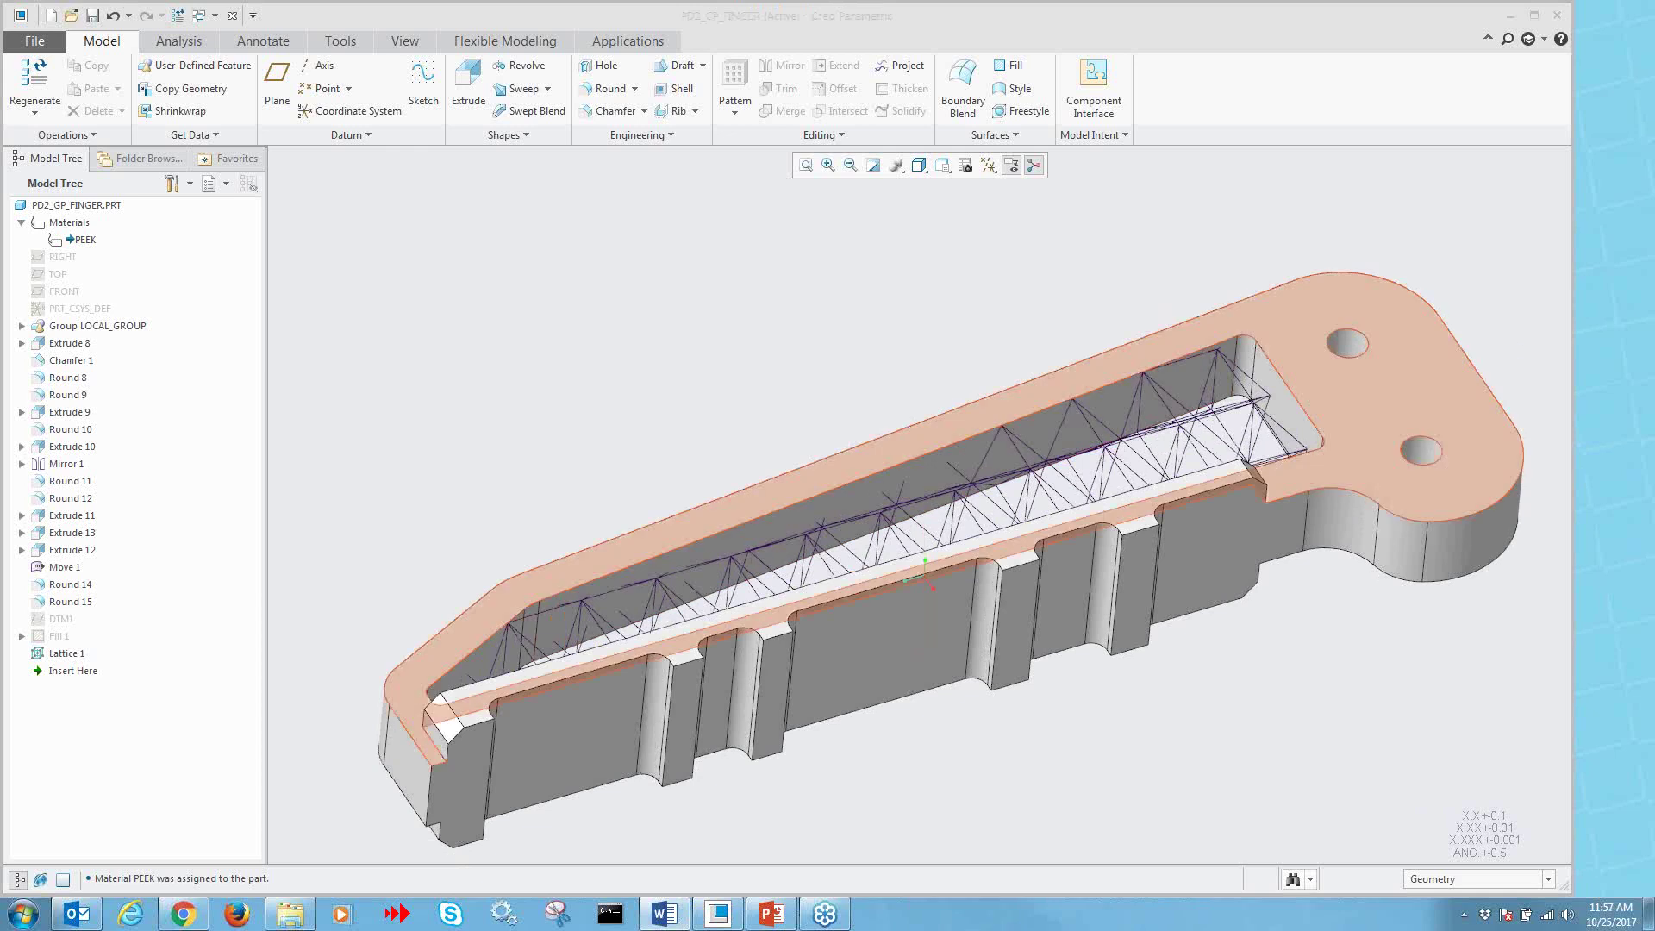
left_click(740, 341)
scroll(738, 342, "down", 2)
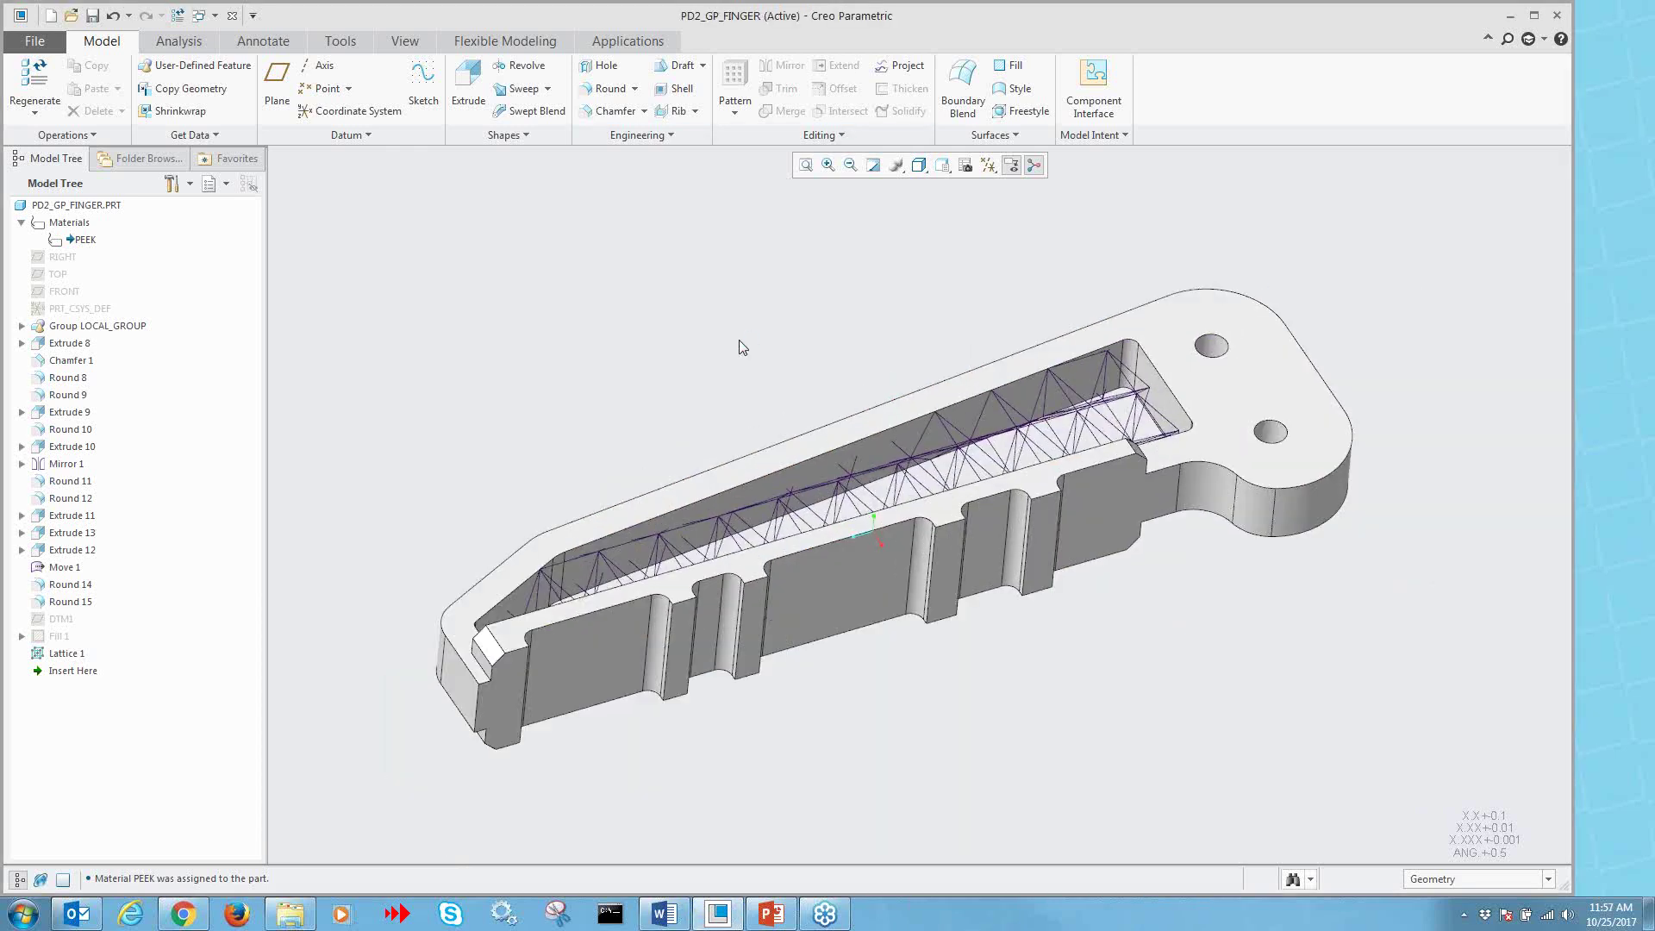
left_click(608, 44)
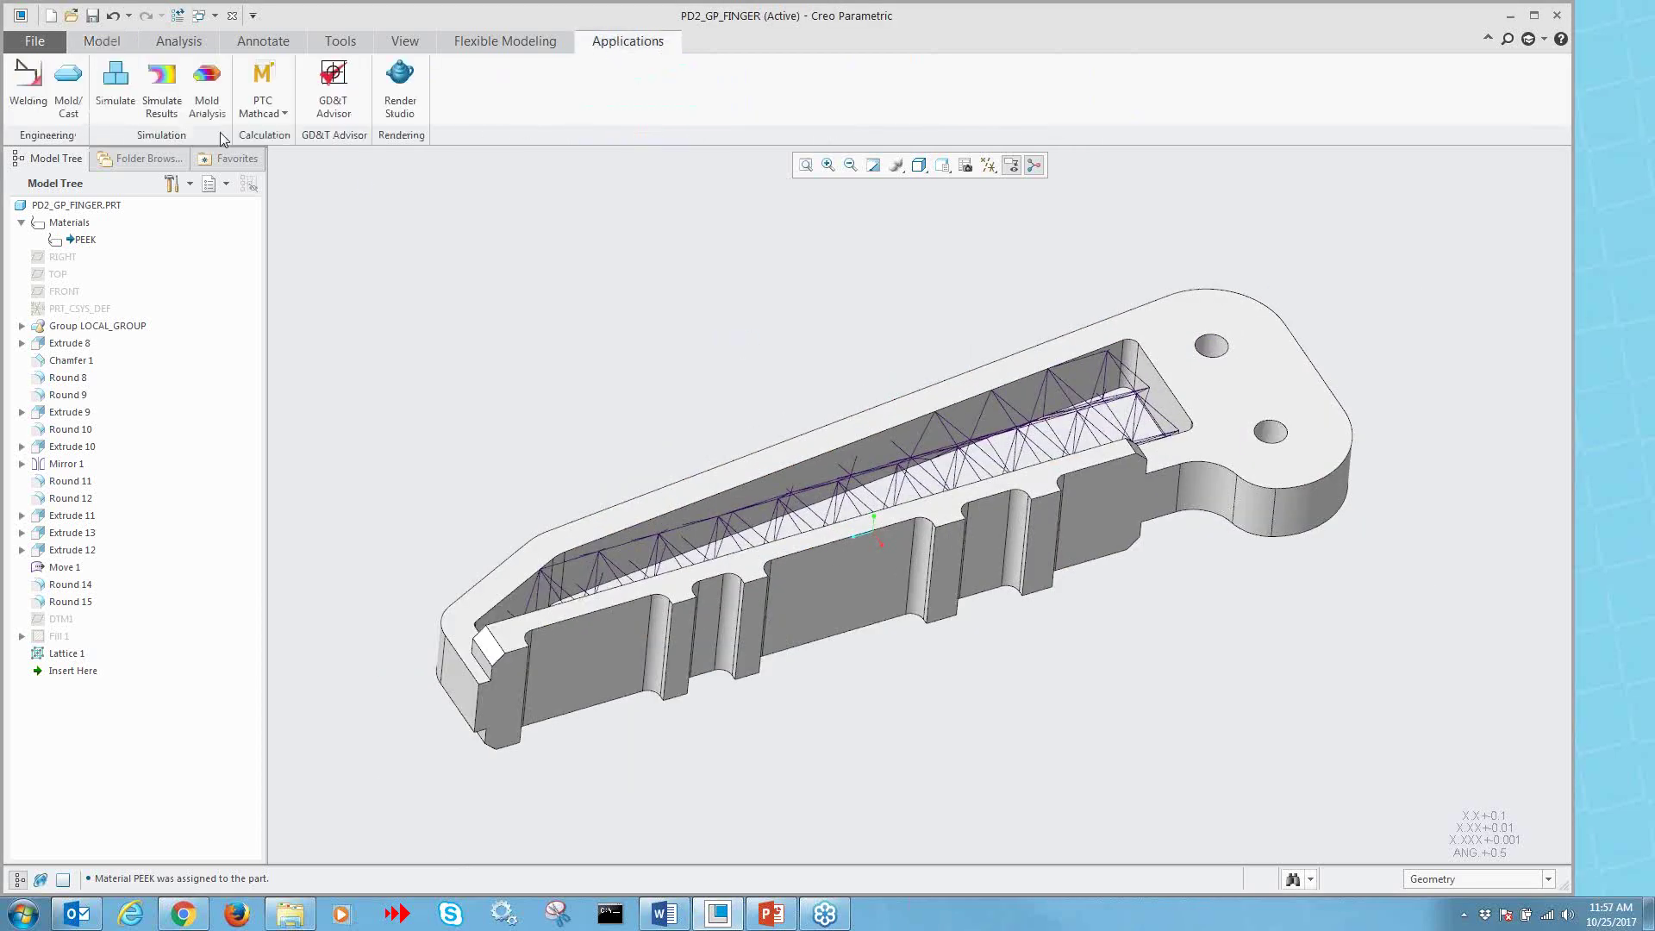
left_click(102, 101)
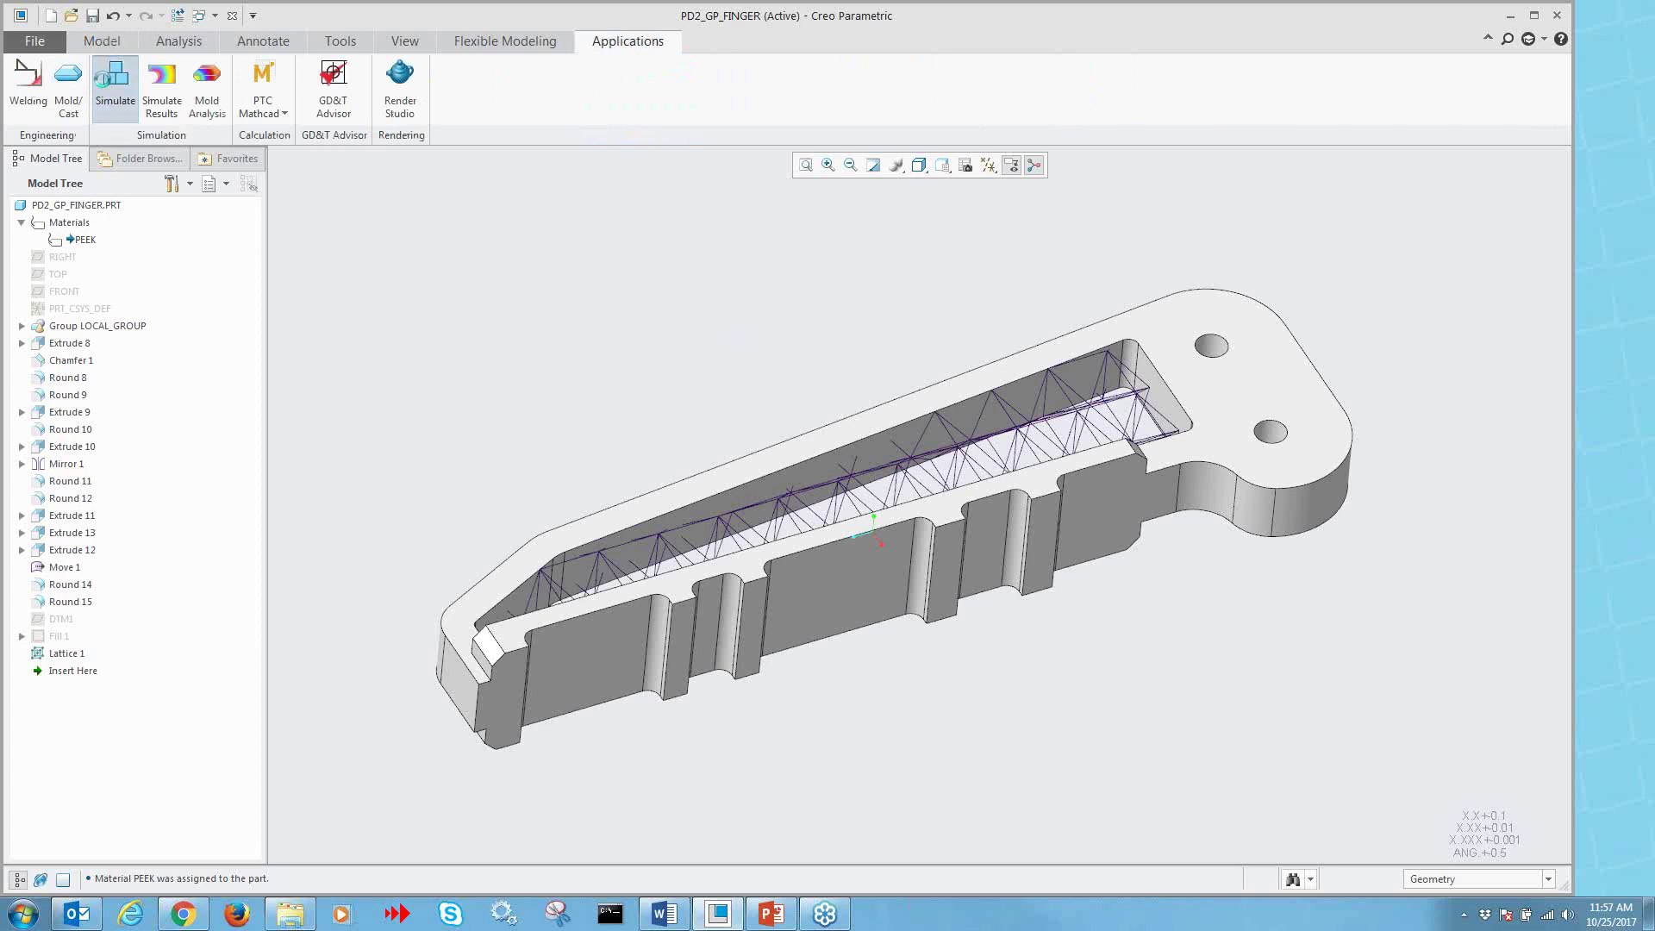
left_click(841, 522)
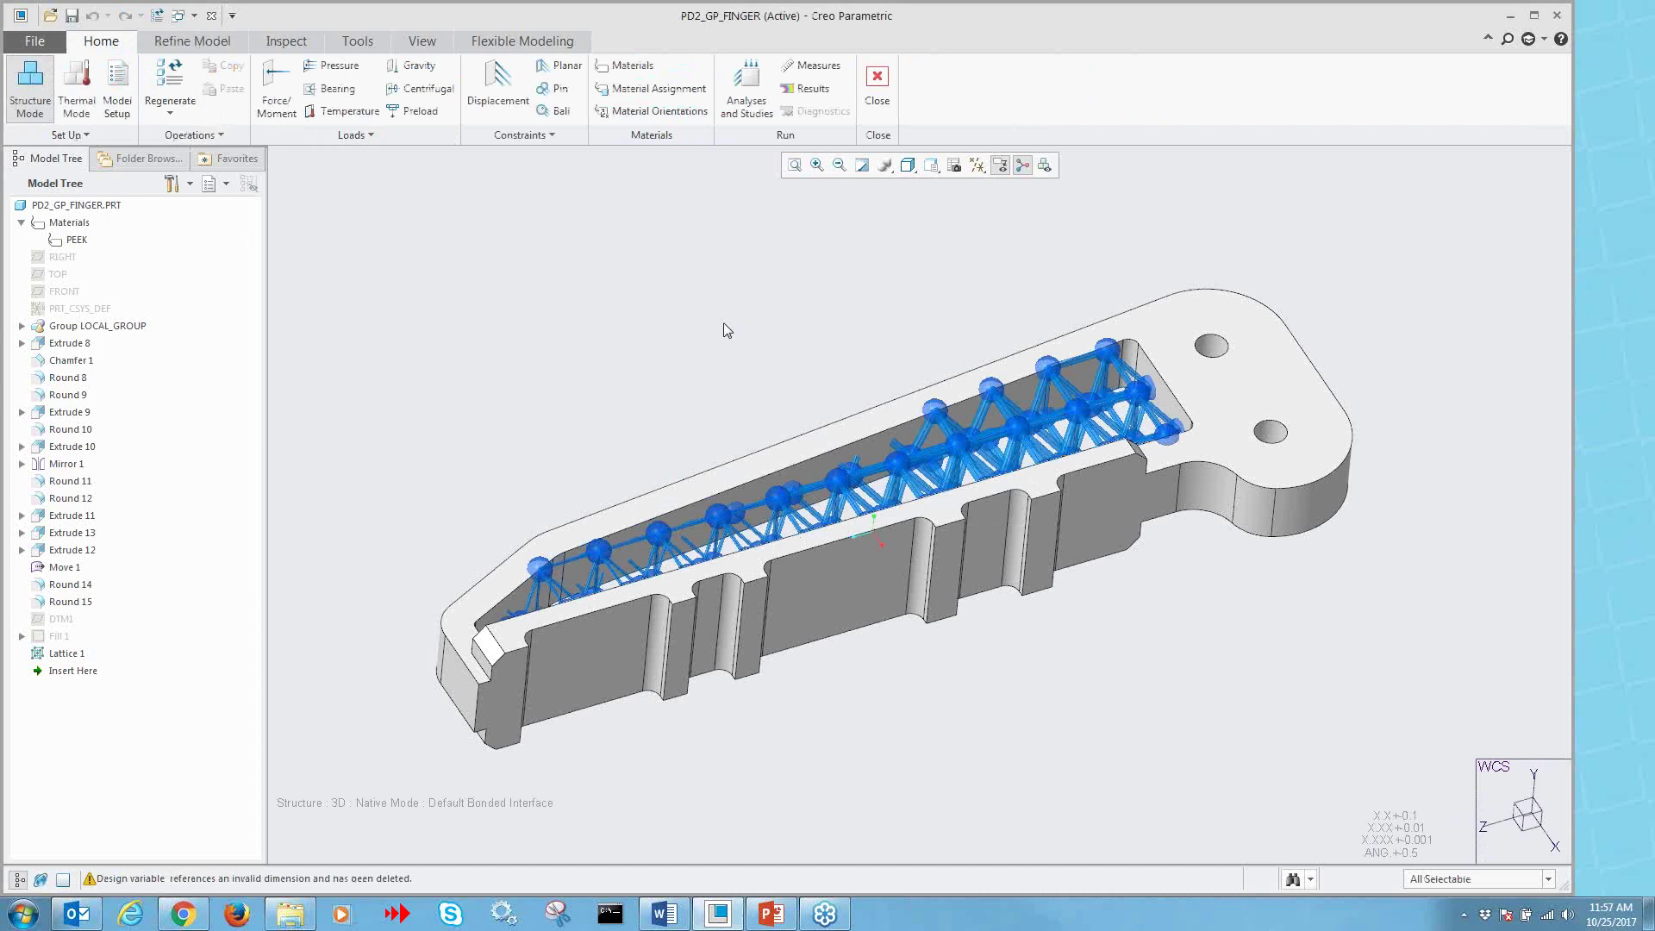
mouse_move(709, 321)
middle_mouse_down()
mouse_move(724, 417)
mouse_move(711, 340)
middle_mouse_up()
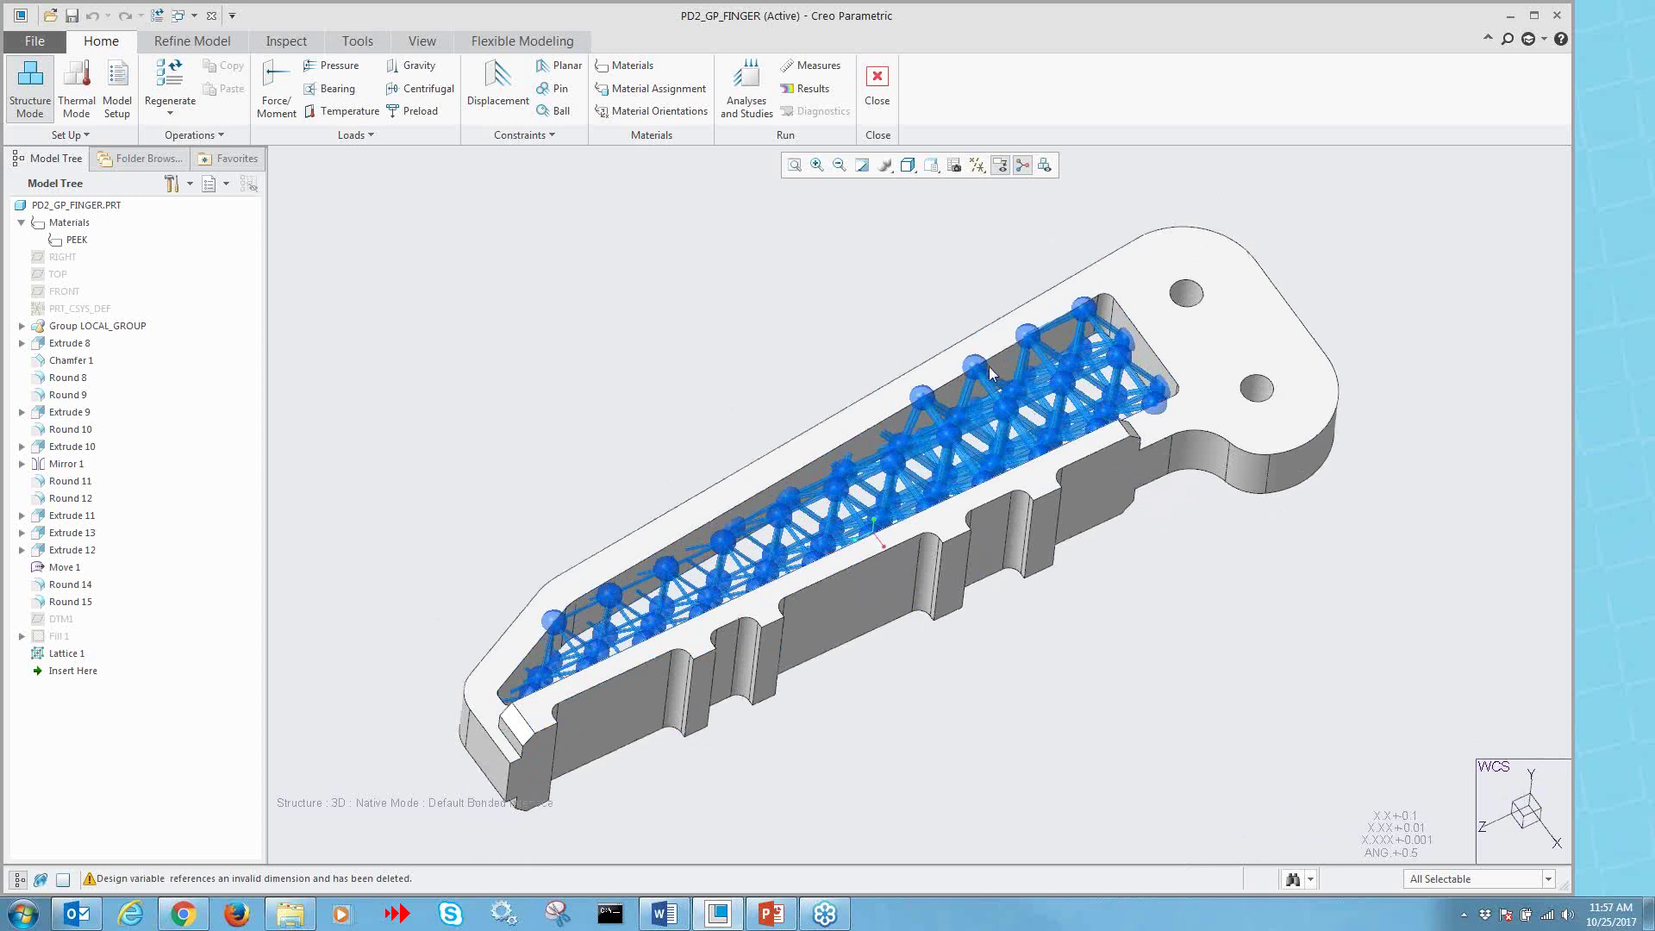
mouse_move(710, 319)
middle_mouse_down()
mouse_move(647, 410)
mouse_move(768, 244)
mouse_move(802, 285)
mouse_move(809, 262)
mouse_move(730, 309)
mouse_move(740, 321)
middle_mouse_up()
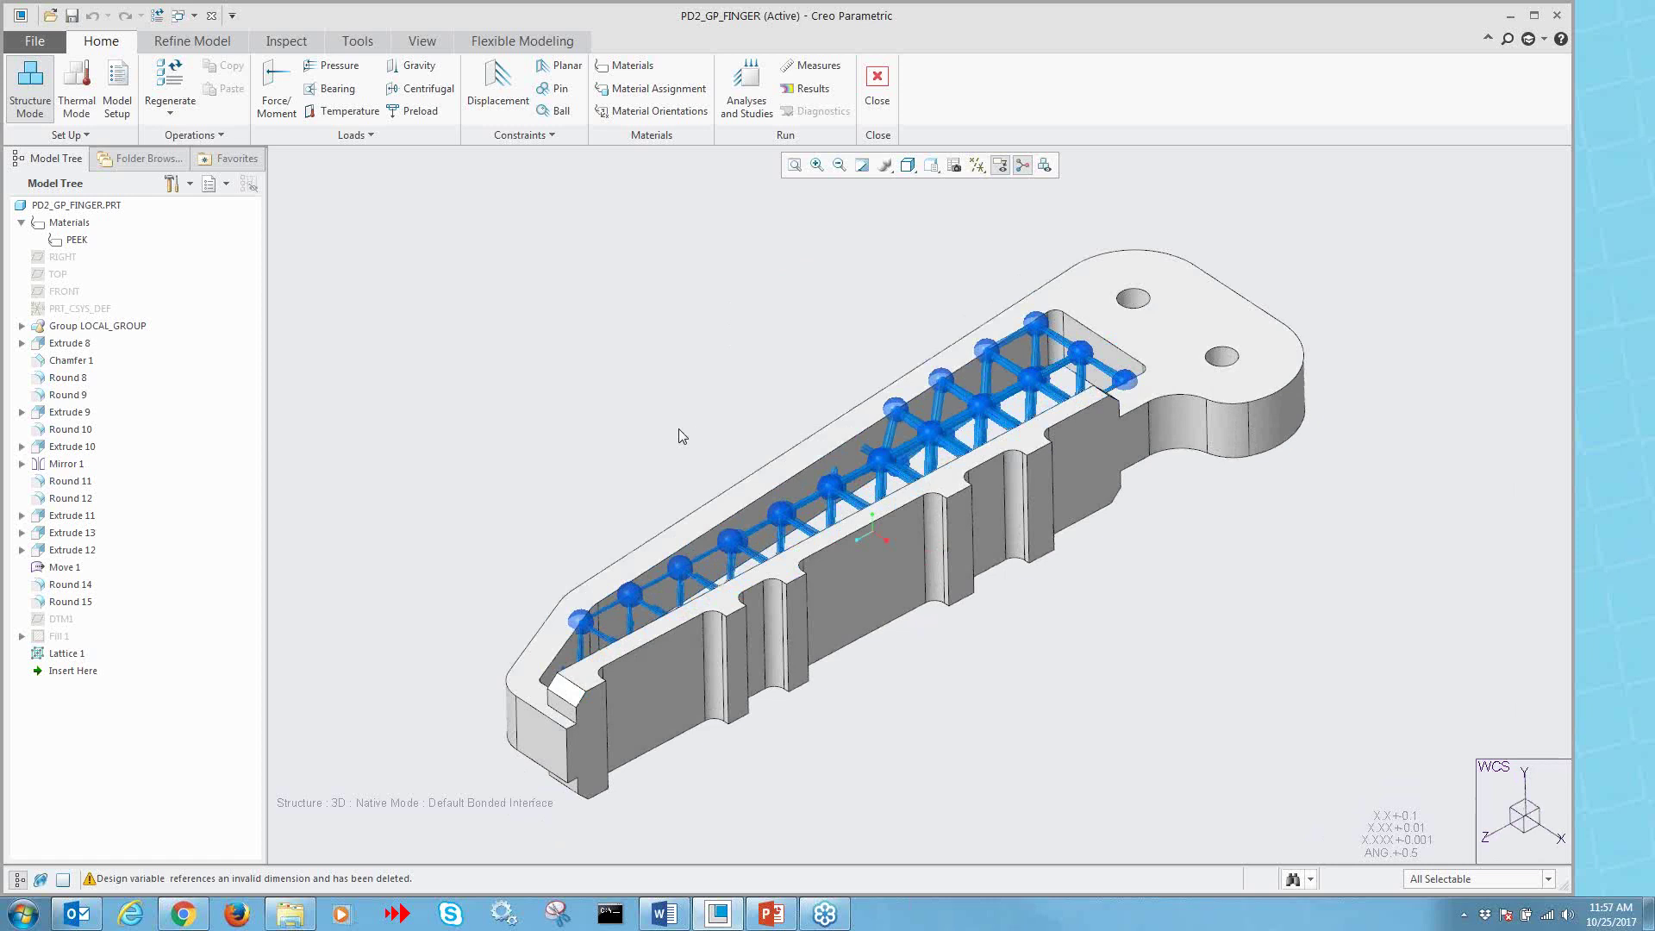
mouse_move(680, 429)
middle_mouse_down()
mouse_move(723, 385)
mouse_move(757, 384)
mouse_move(697, 412)
middle_mouse_up()
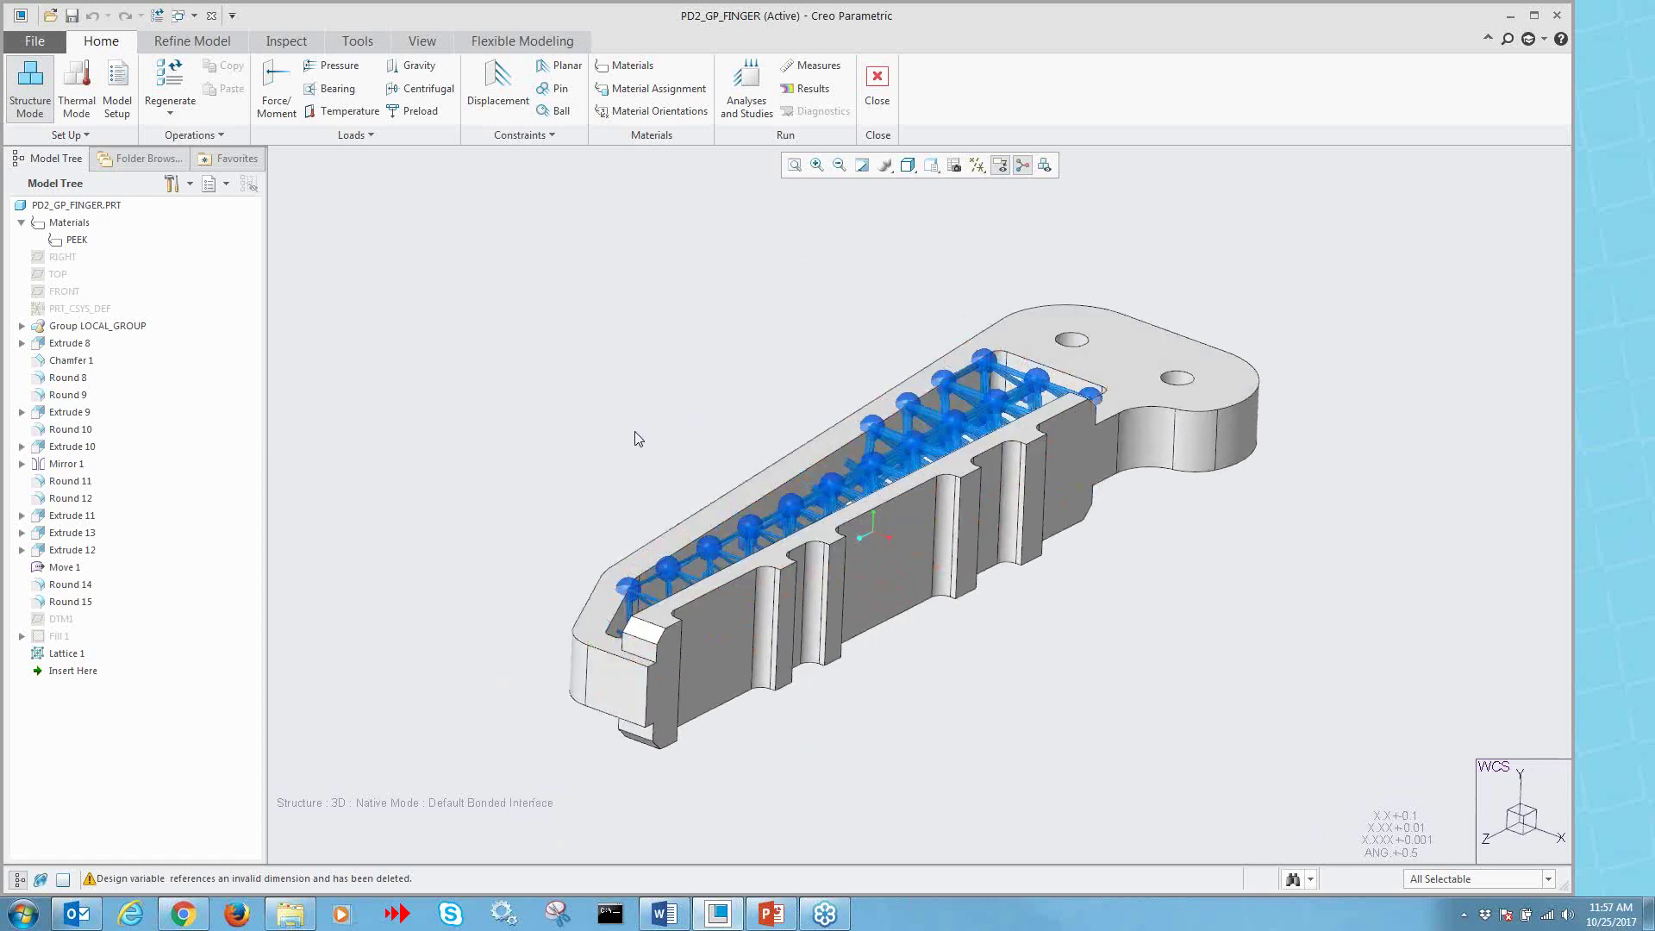
mouse_move(1084, 540)
middle_mouse_down()
mouse_move(976, 672)
mouse_move(1063, 561)
middle_mouse_up()
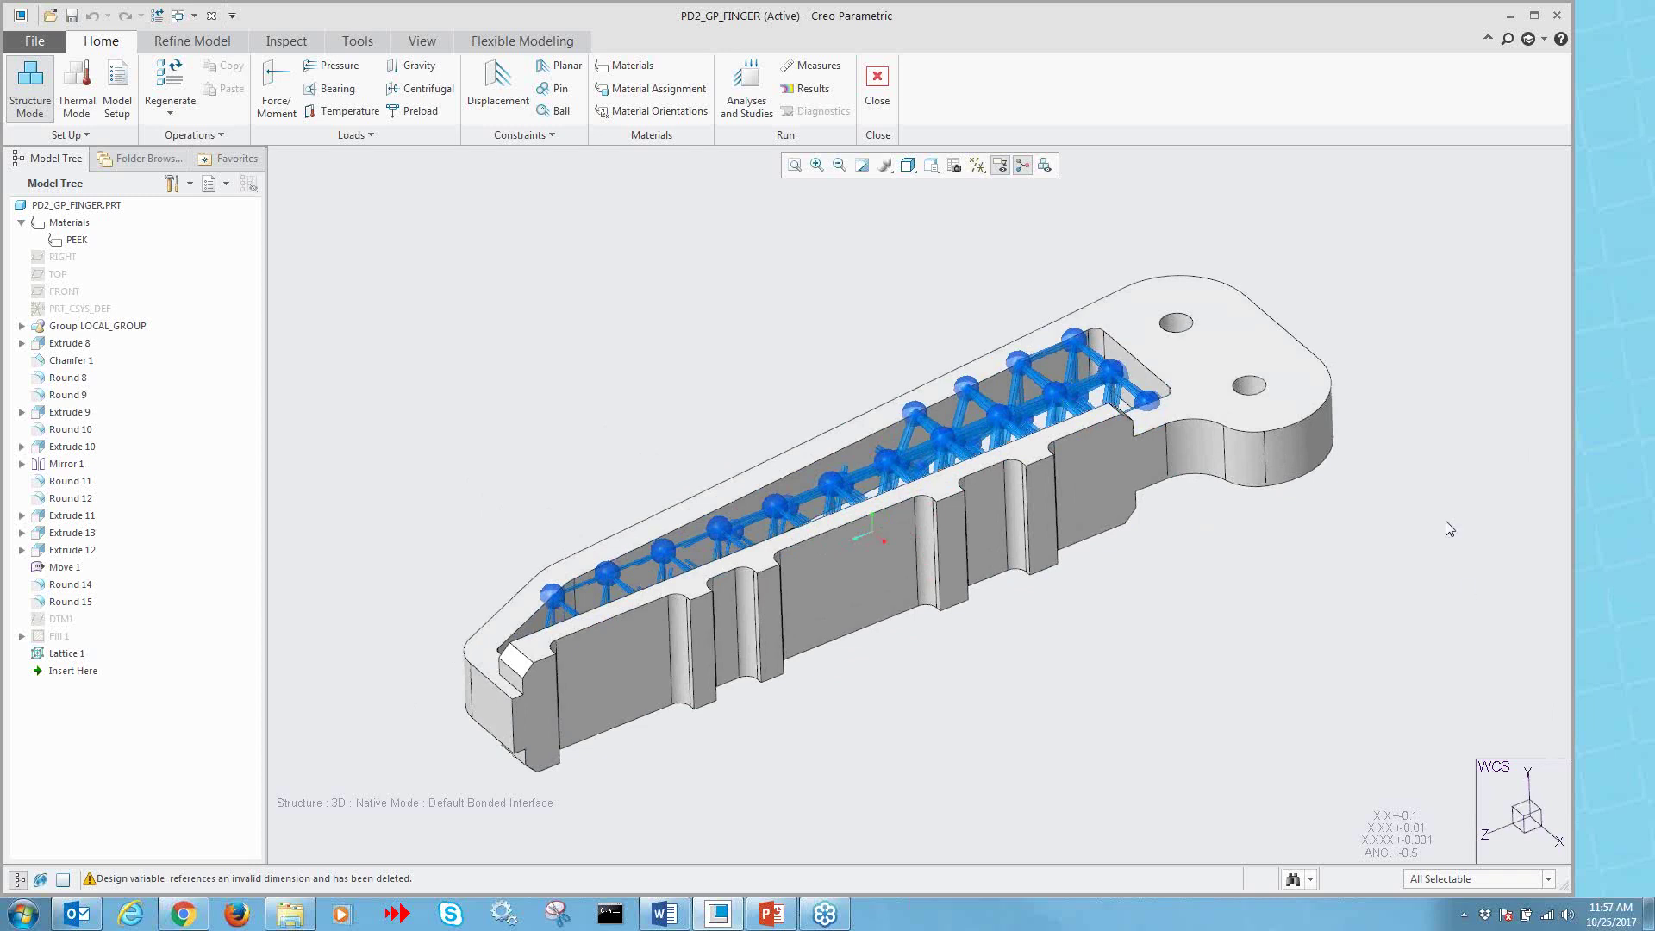
- Add a displacement constraint on the inner surfaces of the two mounting holes, fixing X, Y and Z translation
left_click(931, 164)
left_click(956, 231)
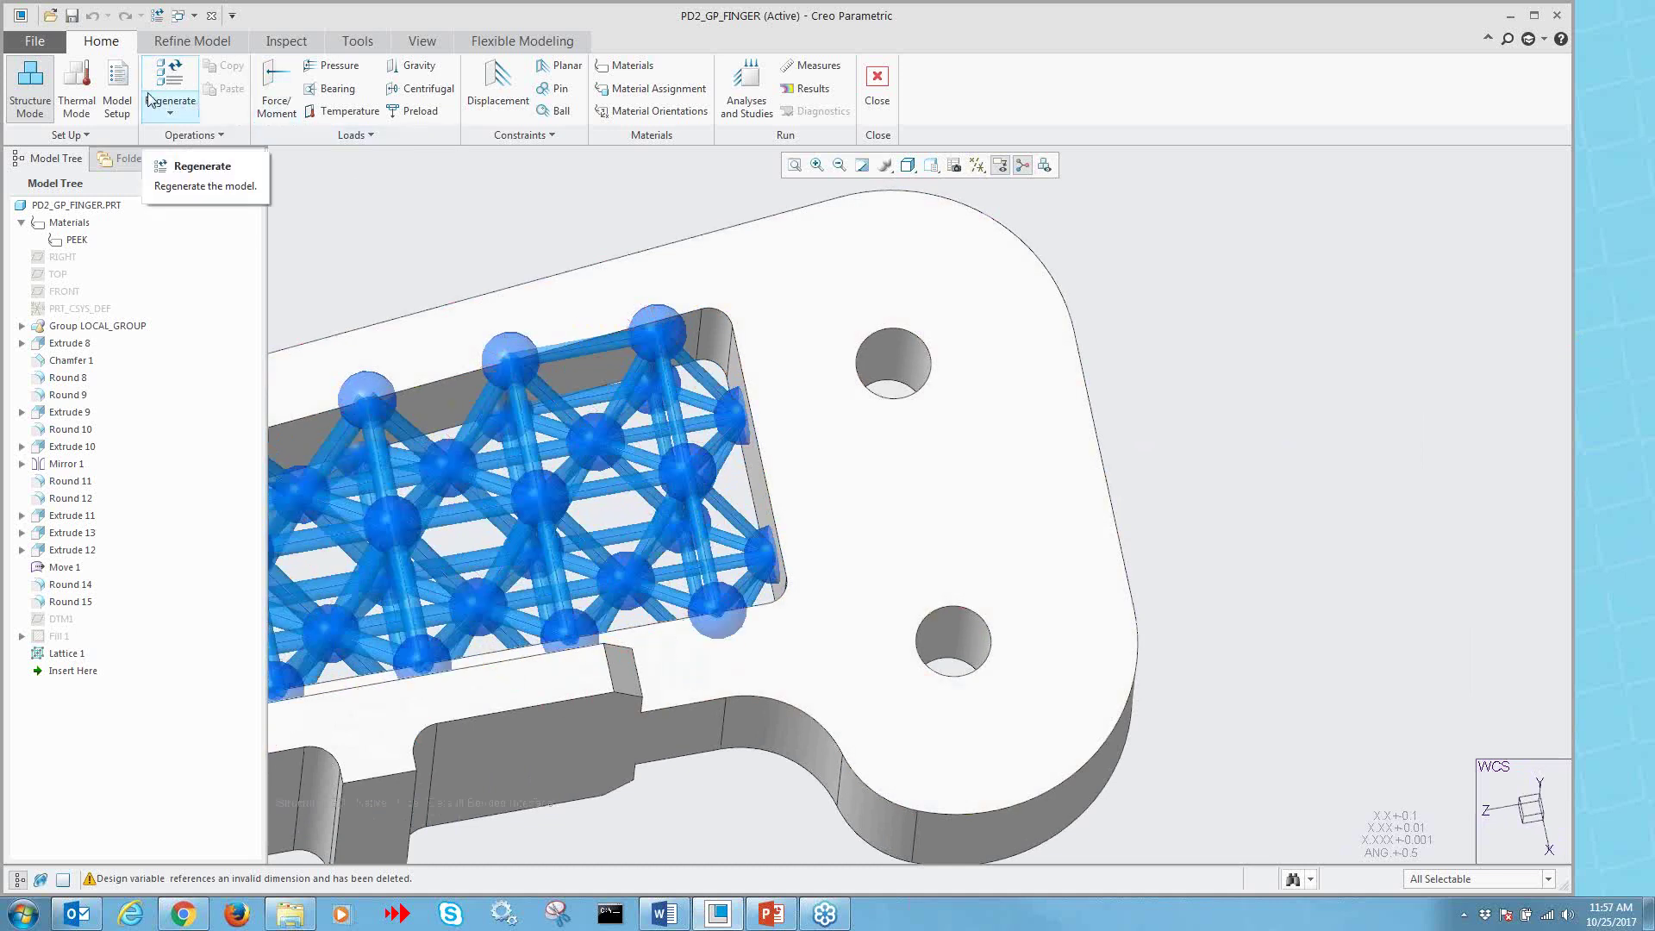
left_click(497, 78)
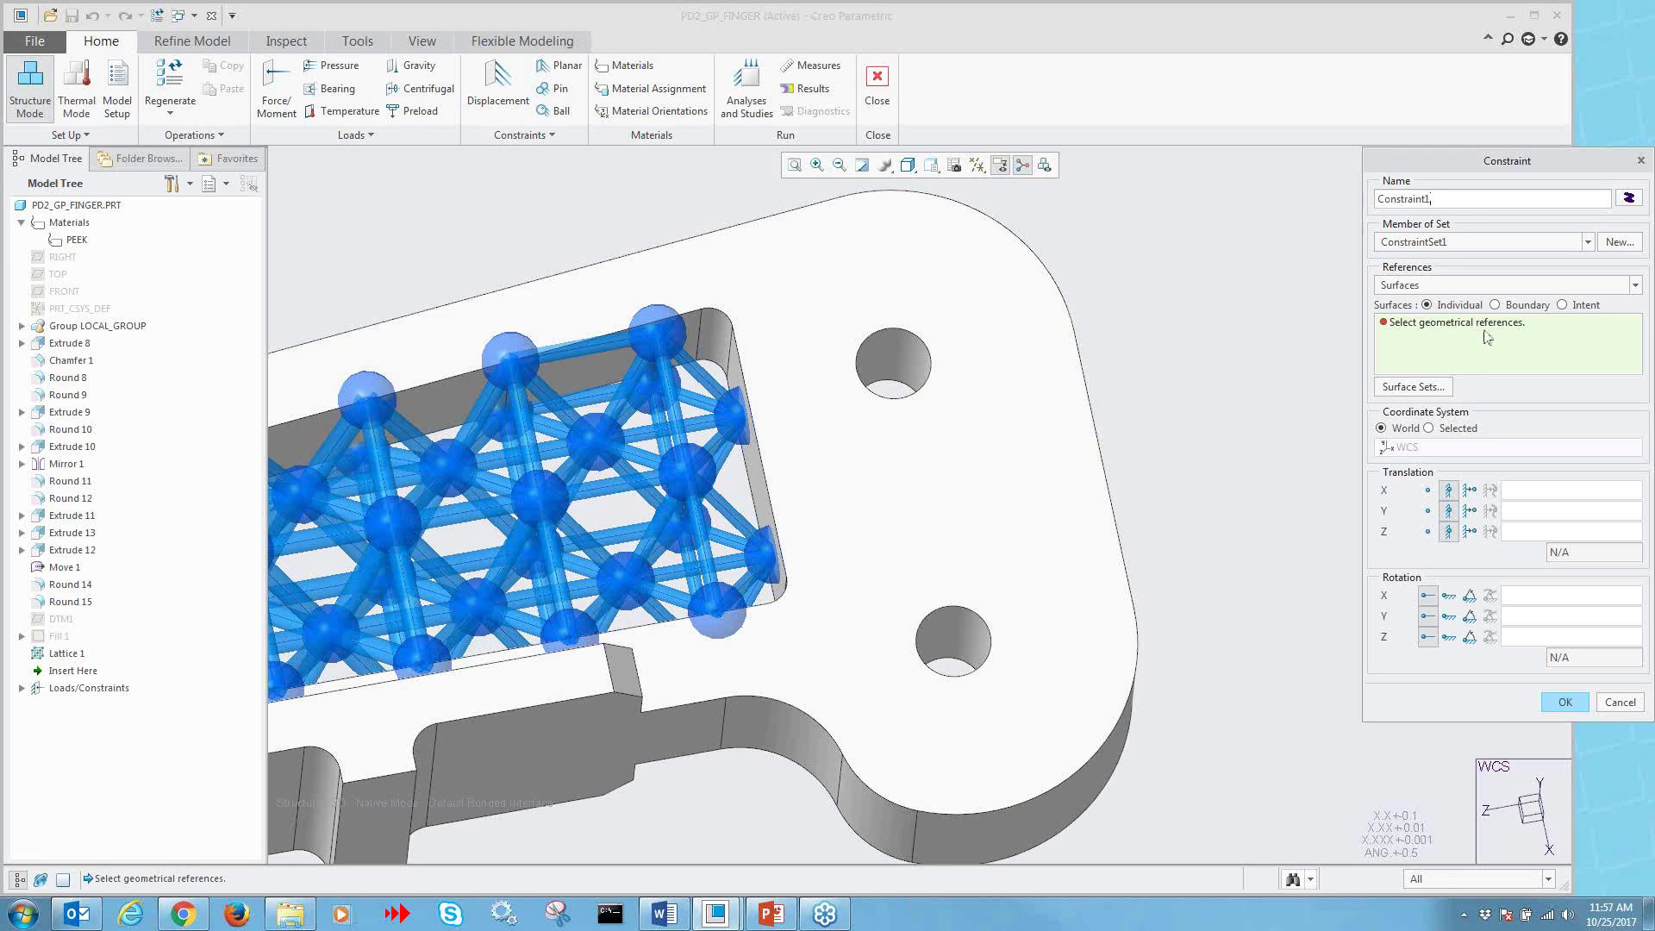
left_click(895, 360)
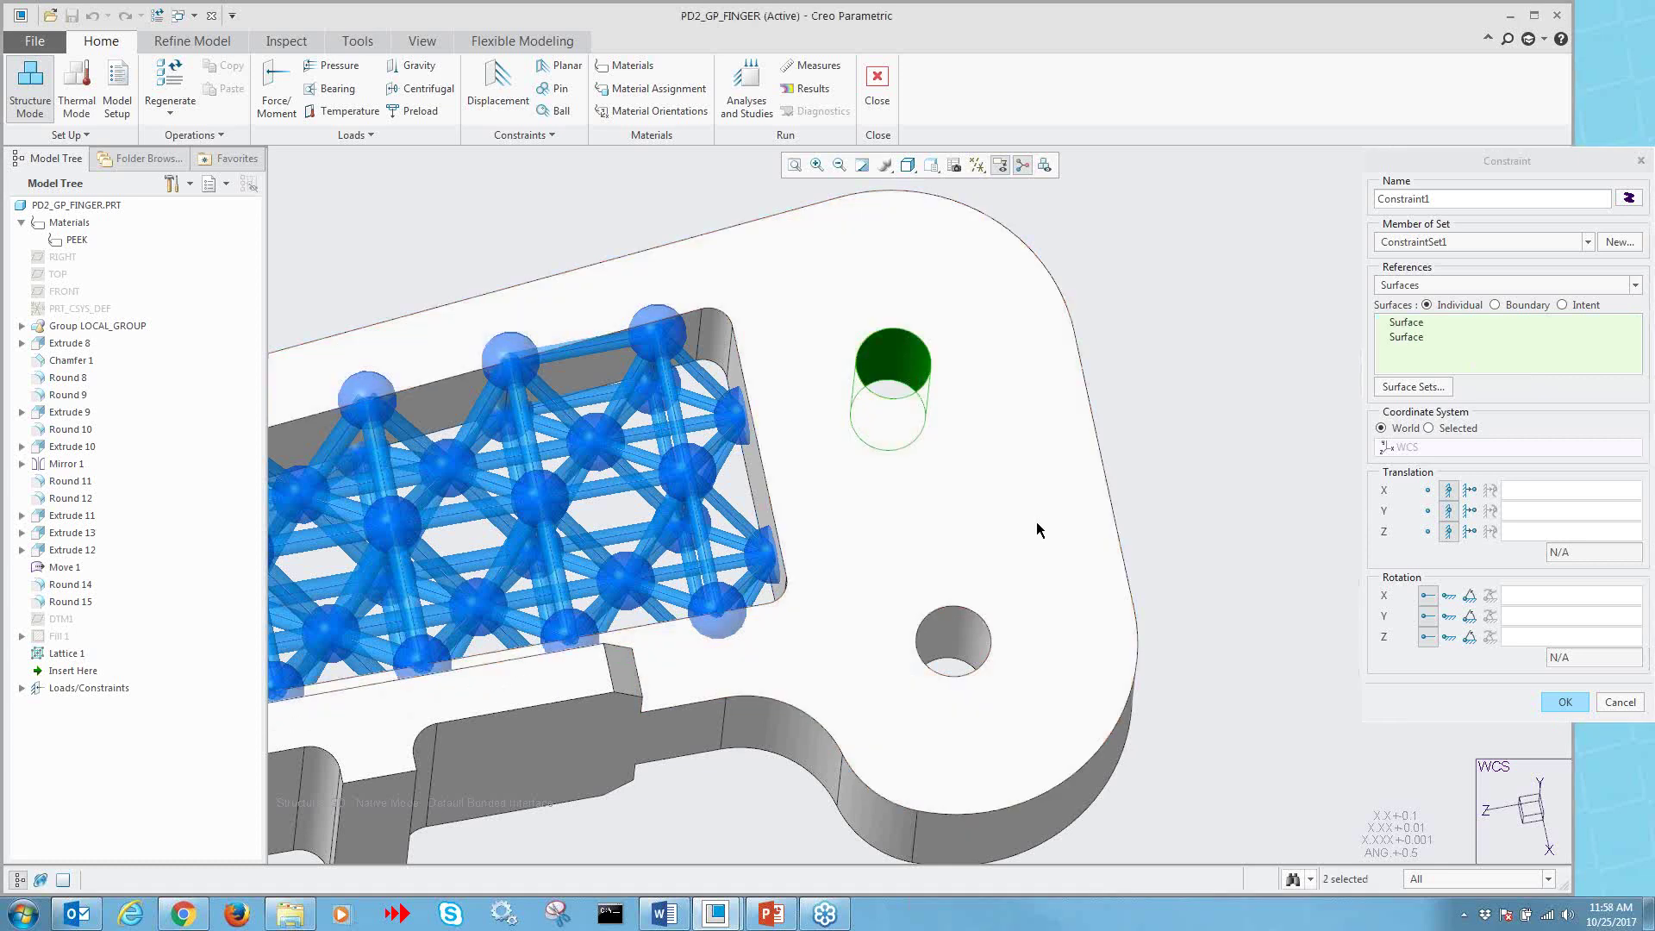
left_click(960, 640, "ctrl")
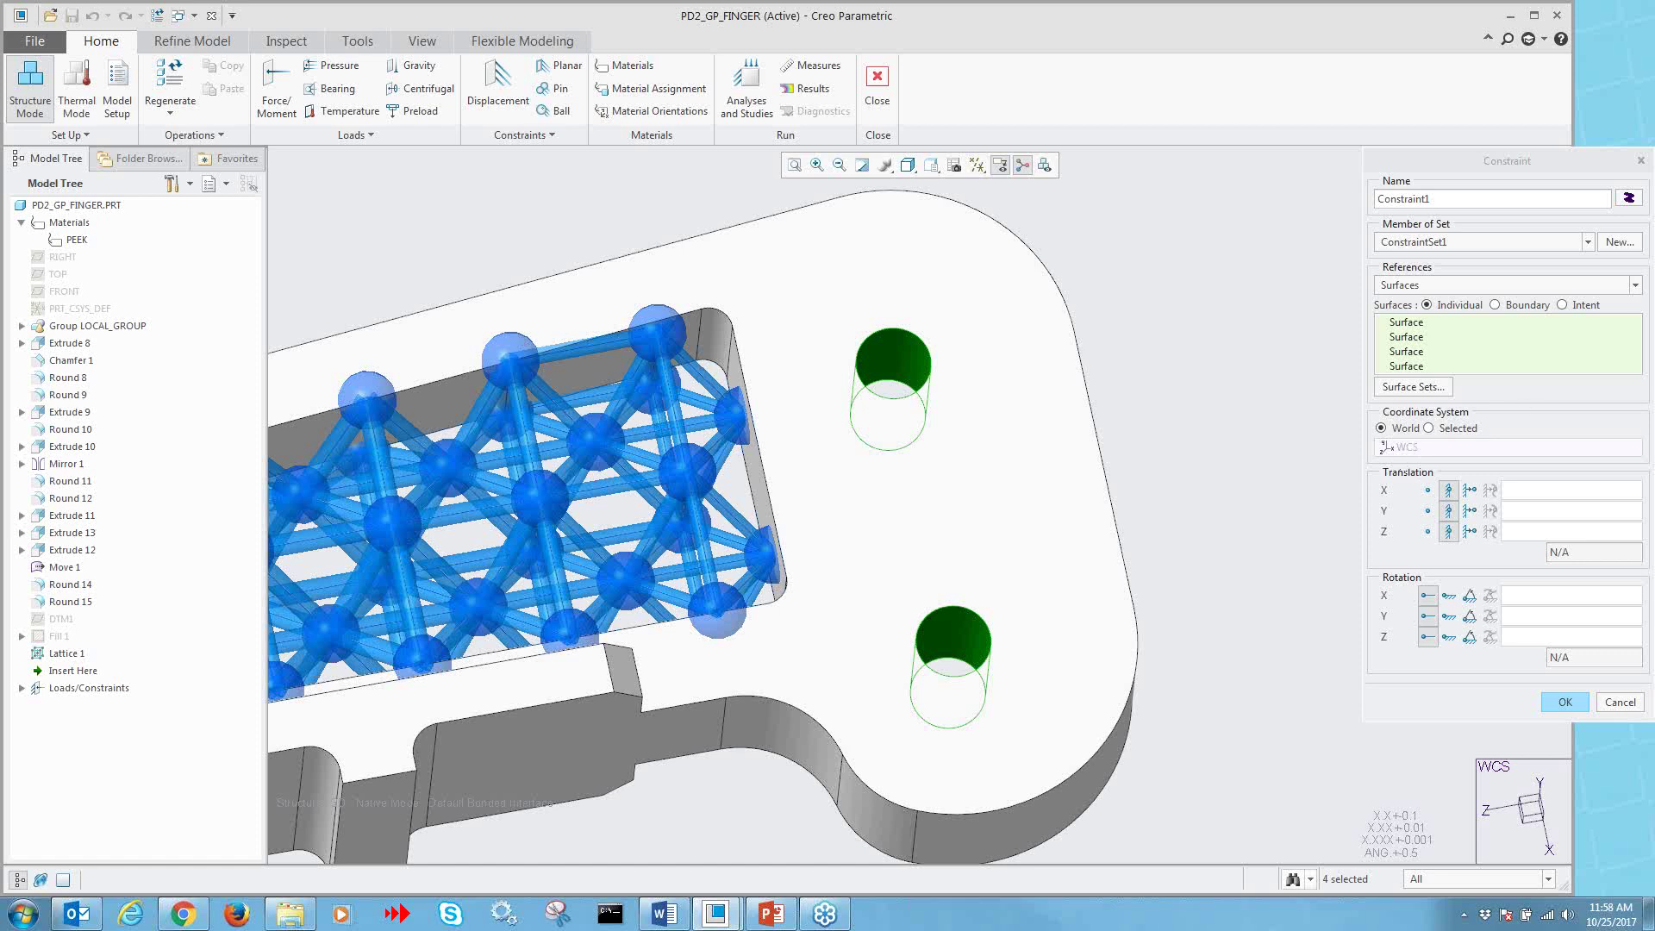
left_click(1564, 706)
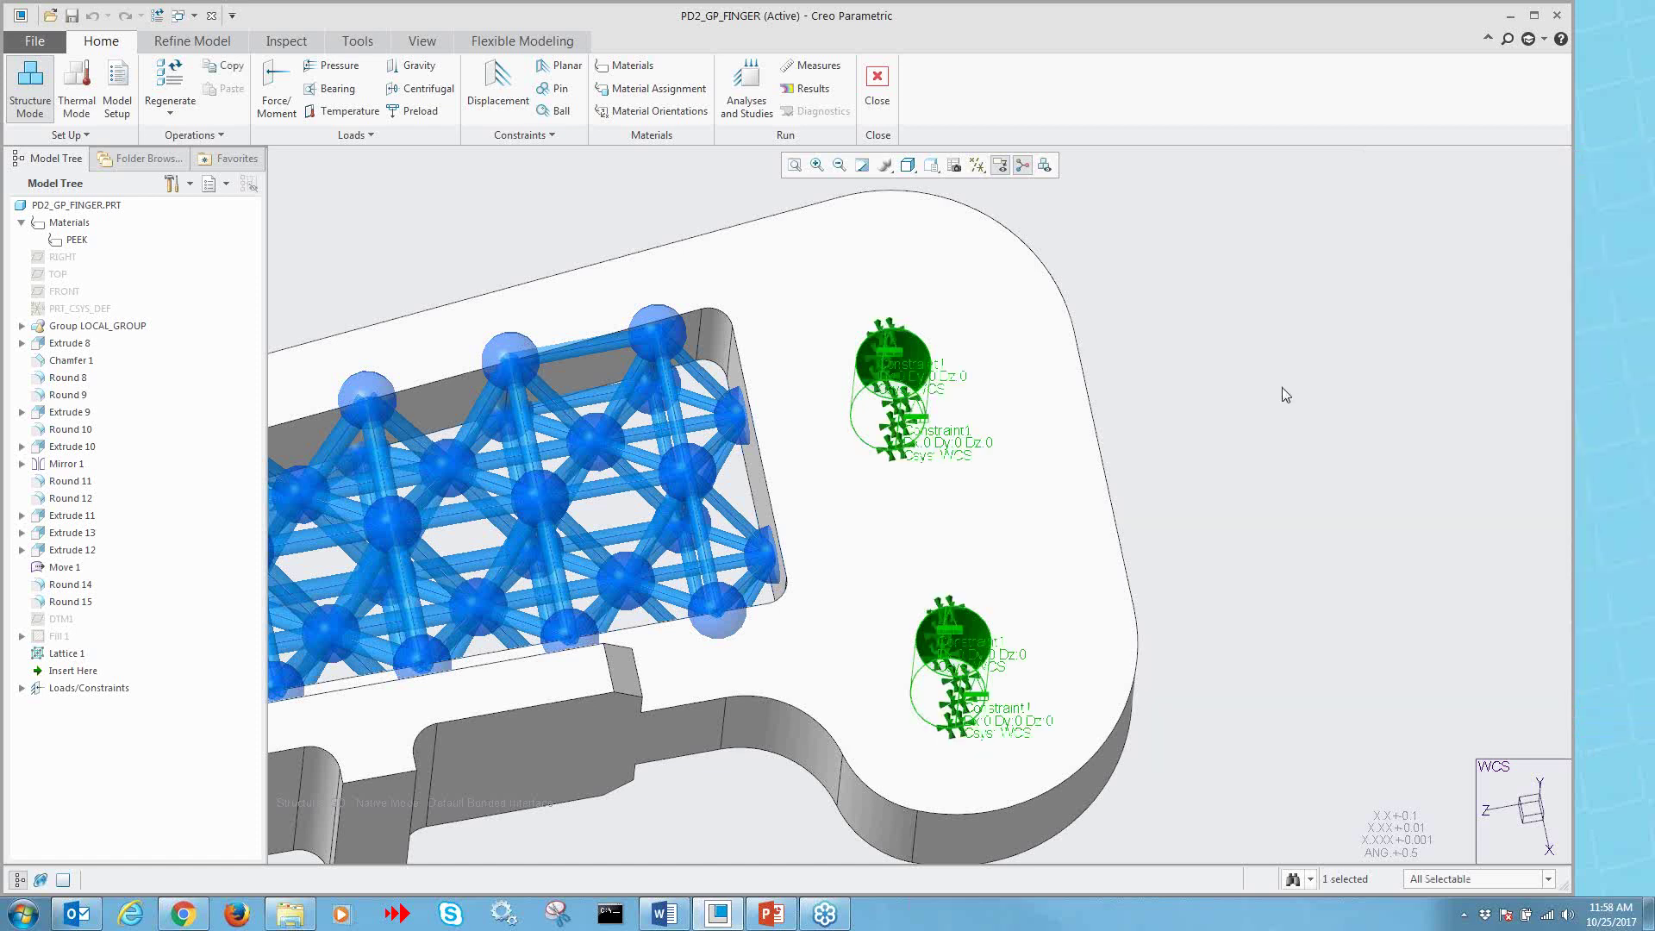
- Apply a force load to the flat end faces of the finger's teeth with components X 100 and Y -50 in N
middle_click_drag(1181, 410, 800, 181)
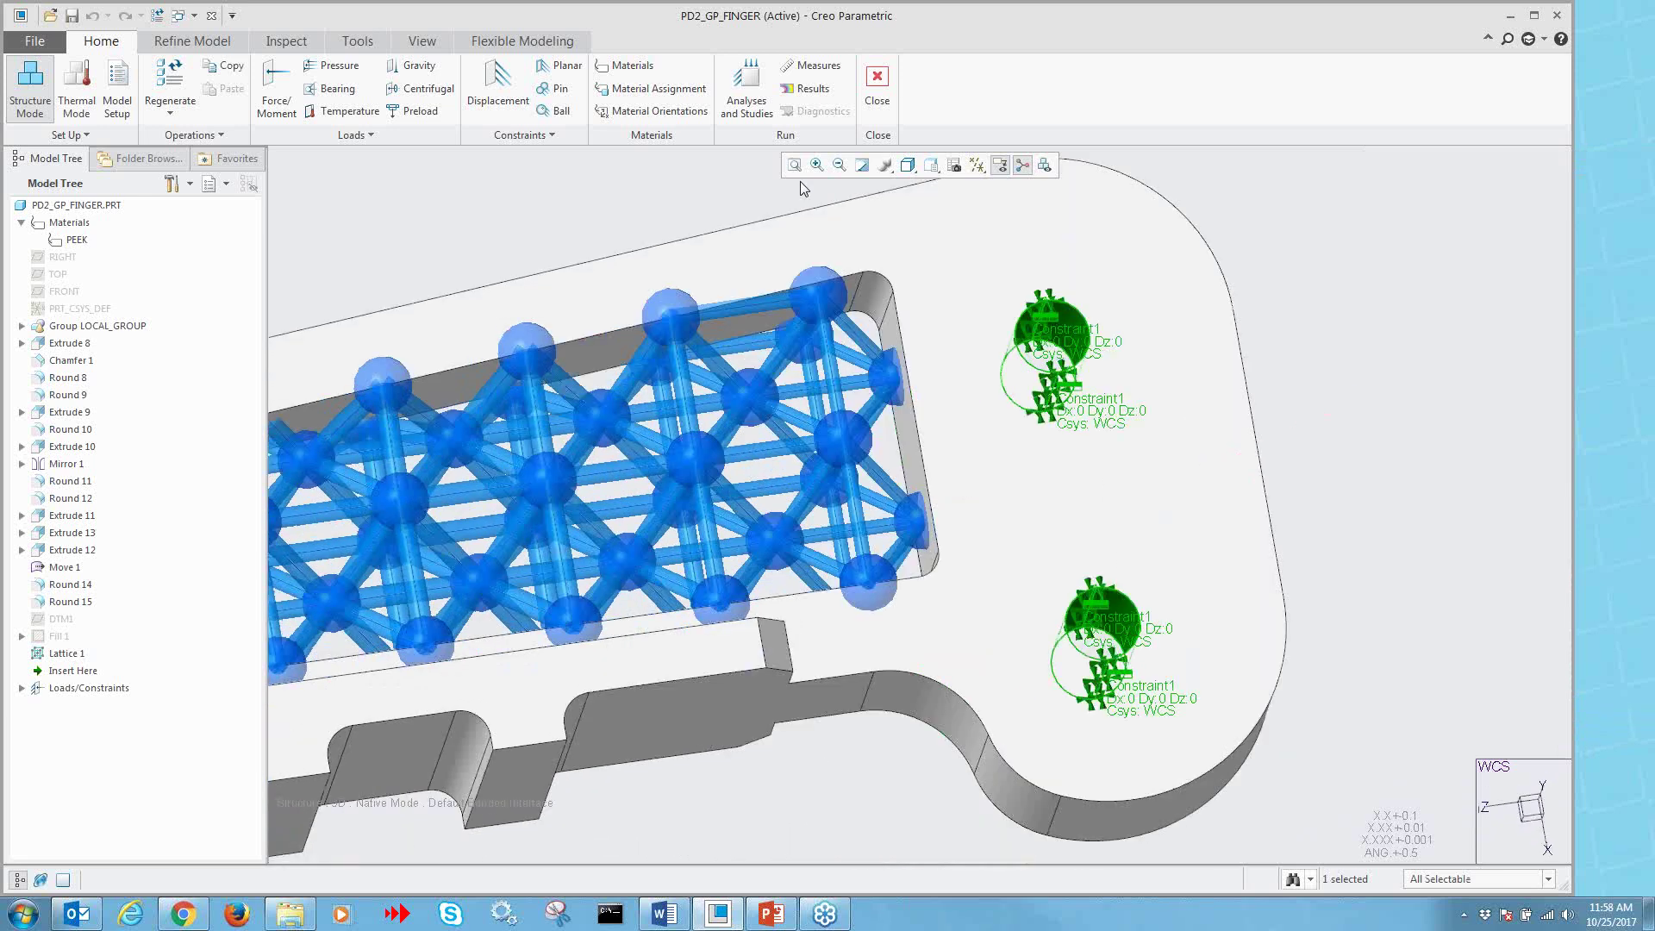
left_click(277, 87)
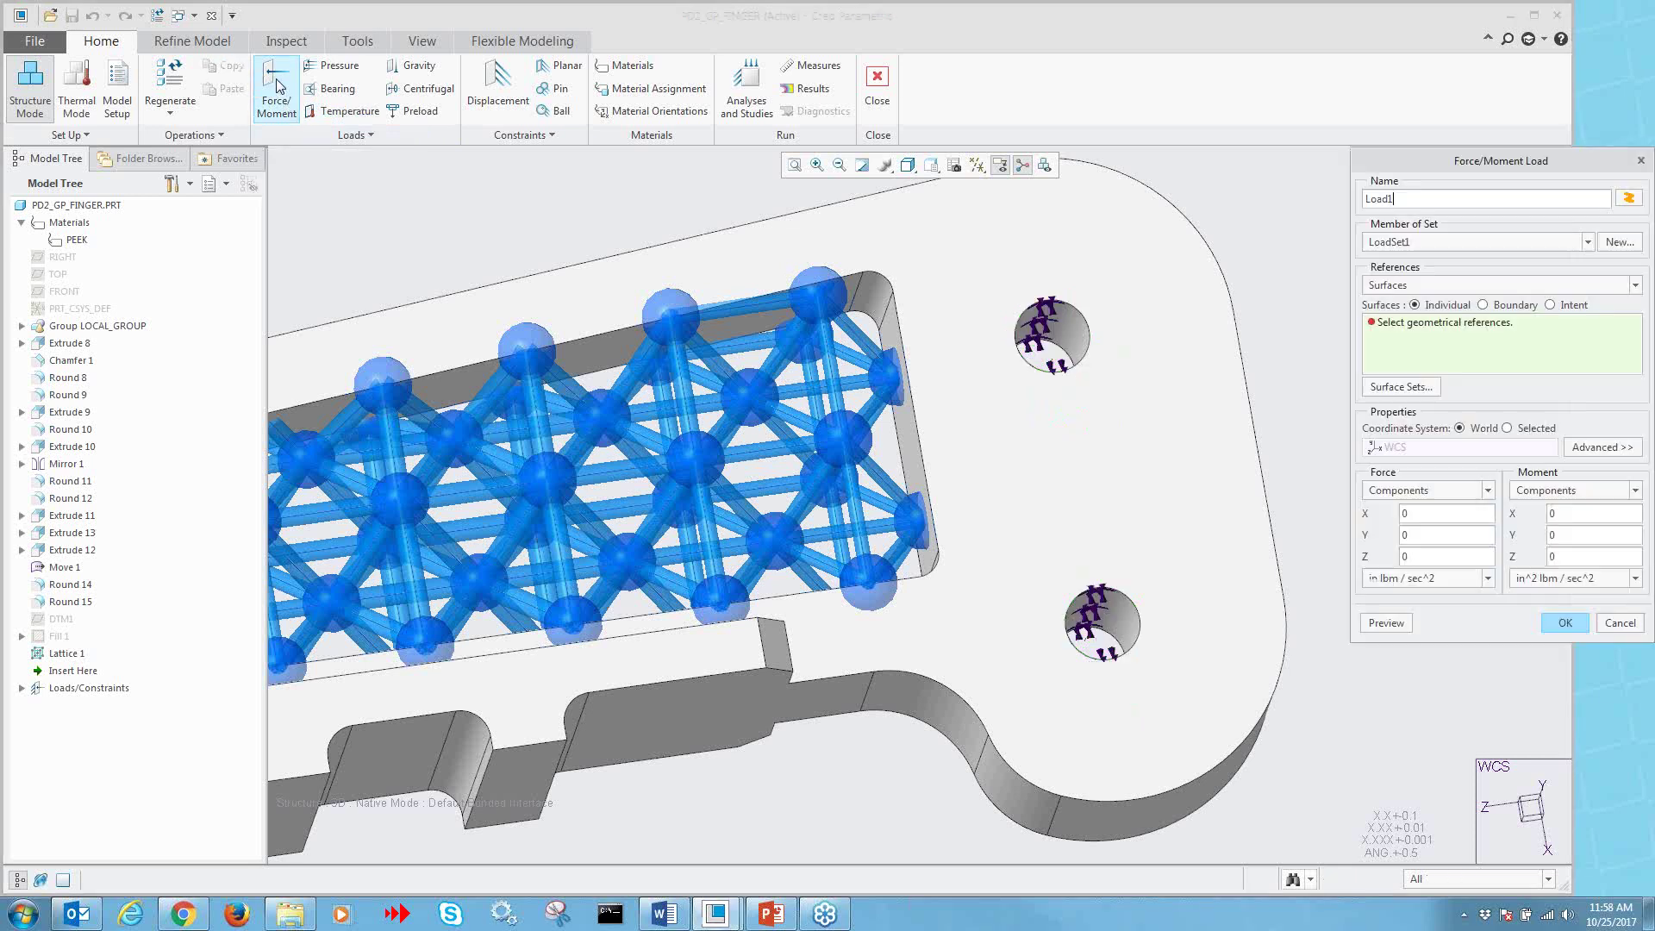
left_click(930, 166)
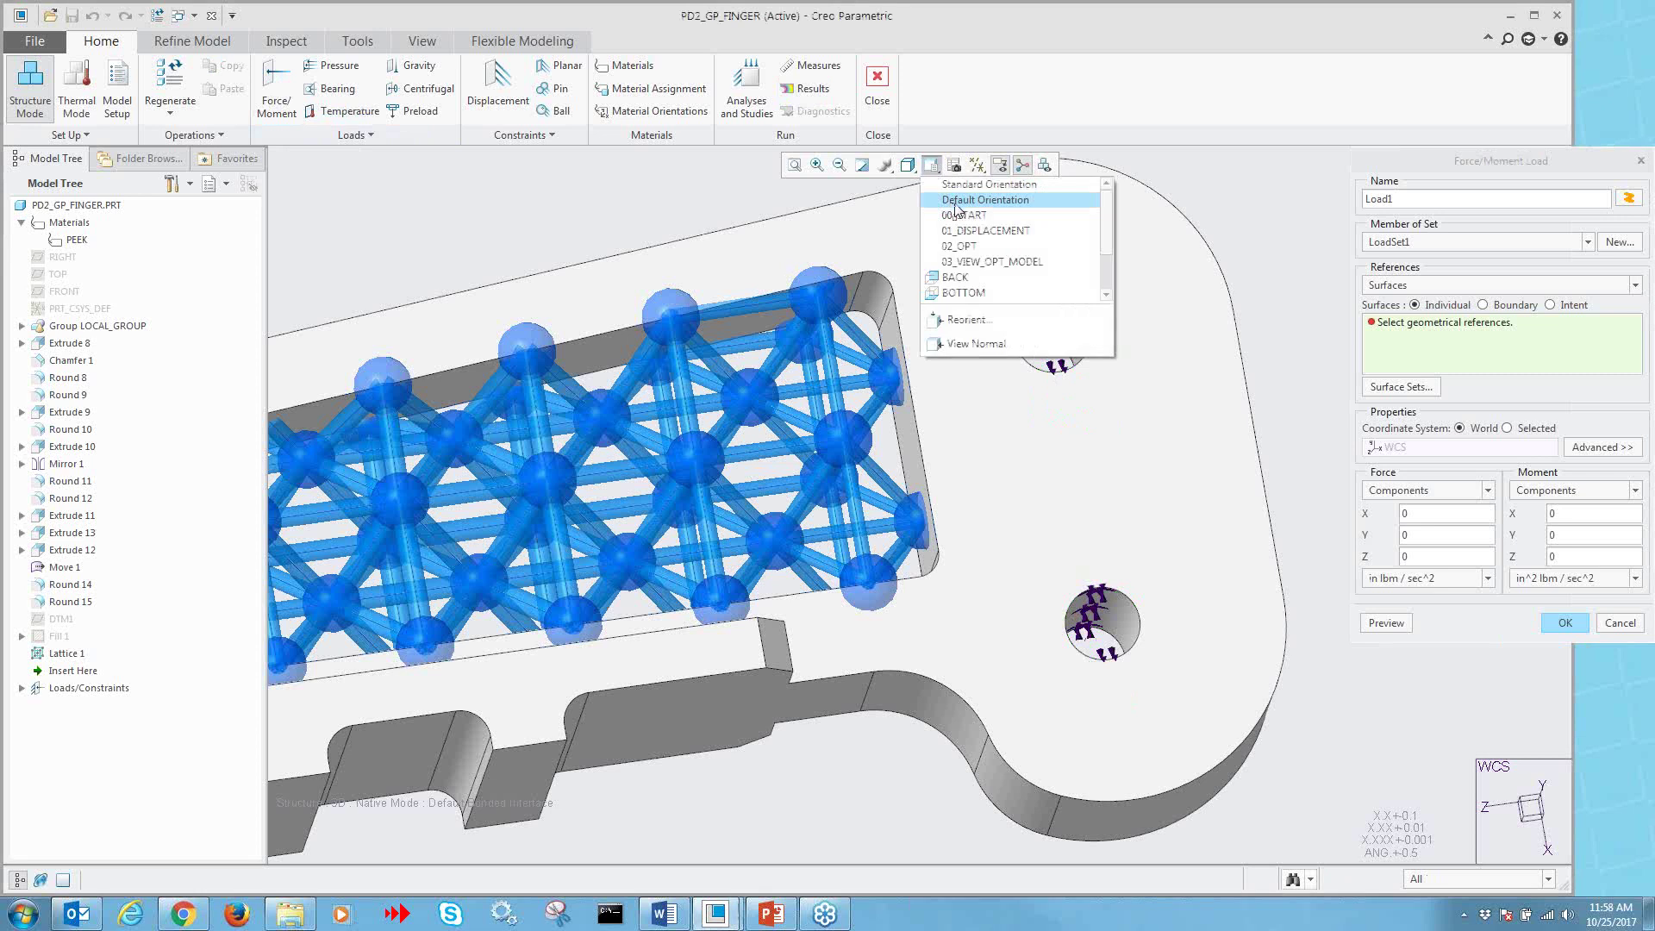
left_click(963, 215)
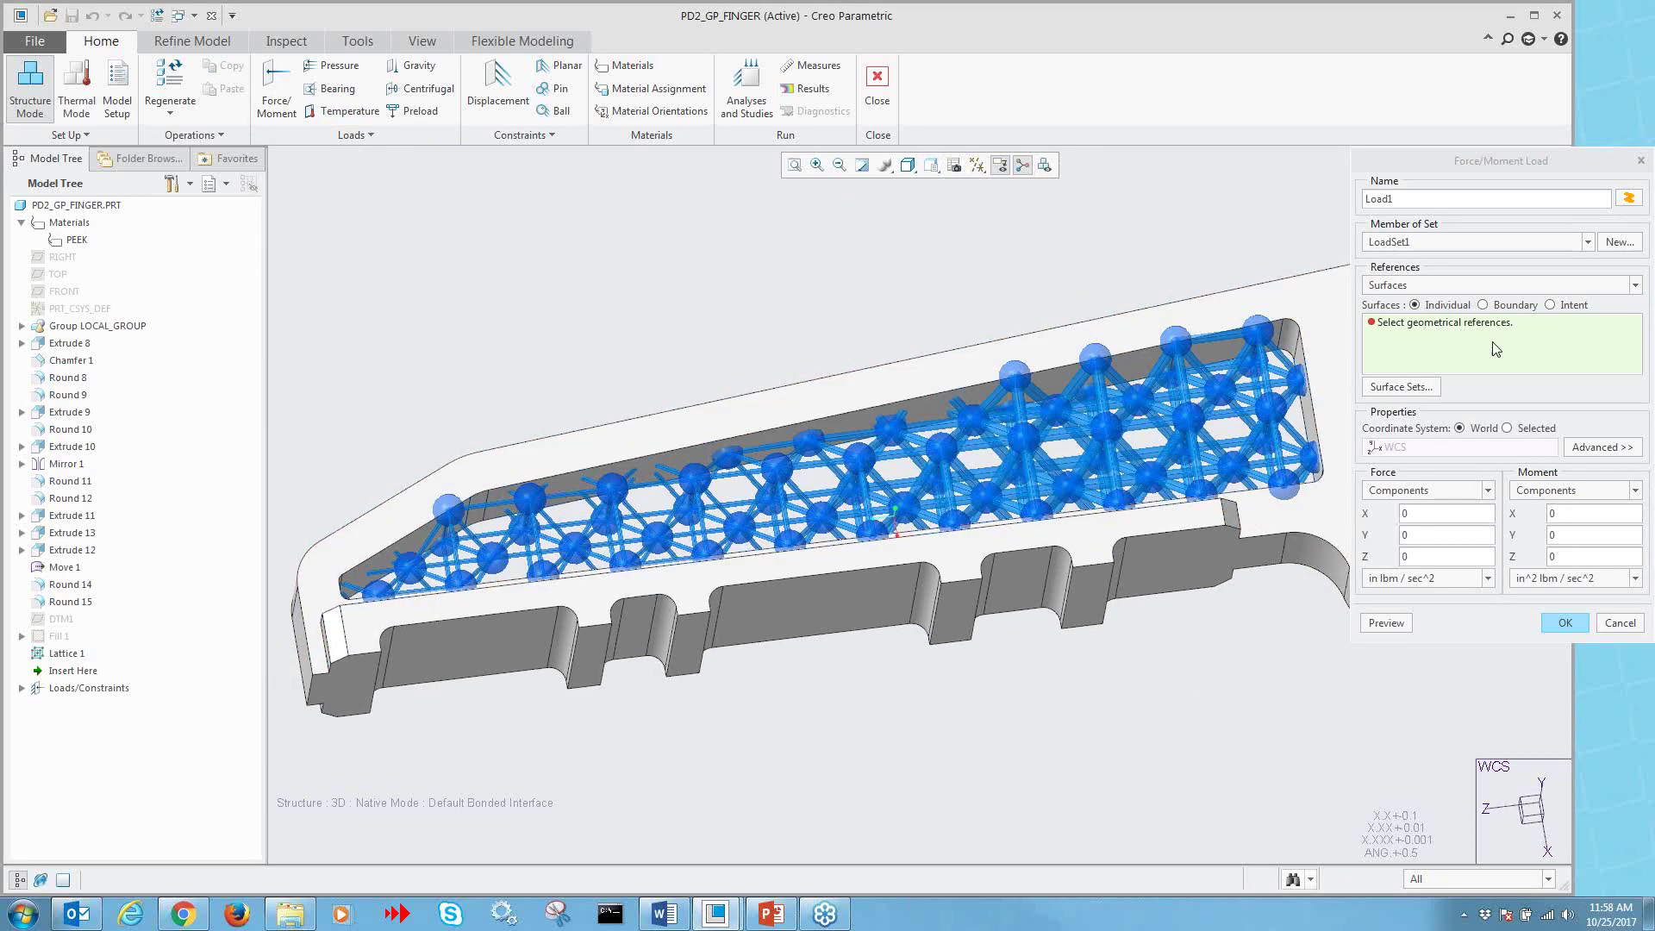
left_click(1090, 610)
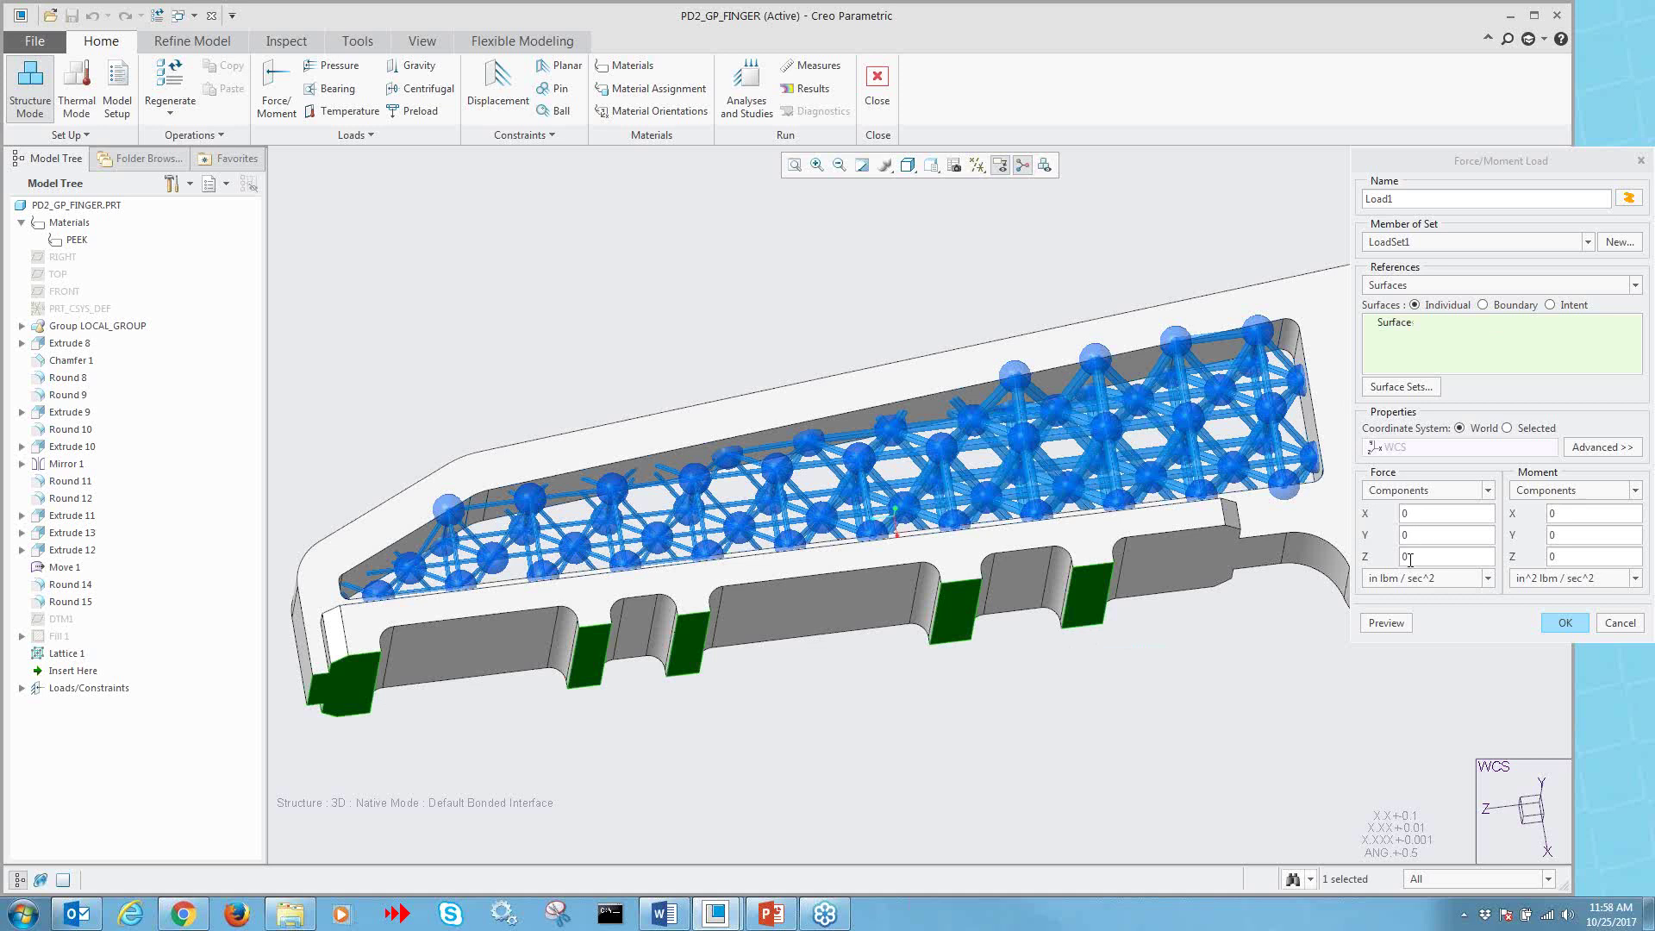
left_click(1424, 519)
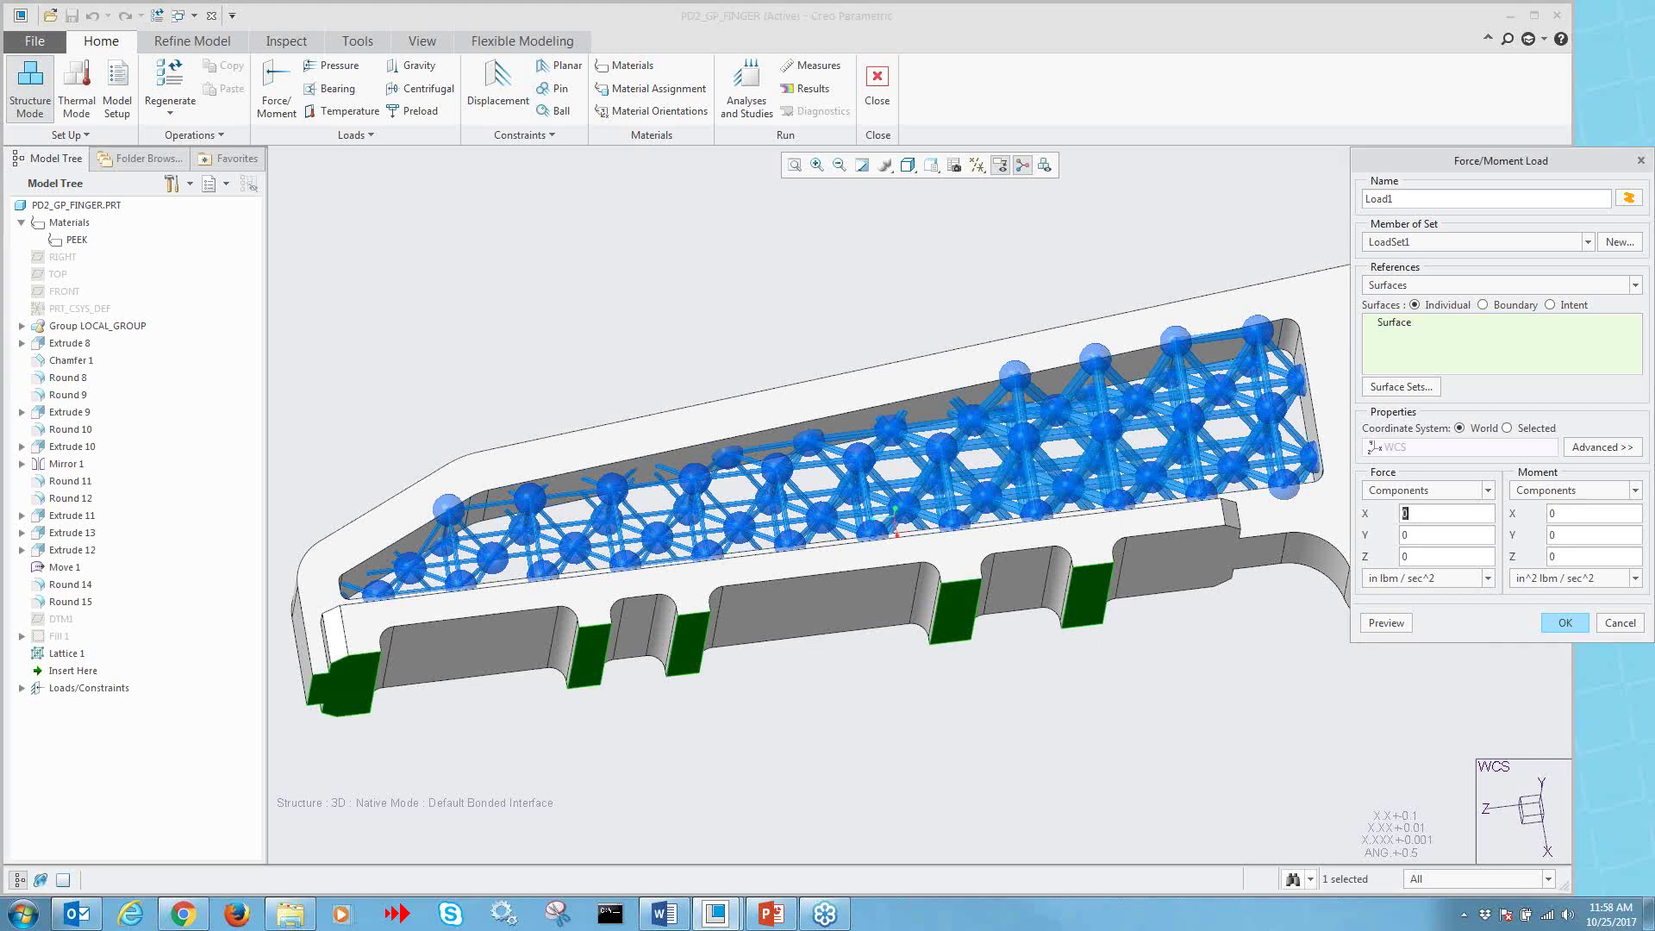
type("100")
left_click(1413, 535)
type("-50")
left_click(1423, 583)
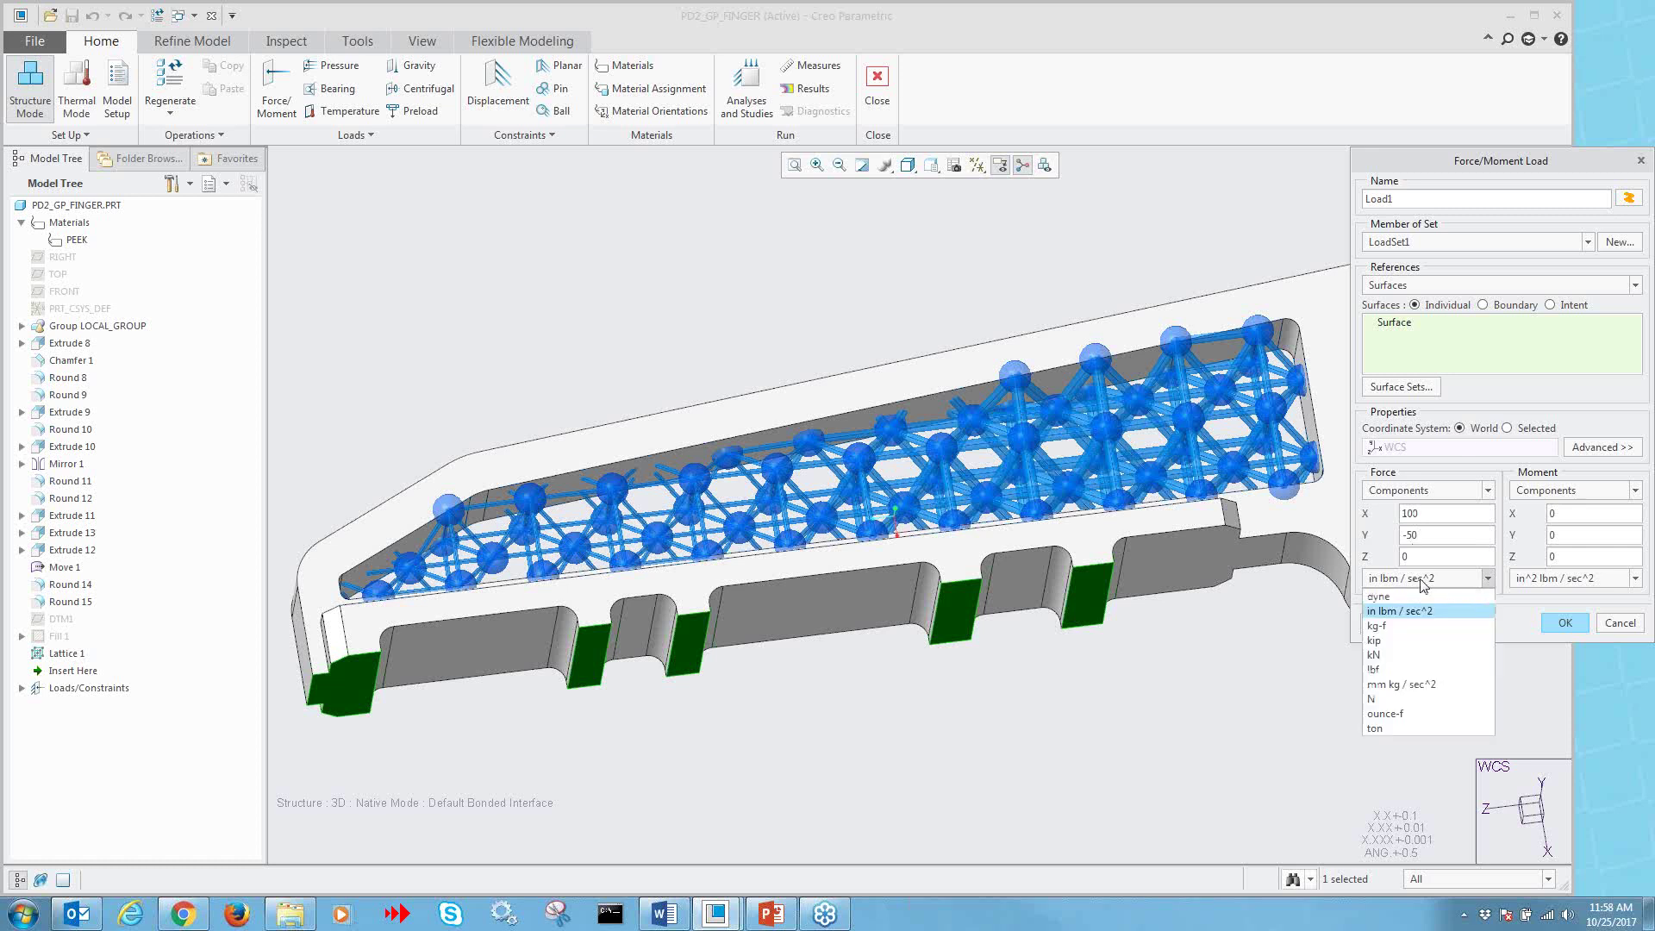
left_click(1388, 699)
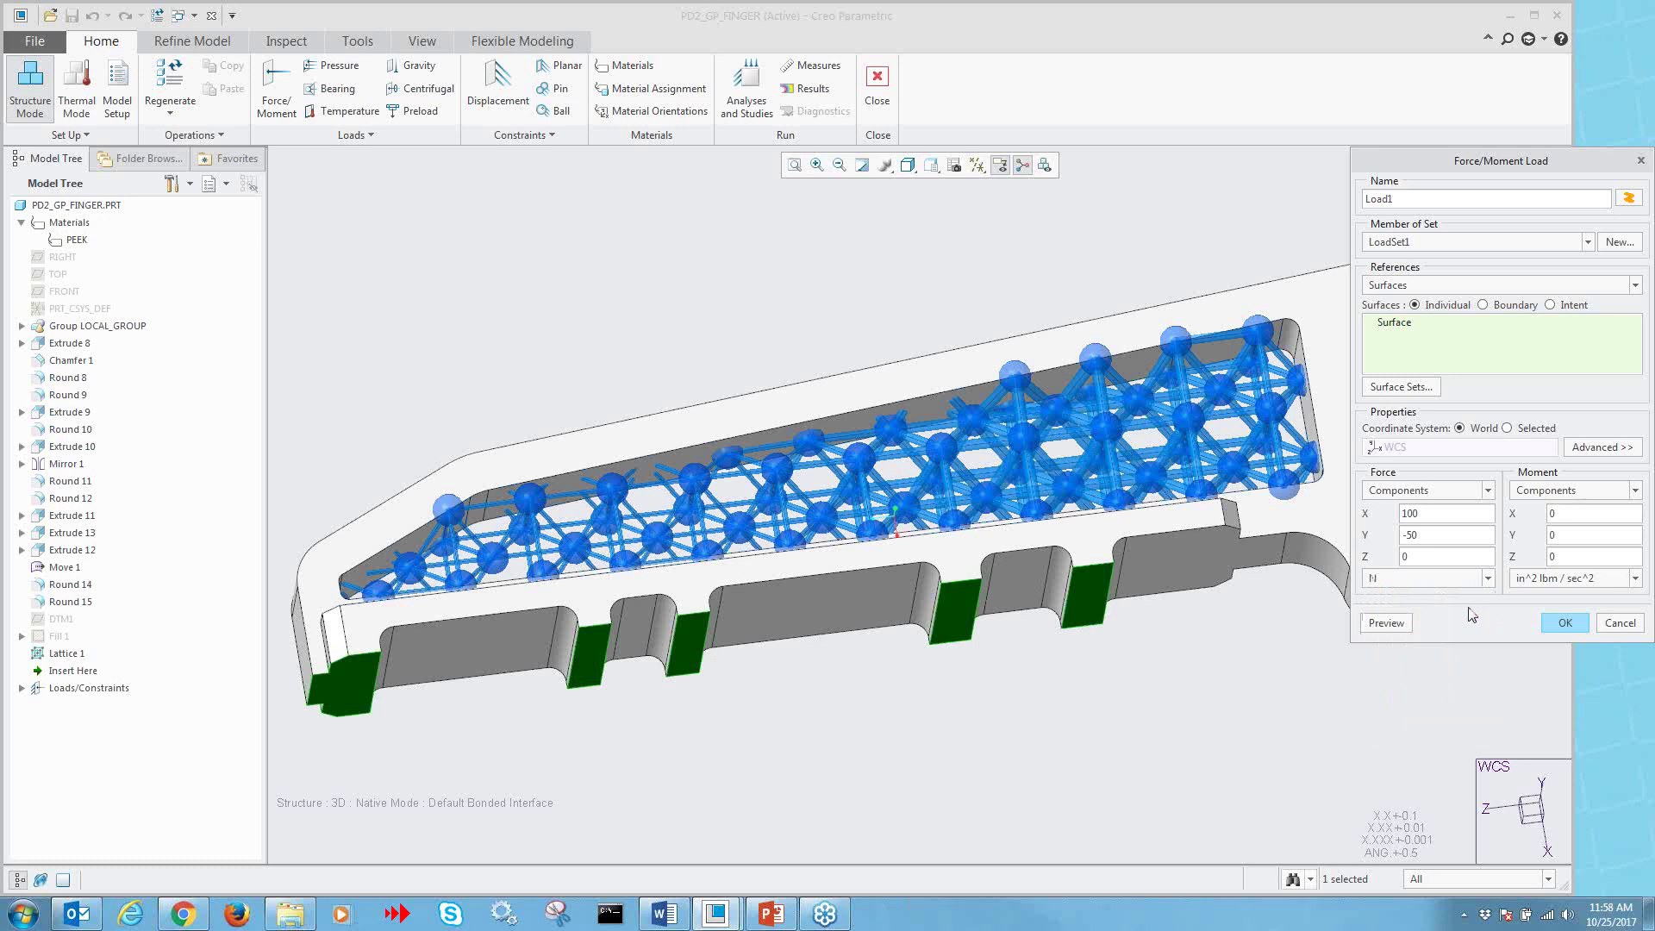
left_click(1577, 620)
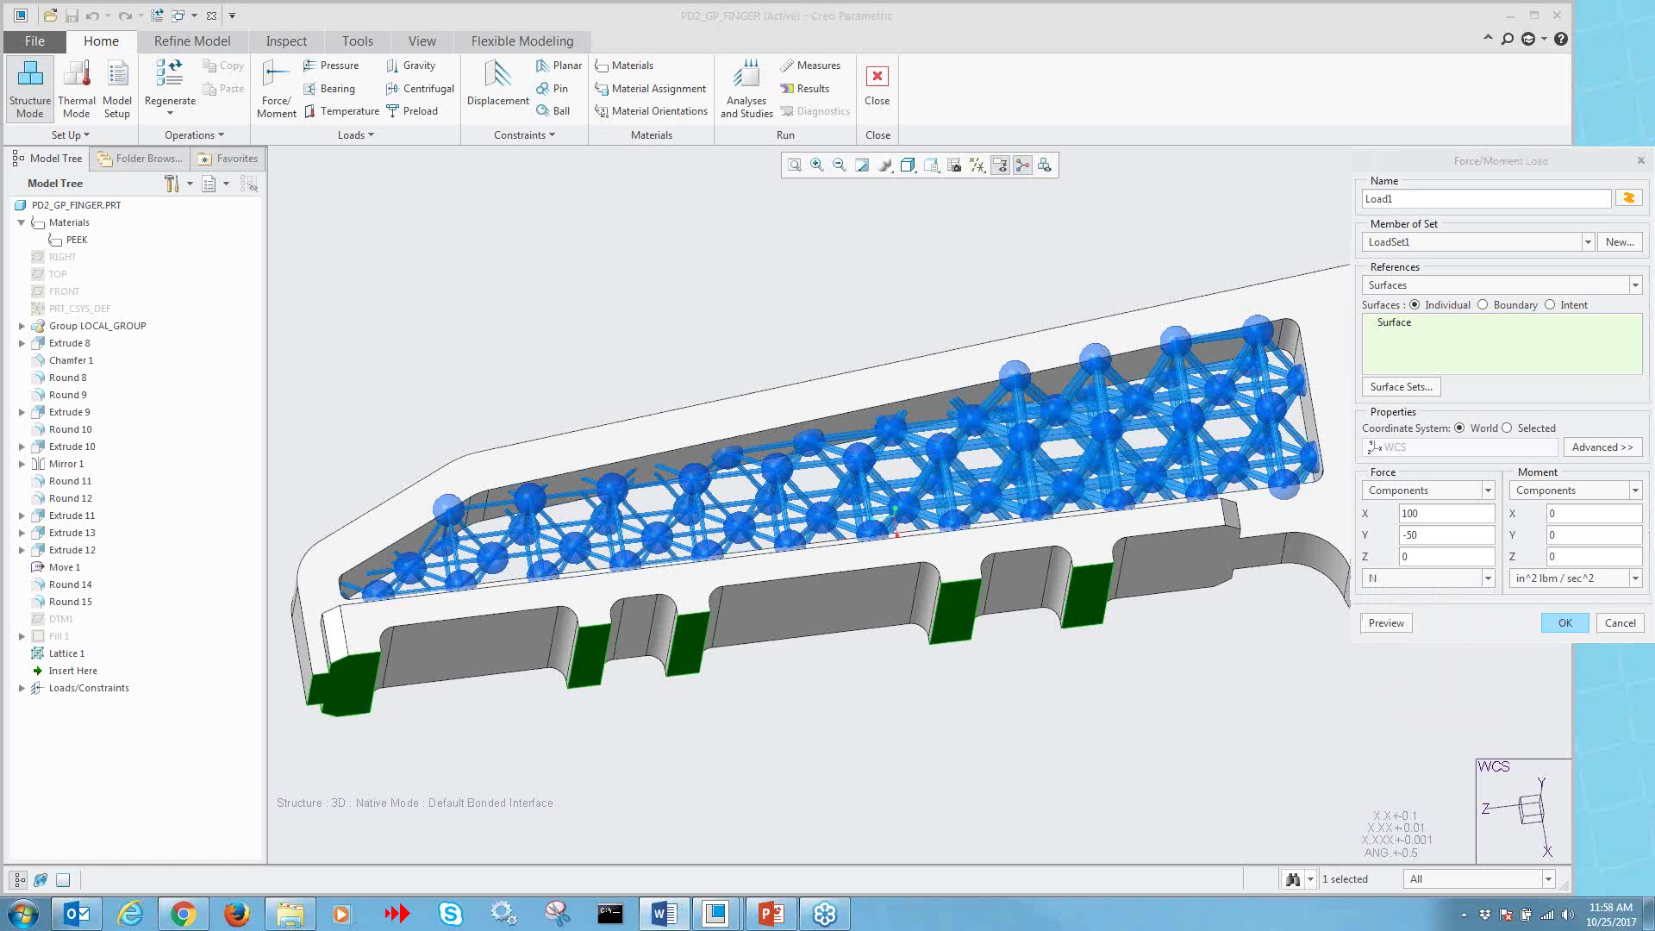
left_click(1580, 622)
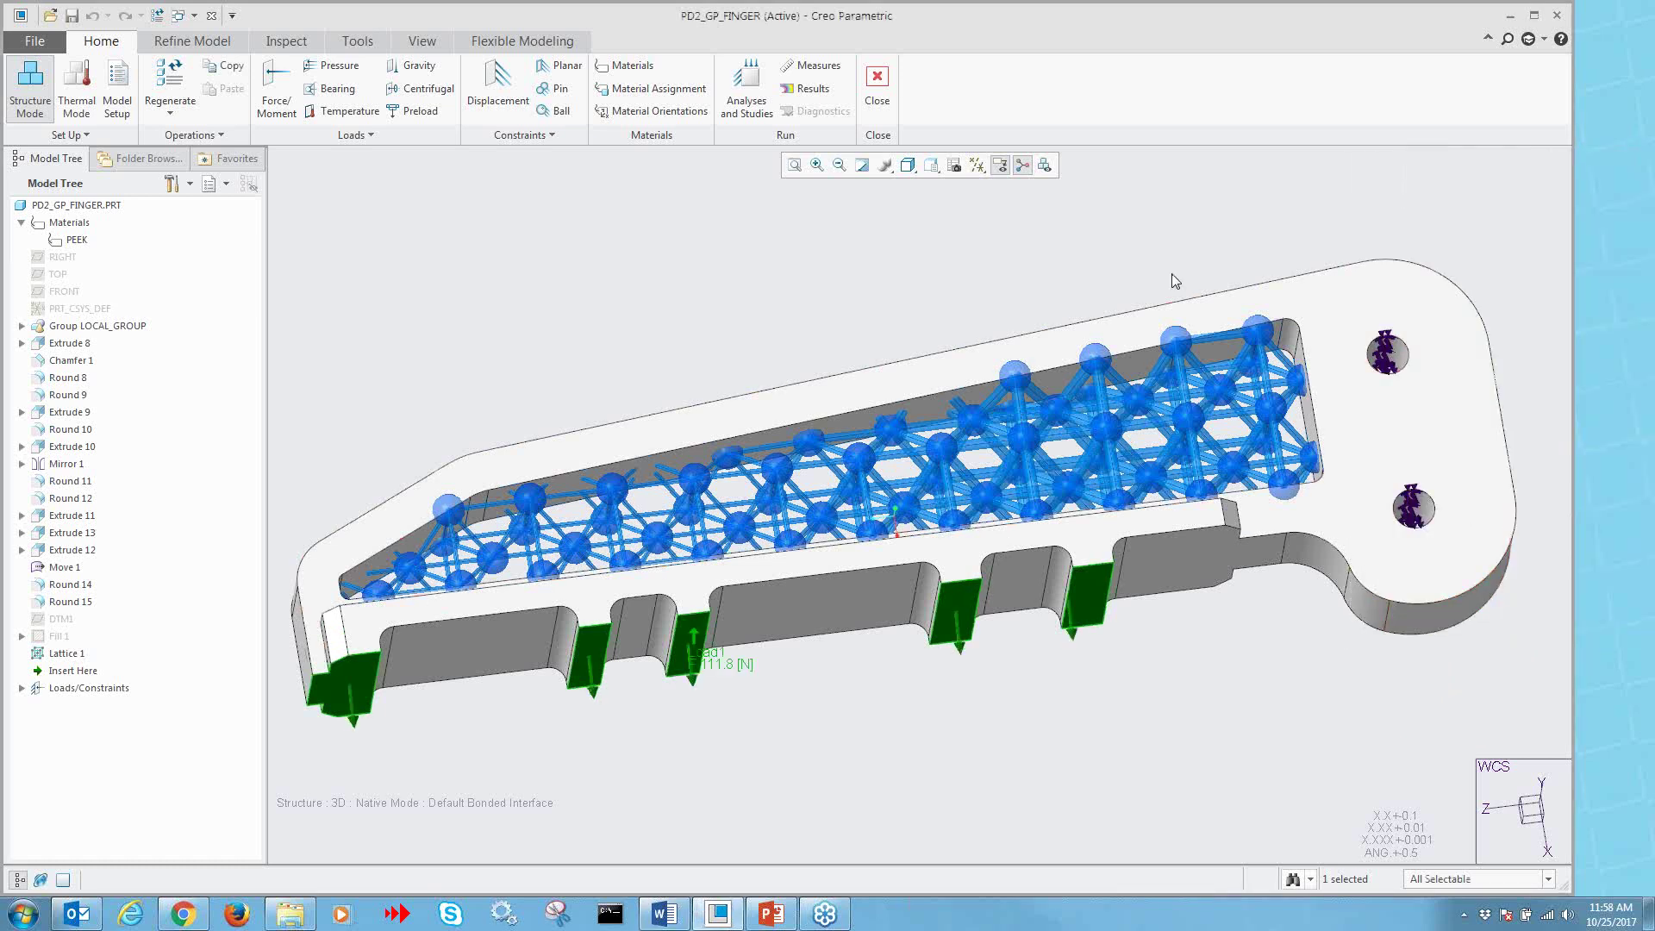
- Create a static analysis called static_analysis using ConstraintSet1, LoadSet1 and the Single-Pass Adaptive method
left_click(747, 105)
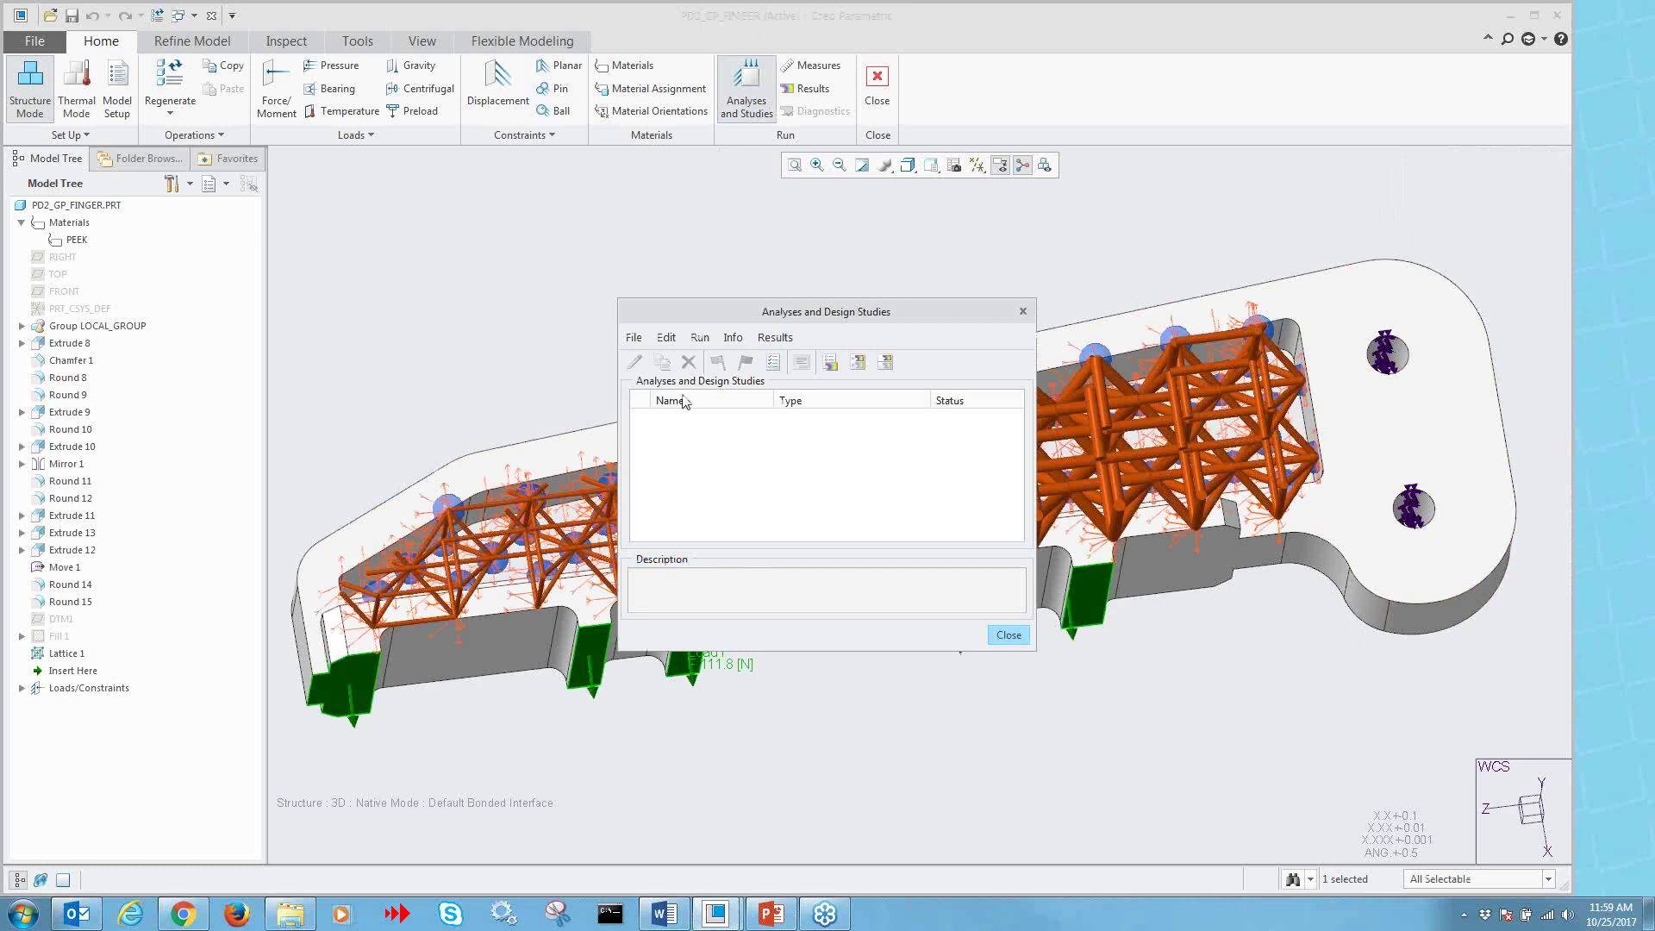
left_click(634, 338)
left_click(676, 360)
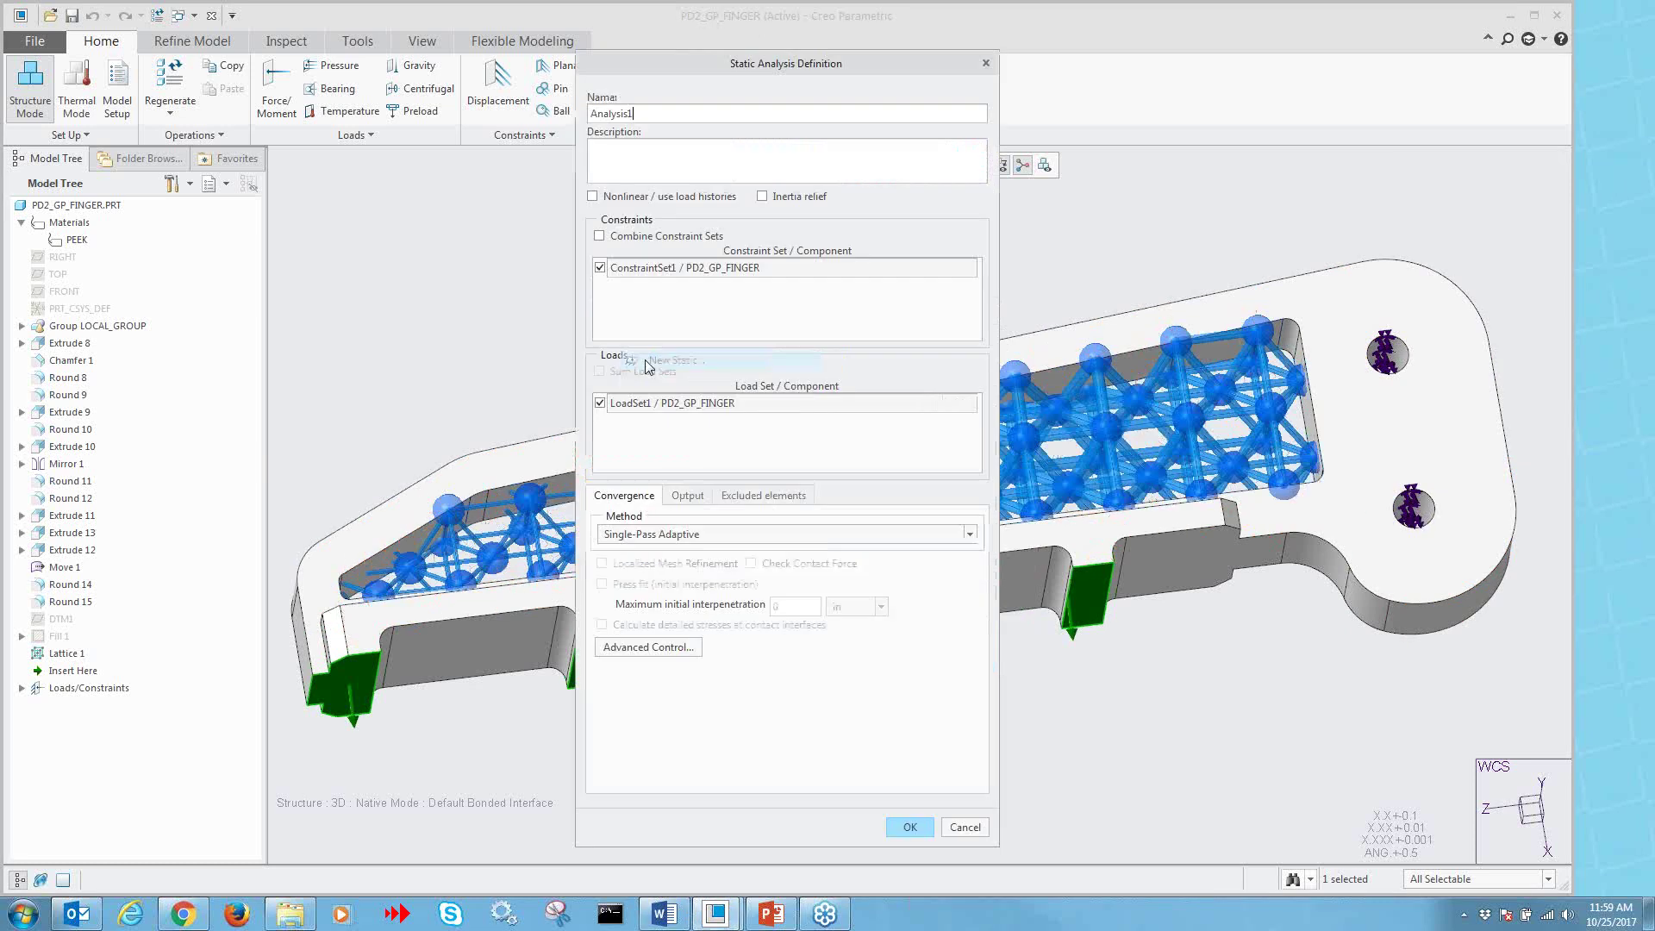
double_click(715, 113)
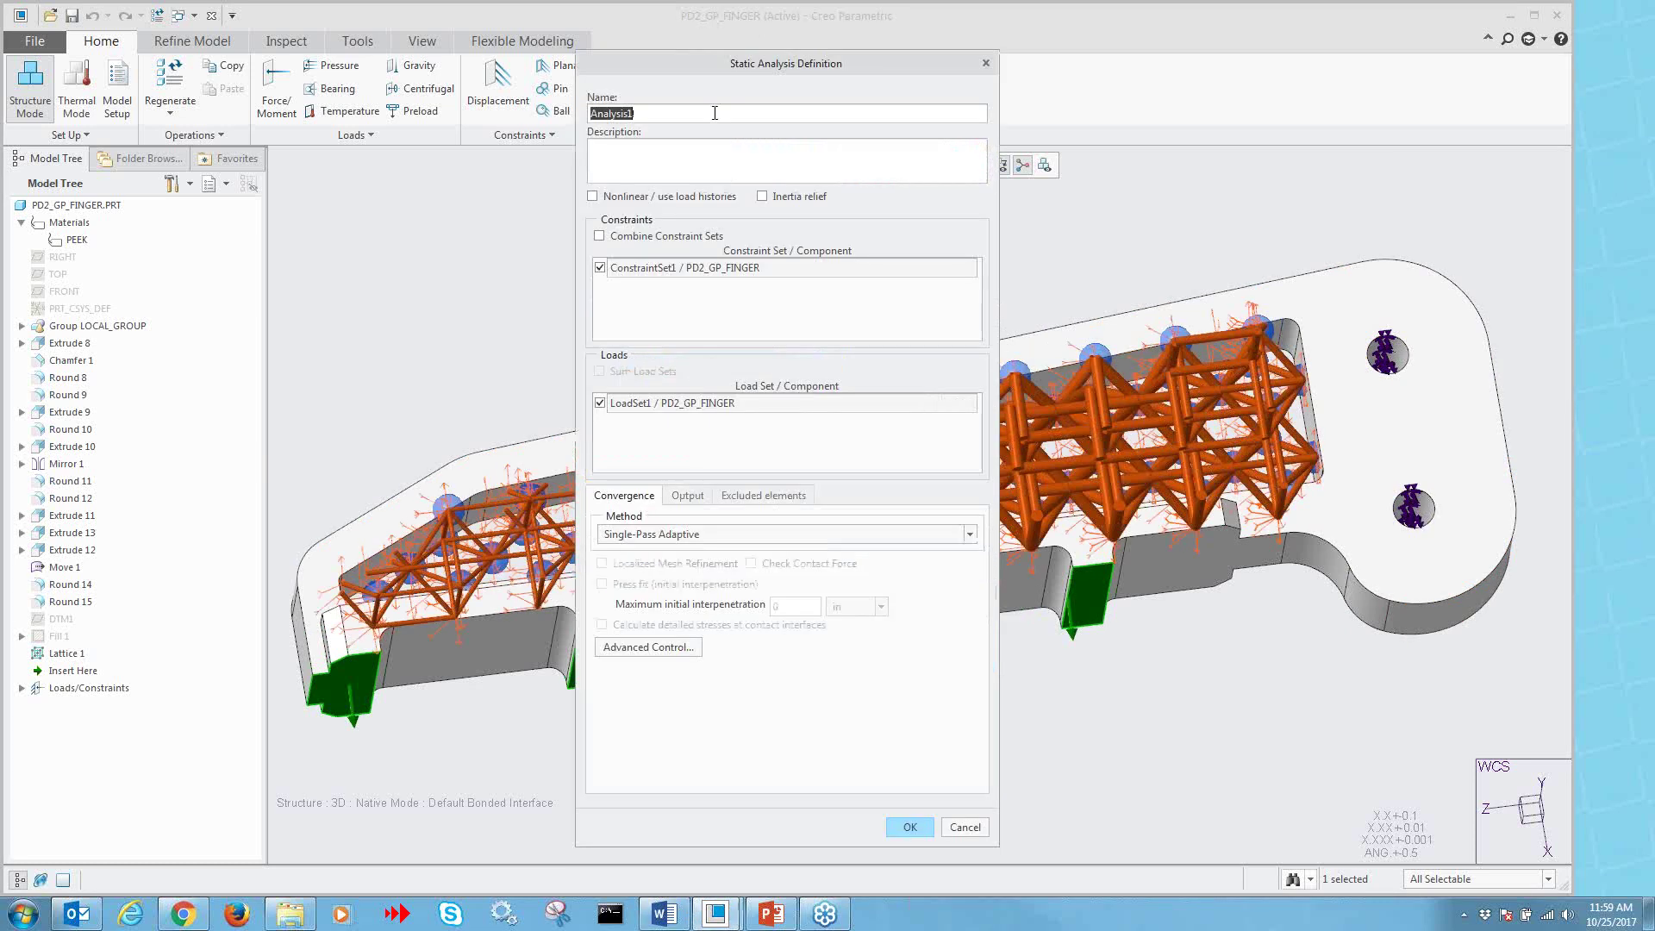
type("static_analysis")
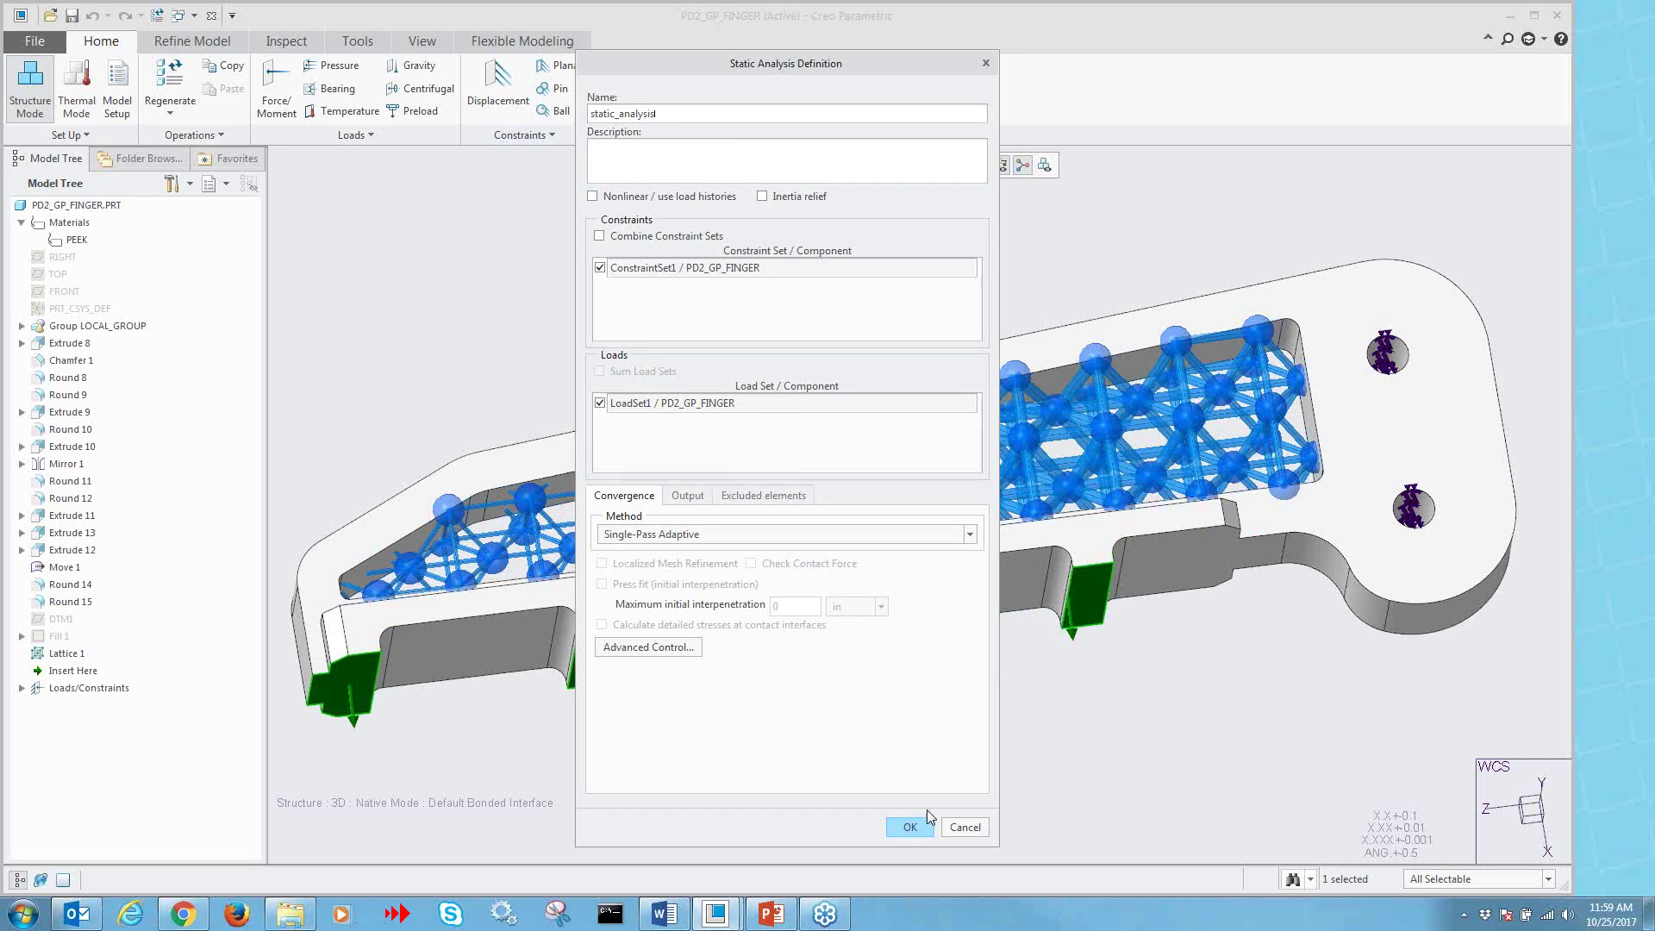
left_click(912, 829)
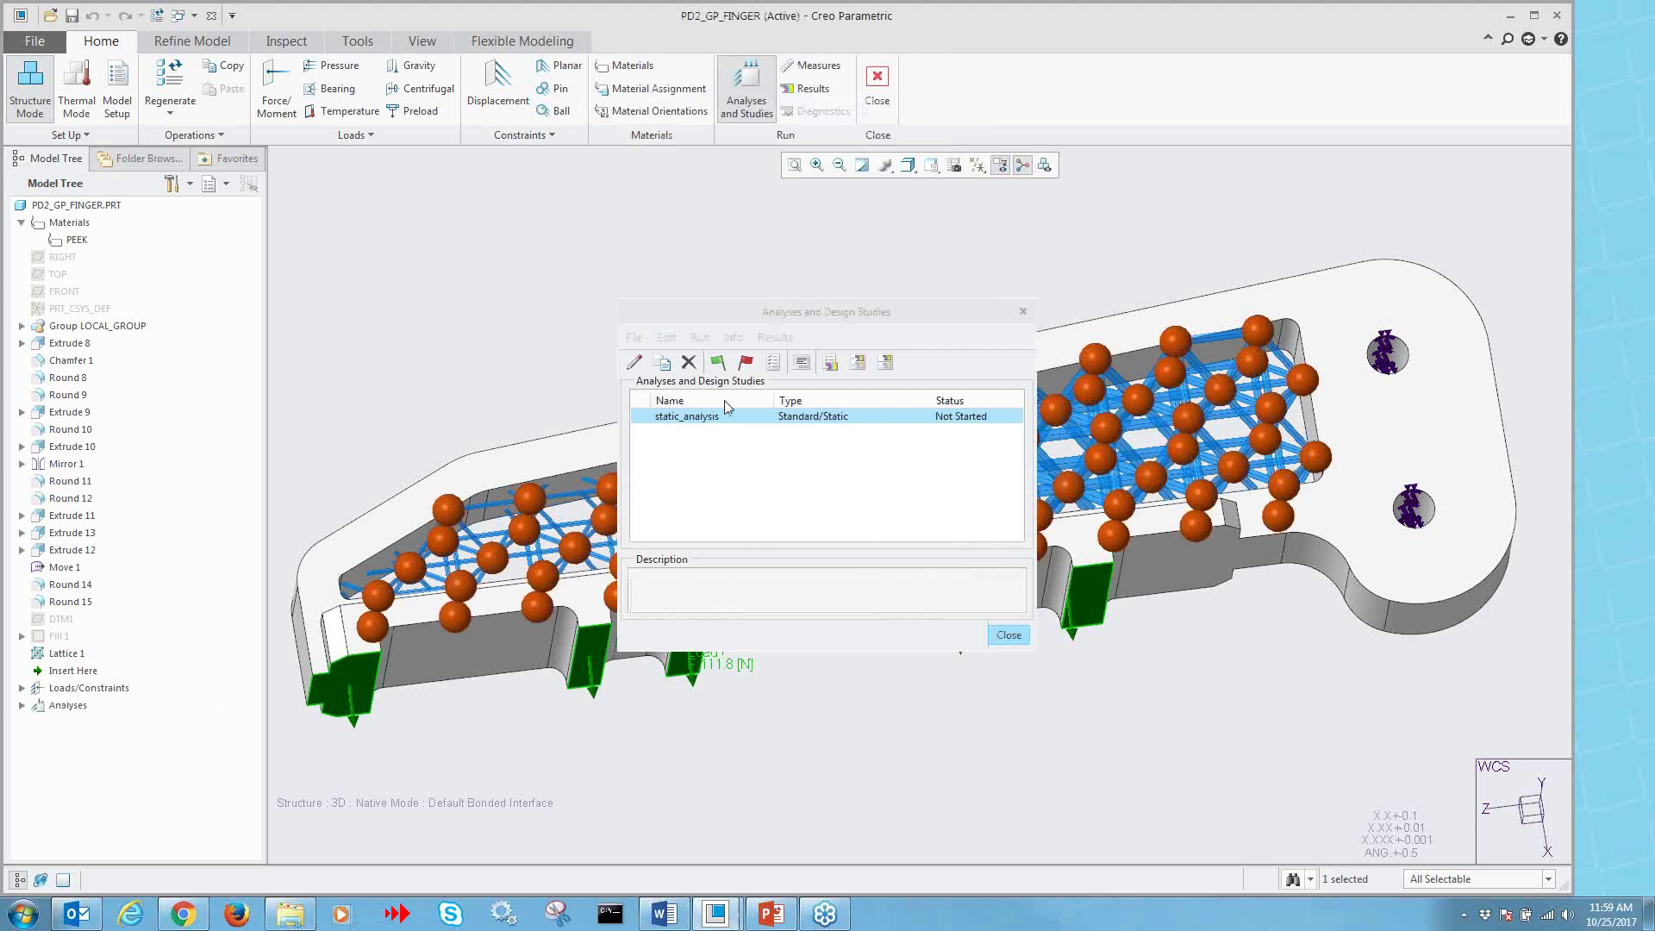
- Run static_analysis without interactive diagnostics
left_click(720, 363)
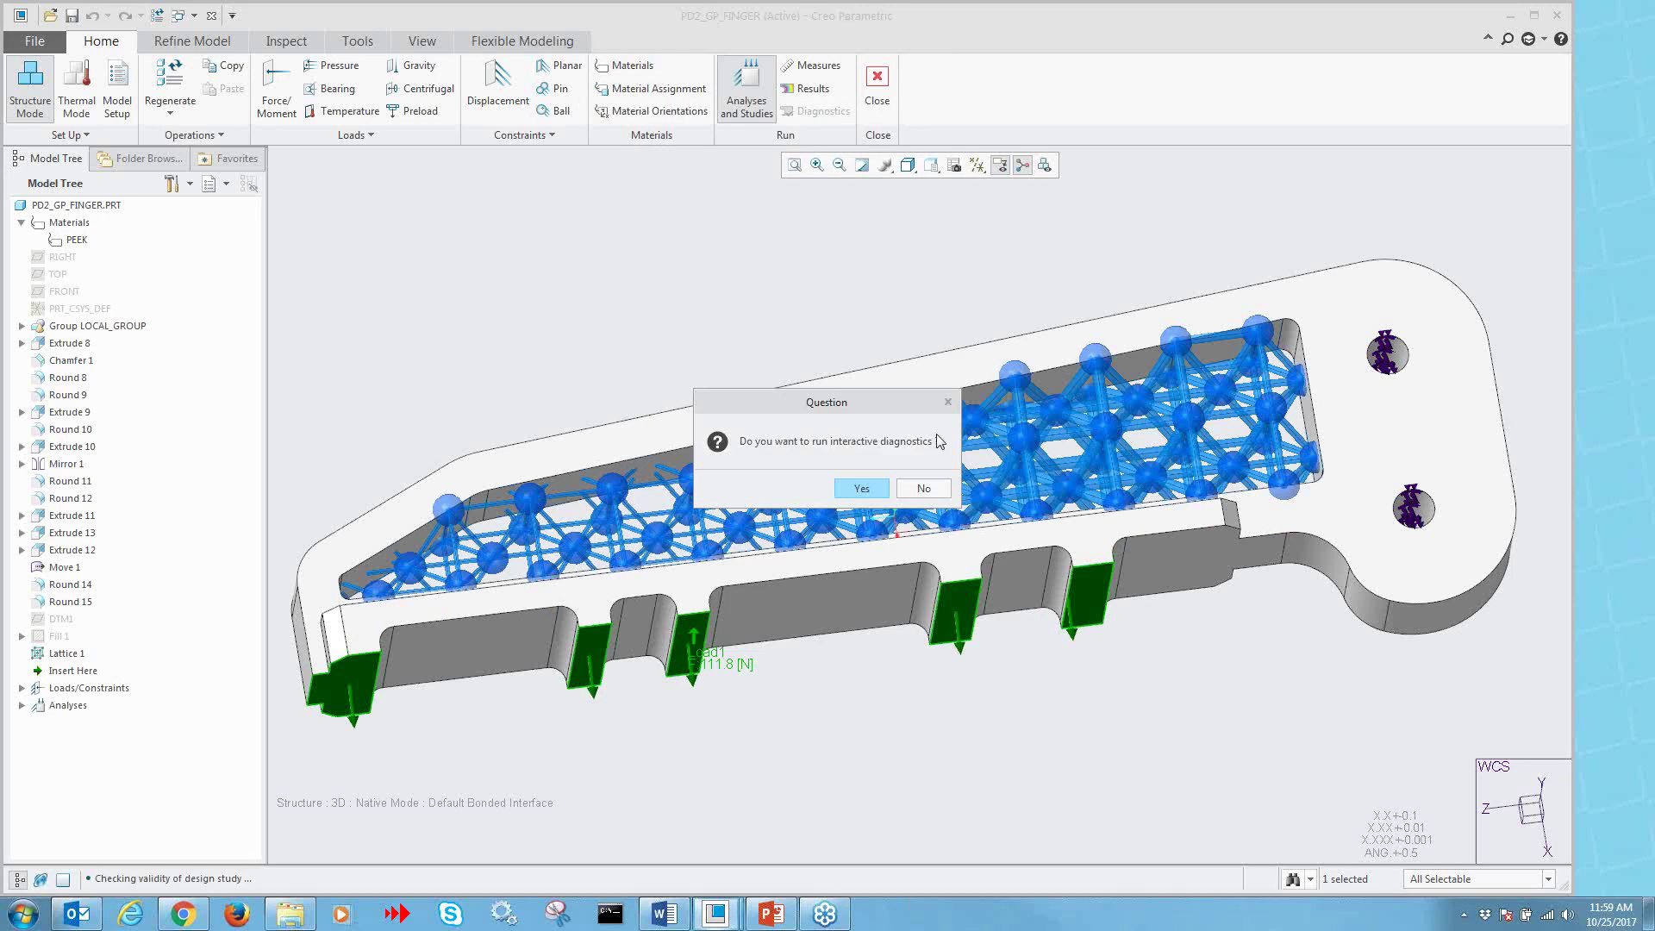
left_click(924, 489)
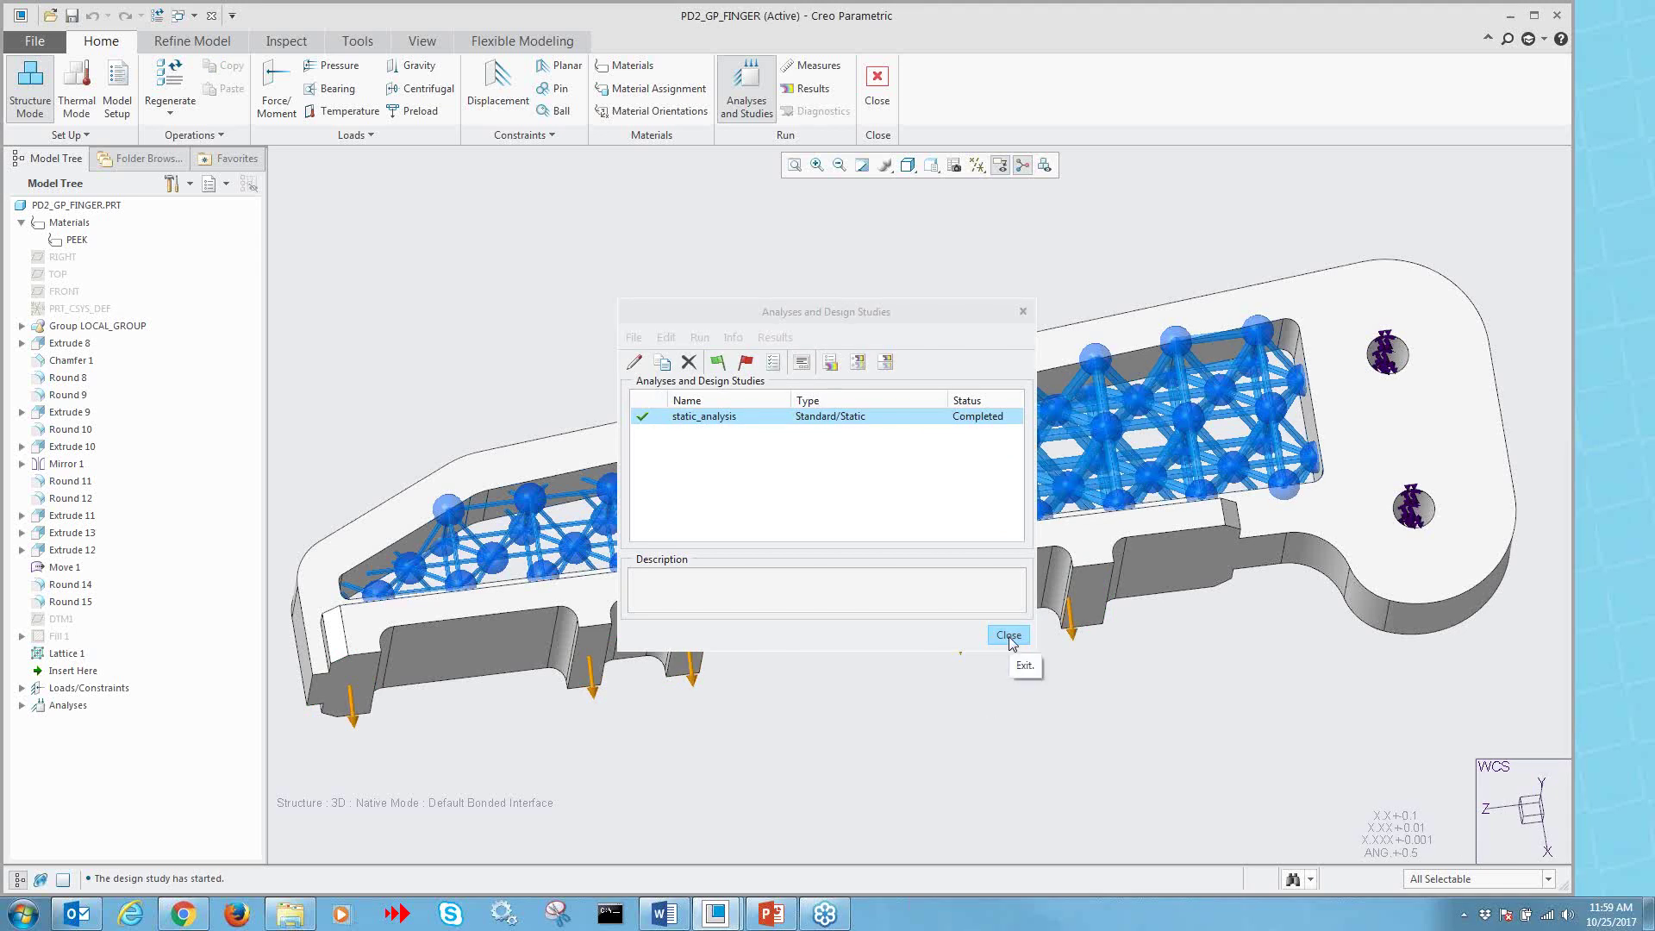
scroll(1258, 586, "down", 3)
scroll(1258, 586, "up", 2)
scroll(1162, 157, "up", 2)
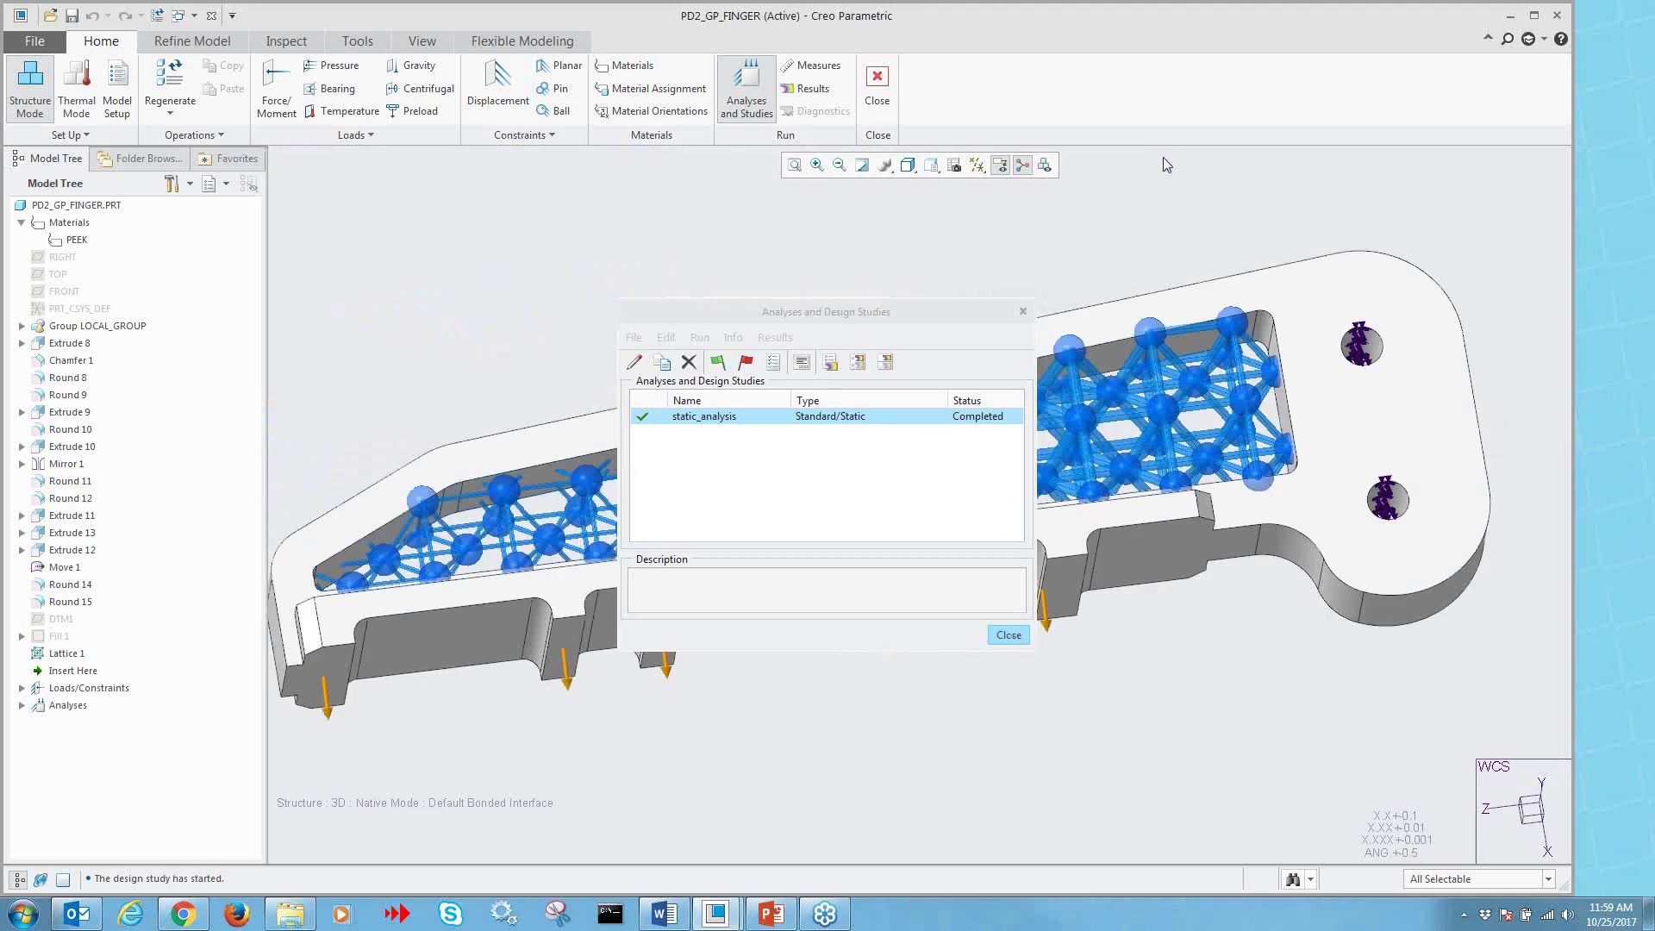
- Open and show the static_analysis results using the static result template
left_click(858, 364)
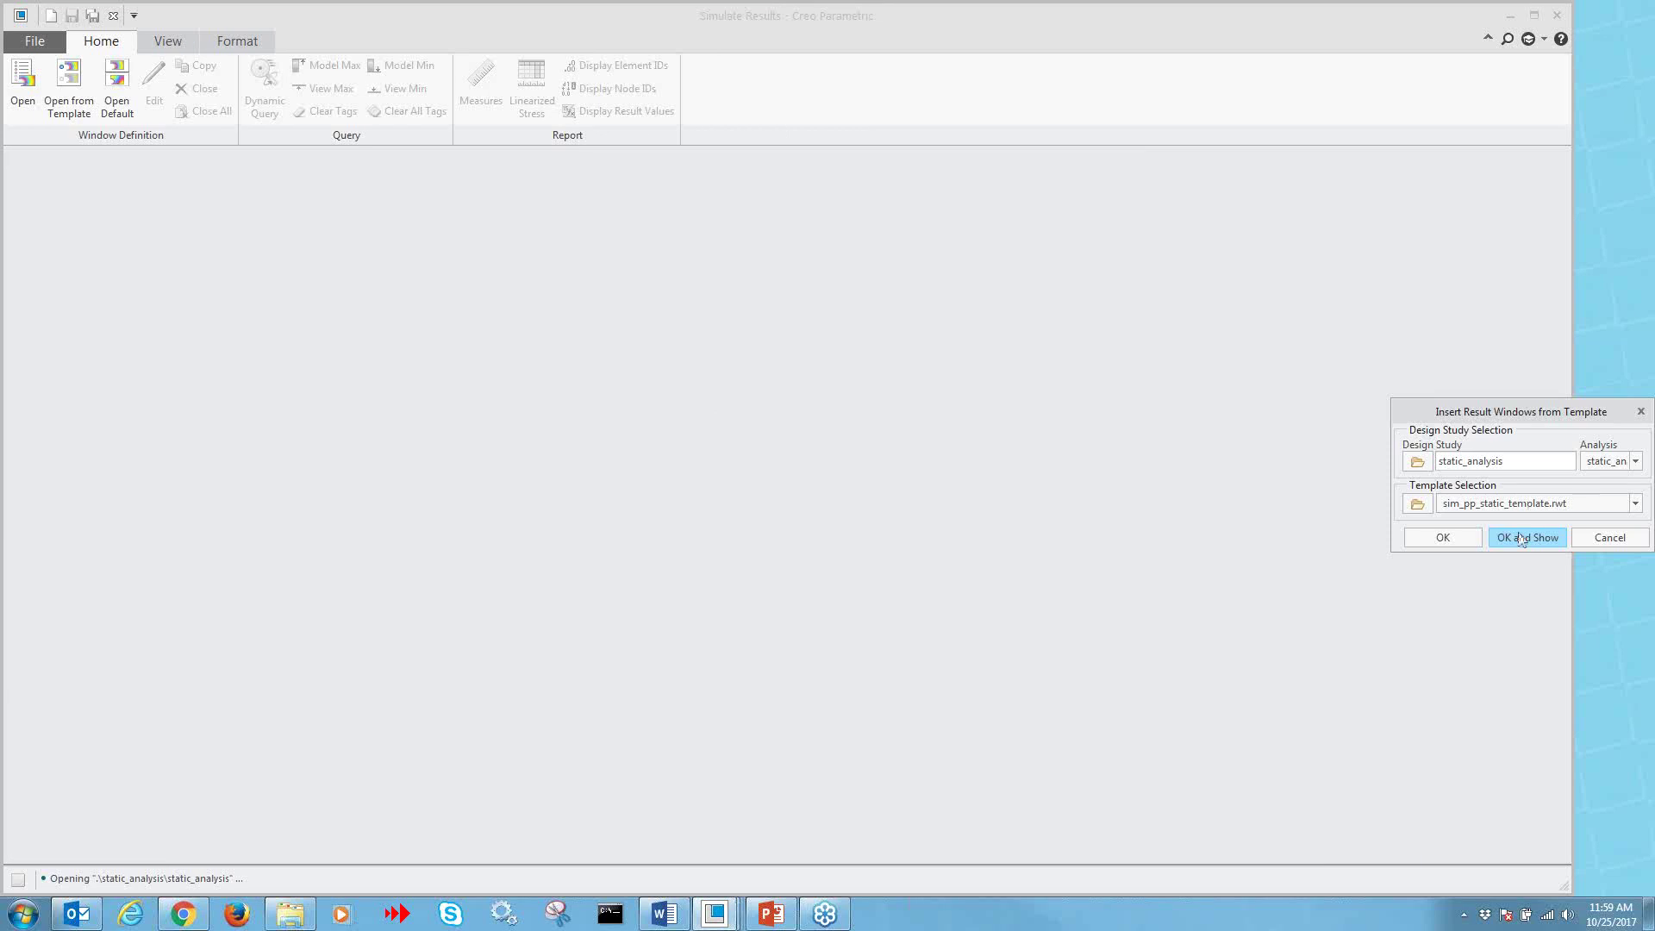
left_click(1544, 541)
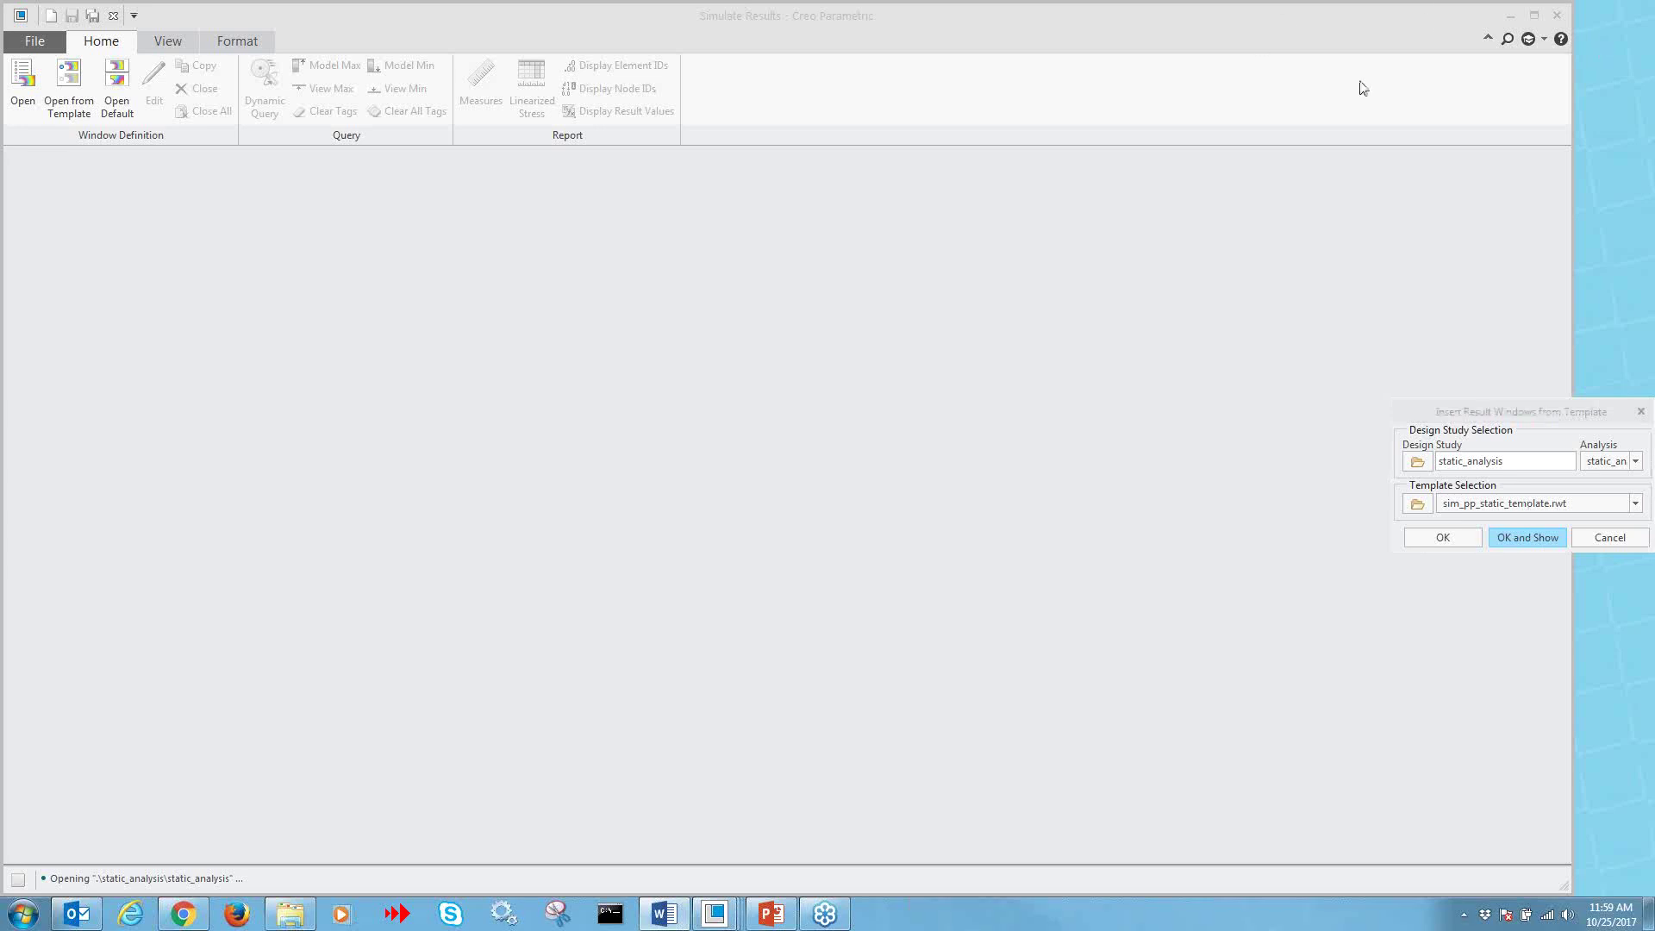
left_click(1510, 538)
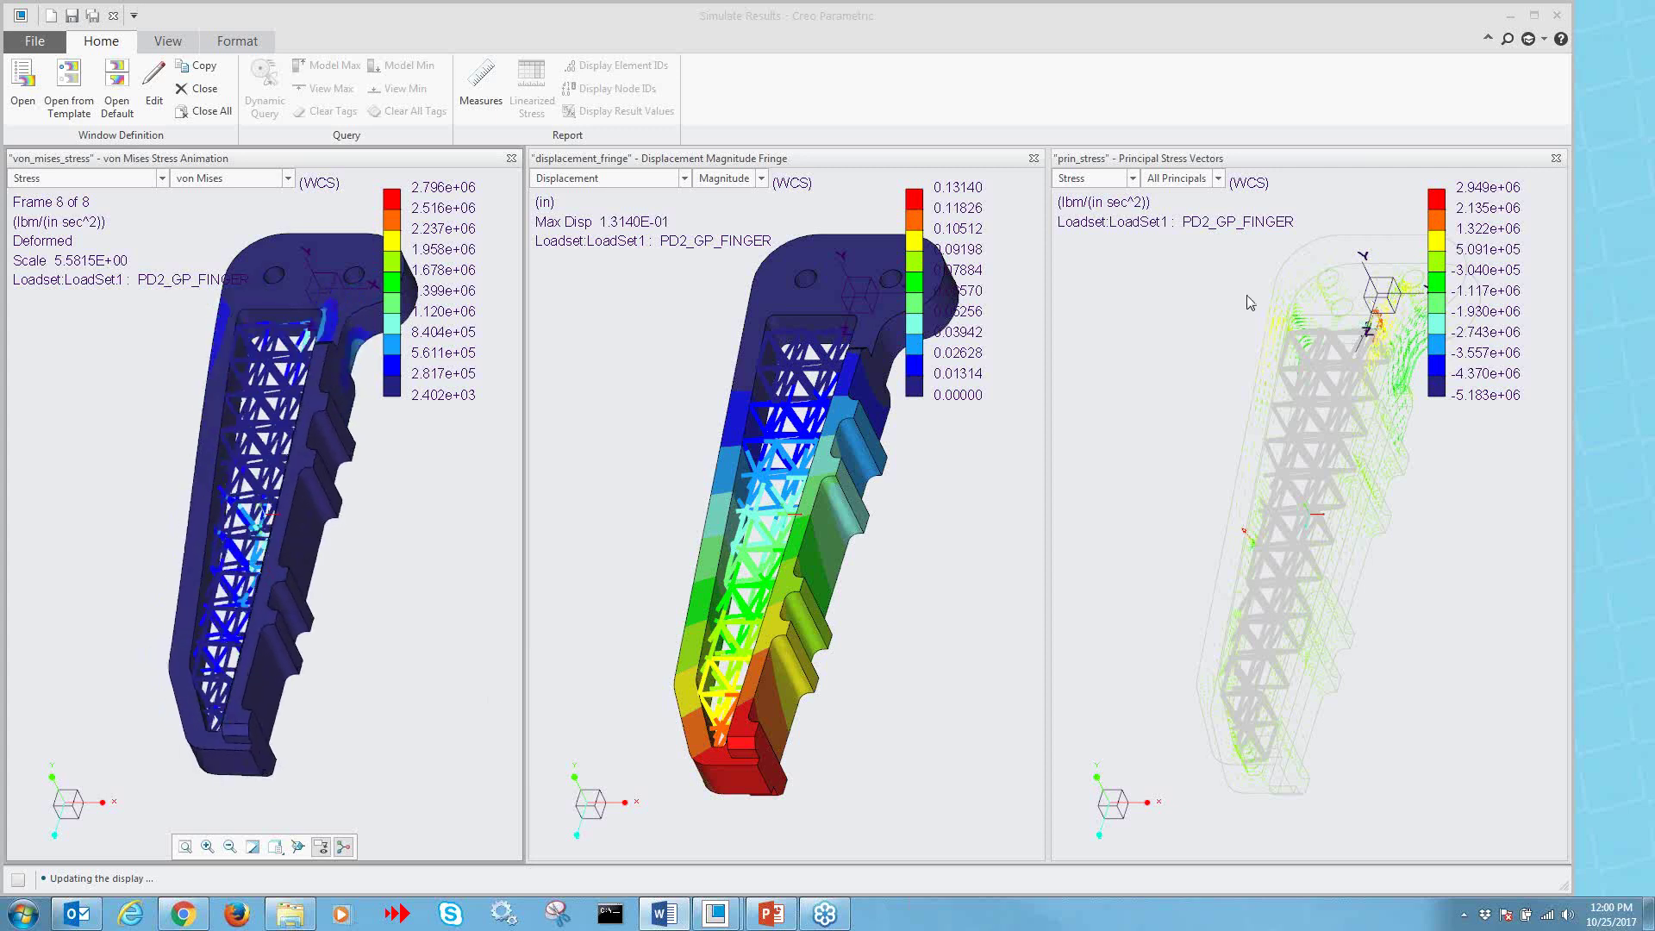
- Annotate the von Mises stress result window with the max_stress_vm measure
left_click(75, 462)
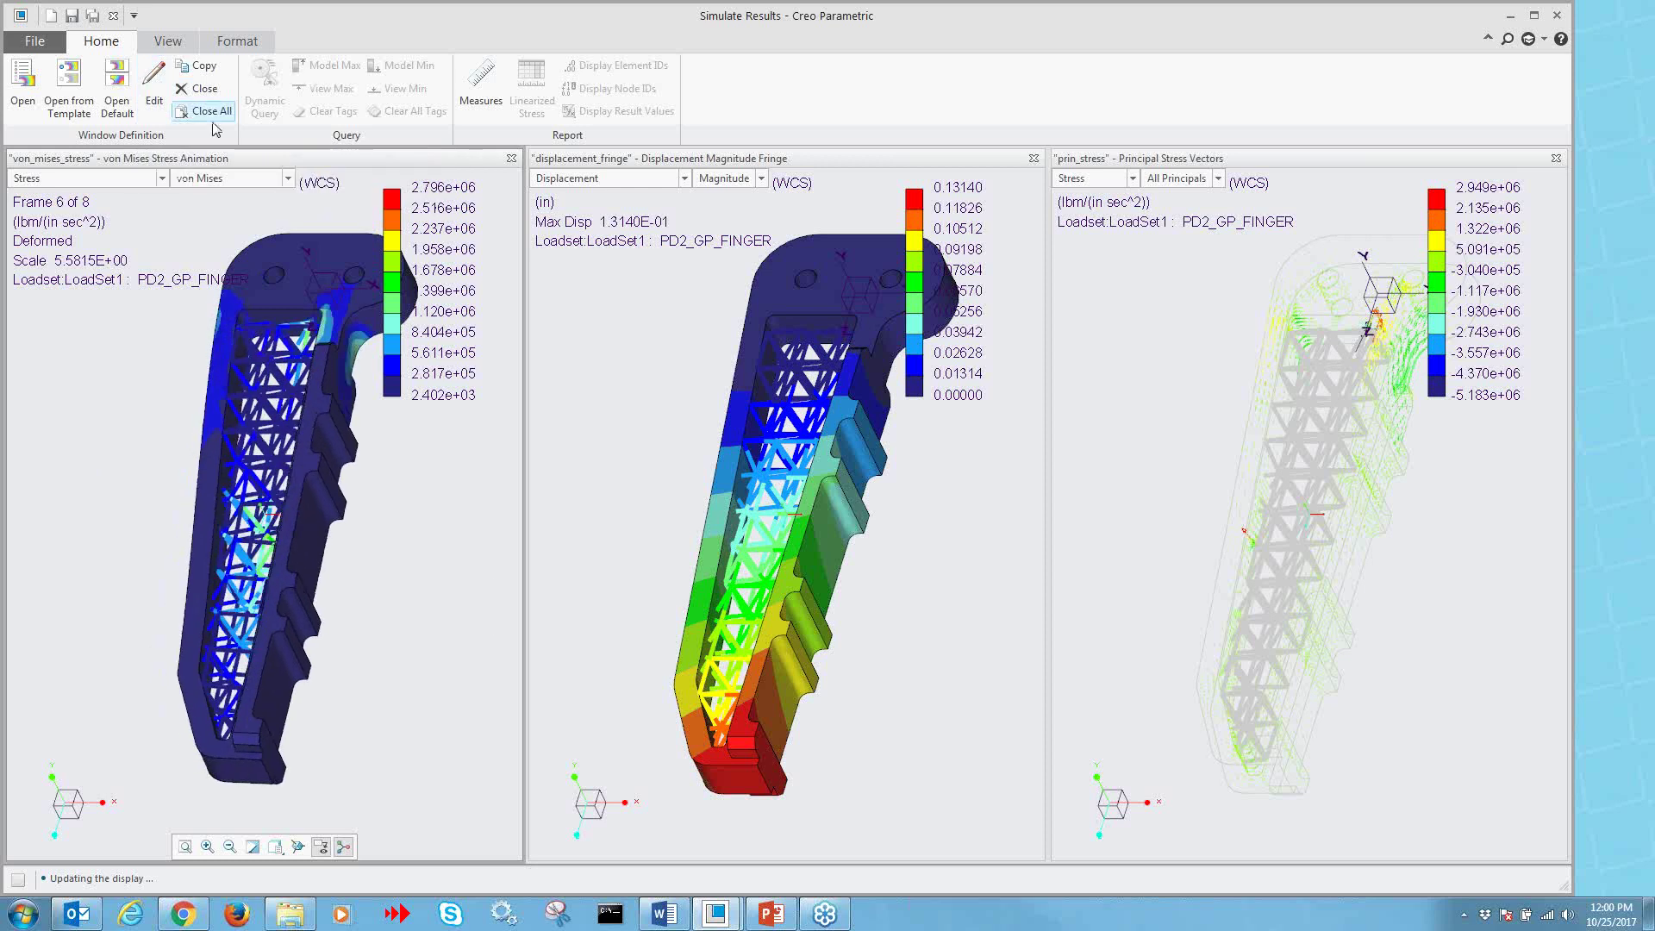
left_click(481, 84)
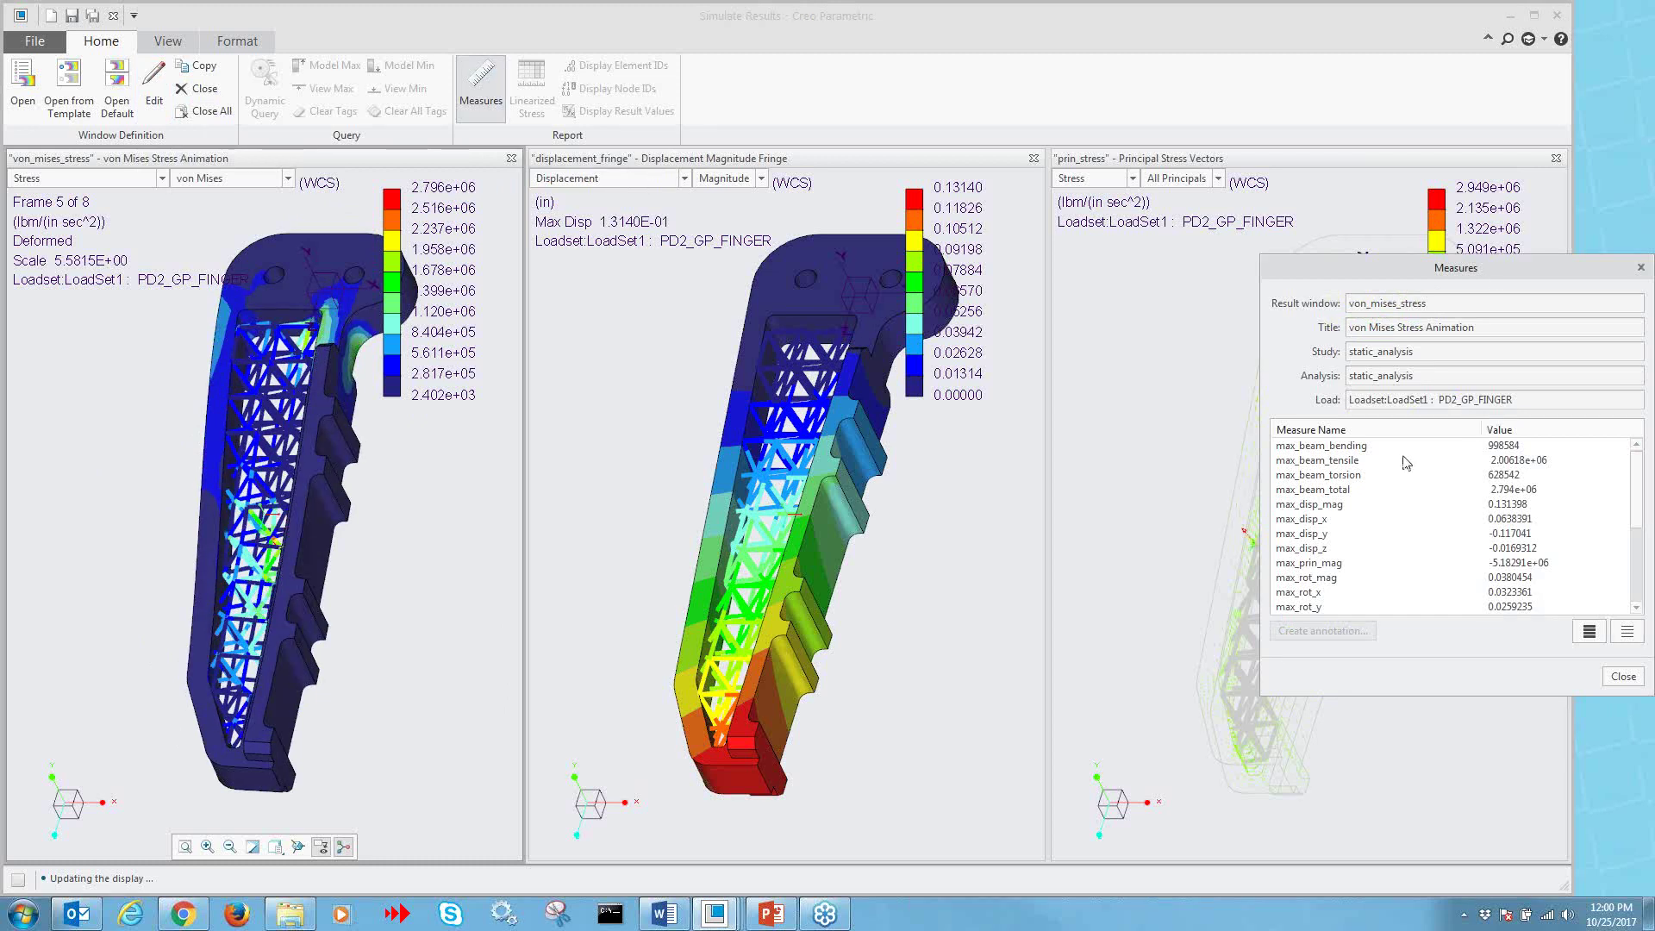
scroll(1340, 514, "down", 1)
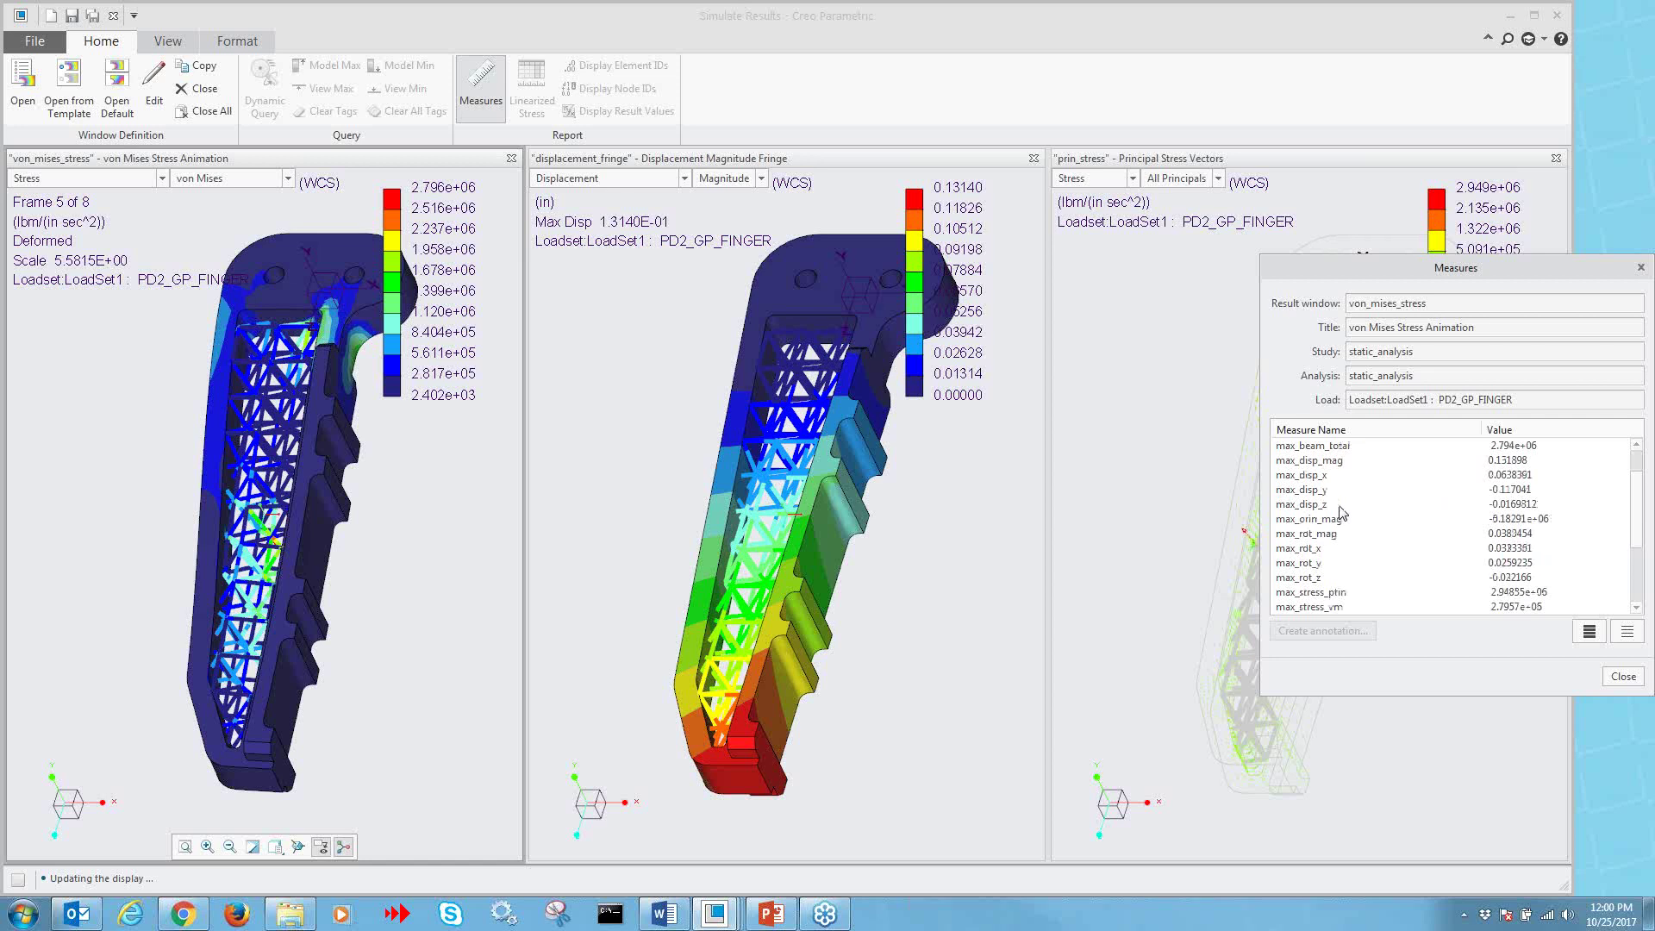
scroll(1341, 586, "down", 1)
left_click(1327, 564)
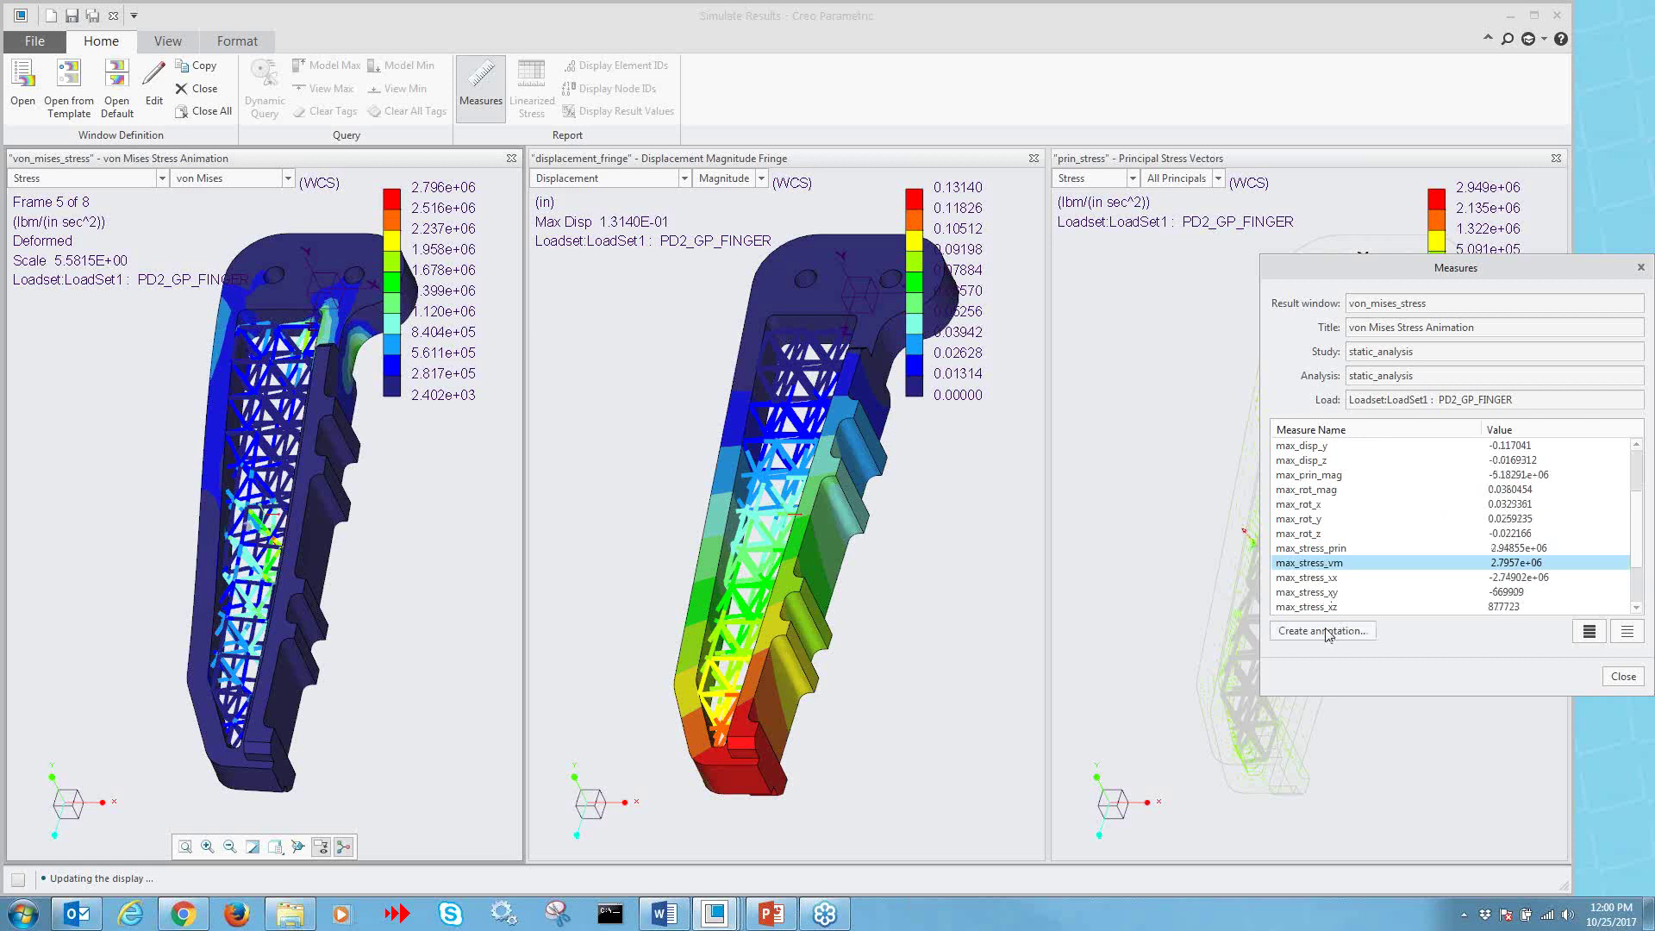
left_click(1324, 631)
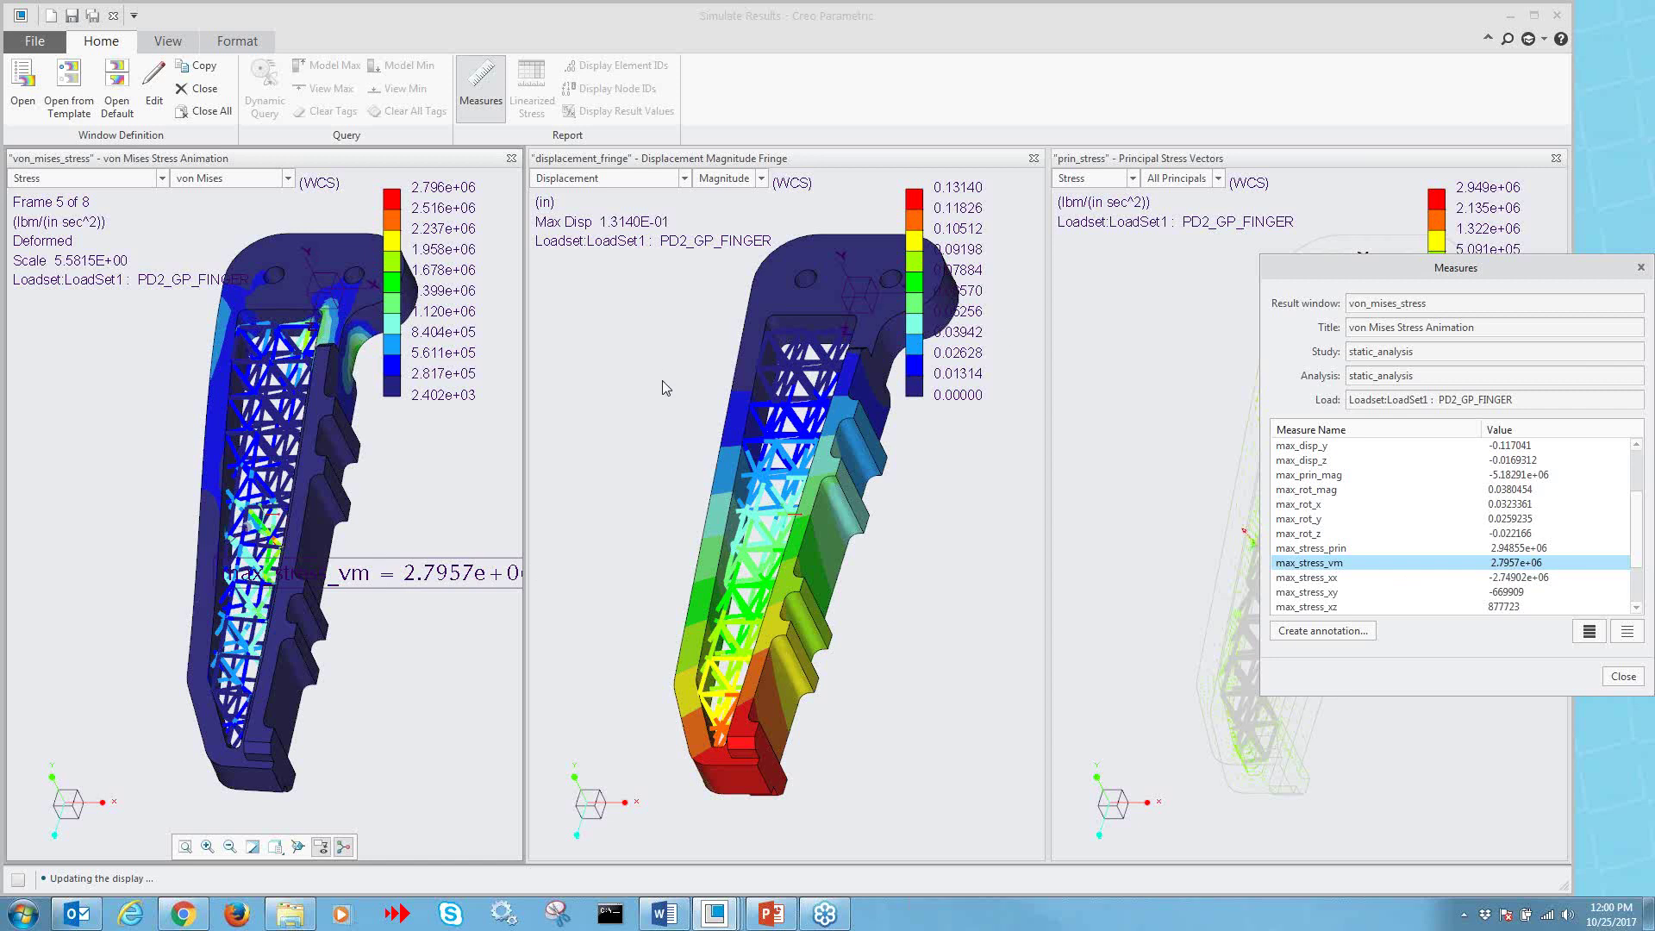
- Annotate the Displacement Magnitude Fringe result window with the max_disp_mag measure
left_click(657, 356)
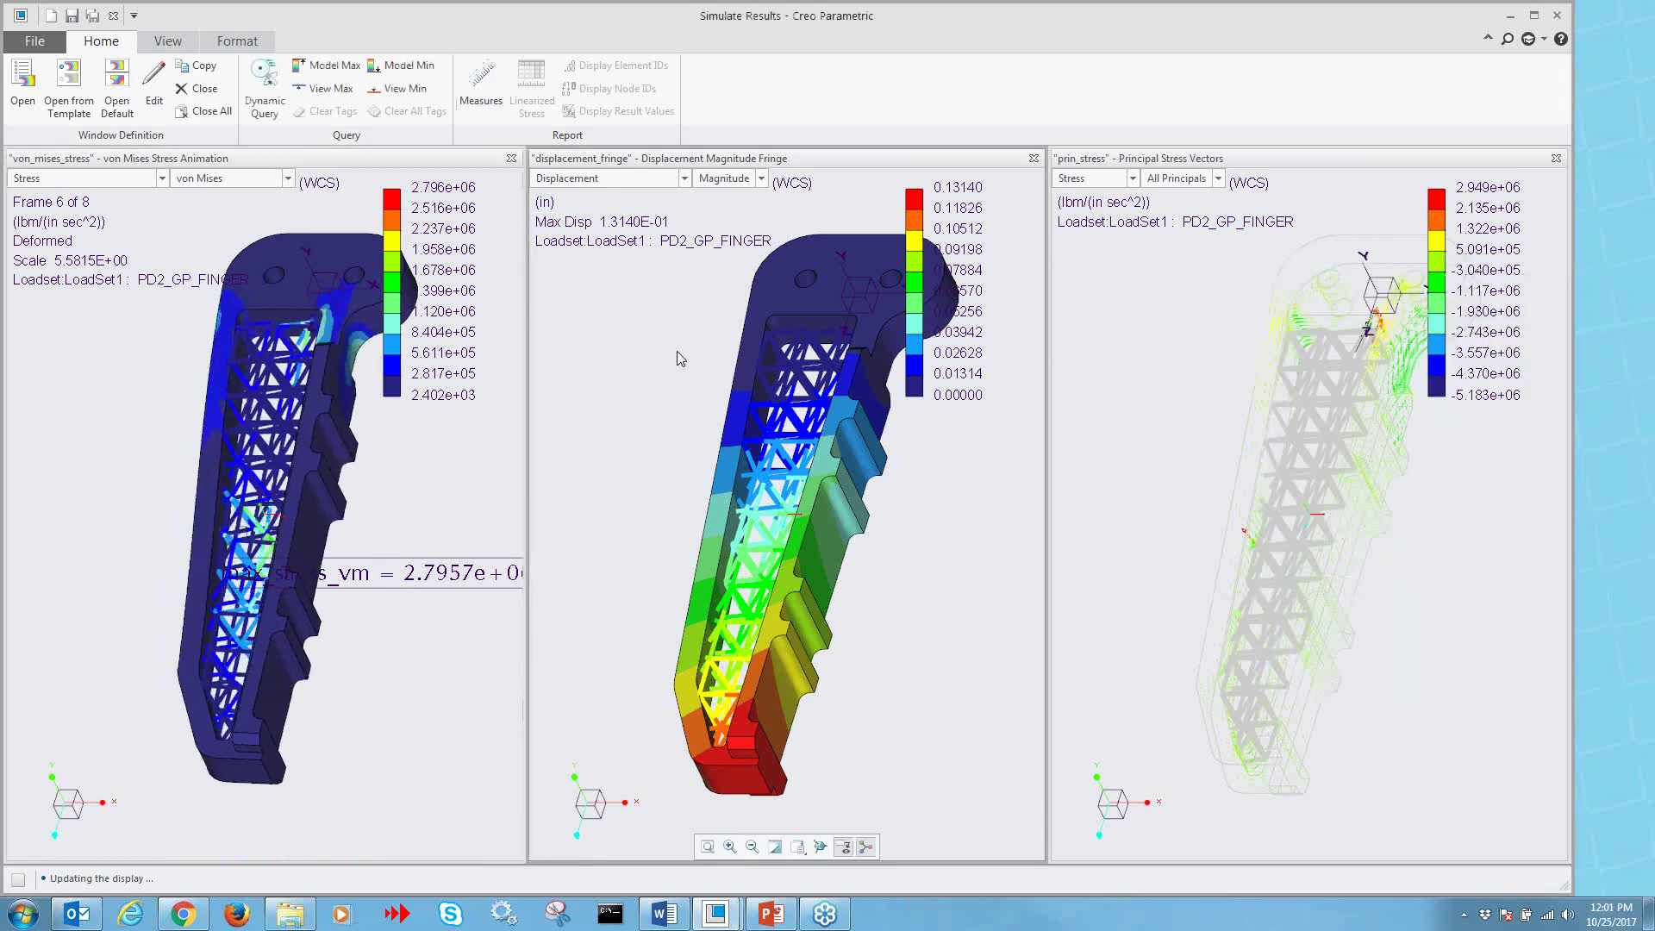
left_click(493, 94)
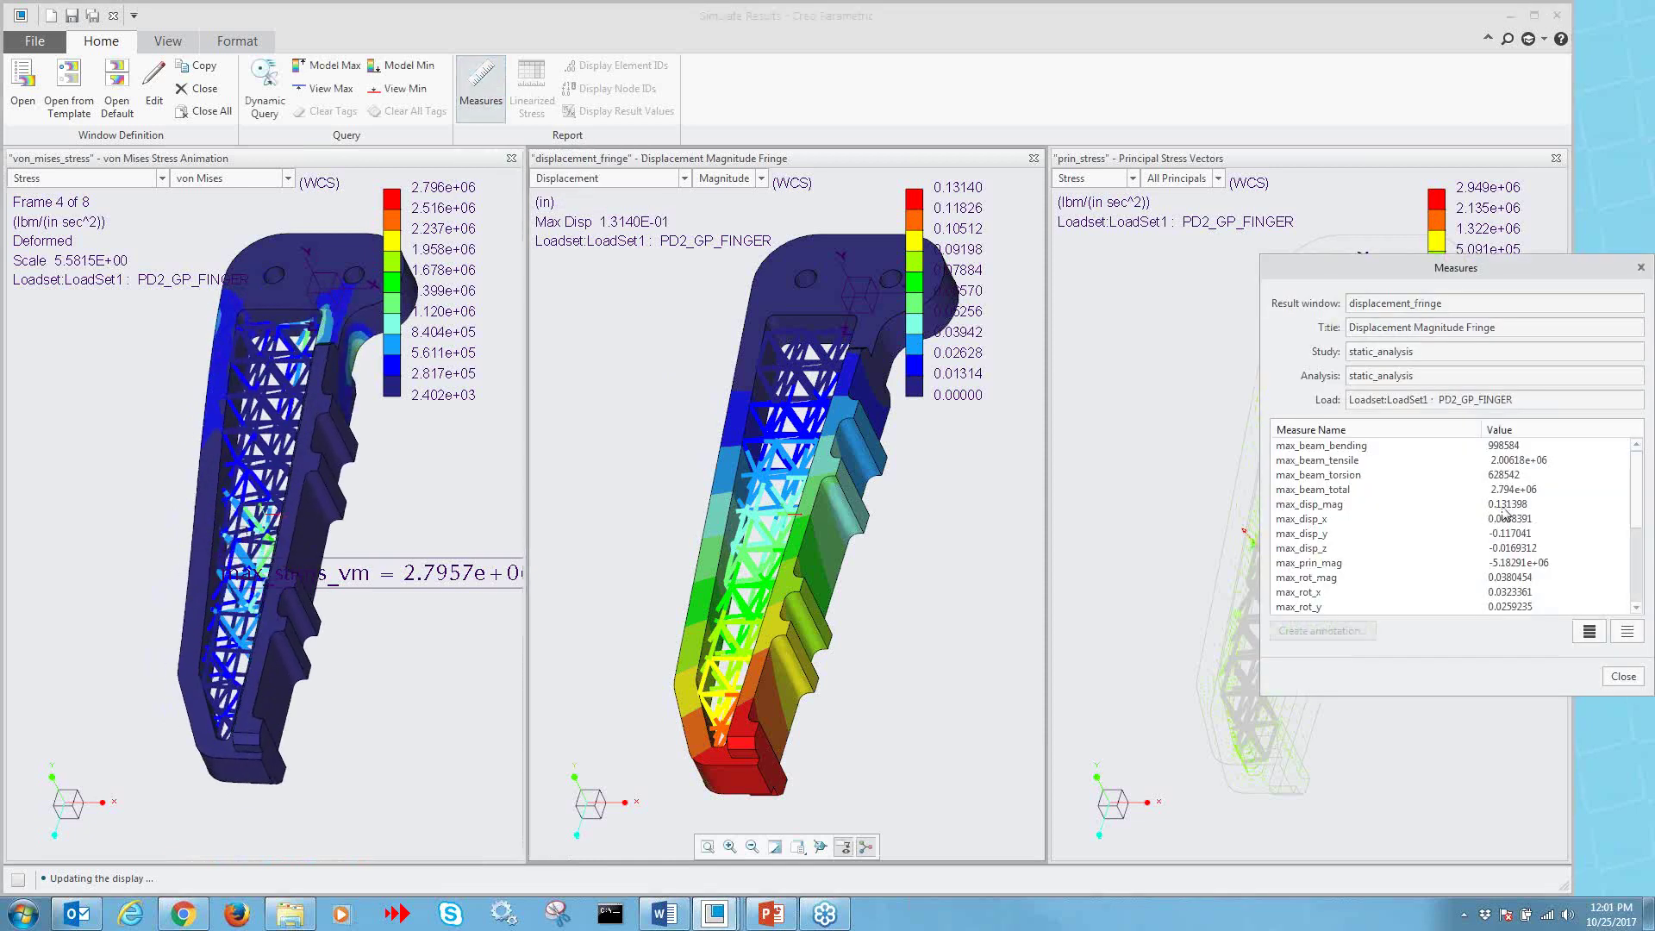
left_click(1332, 510)
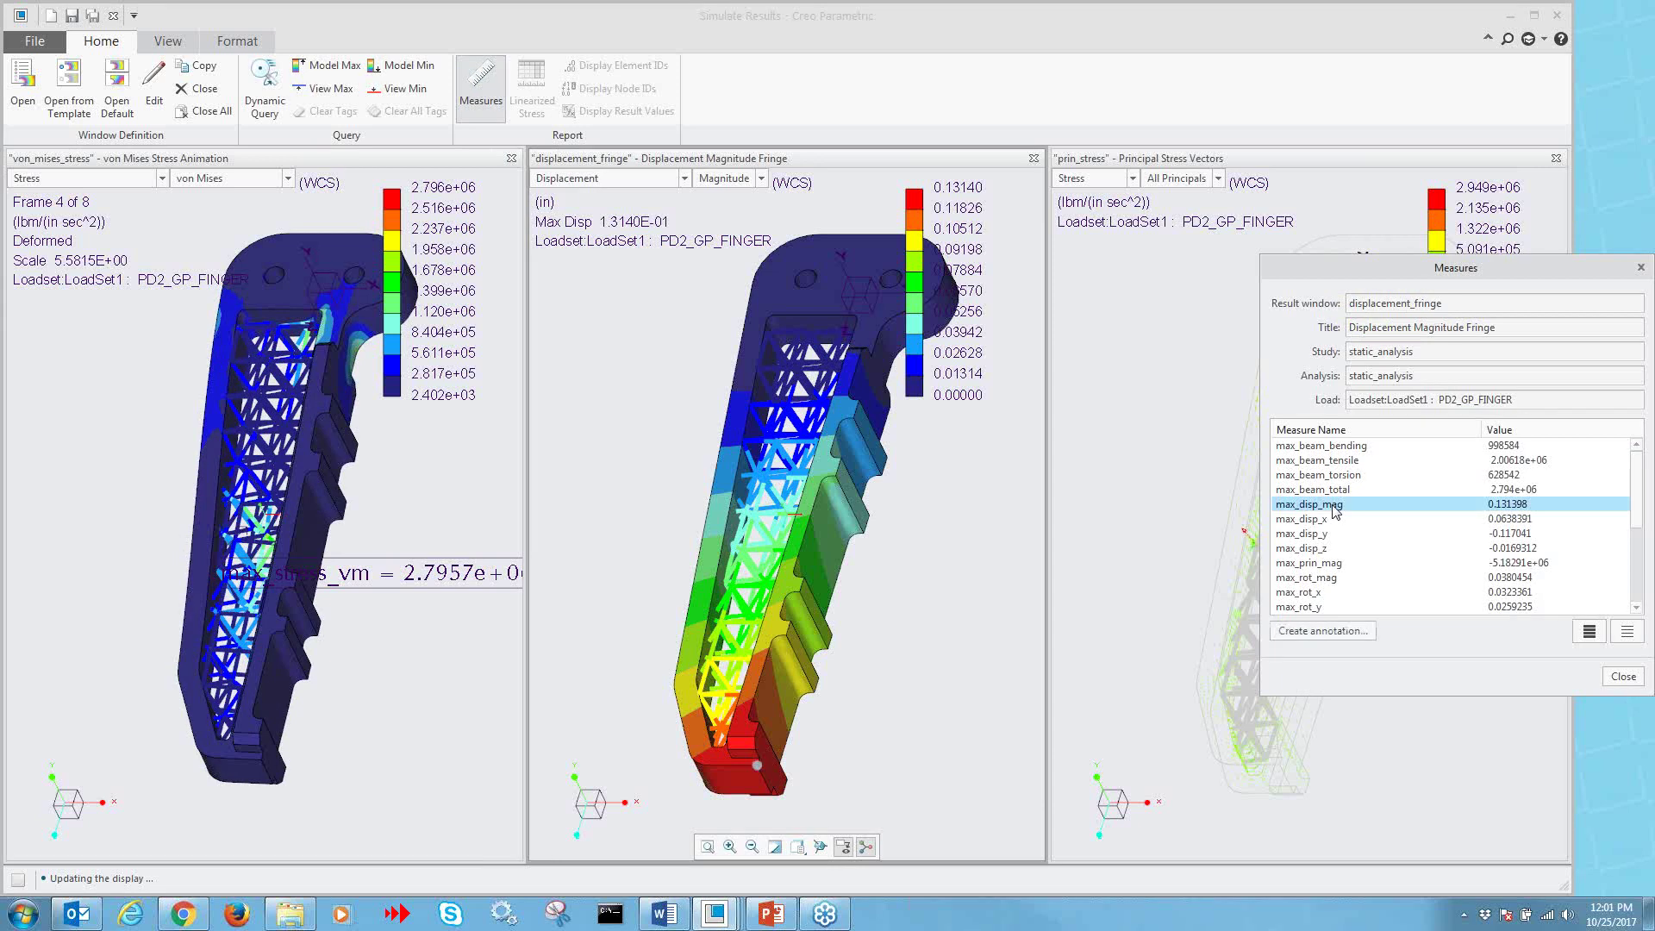
left_click(1357, 633)
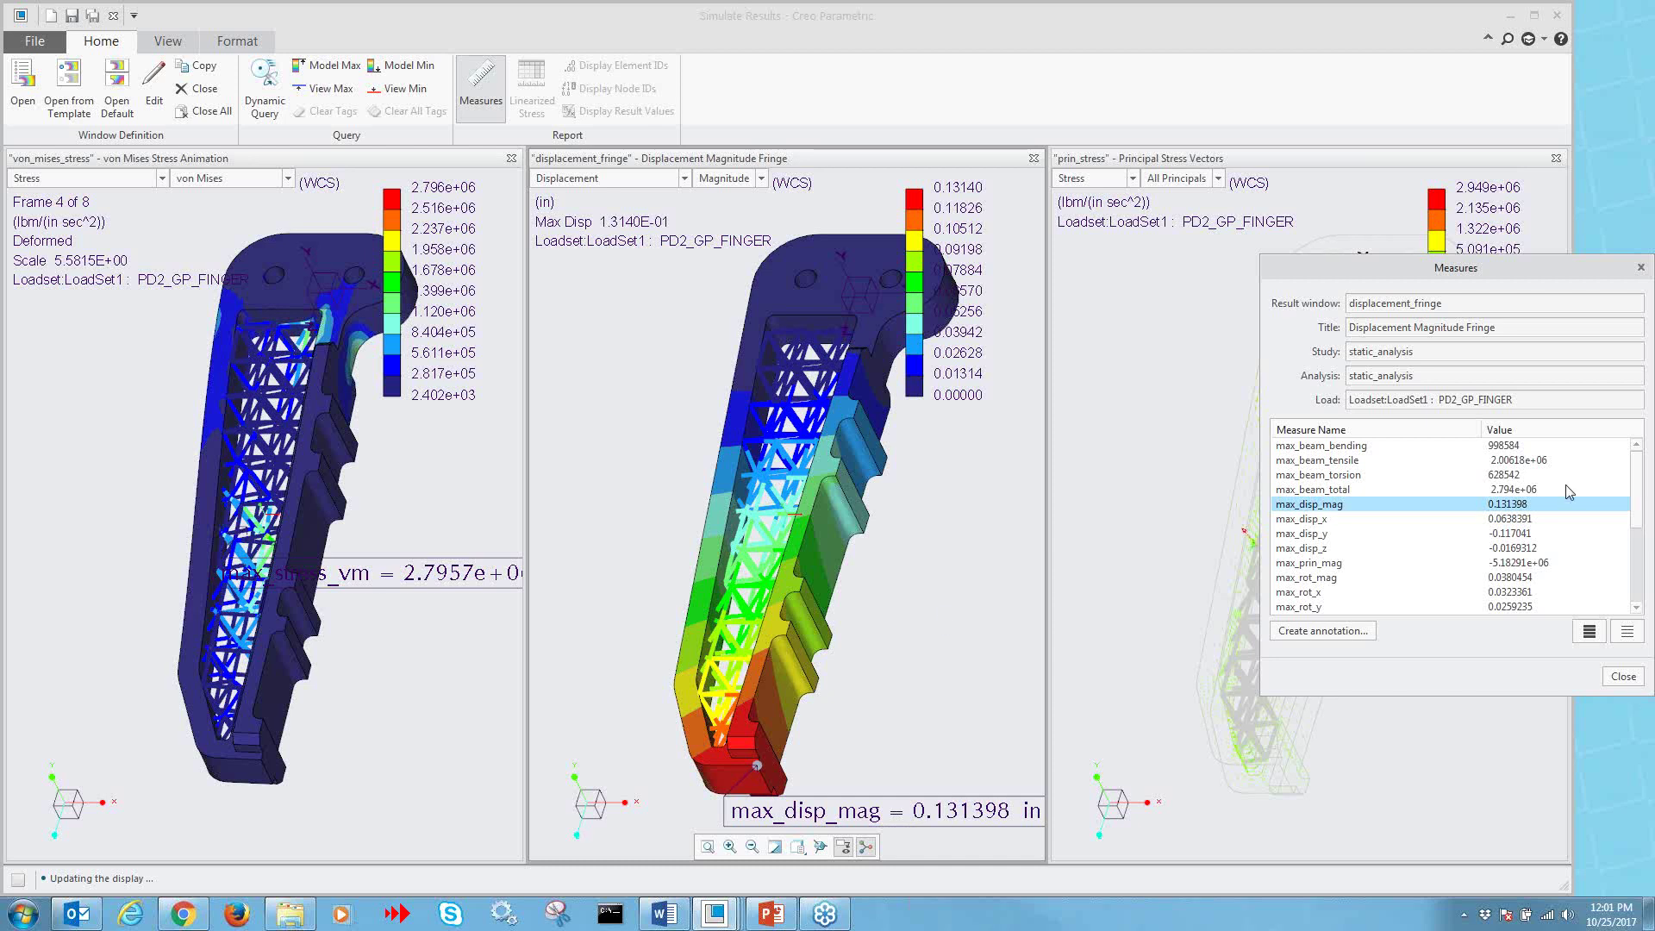
- Close the measures list and examine the von Mises stress animation of the lattice up close
left_click(1623, 676)
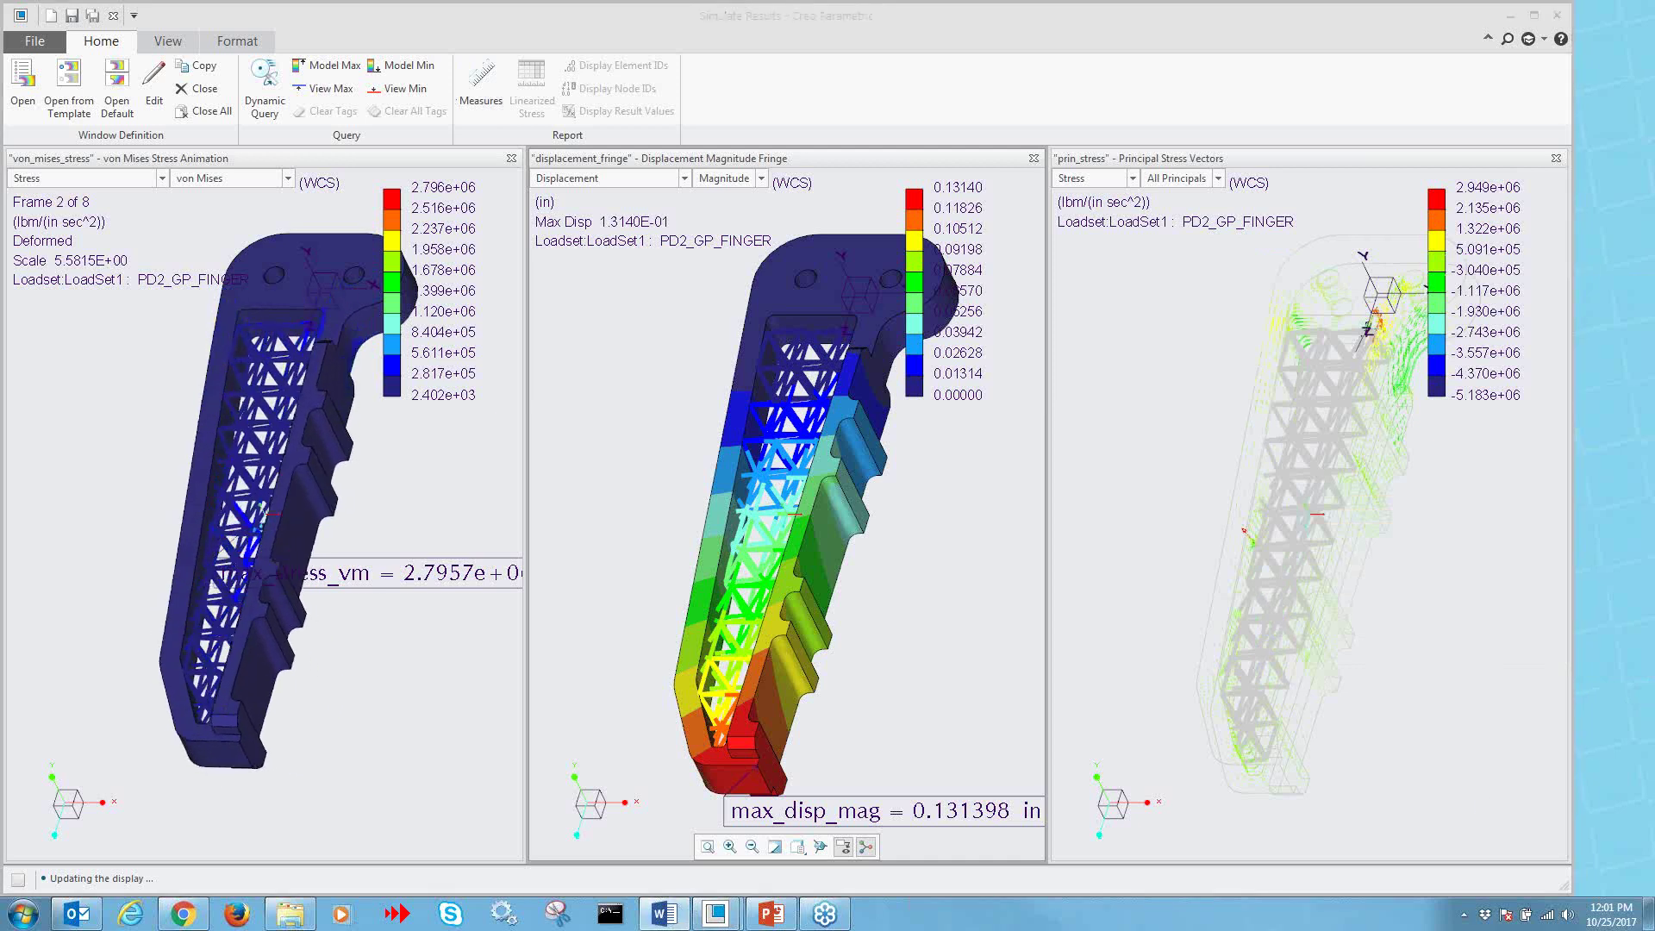
left_click(432, 627)
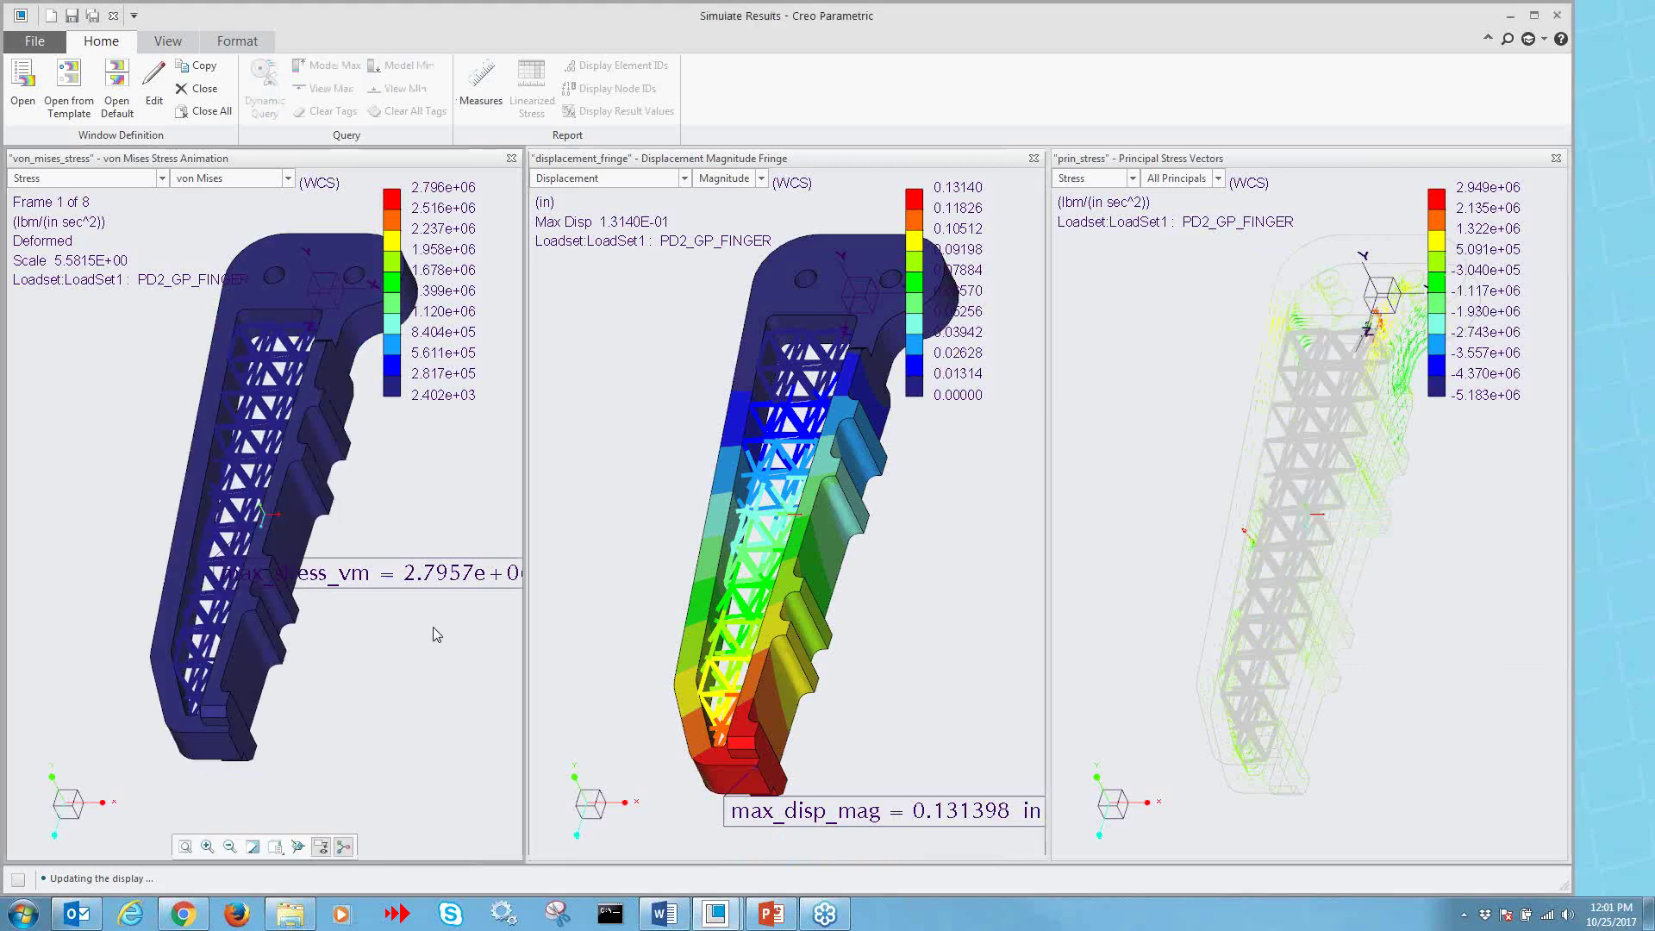
scroll(432, 628, "up", 3)
scroll(431, 627, "down", 5)
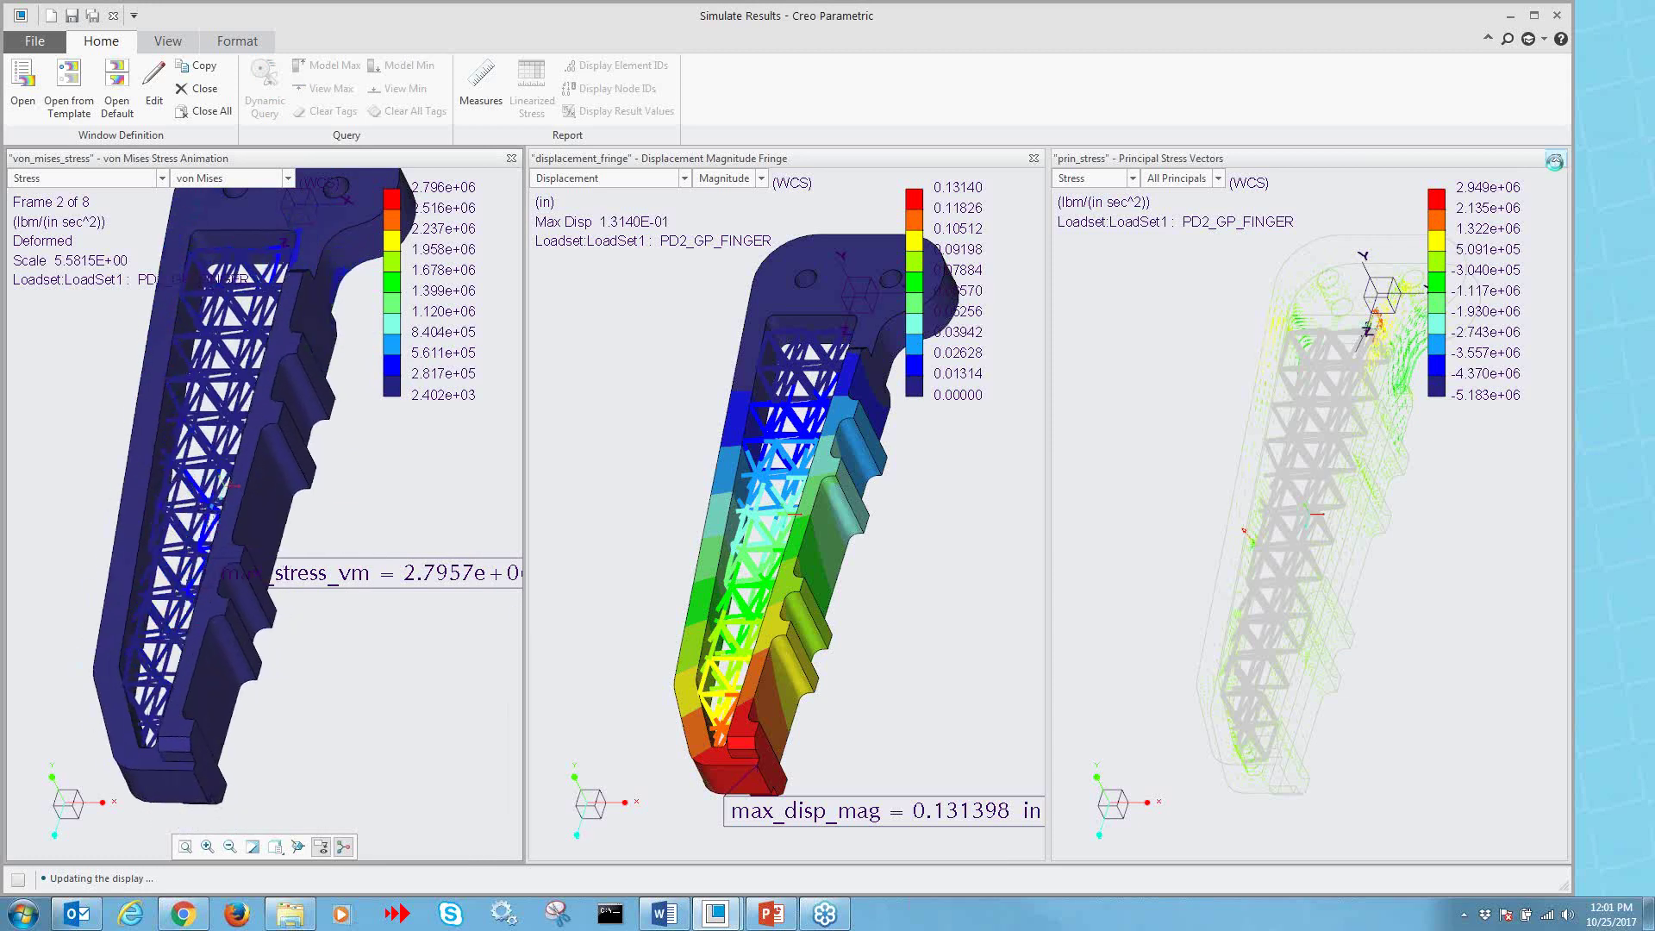
- Close all the result windows and exit the simulation results
left_click(1556, 158)
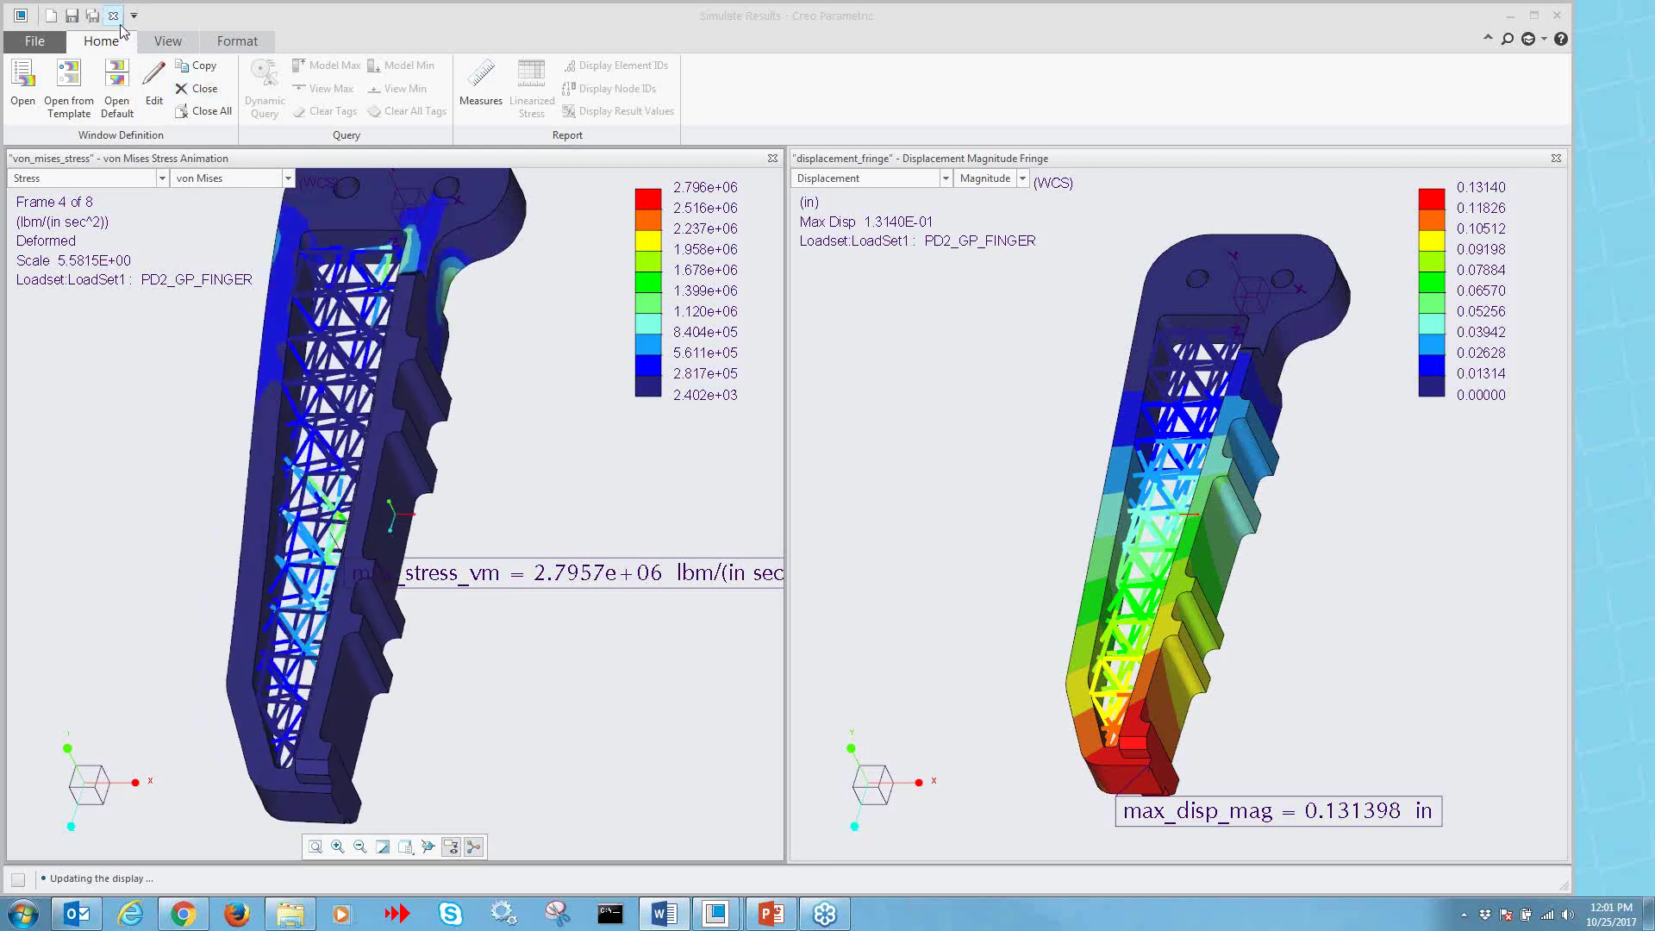
left_click(207, 106)
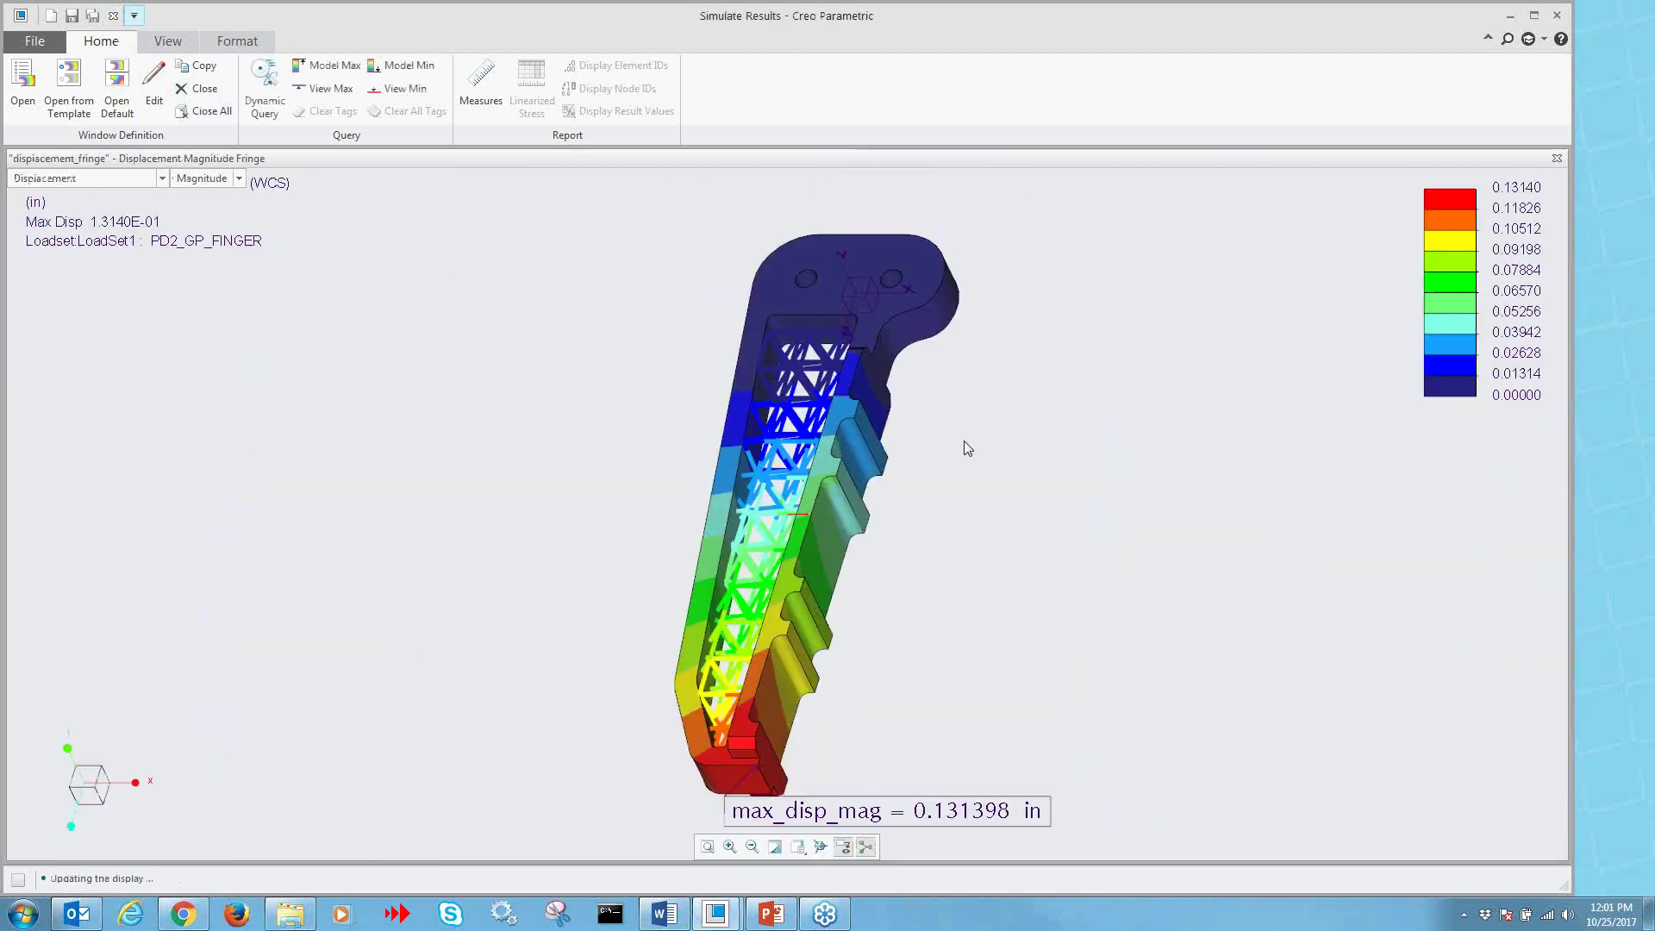
left_click(77, 104)
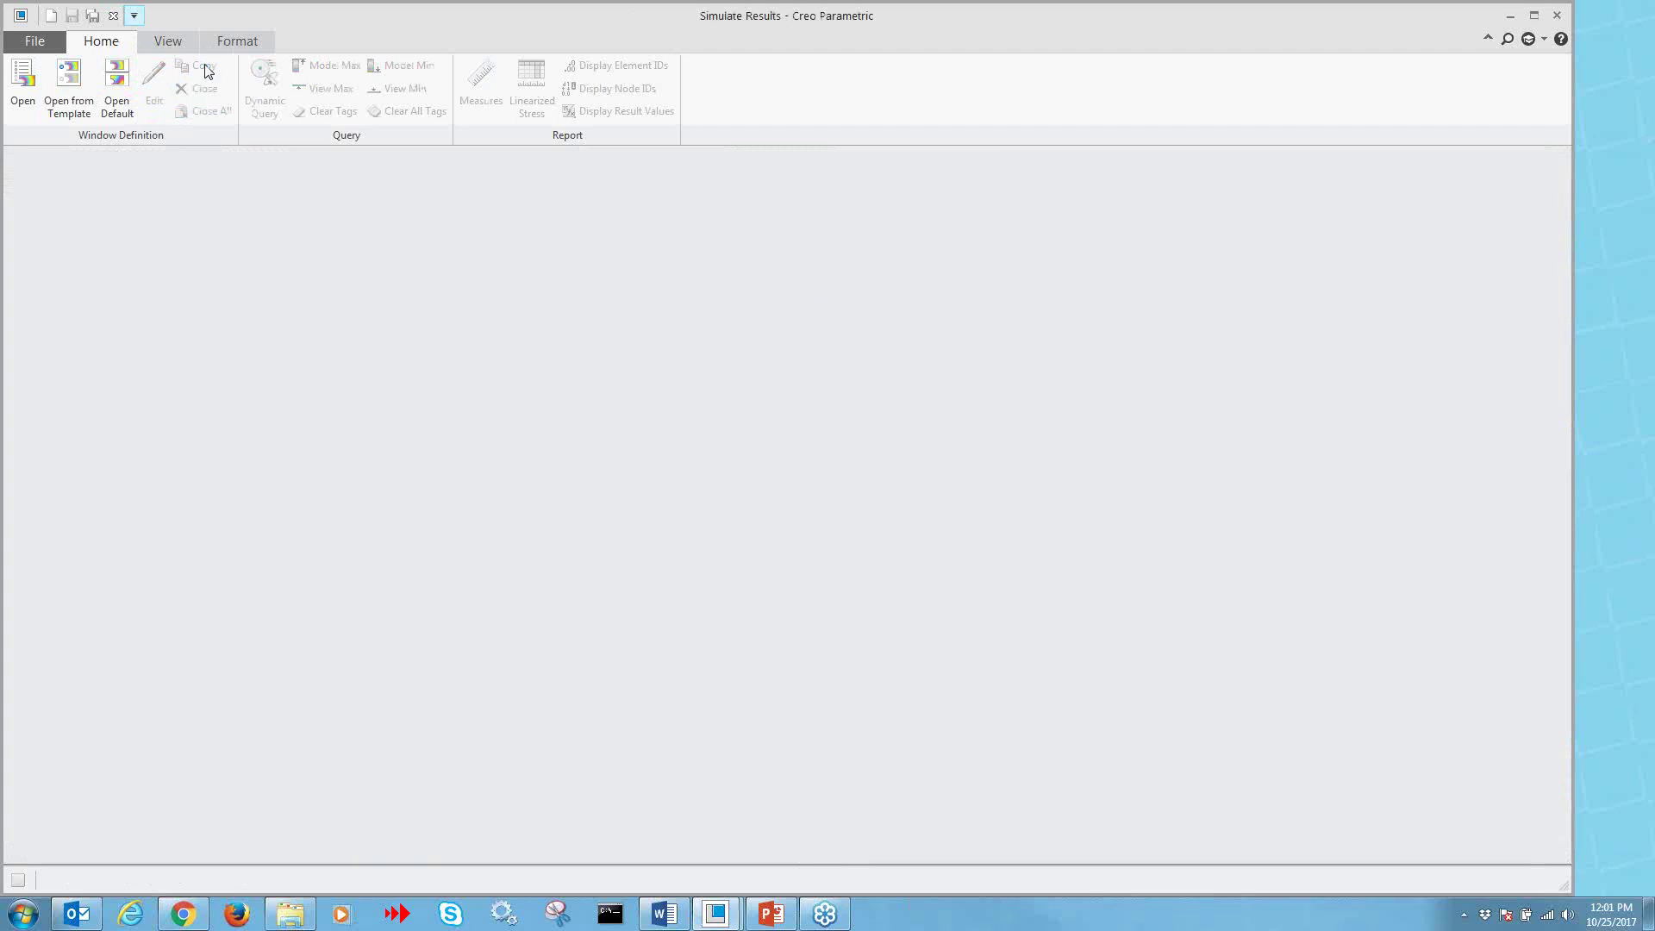
left_click(112, 16)
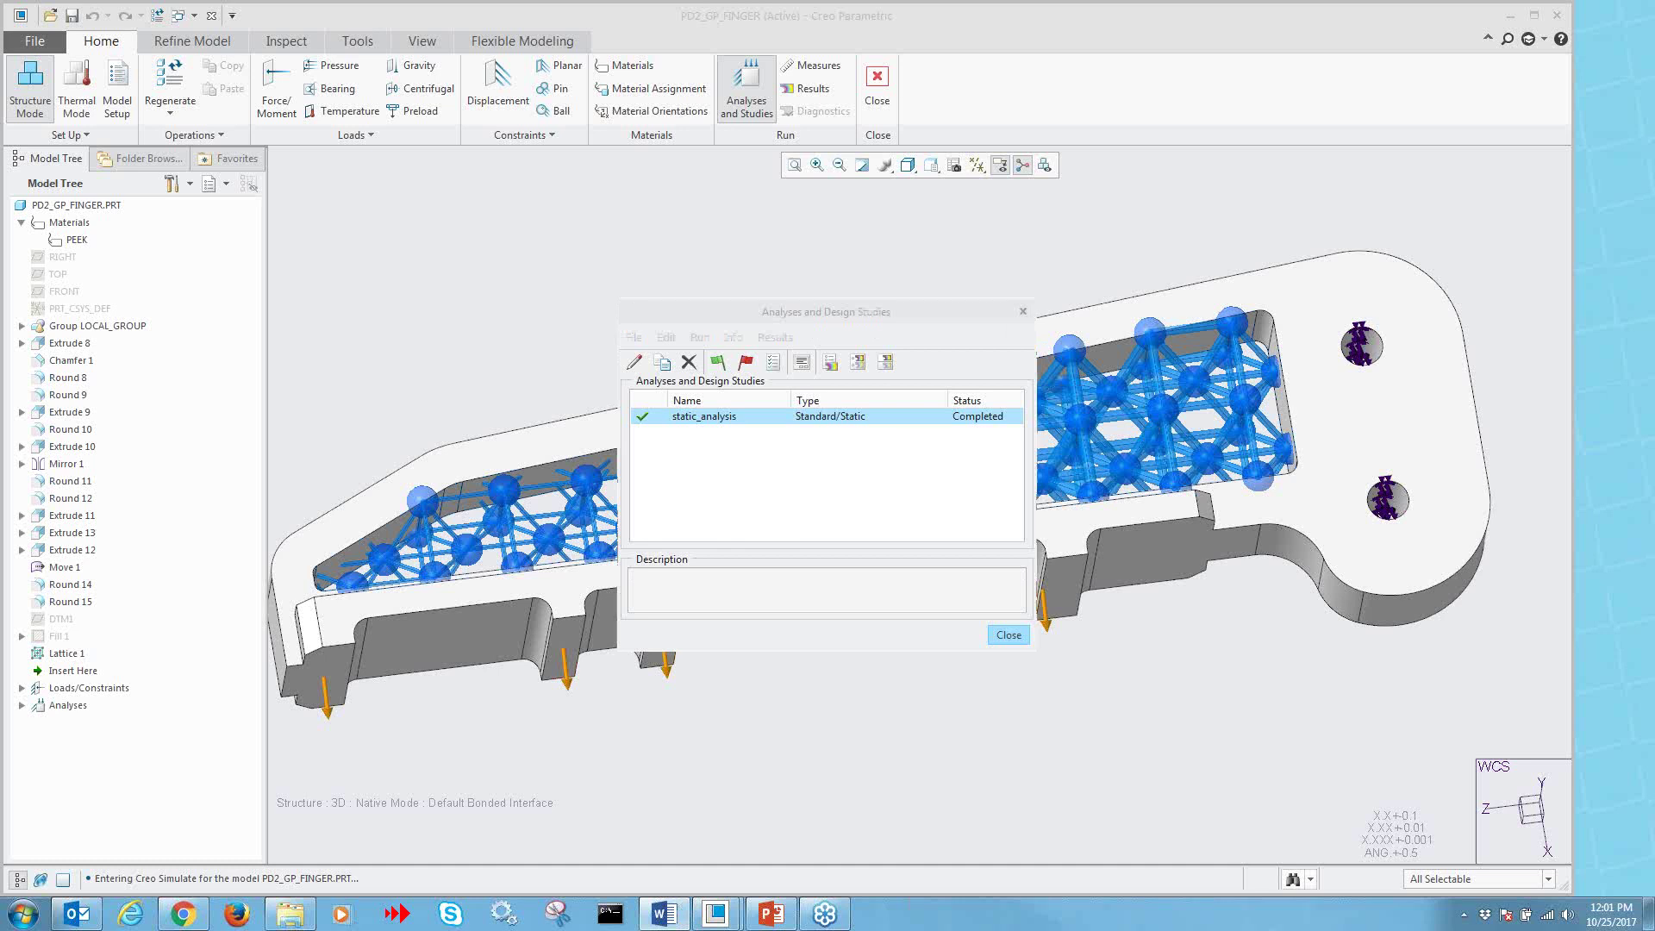
- Create a new optimization design study named opt_analysis
left_click(633, 337)
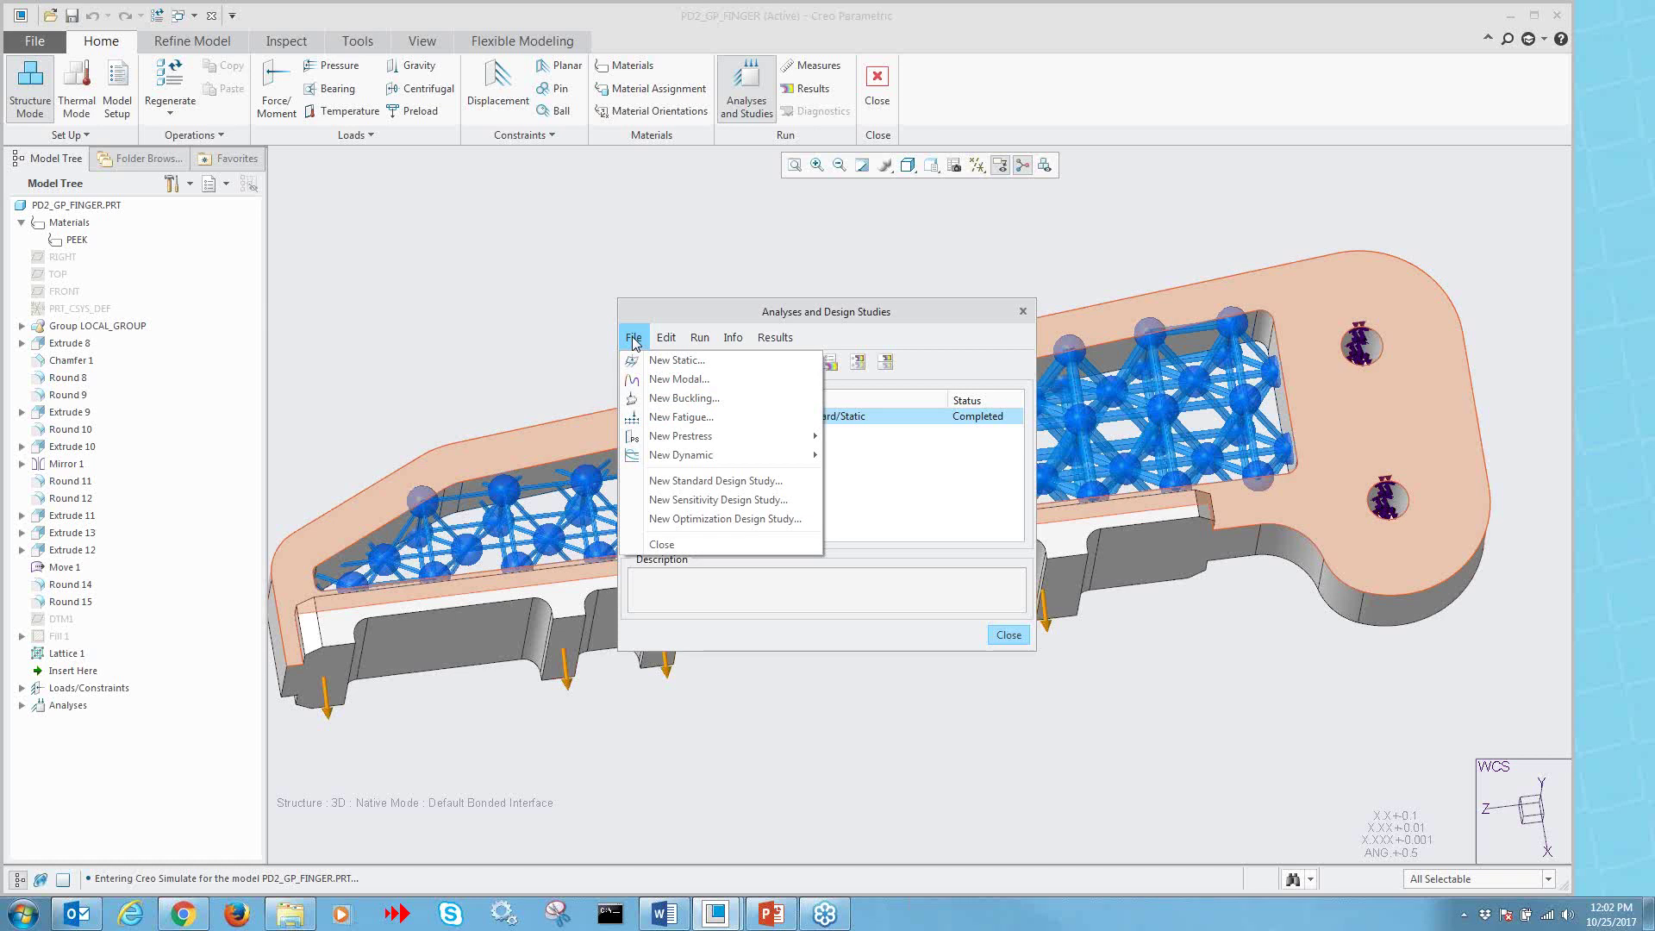
left_click(726, 519)
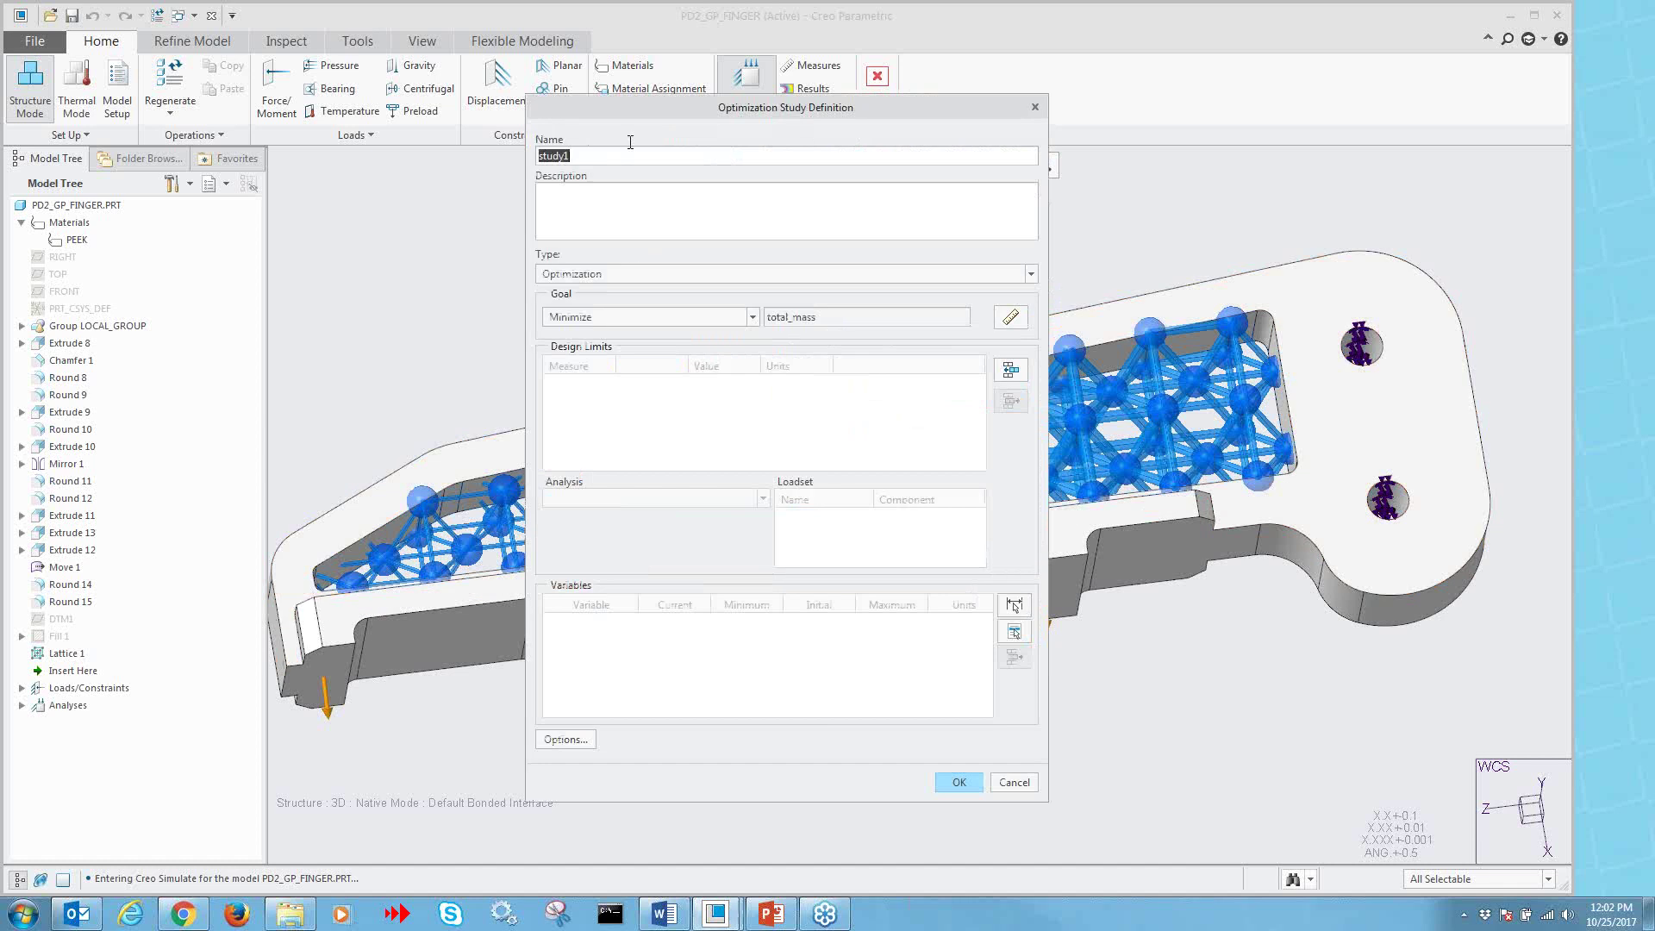
type("opt_analysis")
- Review the definition details of the predefined max_stress_vm measure and add it to the study's design limits
left_click(1010, 371)
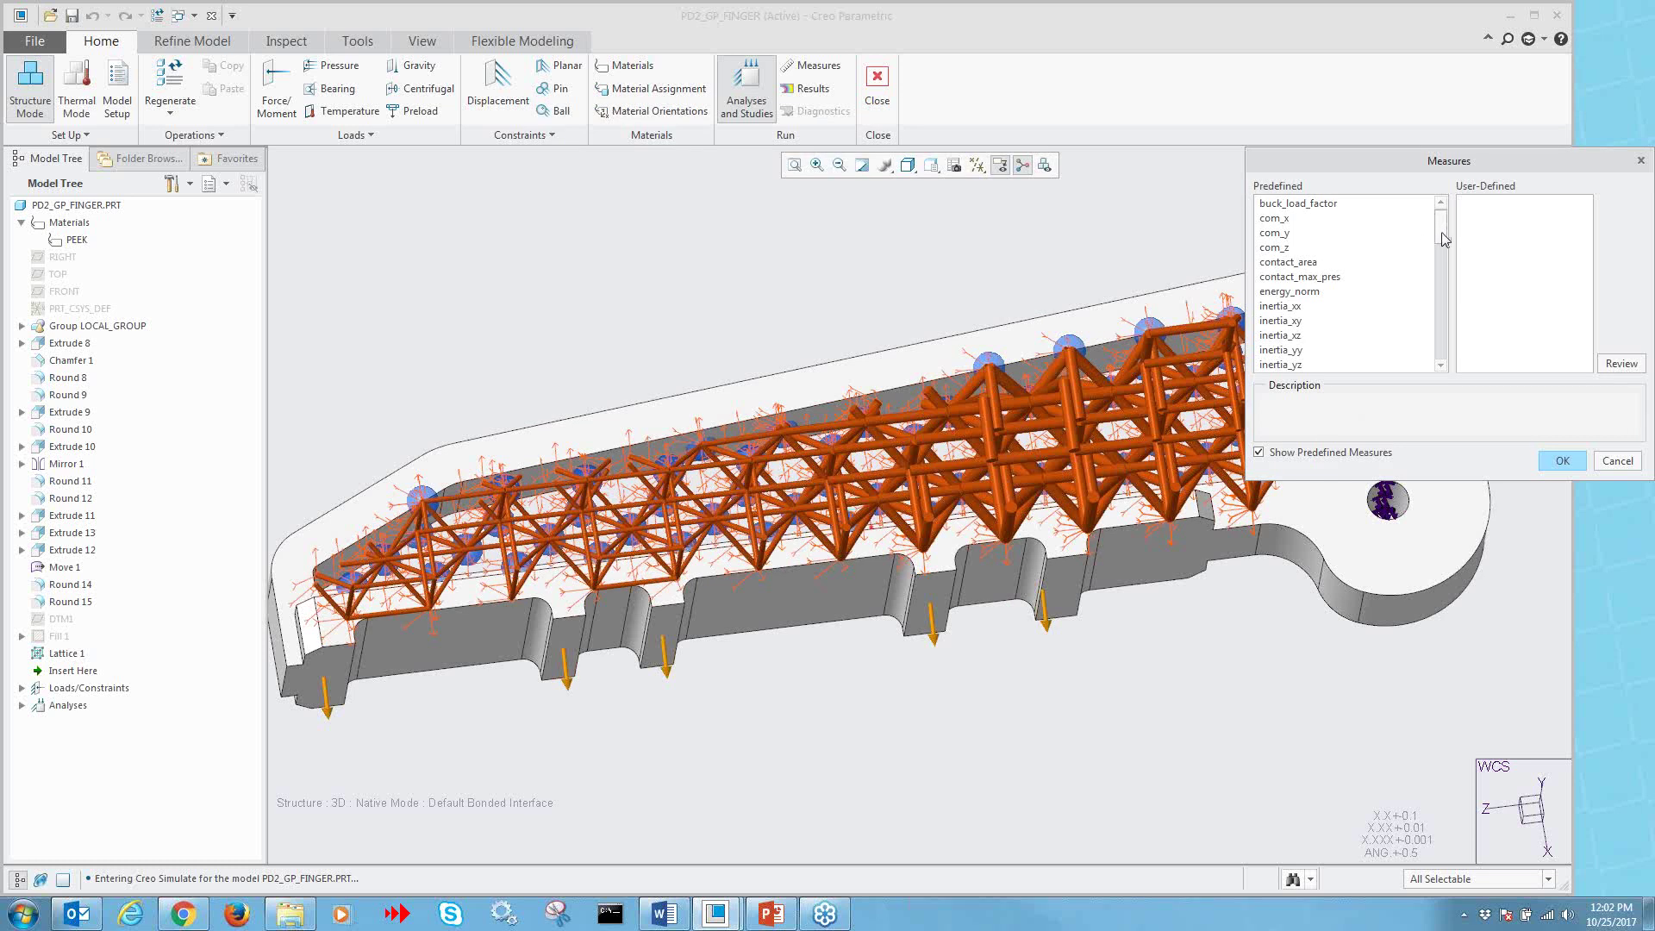
left_click_drag(1444, 239, 1438, 320)
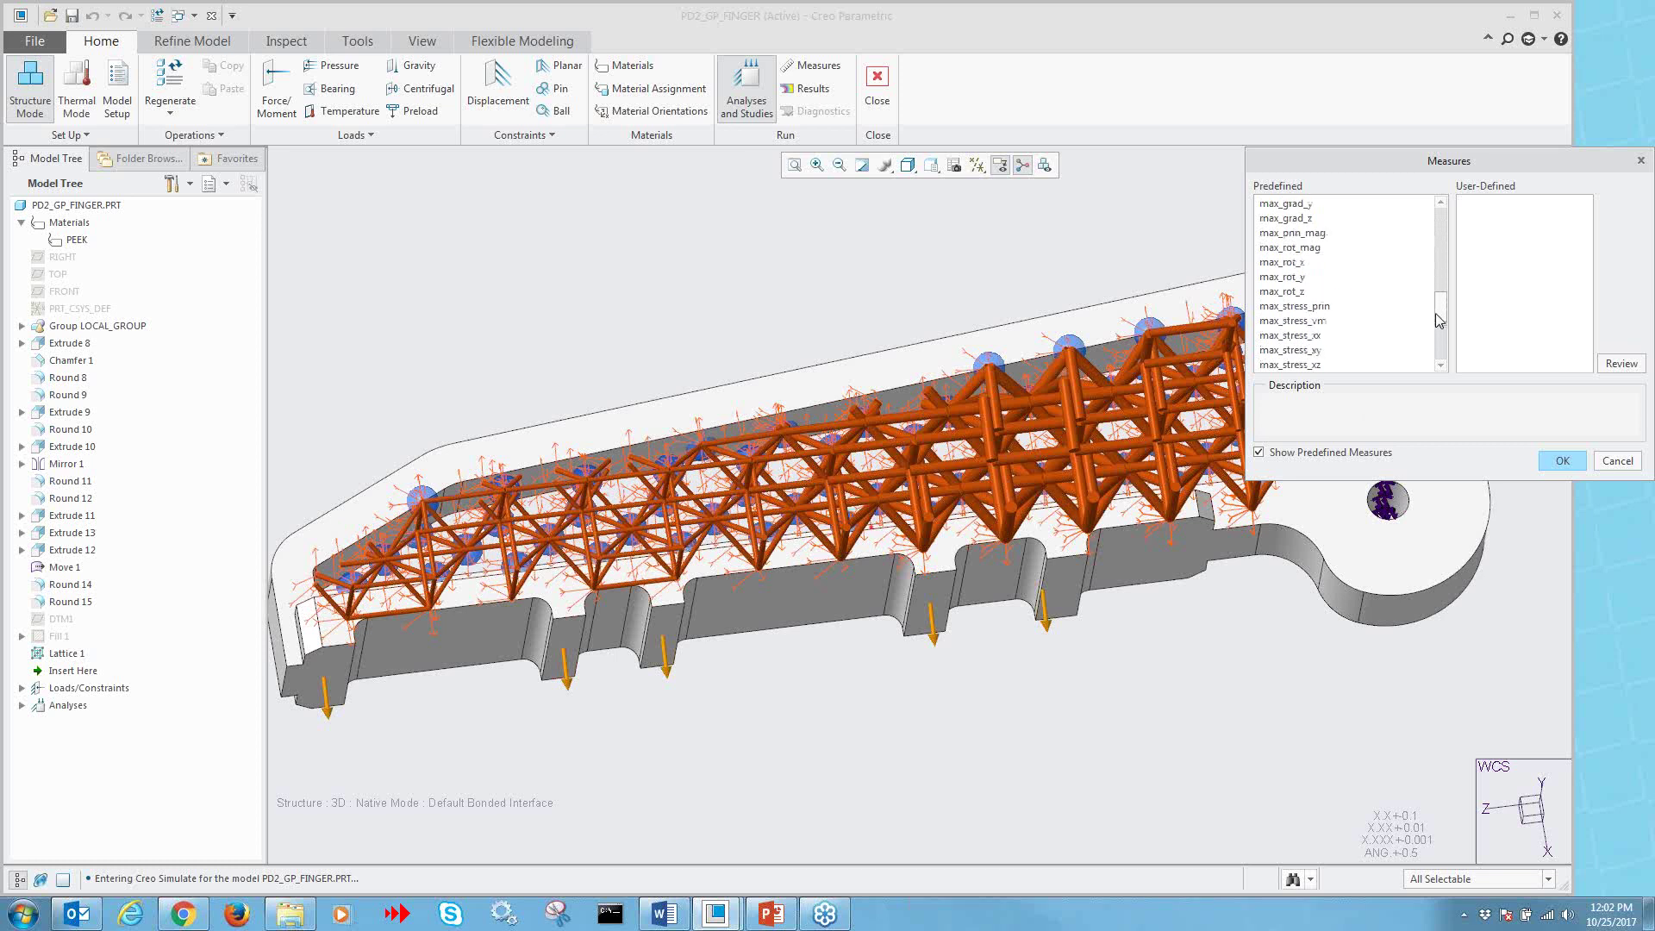
double_click(1301, 321)
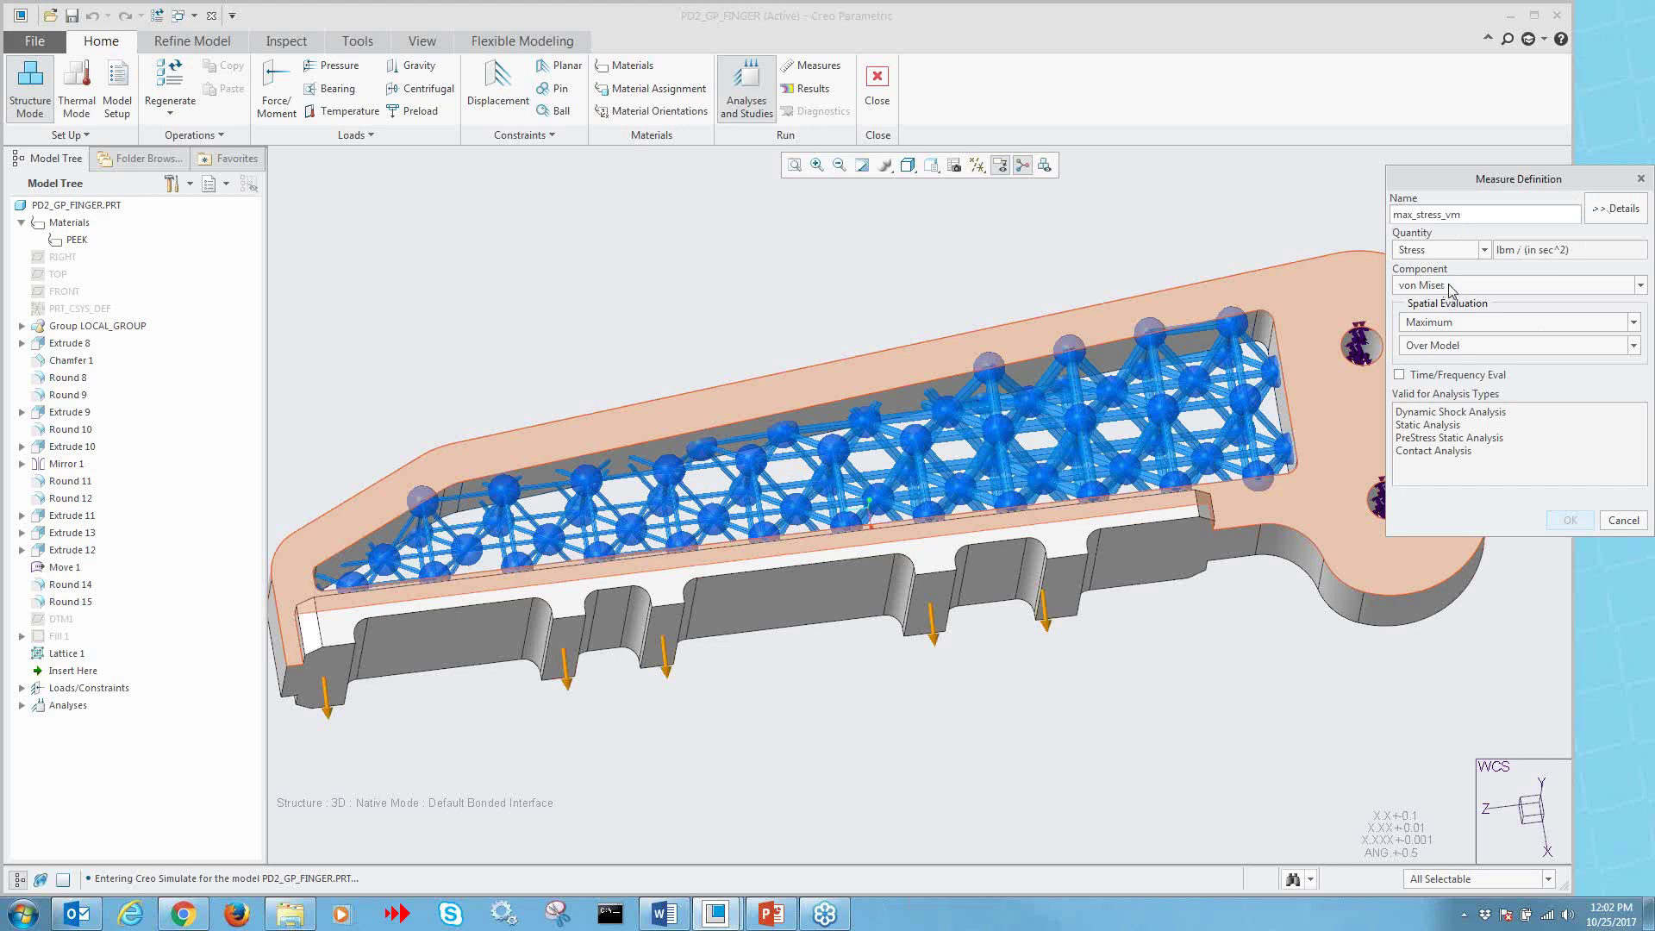
left_click(1614, 216)
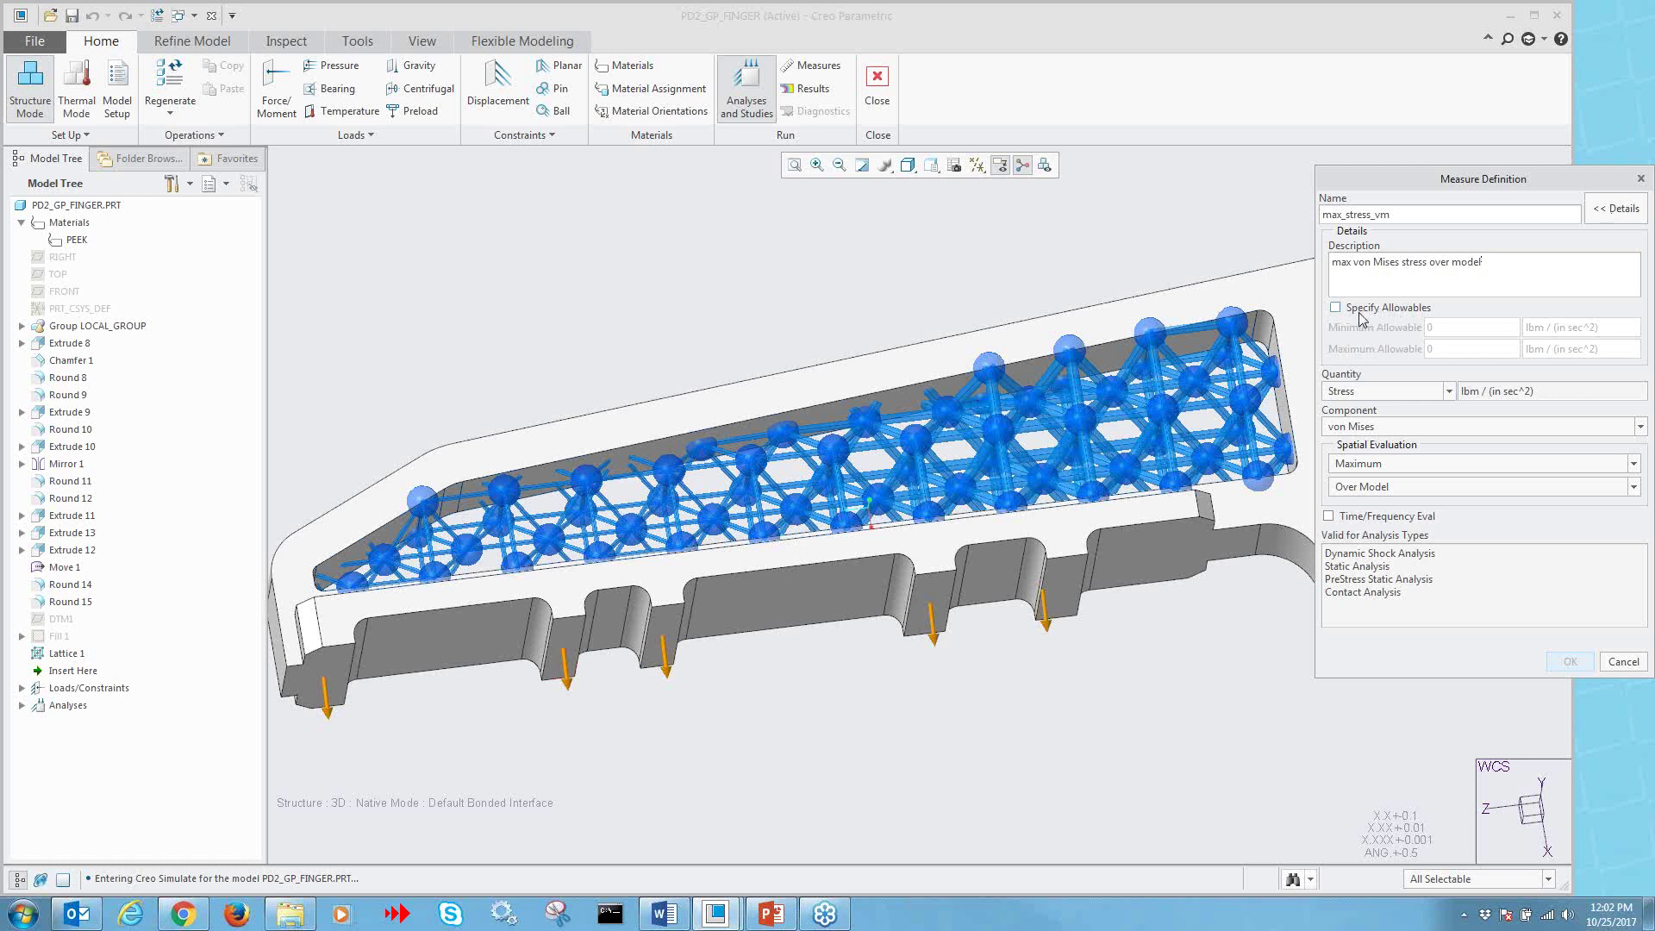
left_click(1361, 310)
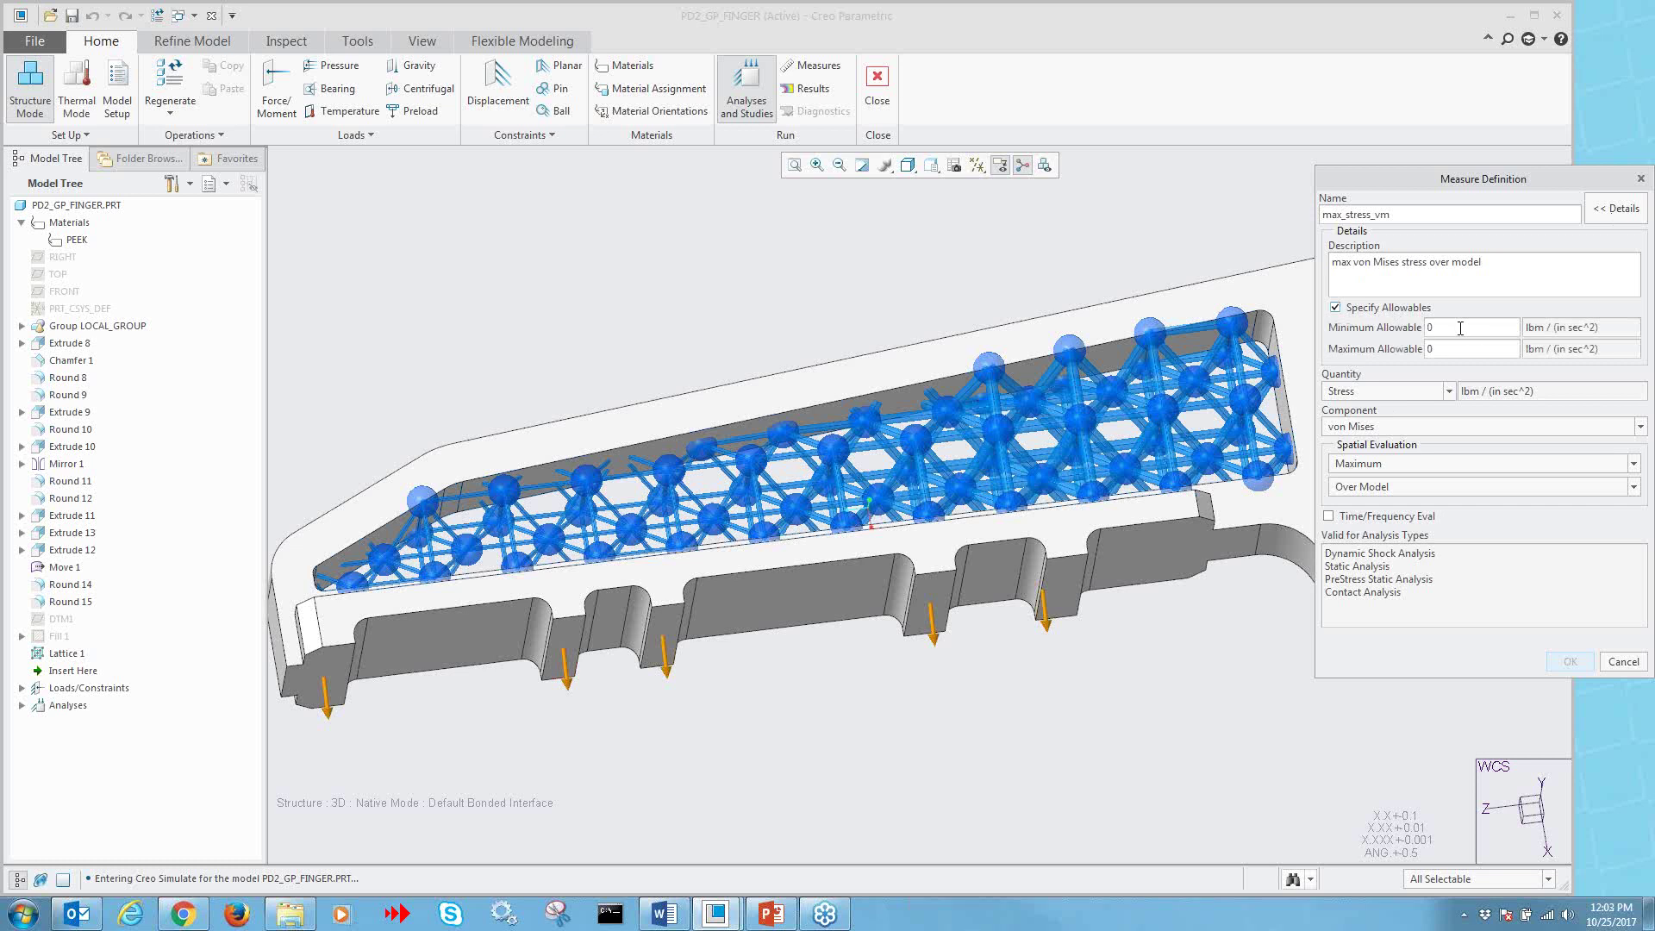
left_click(1366, 309)
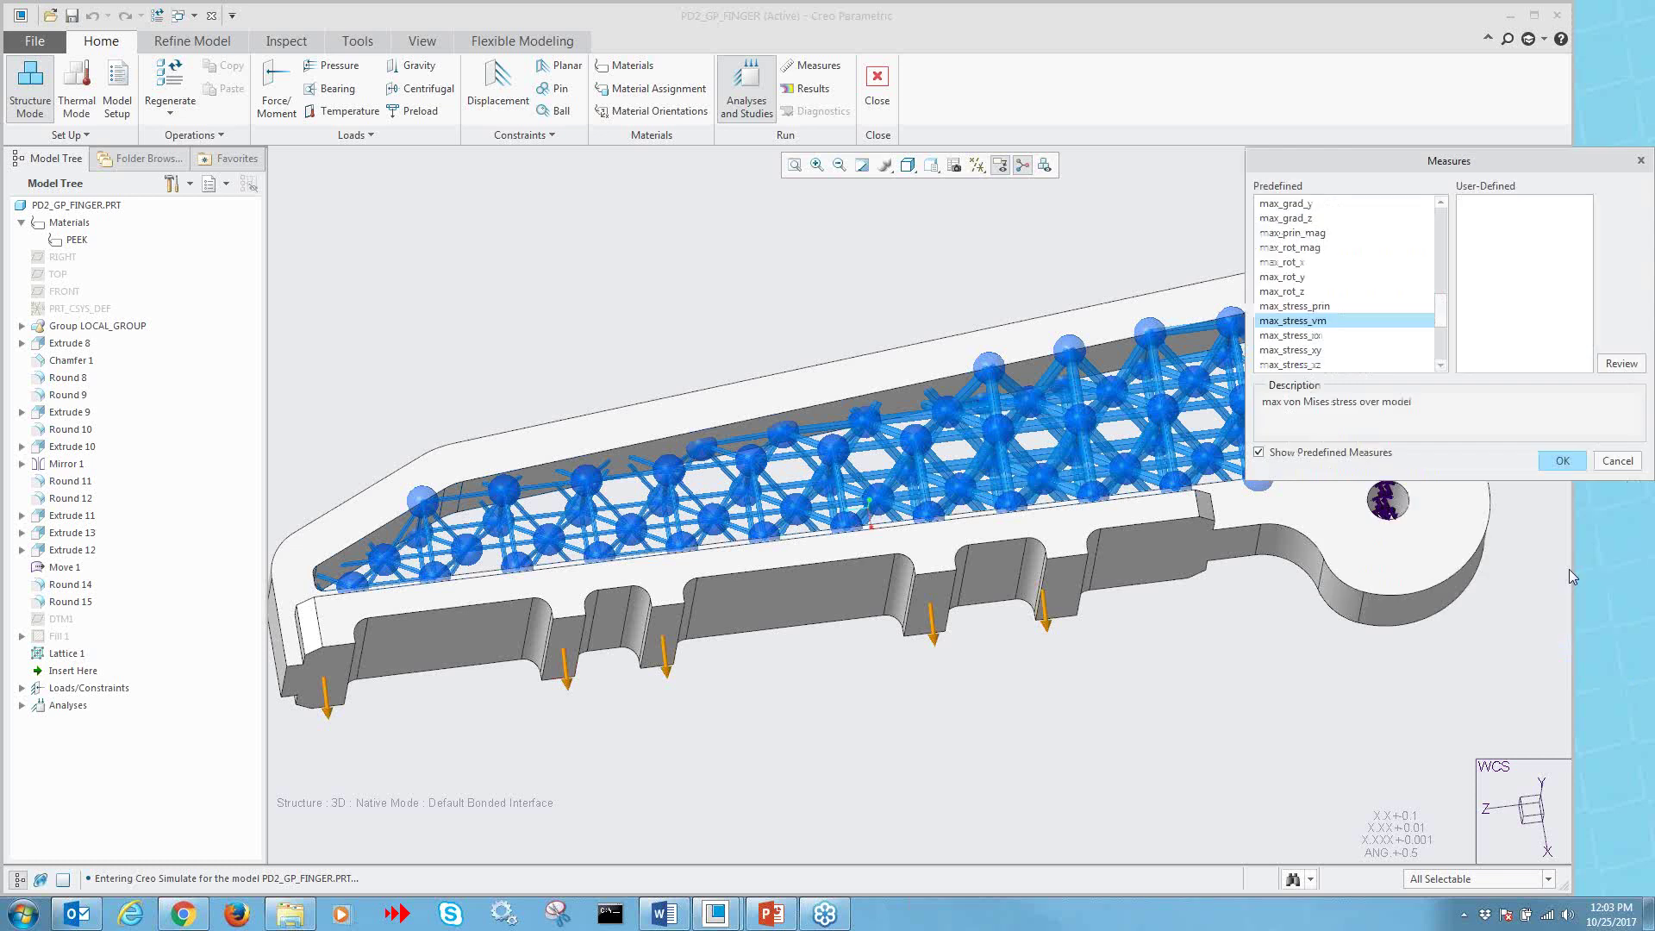
left_click(1623, 661)
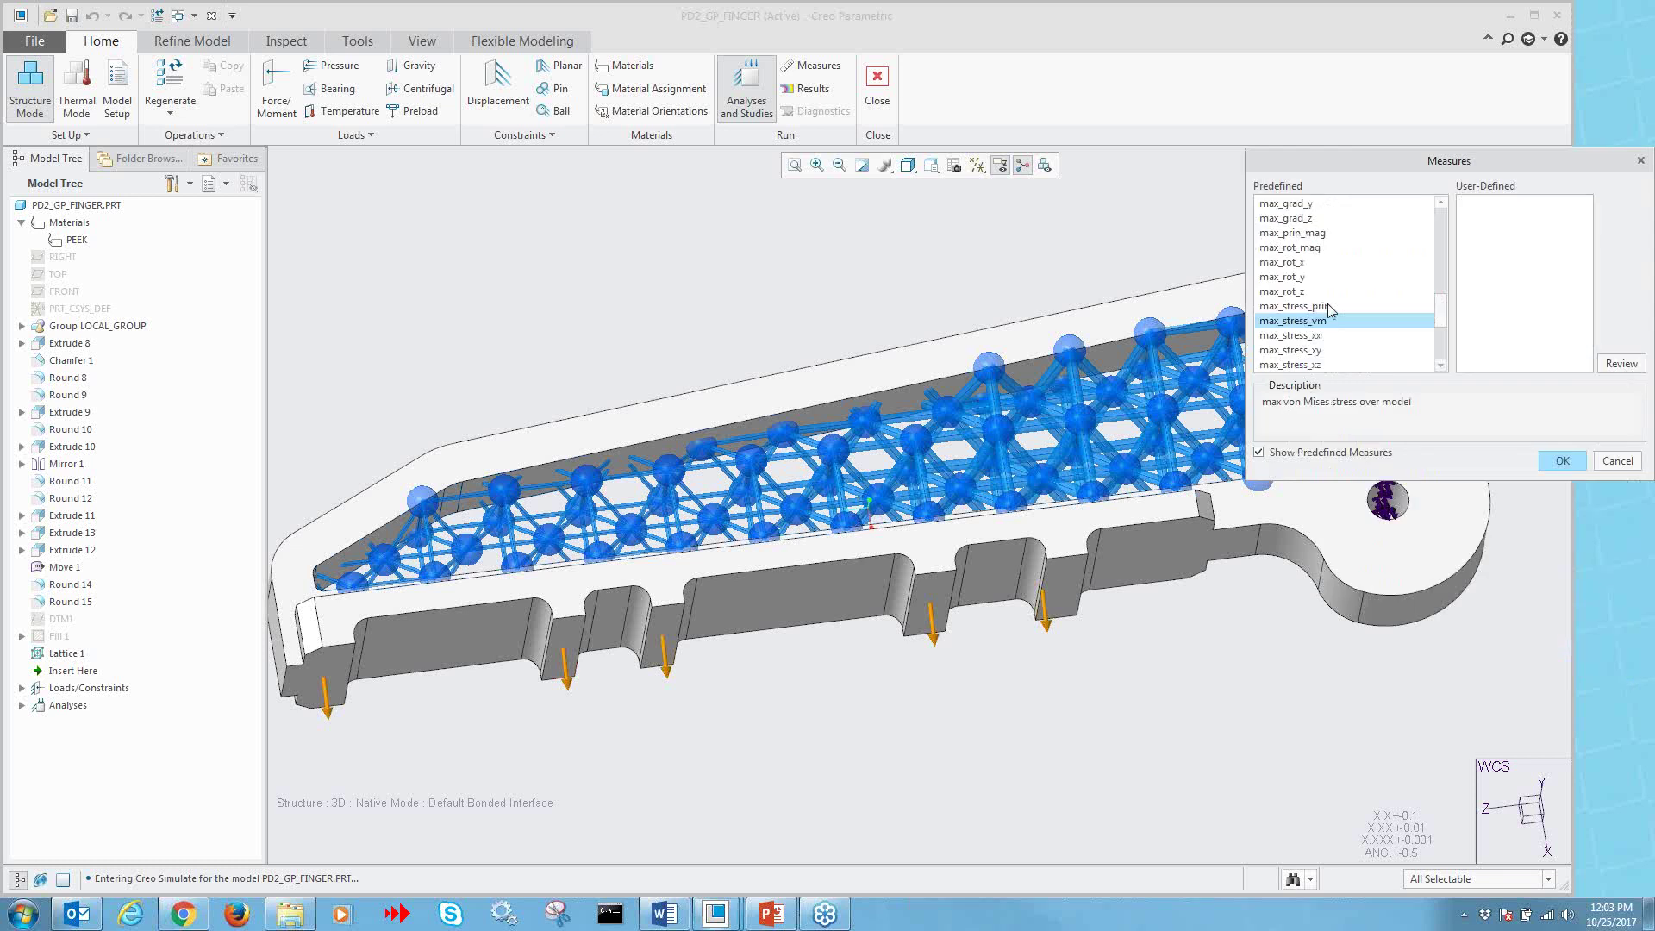
left_click(1561, 459)
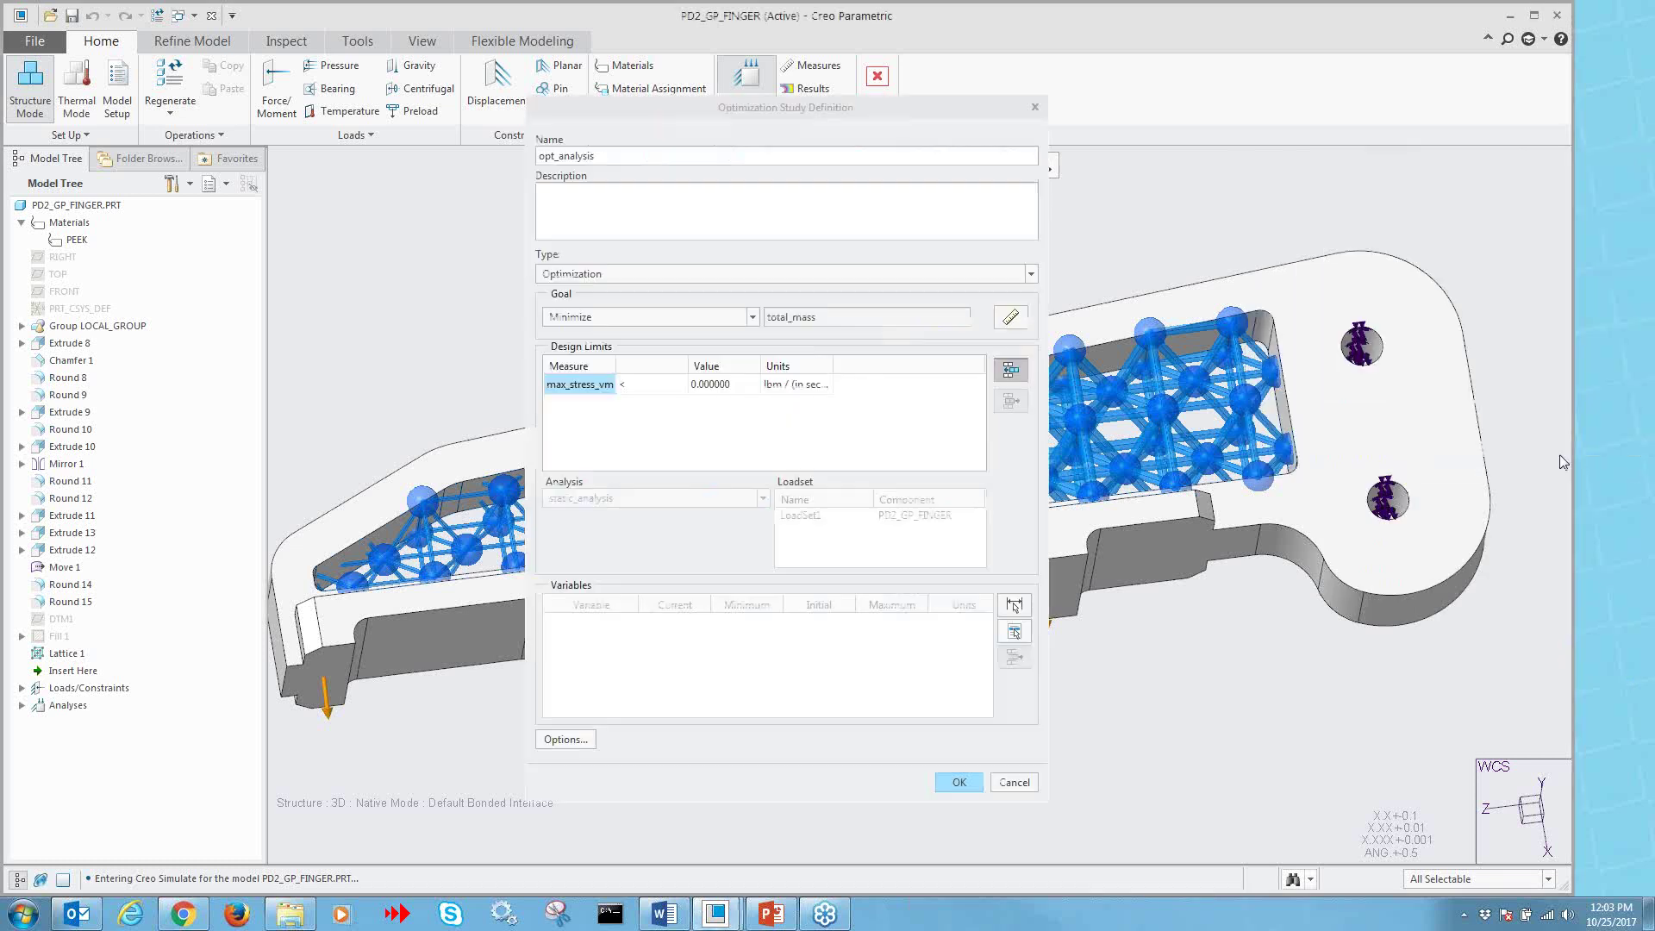
- Set the max_stress_vm design limit to less than 2.1e6
left_click(722, 388)
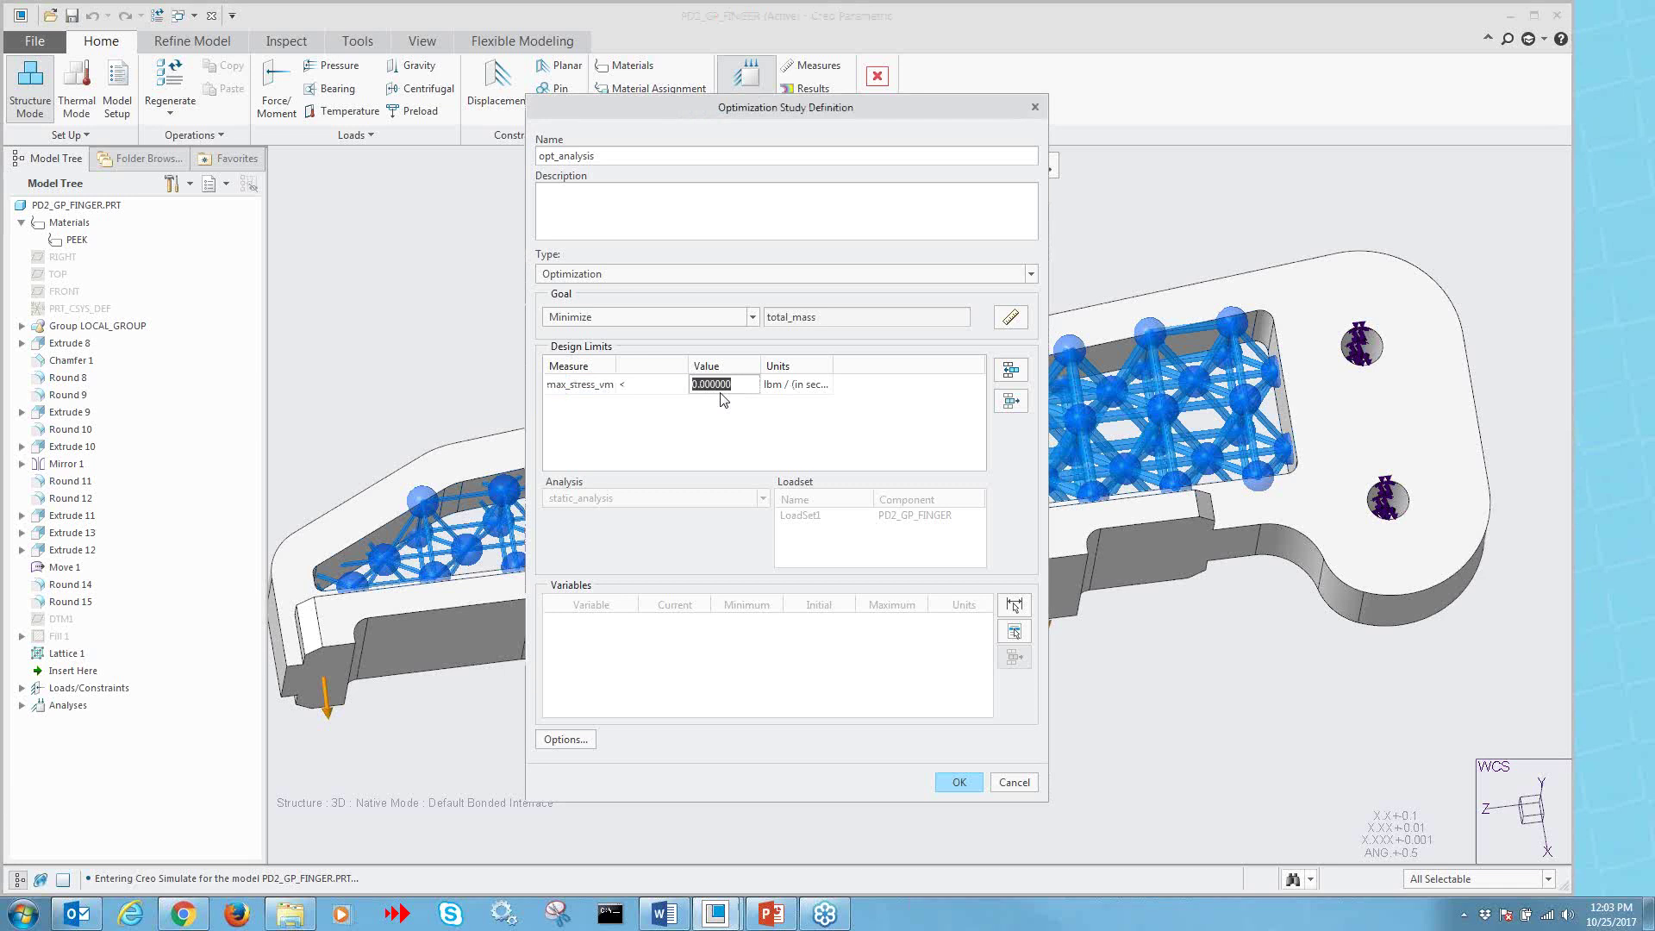
type("2.1e6")
key("Return")
- Add the predefined max_disp_mag measure to the study's design limits
left_click(1008, 377)
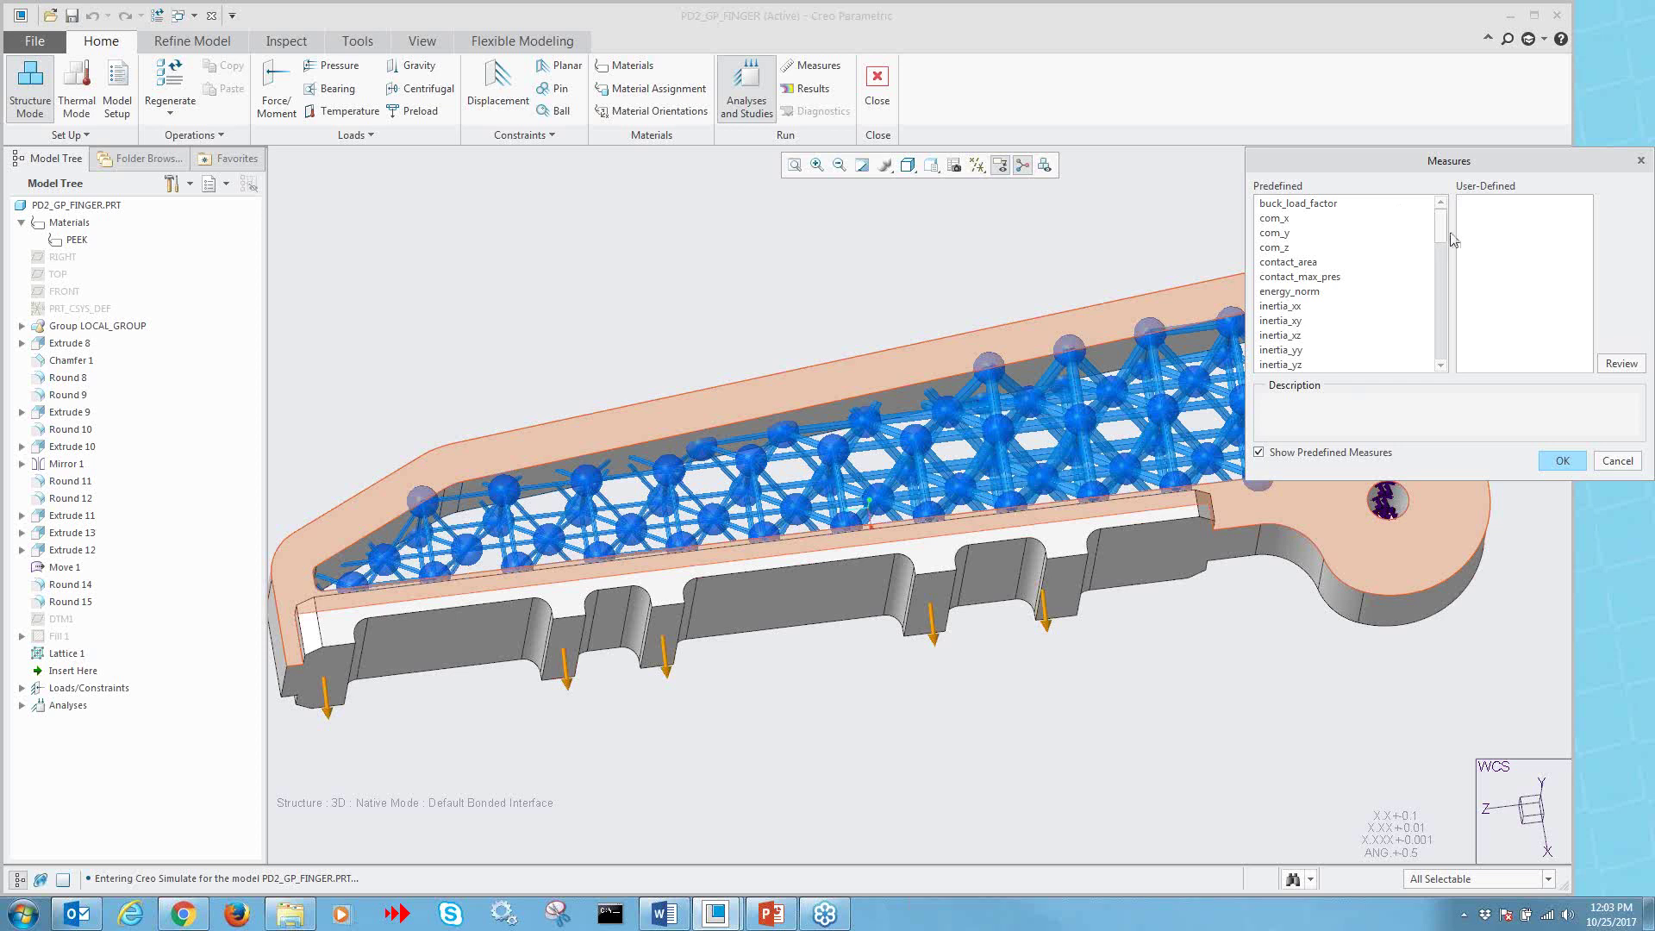
scroll(1373, 261, "down", 1)
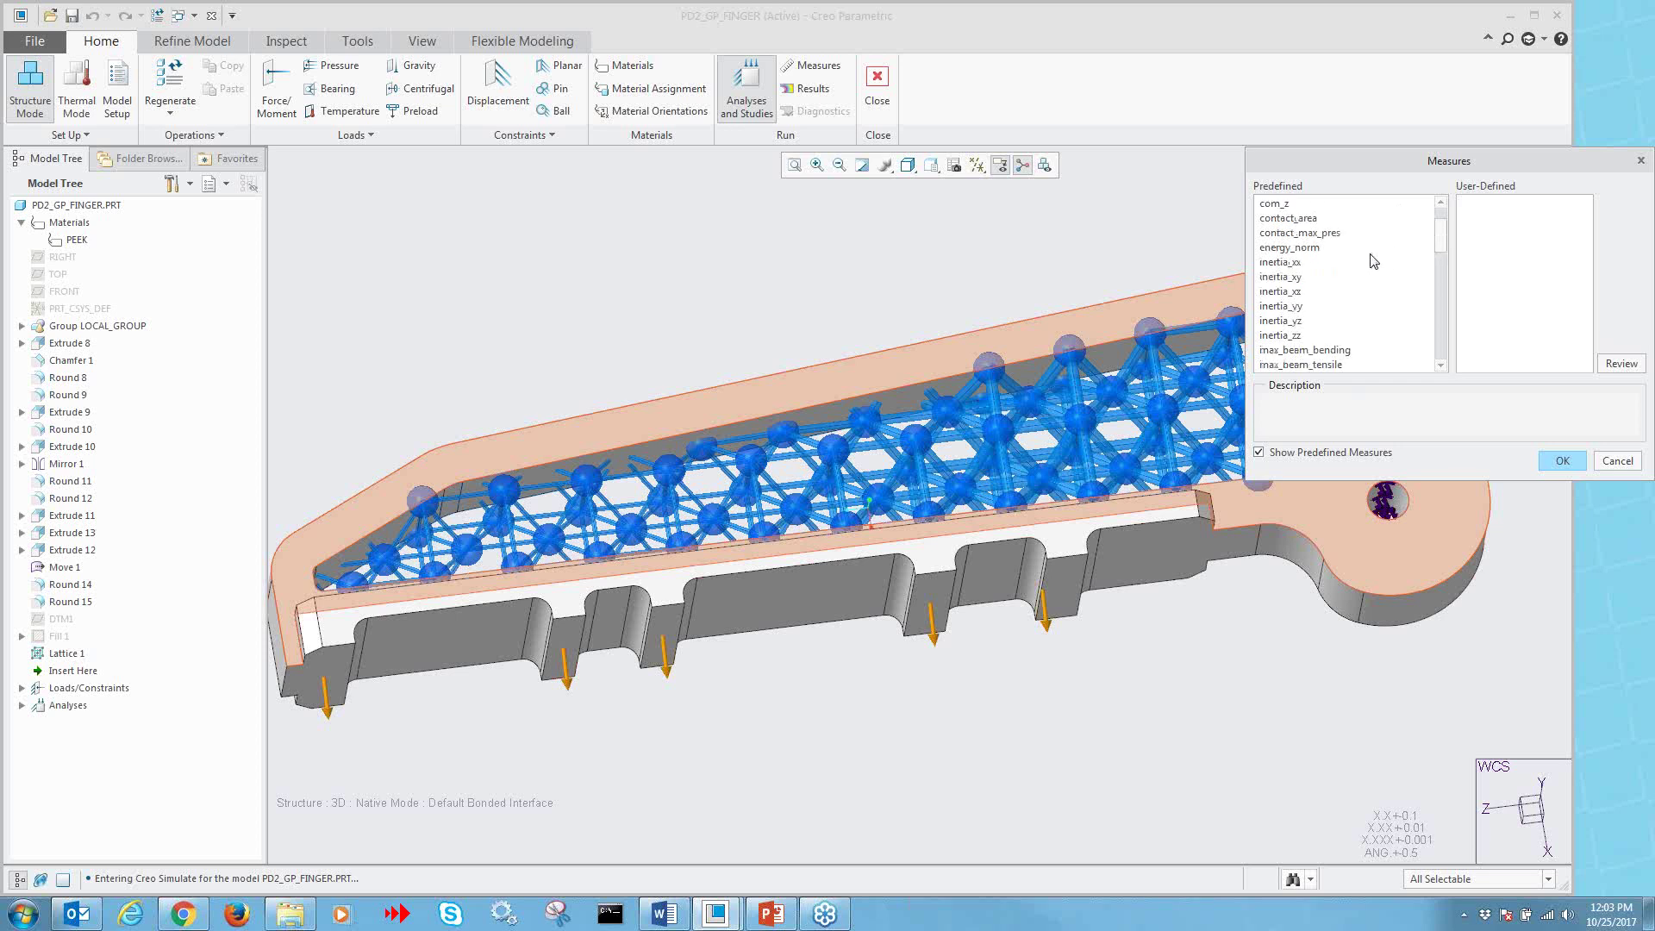
scroll(1373, 261, "down", 3)
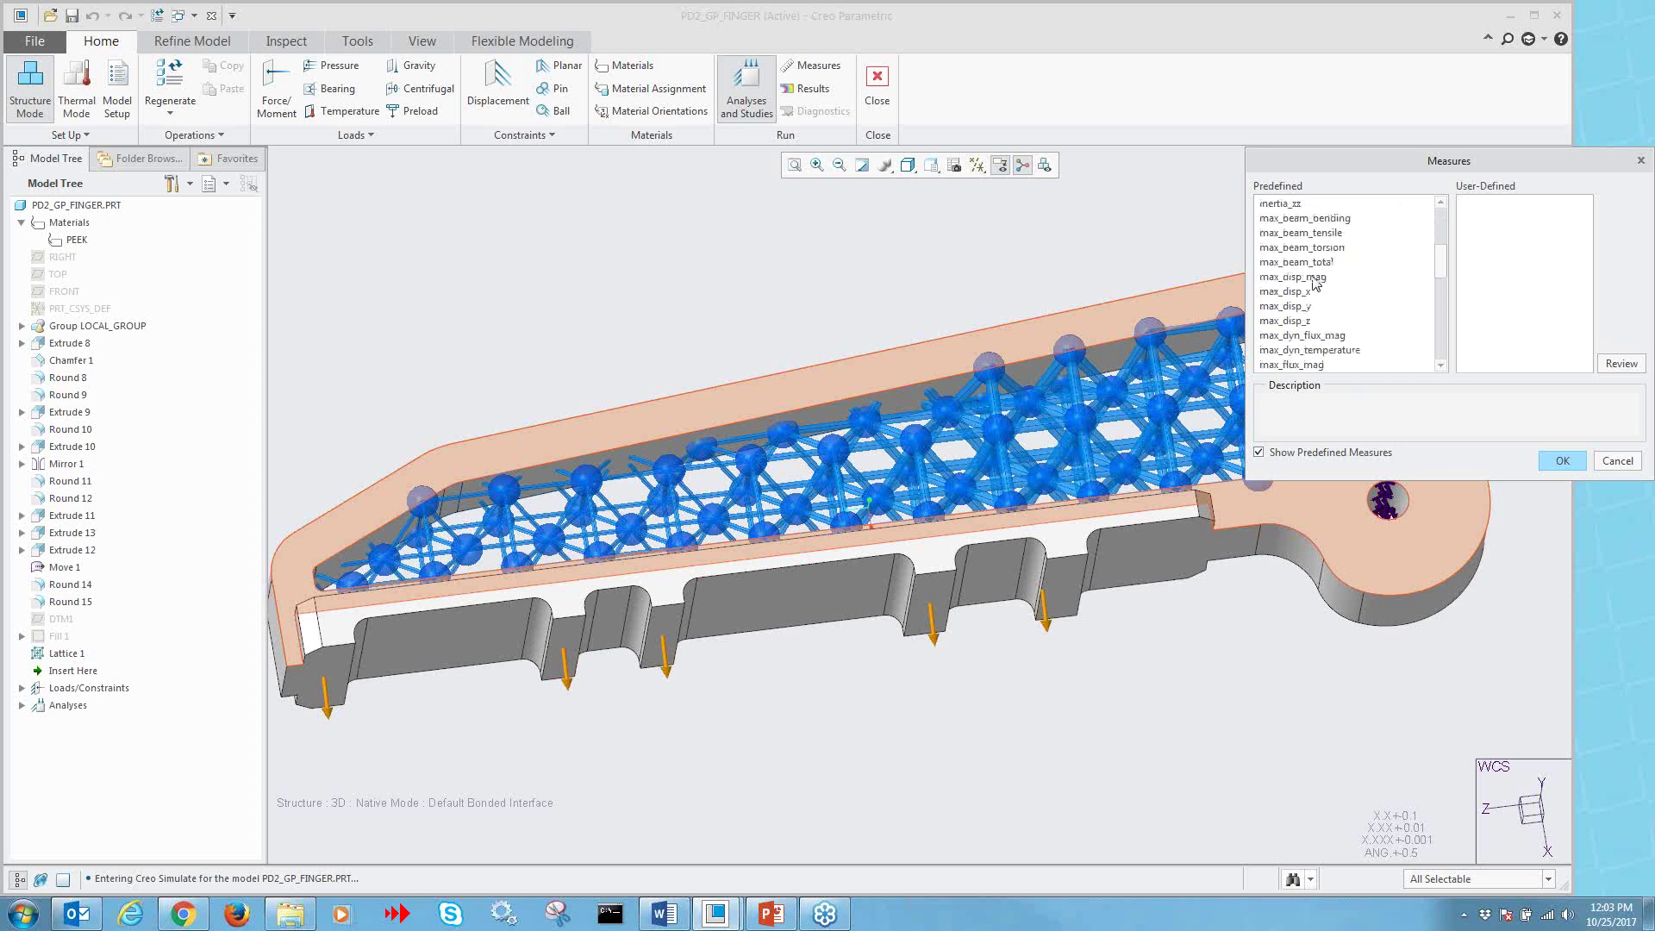
double_click(1314, 277)
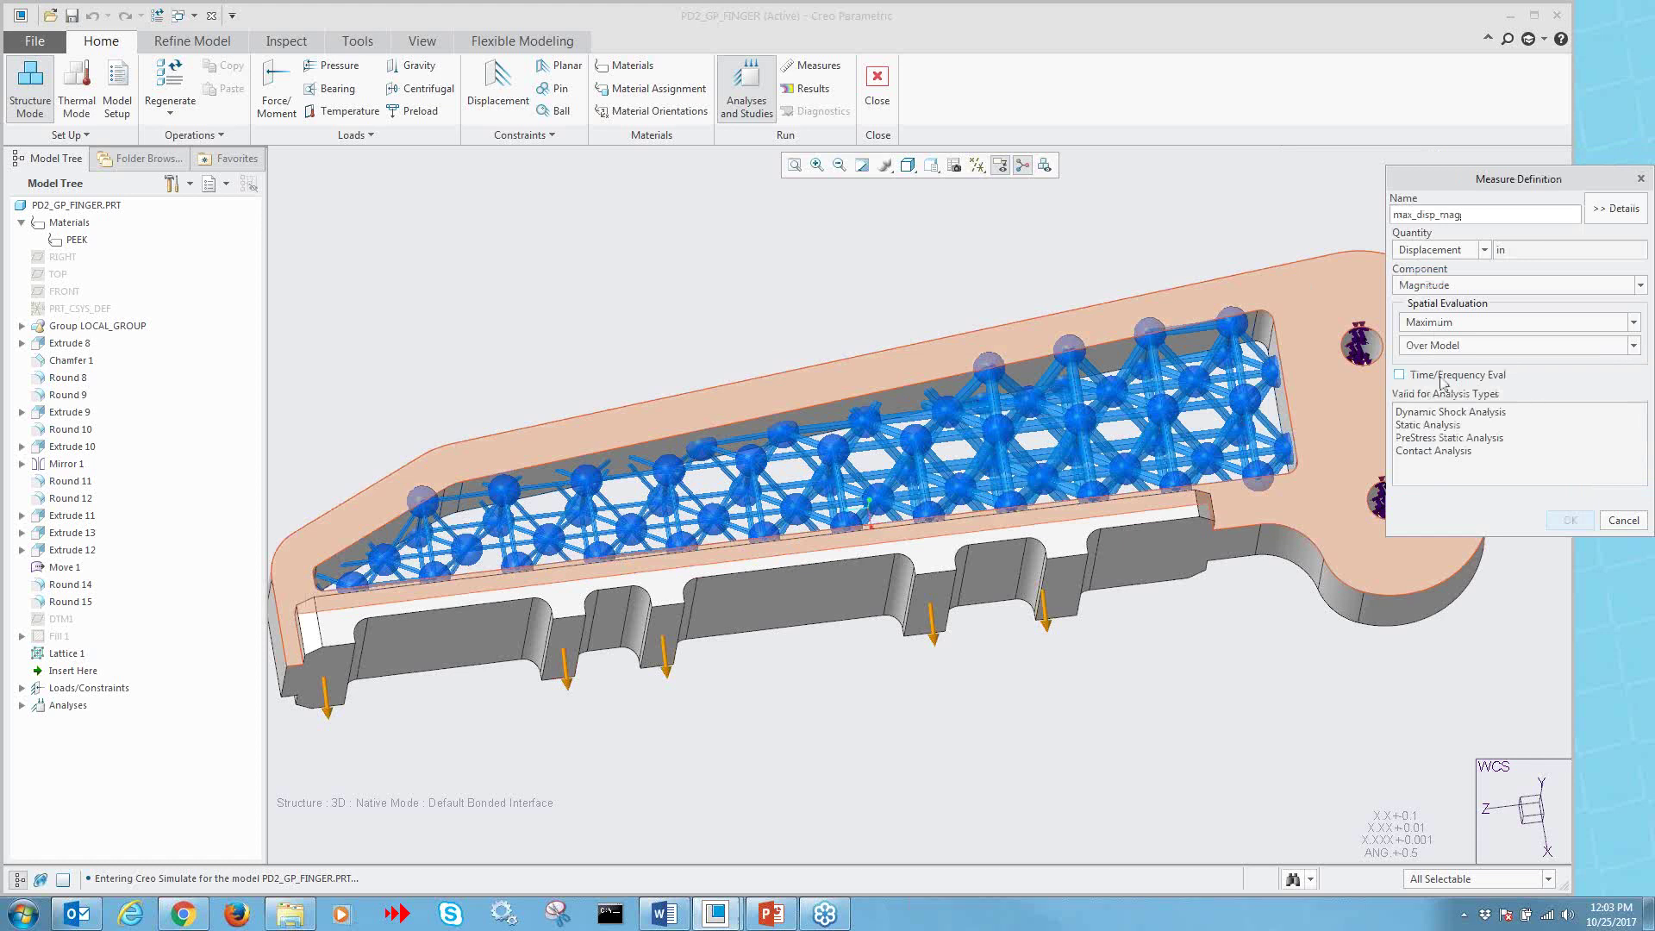
left_click(1626, 520)
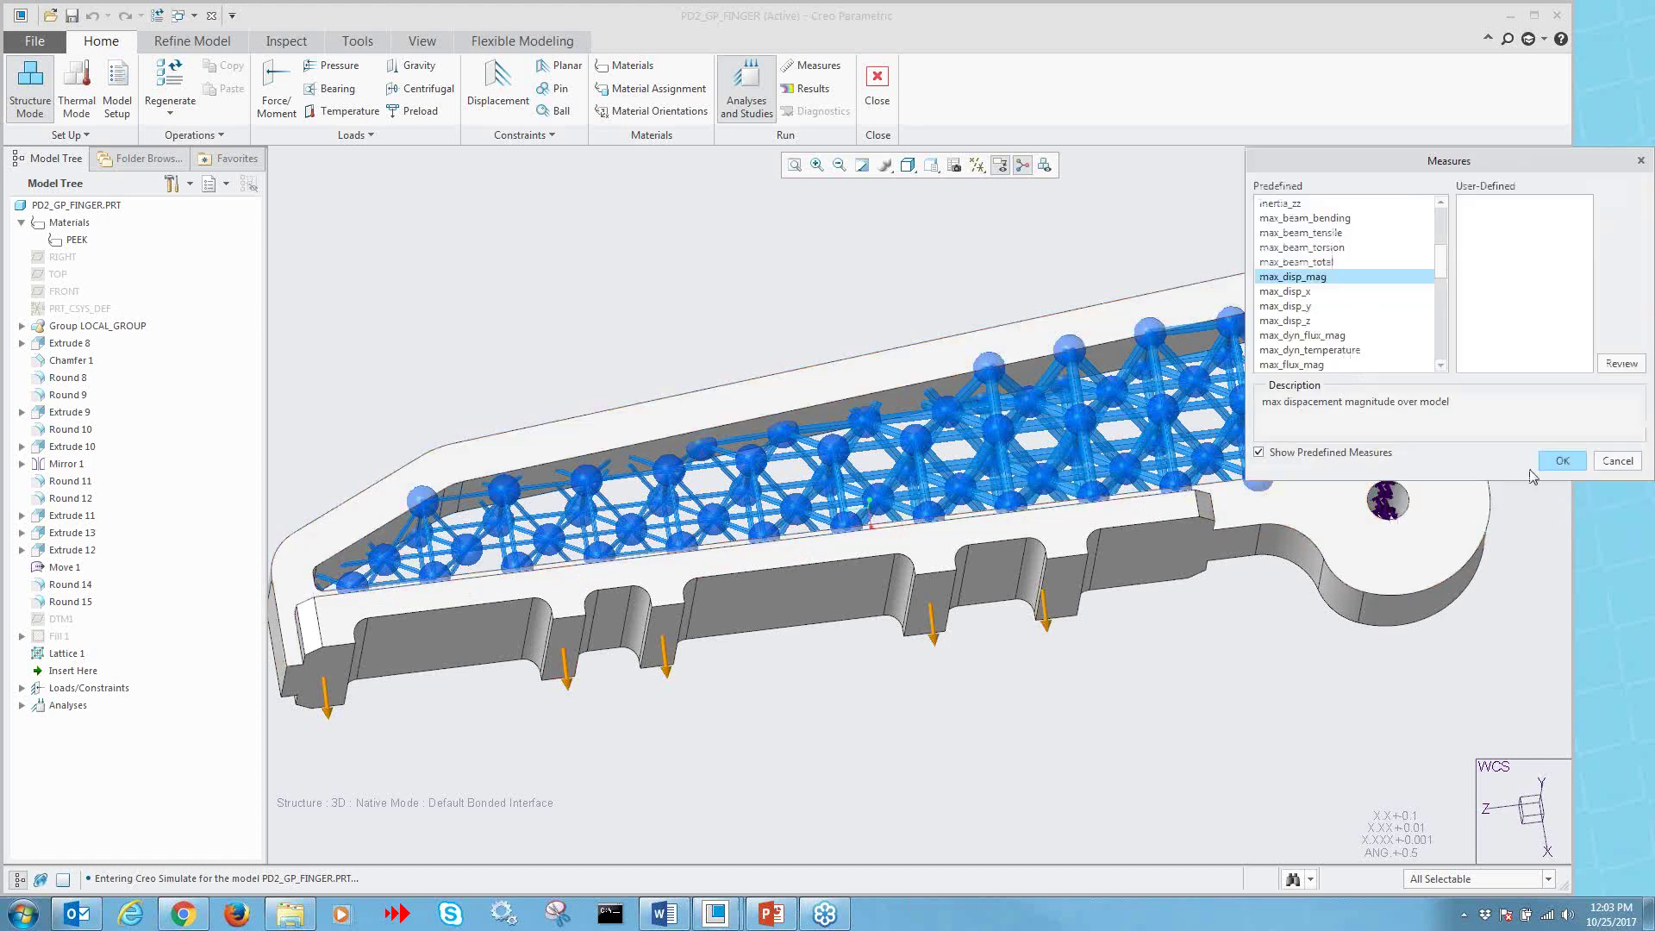
left_click(1556, 461)
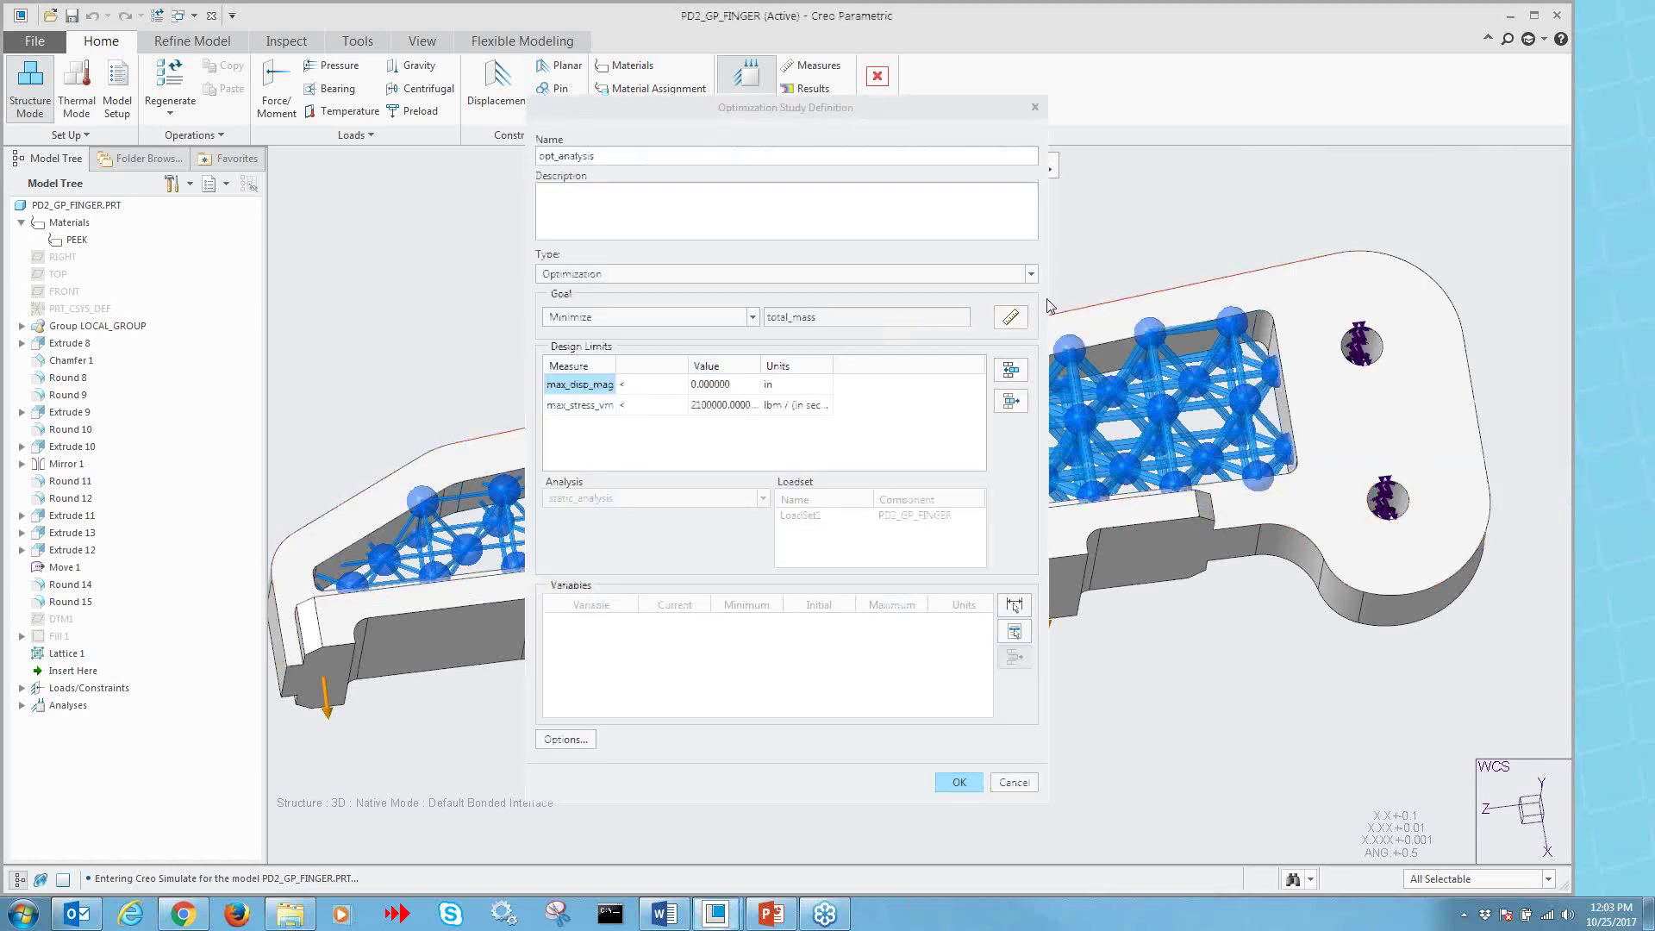
- Set the max_disp_mag limit to .124, re-enter 2.1e6 for max_stress_vm and check the stress limit's units
double_click(740, 383)
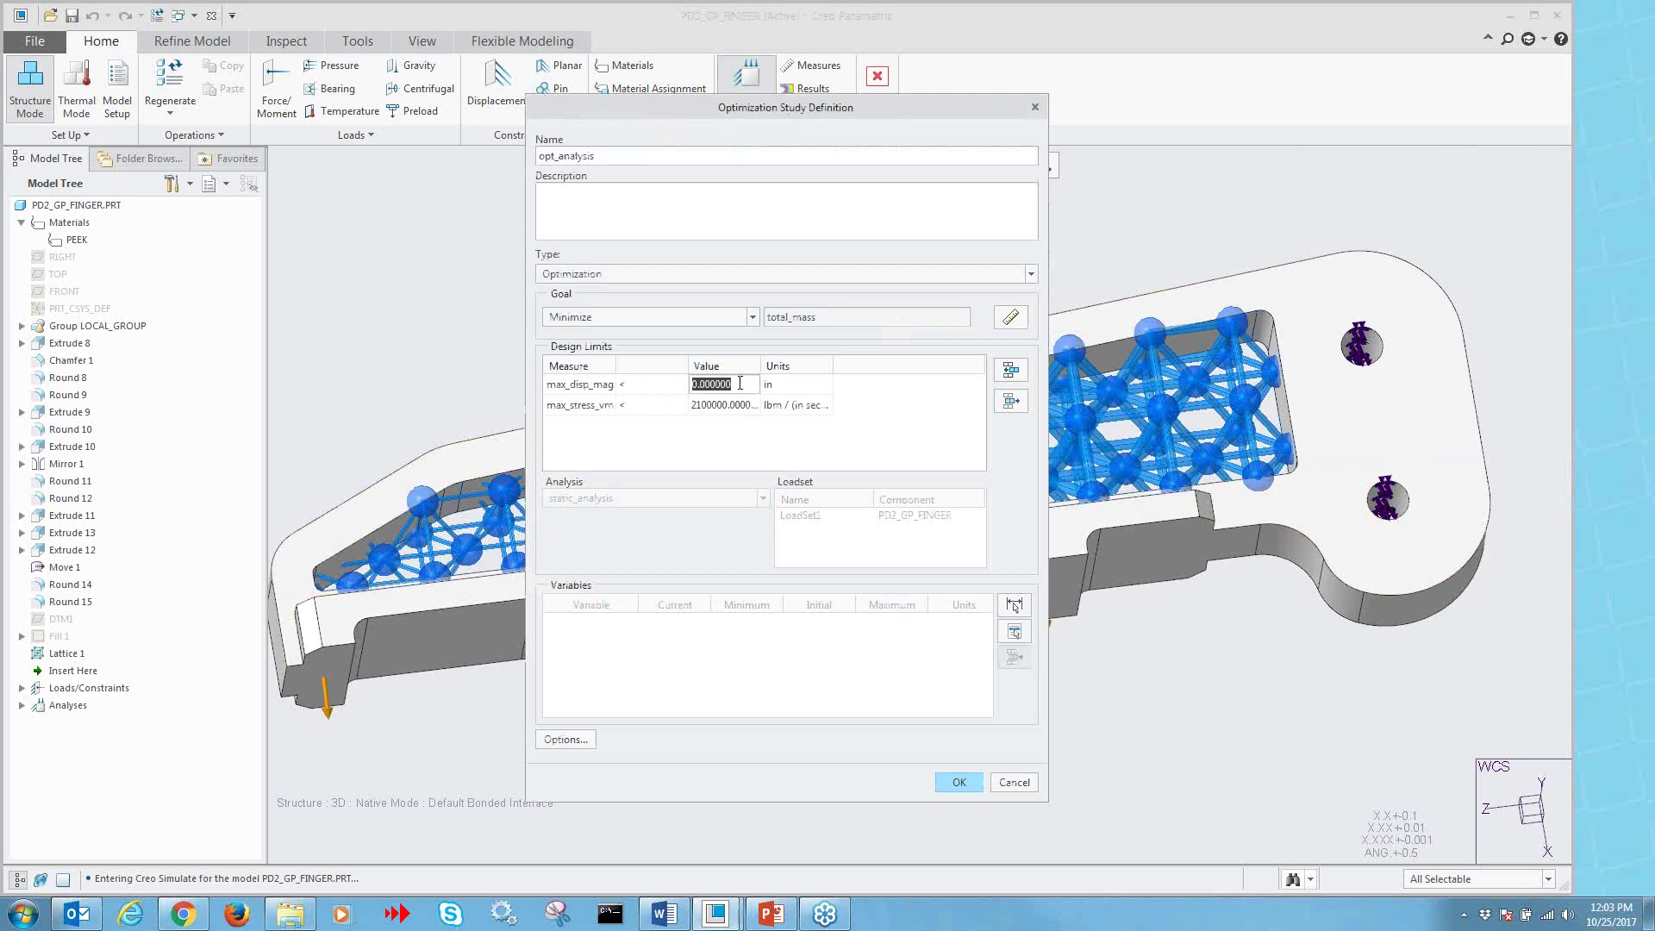
type("124")
key("Return")
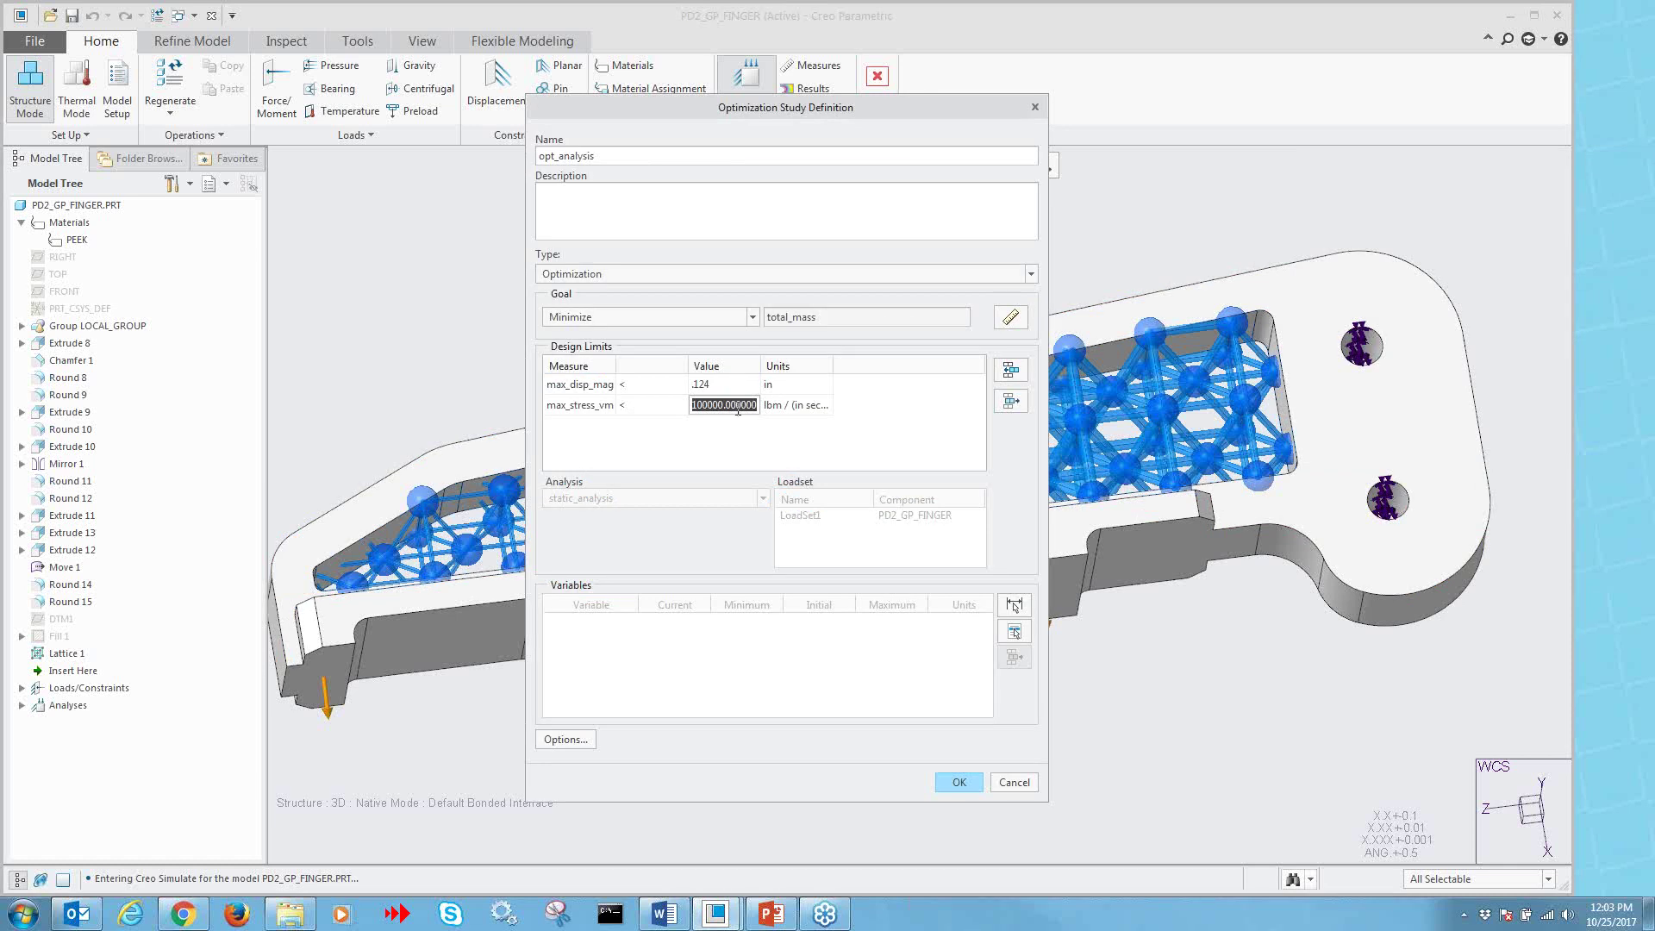
type("2.1e6")
key("Return")
left_click(800, 407)
left_click(800, 407)
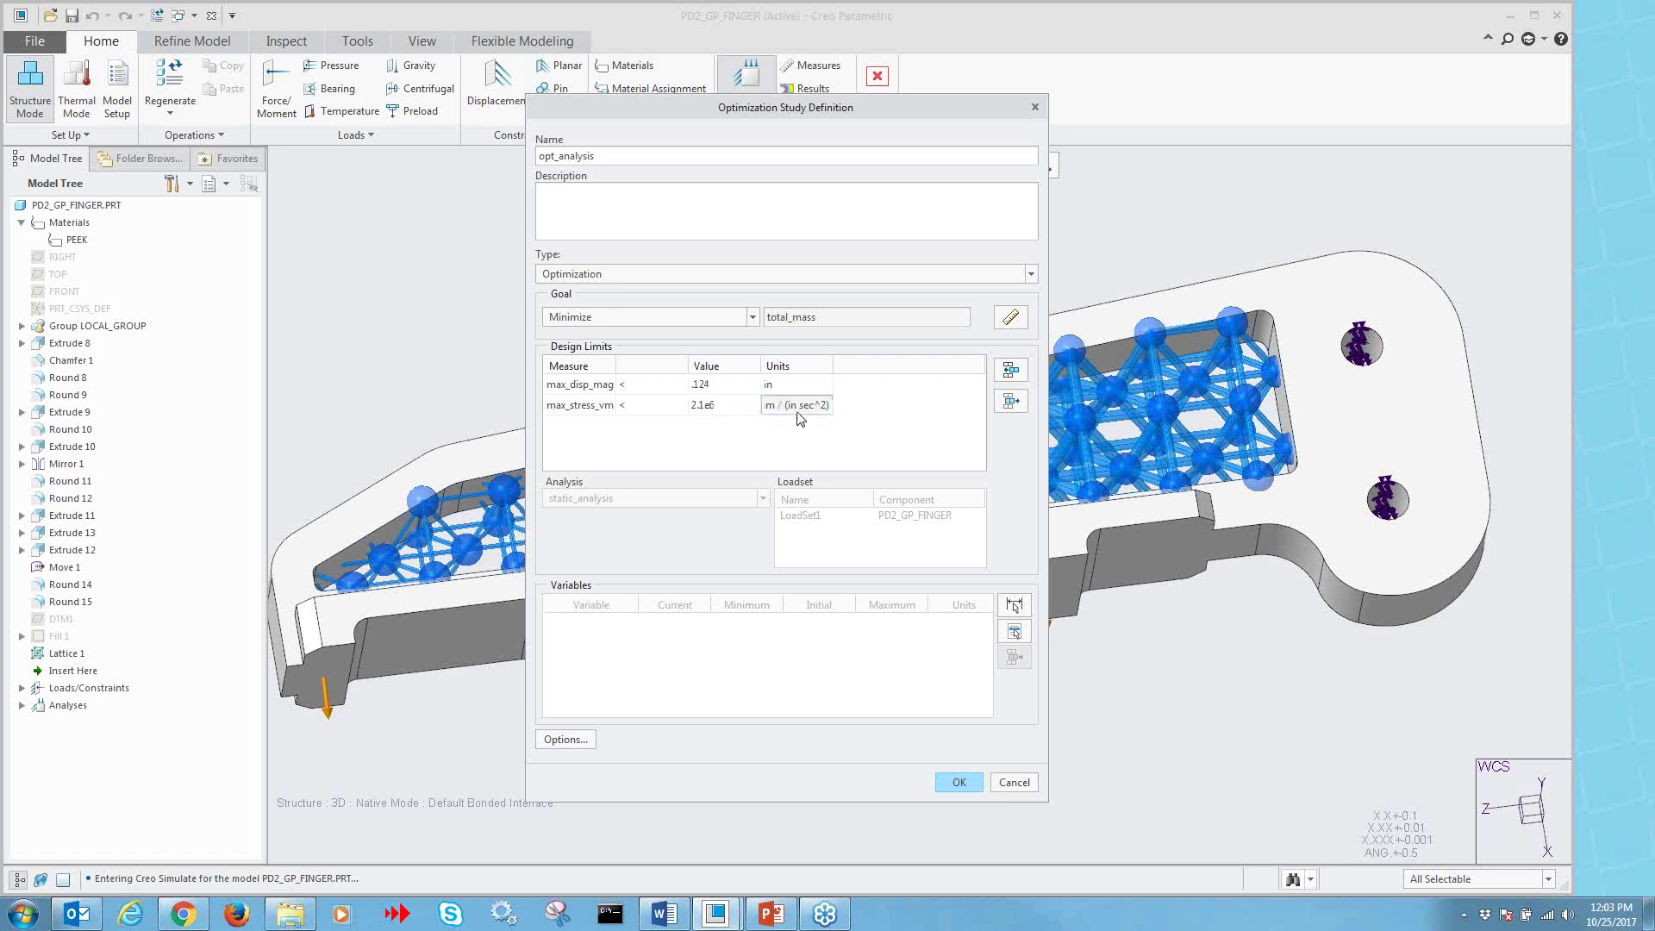
left_click(718, 414)
left_click(882, 418)
key("alt+Tab")
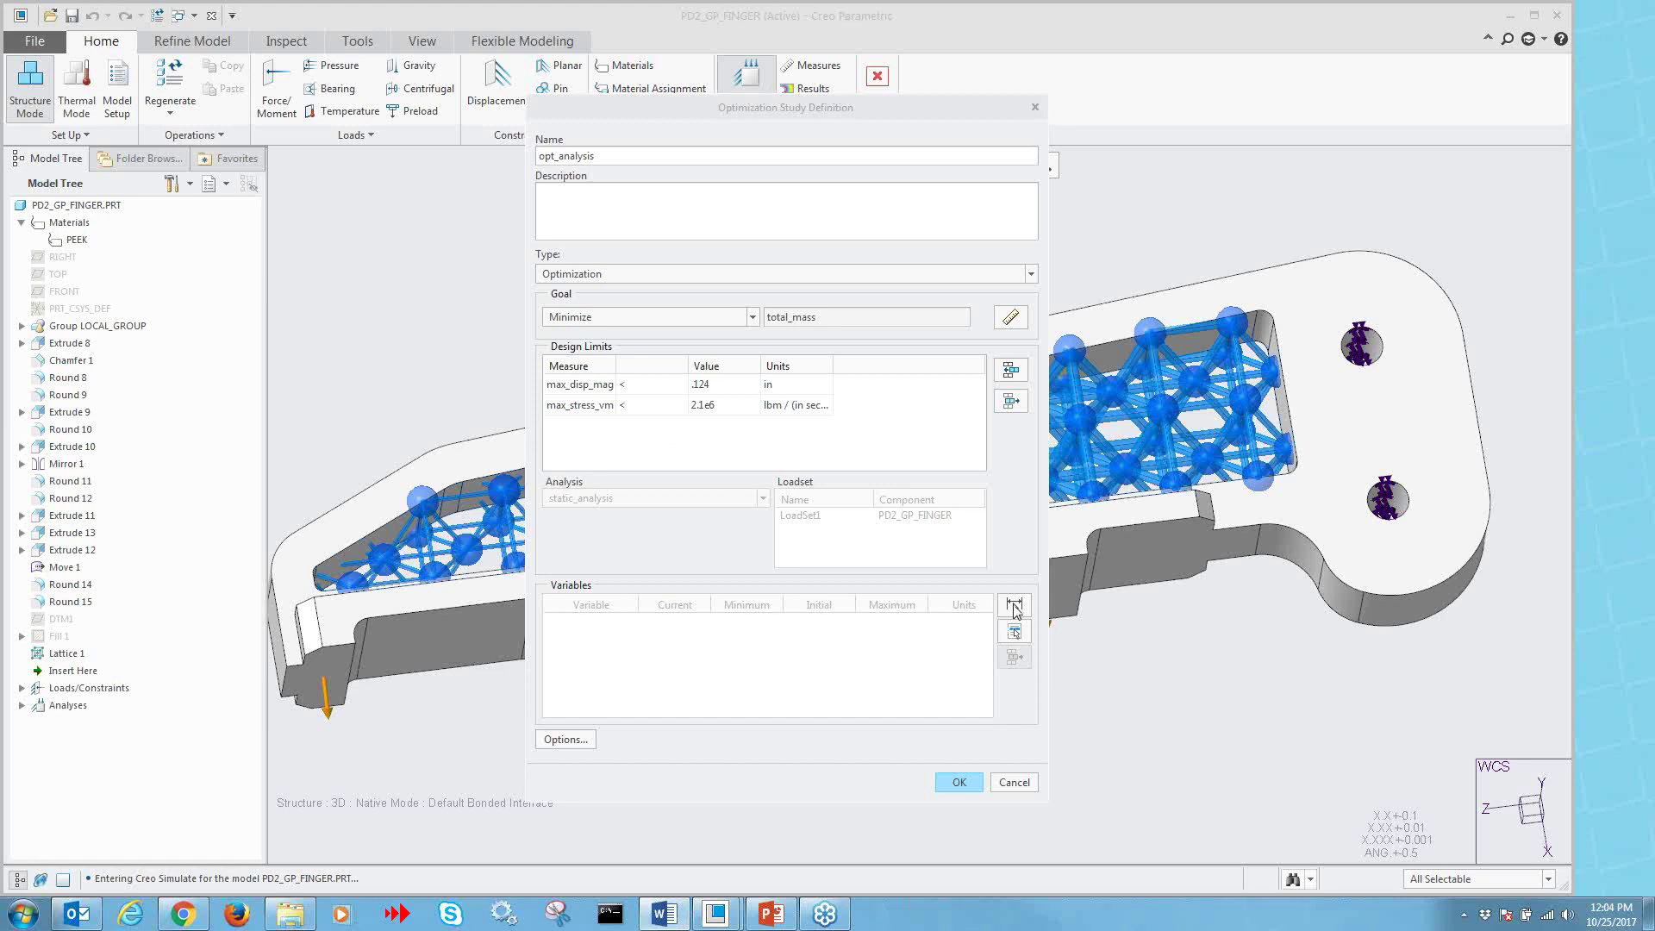
- Switch to the saved 02_OPT view, select a lattice beam and try to add a design variable to the study
left_click_drag(837, 121, 477, 148)
left_click(931, 167)
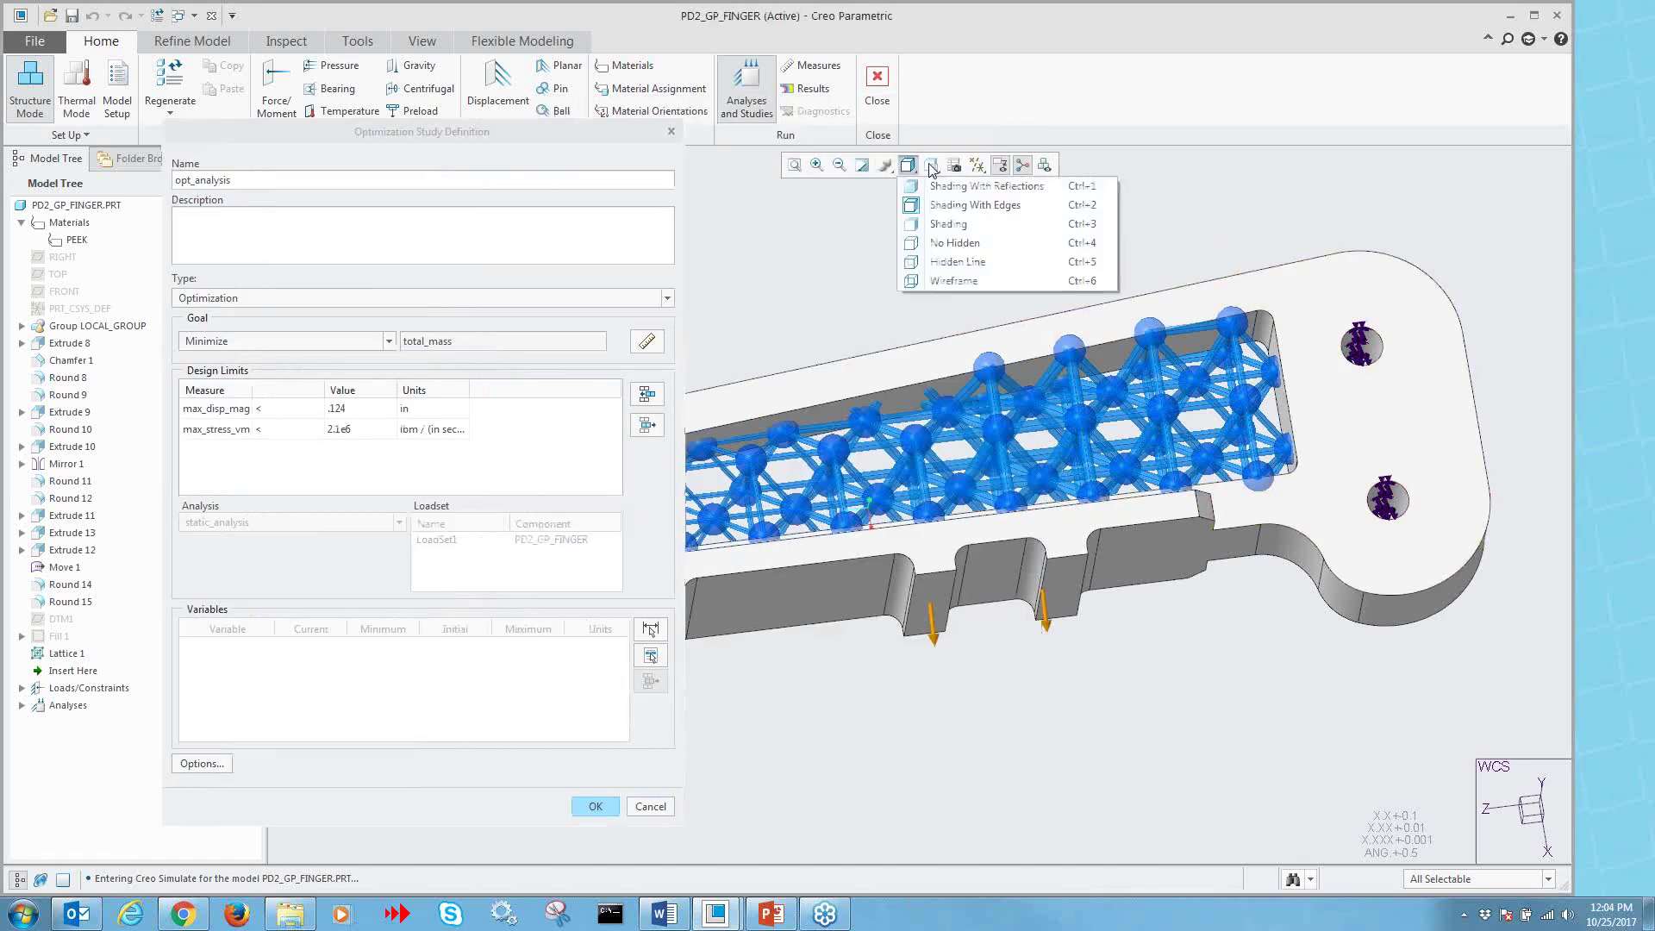
left_click(931, 167)
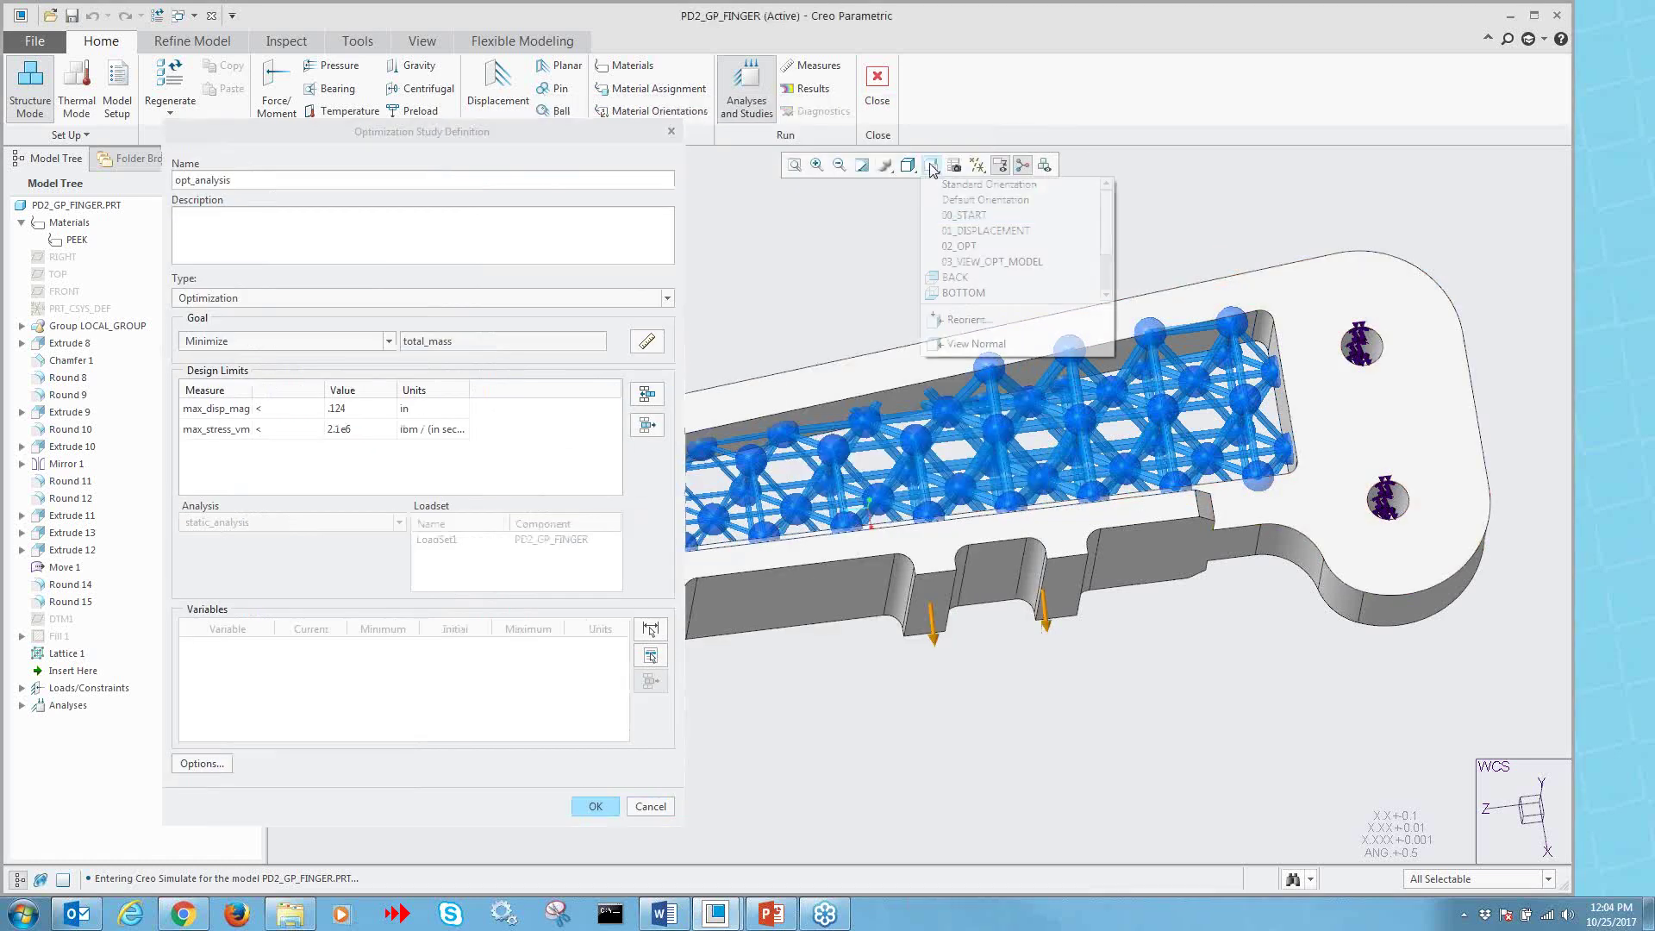
left_click(965, 246)
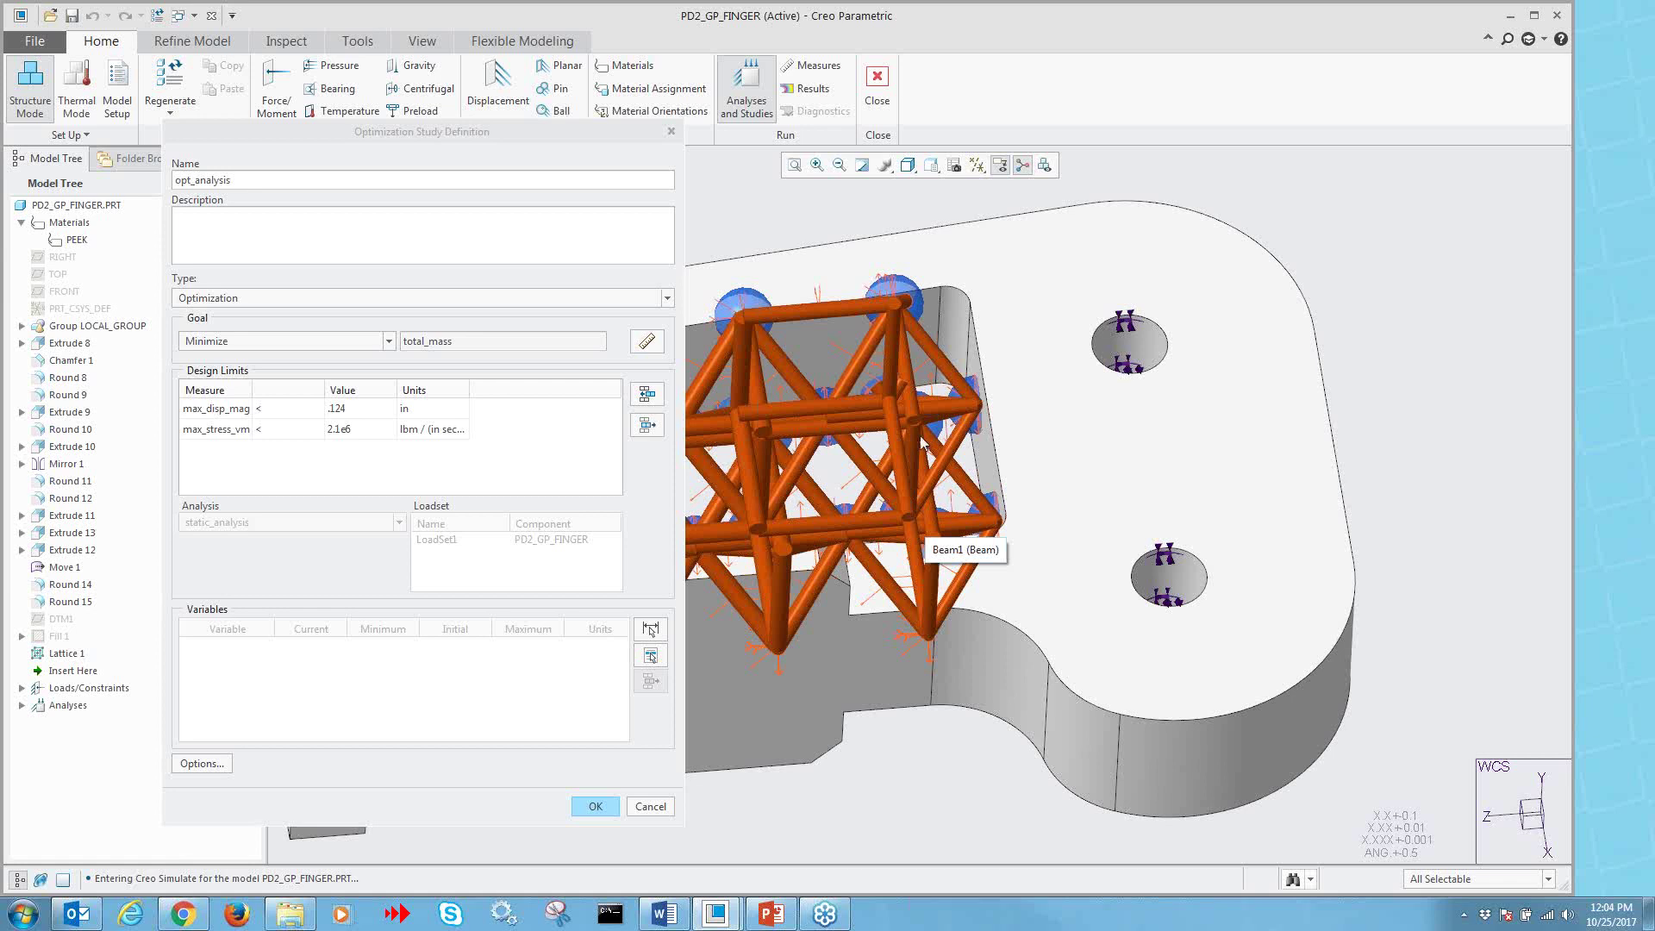
left_click(921, 441)
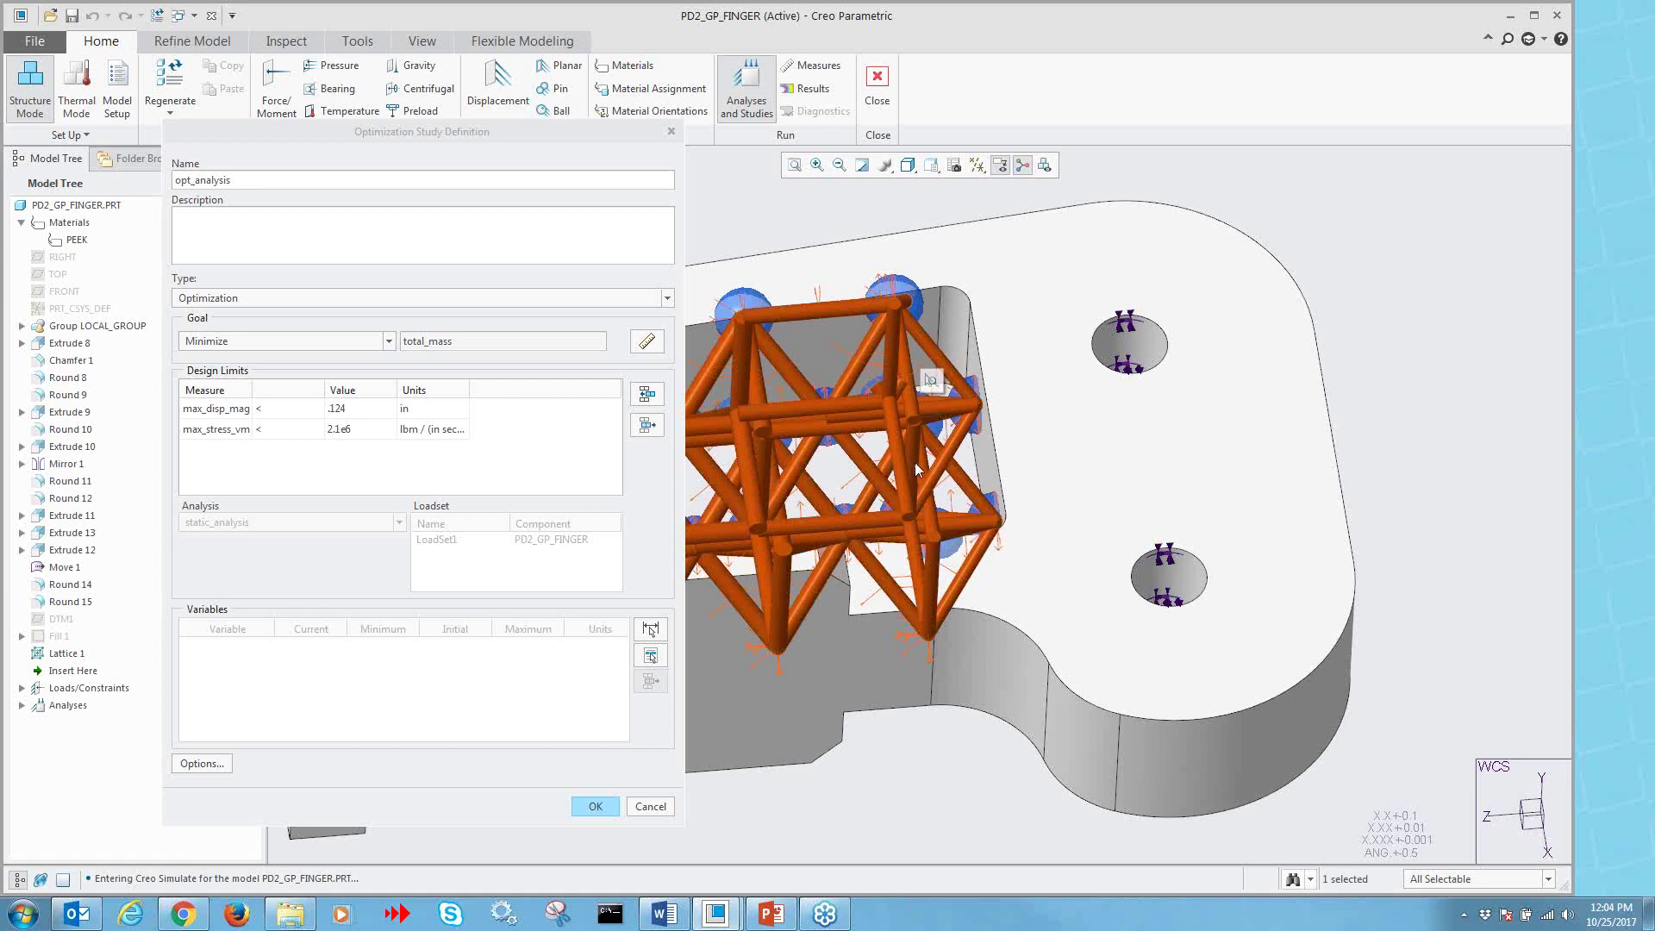
left_click(651, 655)
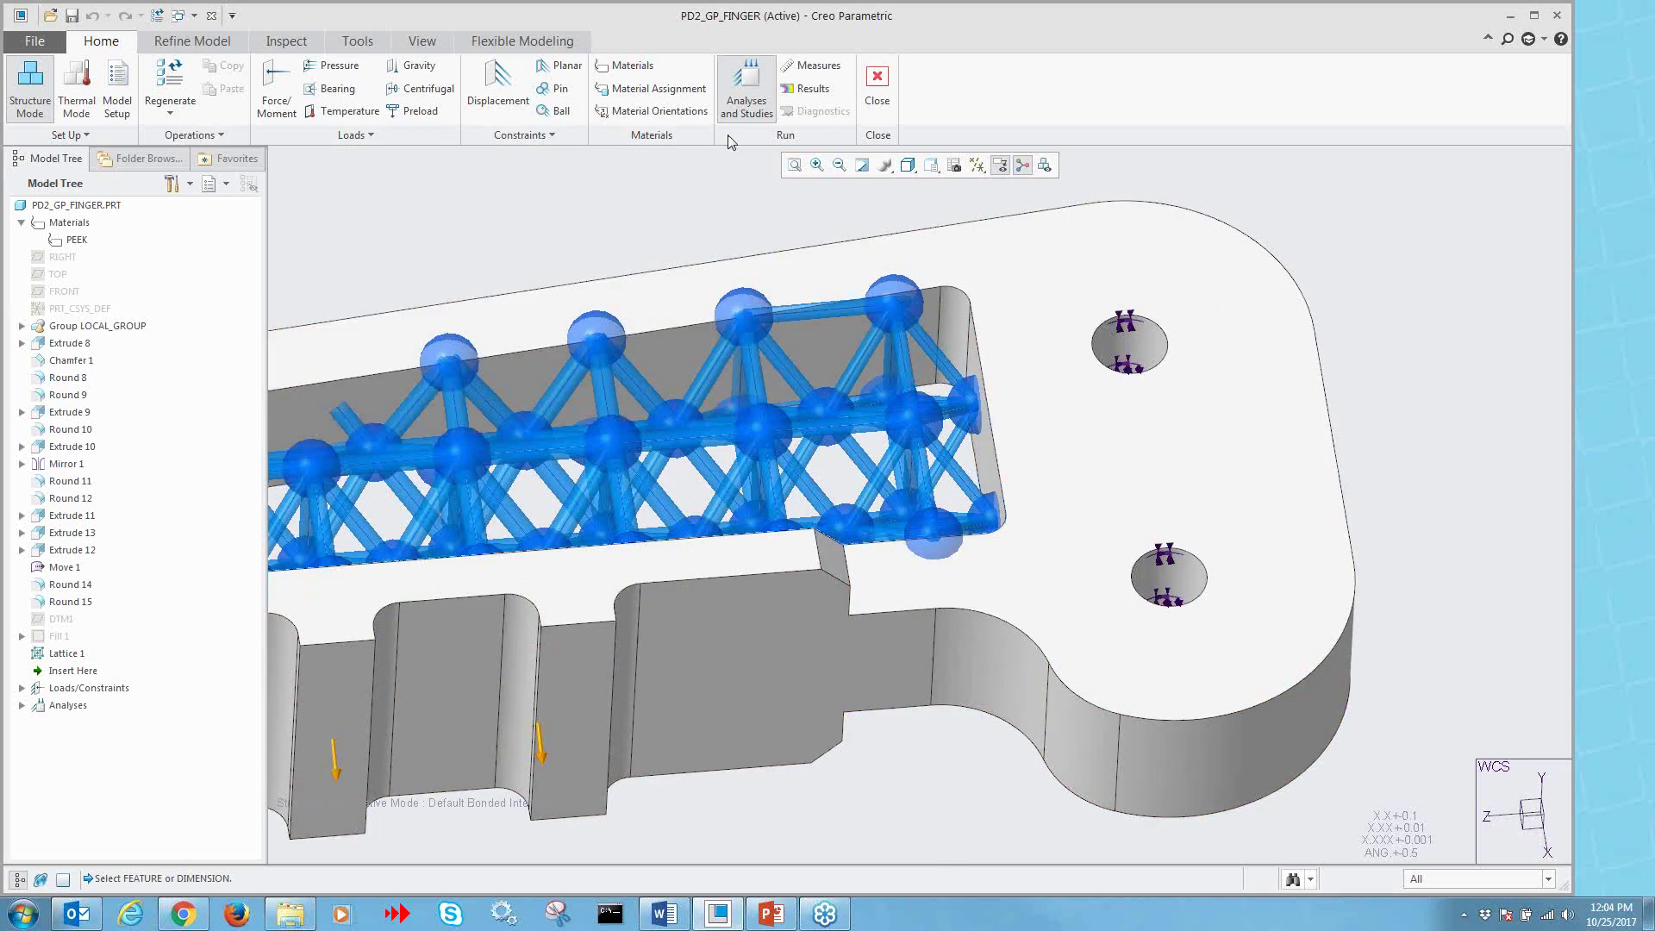
- Reopen the analyses and design studies list and select the large flat face of the finger
left_click(718, 915)
left_click(719, 919)
left_click(746, 89)
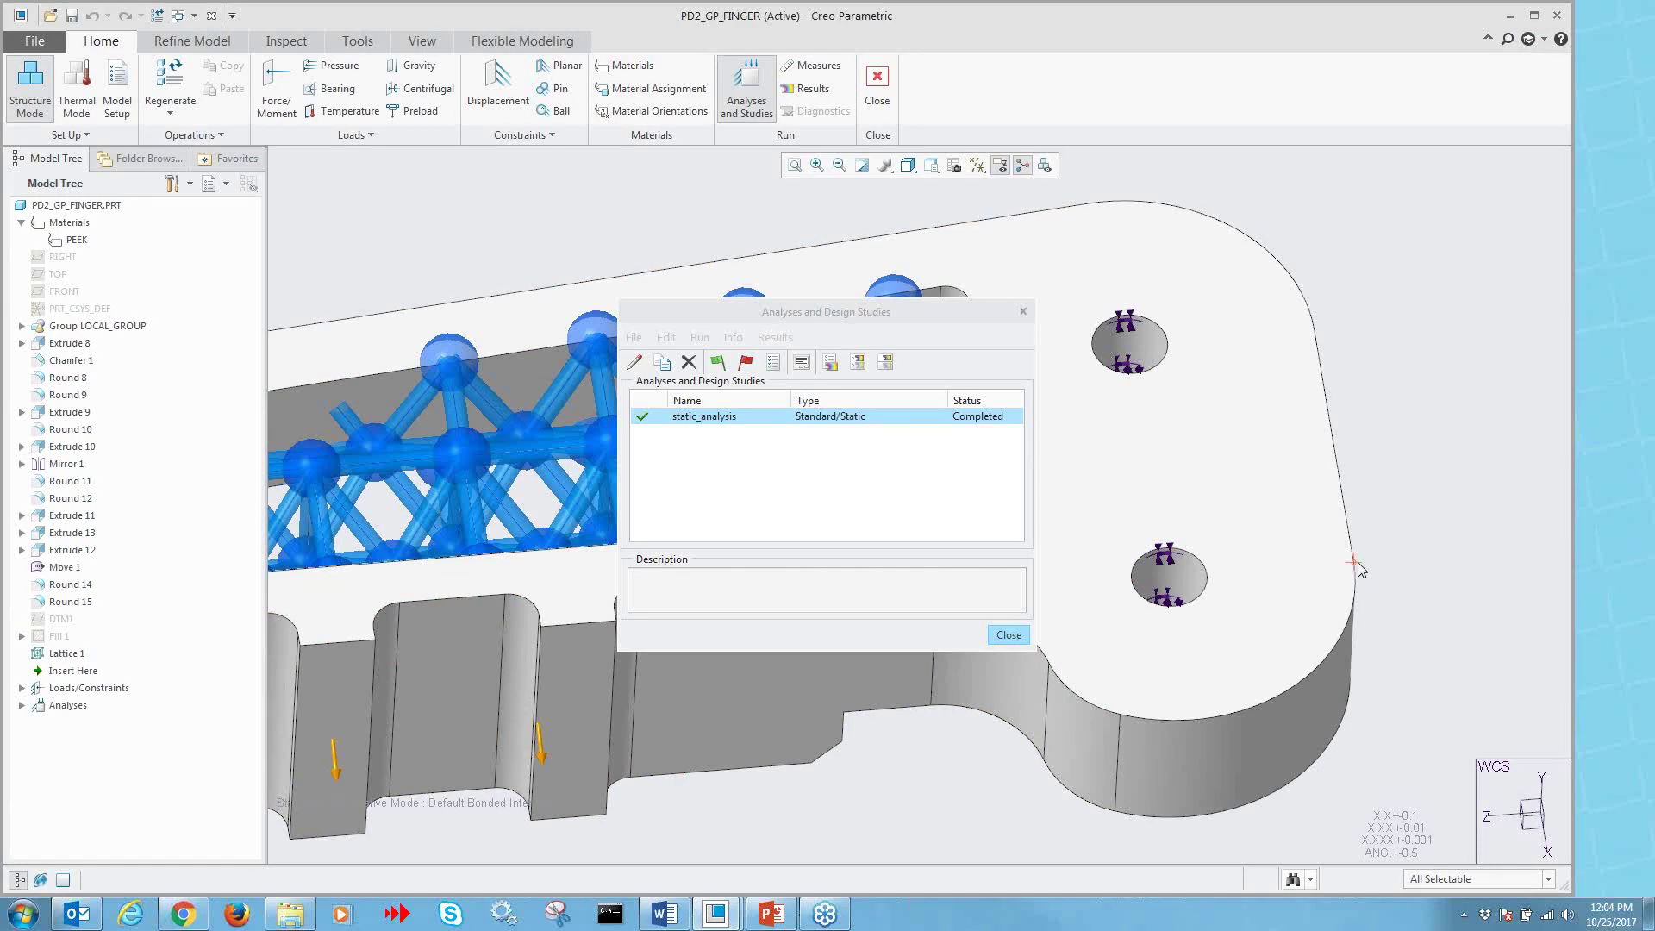
middle_click_drag(1358, 562, 1177, 354)
left_click(1228, 349)
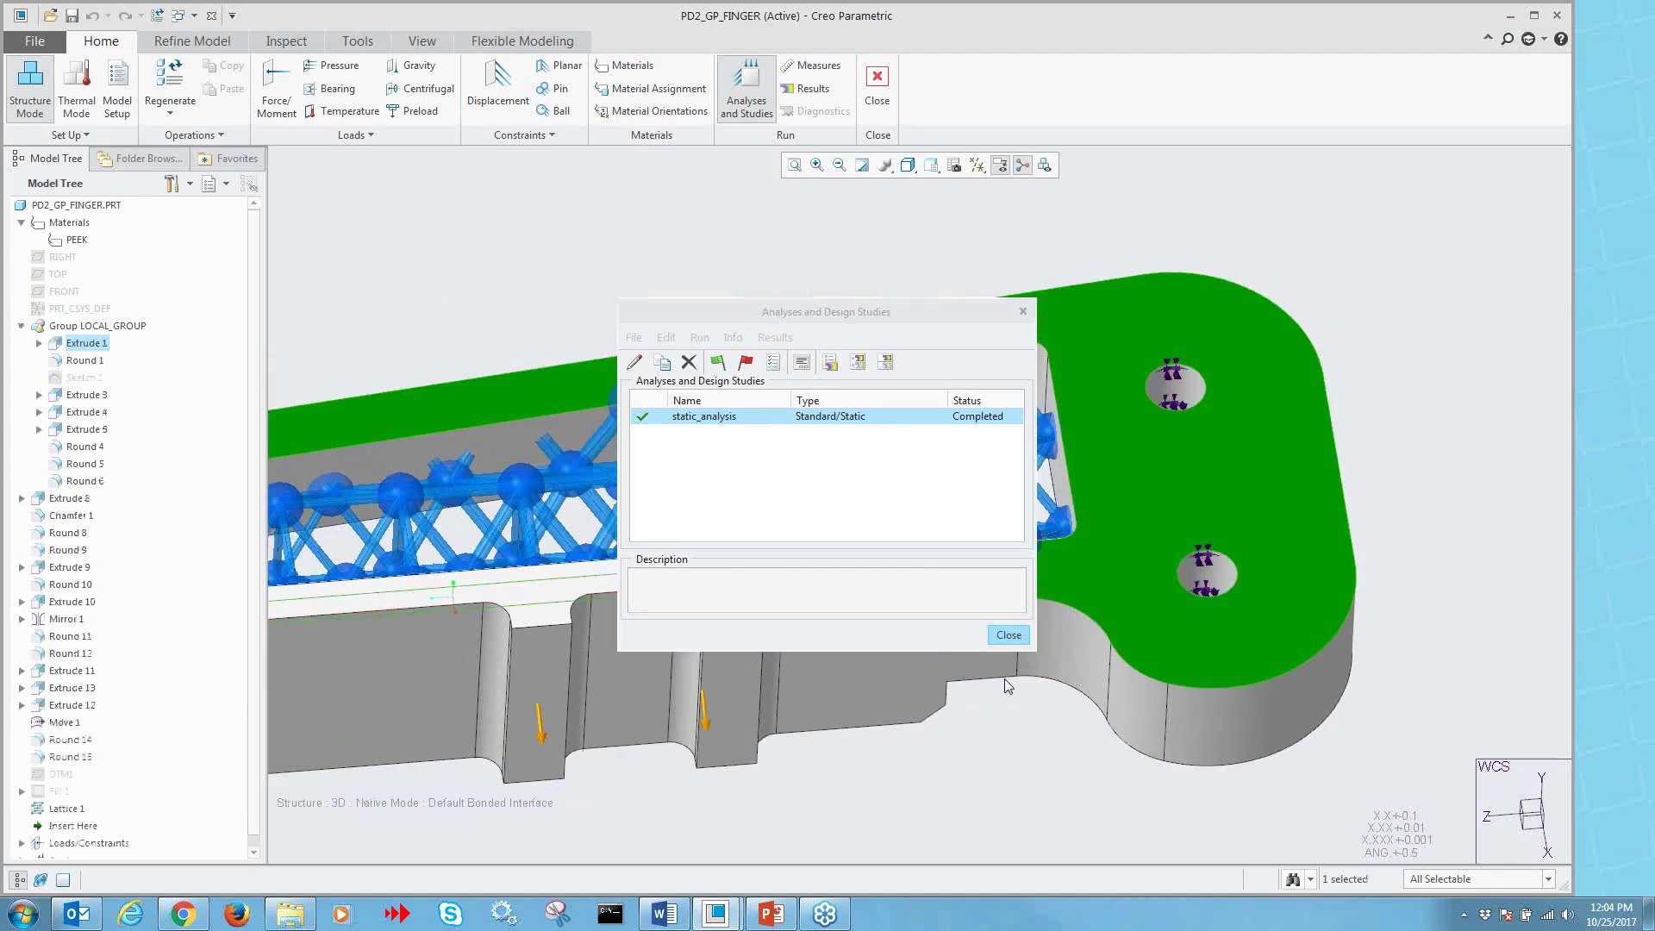
- Clear the geometry selection and create a new optimization study named opt_analysis from the analyses and design studies list
left_click(1007, 636)
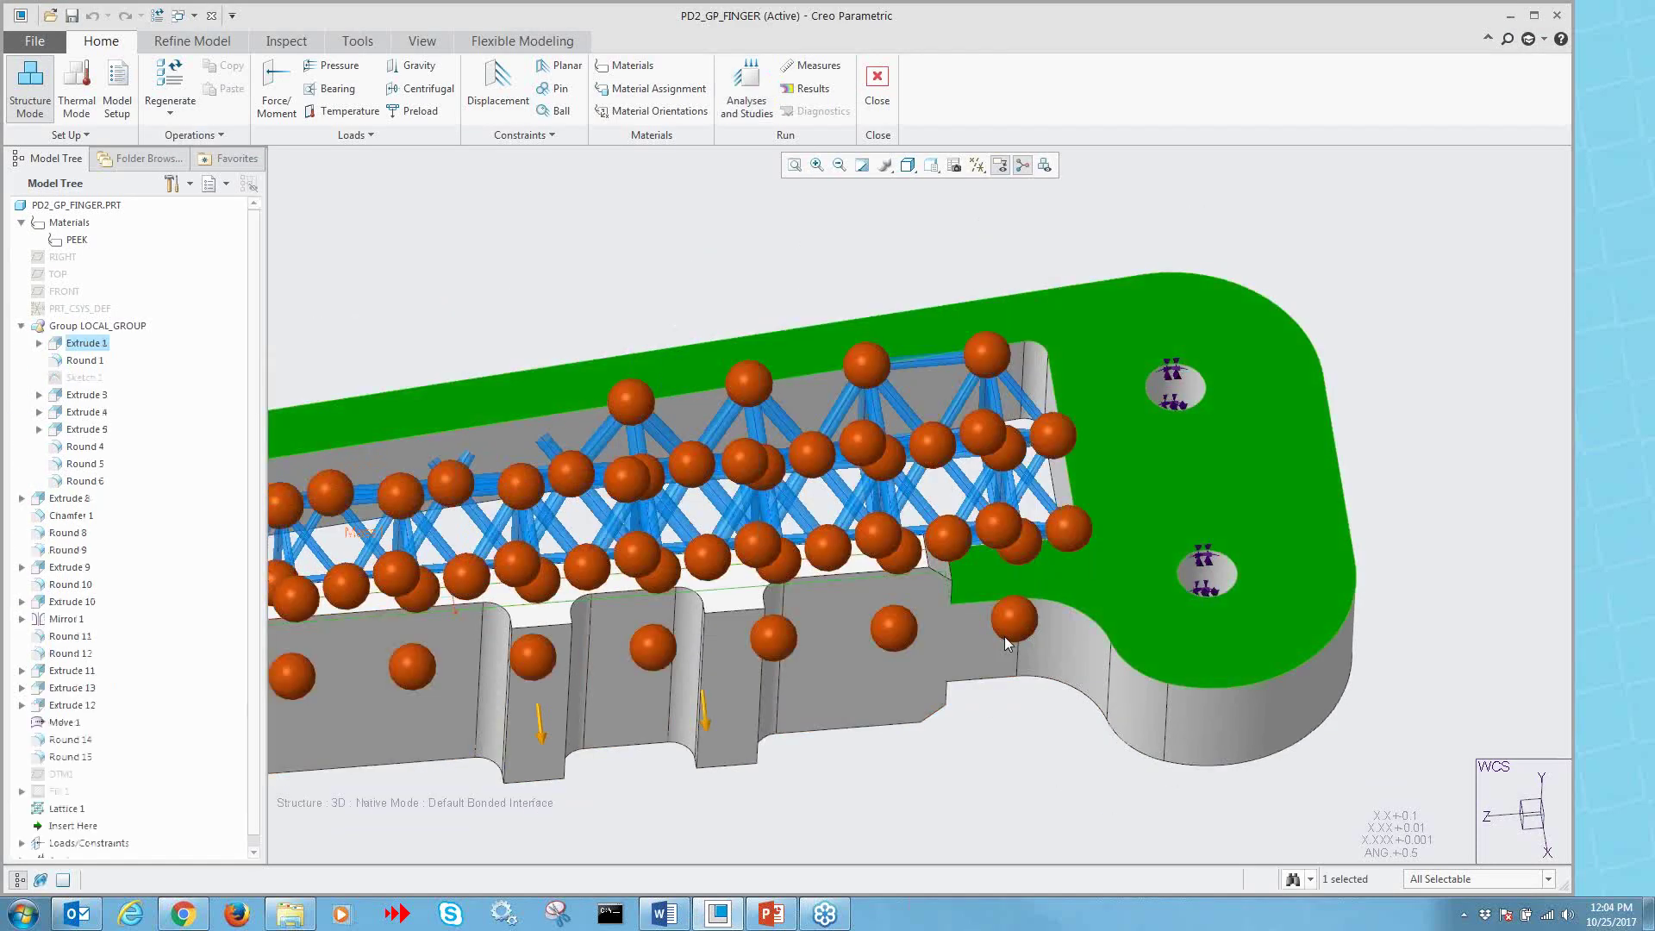
left_click(812, 468)
left_click(668, 255)
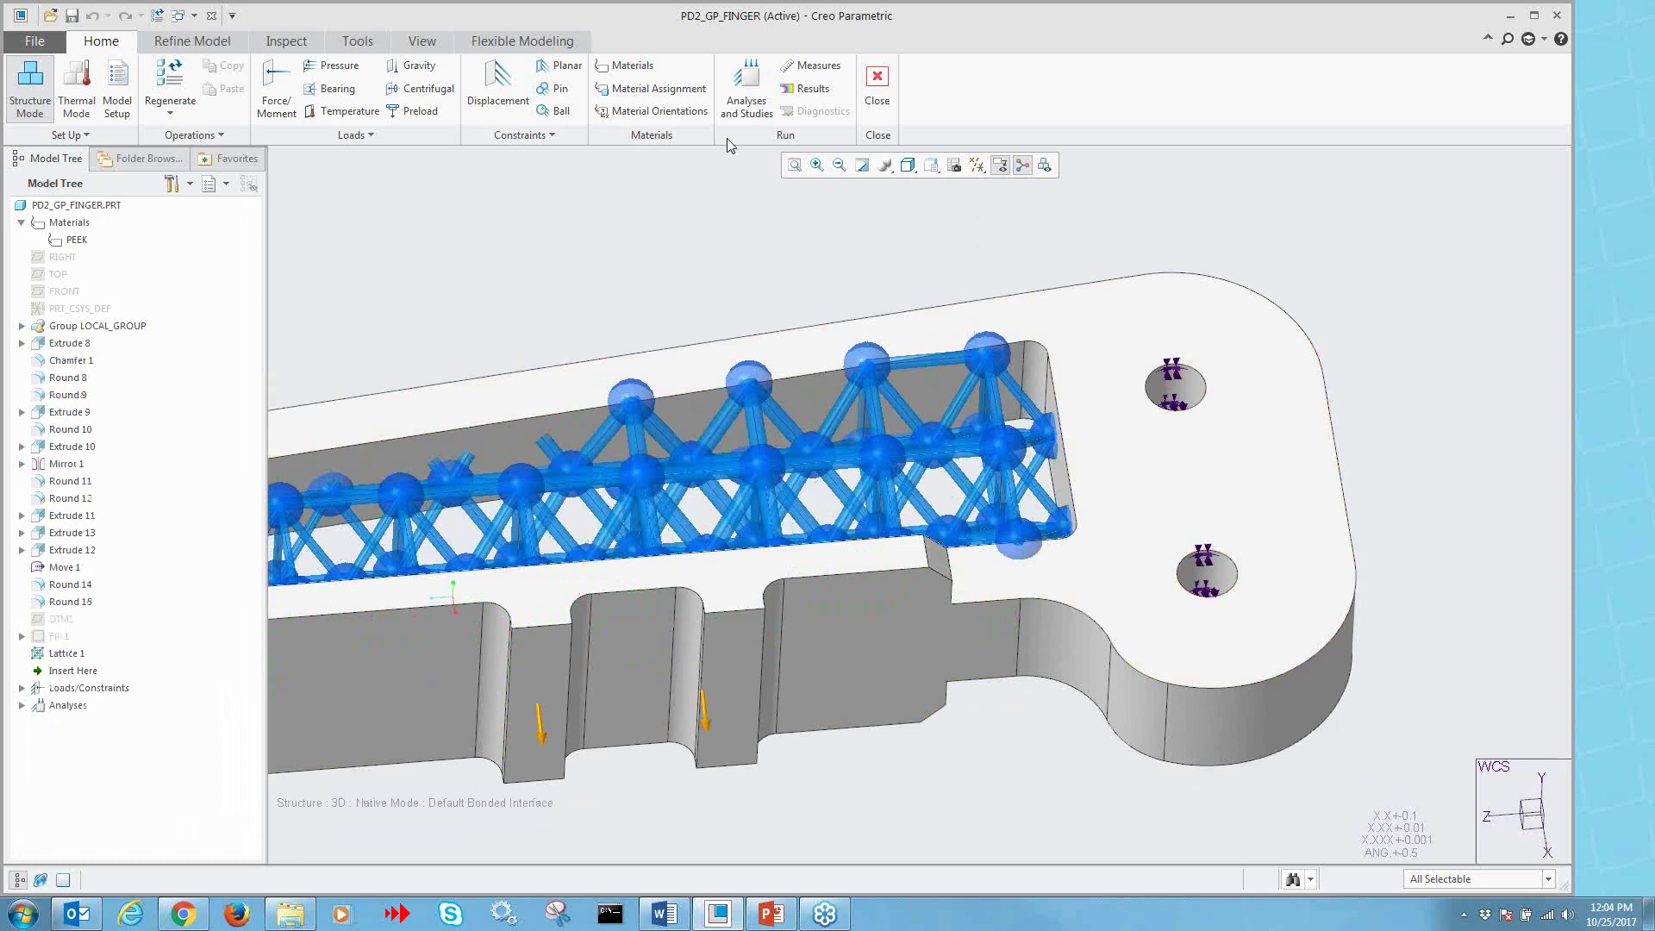
left_click(747, 91)
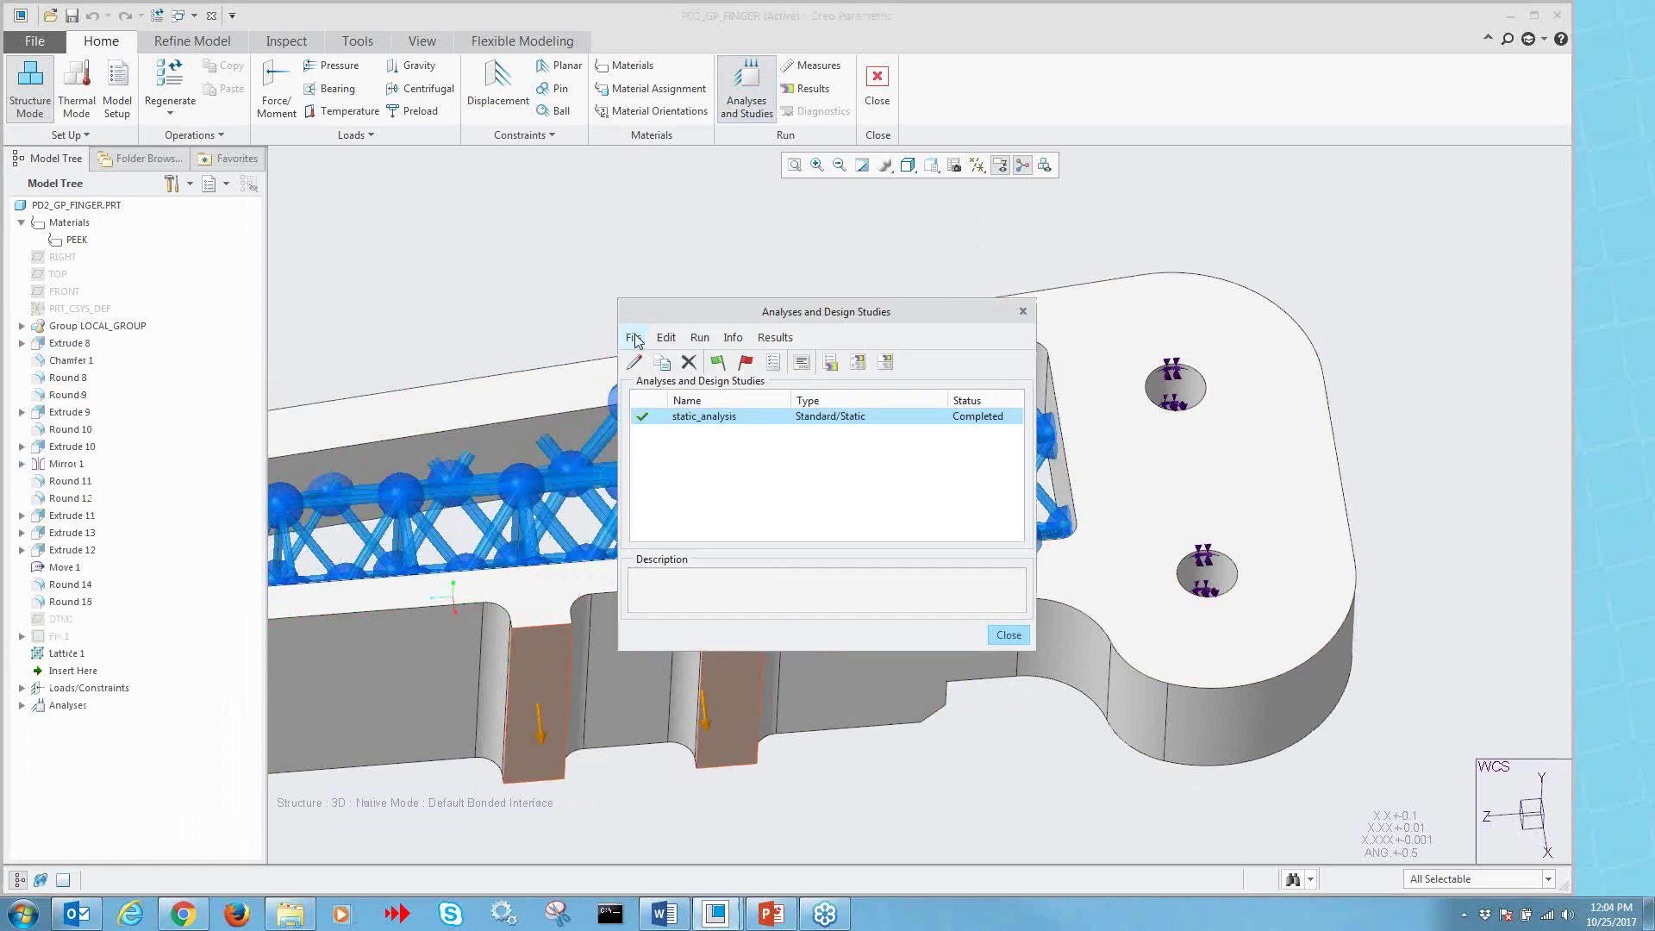
left_click(634, 337)
left_click(689, 522)
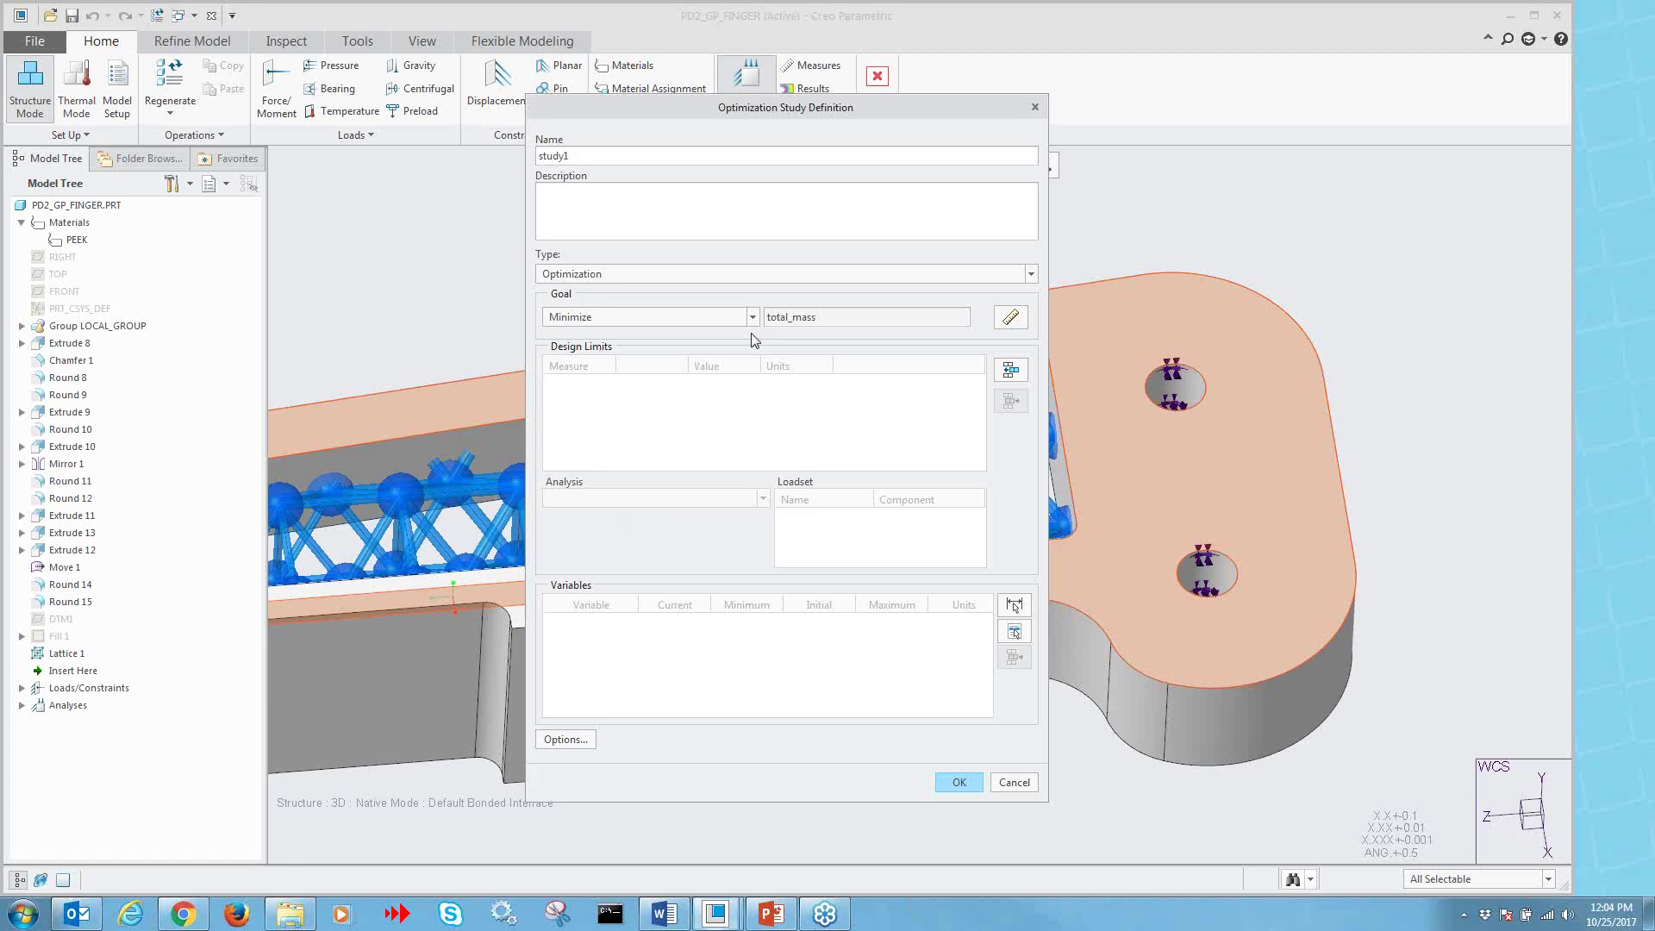
double_click(595, 158)
type("opt_analysis")
- Add the predefined max_stress_vm measure to the design limits and set its limit to 2100000
left_click(1012, 371)
left_click_drag(1435, 225, 1438, 326)
double_click(1326, 277)
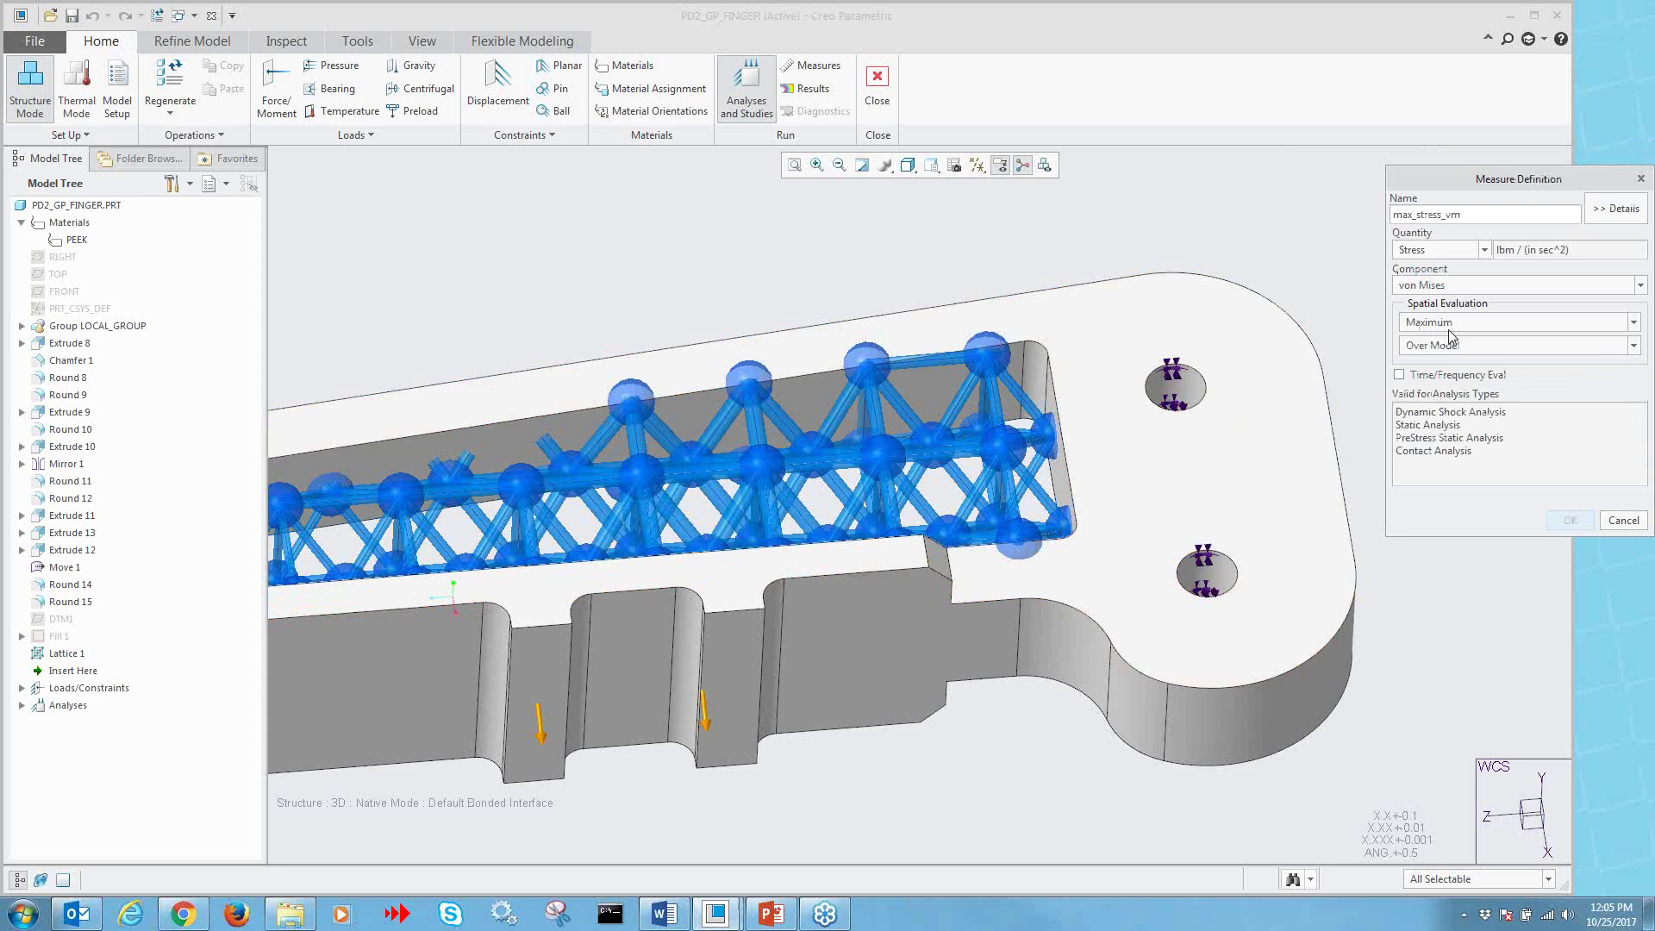
left_click(1617, 522)
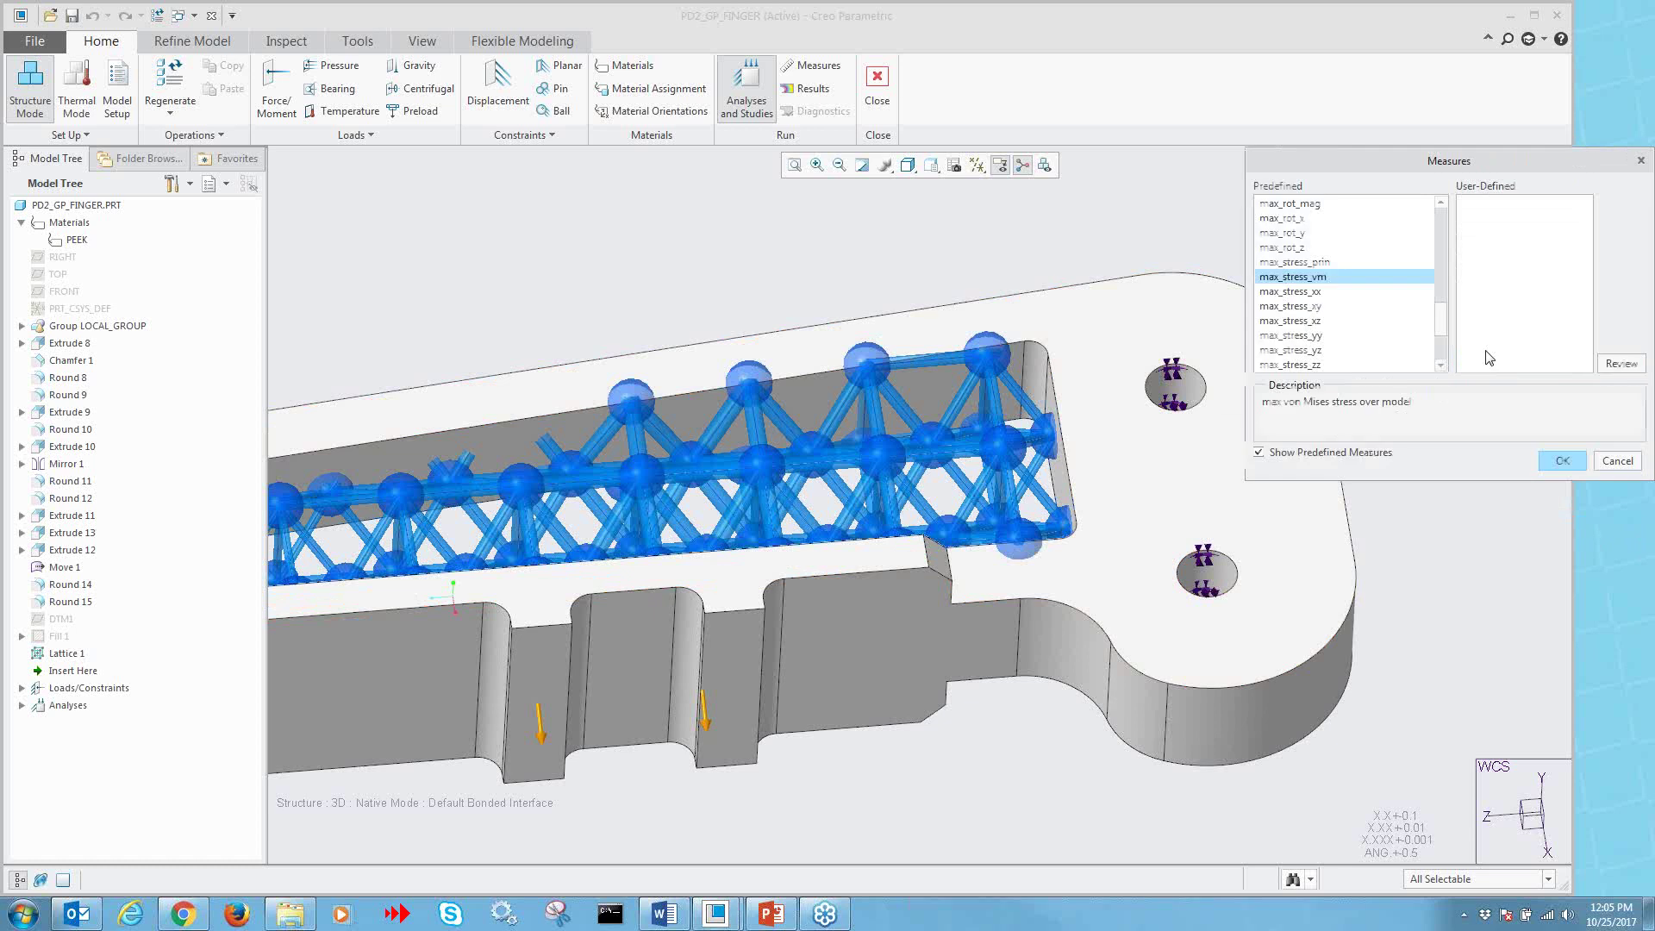
left_click(1561, 461)
left_click(709, 385)
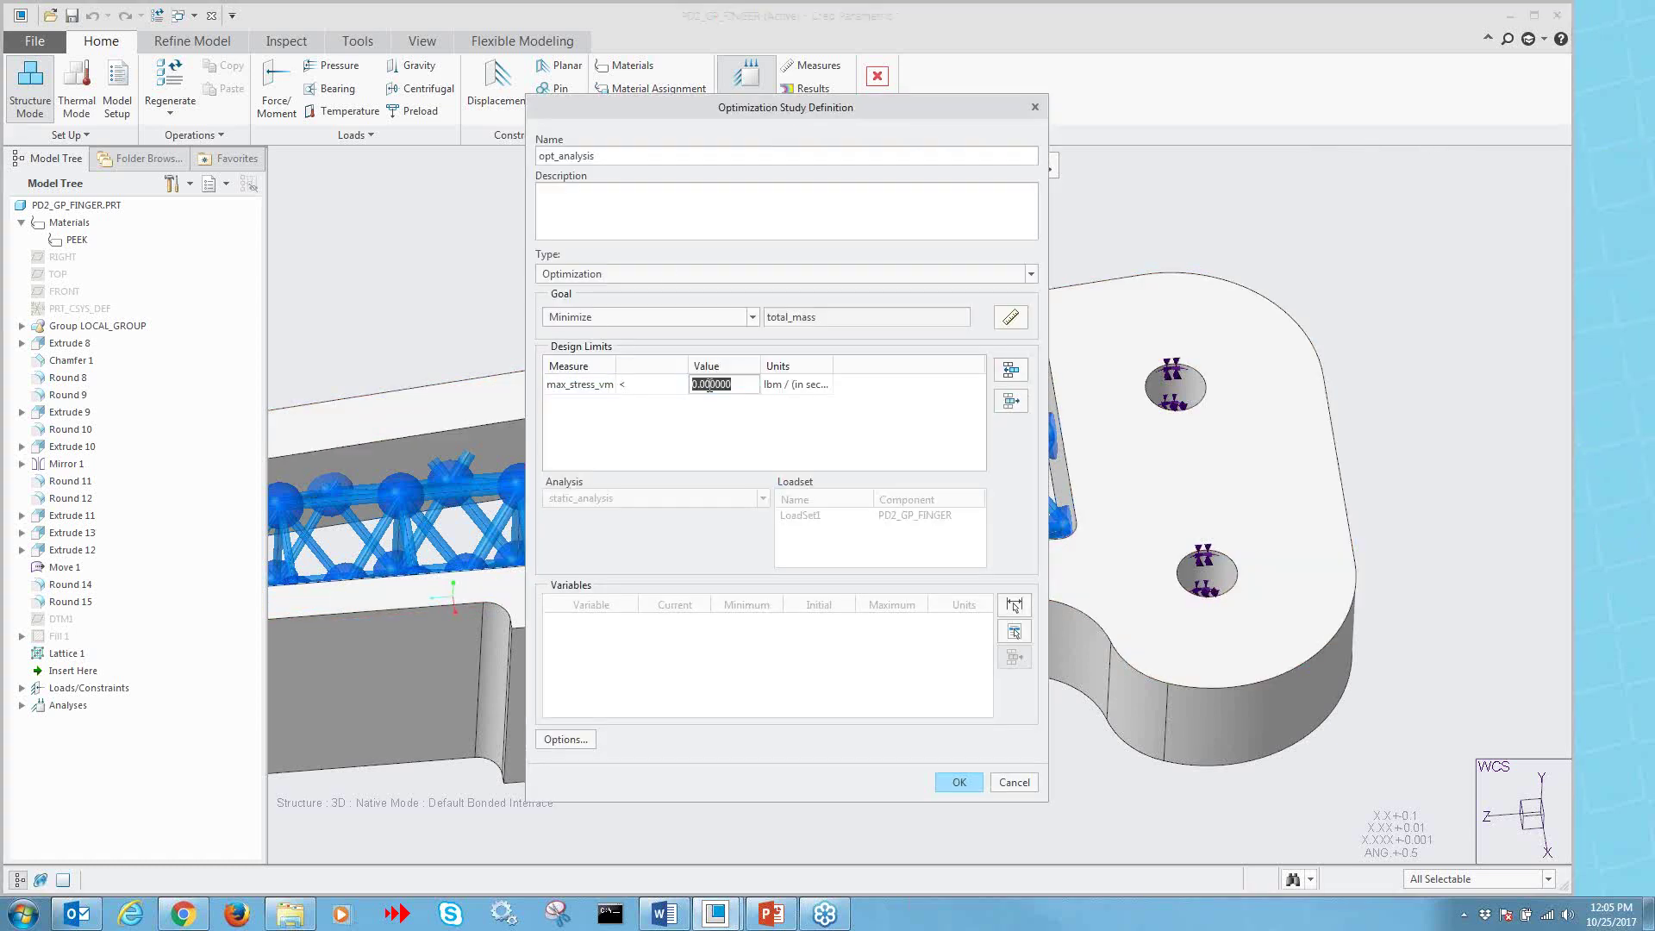
type("2.1e5")
double_click(709, 385)
- Add the predefined max_disp_mag measure to the design limits and set its limit to .124 in
left_click(1010, 371)
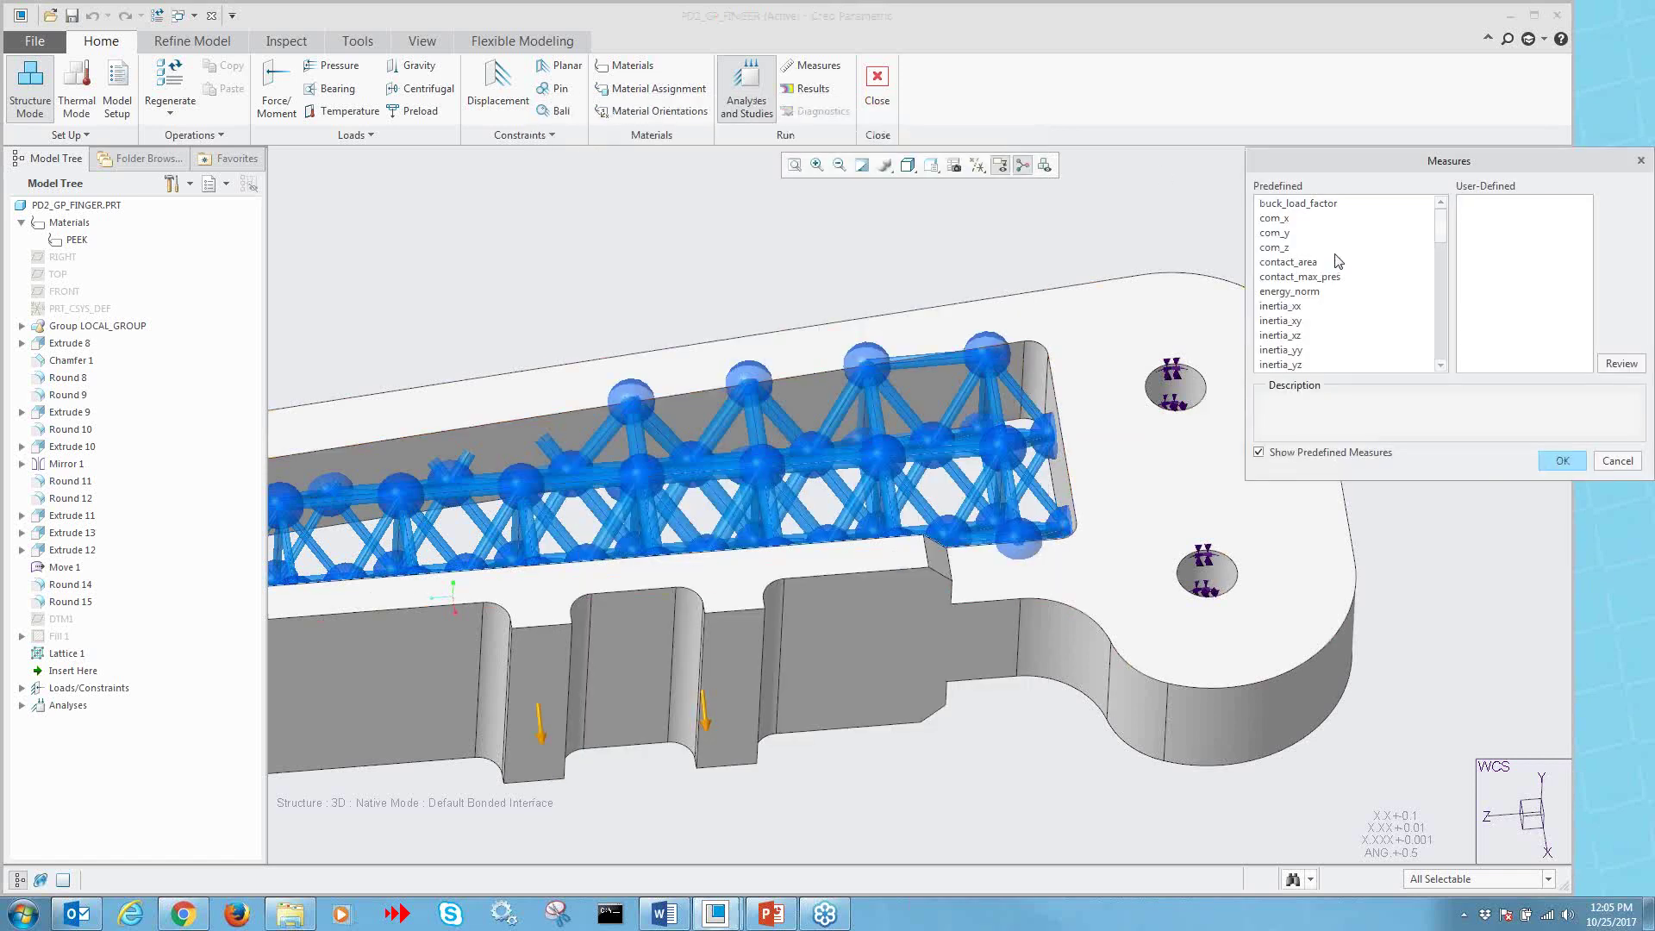
scroll(1337, 303, "down", 3)
scroll(1336, 303, "down", 1)
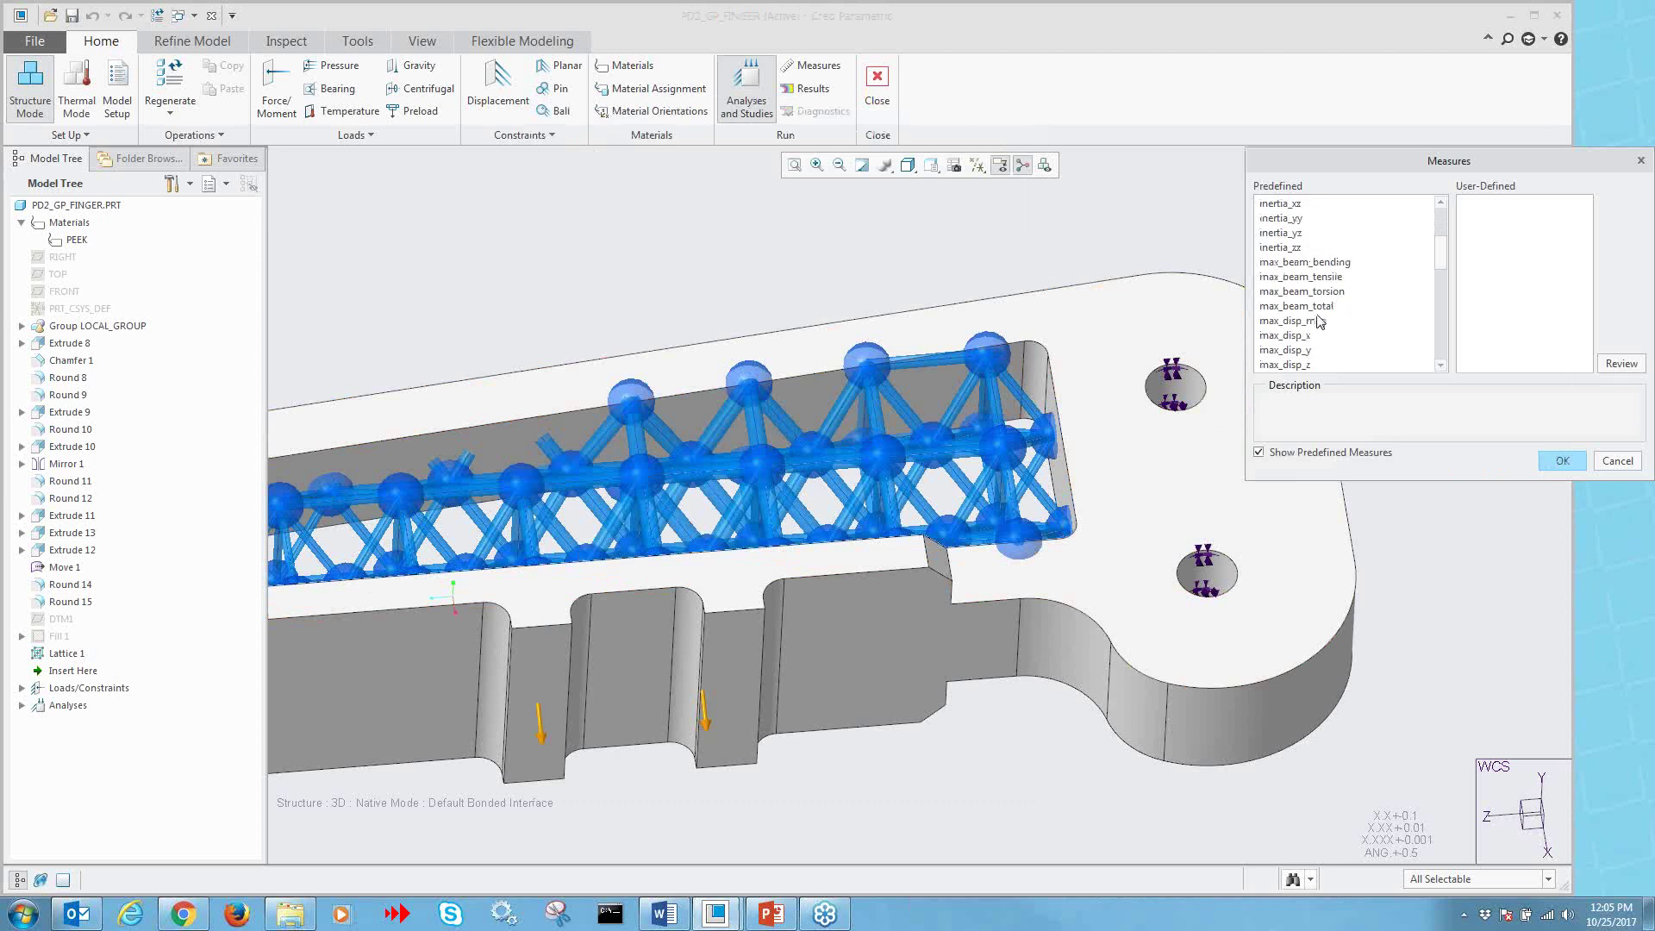
double_click(1325, 320)
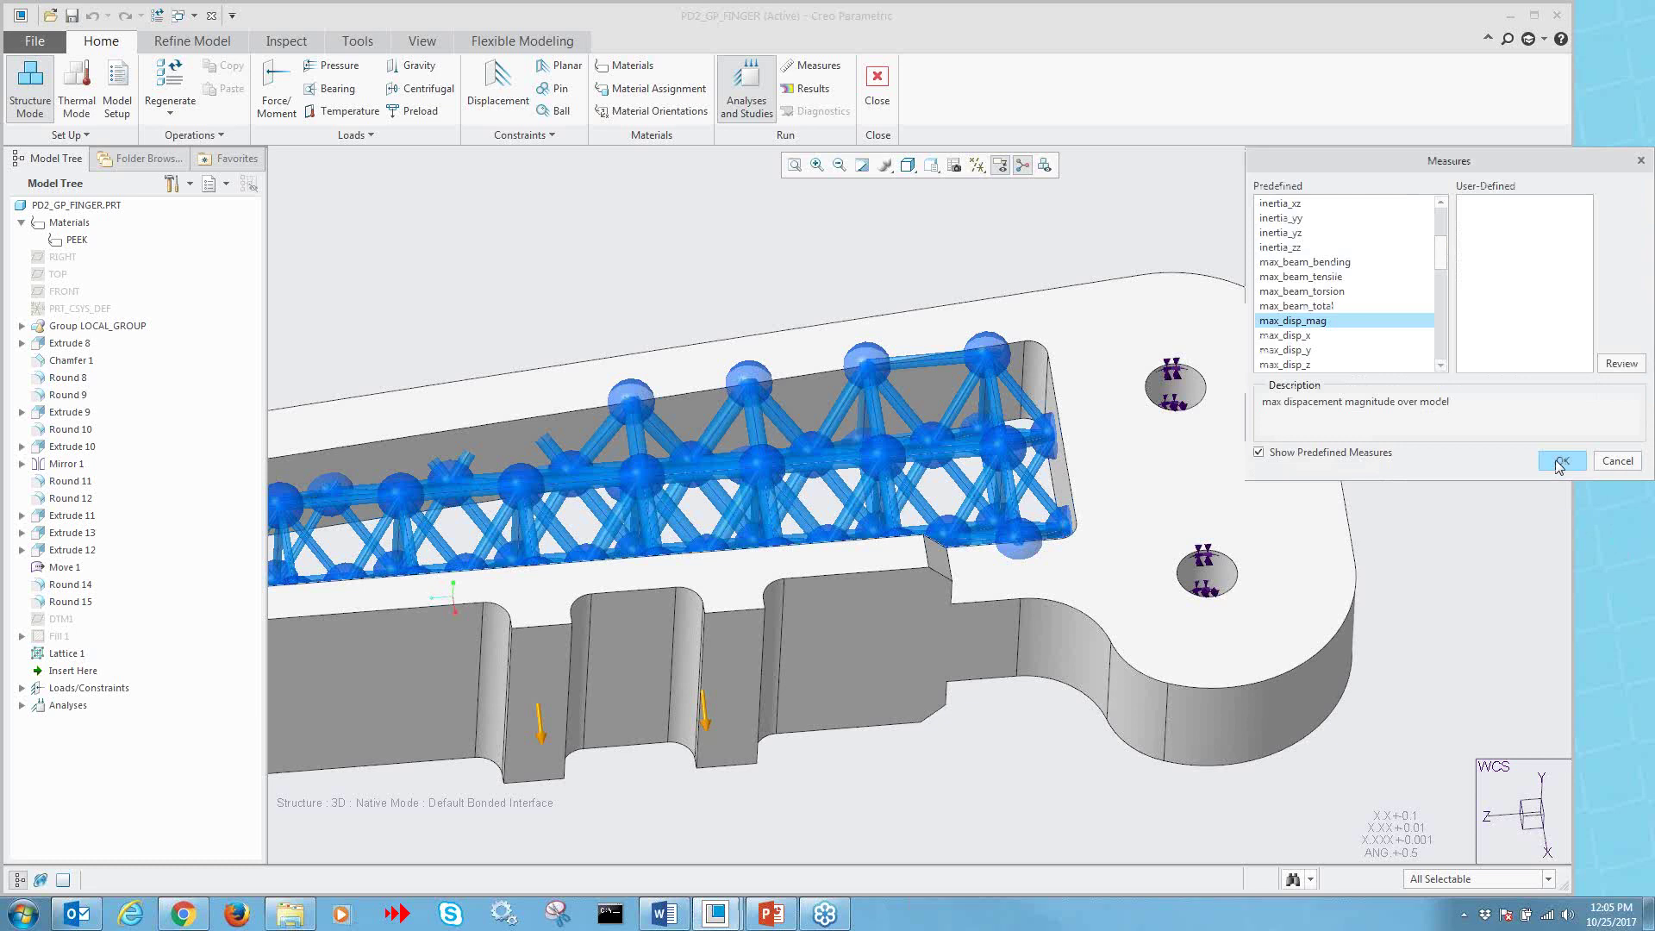
left_click(1468, 419)
left_click(708, 384)
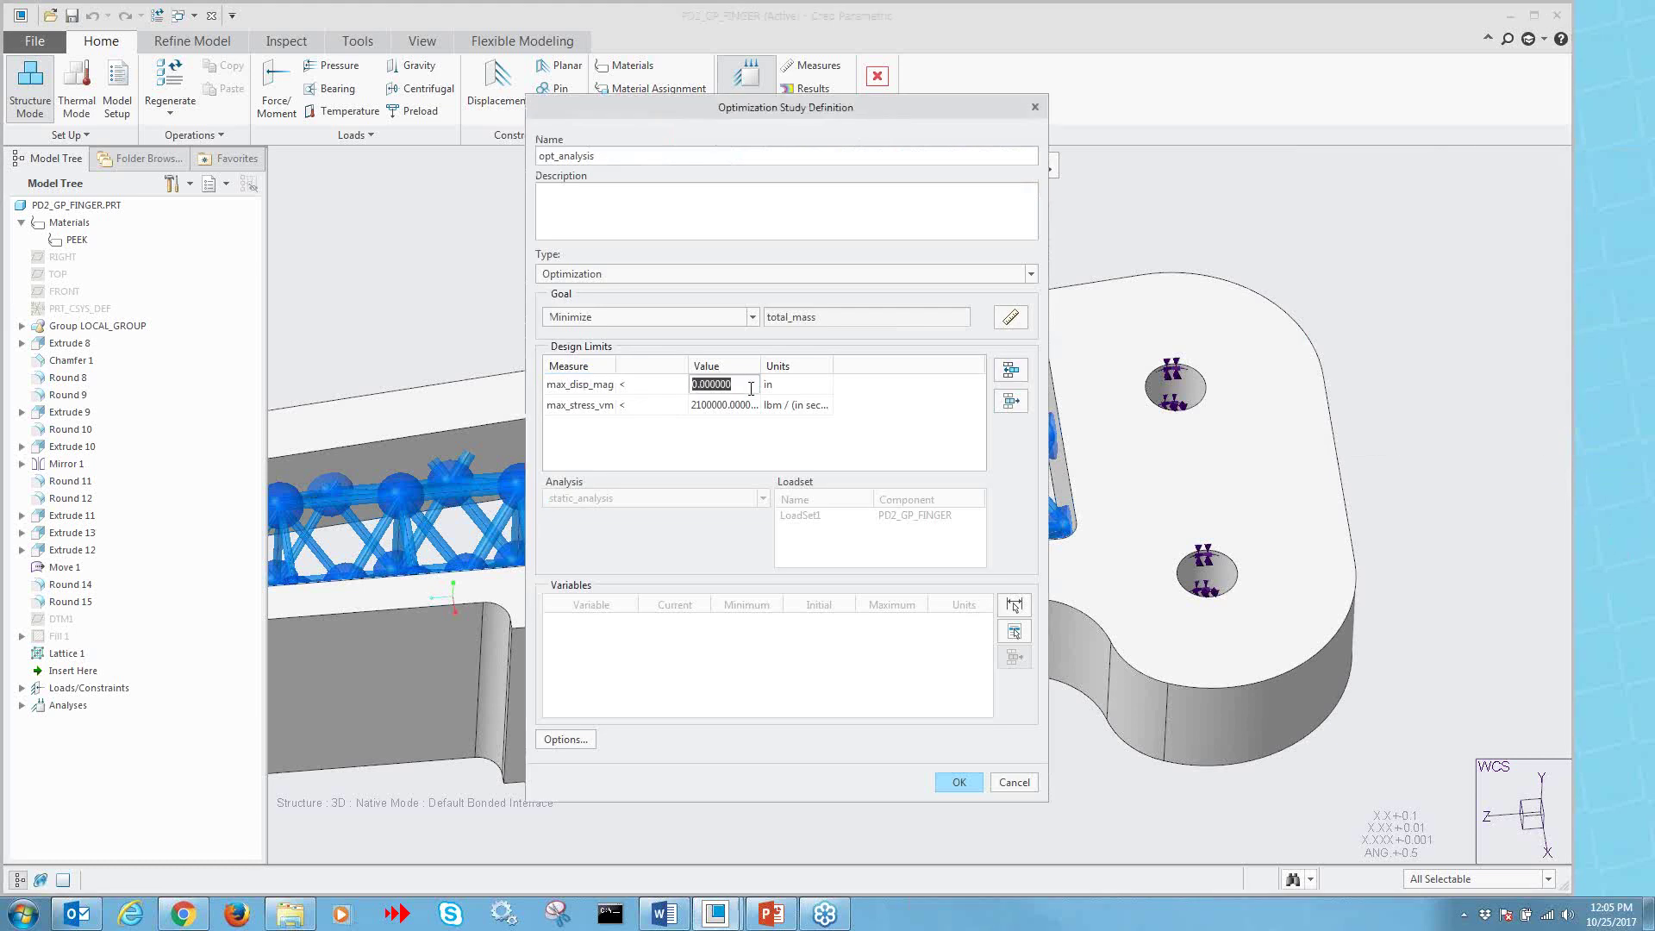
type("124")
key("Return")
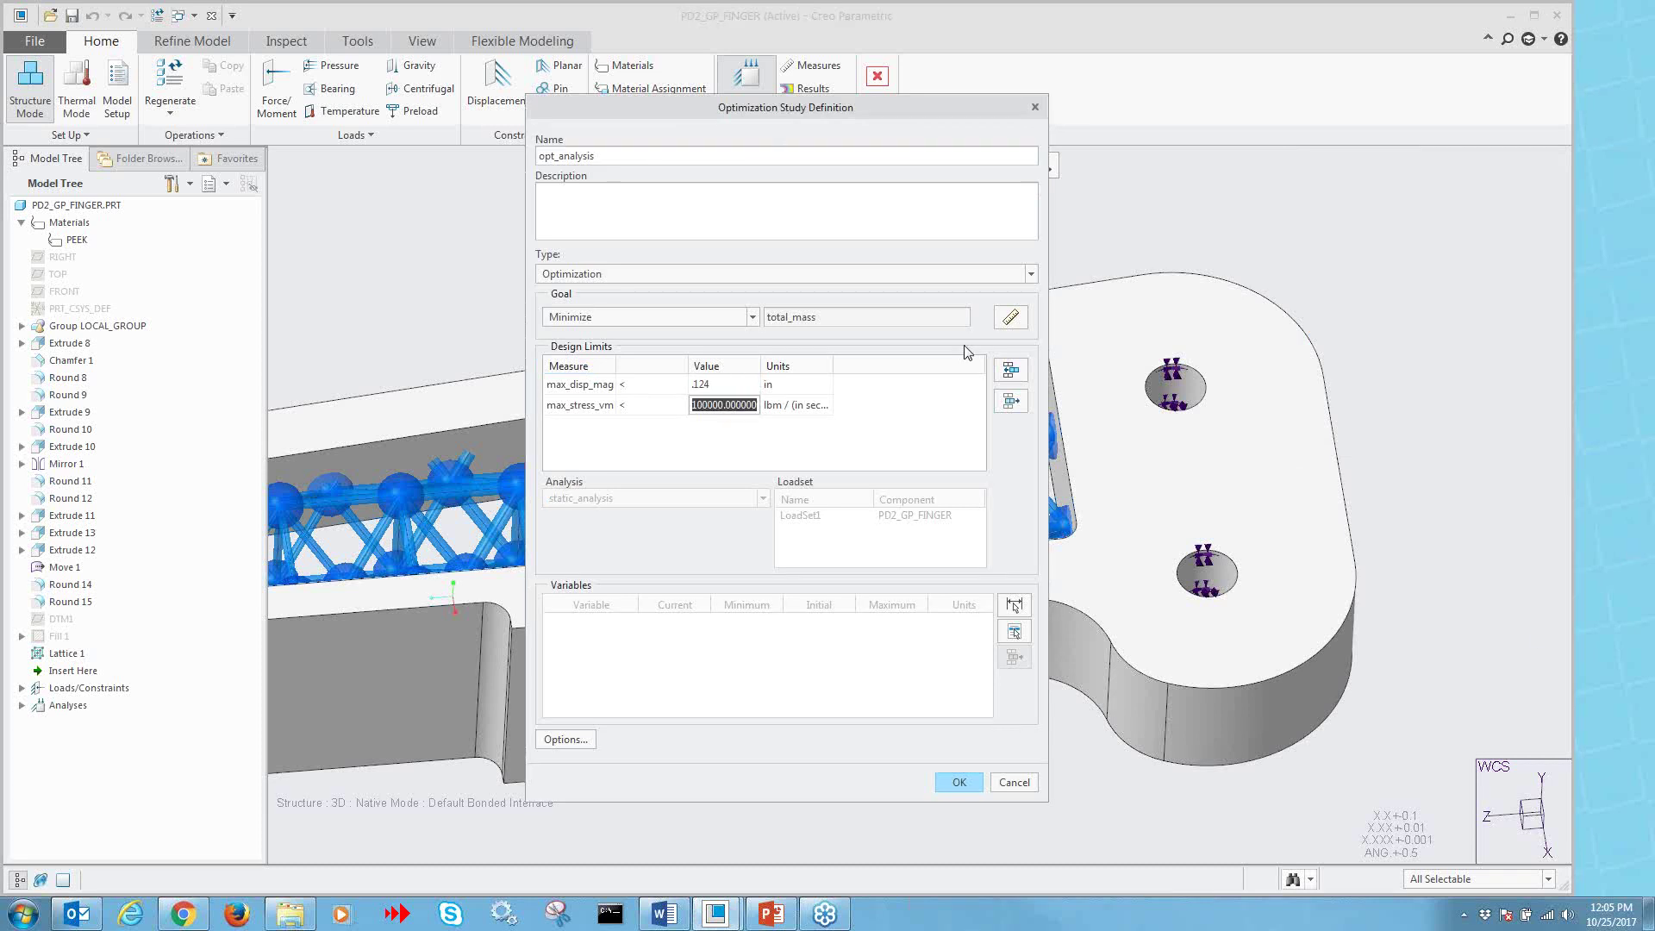
- Add Lattice 1's .13 dimension to the optimization study as a design variable
left_click(1014, 628)
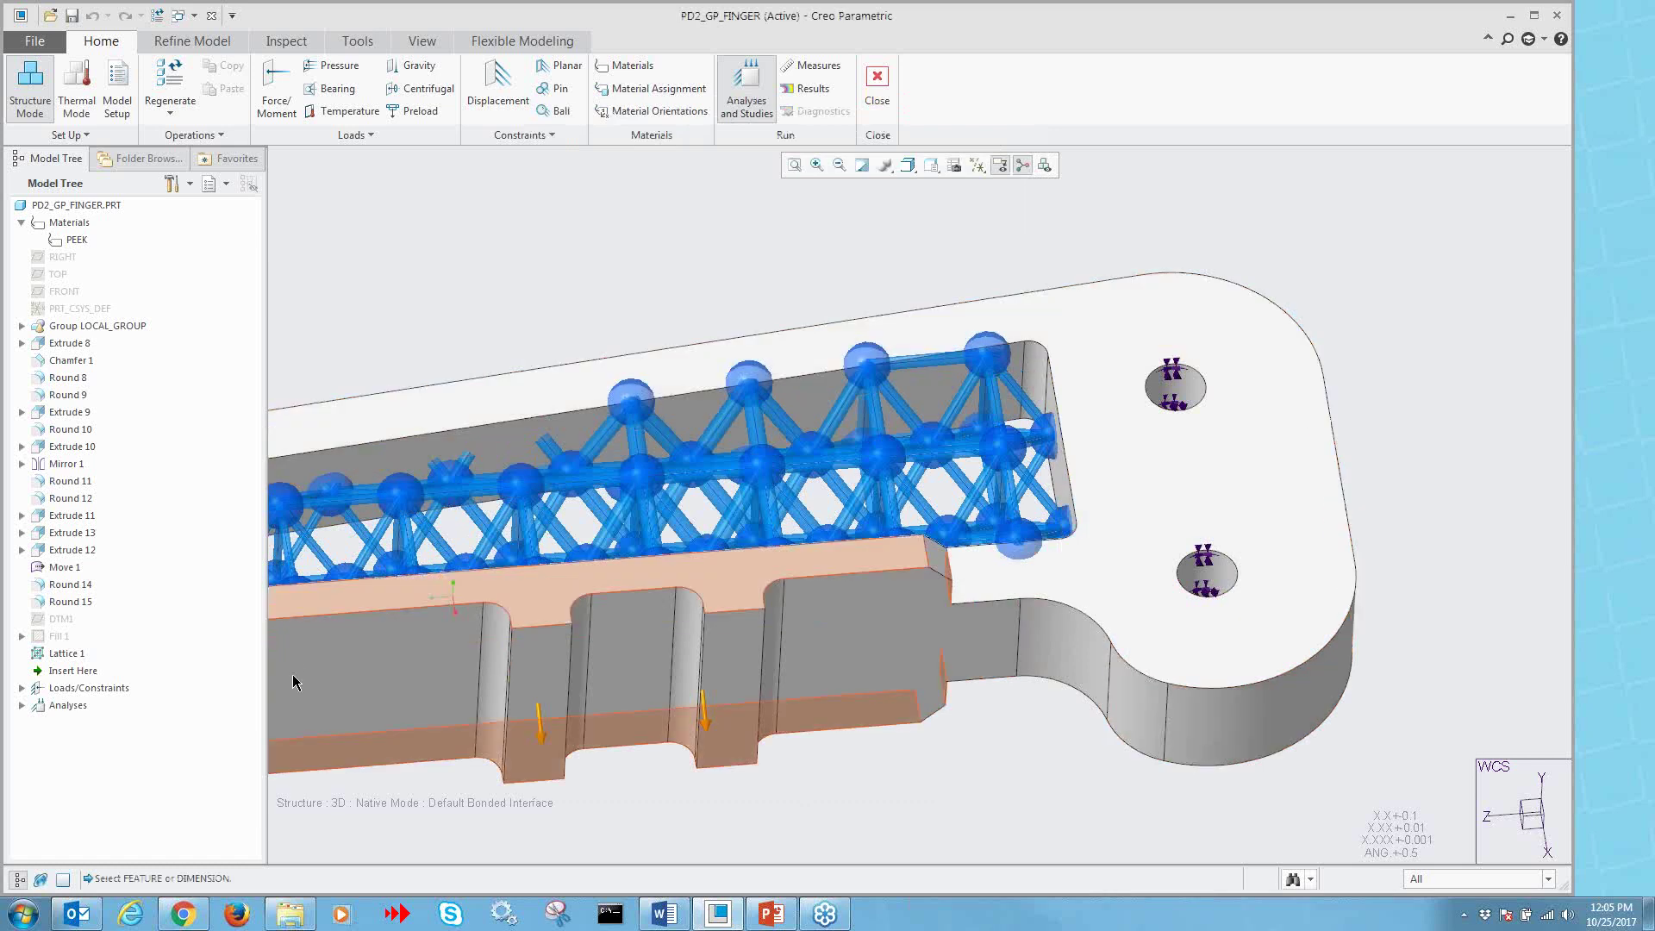
left_click(53, 658)
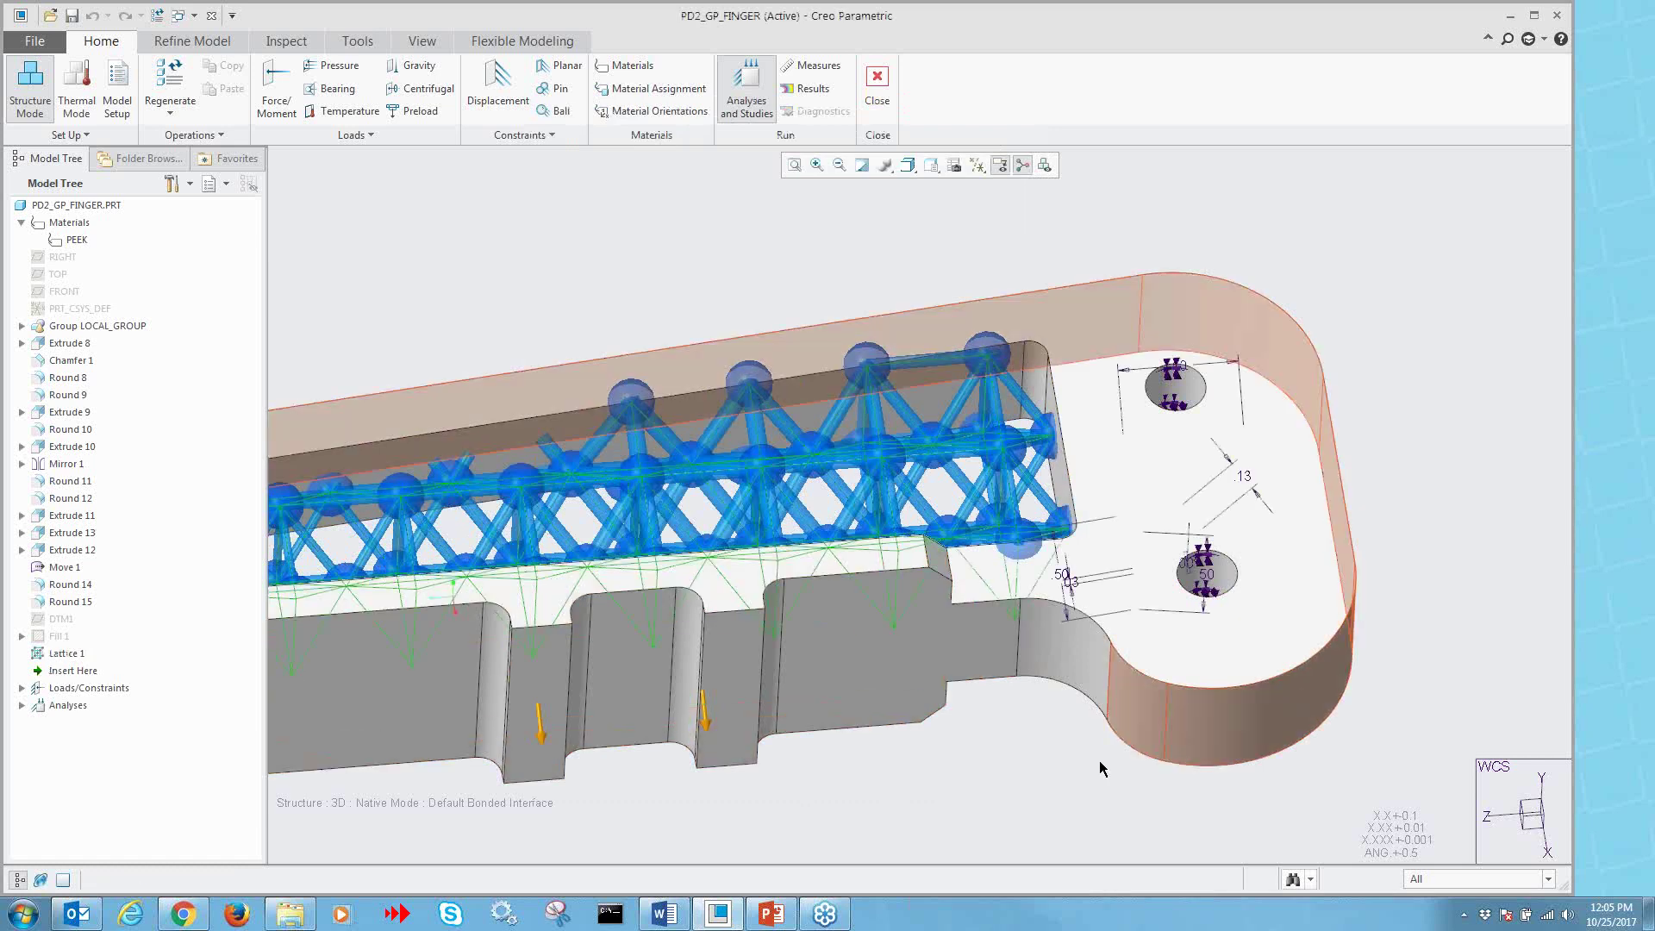
middle_click_drag(1042, 766, 1070, 769)
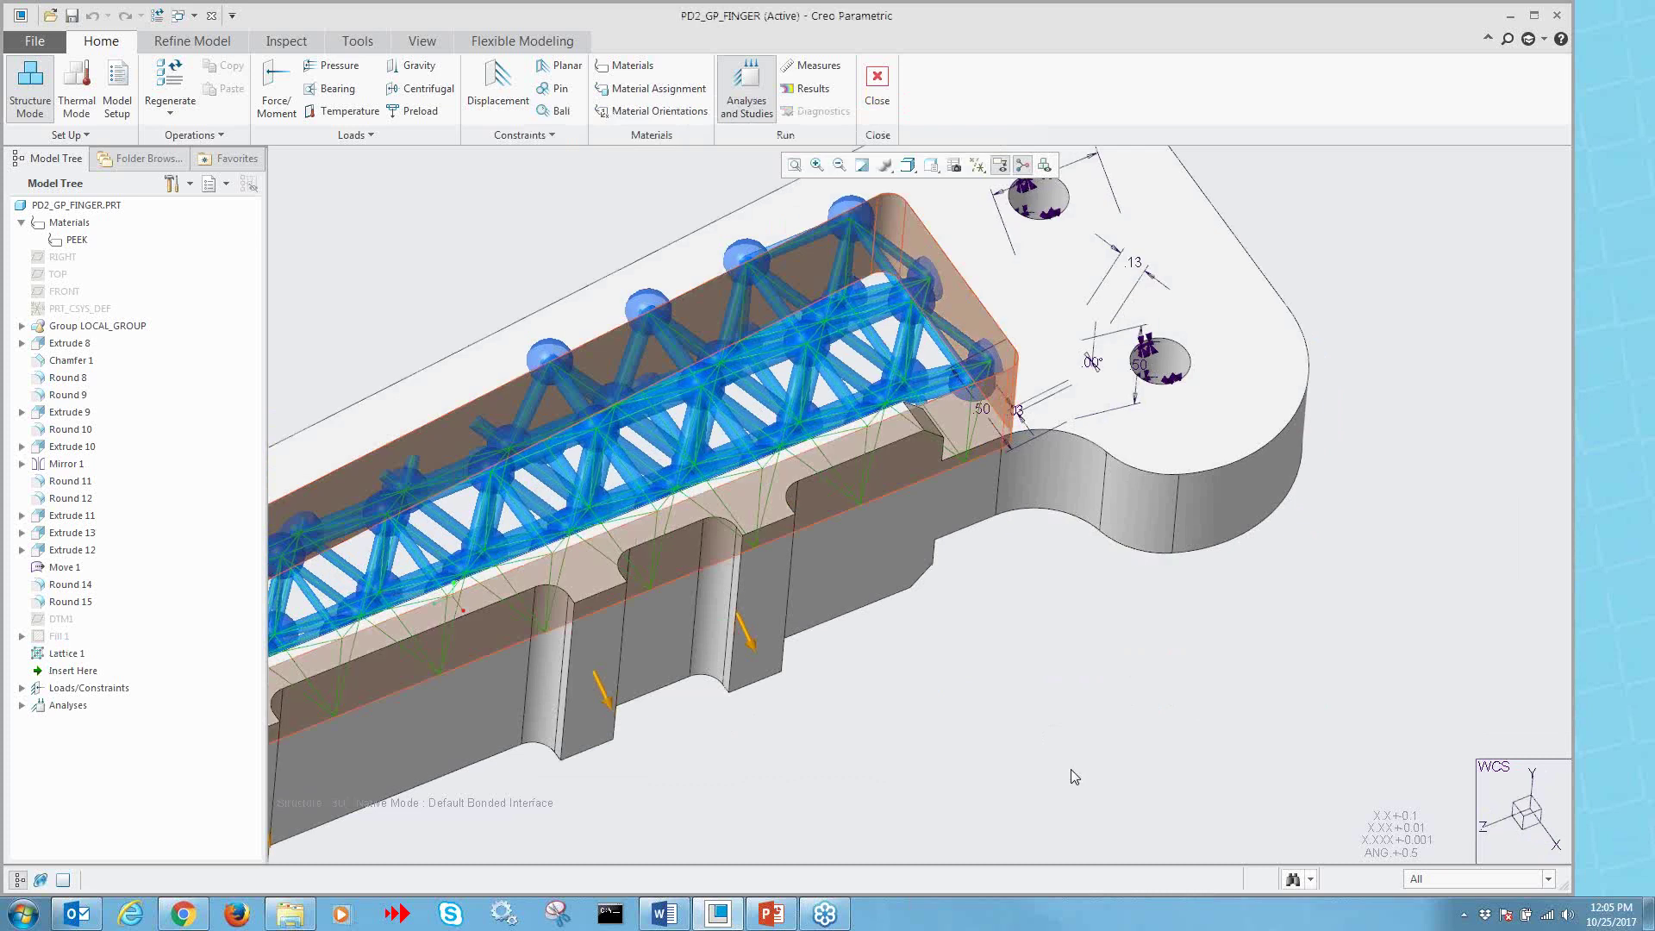
left_click(907, 164)
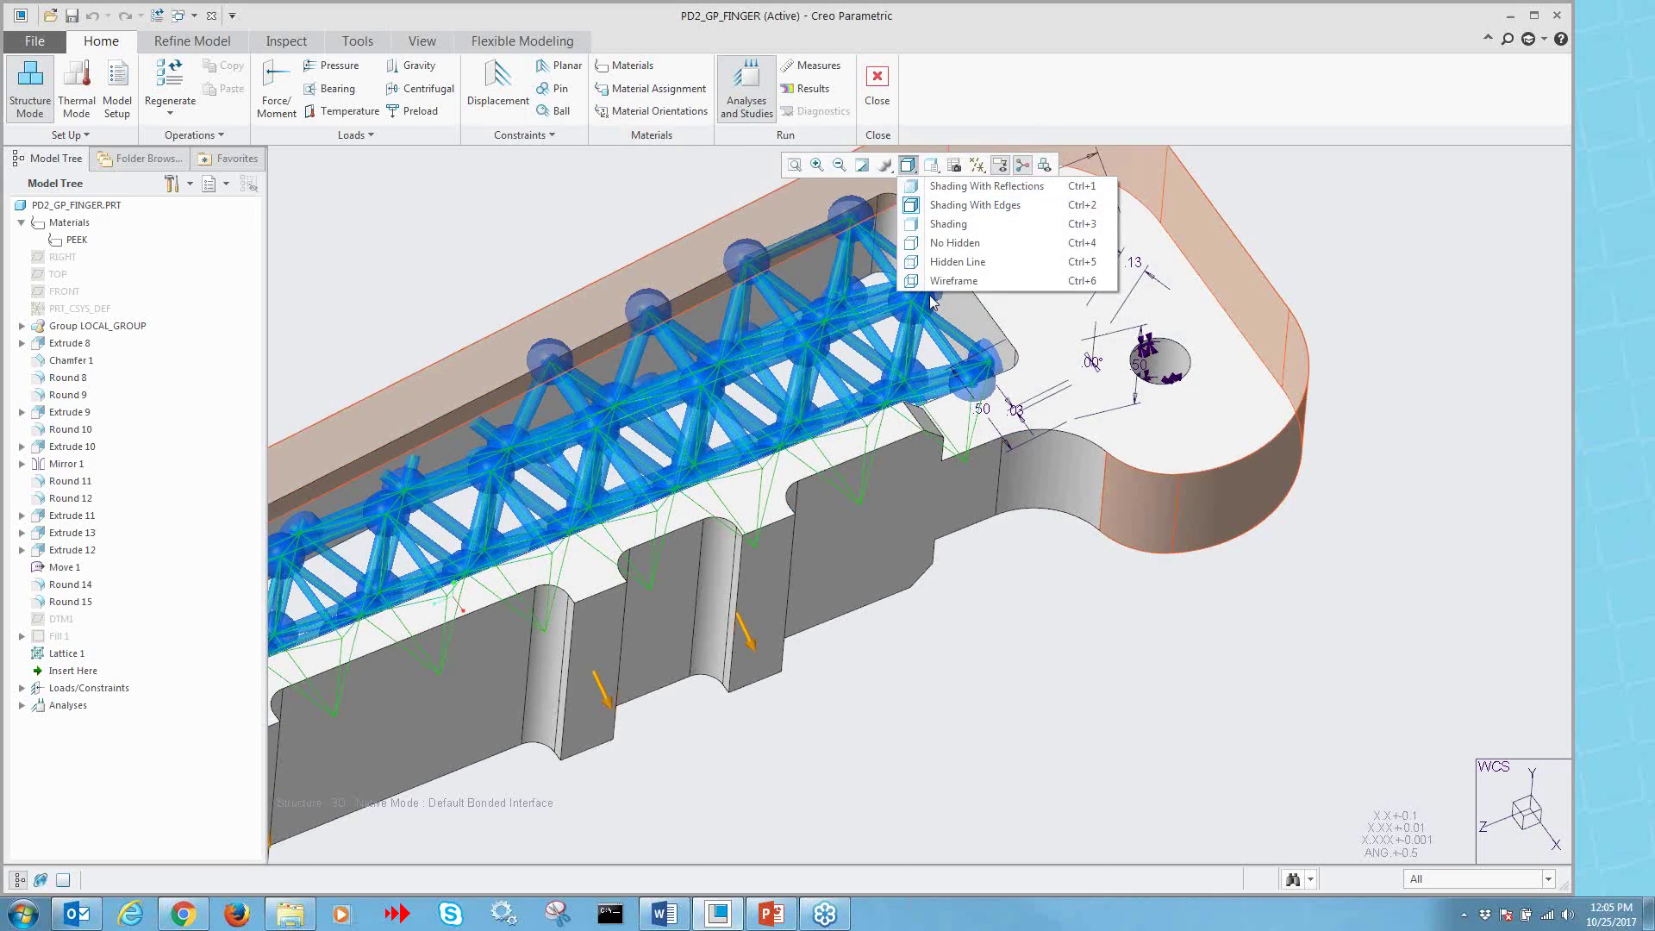
left_click(953, 280)
middle_click_drag(1360, 407, 1349, 385)
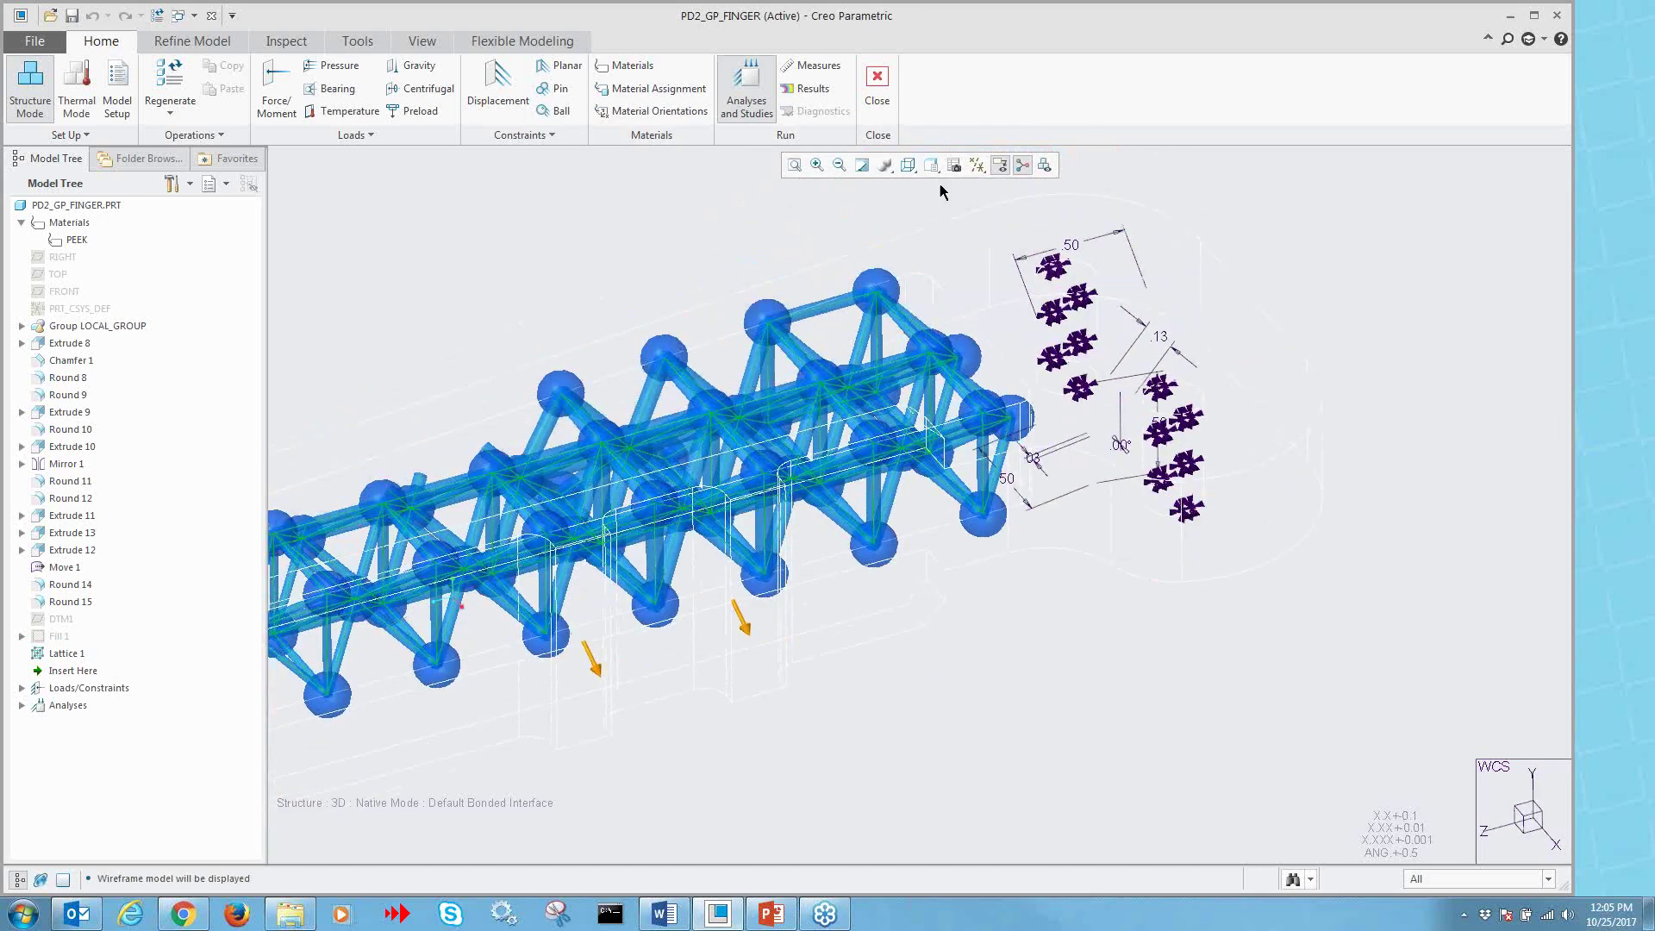
left_click(908, 164)
left_click(940, 211)
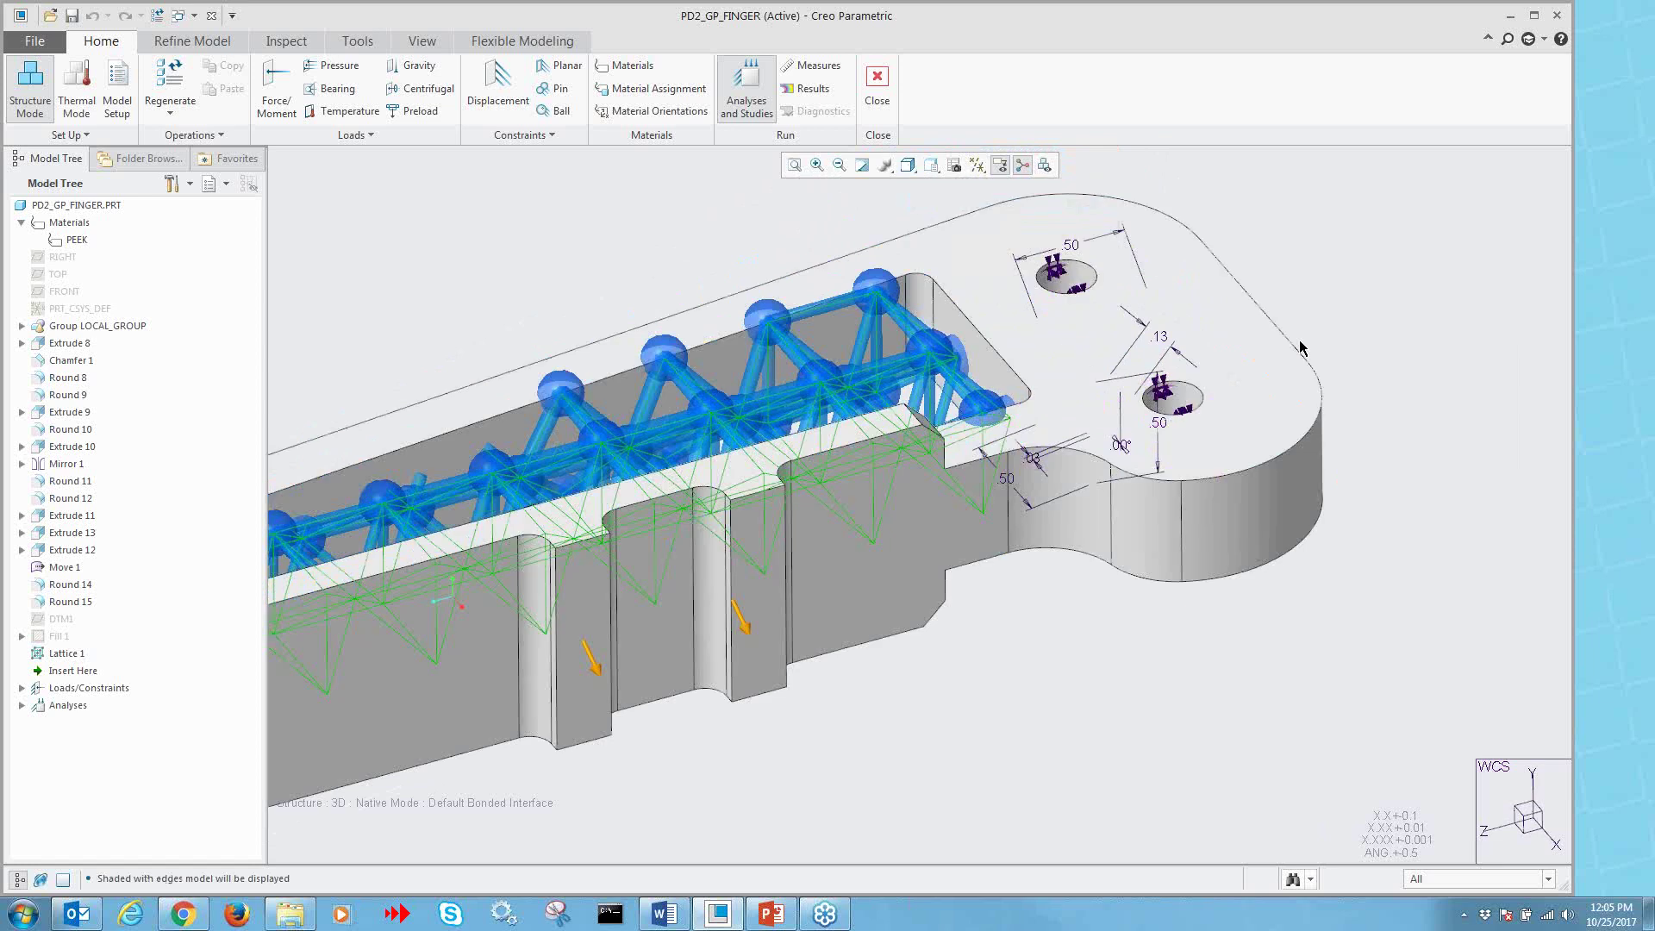
middle_click_drag(1072, 444, 1112, 466)
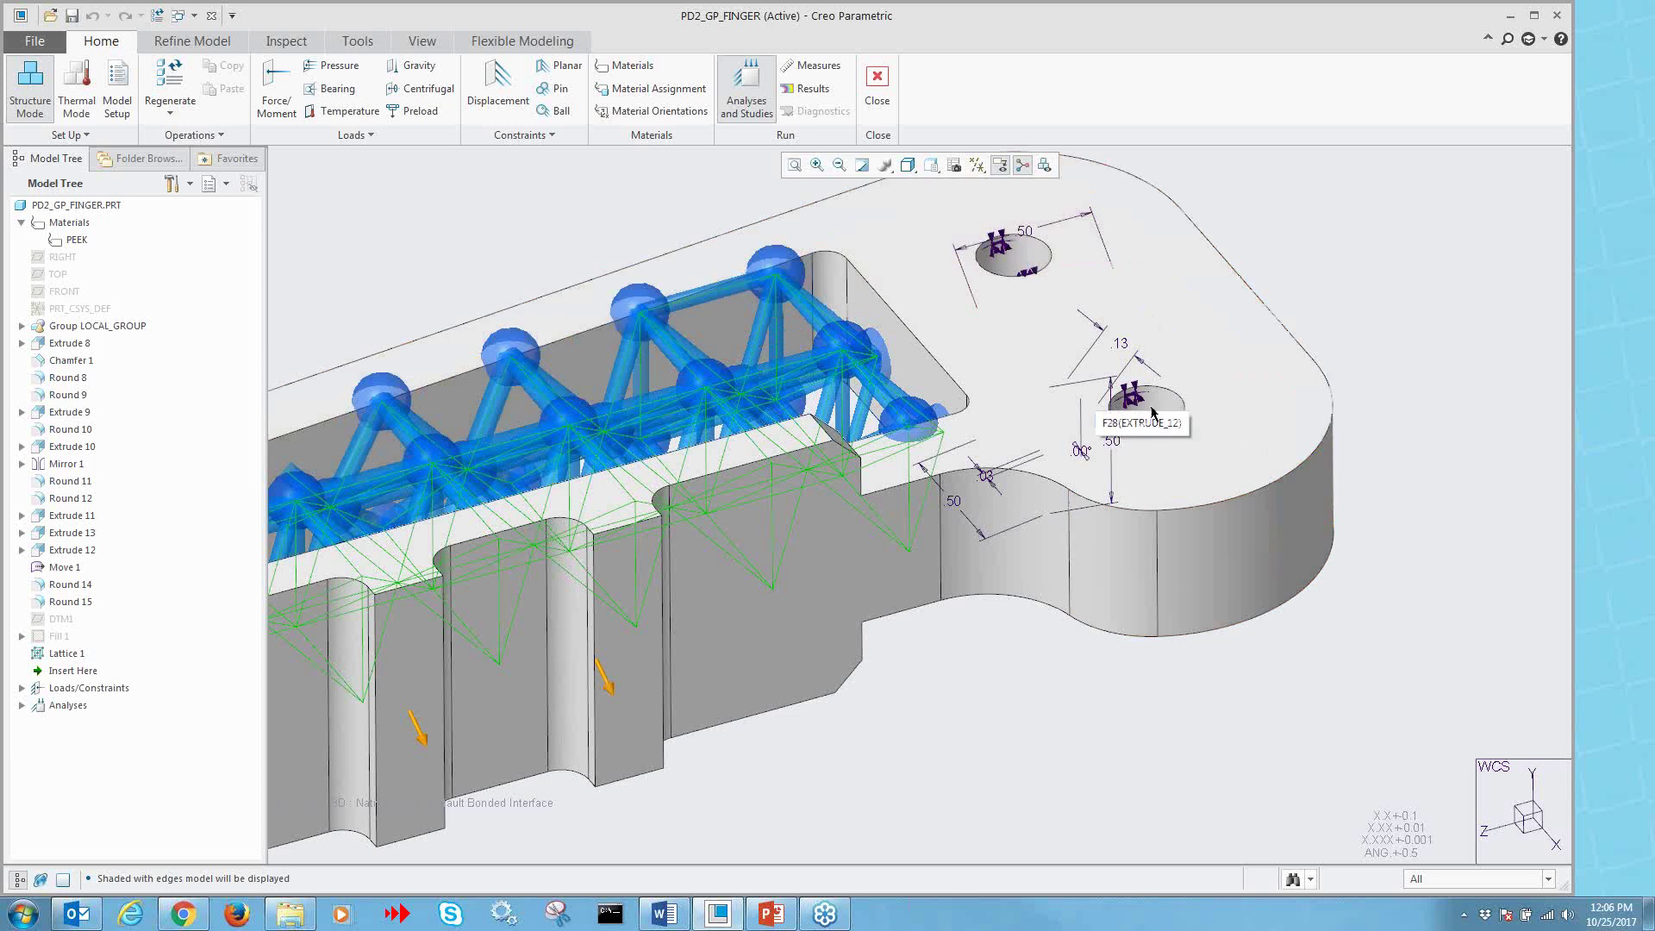
left_click(1119, 345)
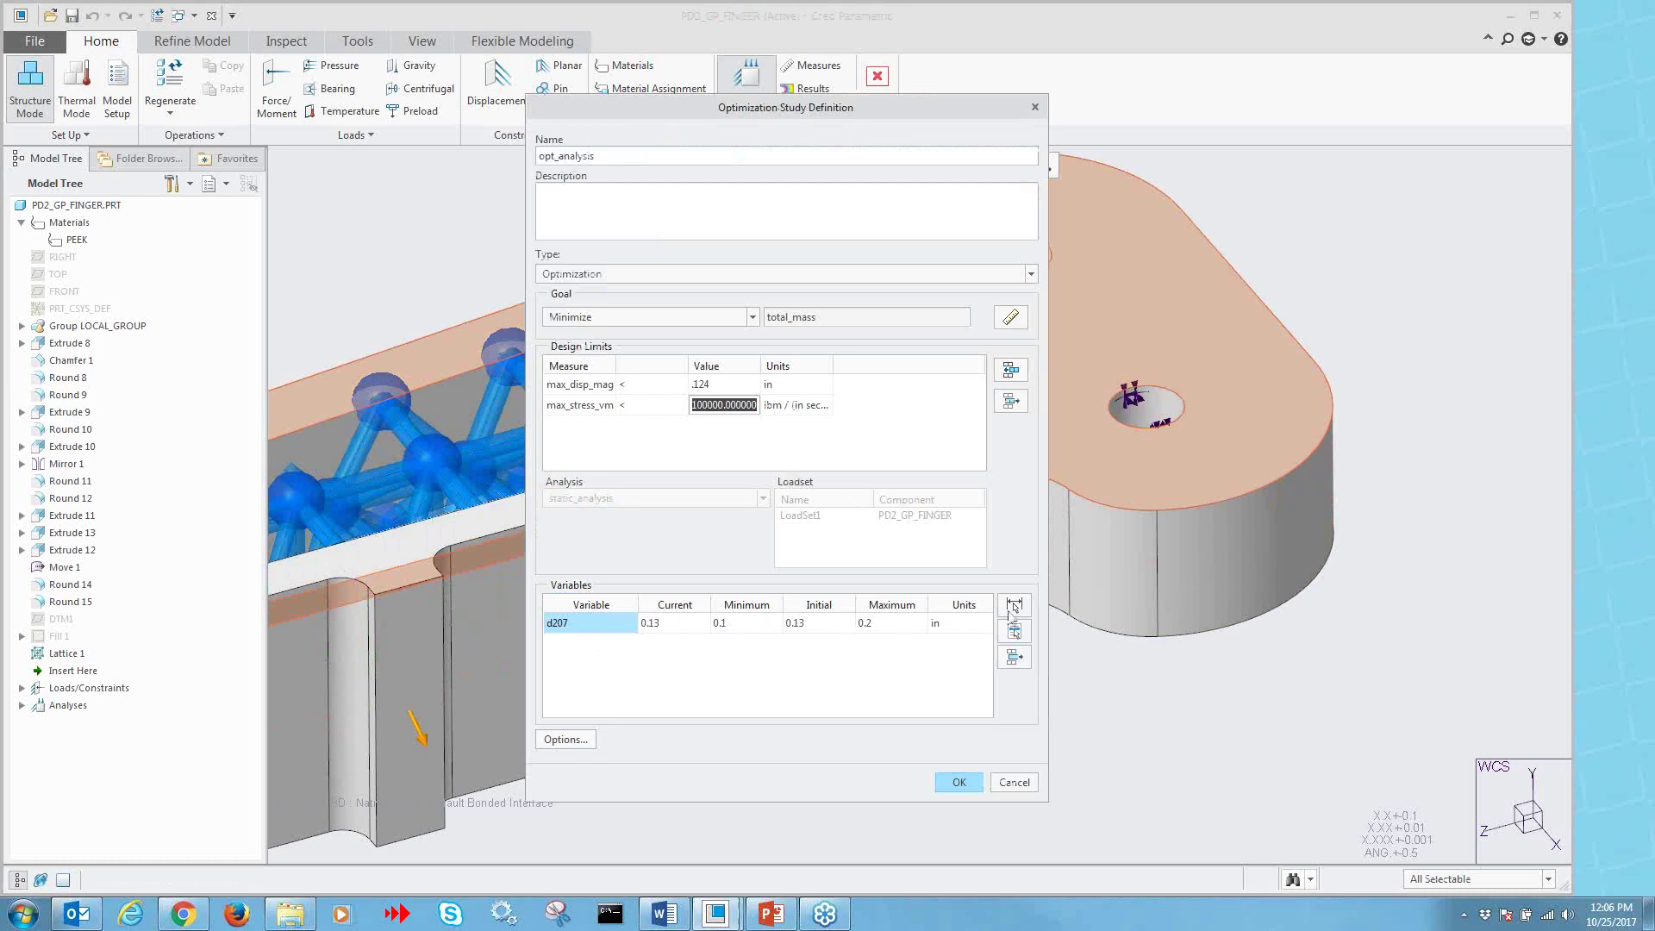
- Add Lattice 1's .03 dimension (d204) to the study as a second design variable
left_click(1014, 606)
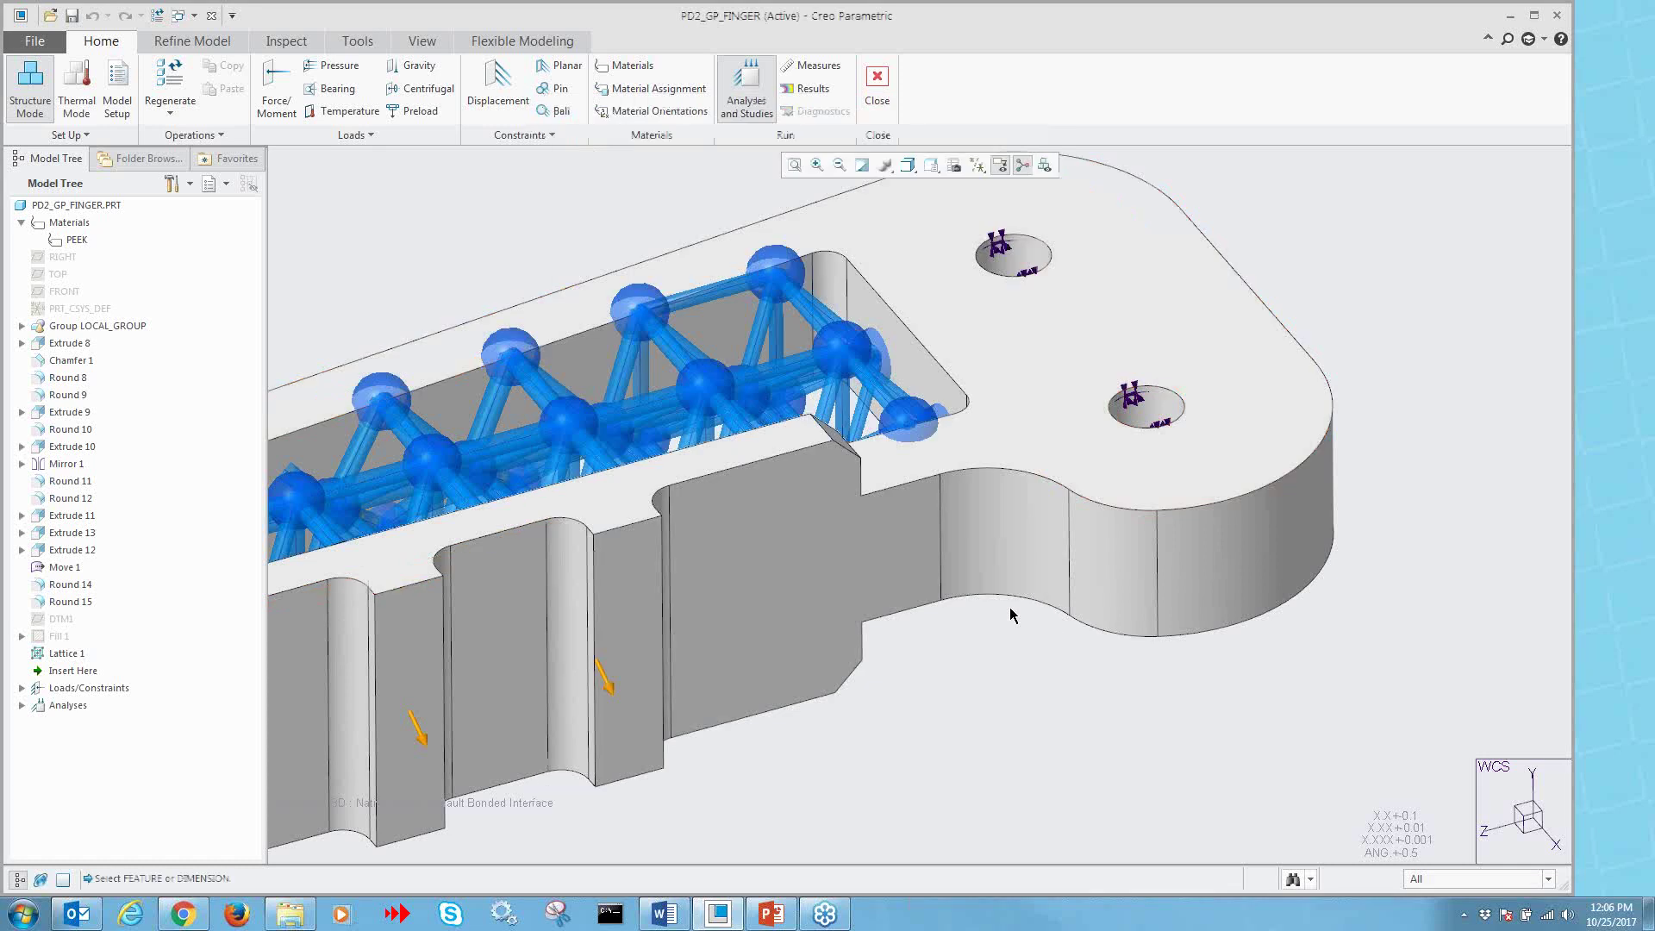
left_click(66, 653)
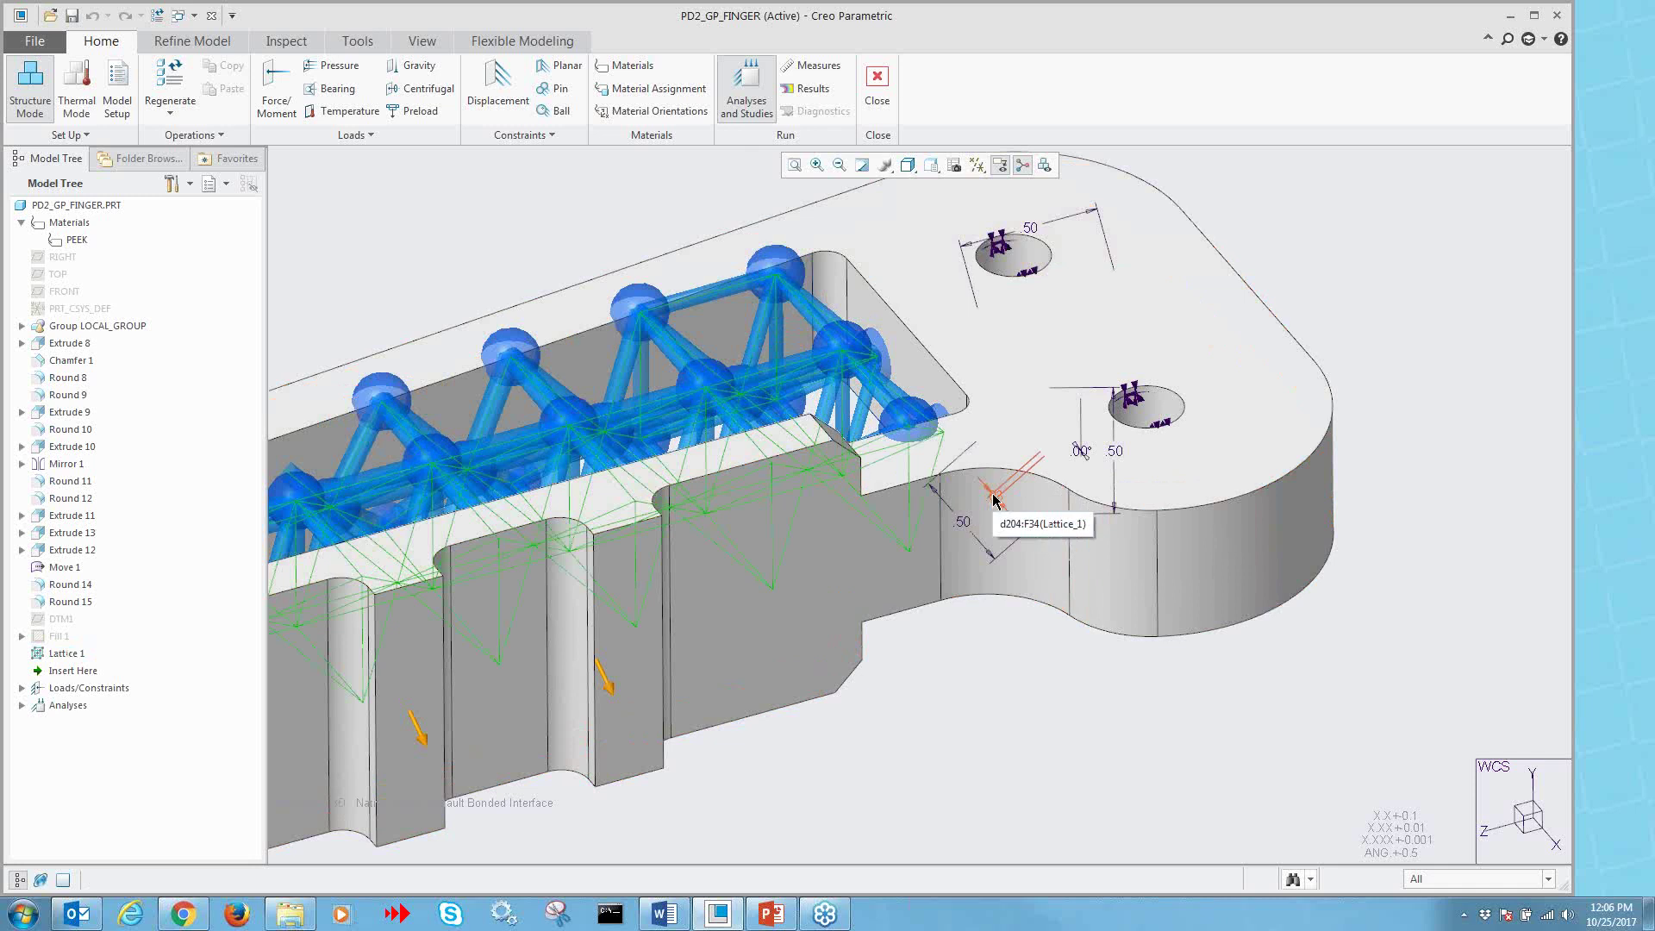
left_click(994, 500)
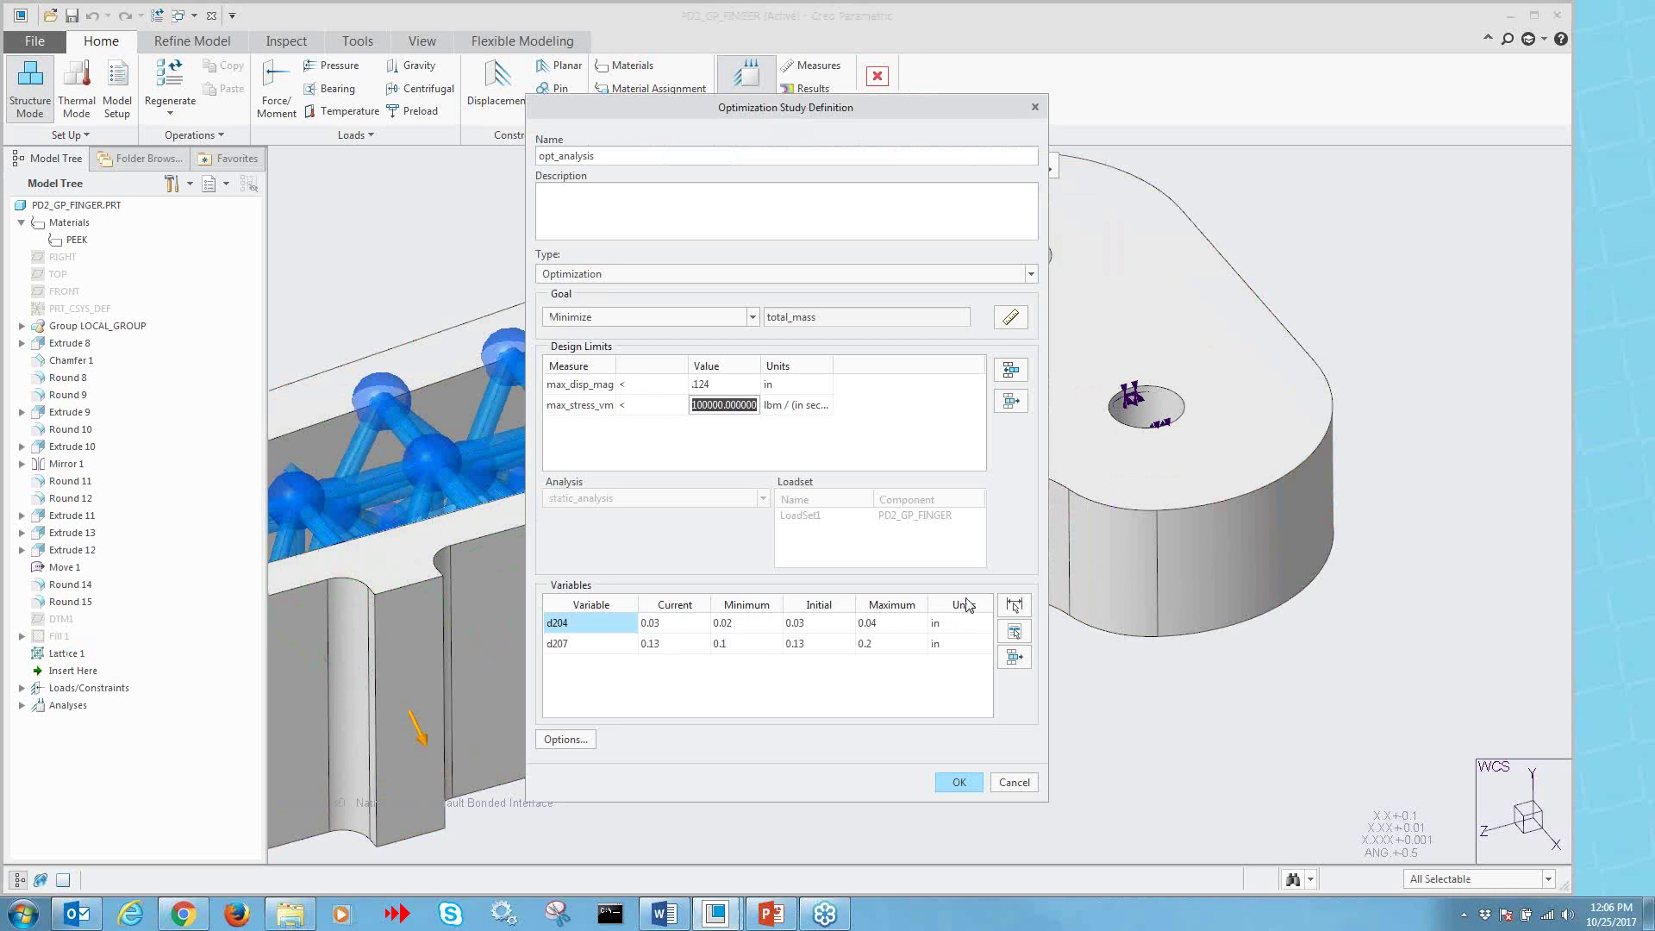
- Add the 2.00 offset dimension of datum plane DTM1 as a third design variable
left_click(1014, 606)
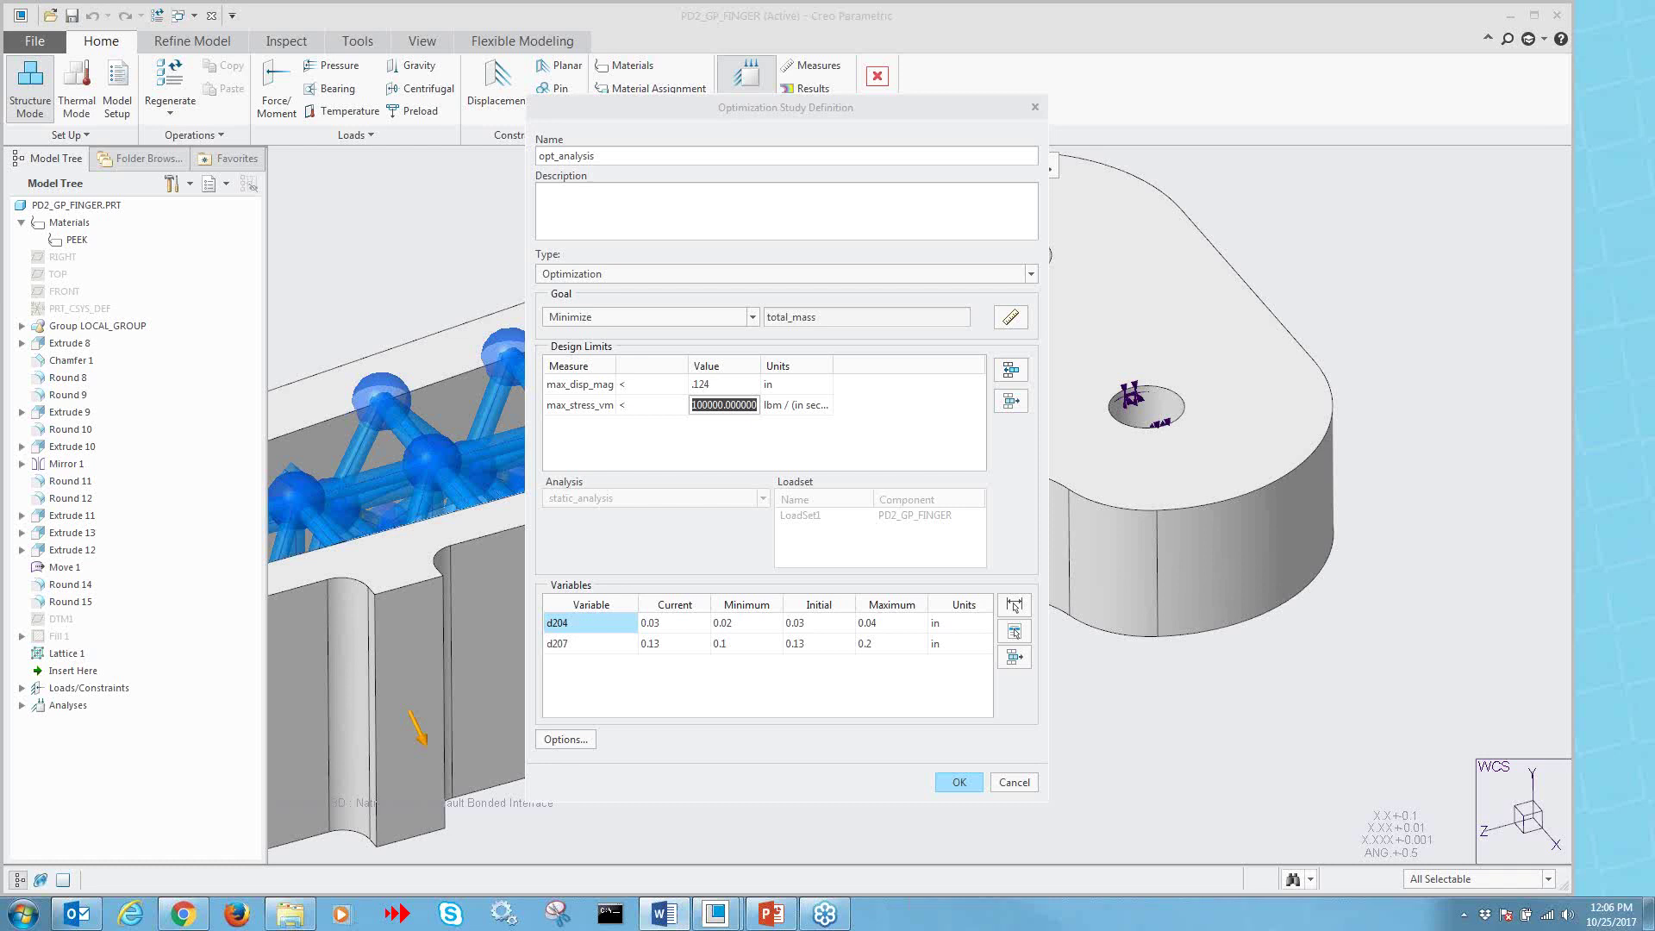
left_click(1019, 609)
left_click(47, 619)
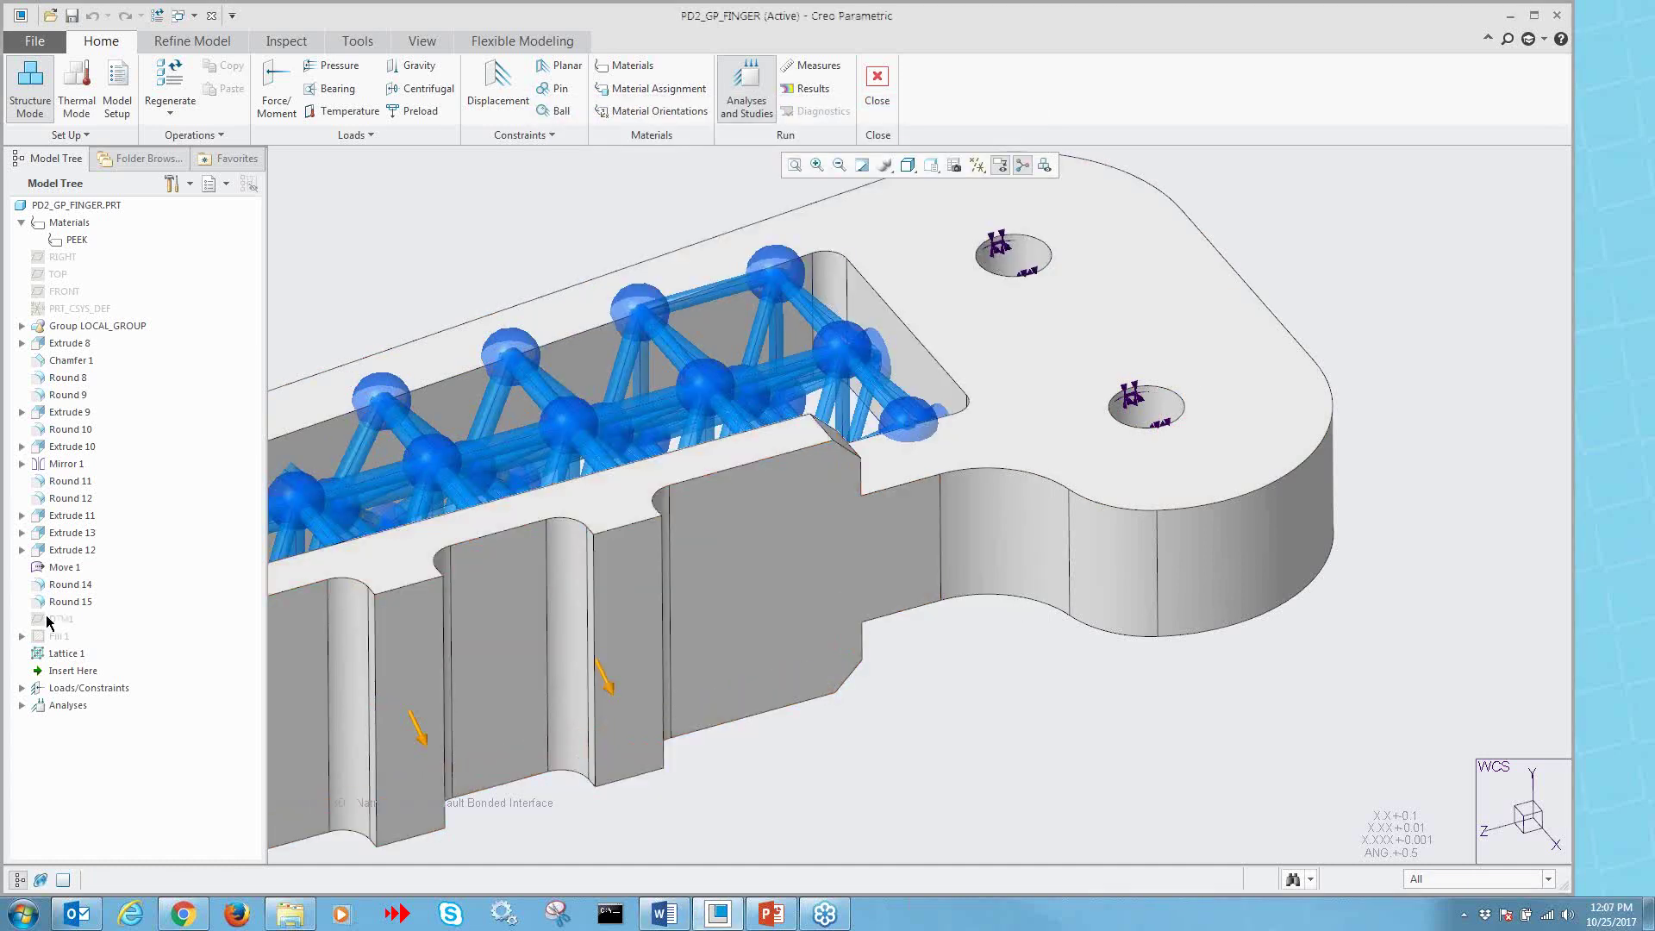
scroll(1092, 636, "up", 5)
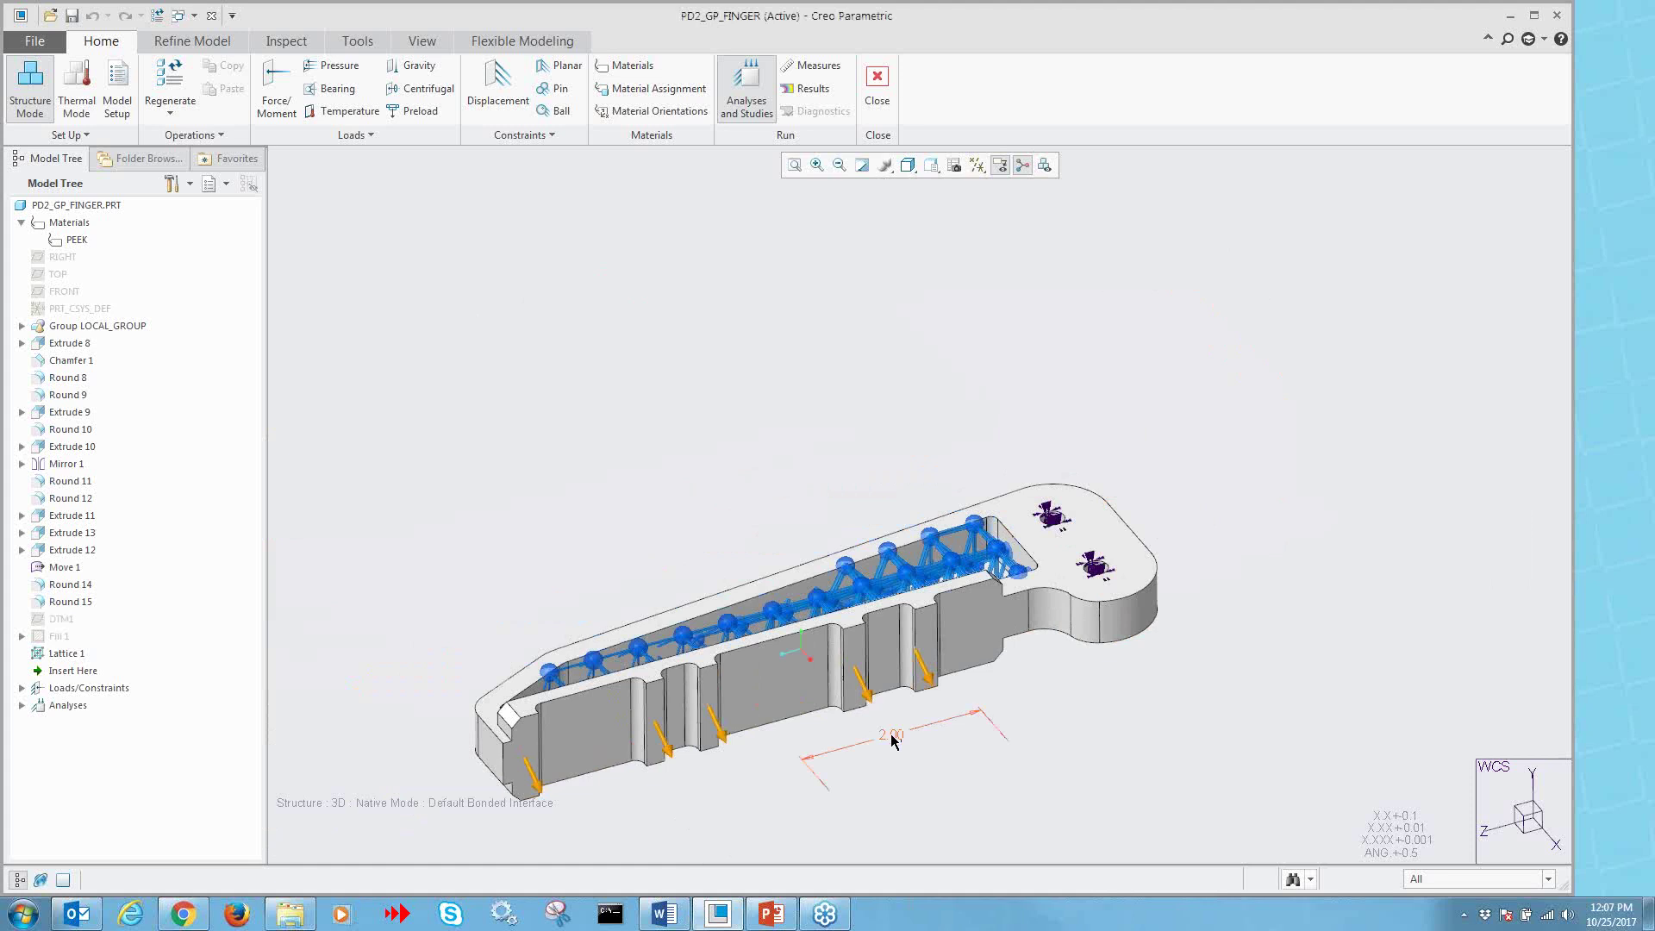
left_click(893, 738)
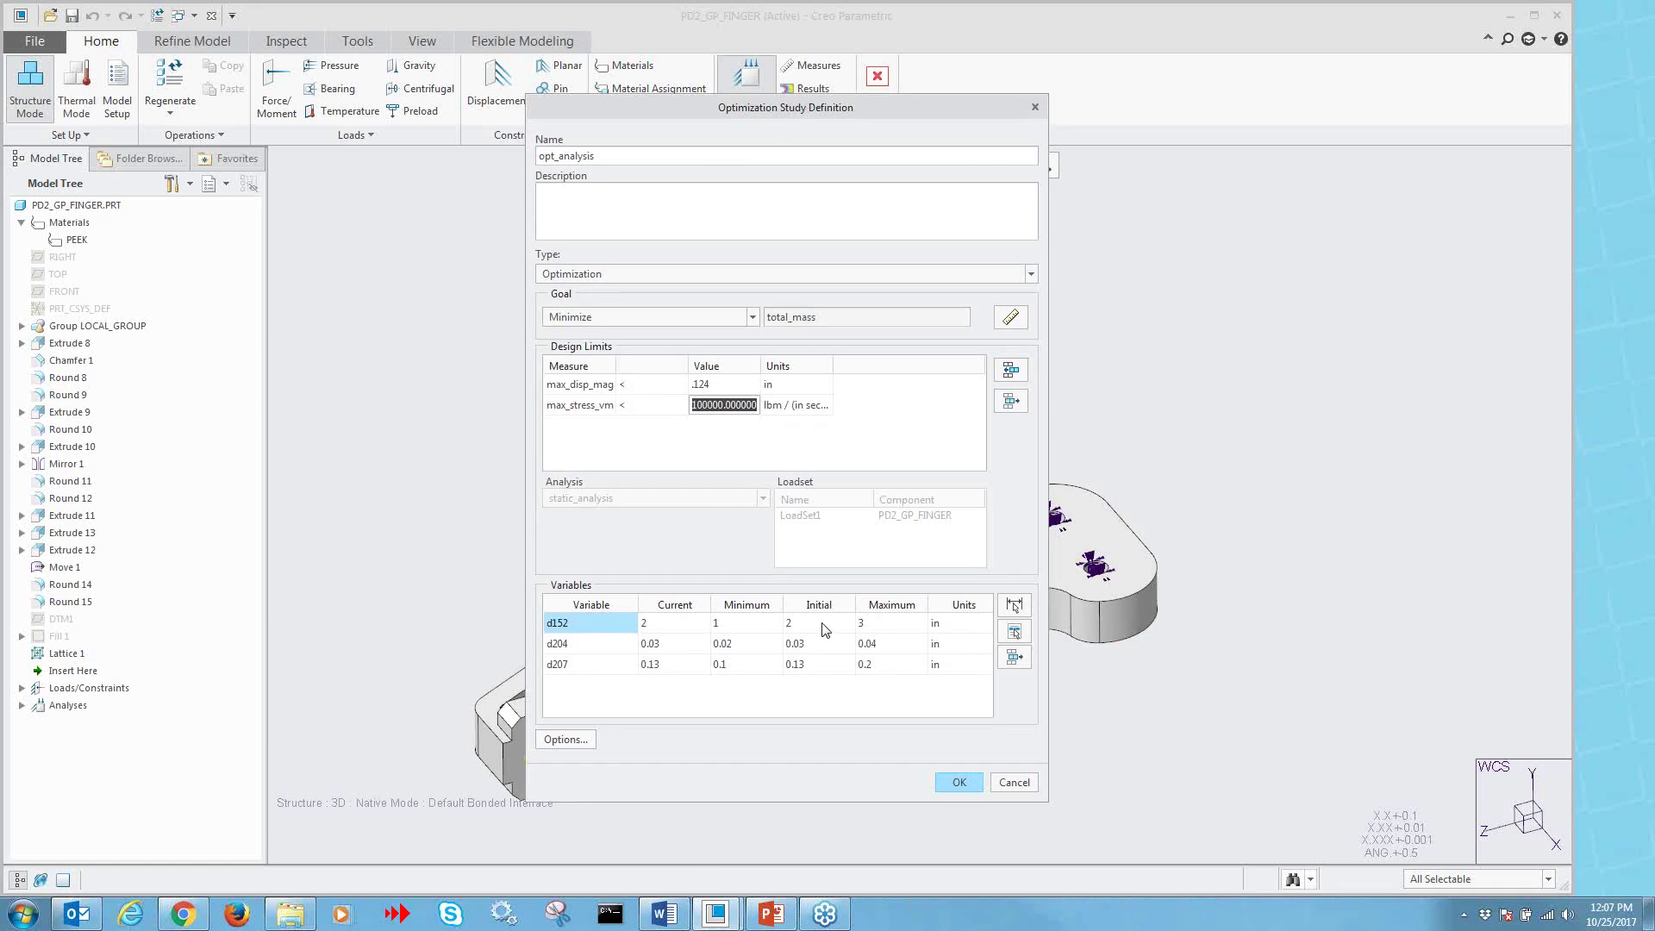
- Set variable d152's minimum to 1.8 and maximum to 4.5, and d204's maximum to 0.05
left_click(743, 622)
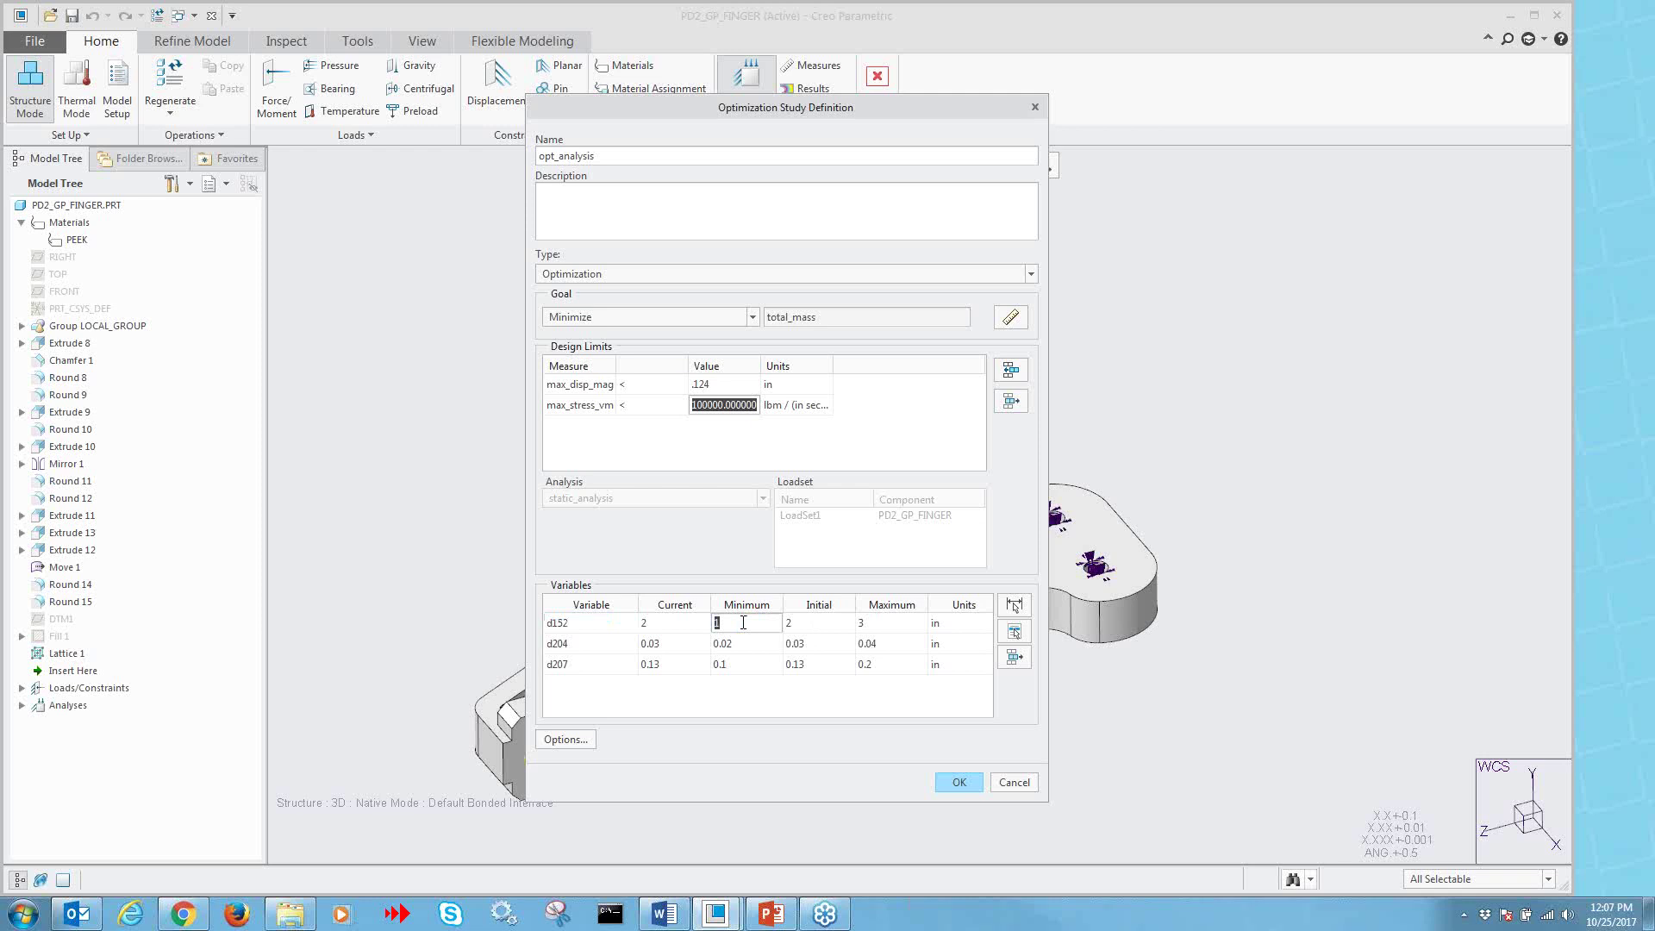
type("1.8")
left_click(877, 621)
left_click(877, 642)
type("0")
type(".05")
- Set variable d207's minimum to 0.12 and maximum to 0.15
left_click(747, 671)
left_click(744, 665)
type(".")
type("12")
left_click(885, 663)
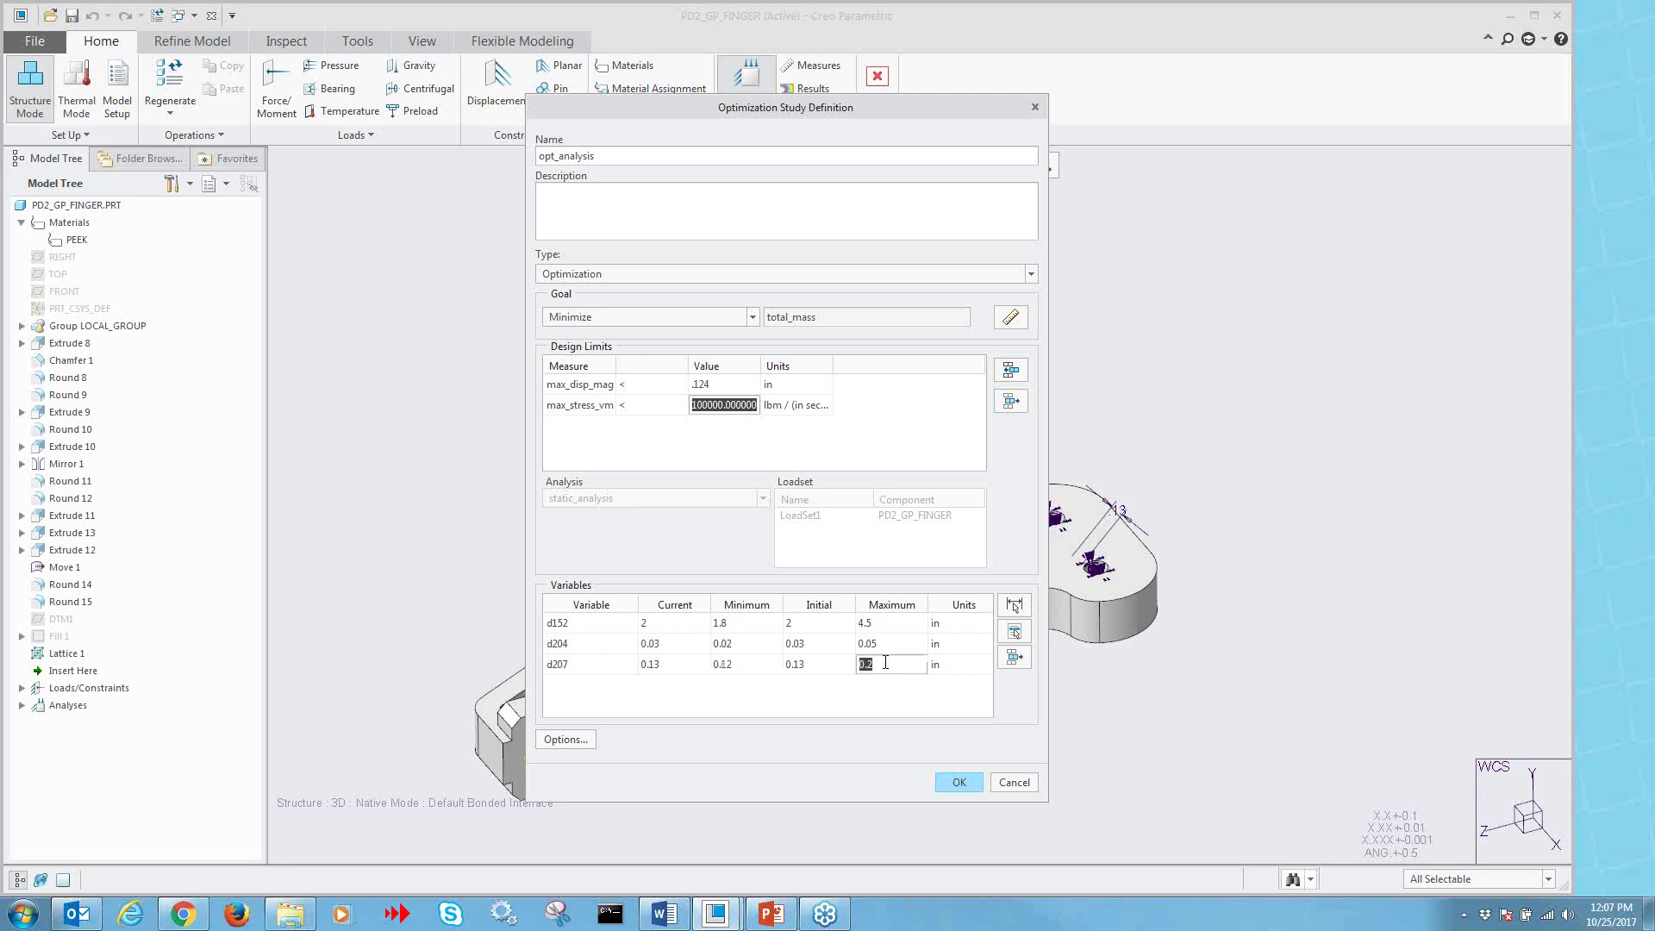
type(".")
type("15")
key("Return")
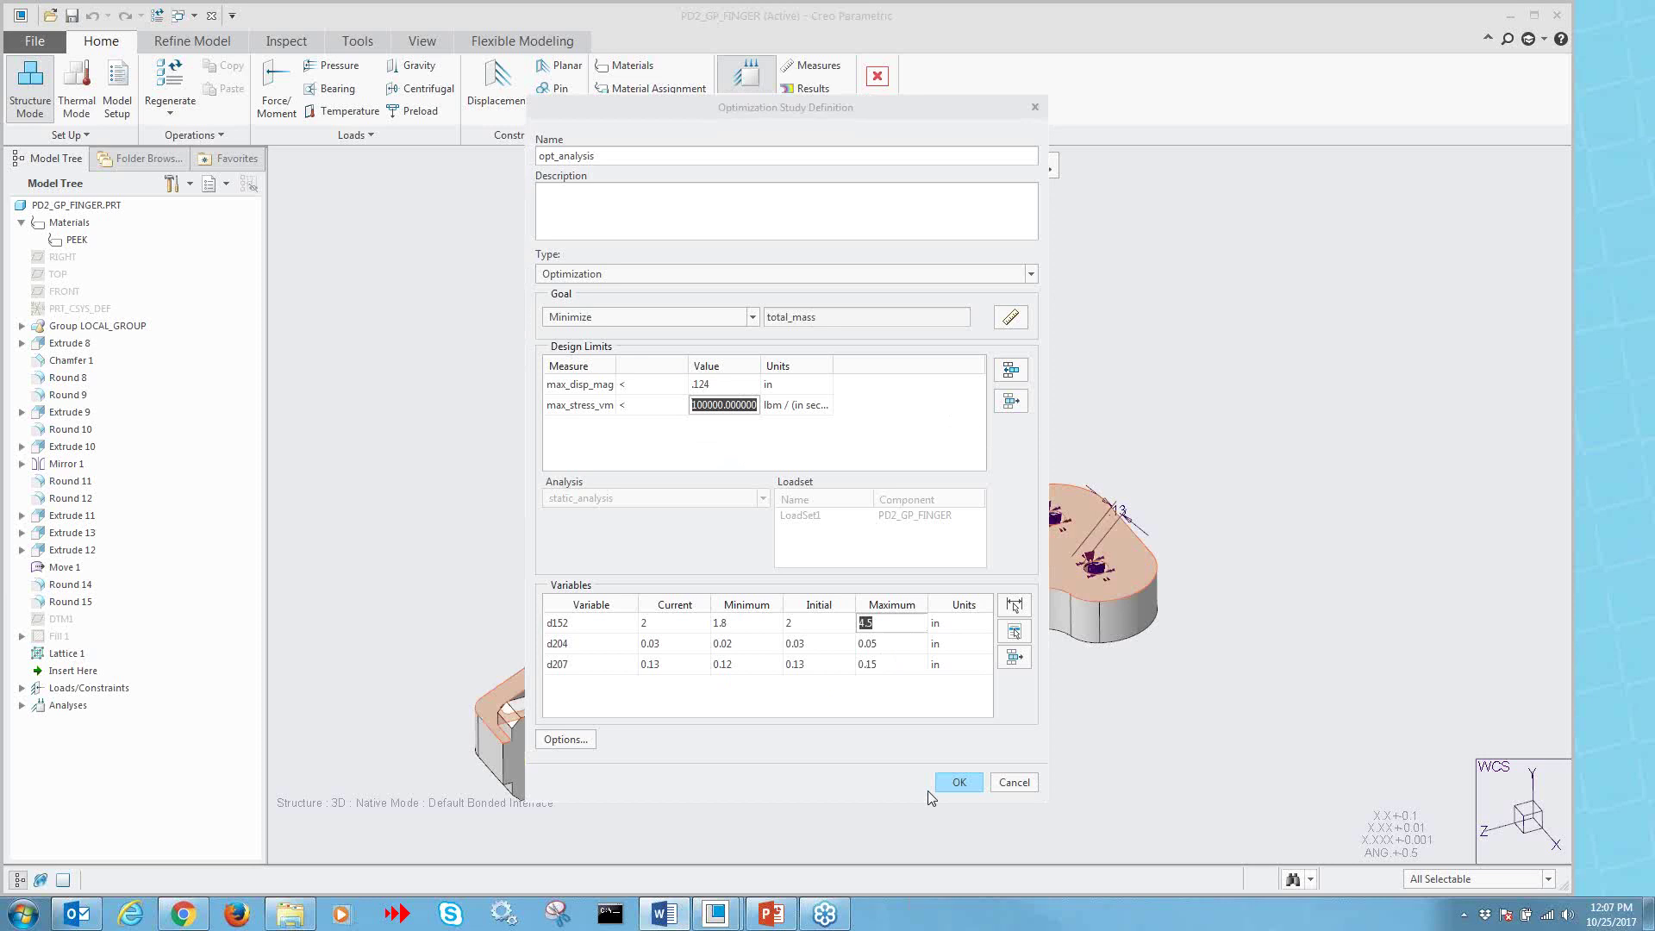
- Accept the optimization study definition and run opt_analysis
left_click(956, 781)
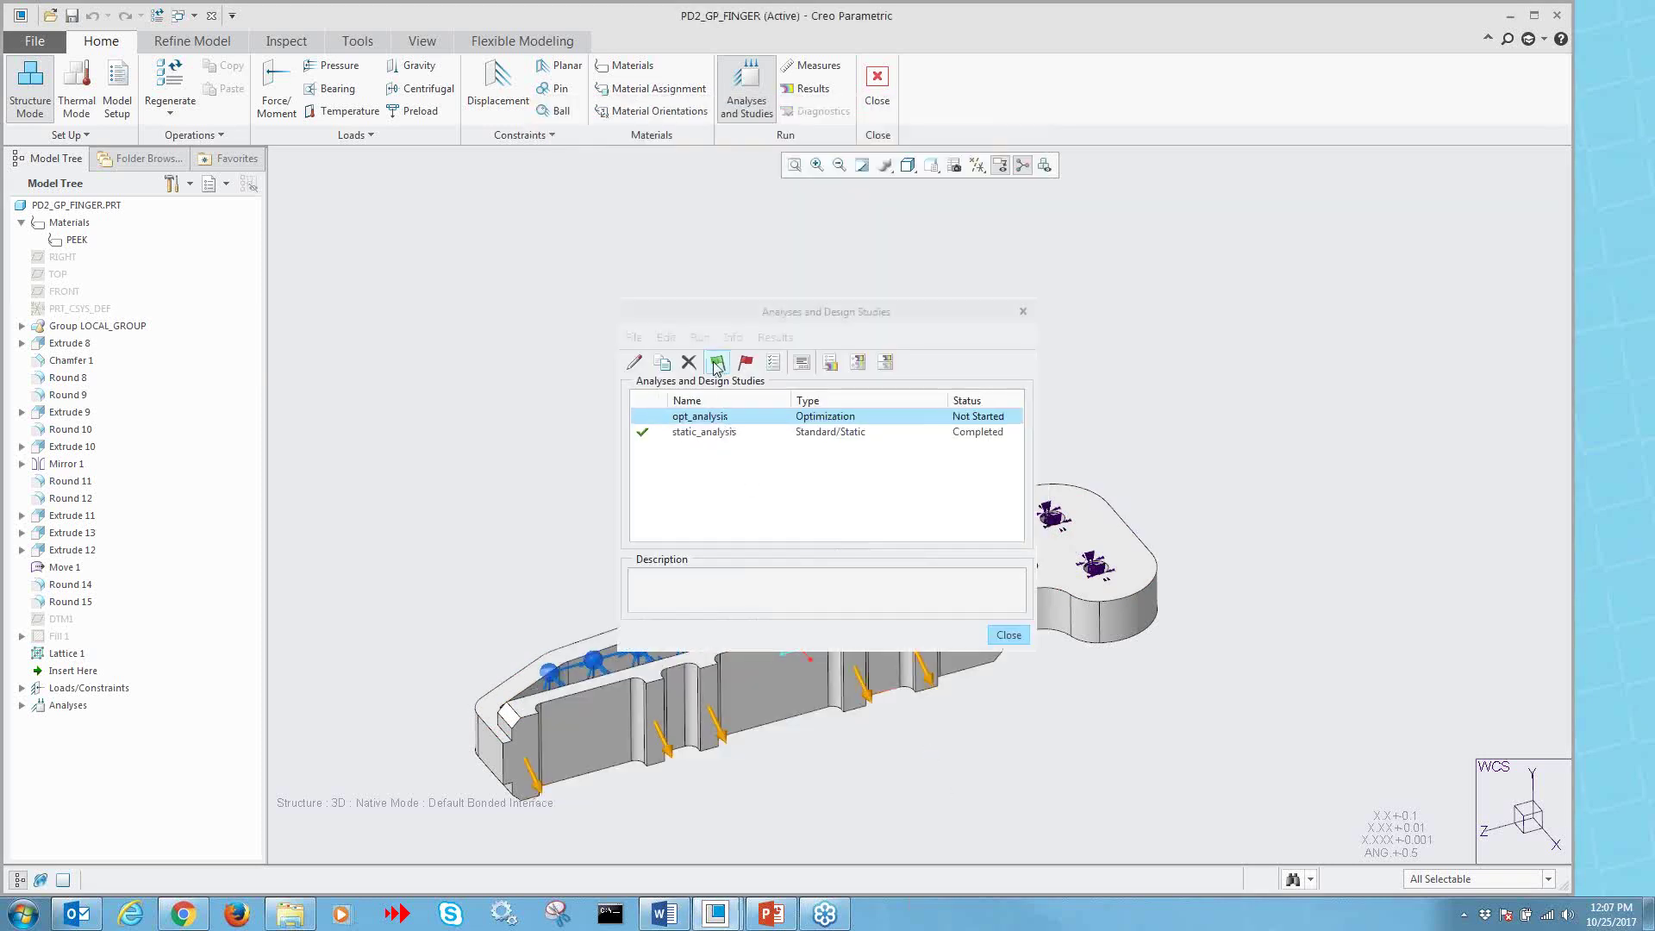
left_click(716, 365)
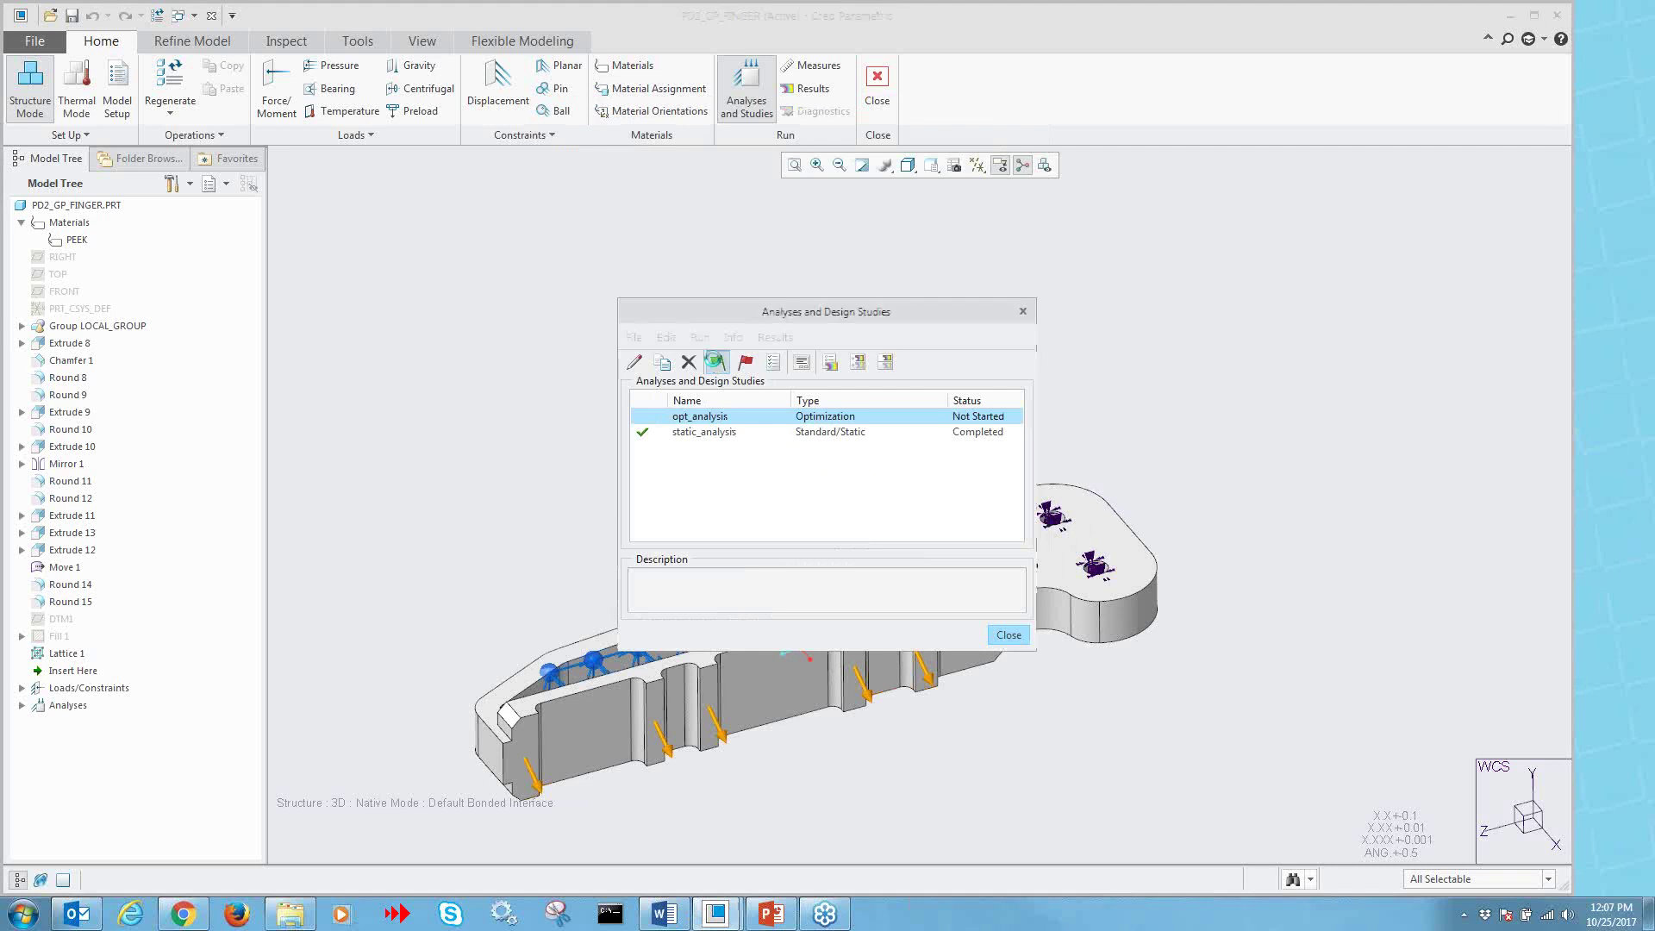
left_click(944, 488)
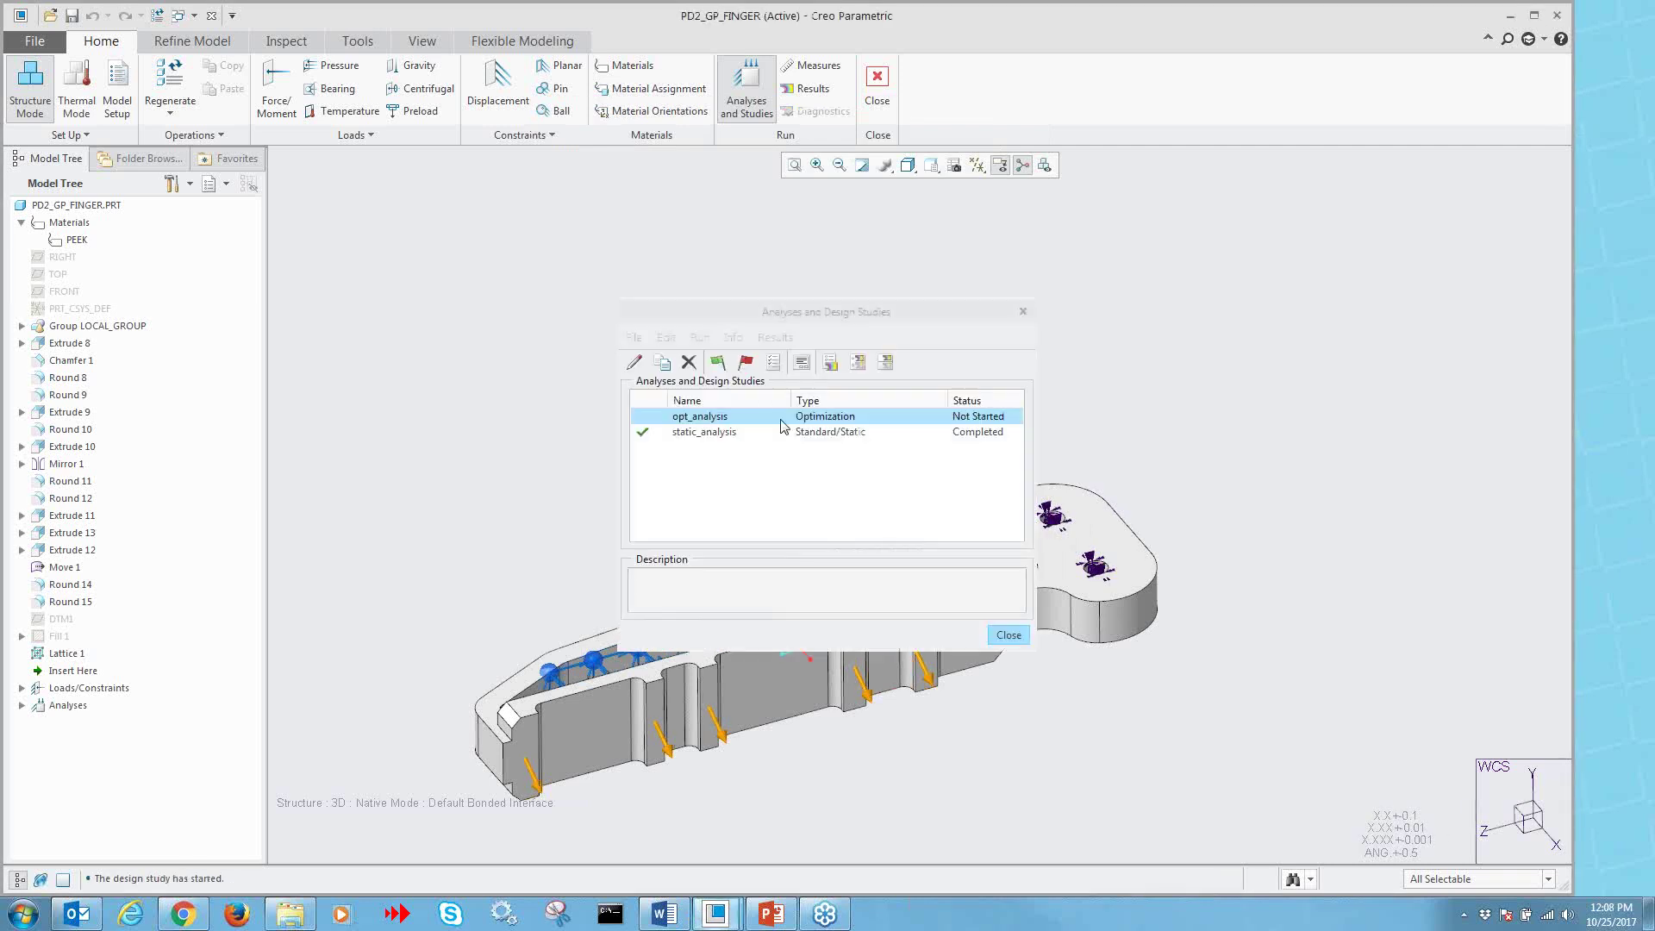
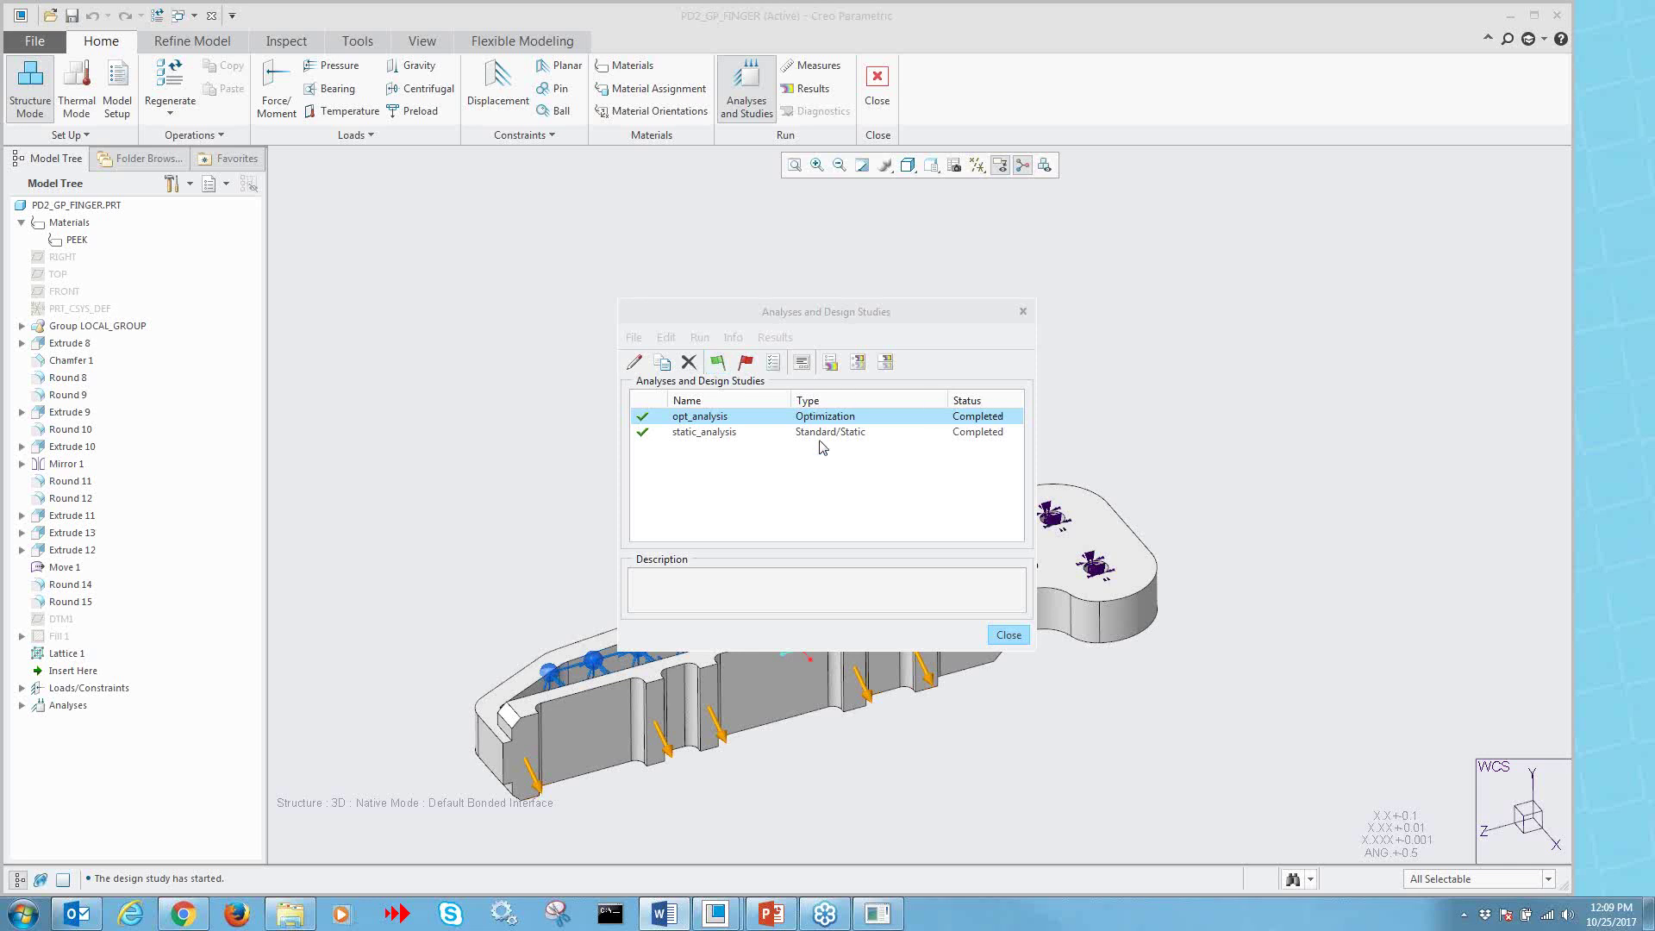
- Show the opt_analysis results with the sim_pp_optimization_template, review the total_mass graph by optimization pass, and exit without saving
left_click(858, 362)
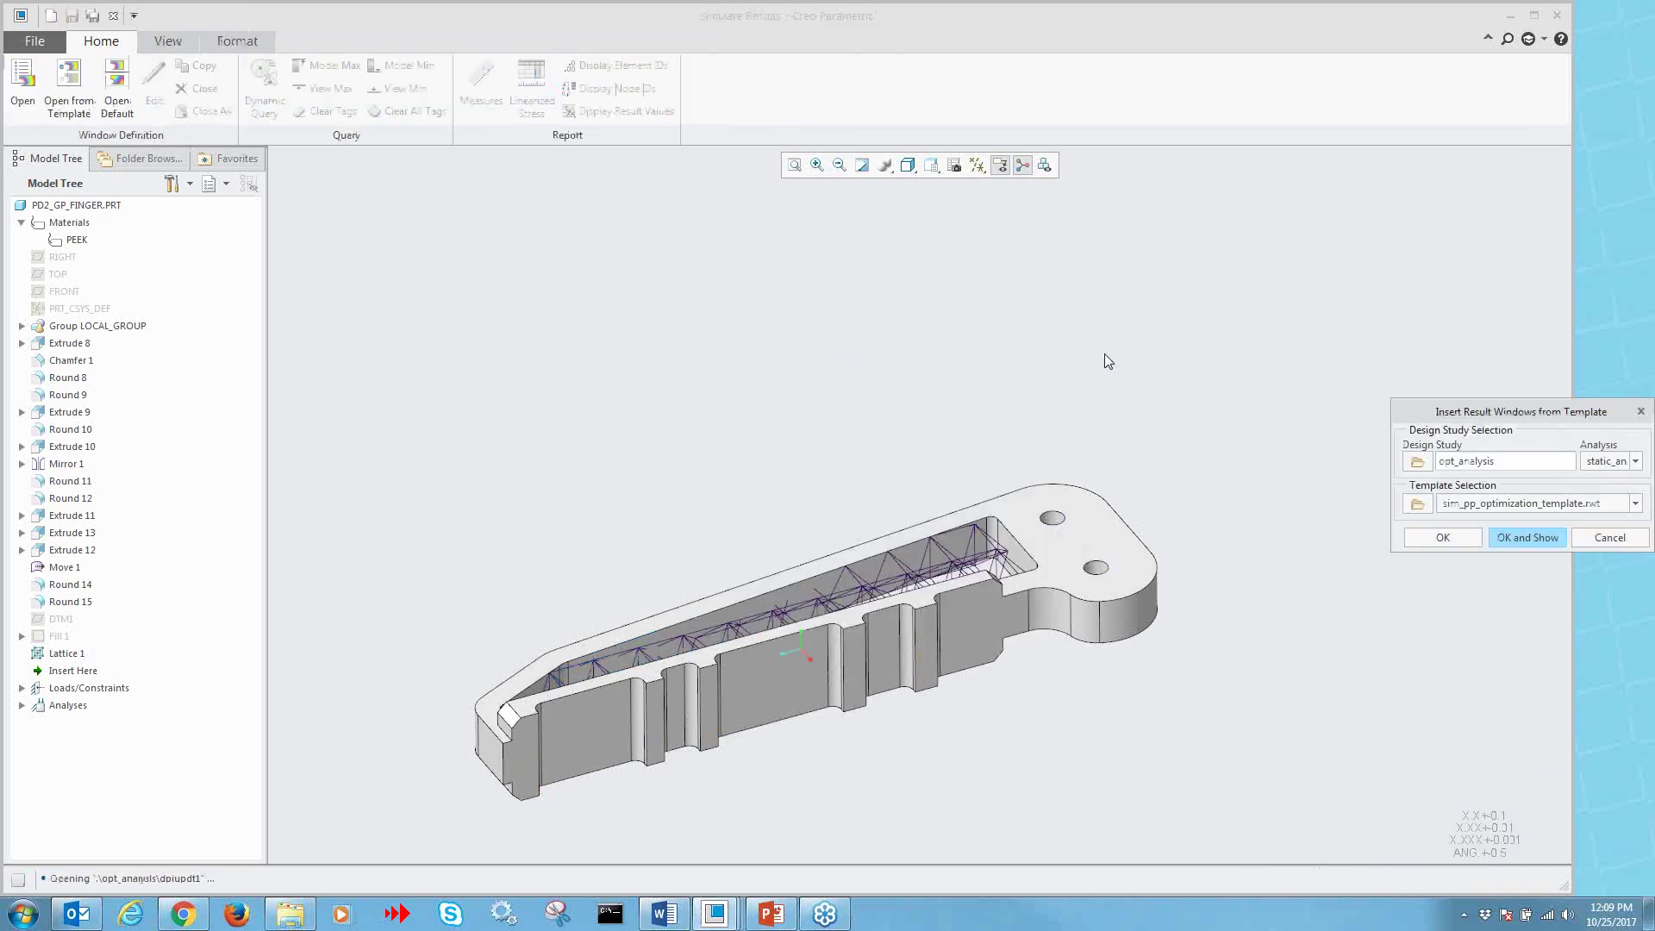
left_click(1528, 540)
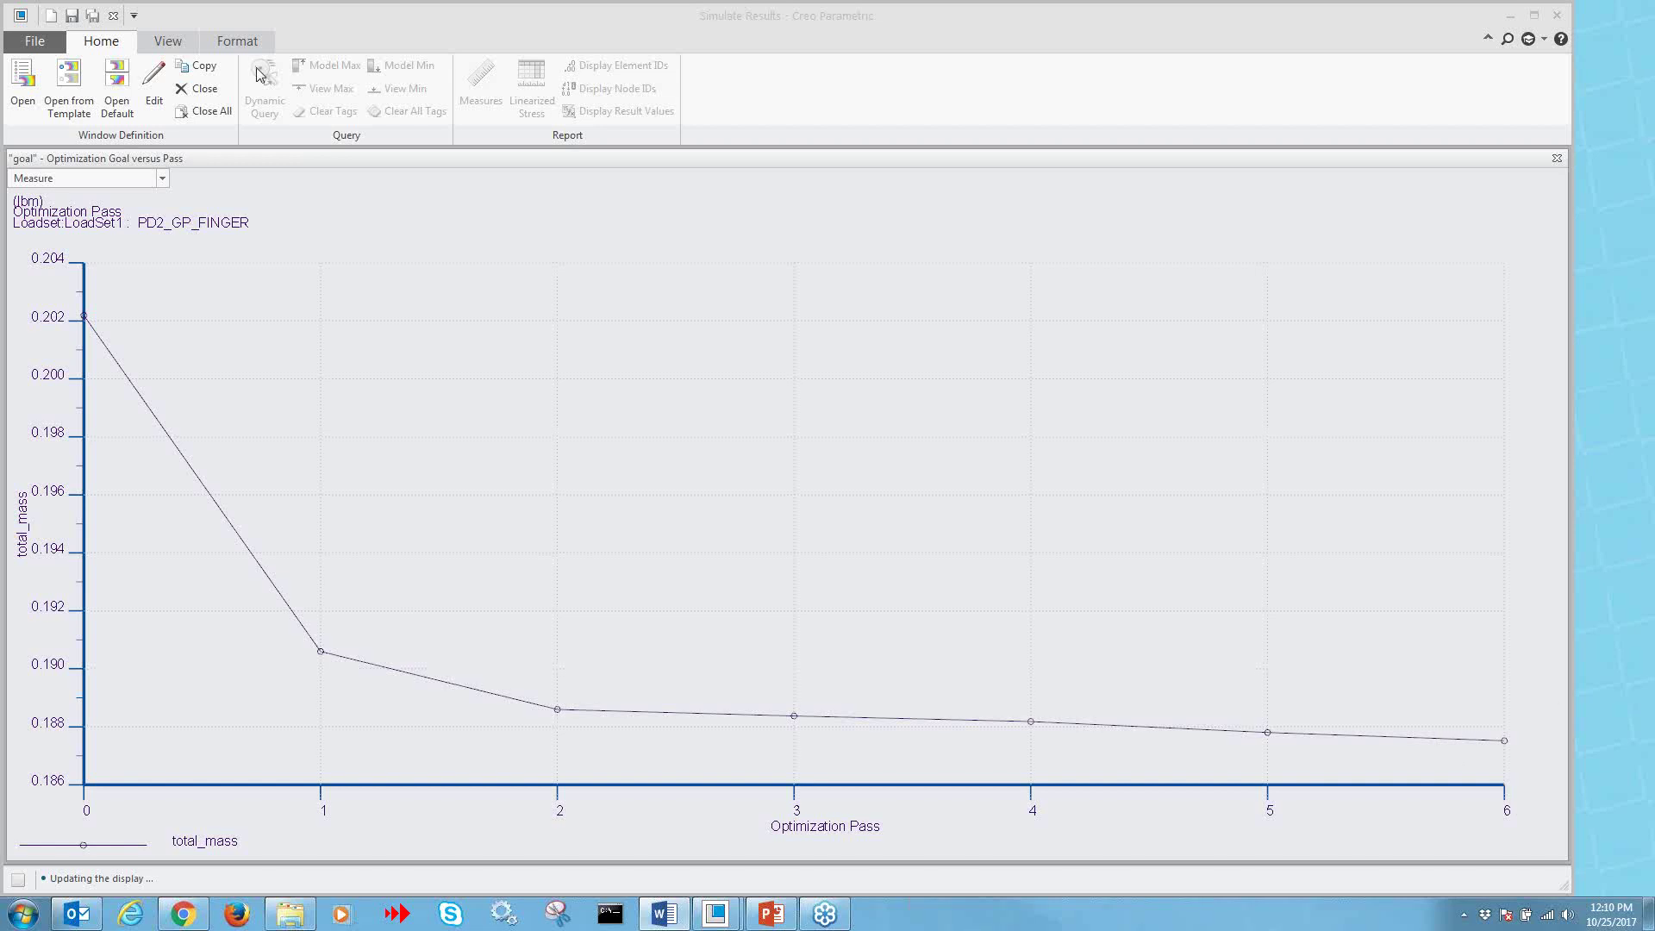
left_click(113, 17)
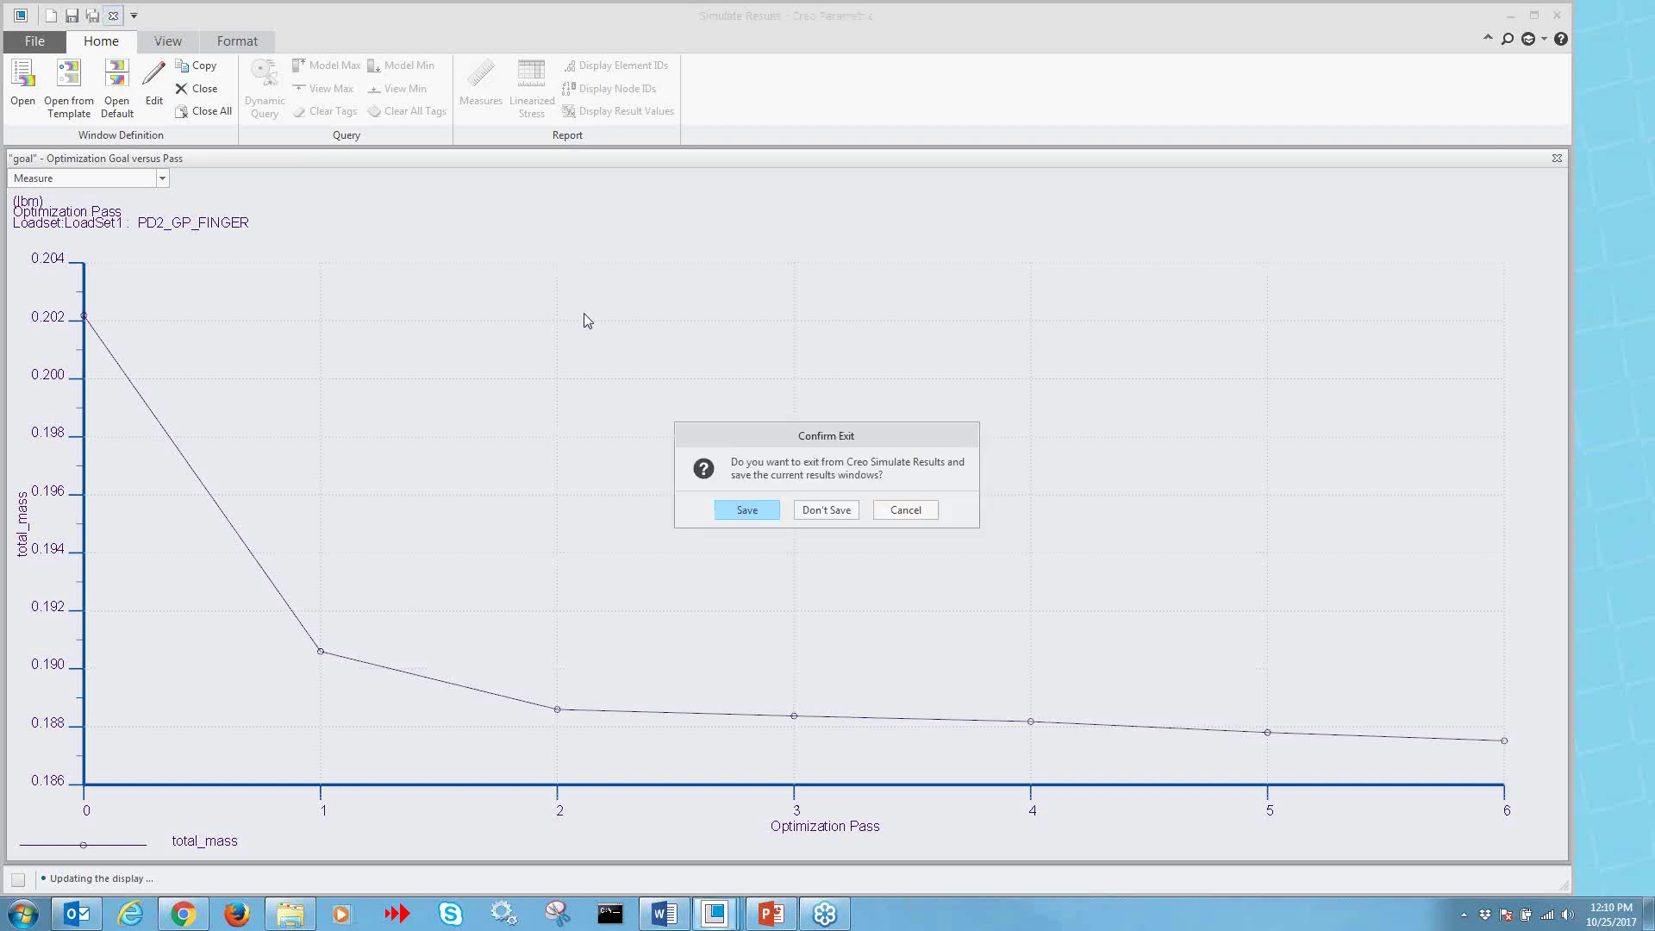
left_click(835, 510)
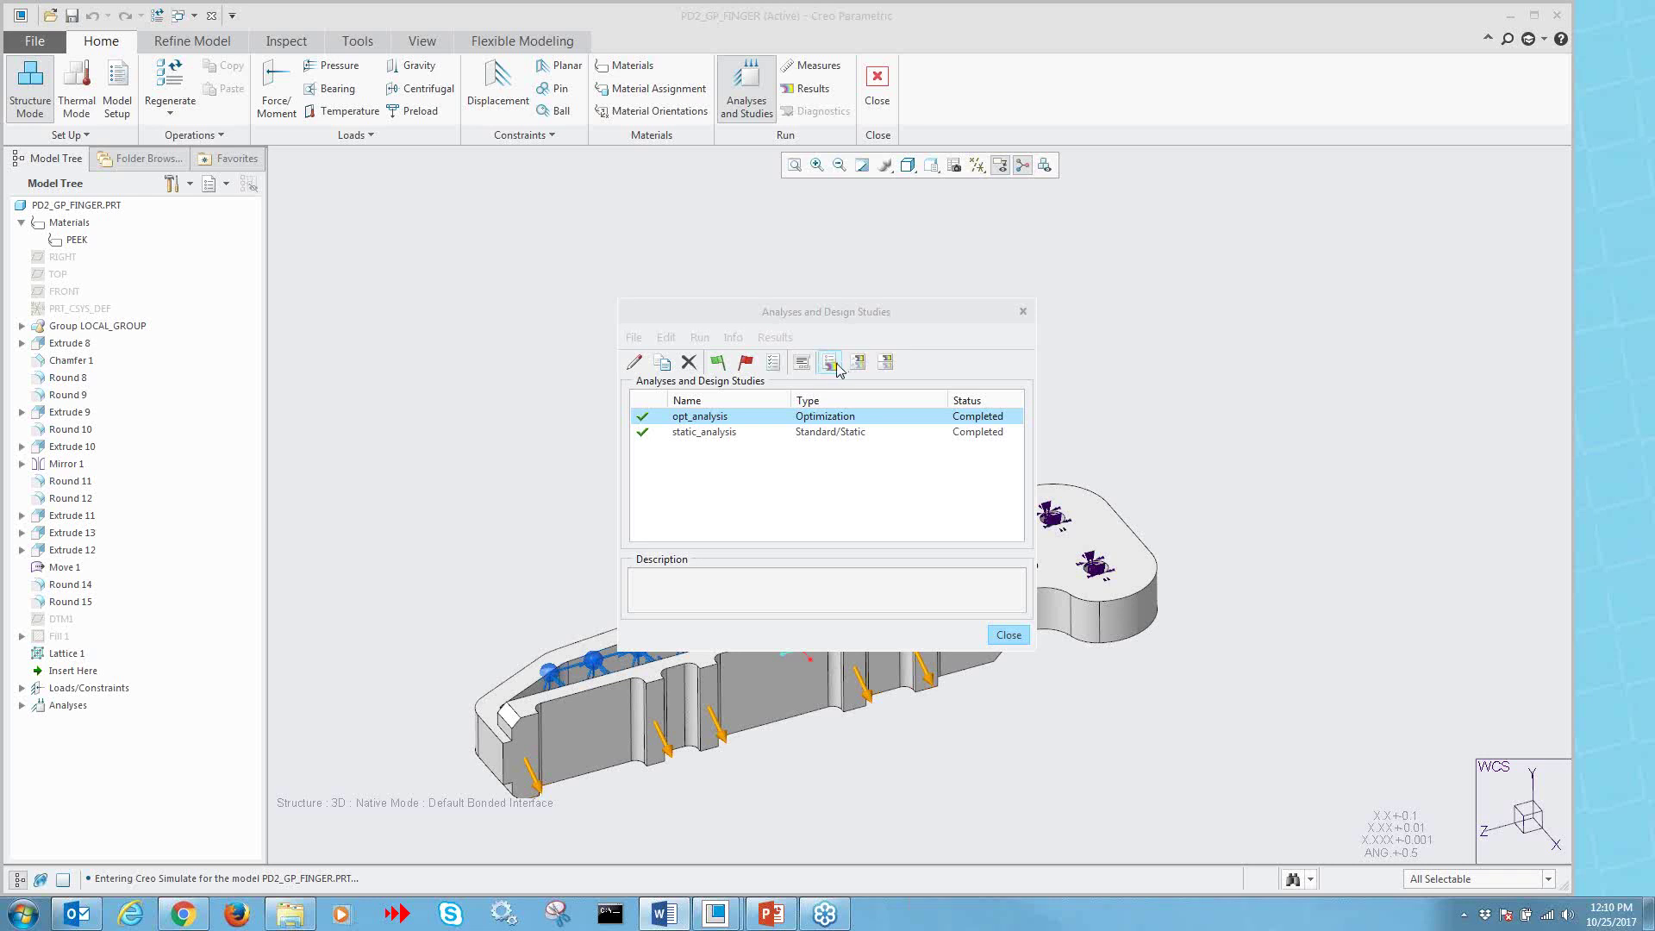
- Show opt_analysis as a von Mises stress fringe plot titled "opt model - stress" and tag the model maximum
left_click(830, 363)
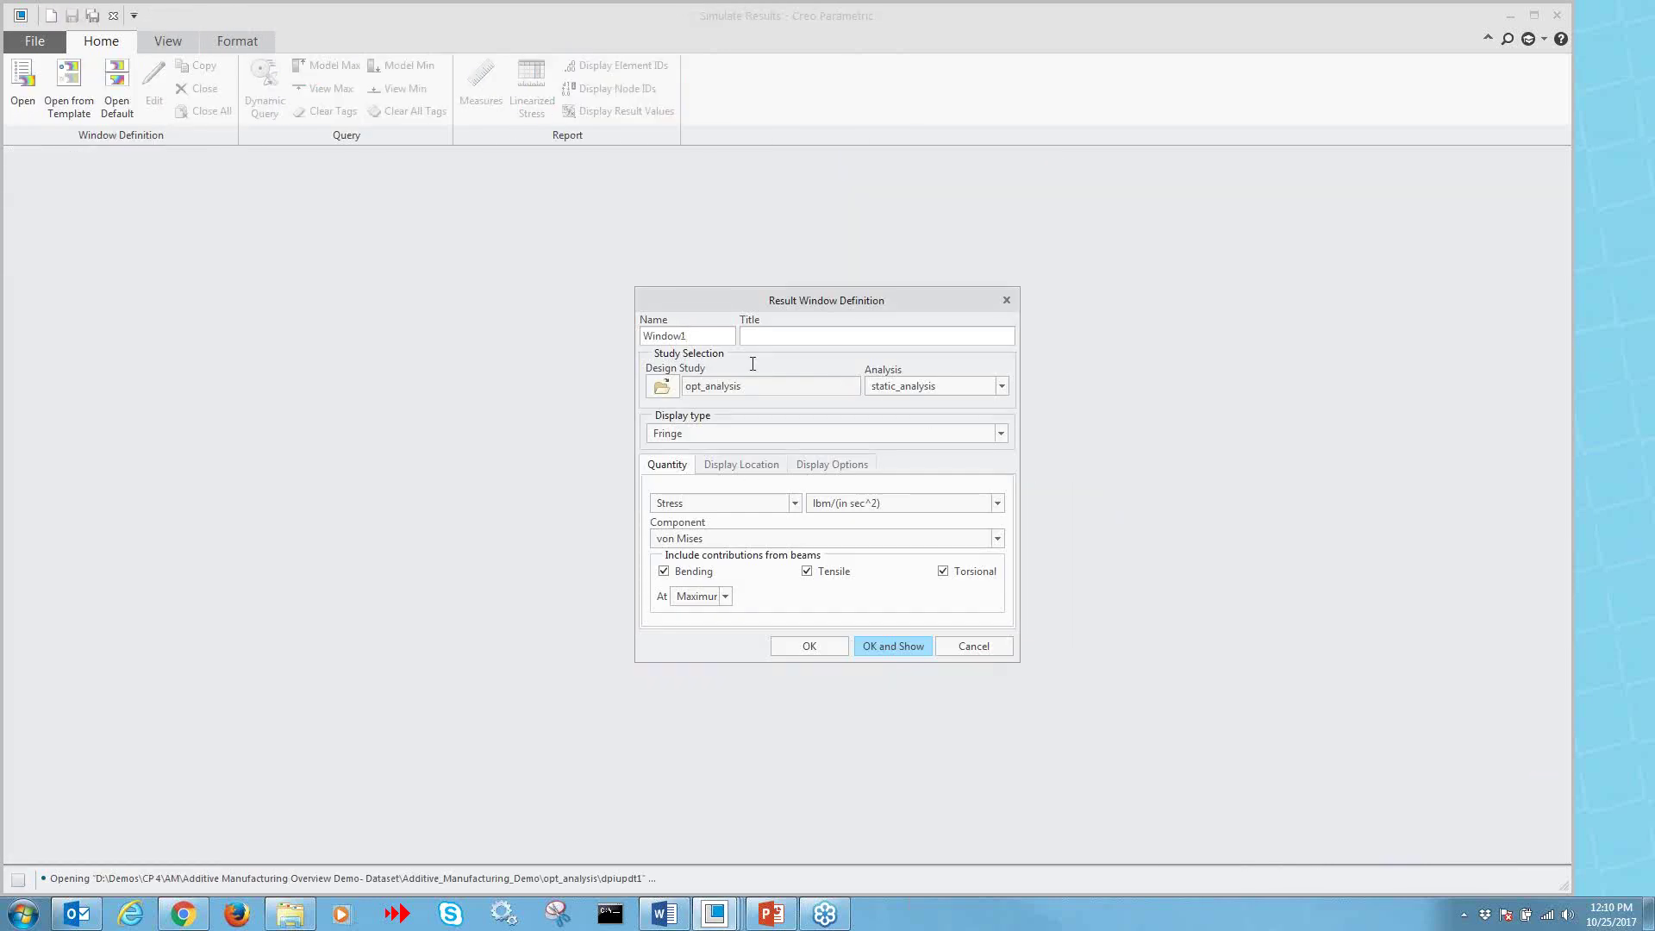
type("opt model - stress")
left_click(902, 652)
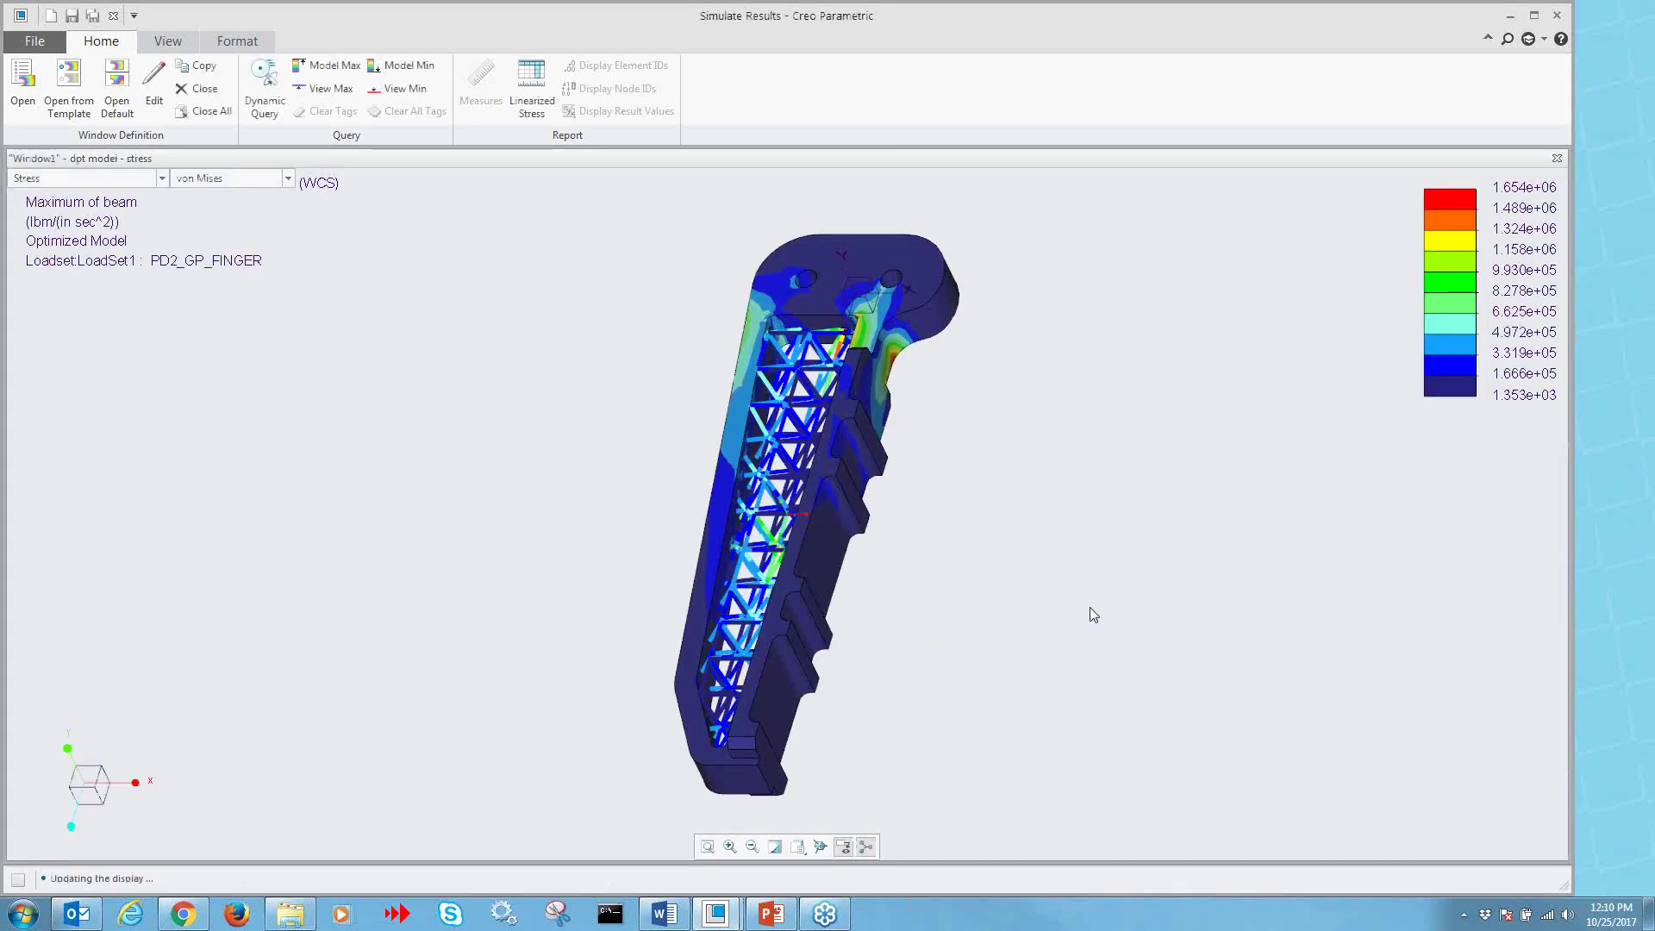
right_click(1034, 599)
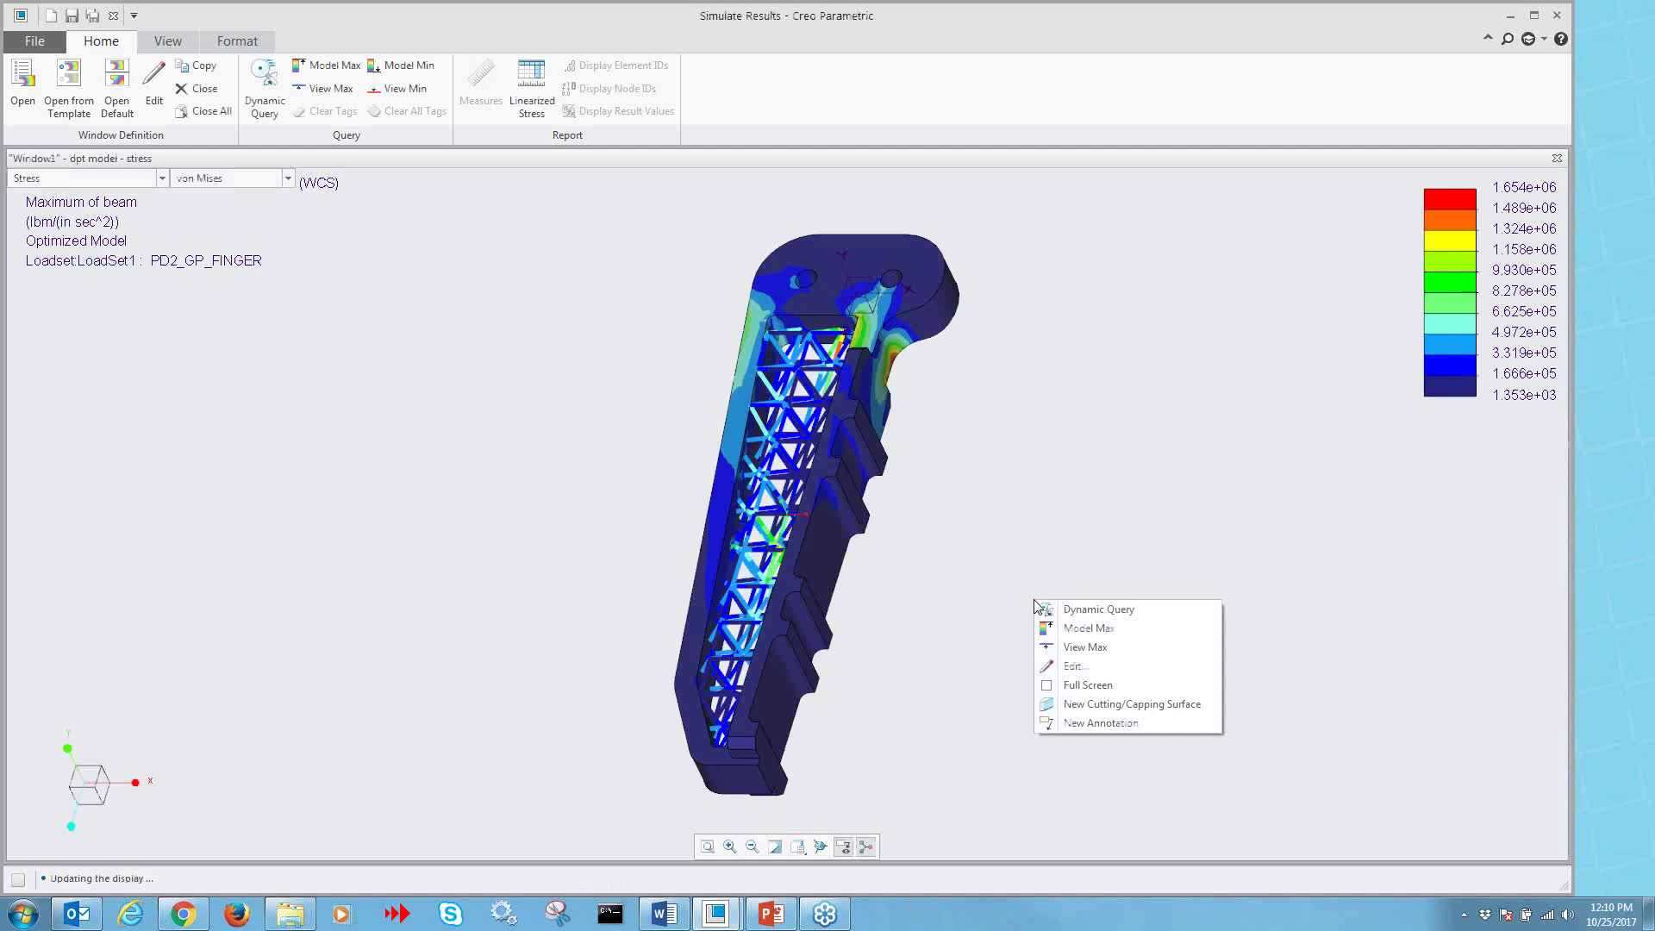
left_click(1089, 628)
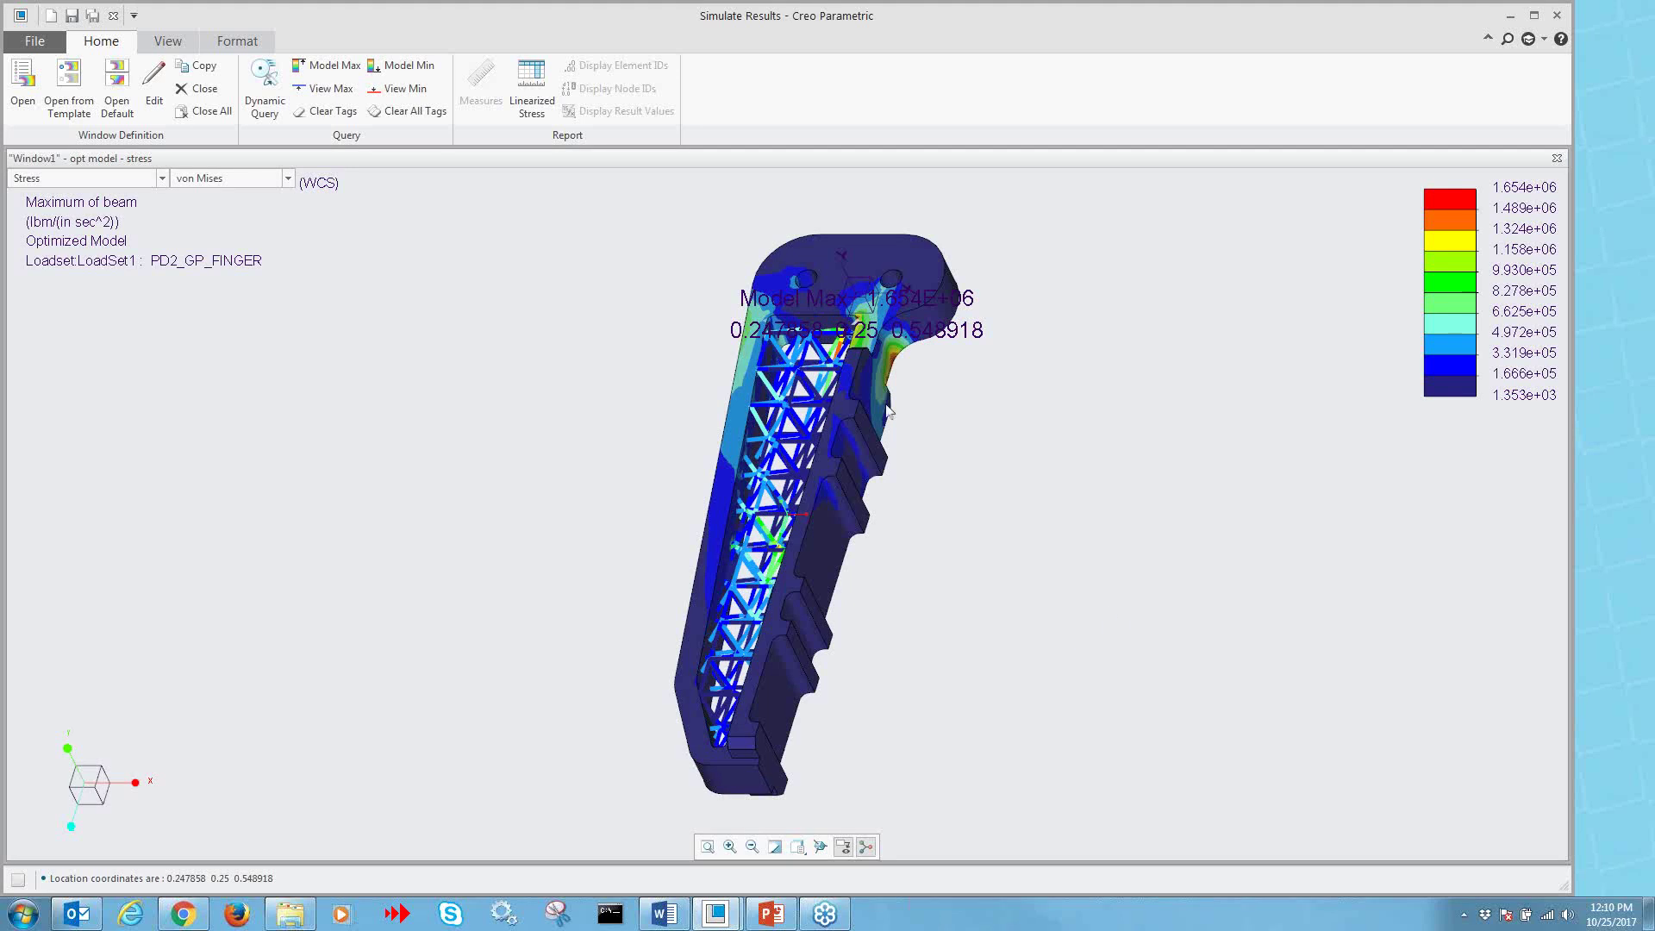
- Copy the stress result window, point the copy at the static_analysis design study, and show both von Mises fringe plots together
left_click(199, 69)
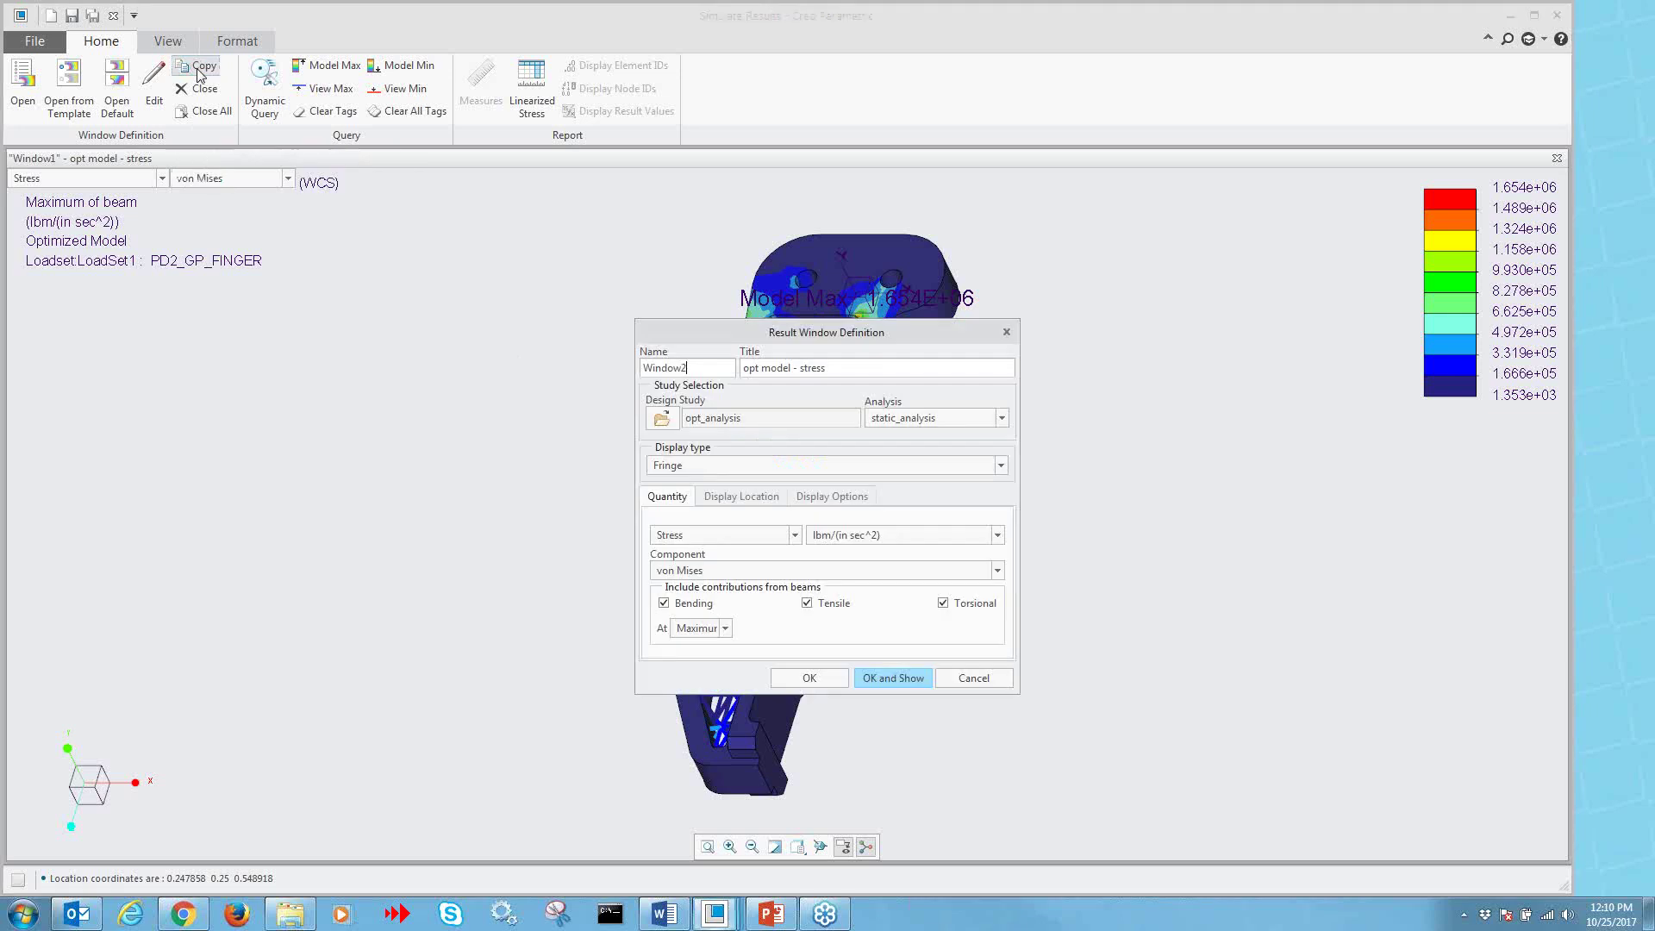
left_click(662, 420)
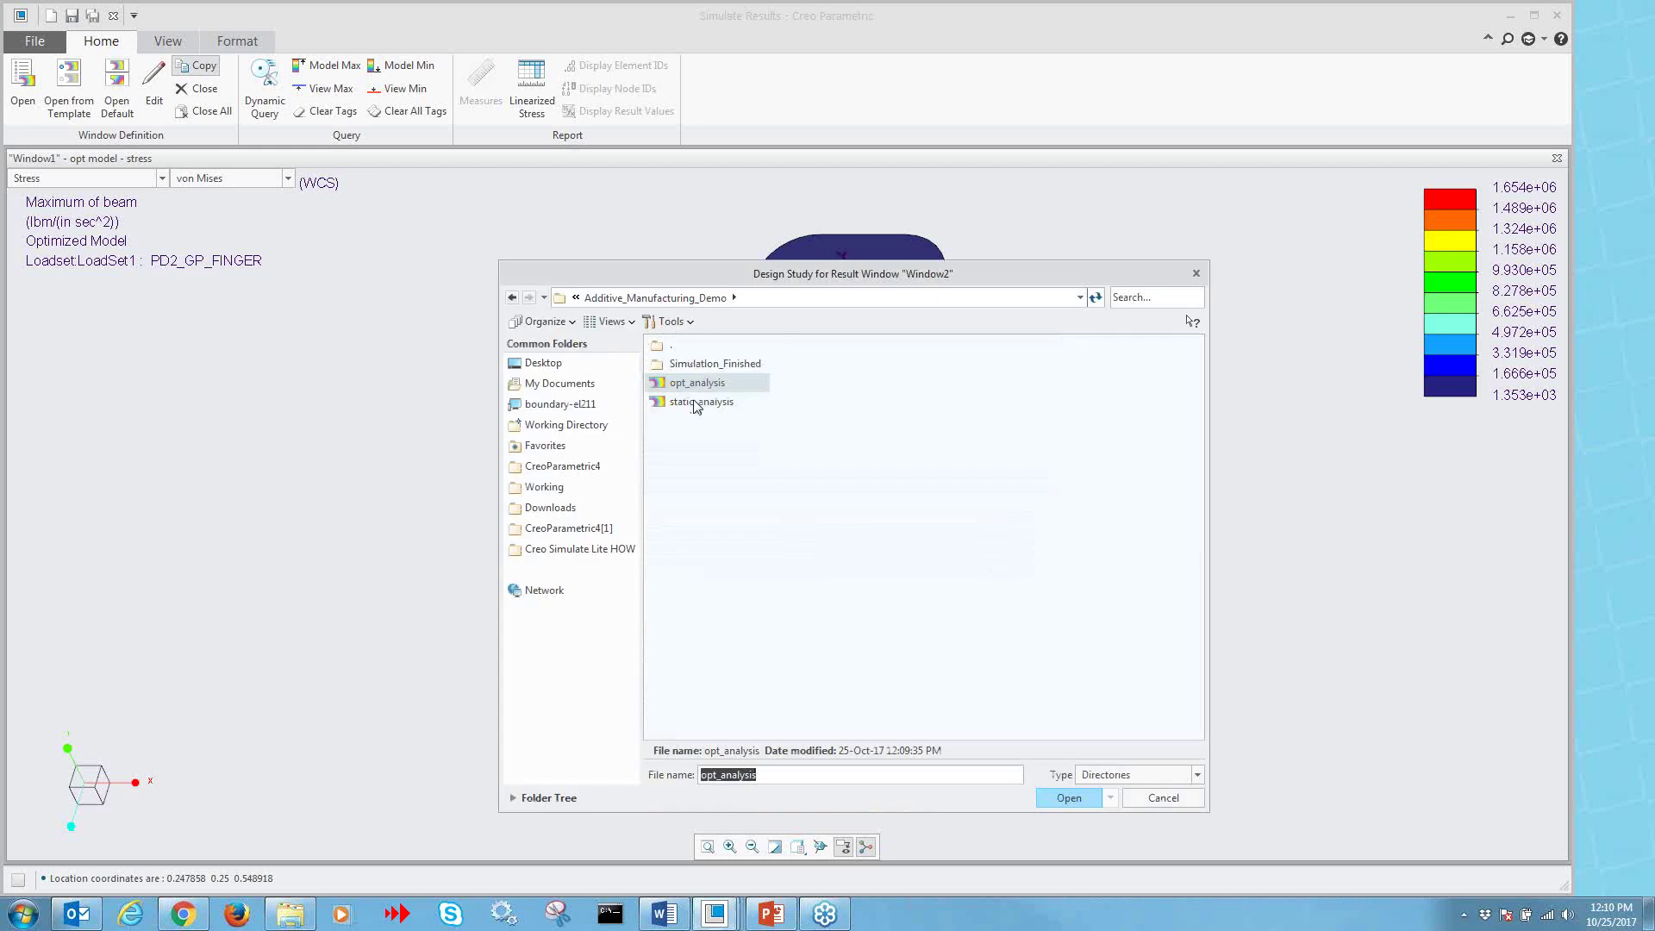
left_click(702, 406)
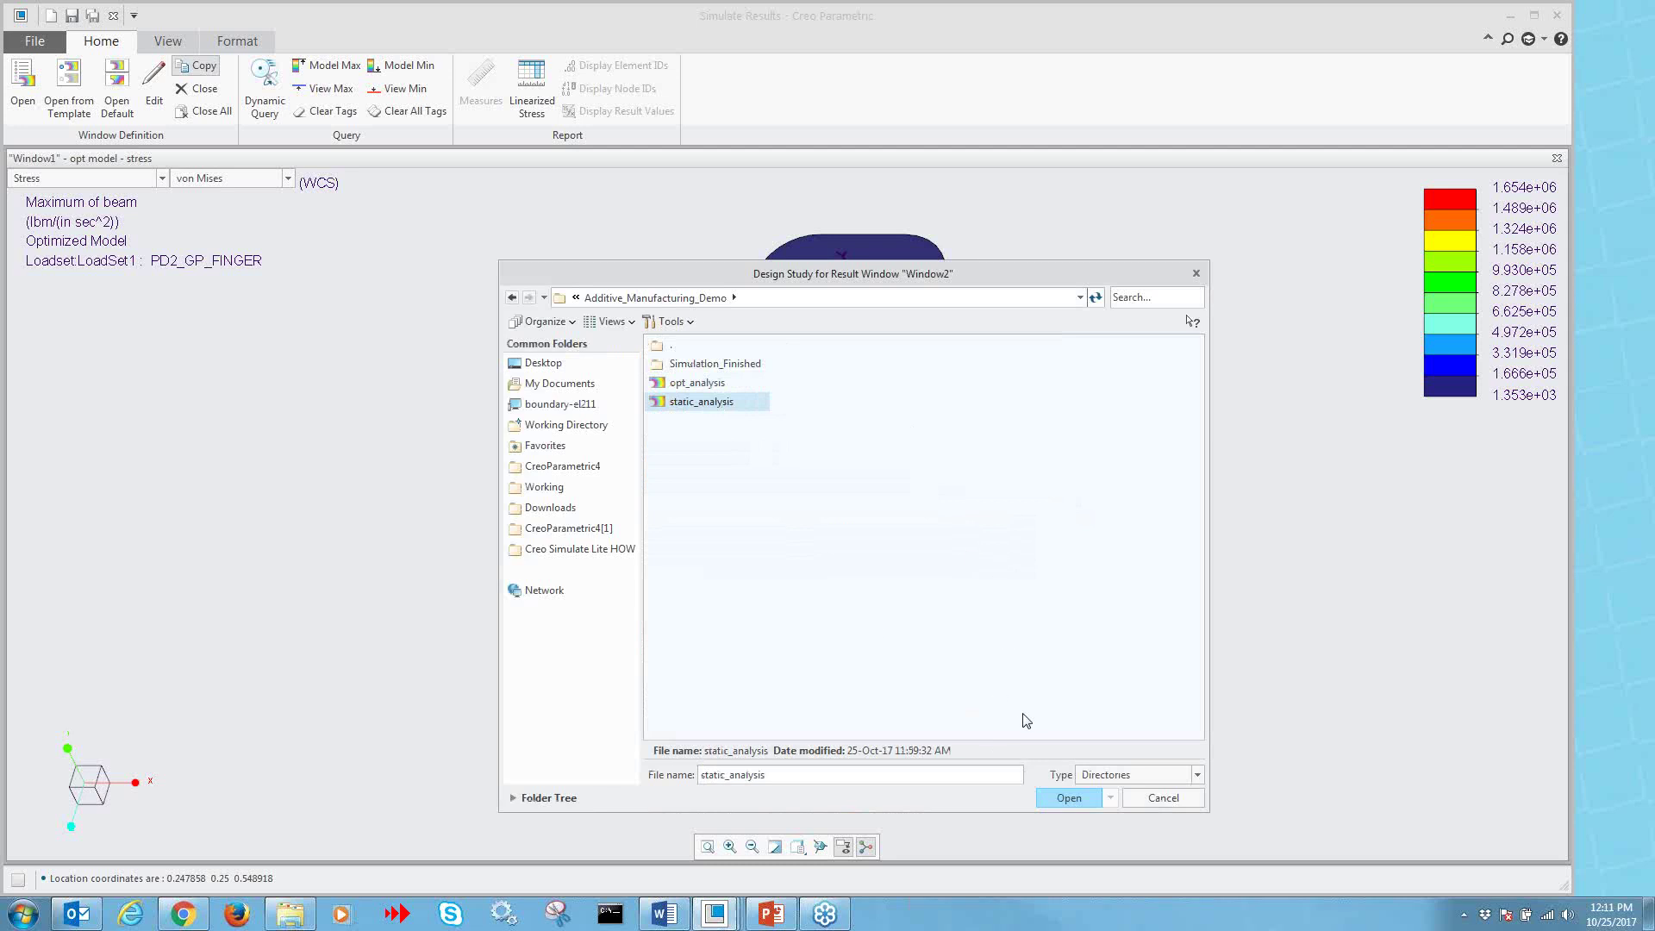
left_click(1069, 797)
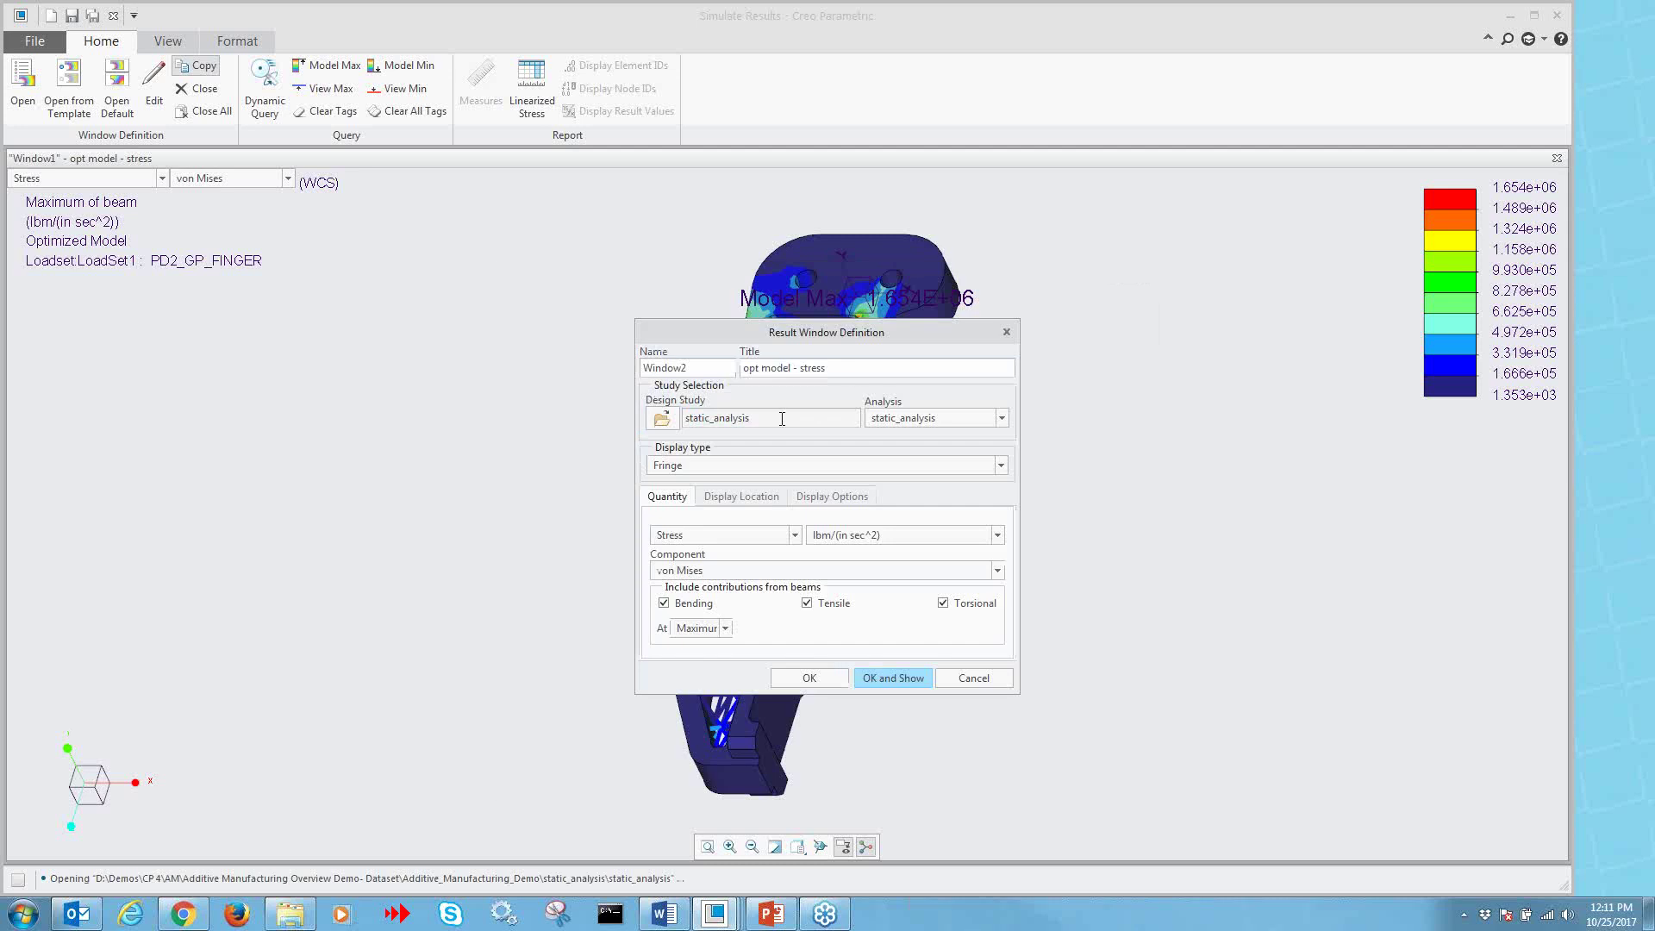
left_click(926, 417)
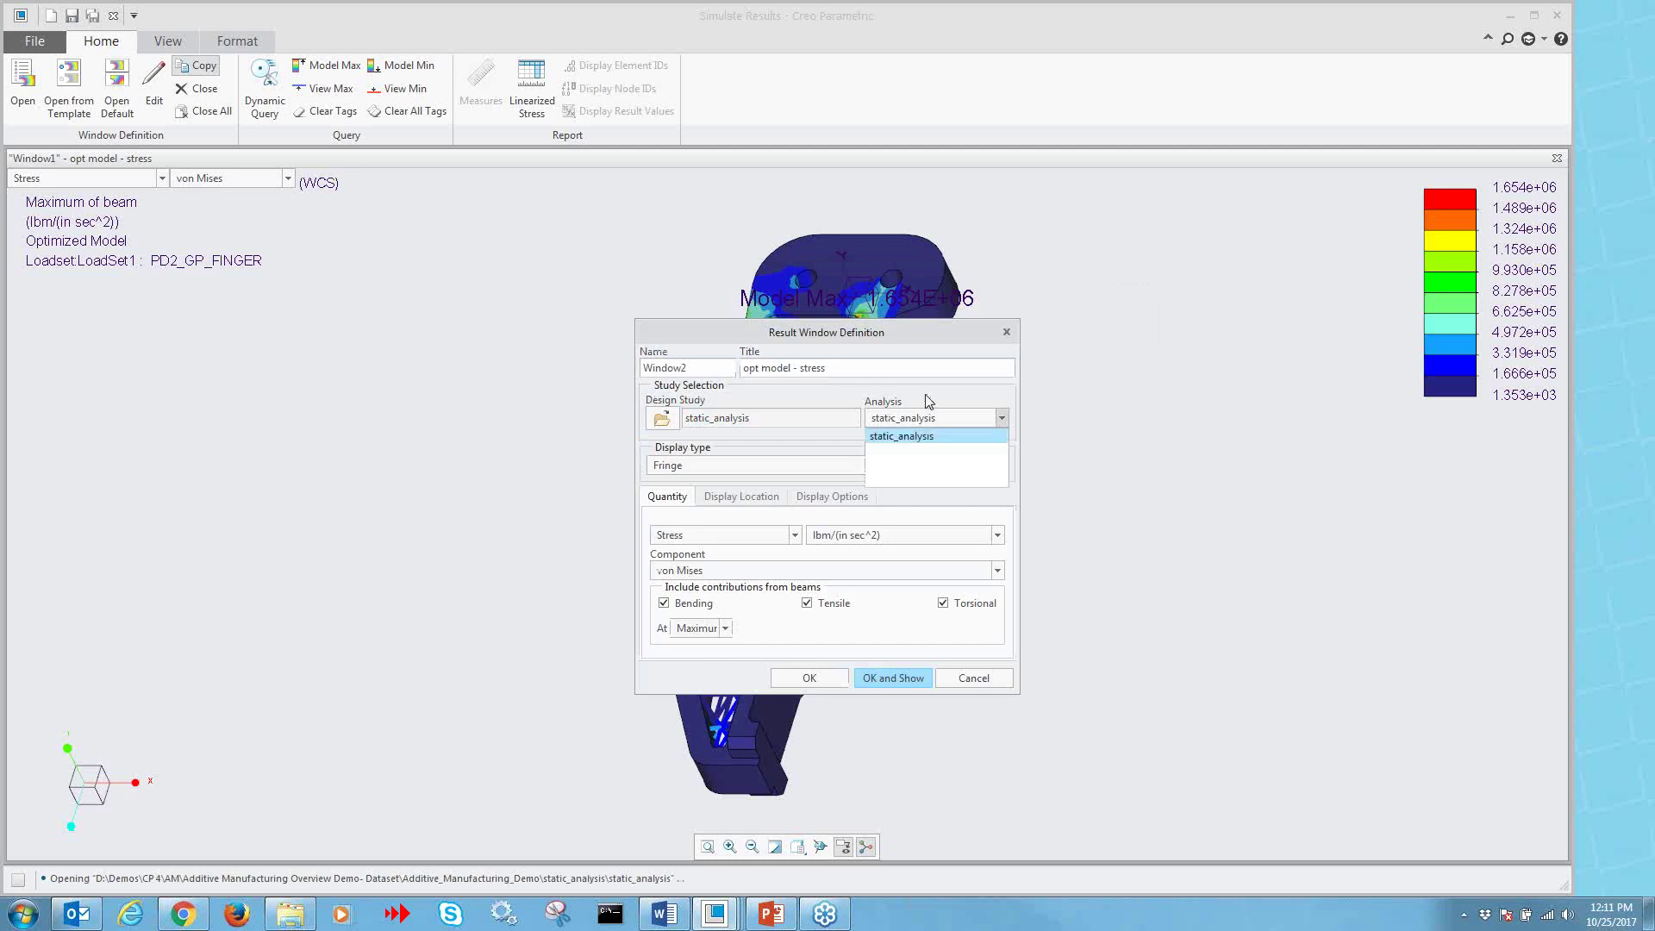
left_click(931, 412)
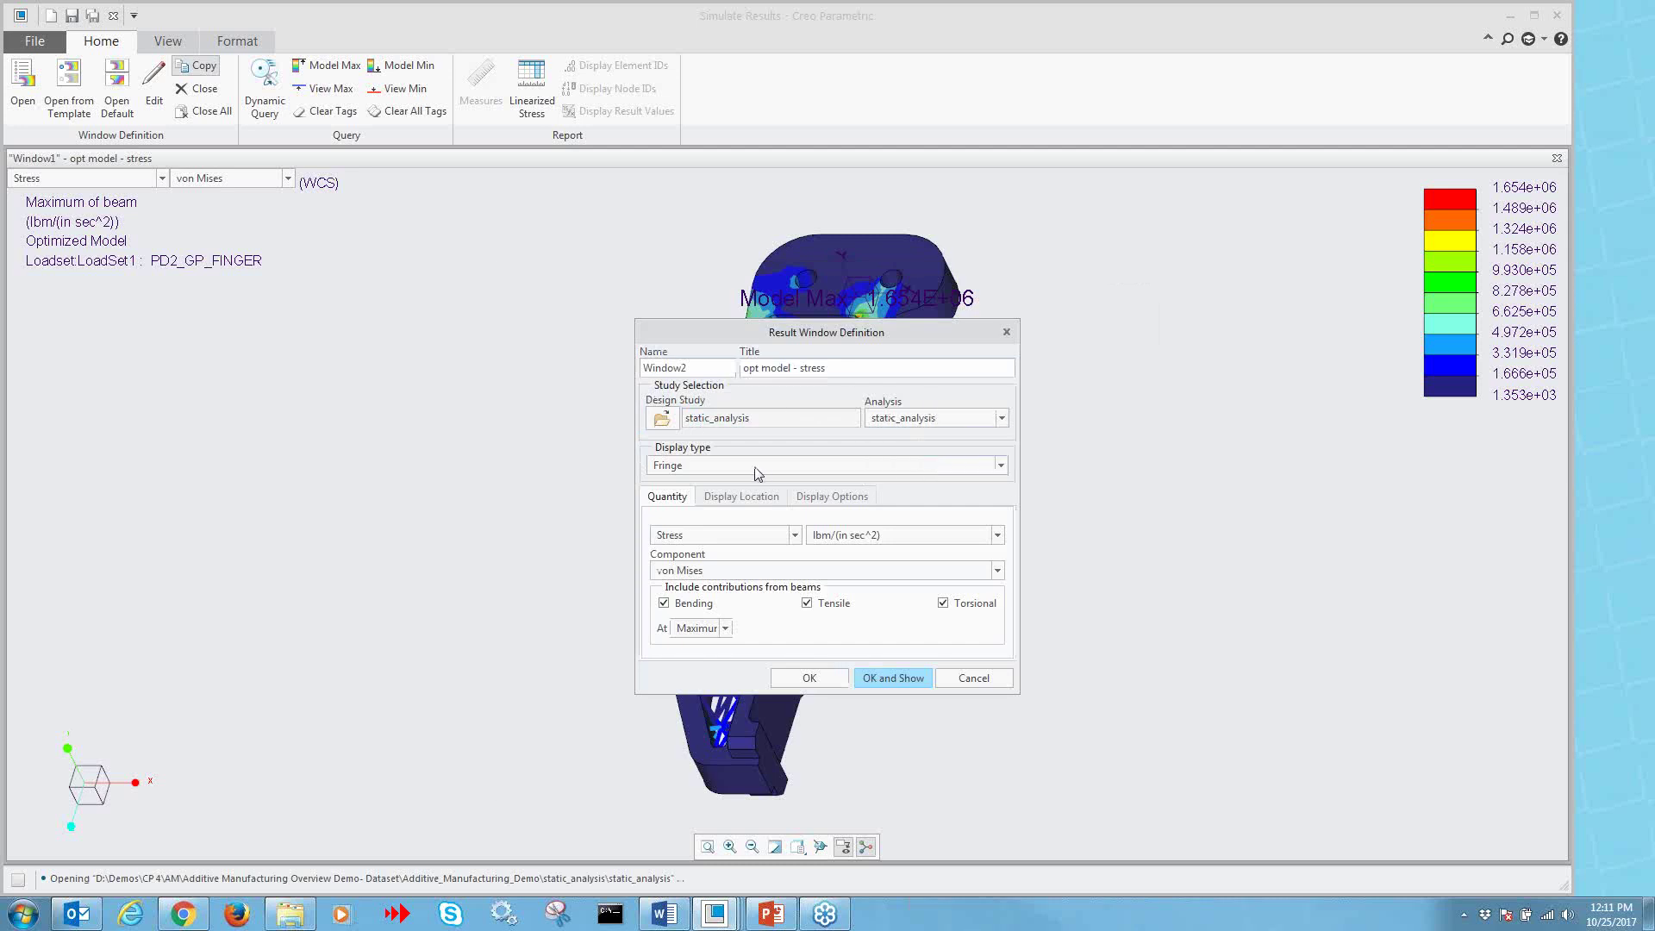
left_click(755, 467)
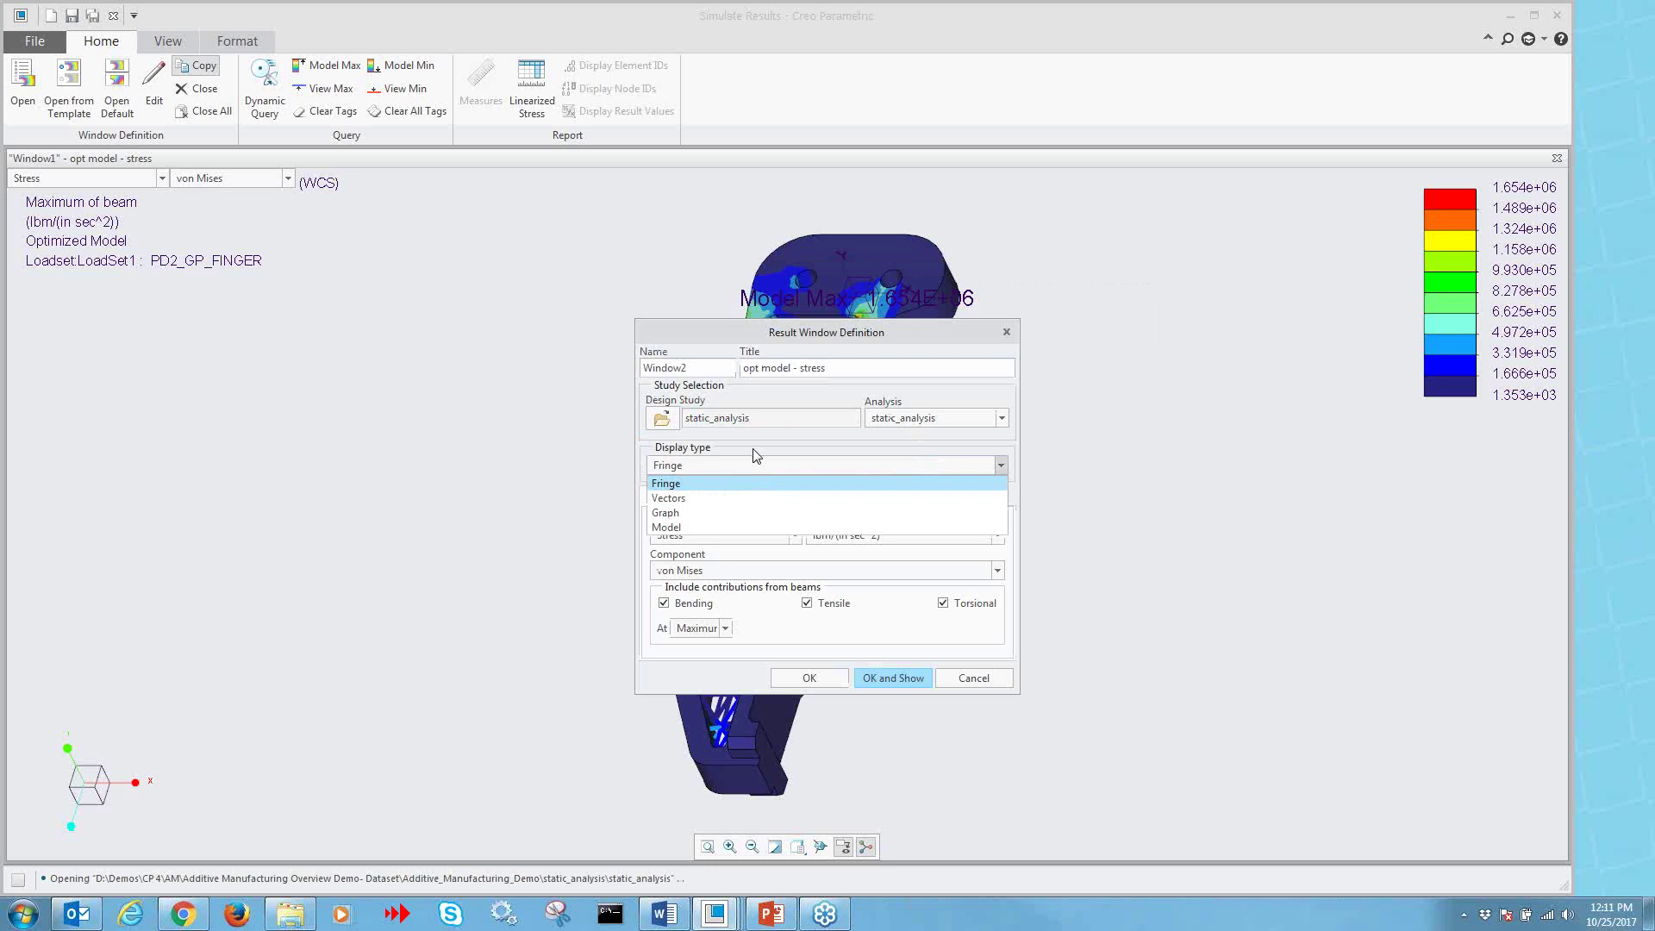
left_click(753, 451)
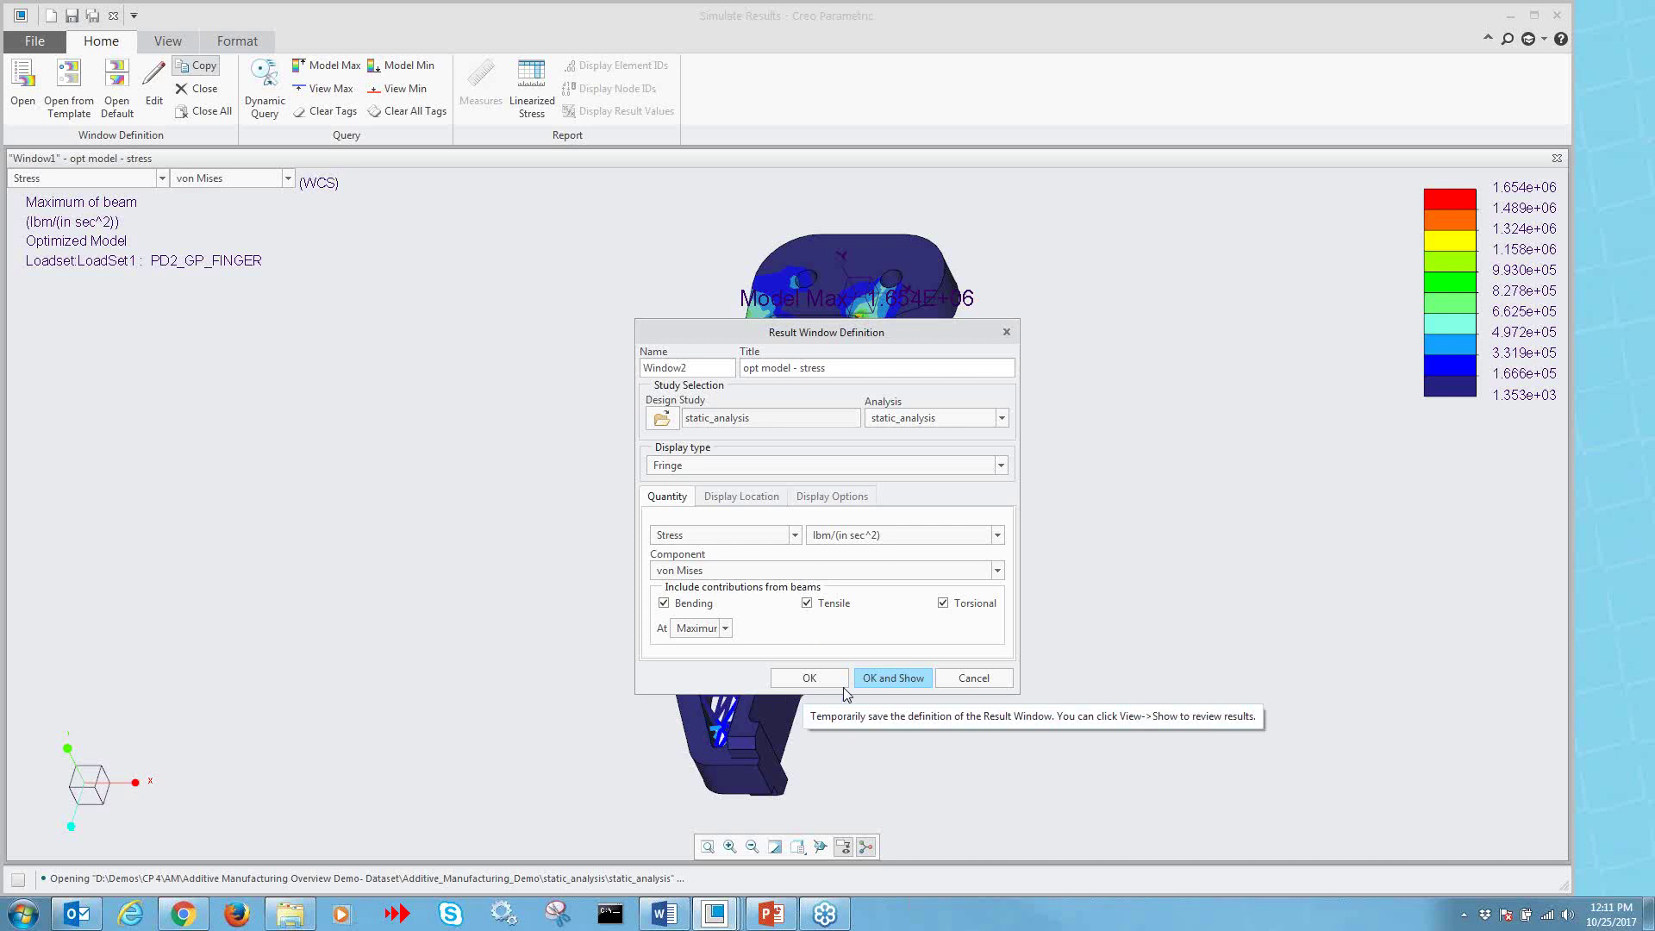
left_click(878, 679)
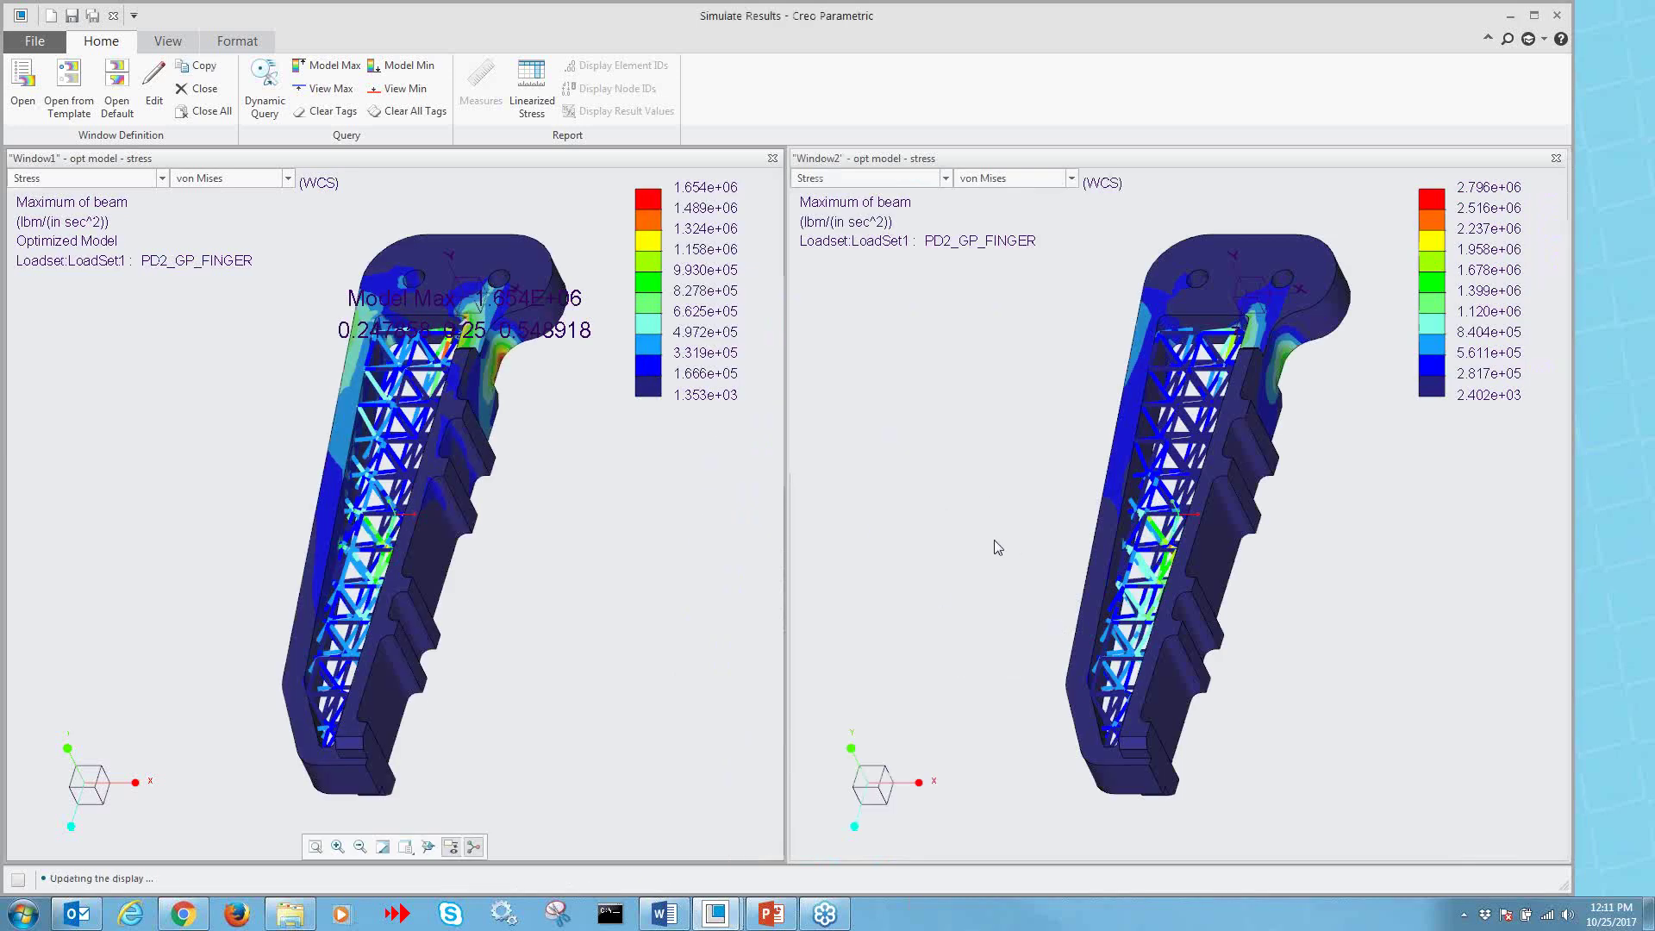
- Tag the model maximum in the static_analysis plot and compare its lattice stress distribution with the optimized model's
right_click(995, 543)
left_click(1045, 568)
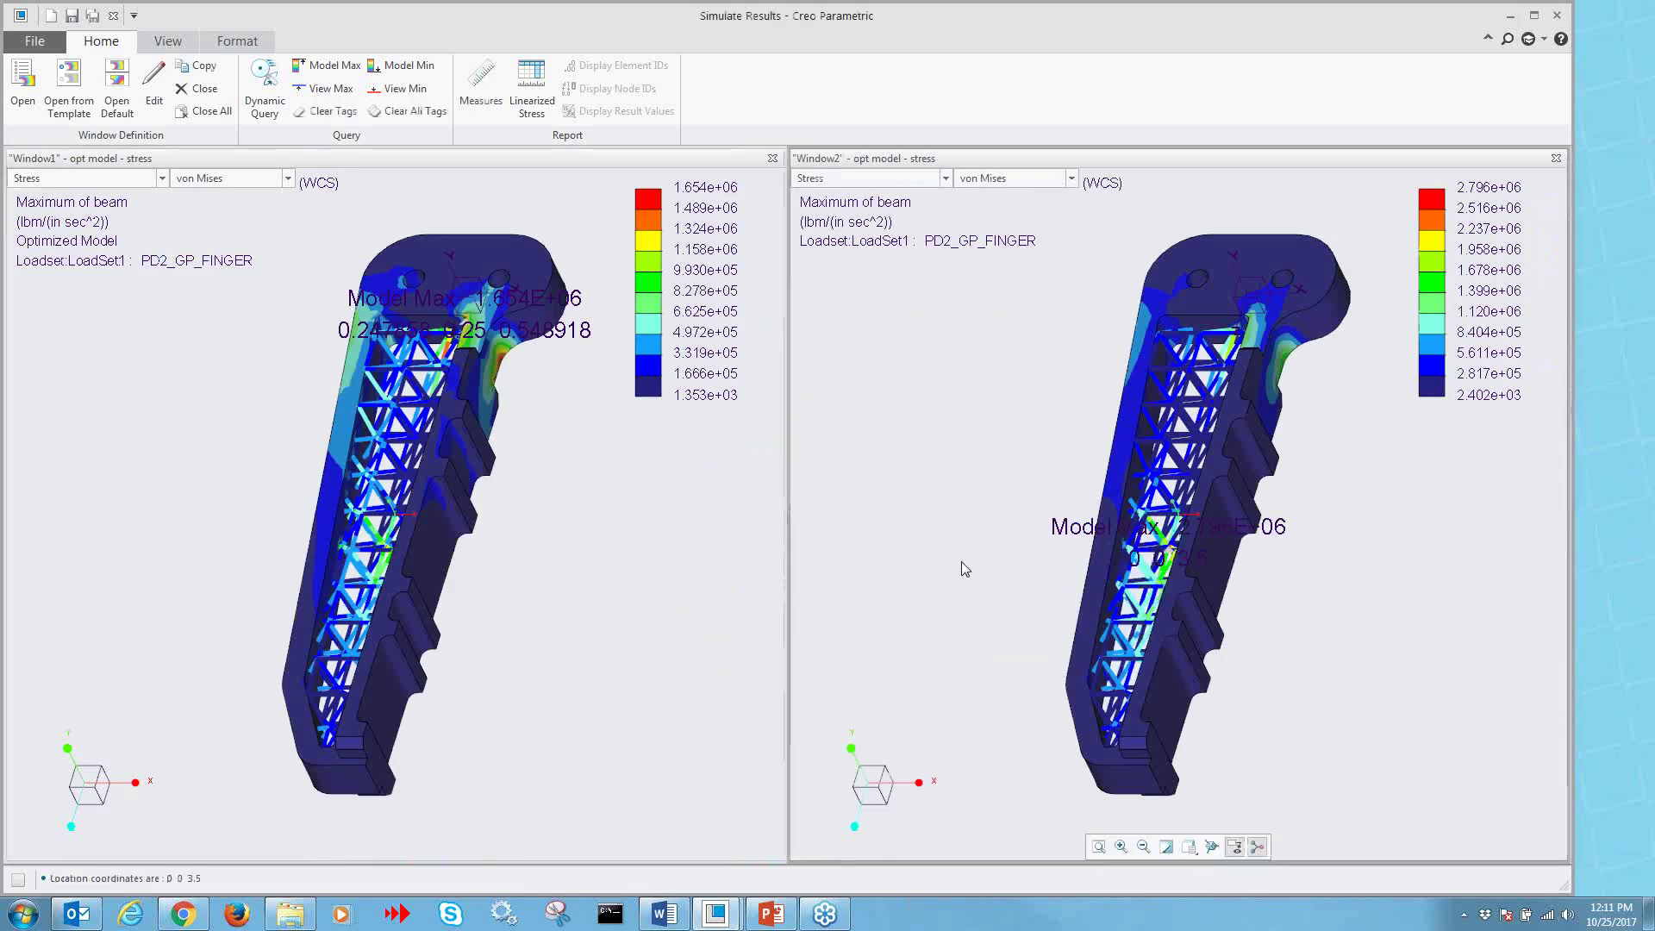
middle_click_drag(1306, 666, 1255, 528)
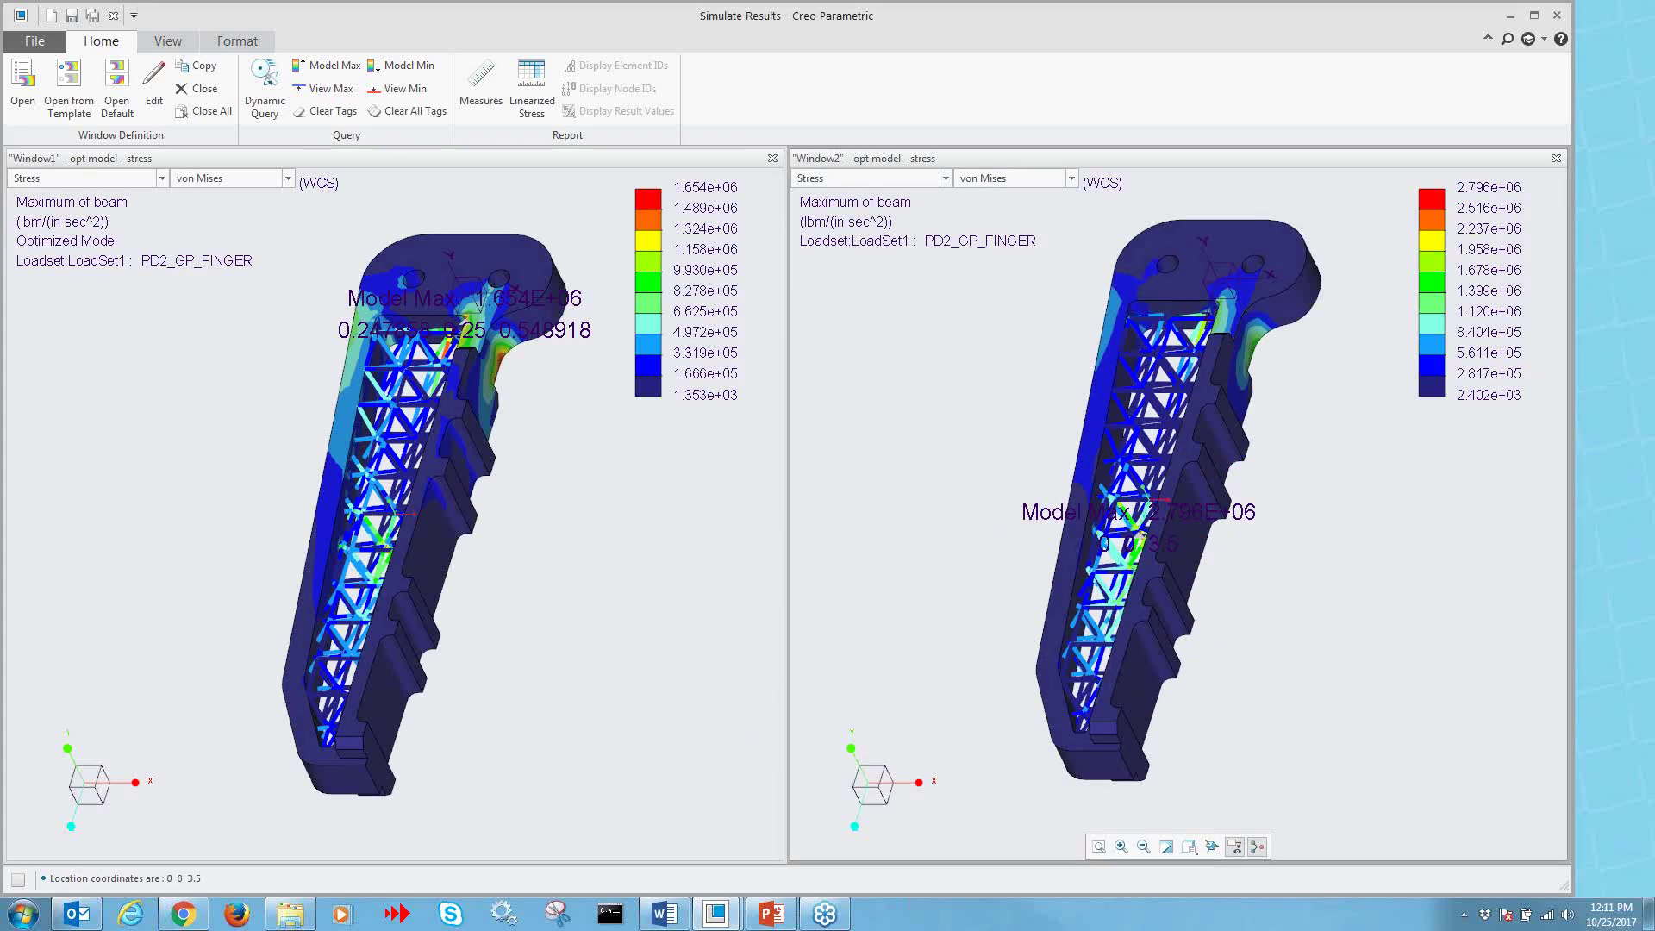
scroll(1178, 517, "down", 3)
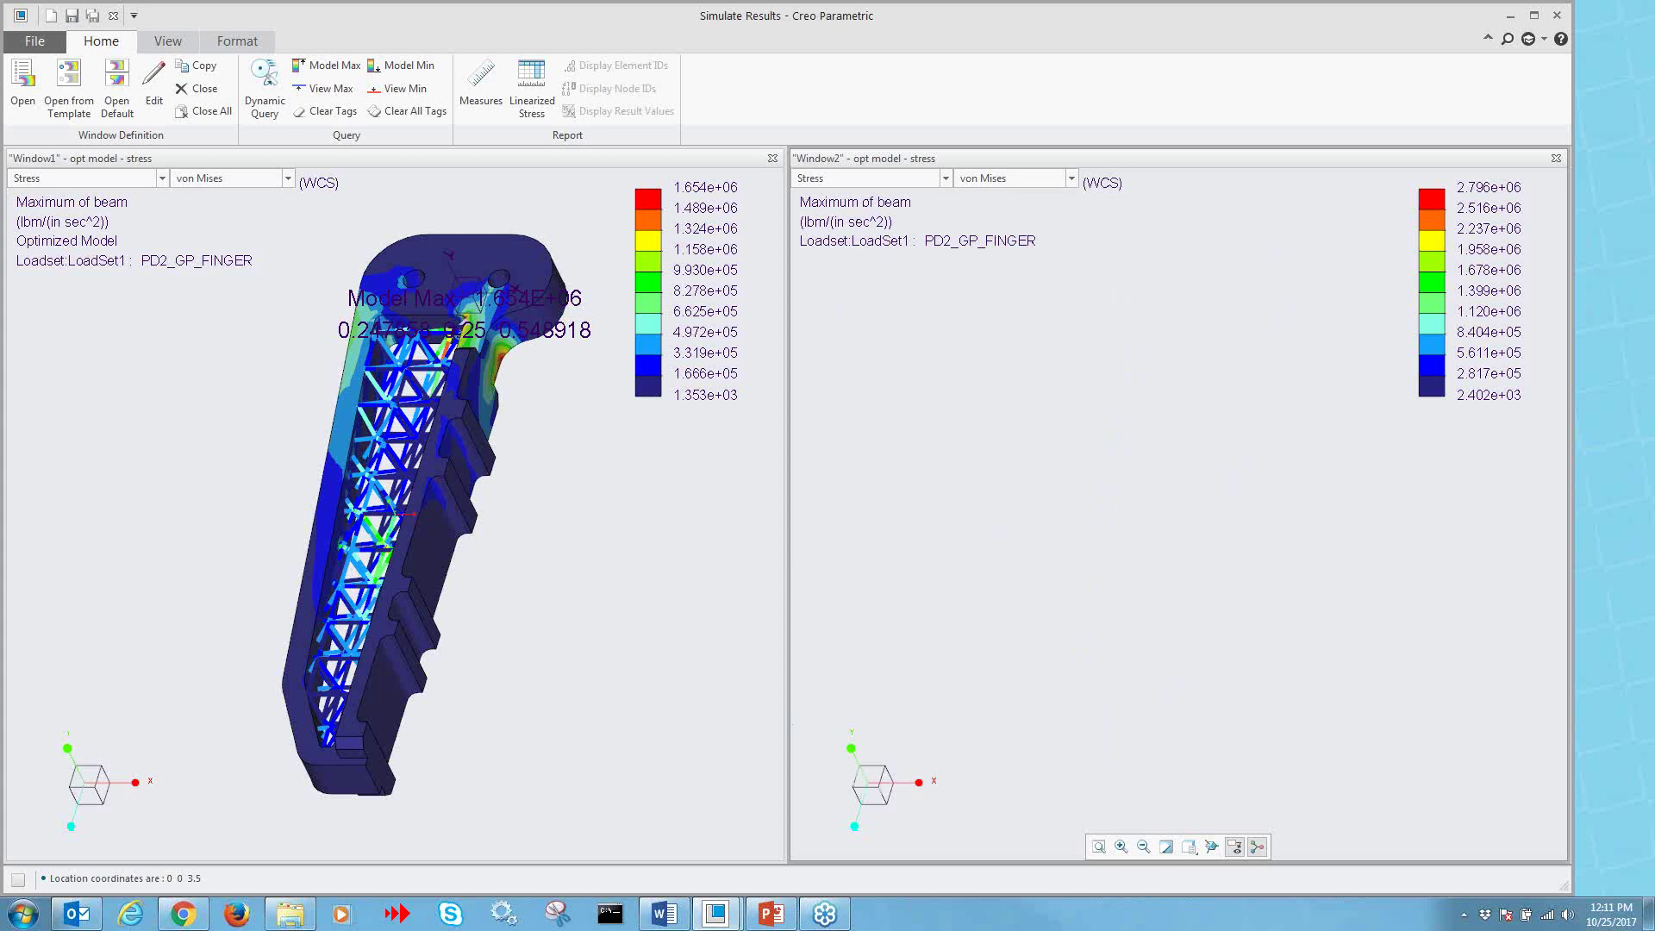
scroll(1178, 517, "up", 4)
scroll(1178, 517, "down", 1)
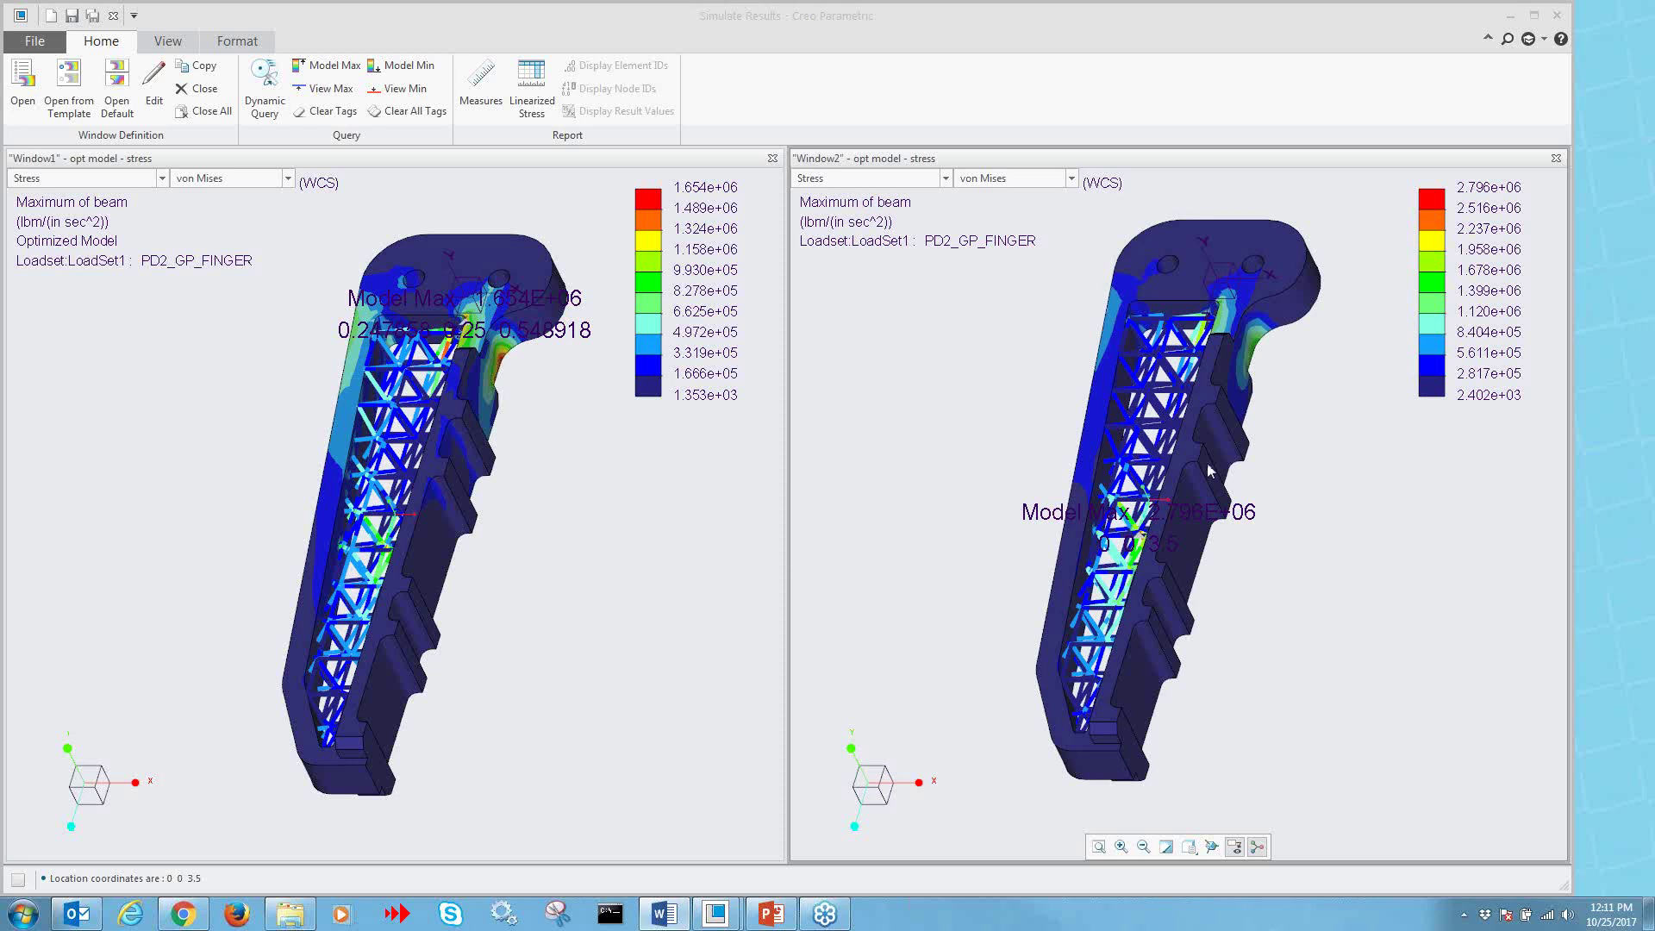
middle_click_drag(1209, 470, 1241, 508)
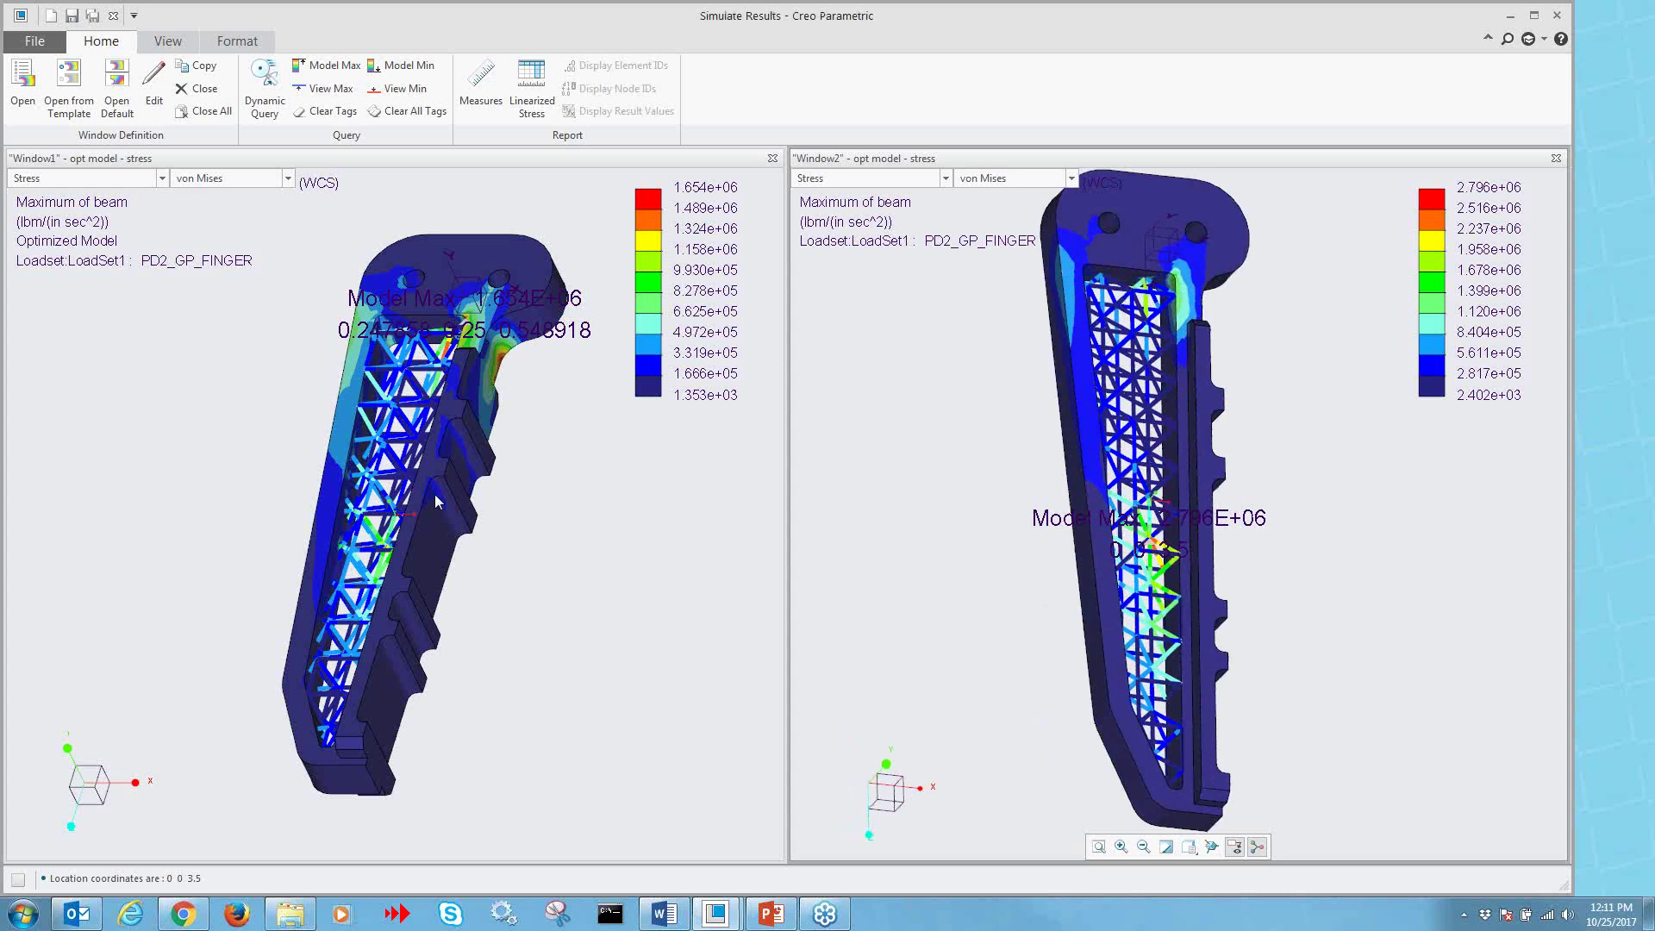
middle_click_drag(437, 501, 570, 478)
middle_click_drag(1030, 409, 1006, 376)
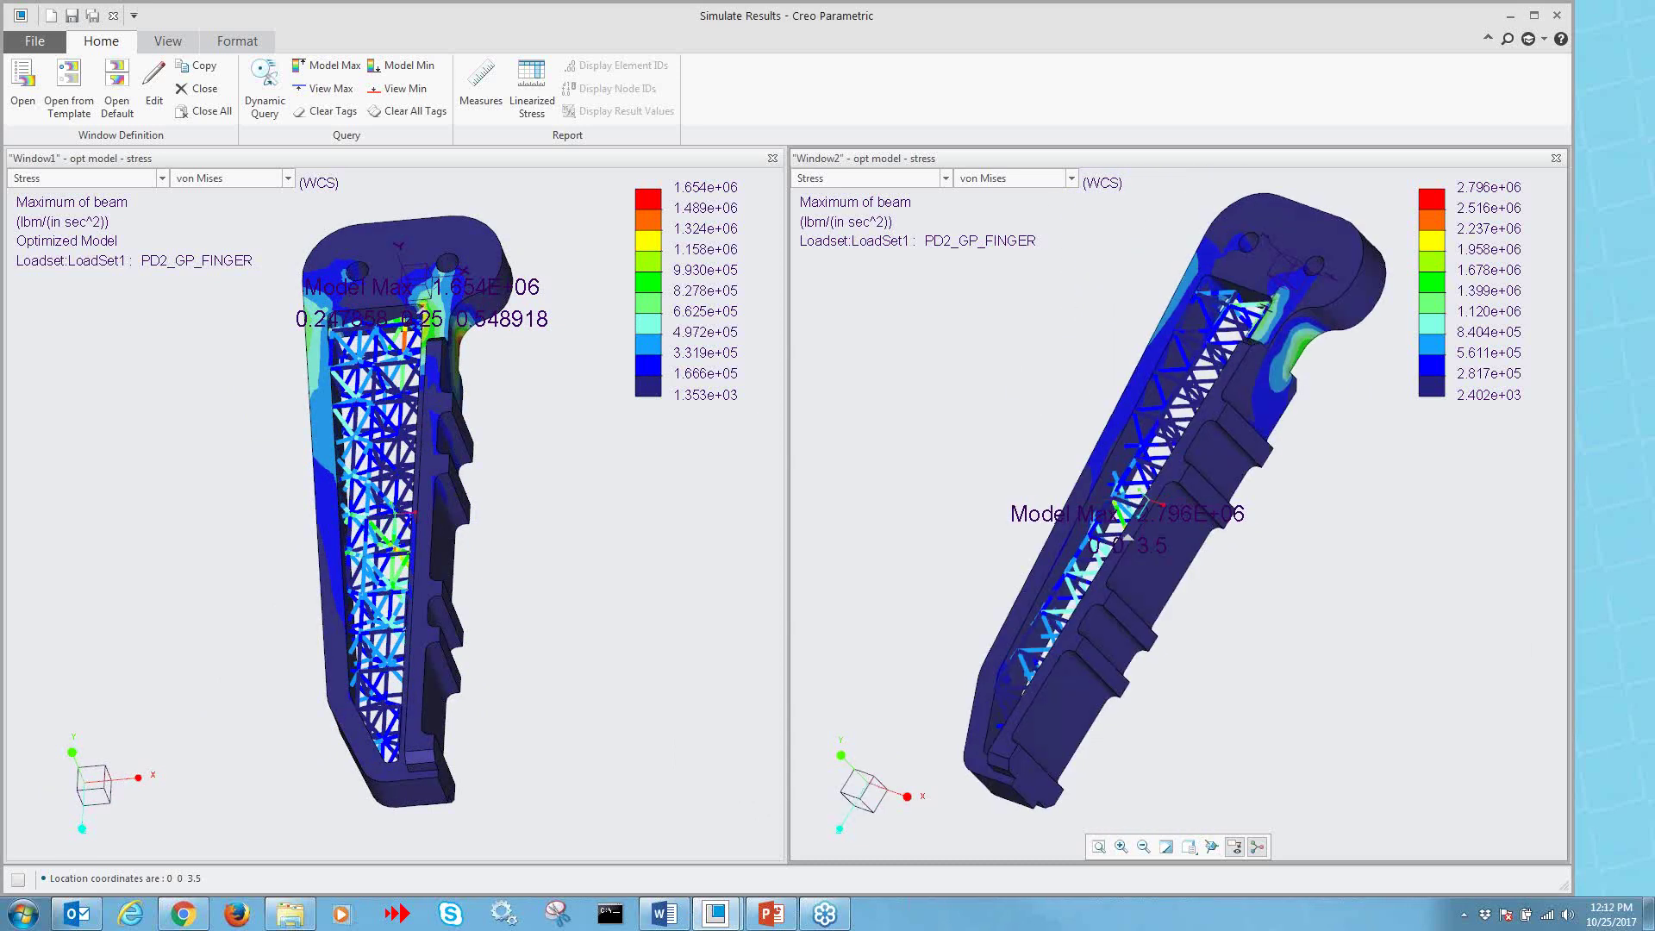
key("alt+Tab")
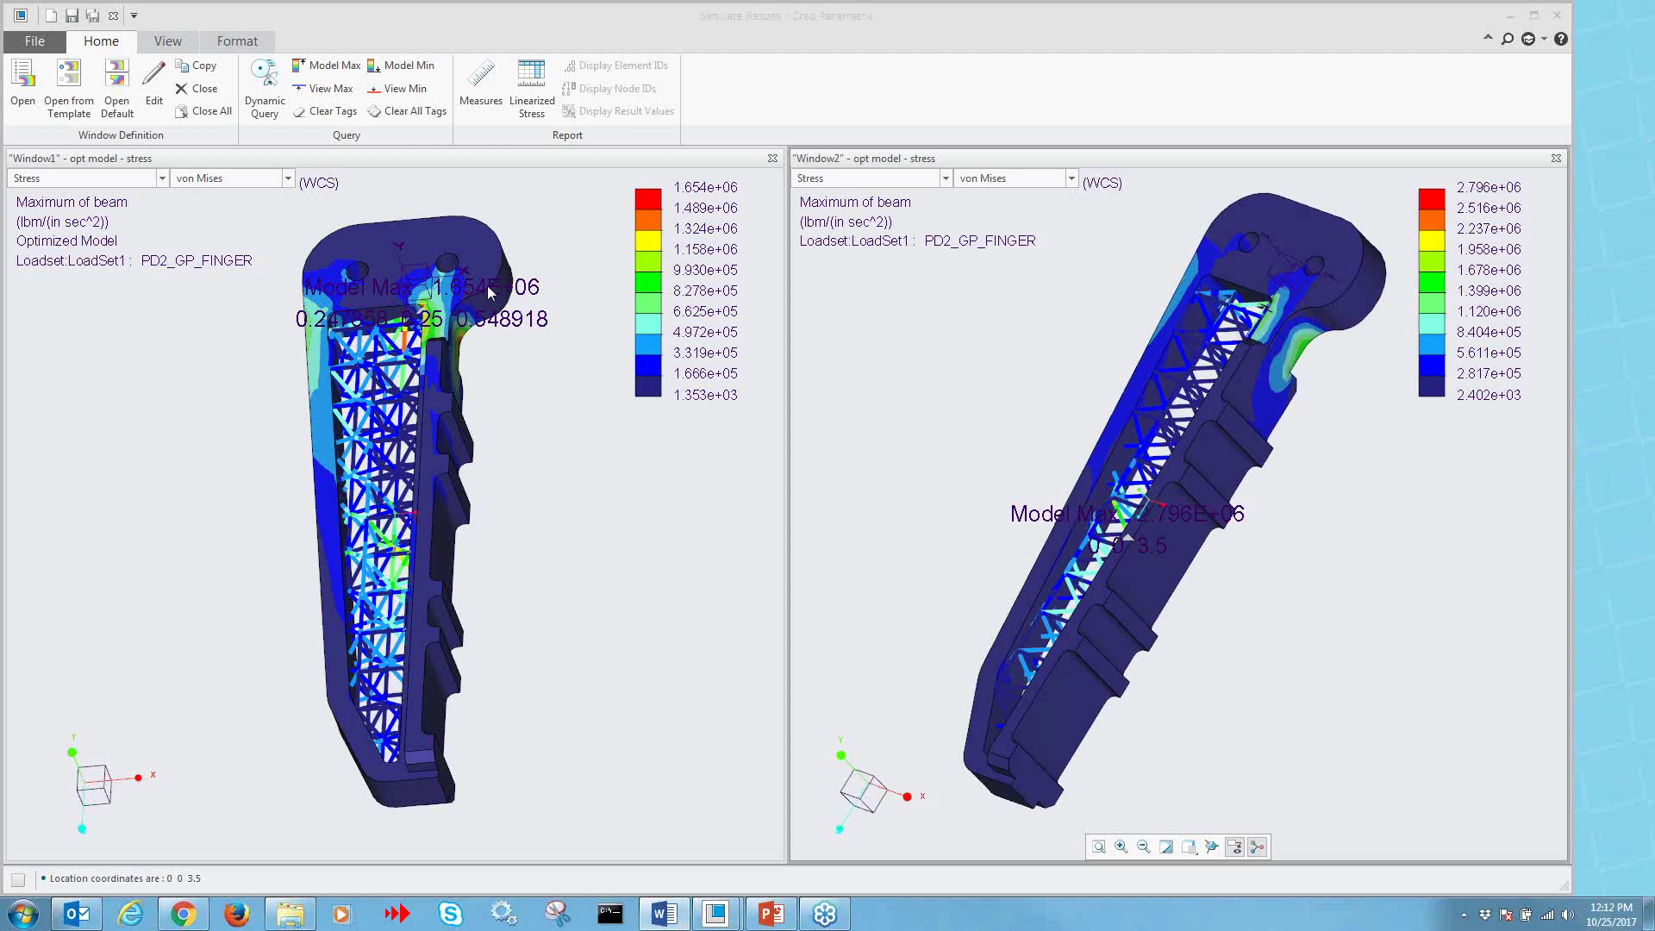
- Retitle the opt_analysis result window "opt model - disp", show it again, and tag its model maximum
left_click(562, 538)
double_click(560, 532)
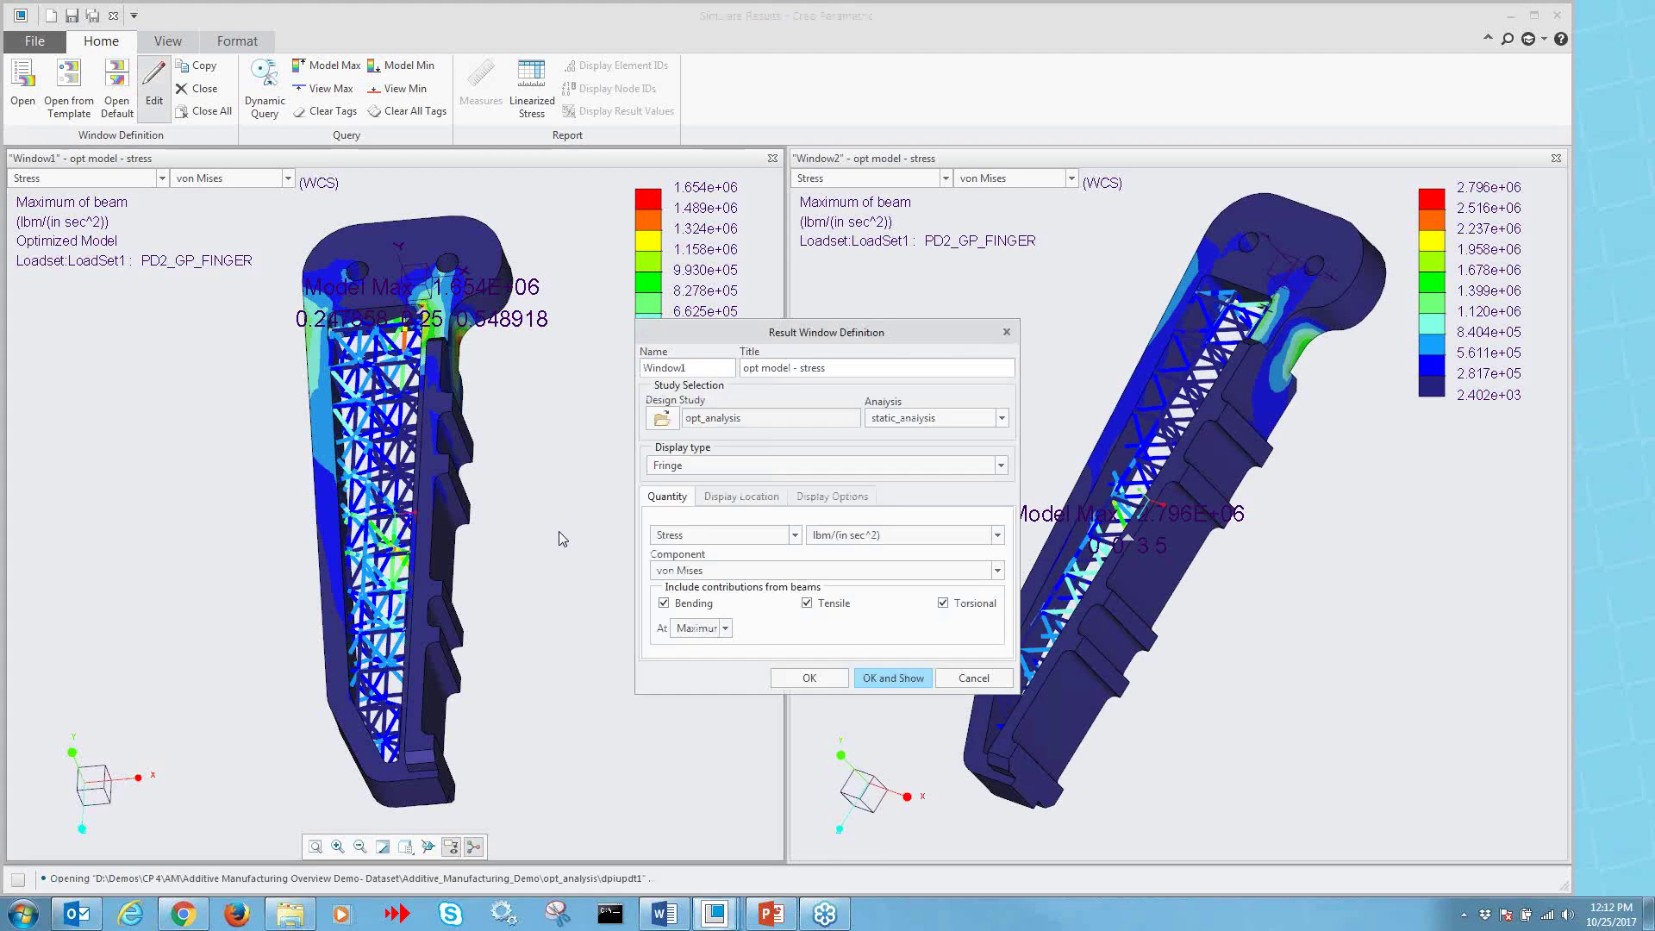
double_click(811, 369)
type("disp")
left_click(893, 678)
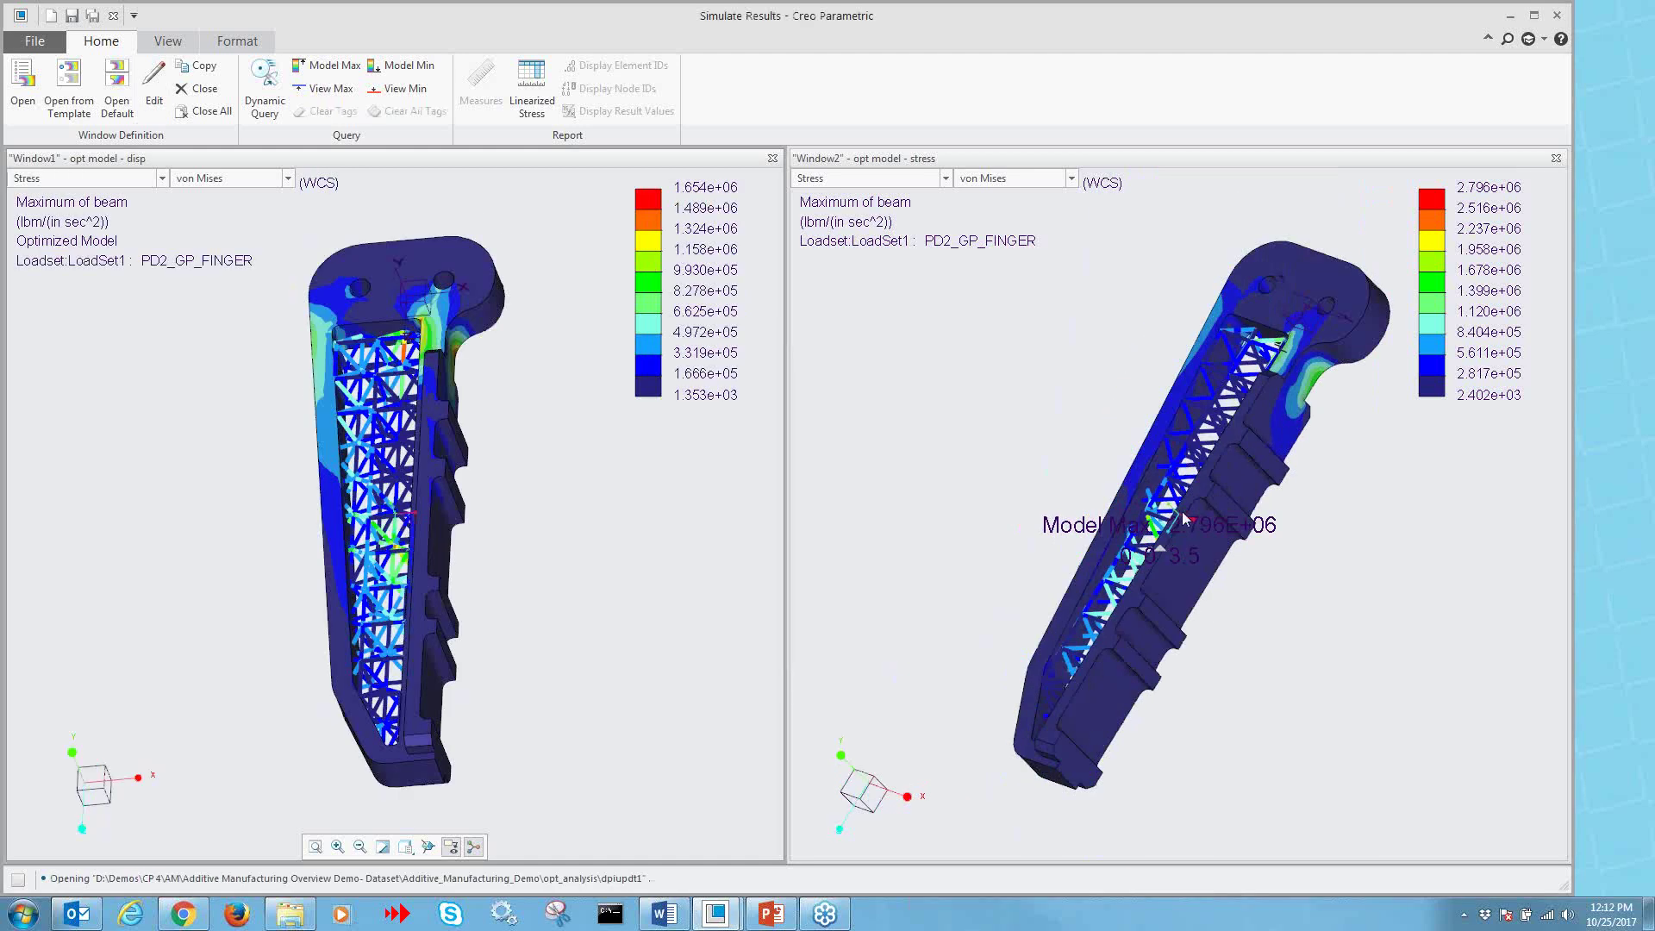
right_click(538, 598)
left_click(599, 627)
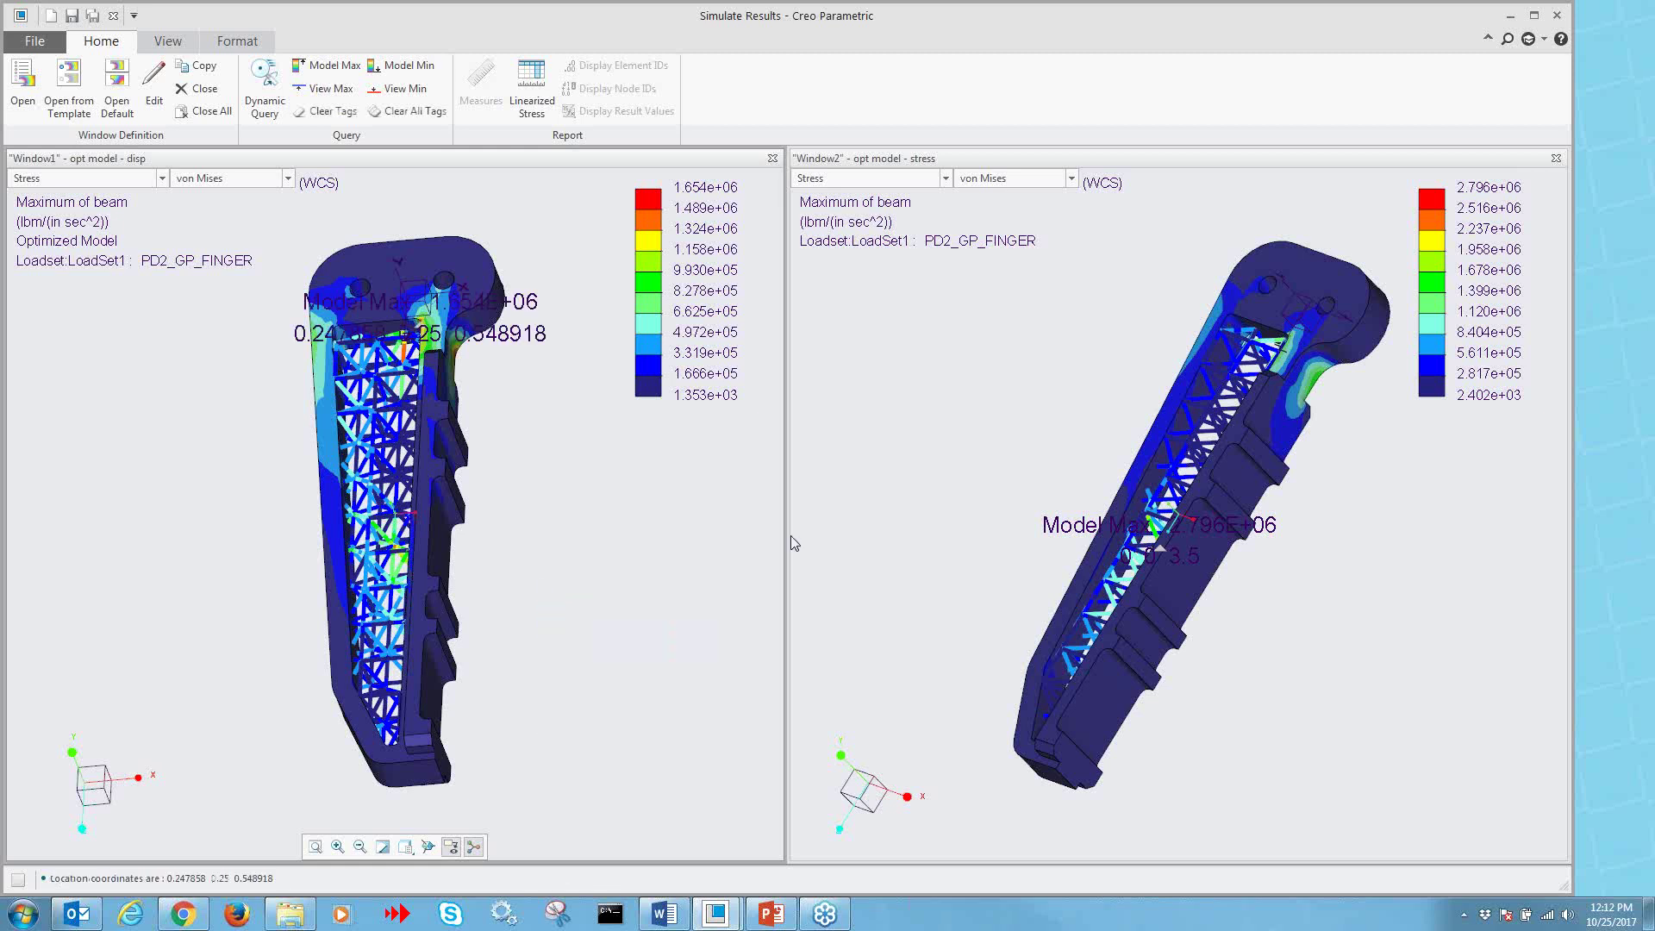
- Retitle the static_analysis result window "opt model - disp", show it with its model maximum tagged, and compare both plots
double_click(950, 428)
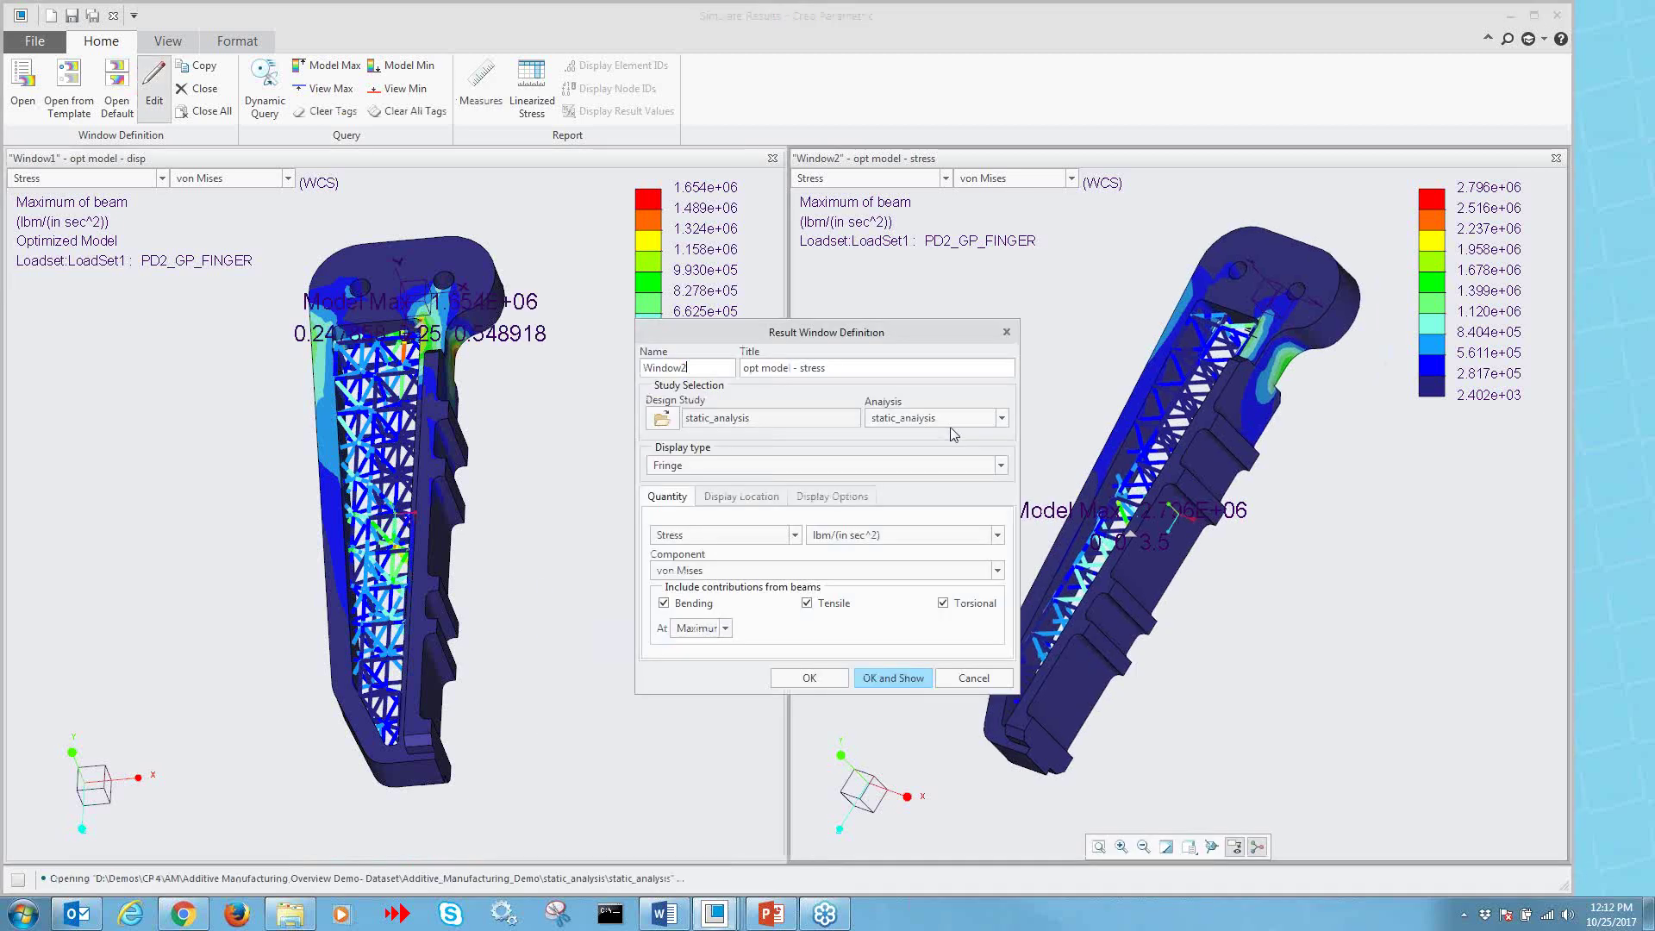
double_click(807, 369)
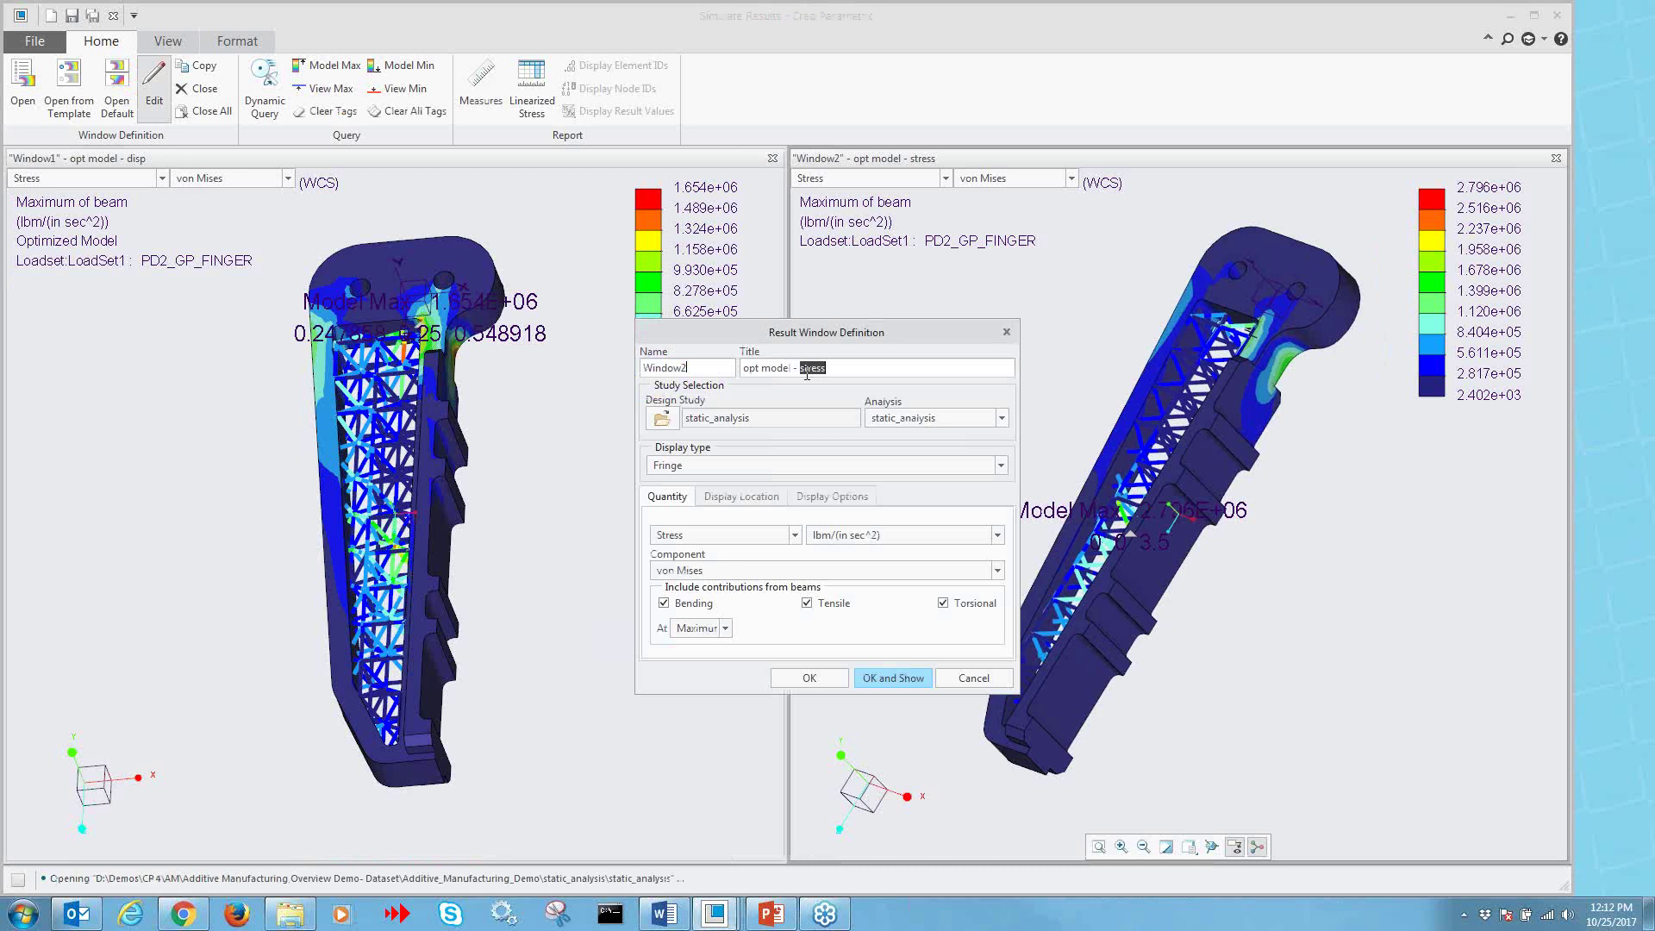
type("disp")
left_click(875, 679)
mouse_move(1222, 599)
middle_mouse_down()
mouse_move(1383, 543)
mouse_move(1431, 589)
mouse_move(1379, 565)
mouse_move(1253, 587)
mouse_move(1286, 618)
mouse_move(1264, 609)
middle_mouse_up()
right_click(1356, 543)
left_click(1422, 566)
middle_click_drag(463, 359, 561, 359)
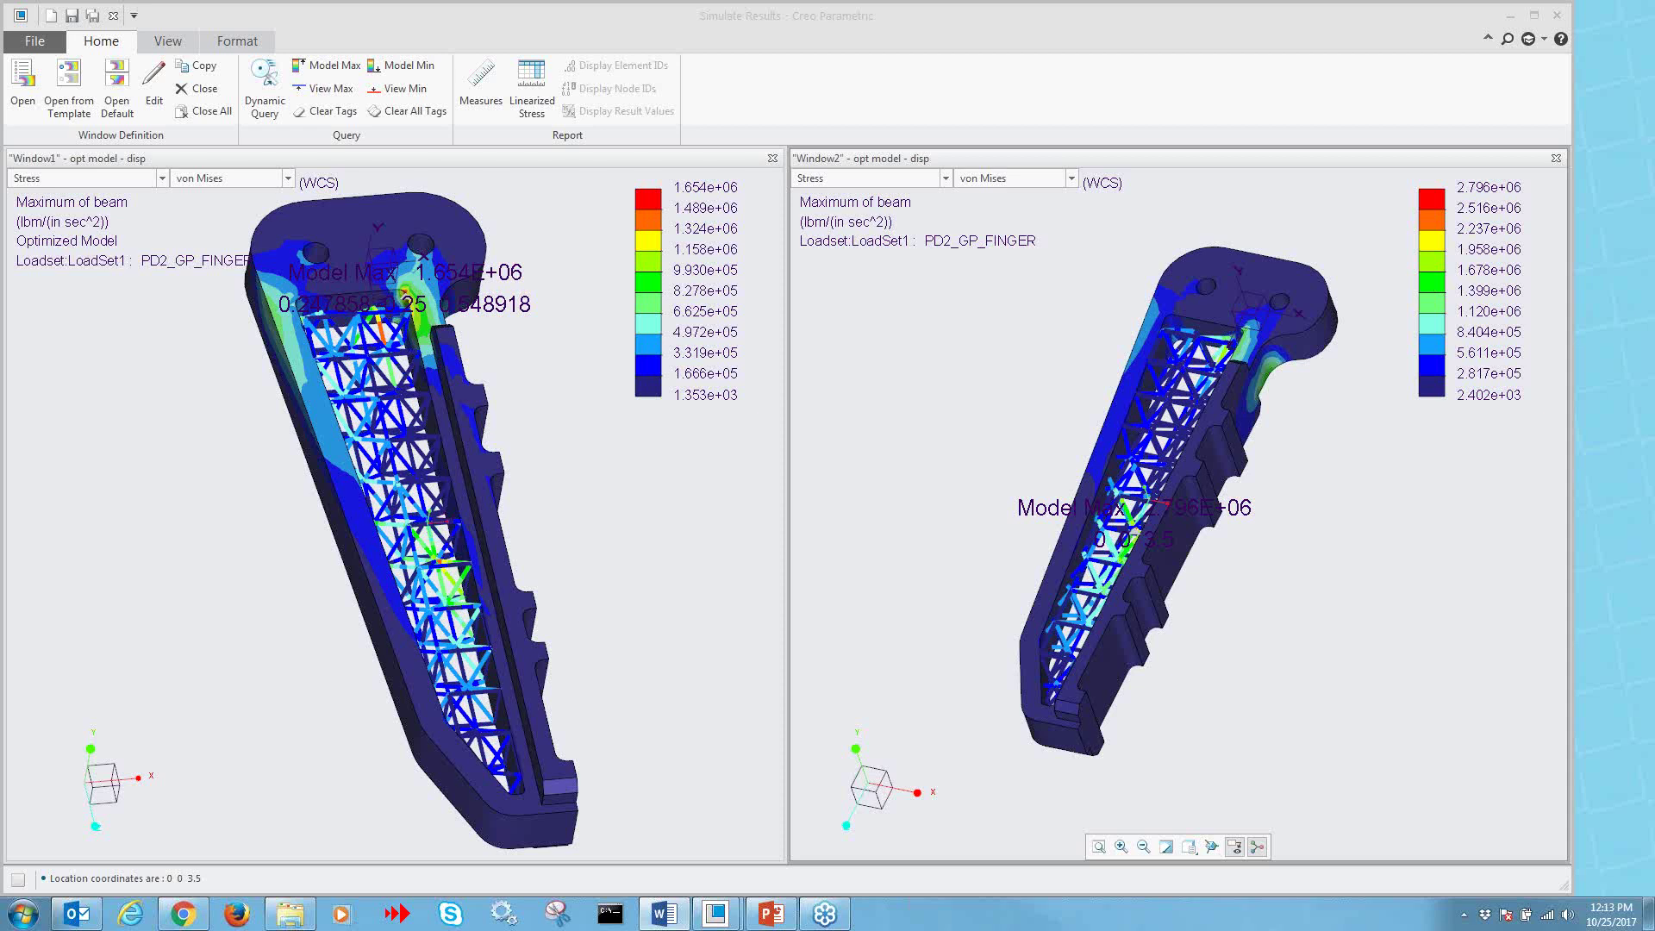
left_click(989, 449)
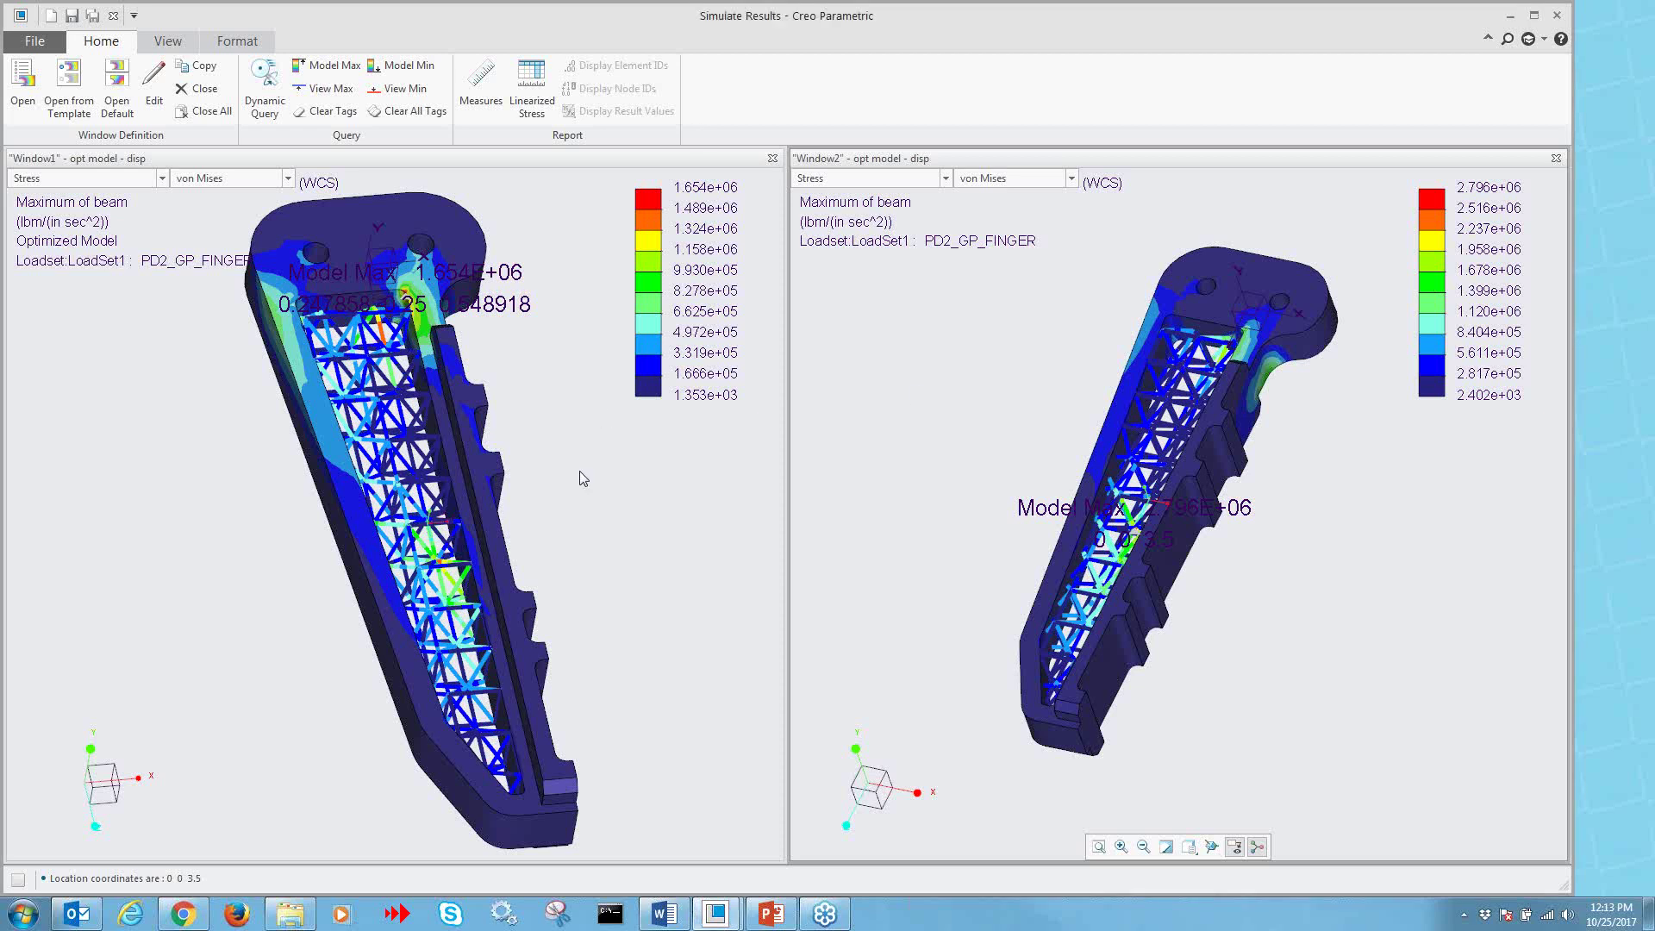
- Exit the simulation results without saving the result windows and close the list of analyses and design studies
left_click(113, 16)
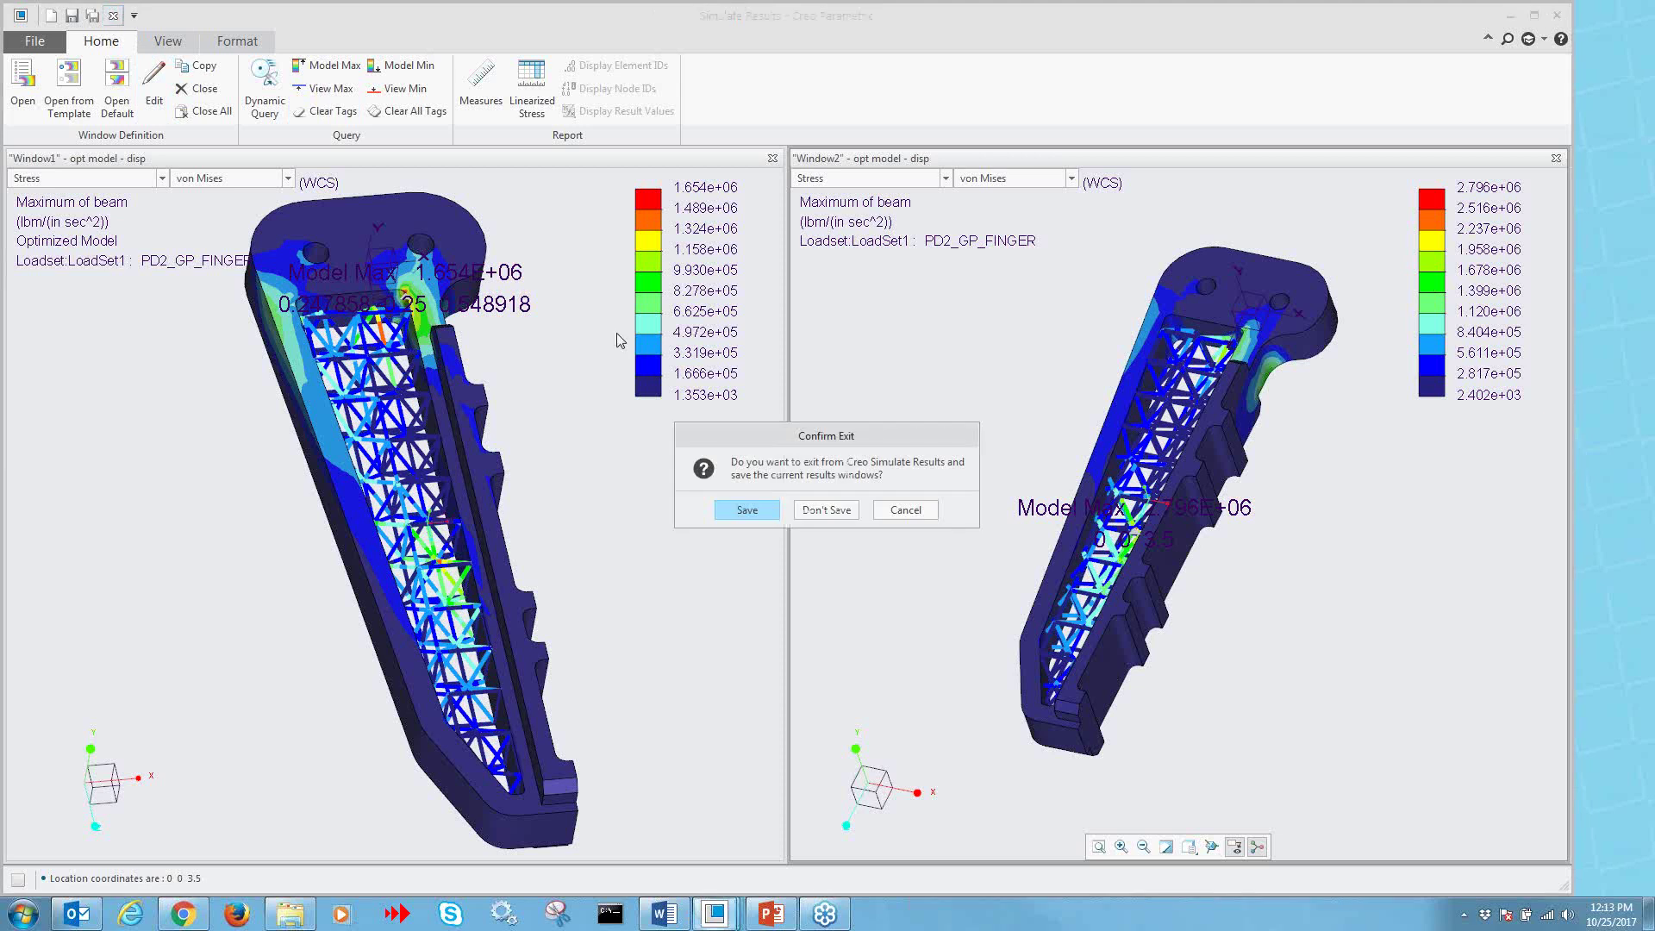
left_click(826, 509)
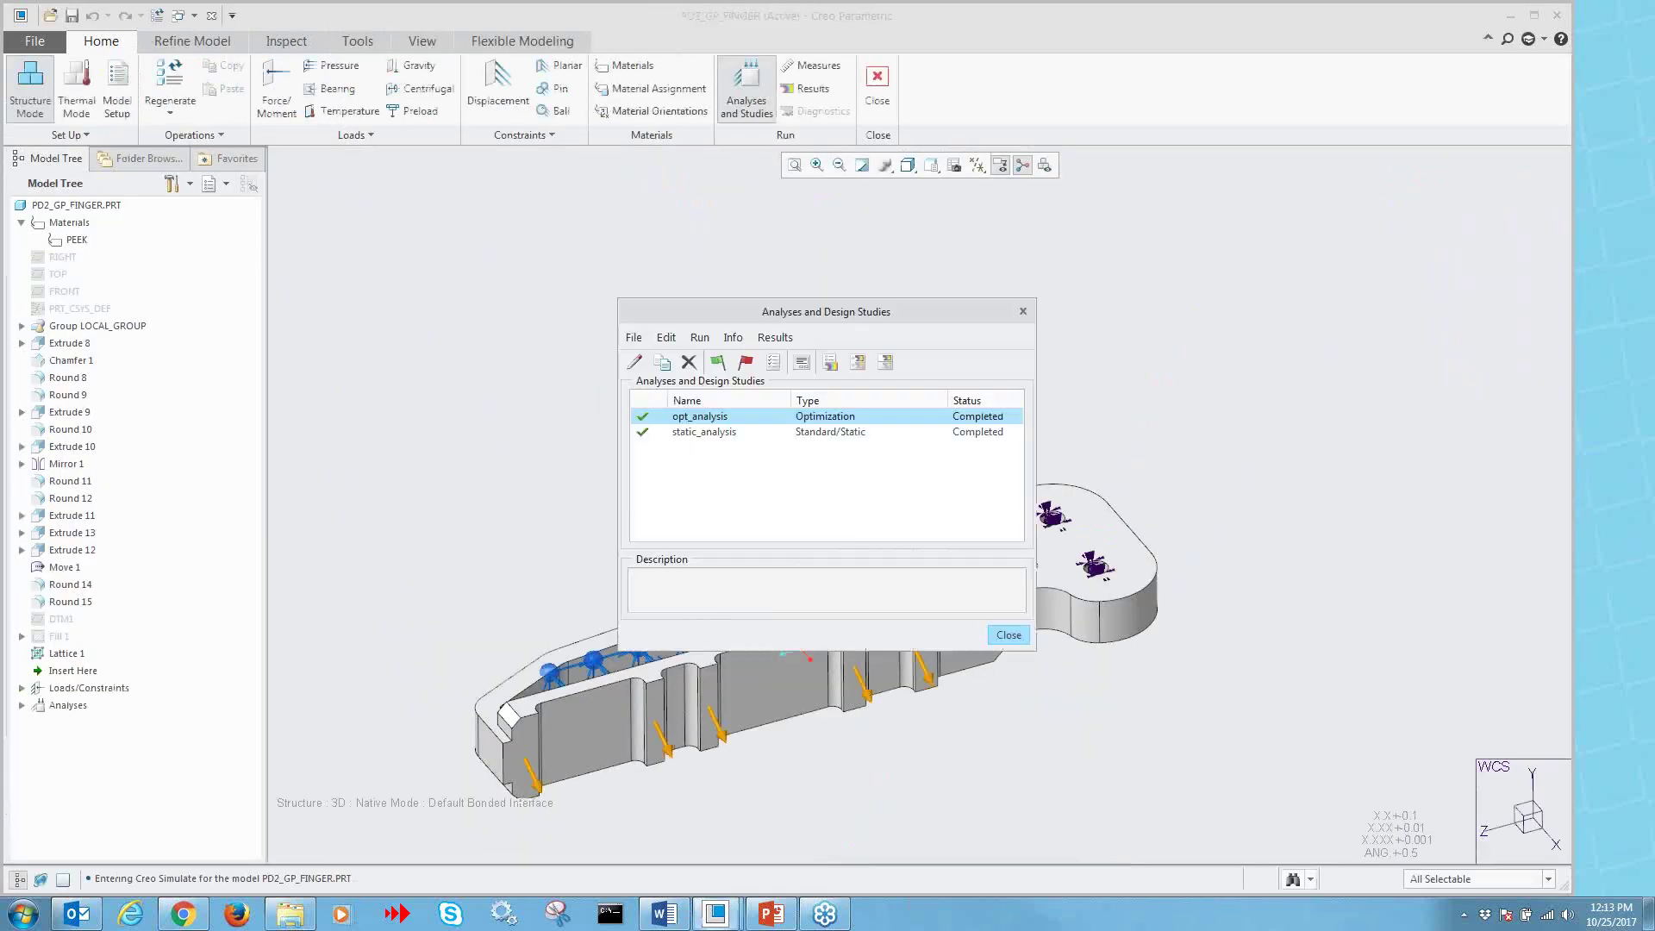
left_click(1008, 635)
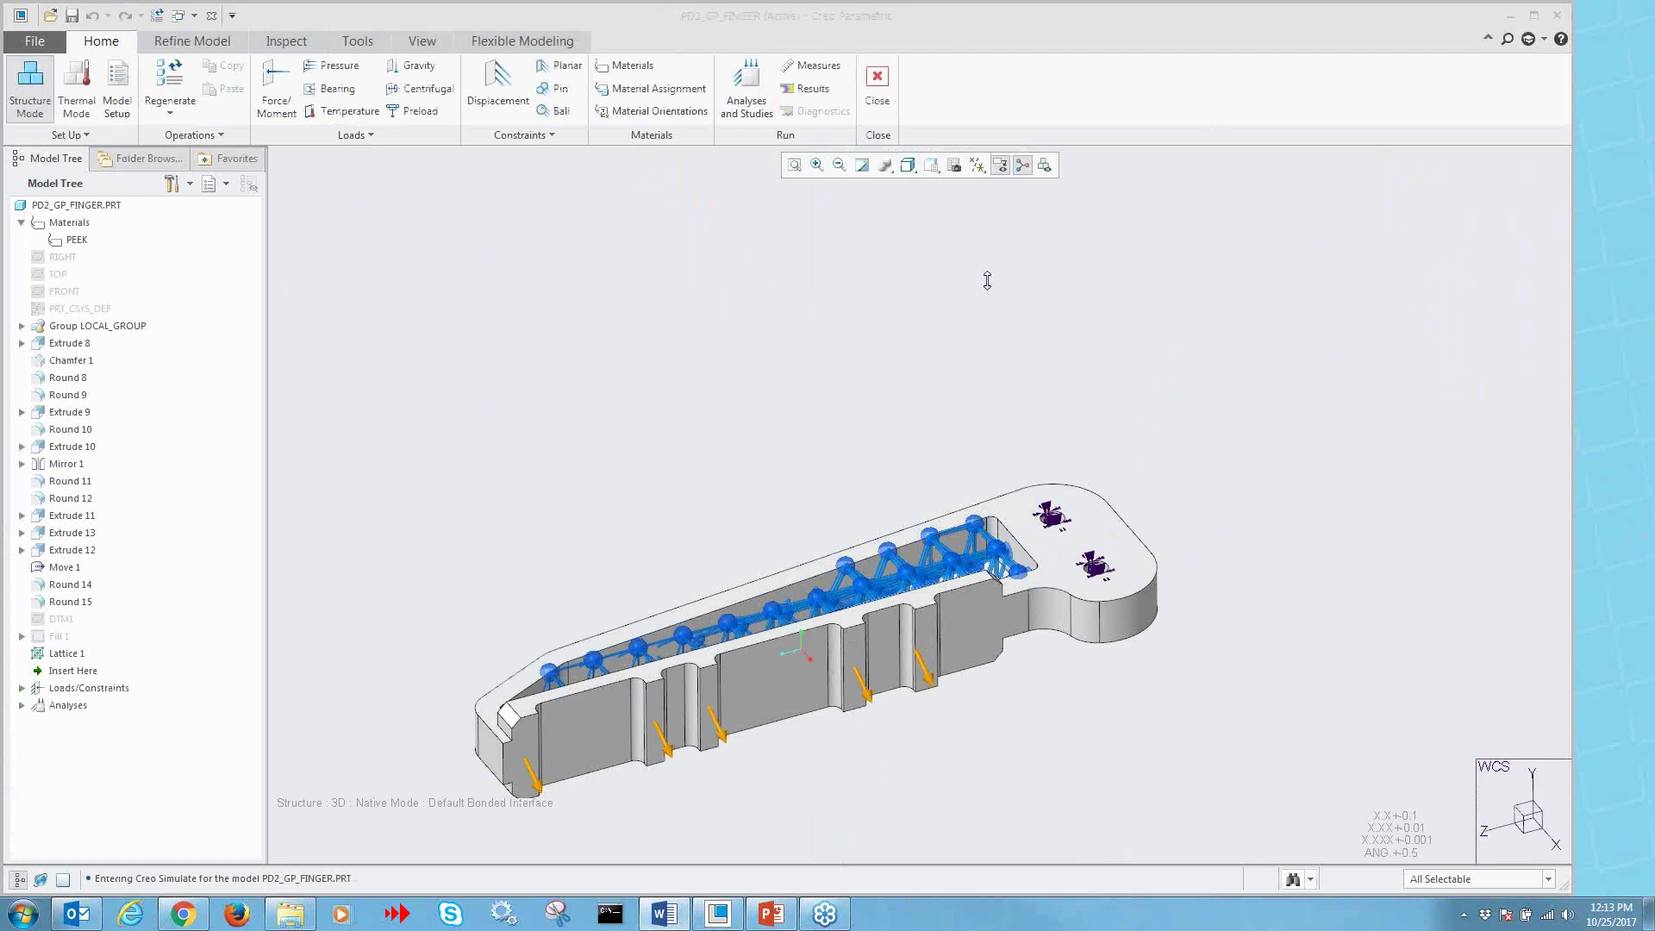
- Reorient the finger model to look into the pocket at the lattice
left_click(932, 165)
left_click(961, 215)
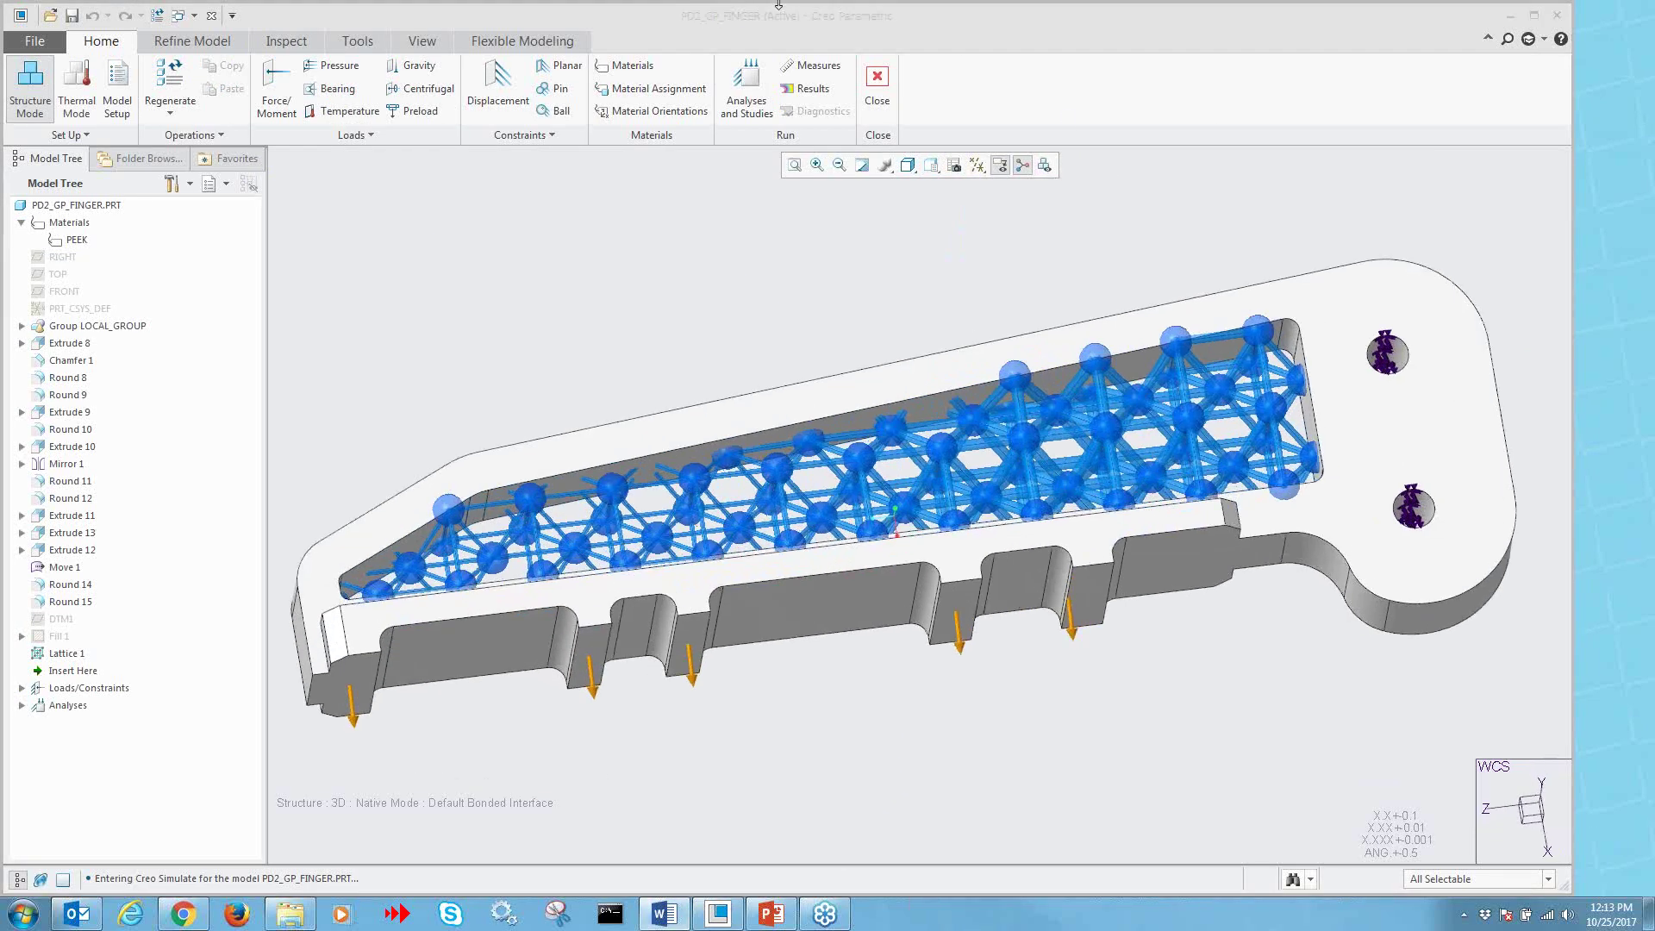
- Leave the simulation environment and redefine Lattice 1 to use full solid beam geometry instead of the simplified representation
left_click(878, 100)
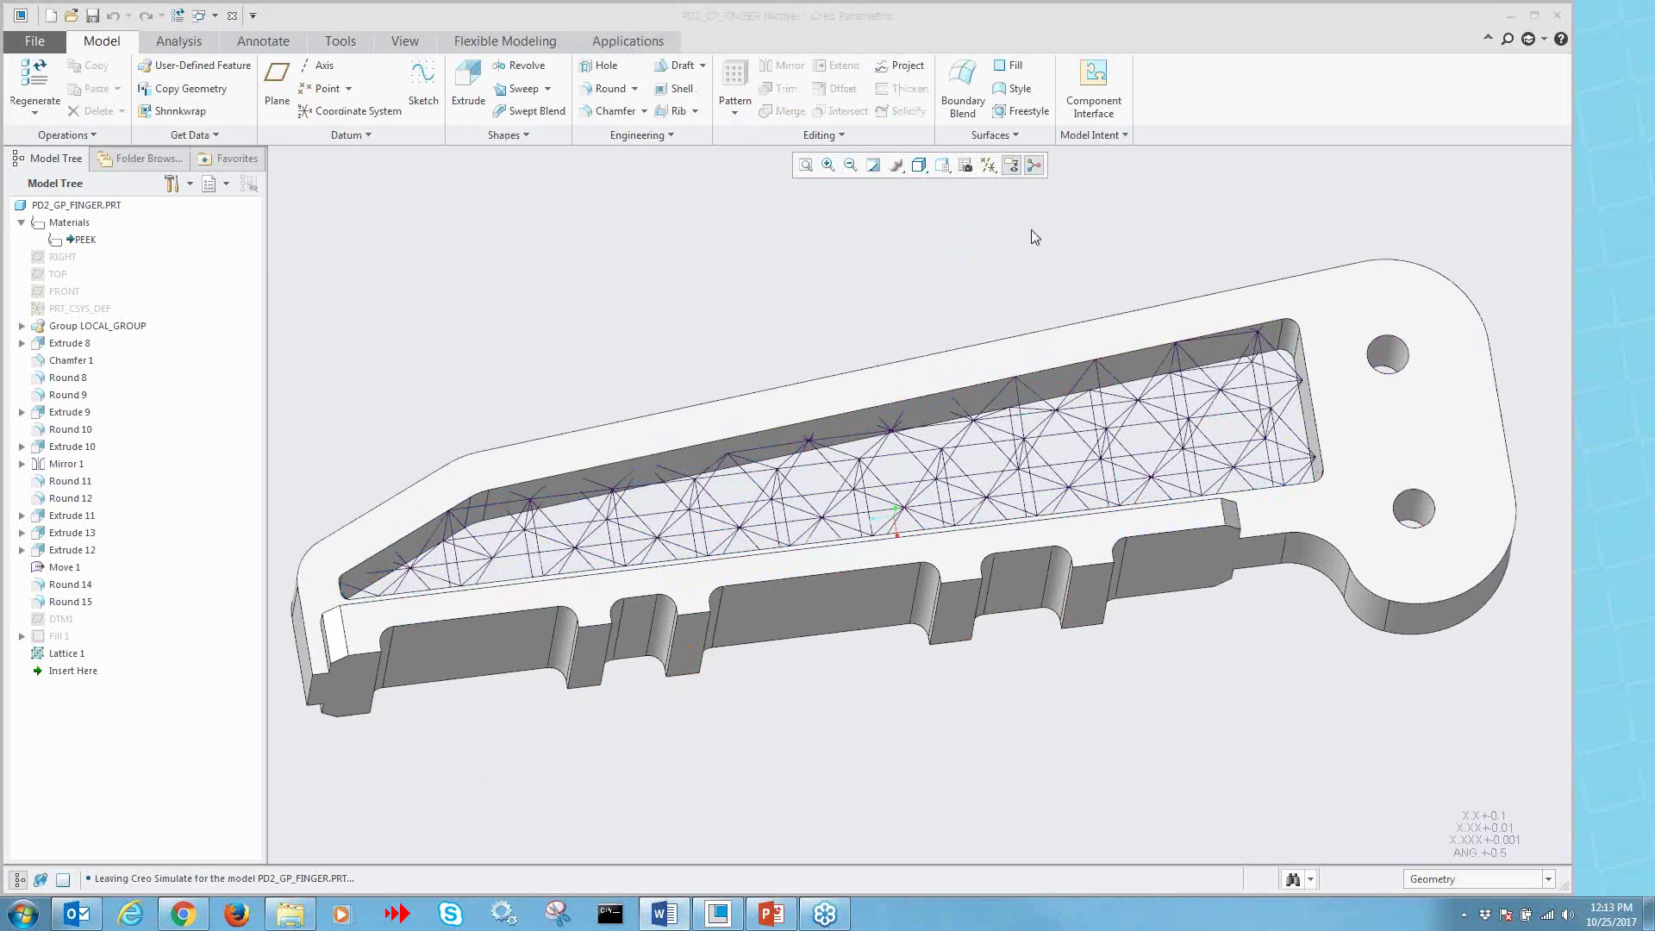
middle_click_drag(1176, 705, 1228, 695)
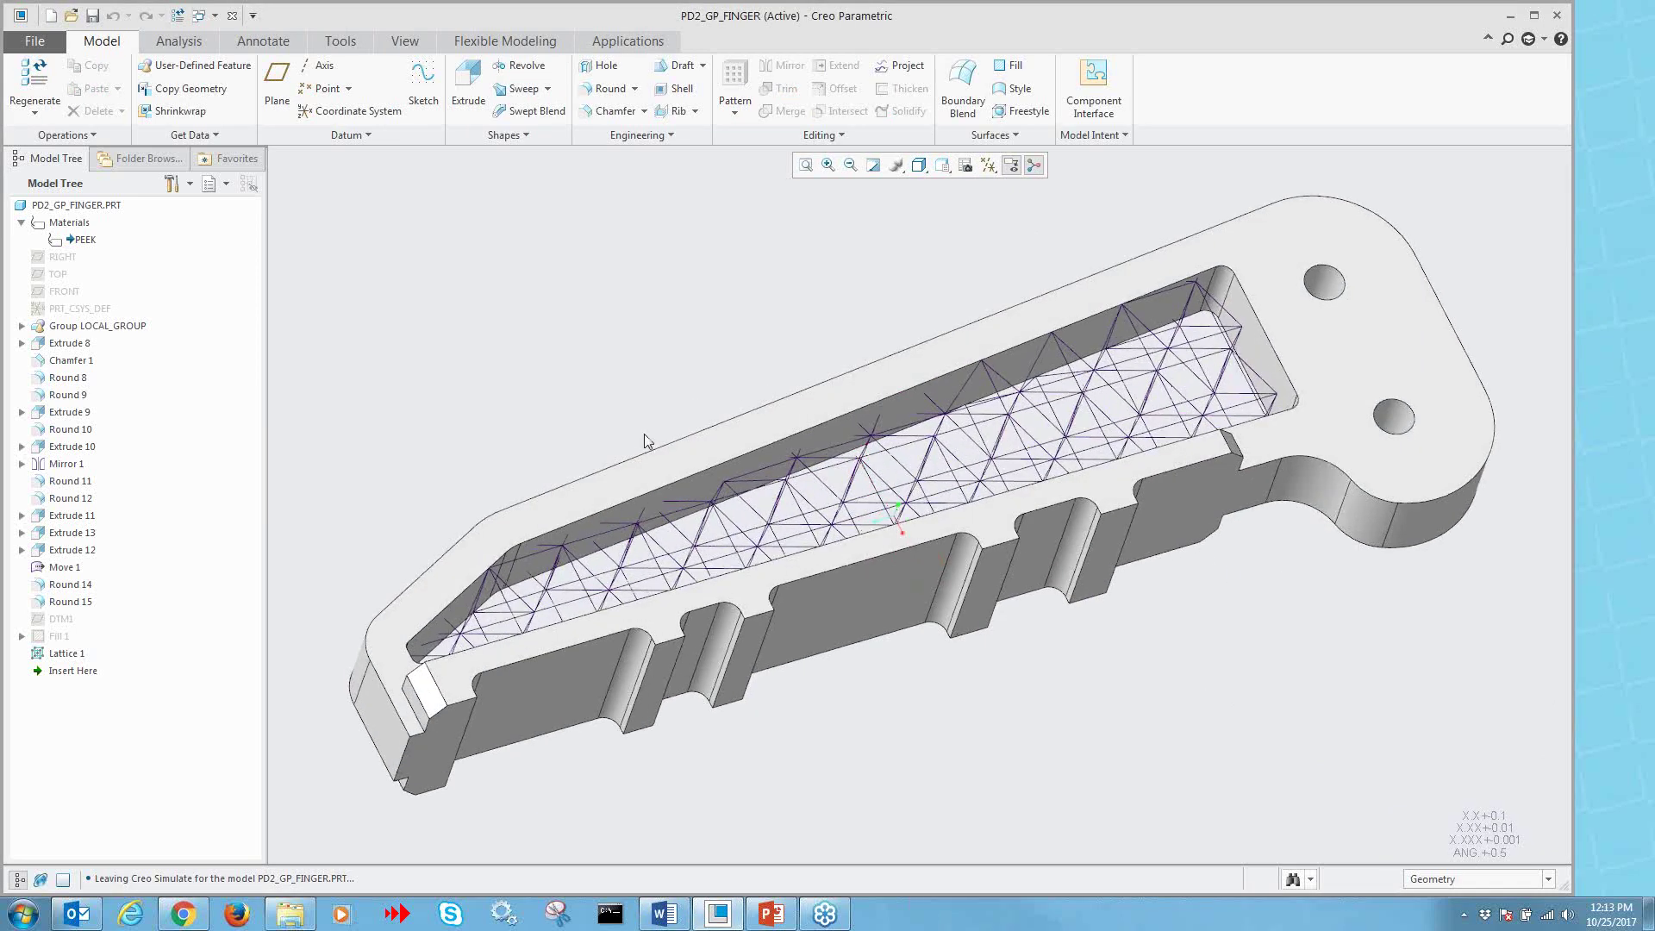
left_click(70, 660)
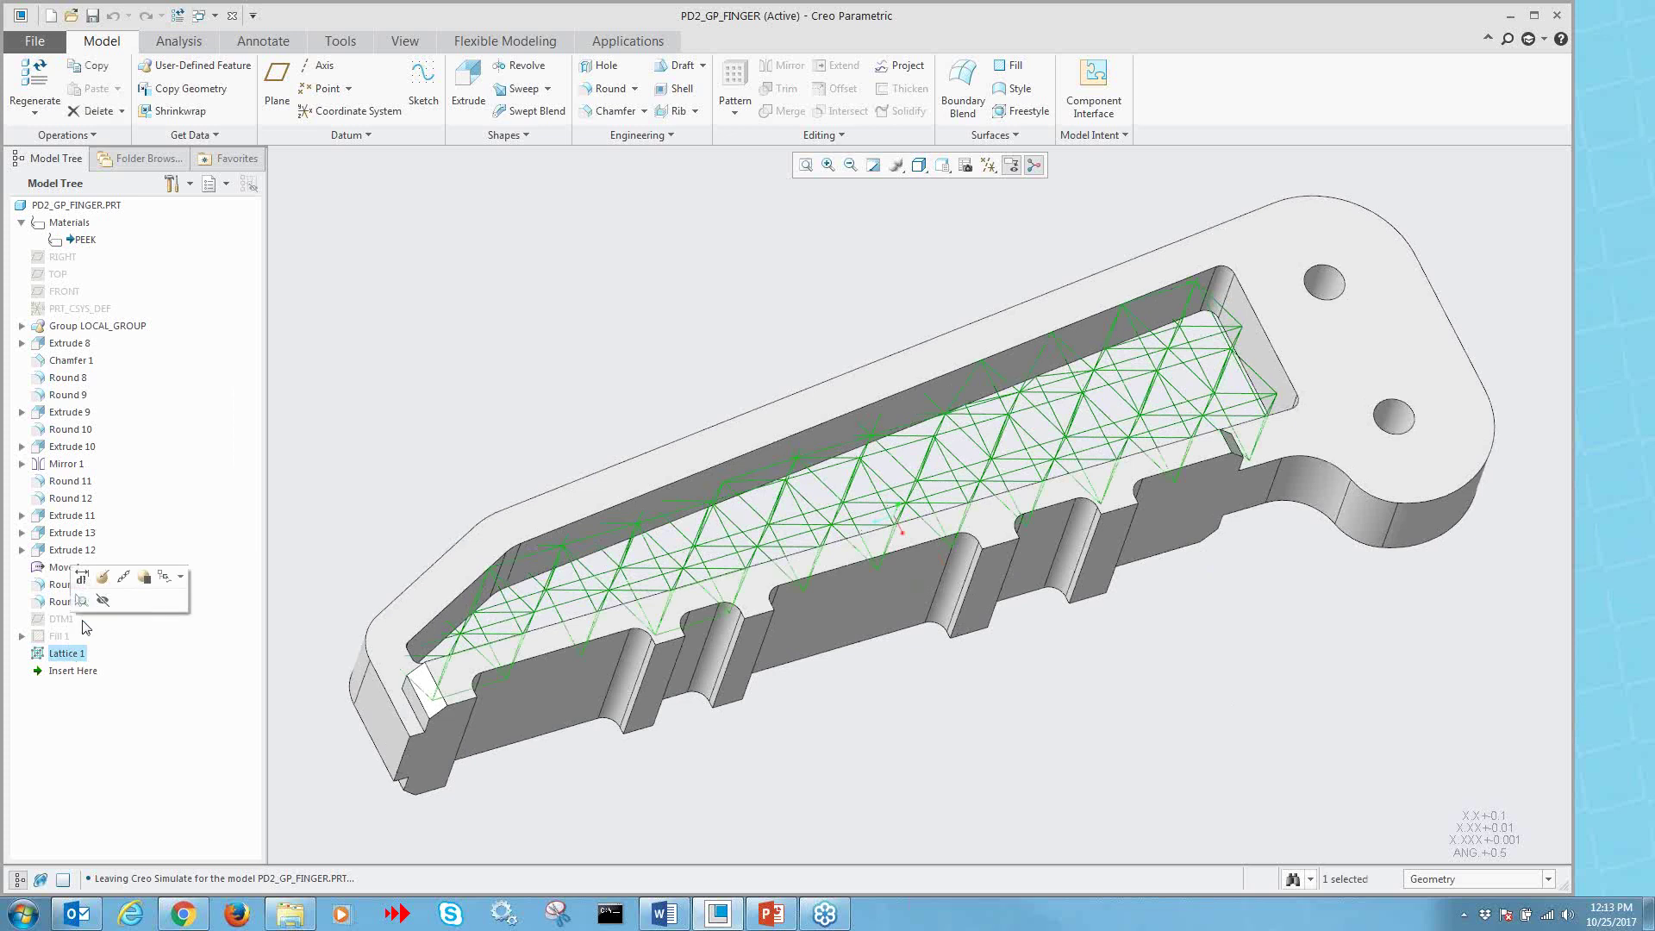
left_click(101, 578)
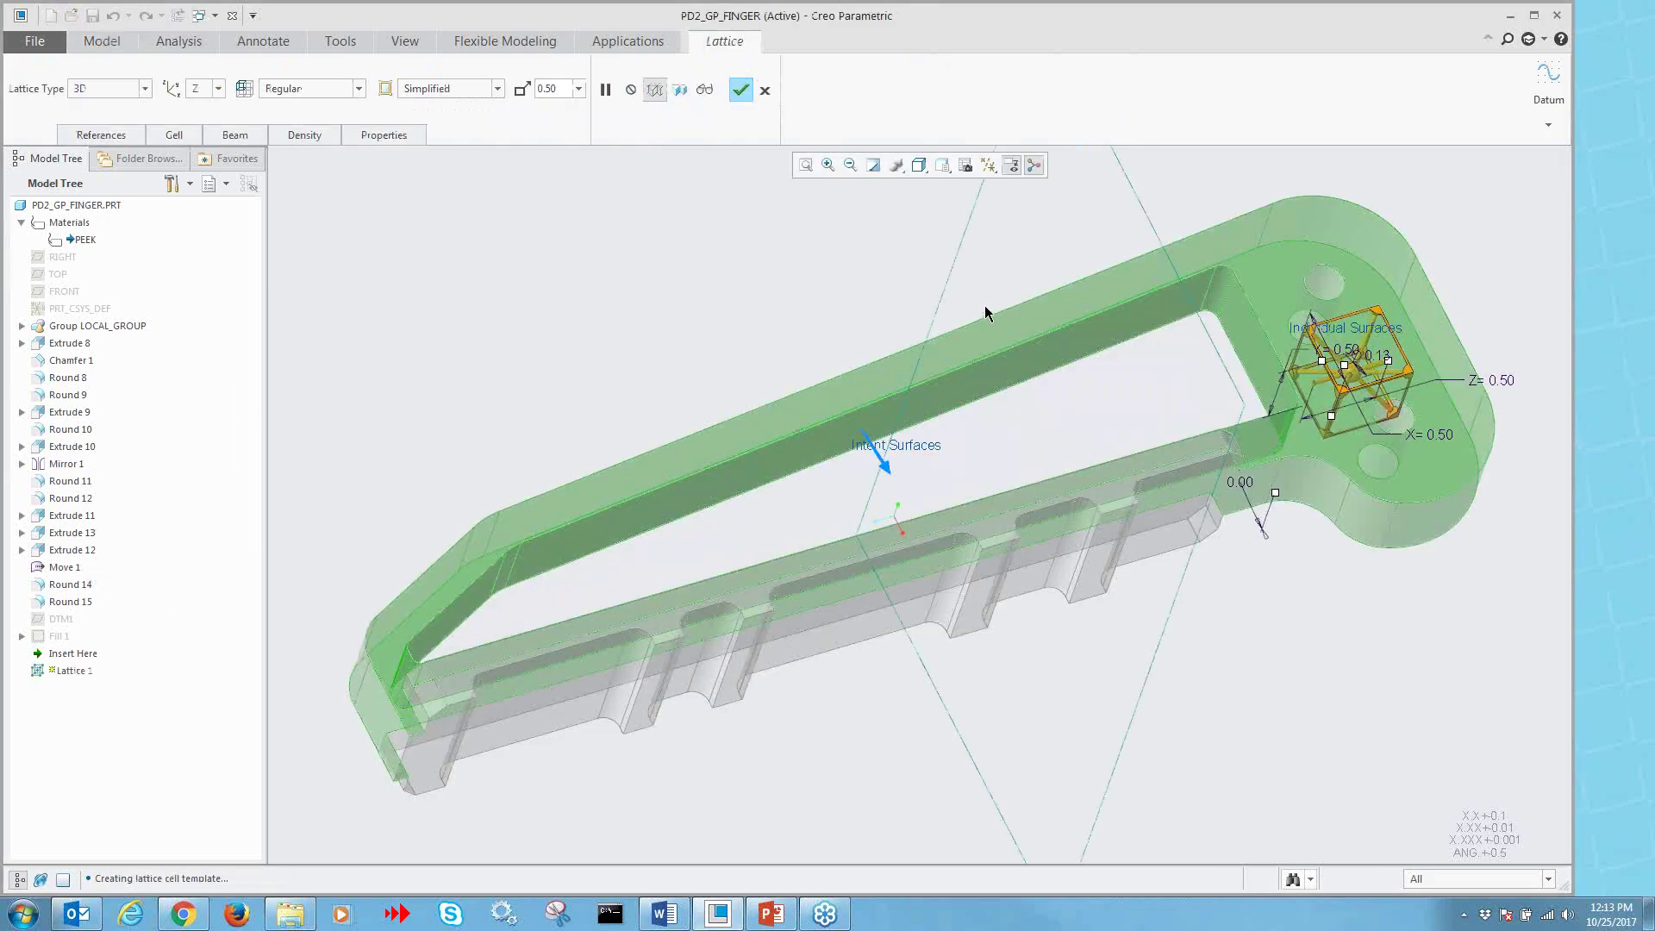
left_click(450, 91)
left_click(466, 108)
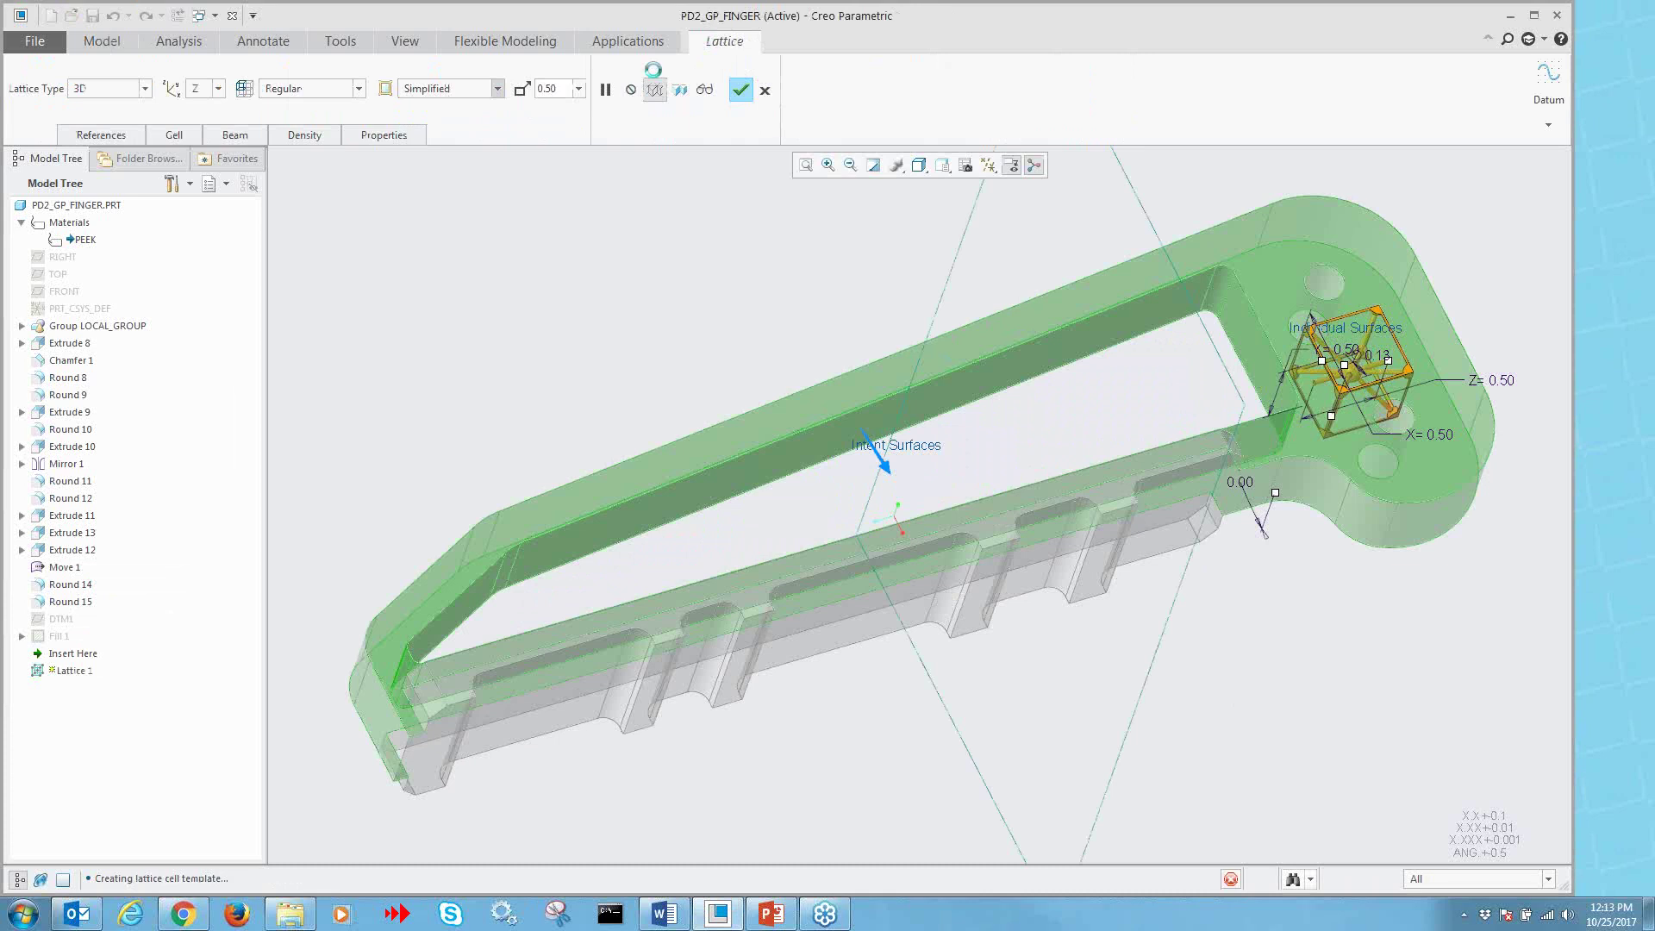
left_click(738, 90)
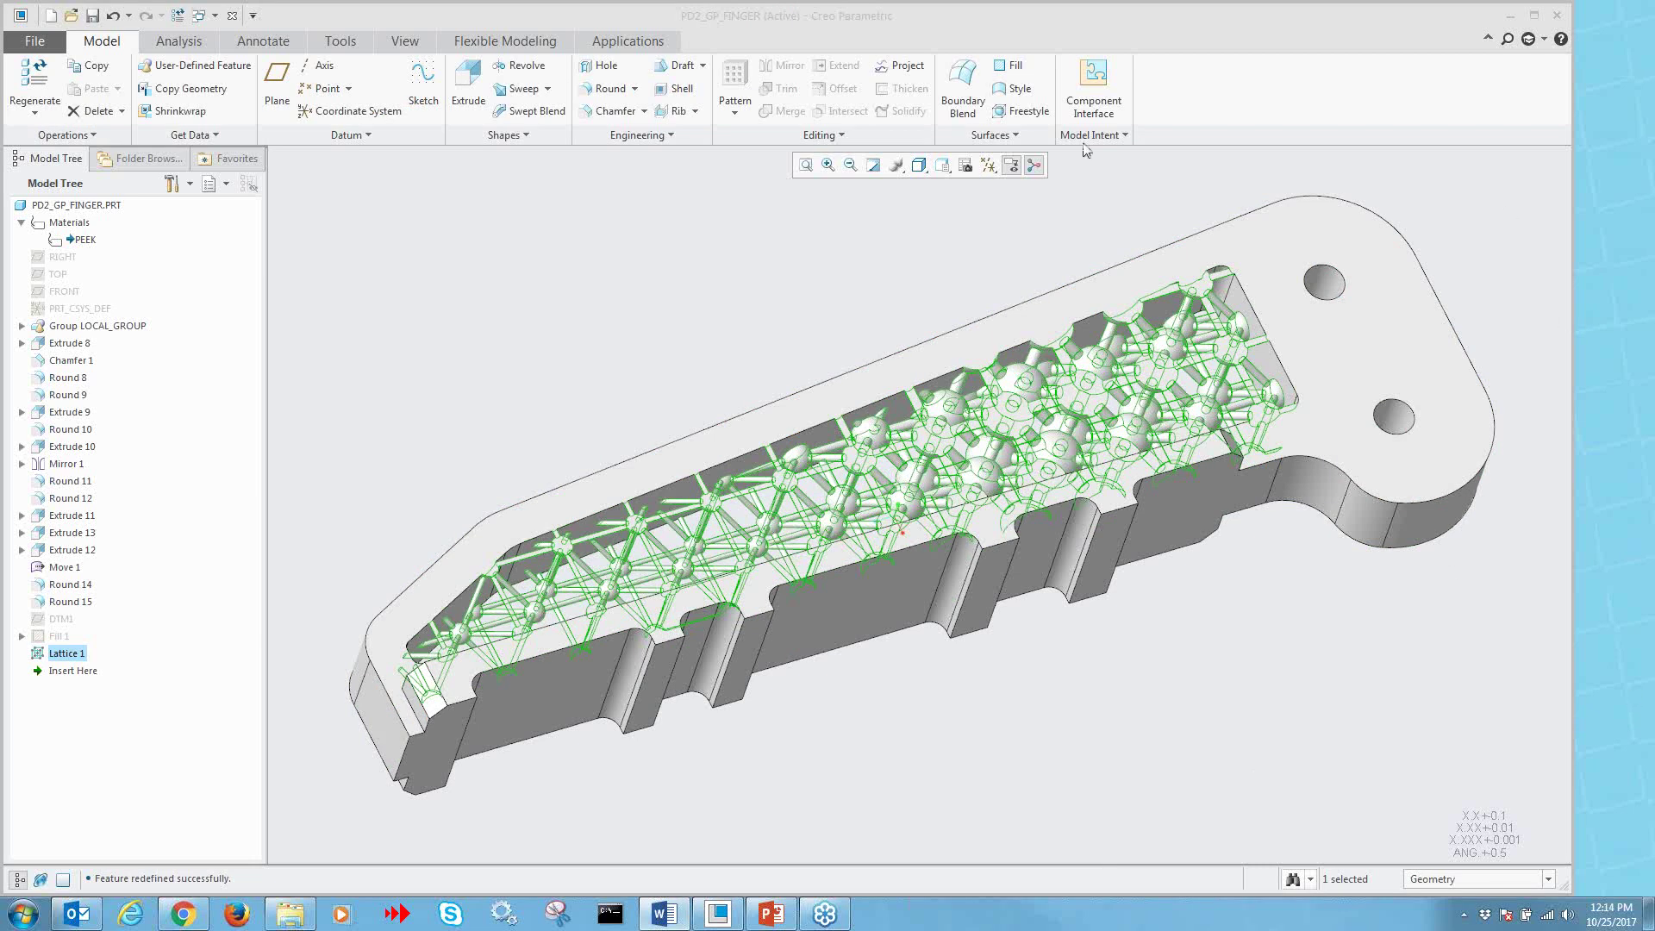
left_click(917, 260)
left_click(920, 267)
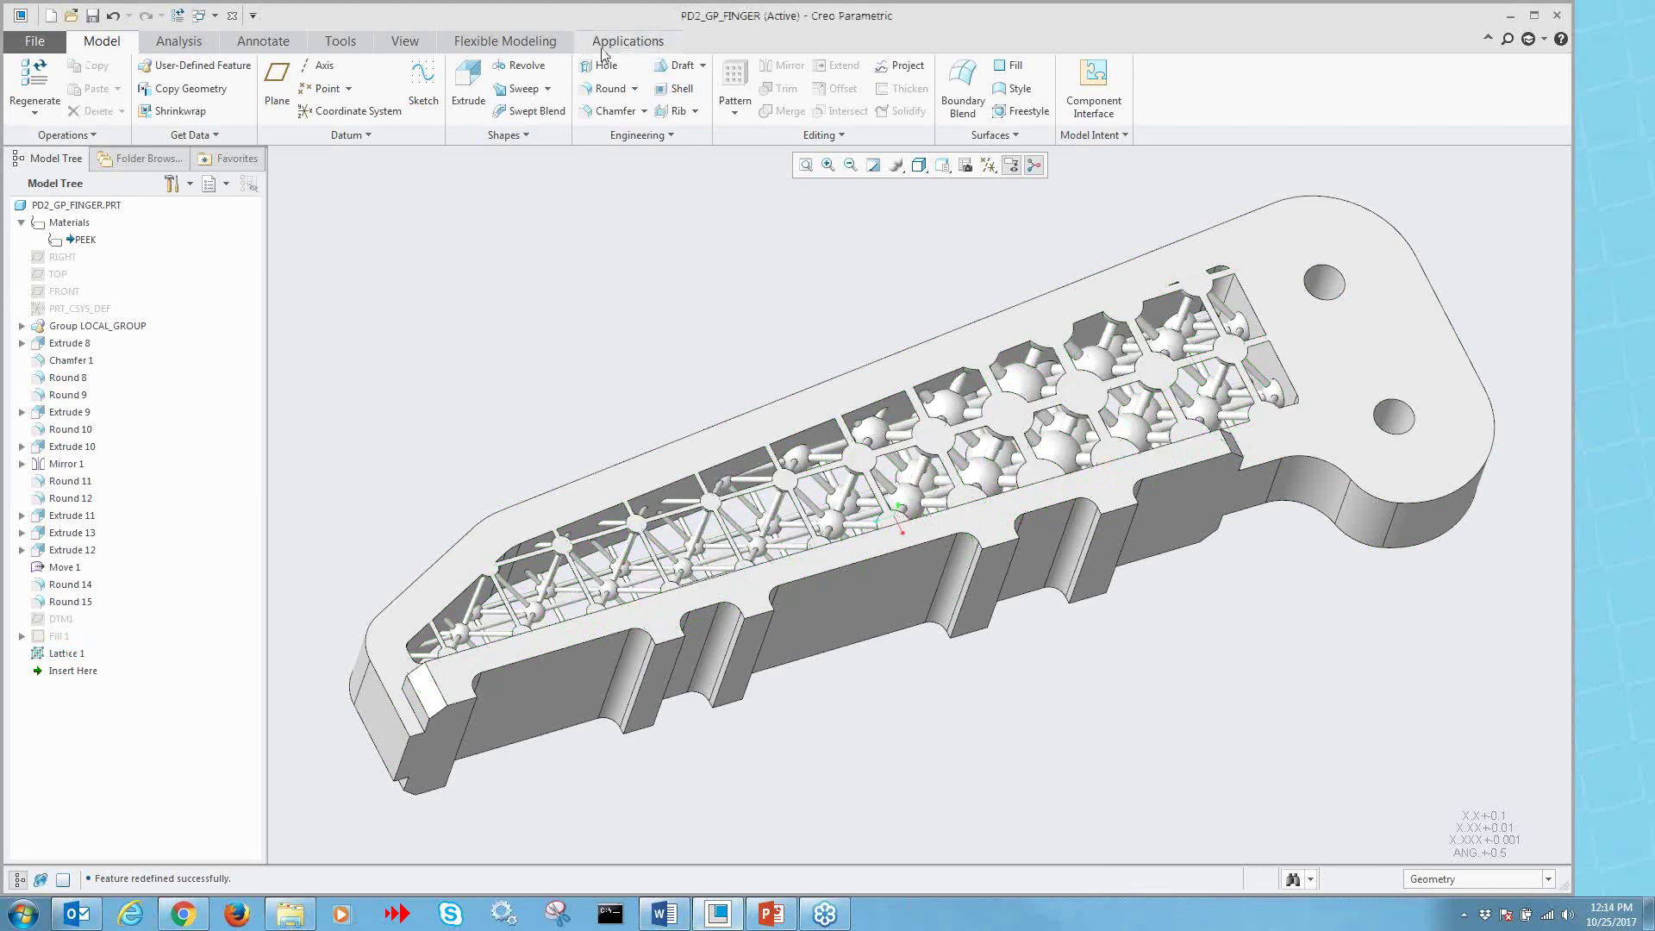
- Reopen the finger in Simulate, apply the saved view 03_VIEW_OPT_MODEL, and open the list of analyses and design studies
left_click(628, 41)
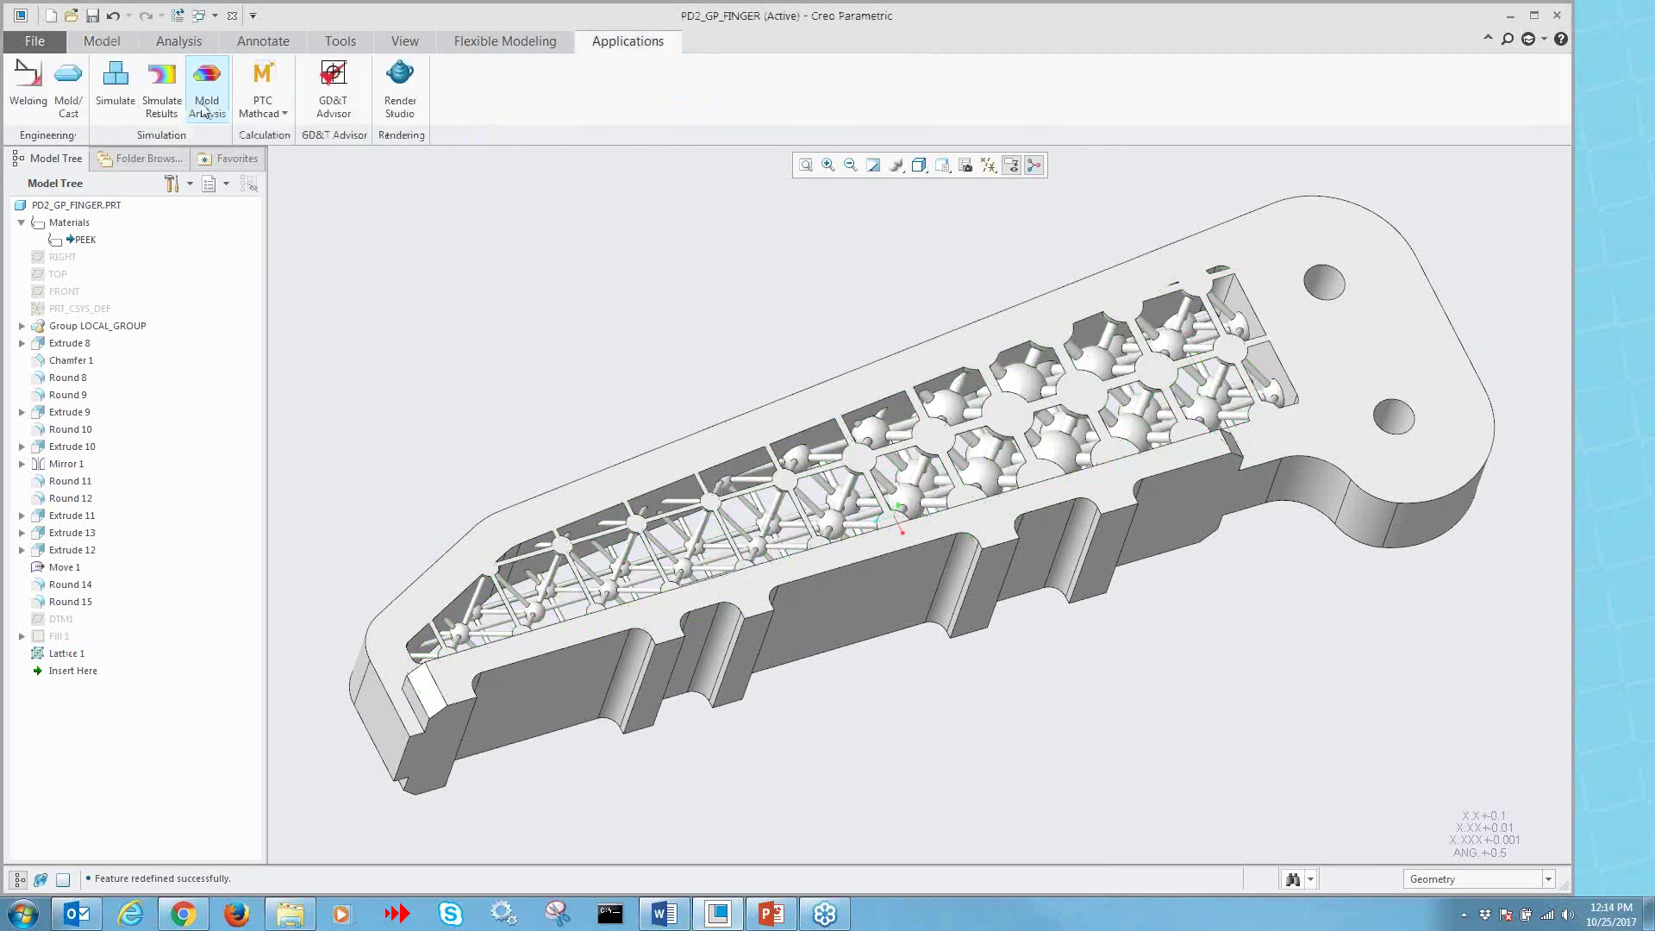
left_click(120, 93)
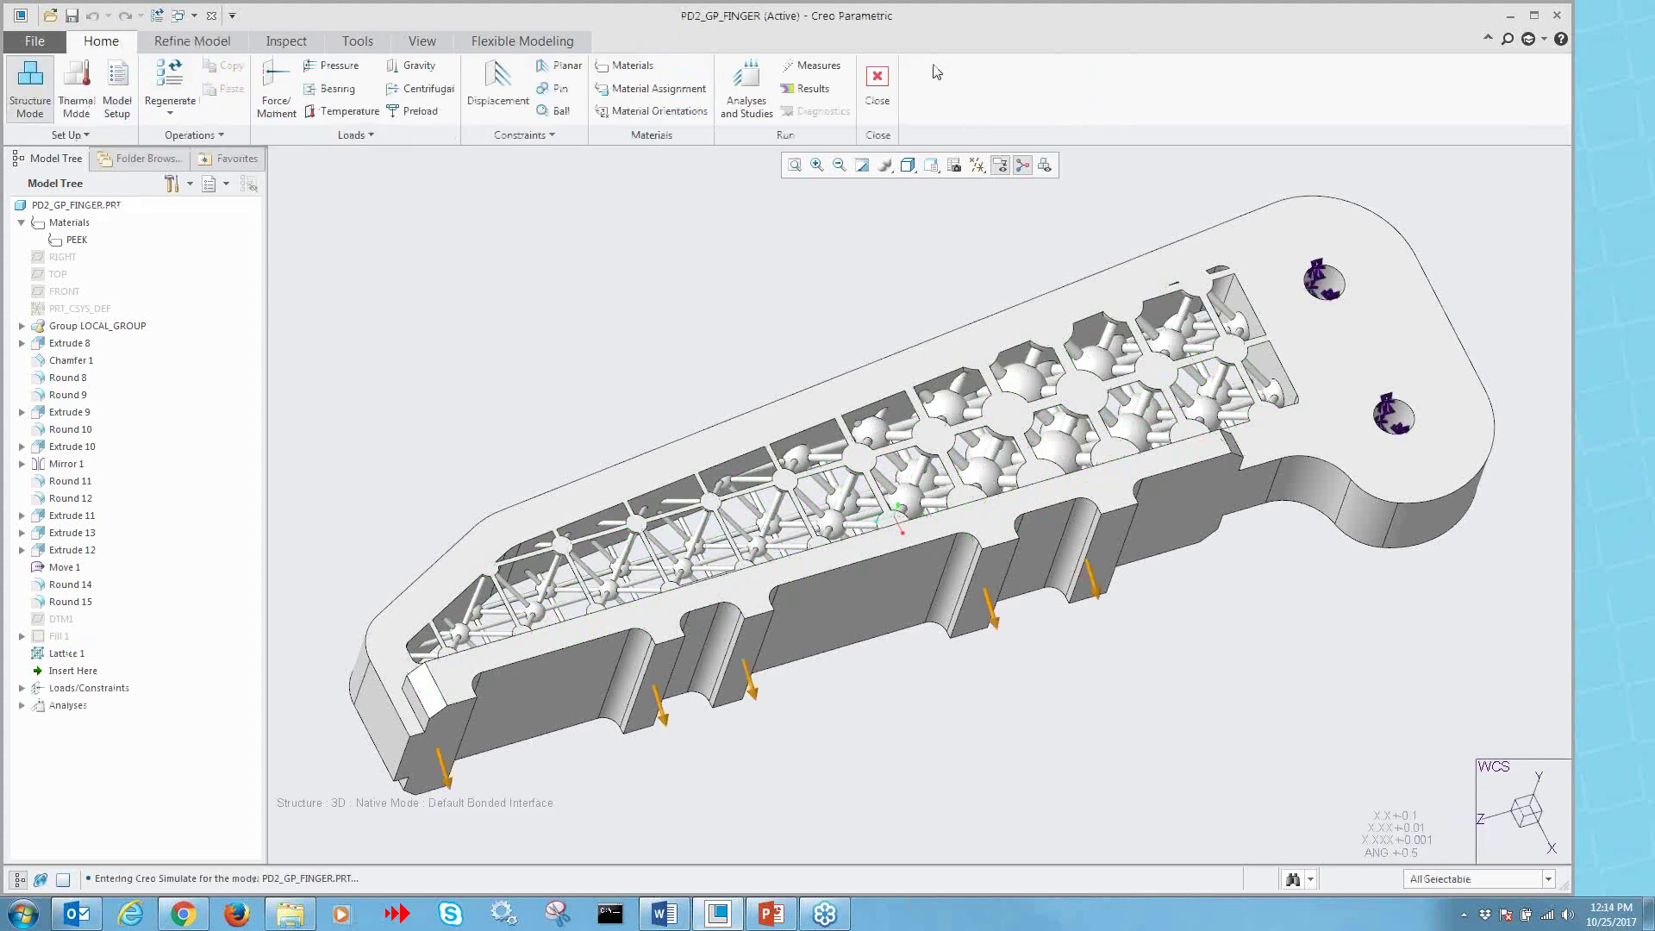
left_click(932, 166)
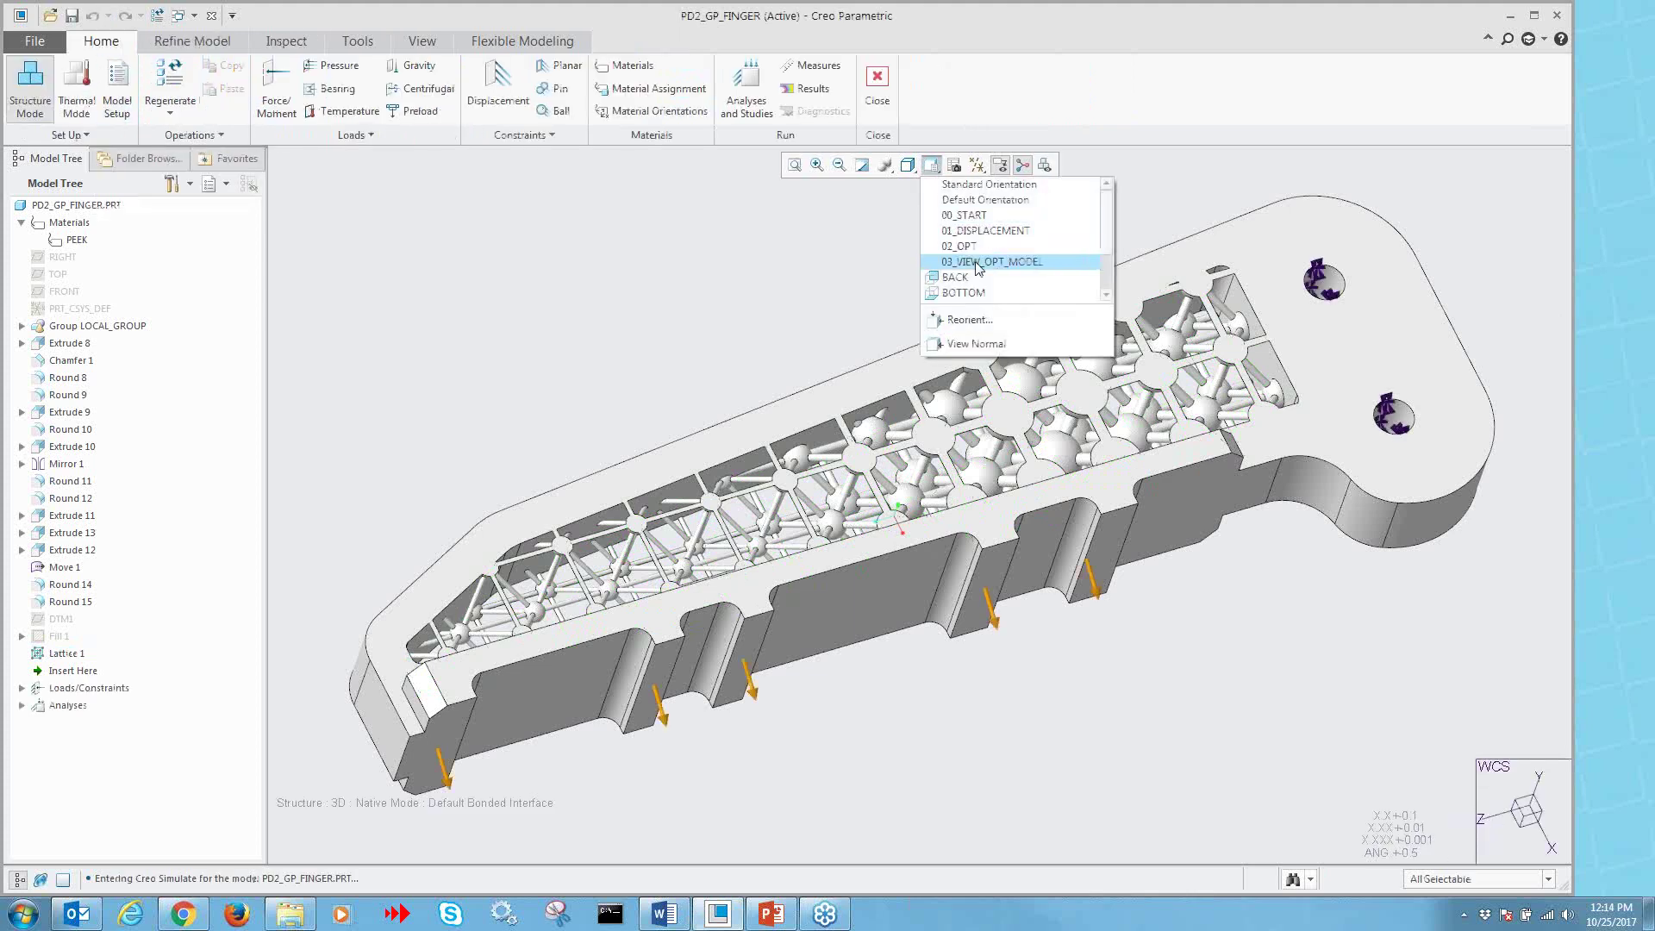
left_click(973, 262)
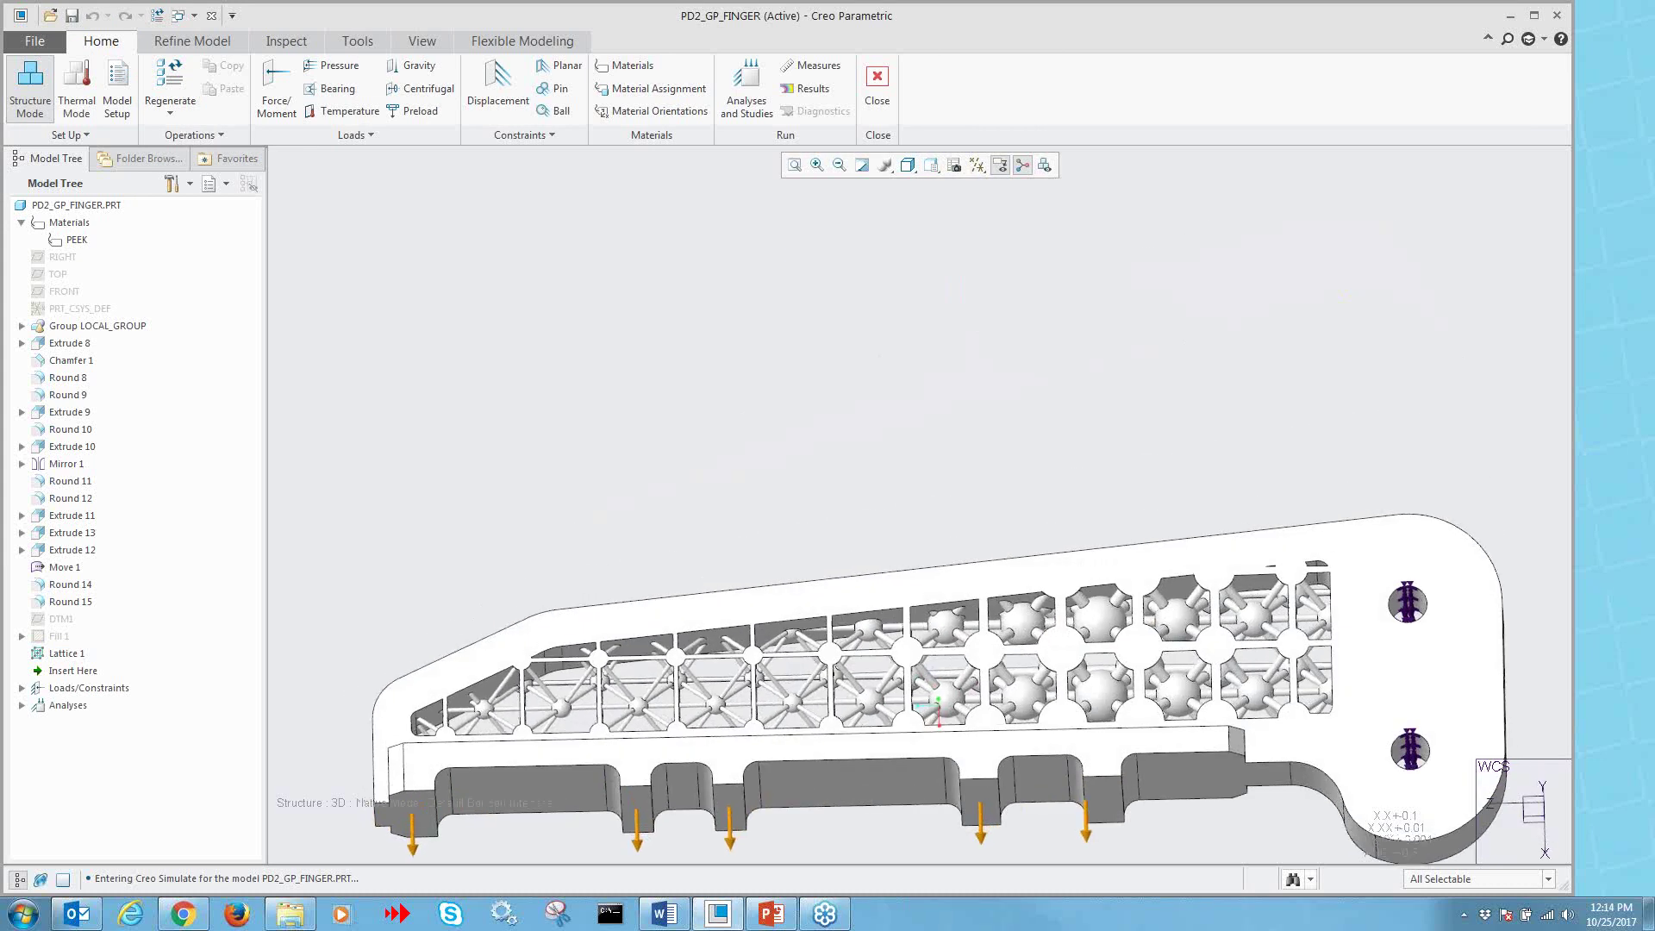
left_click(746, 91)
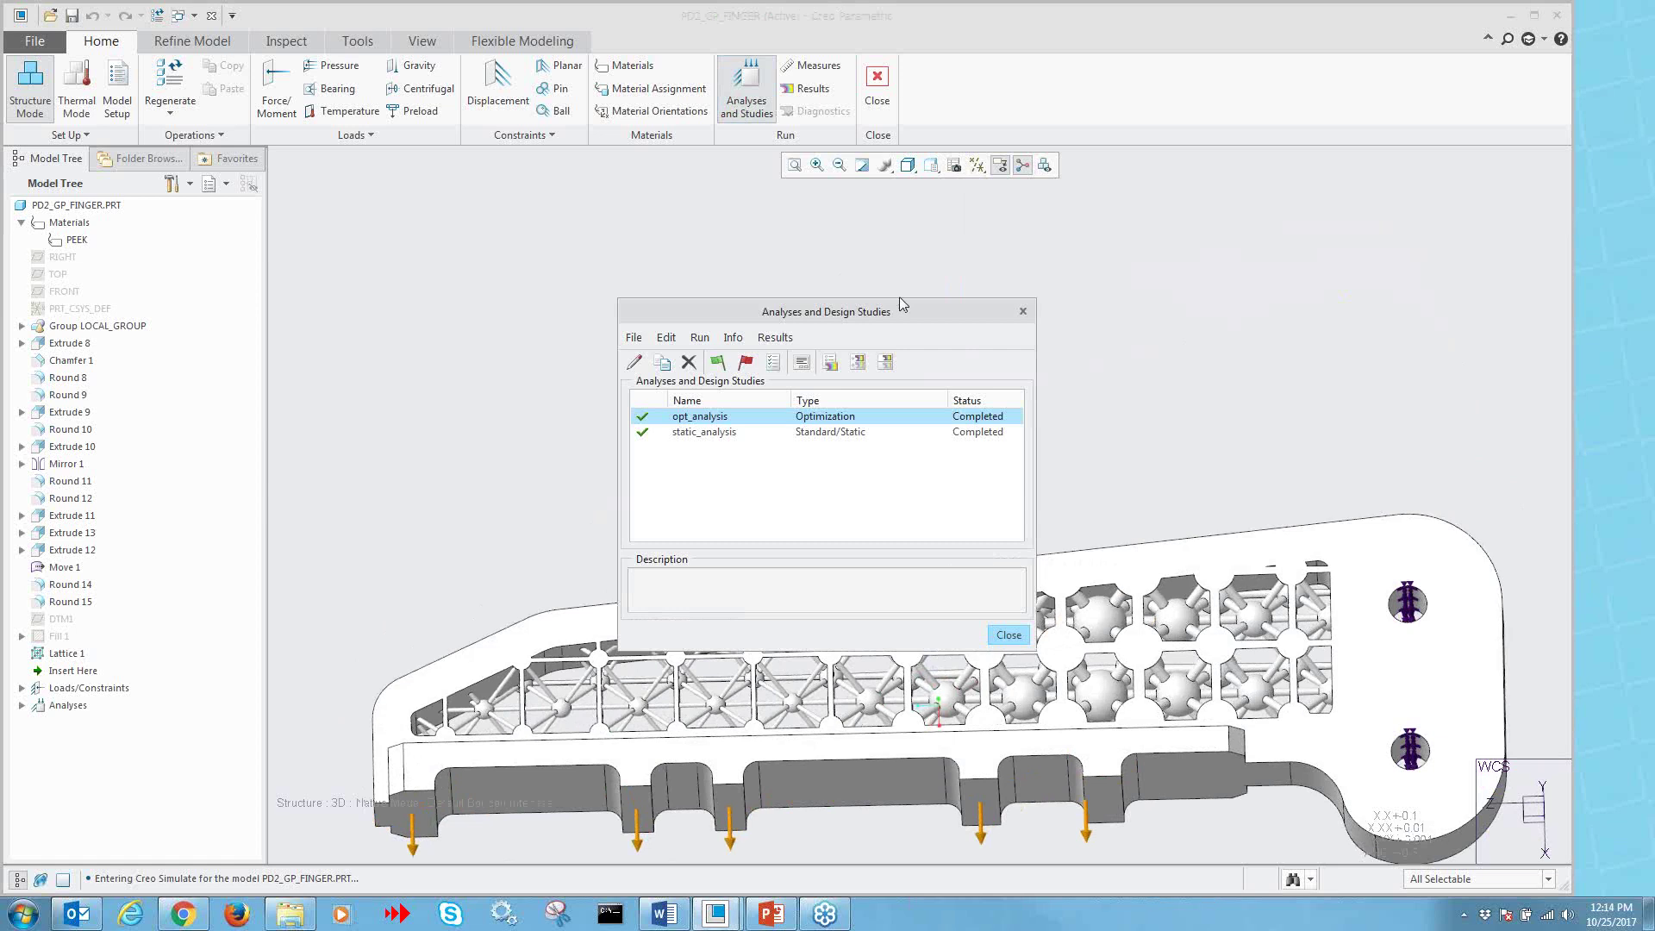
left_click_drag(892, 312, 811, 192)
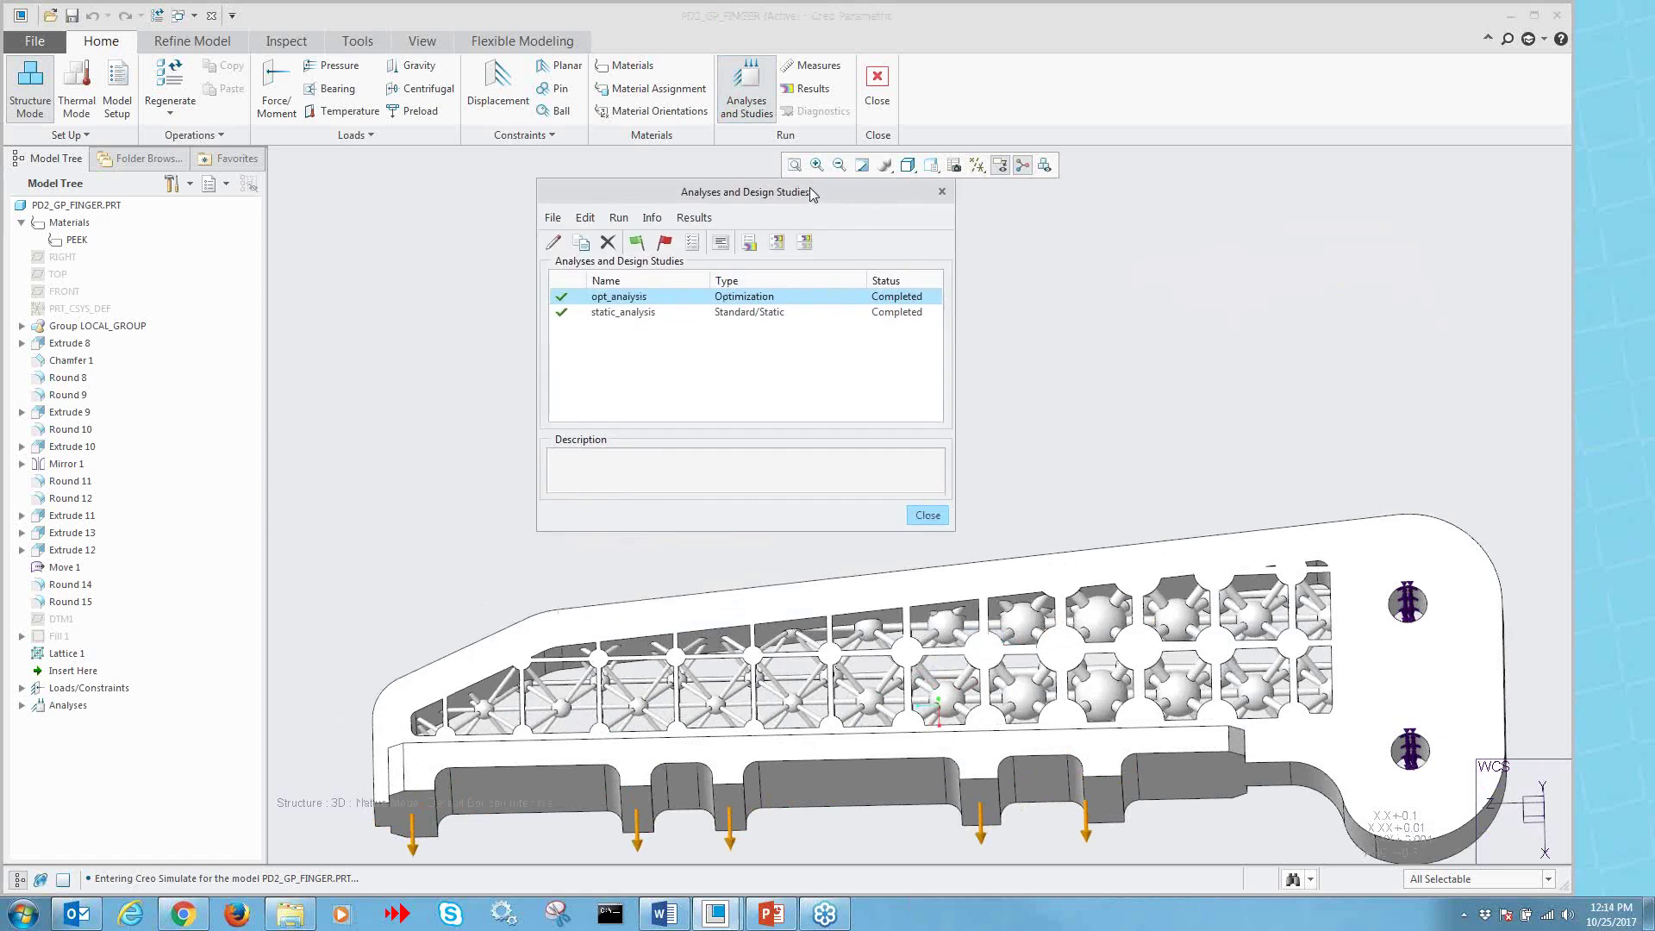
left_click(652, 218)
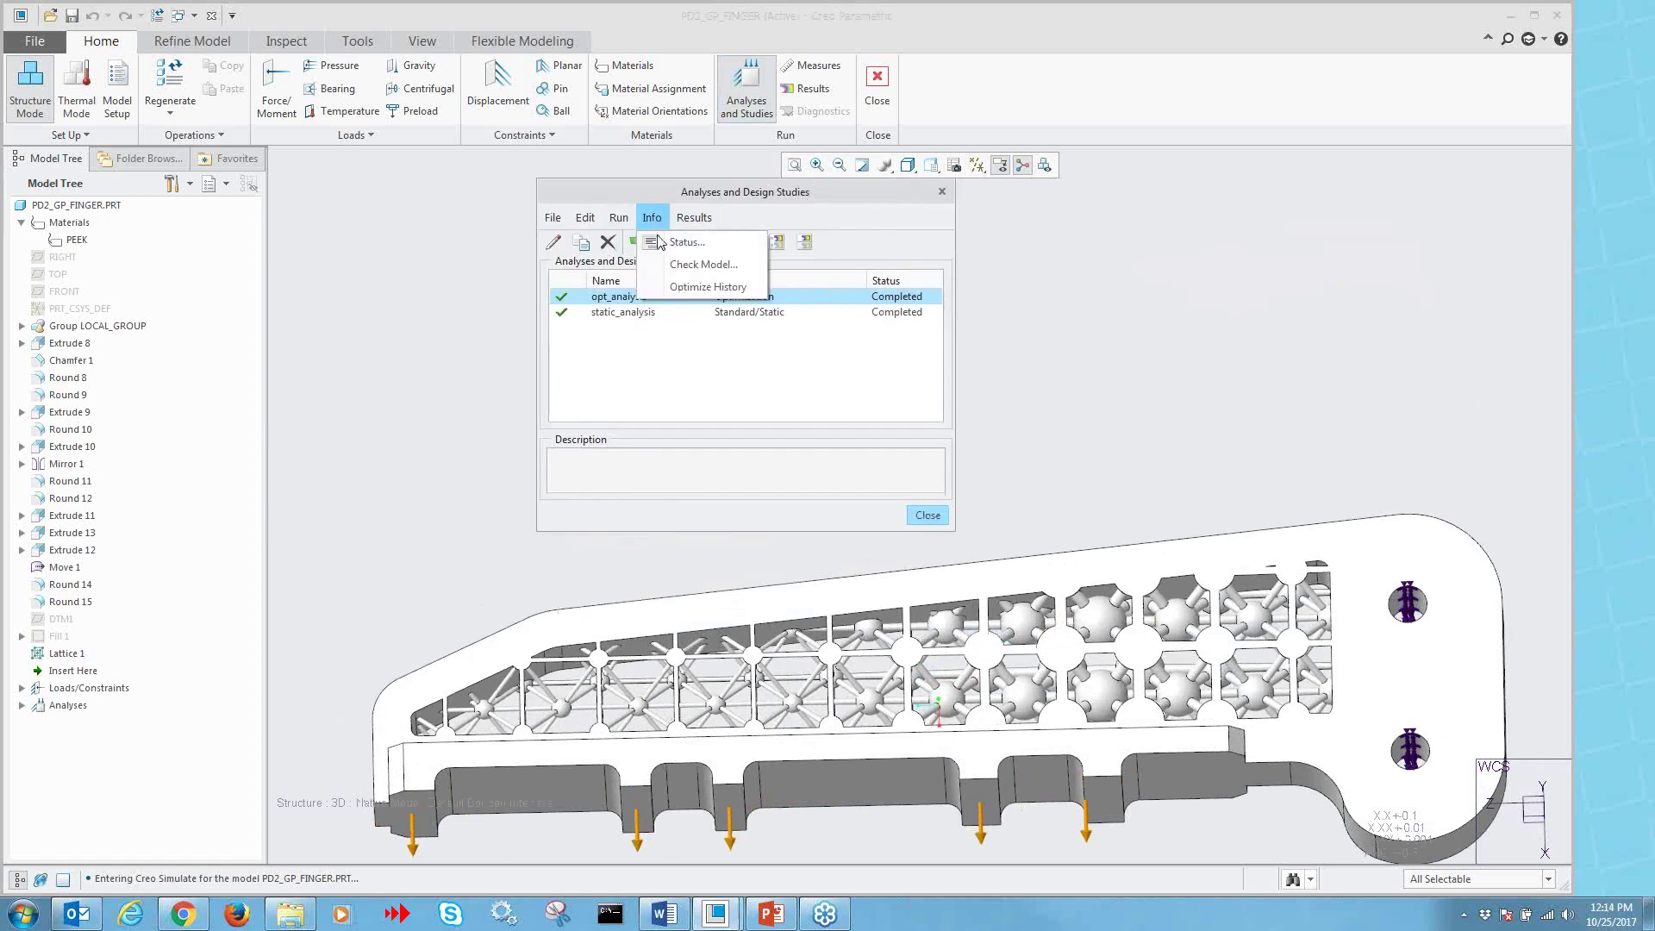
left_click(722, 287)
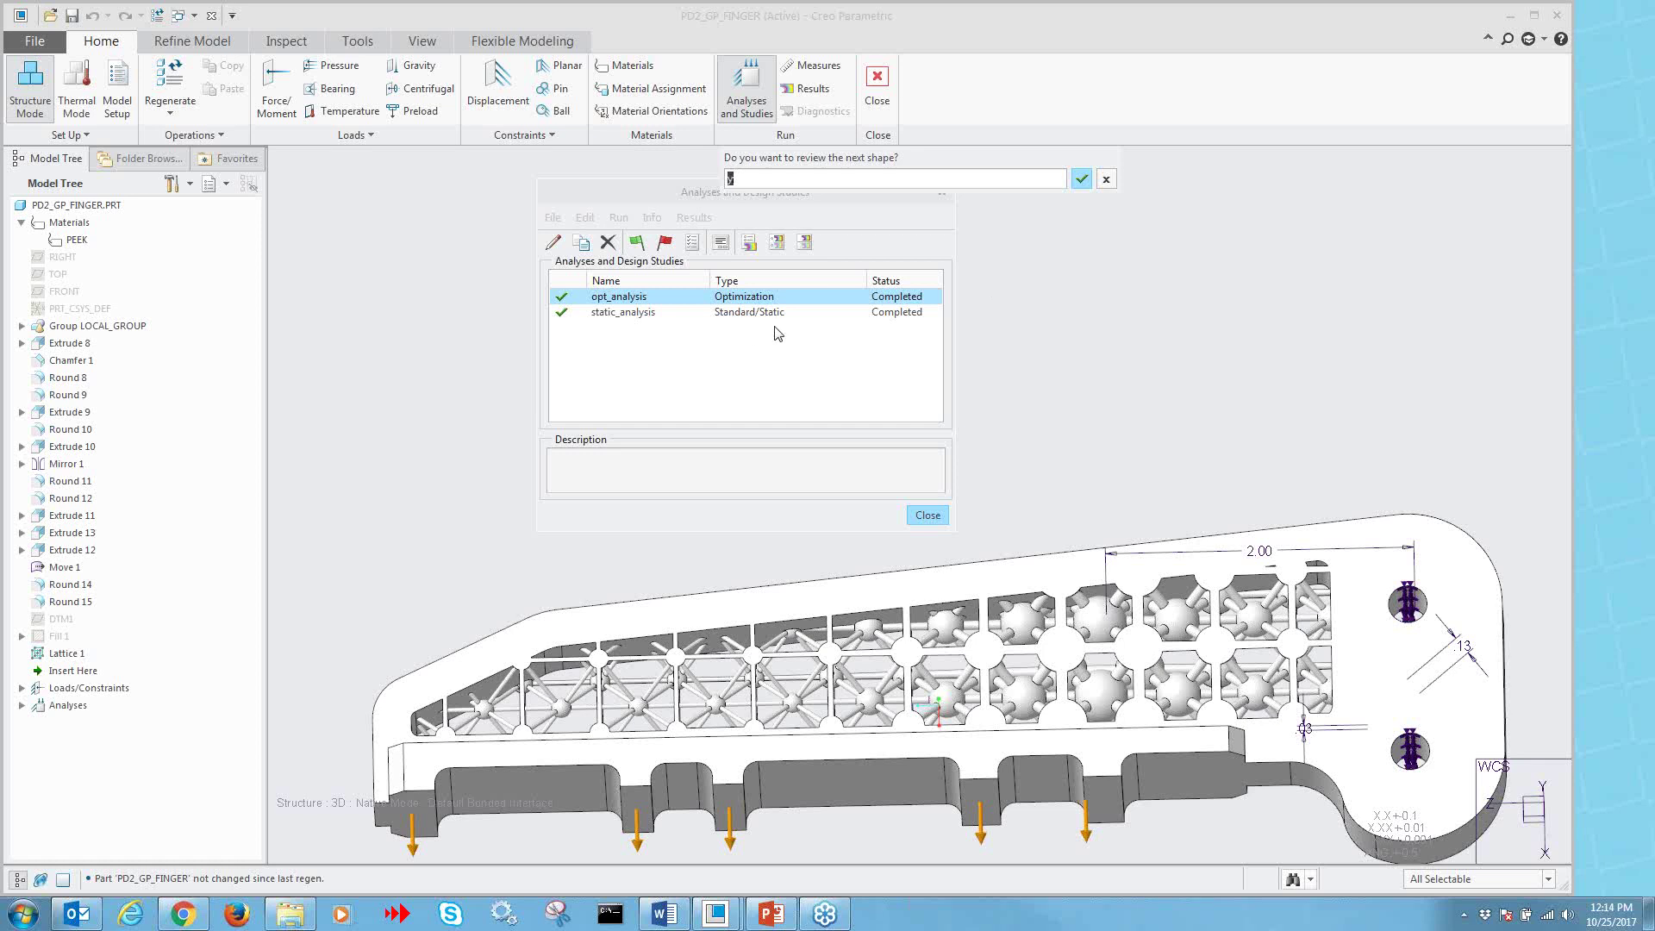
left_click(1105, 179)
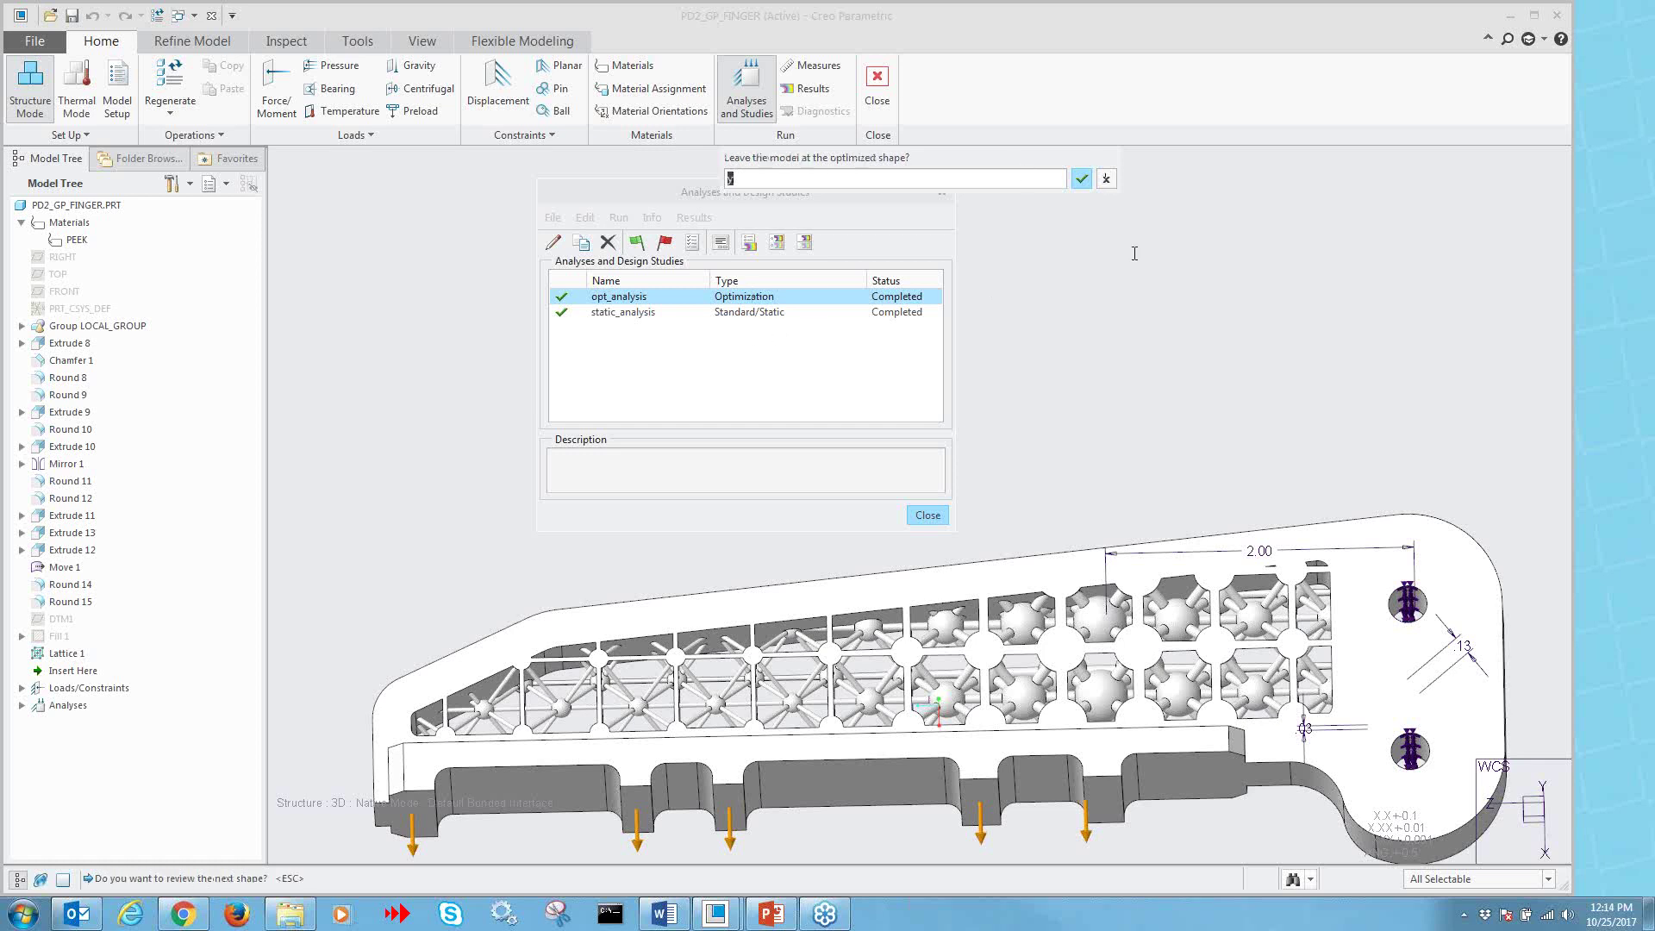
left_click(1106, 178)
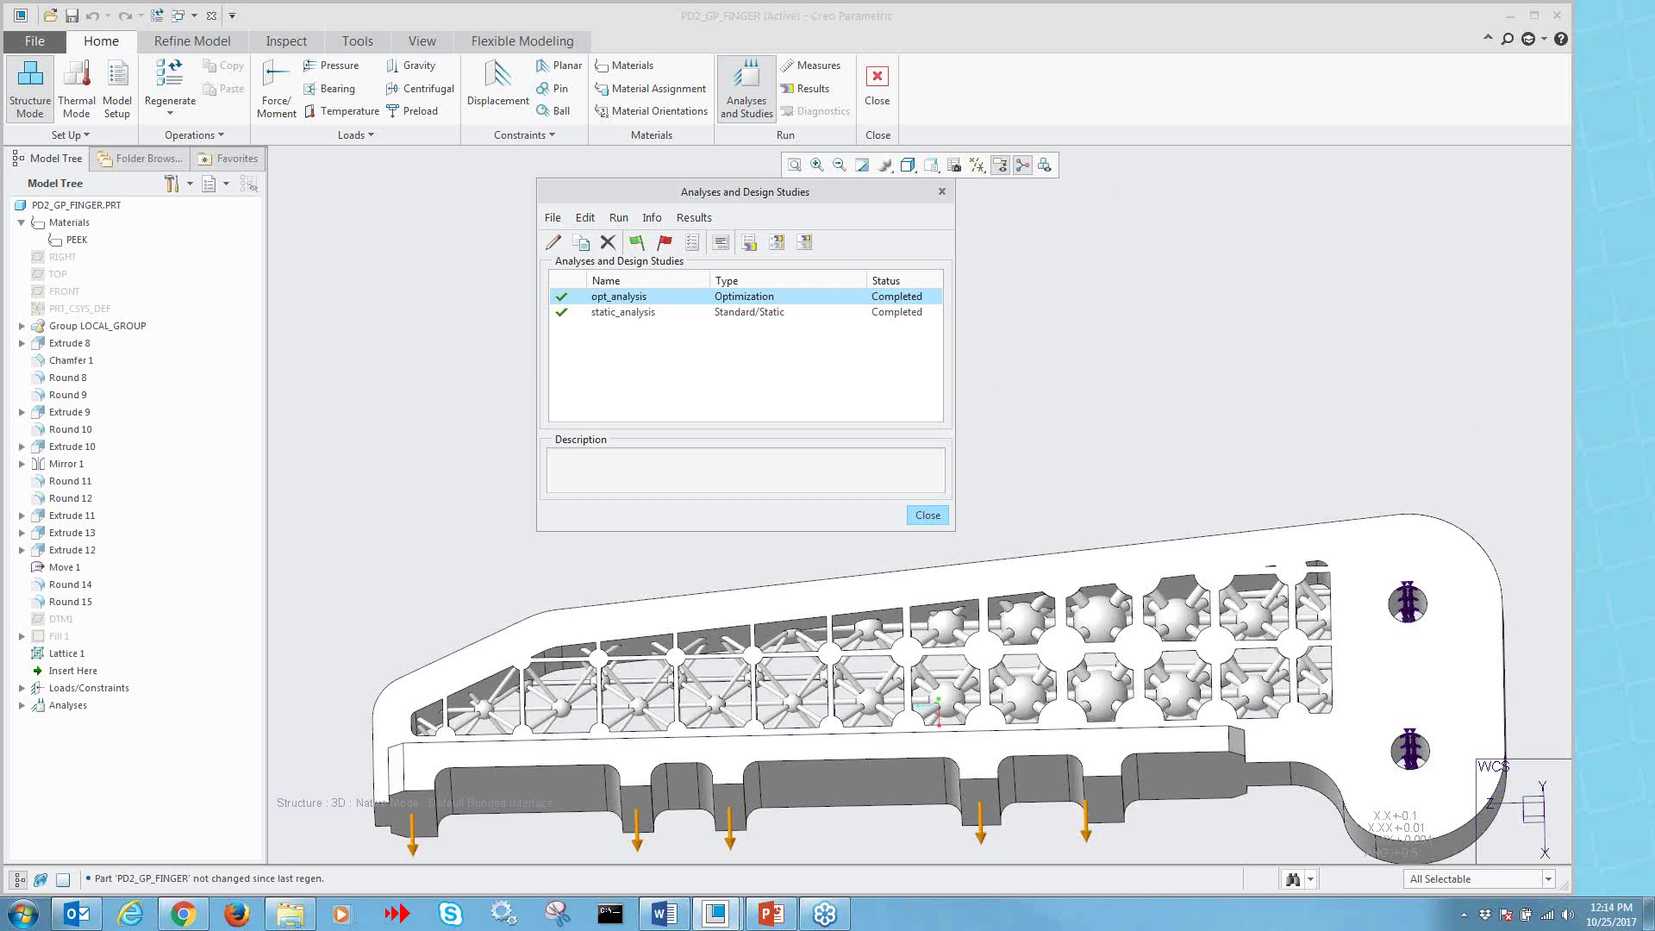
- Run the optimization history of opt_analysis, decline reviewing the next shape, and leave the model at the optimized shape
left_click(657, 220)
left_click(703, 288)
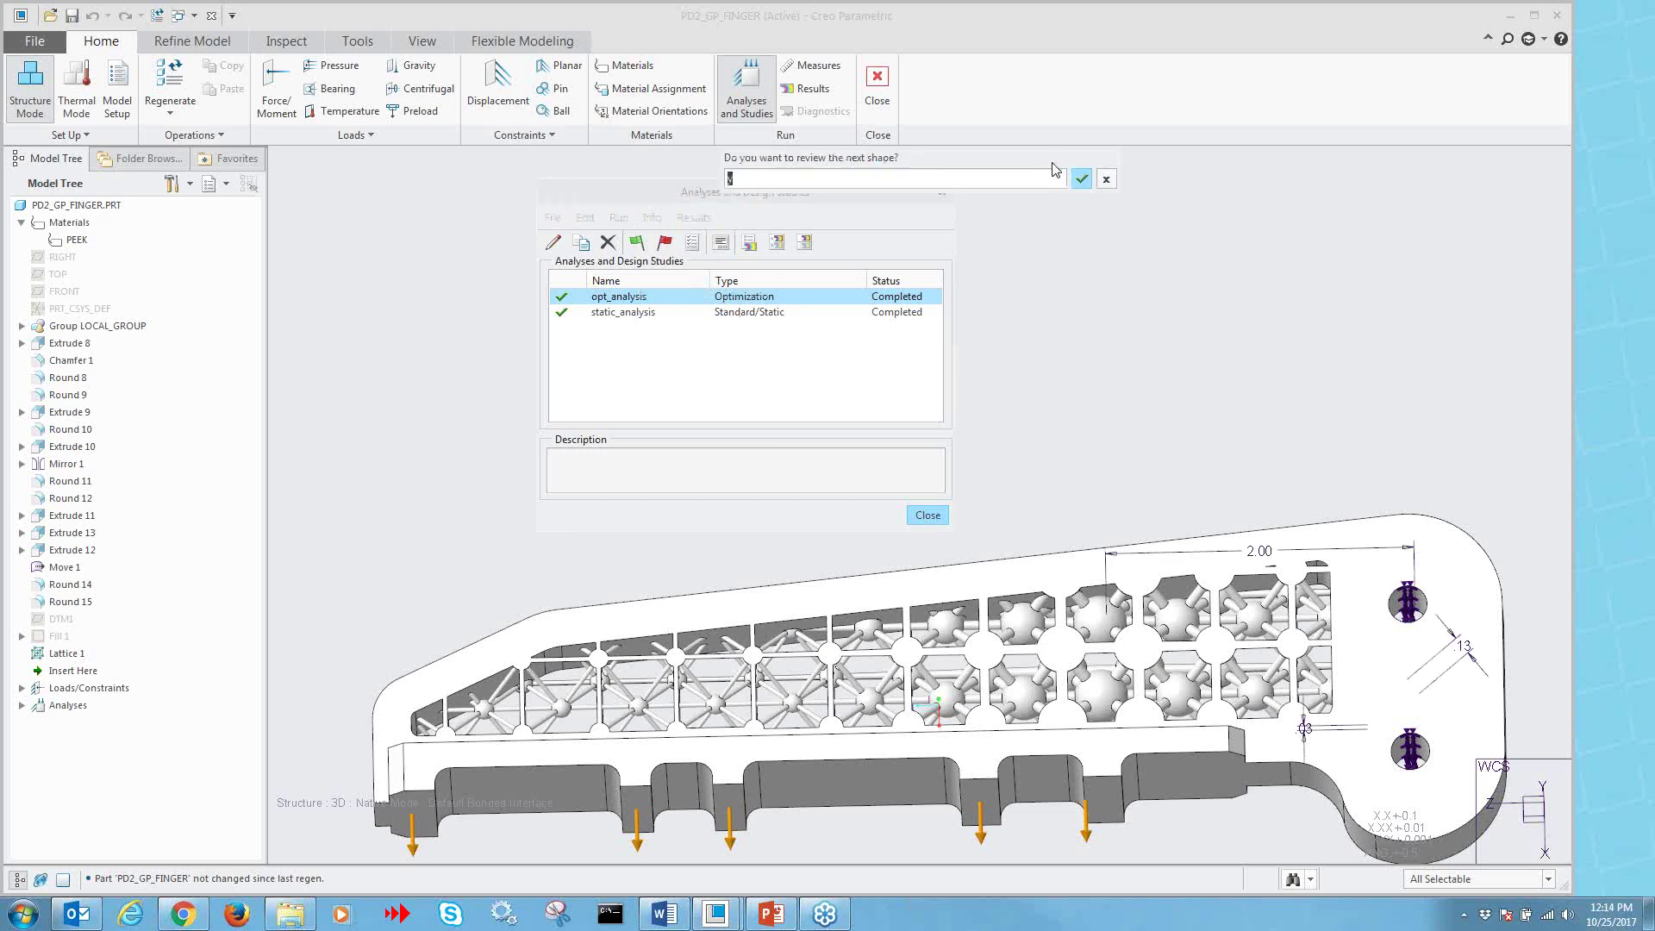
left_click(1105, 180)
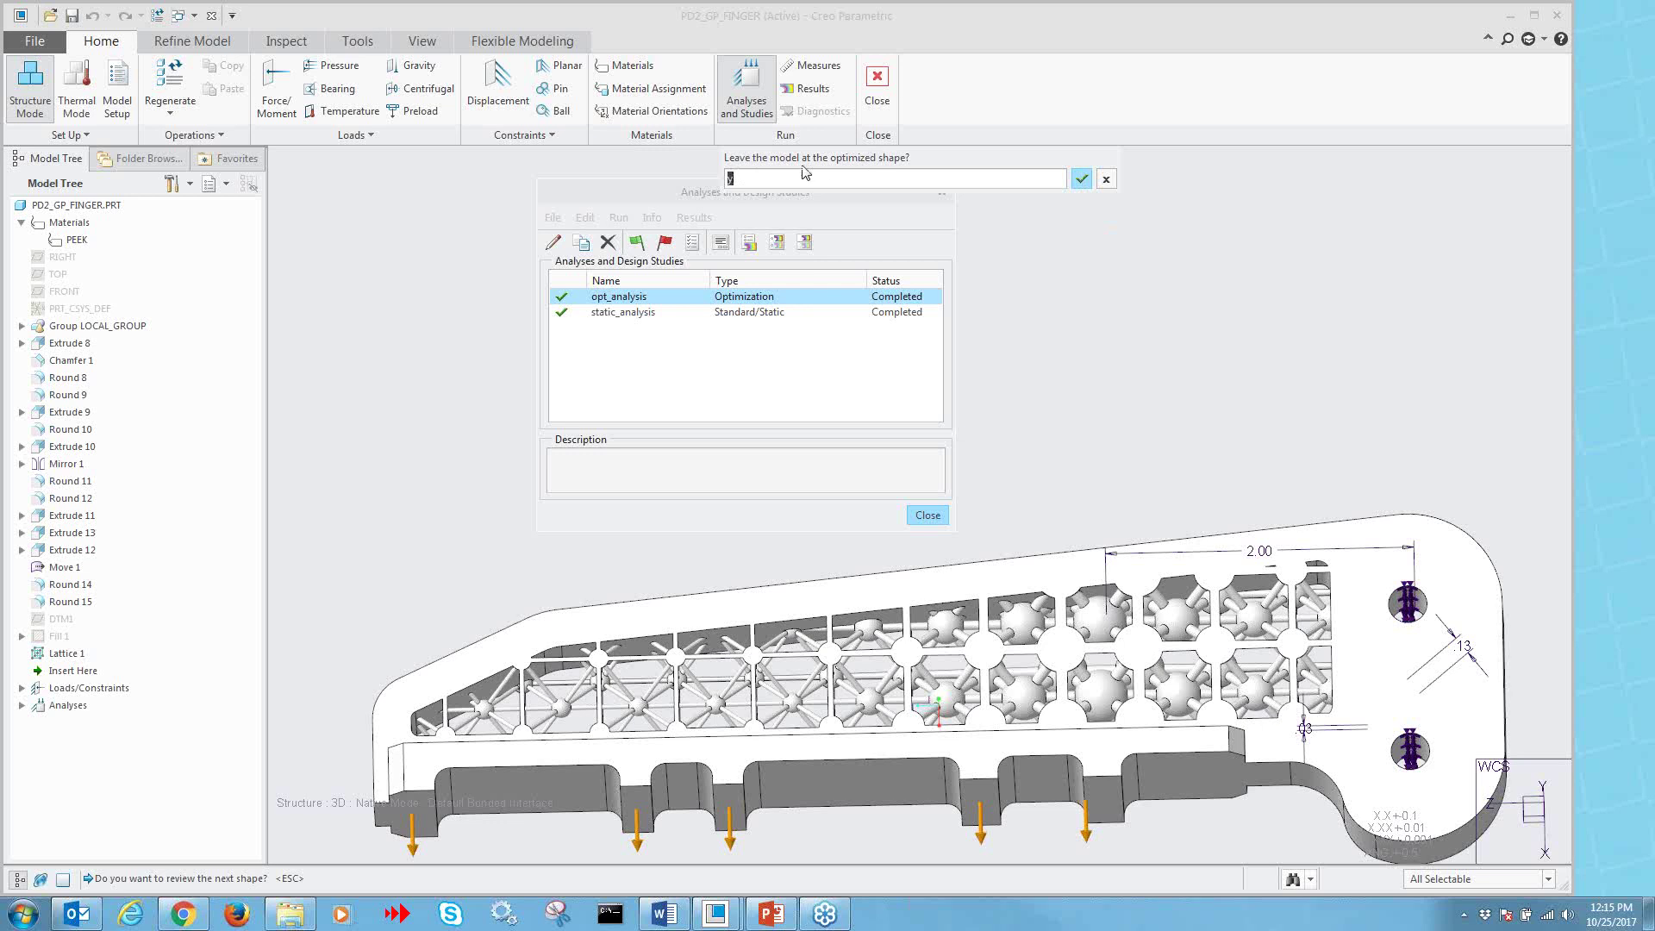
left_click(1080, 179)
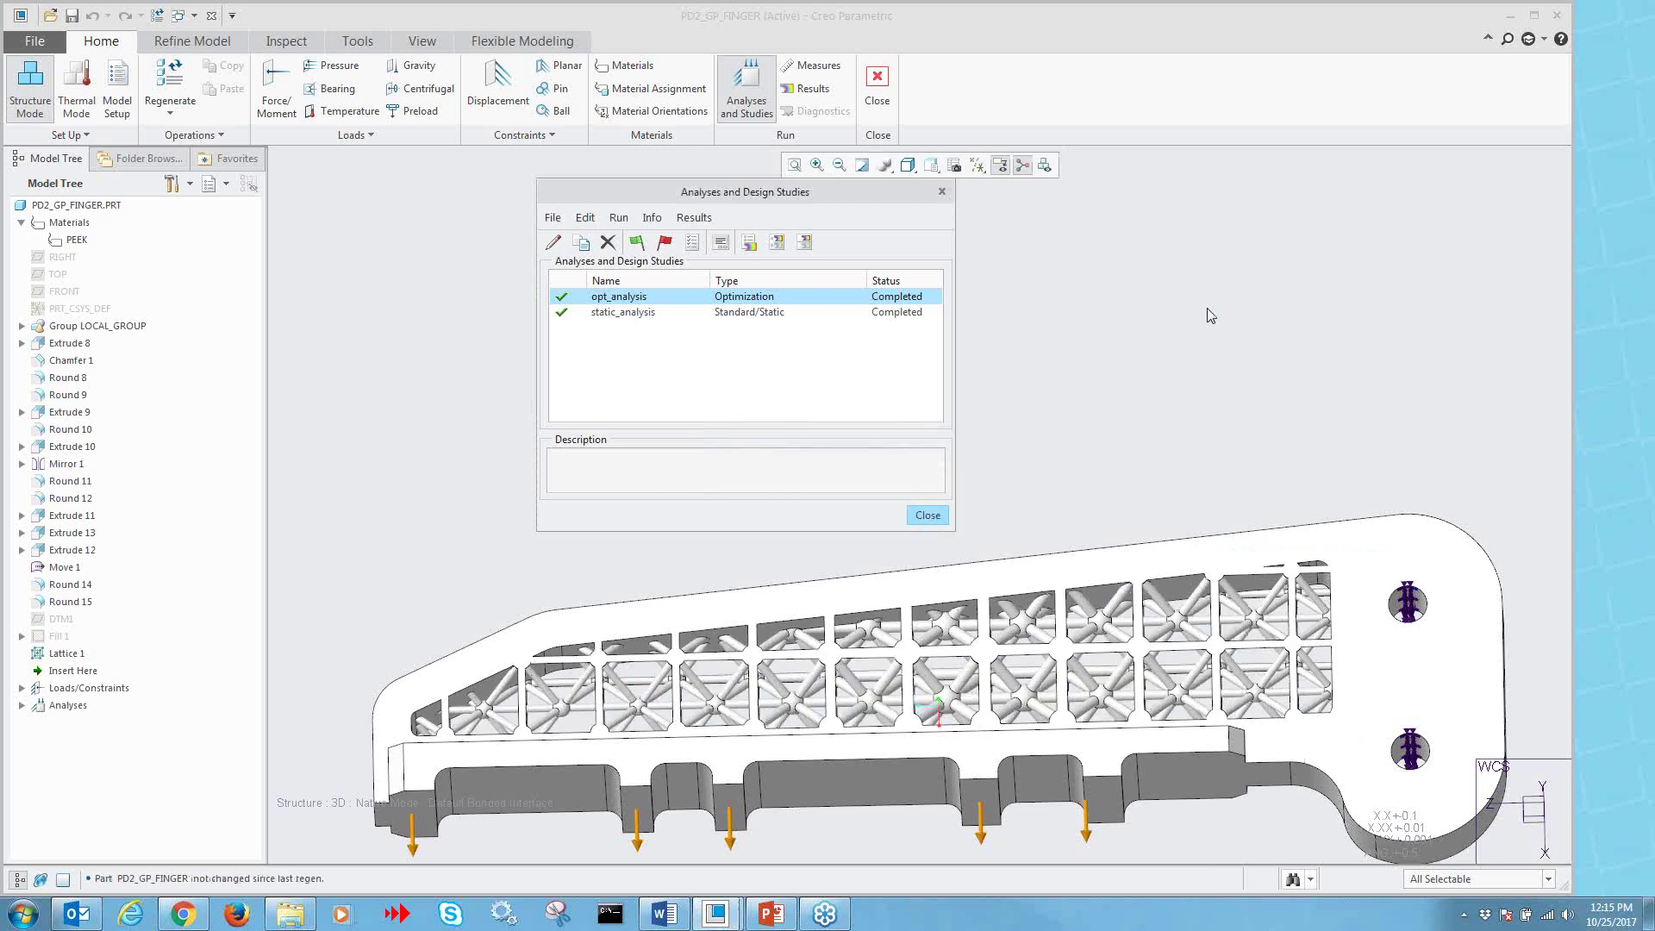
middle_click_drag(1130, 558, 1135, 671)
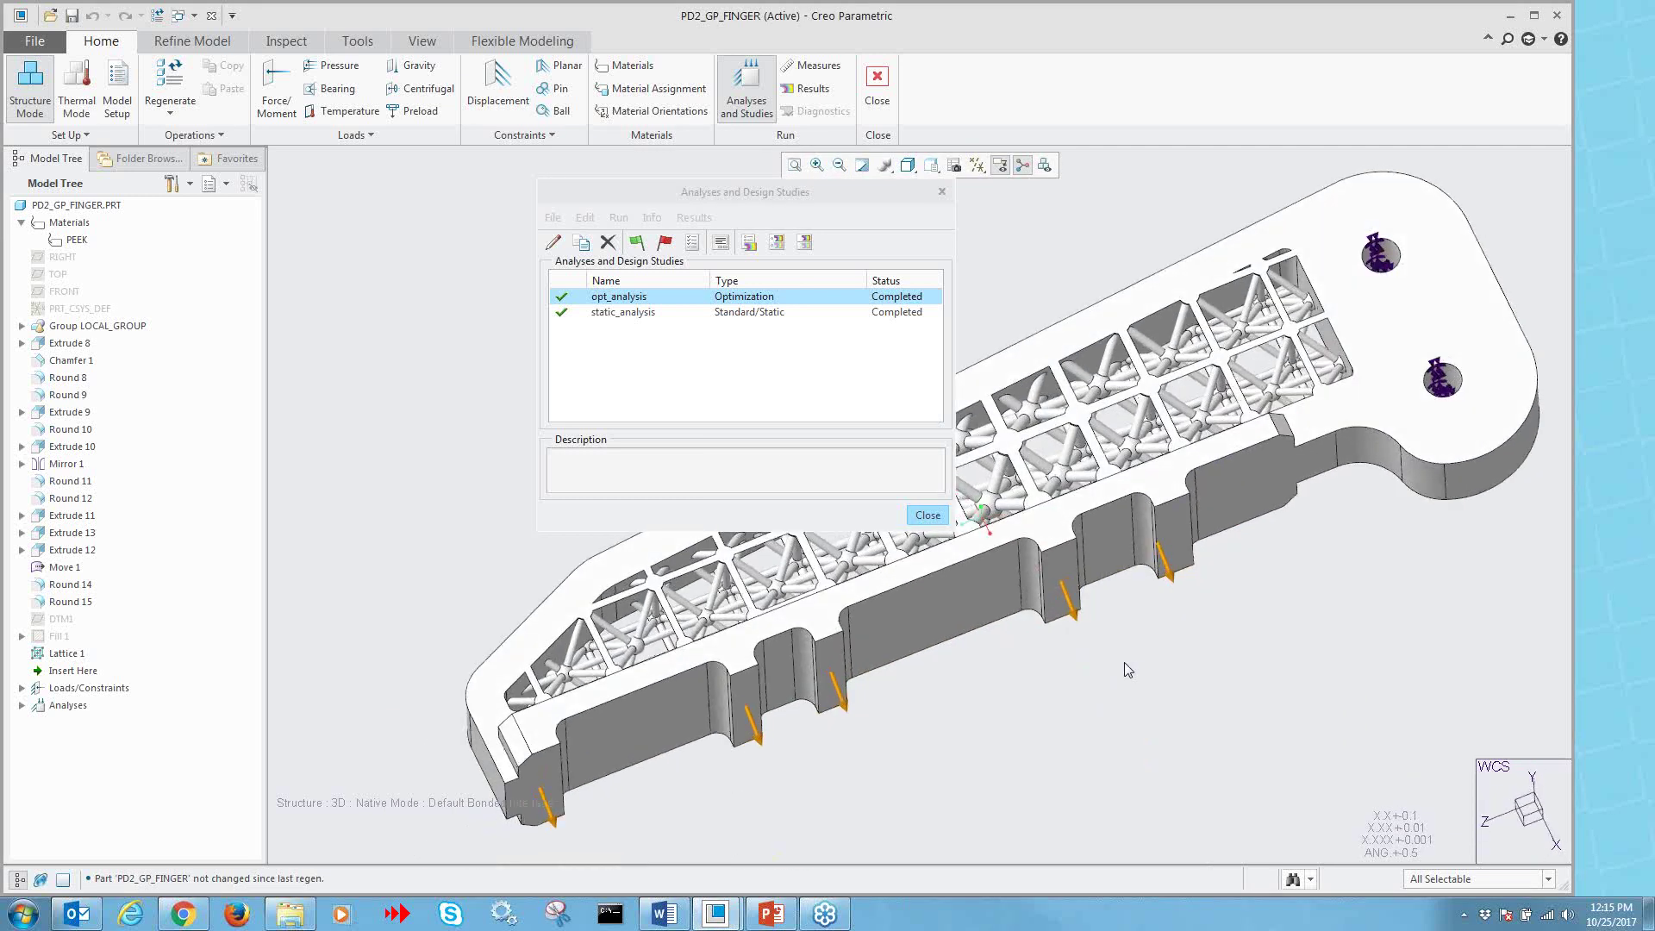
- Close the list of analyses and design studies and return from the simulation to part modeling
left_click(940, 517)
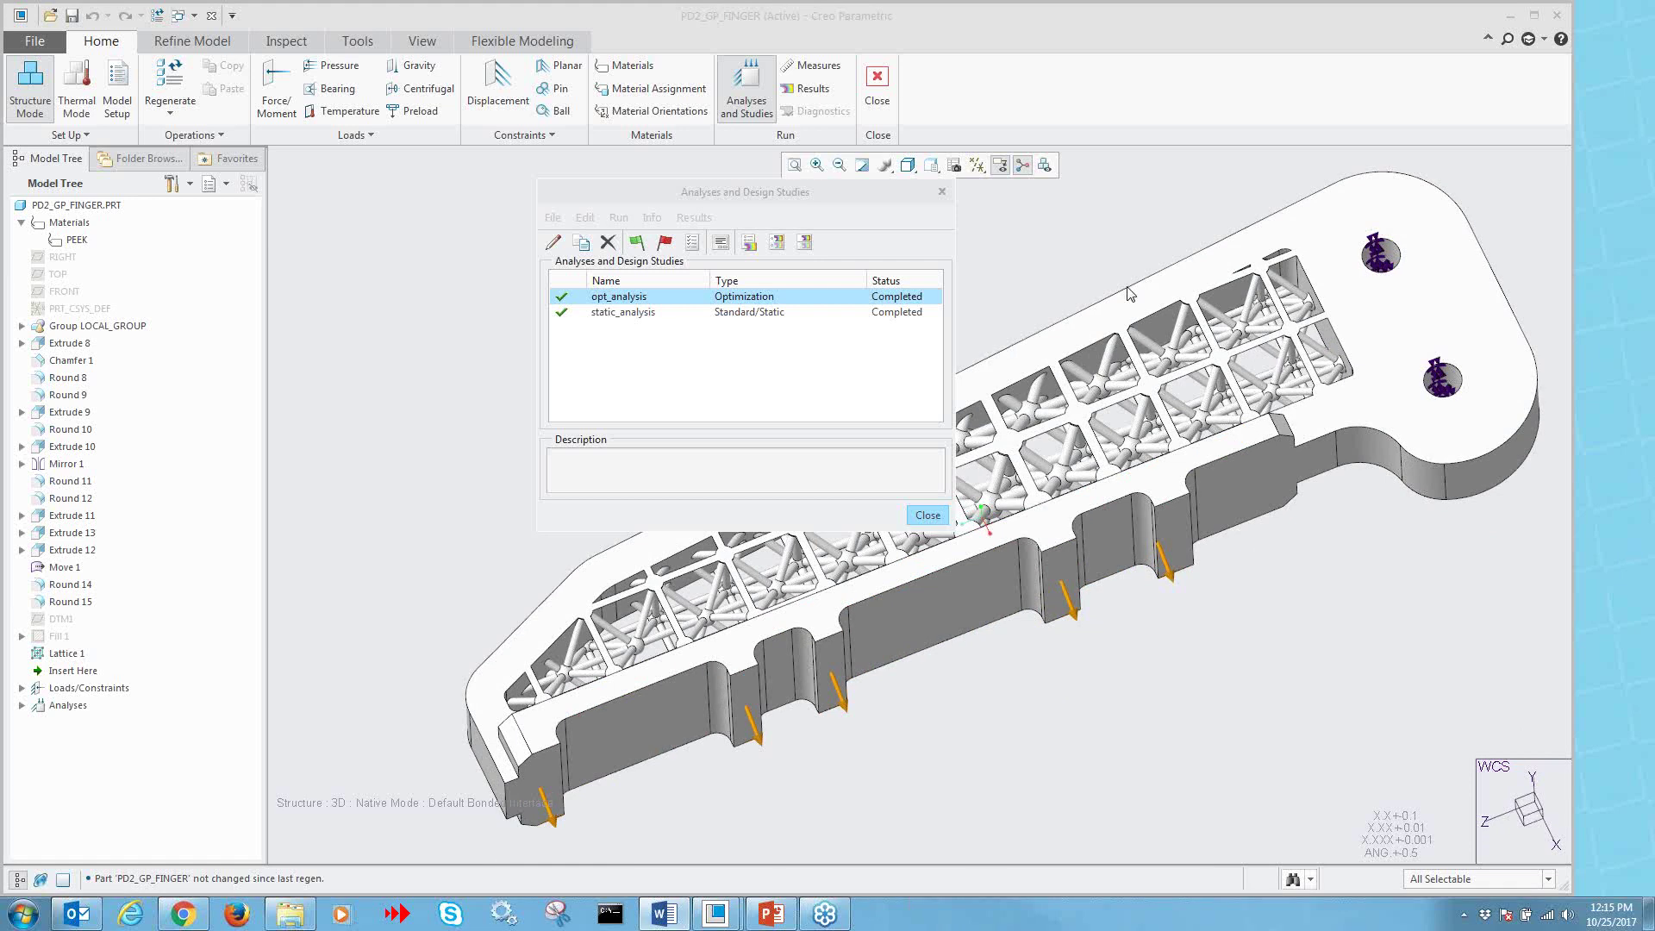
left_click(919, 517)
left_click(919, 518)
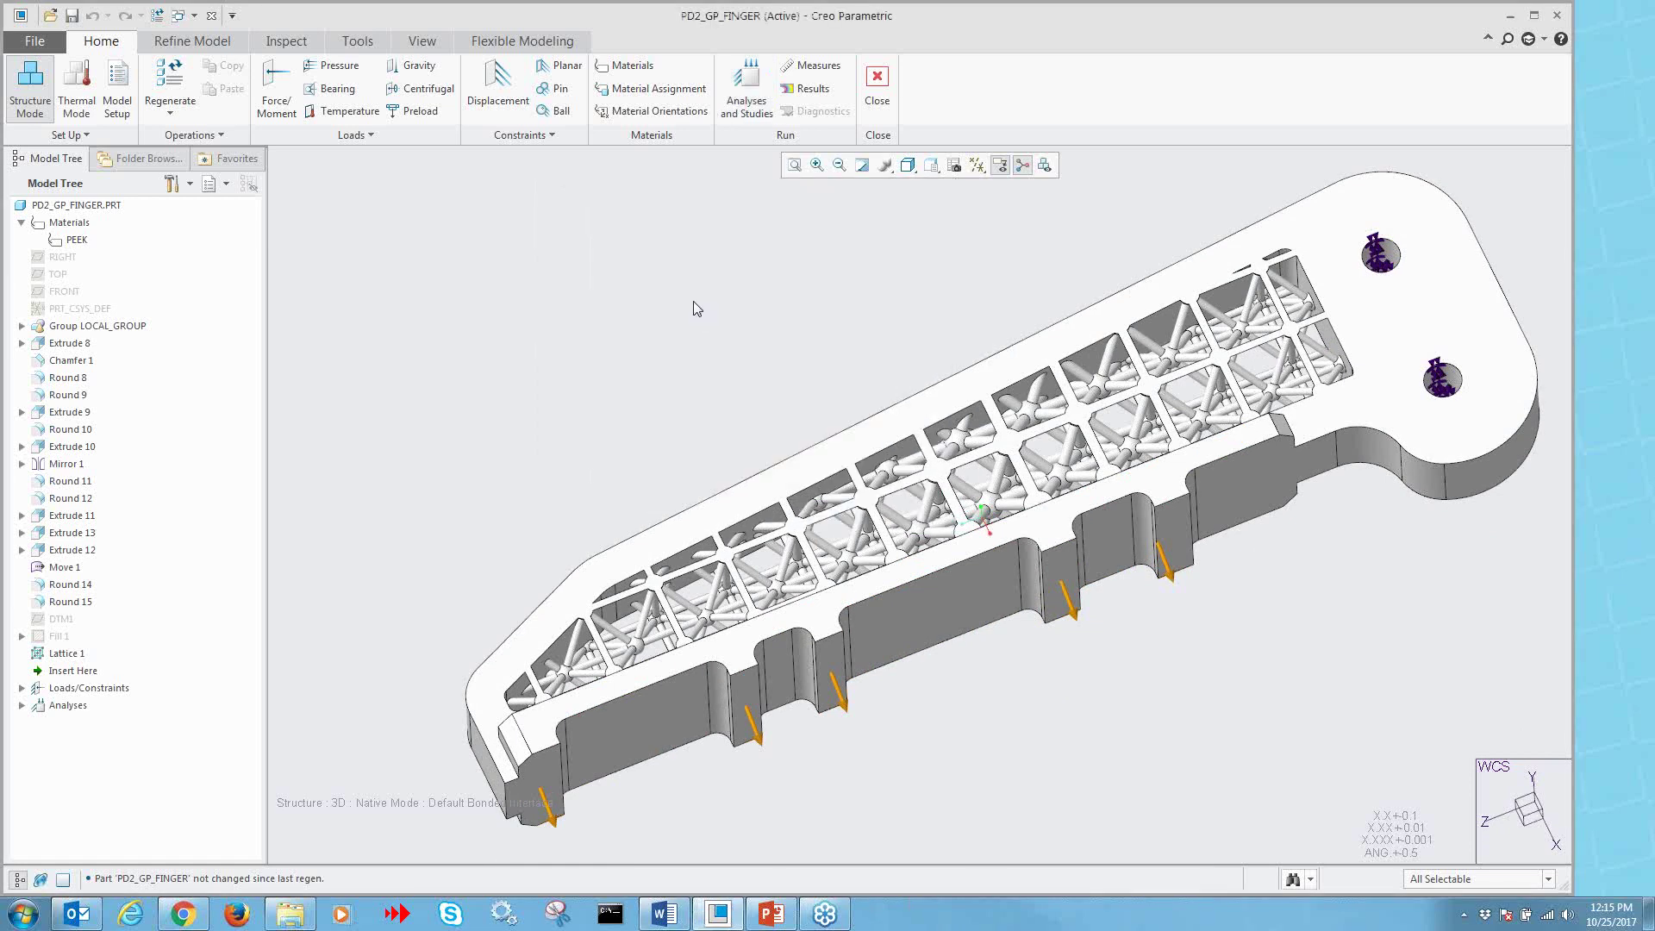
left_click(876, 86)
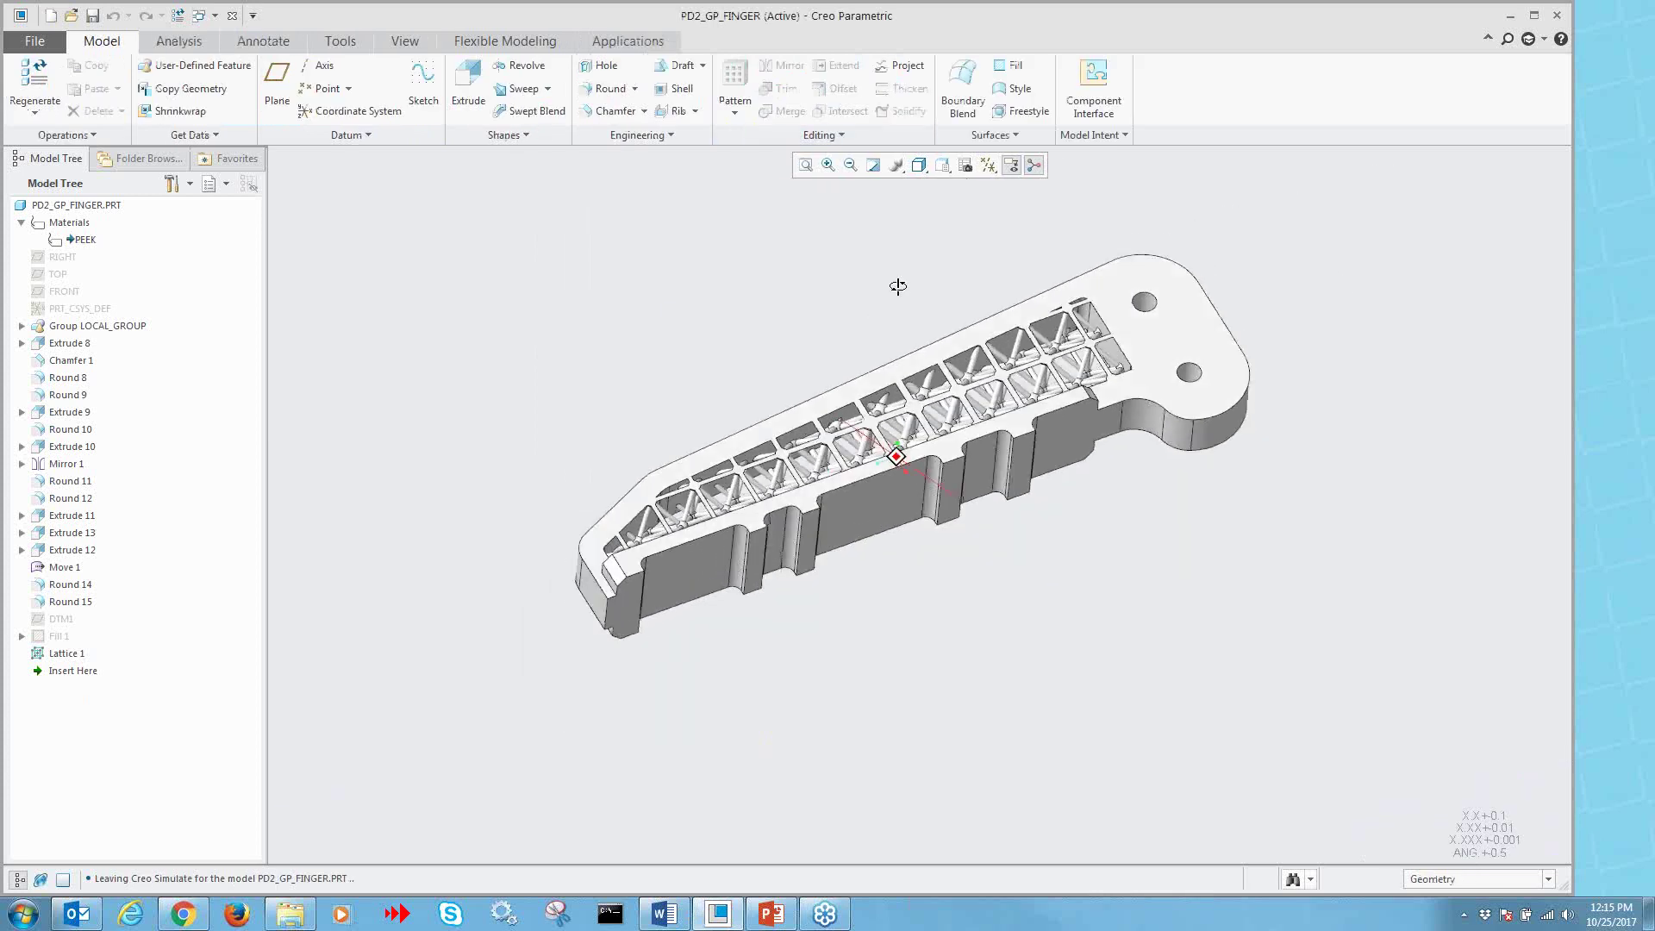
scroll(975, 246, "down", 2)
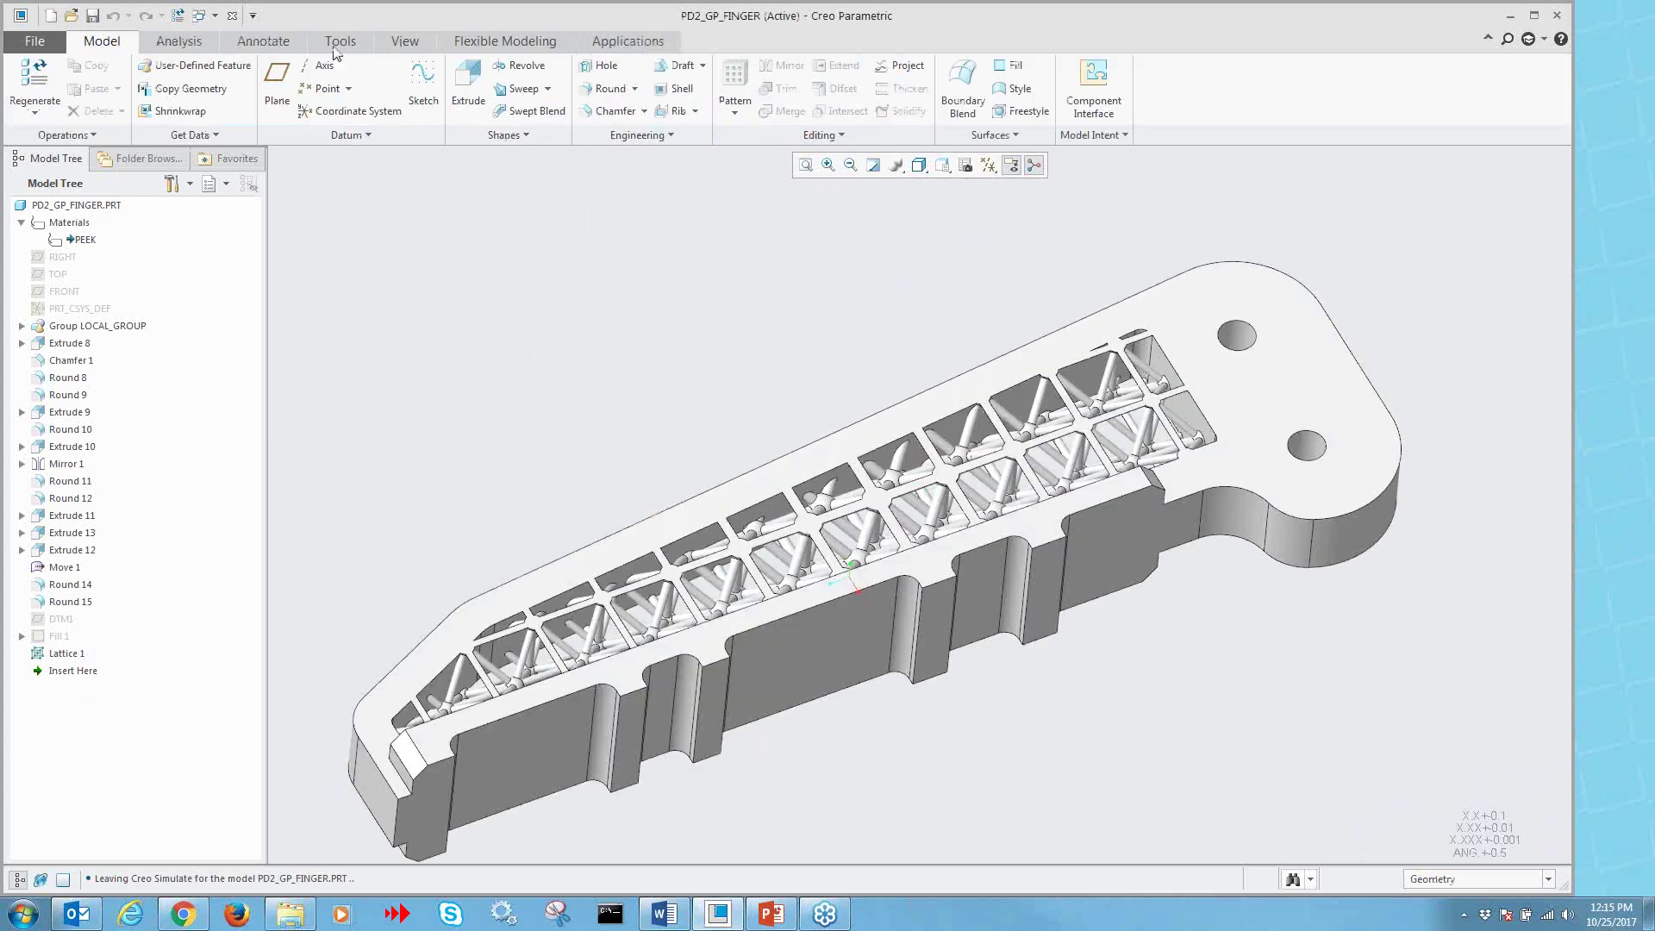
- Calculate the mass properties of the optimized finger's solid geometry using the default coordinate system and 0.00001000 accuracy
left_click(163, 42)
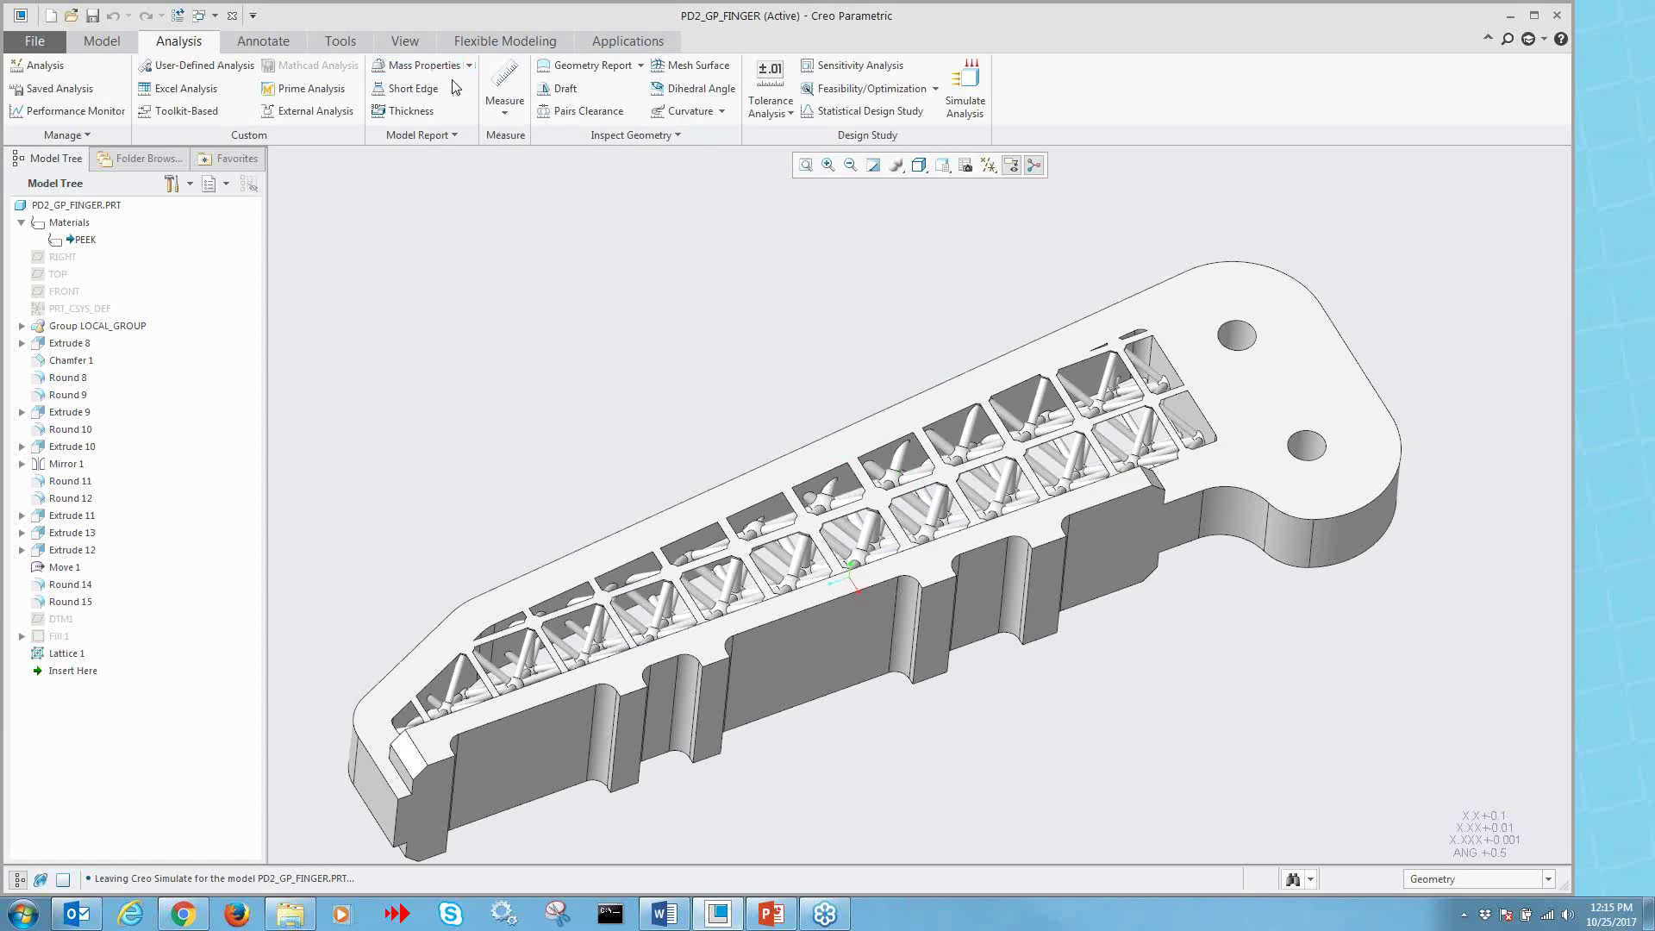
left_click(409, 67)
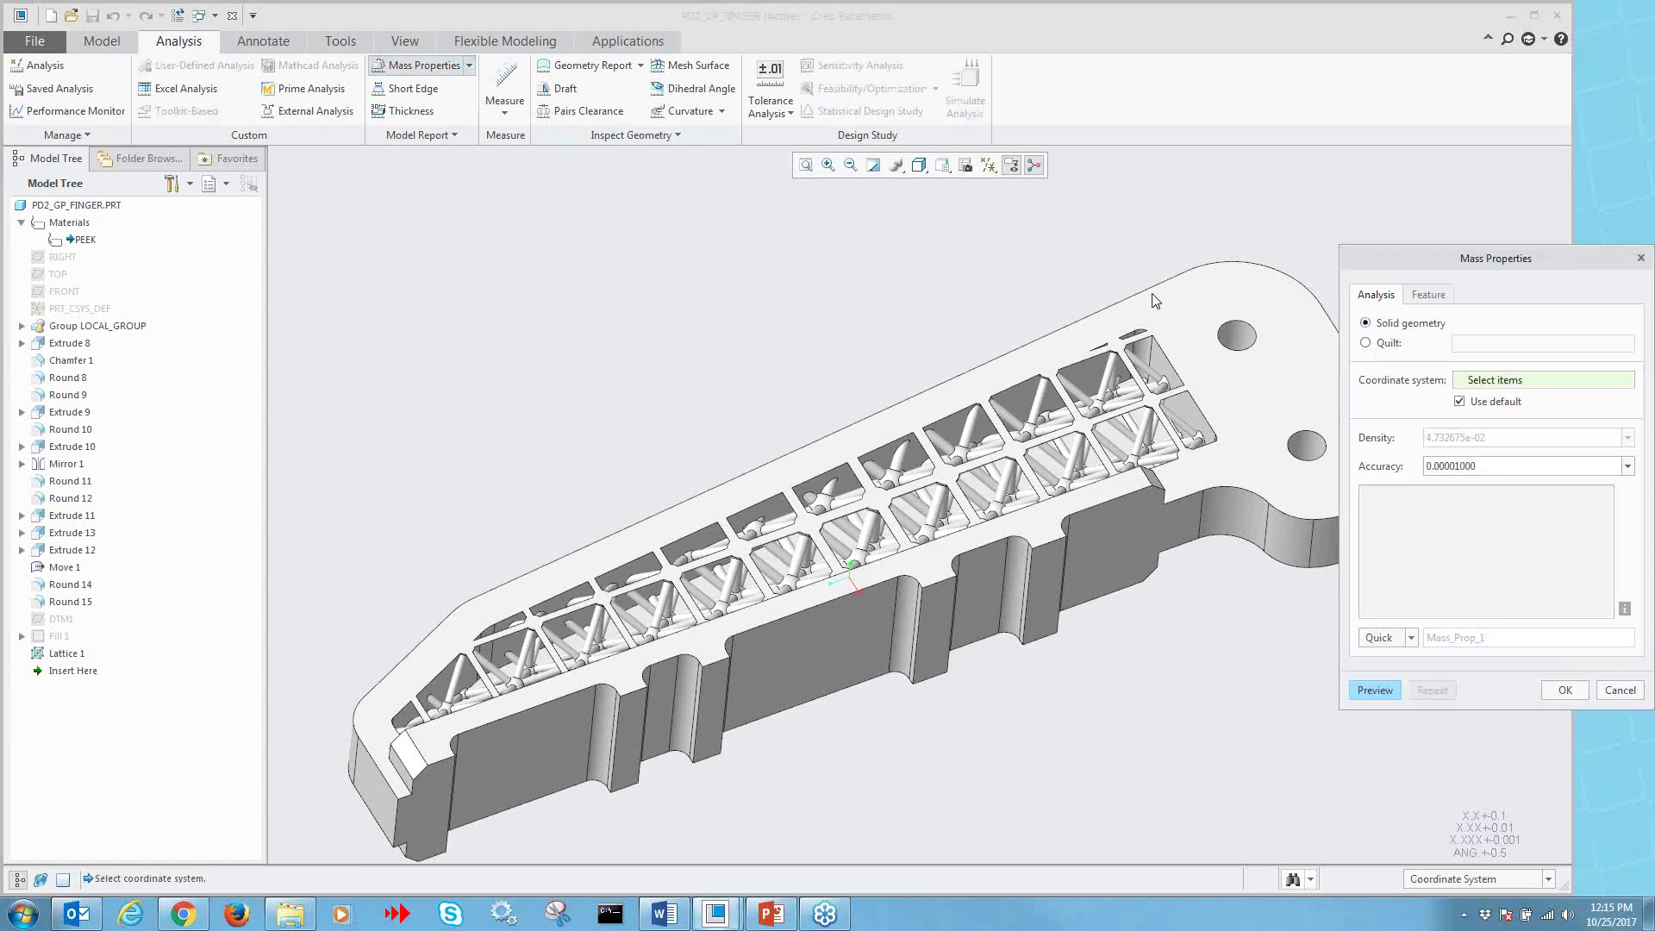
left_click(1375, 693)
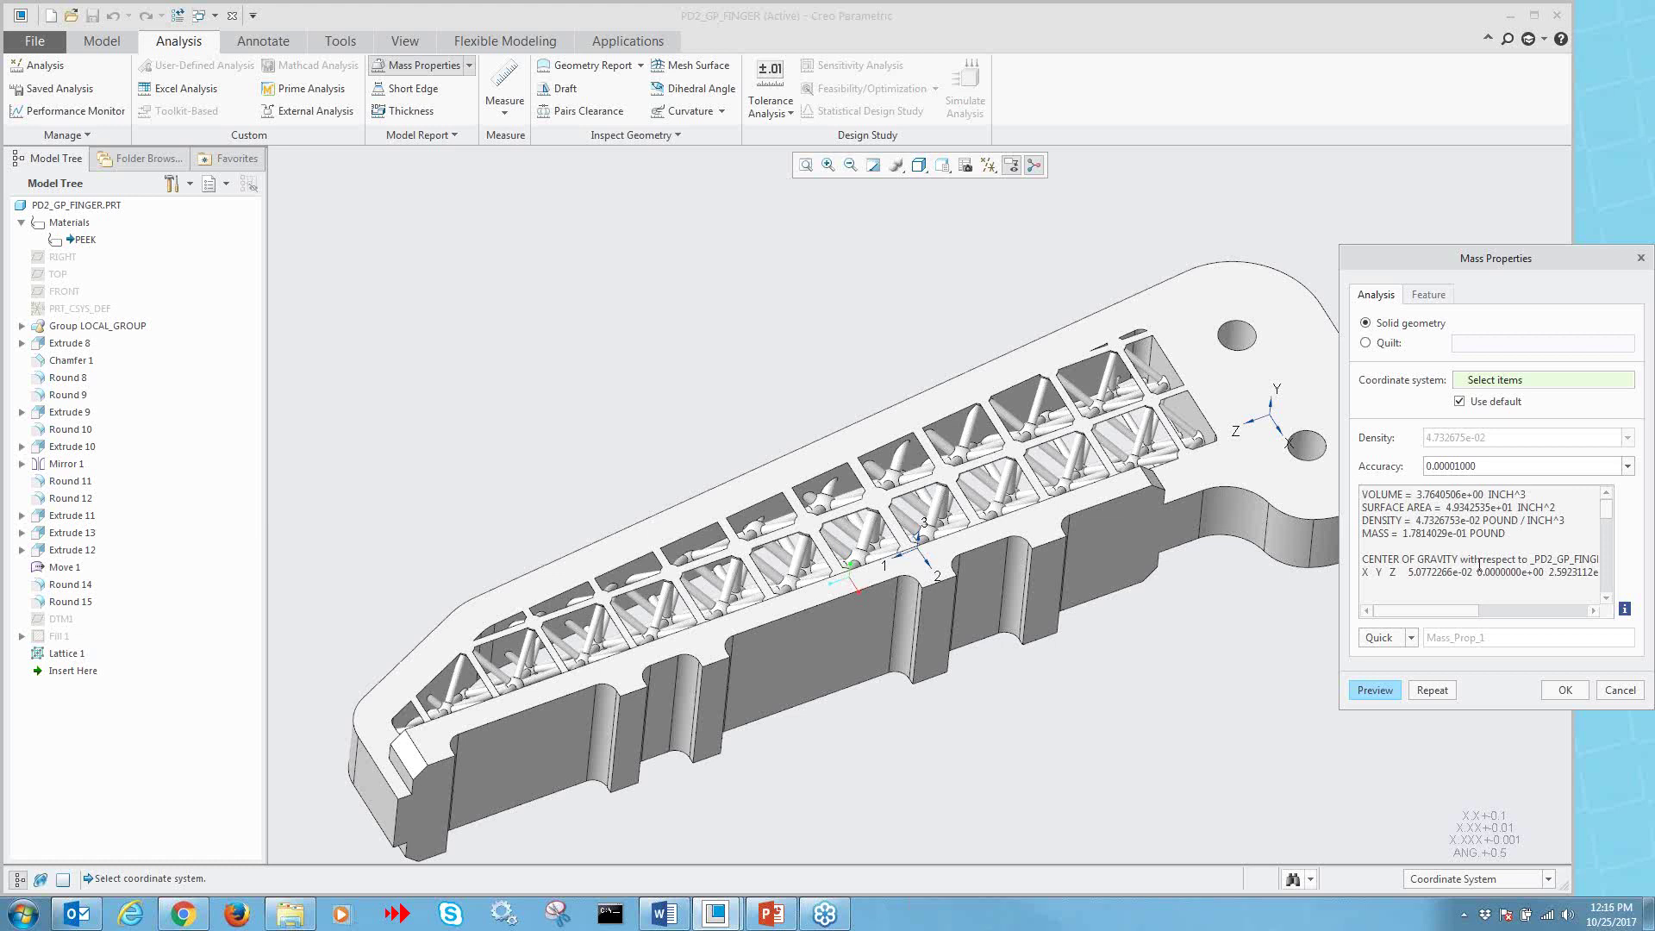
left_click(1036, 712)
scroll(979, 709, "up", 1)
middle_click_drag(979, 709, 963, 713)
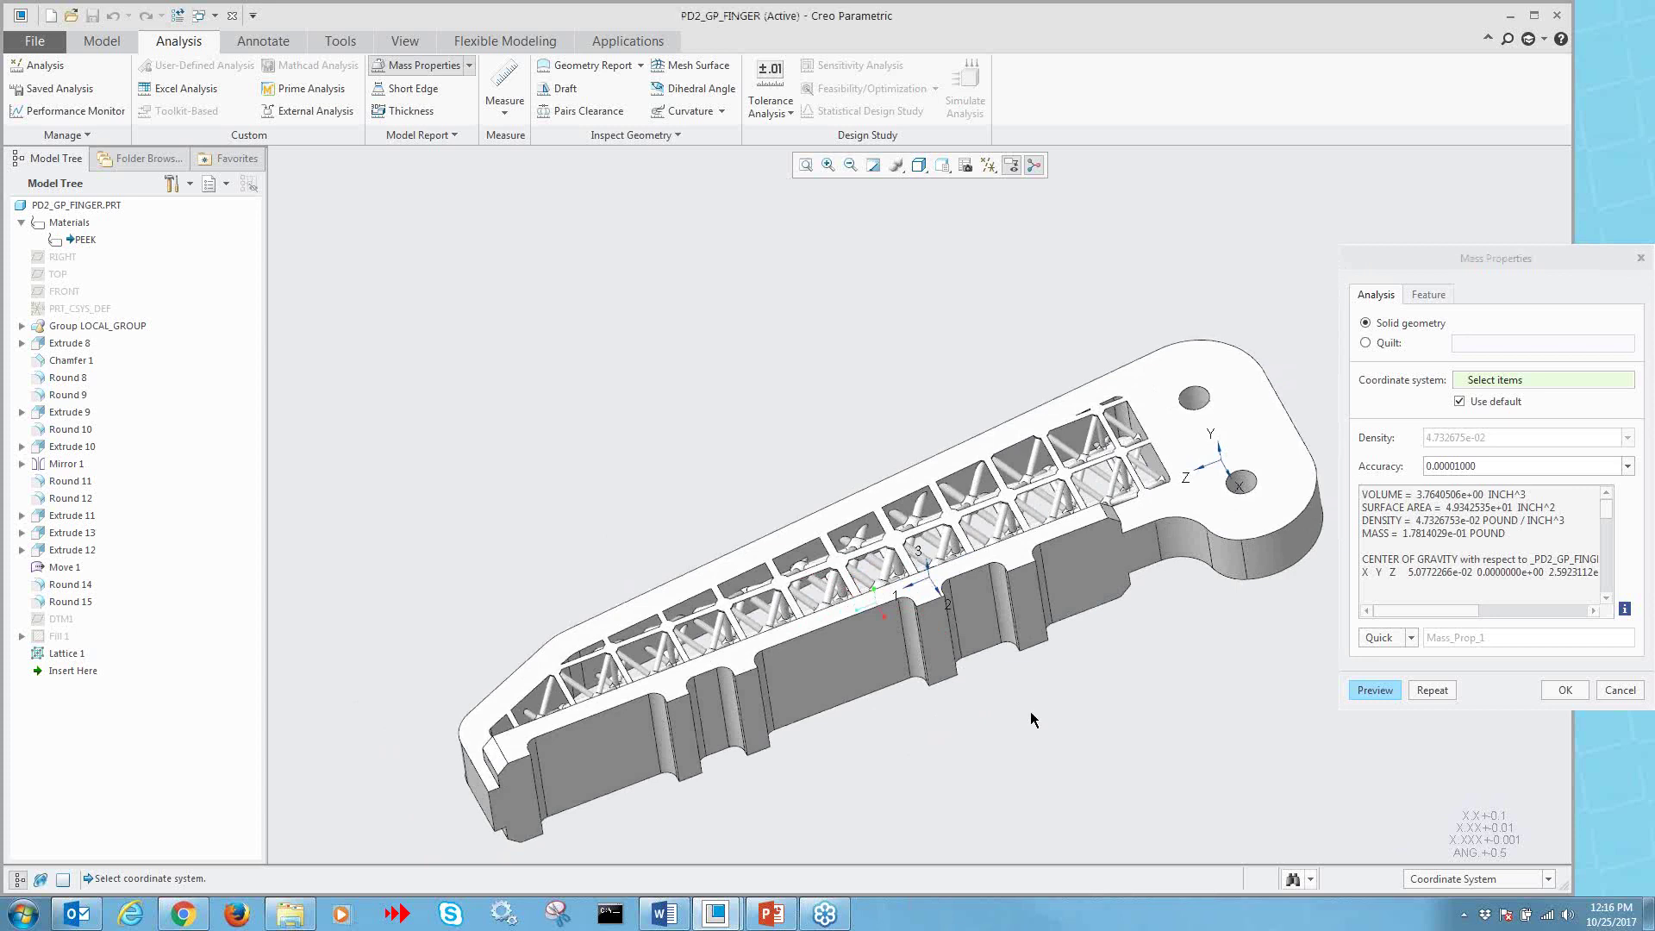
left_click(1564, 689)
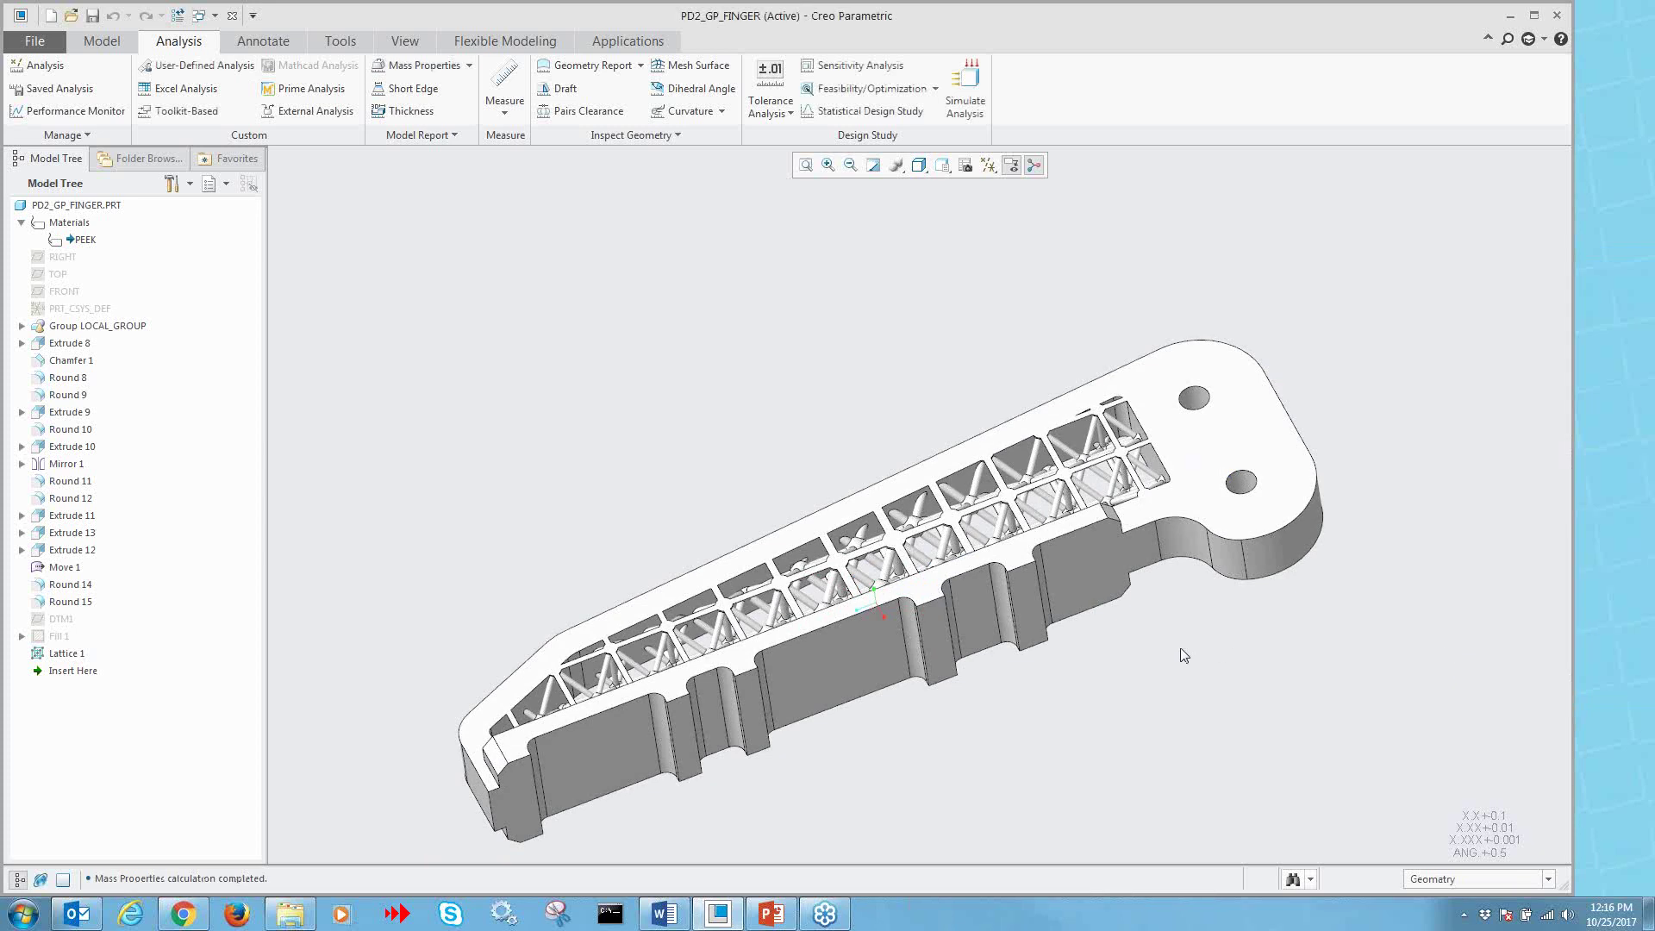
- Prepare the optimized PD2_GP_FINGER part for 3D printing by placing it on a new print tray
middle_click_drag(1134, 669, 1158, 647)
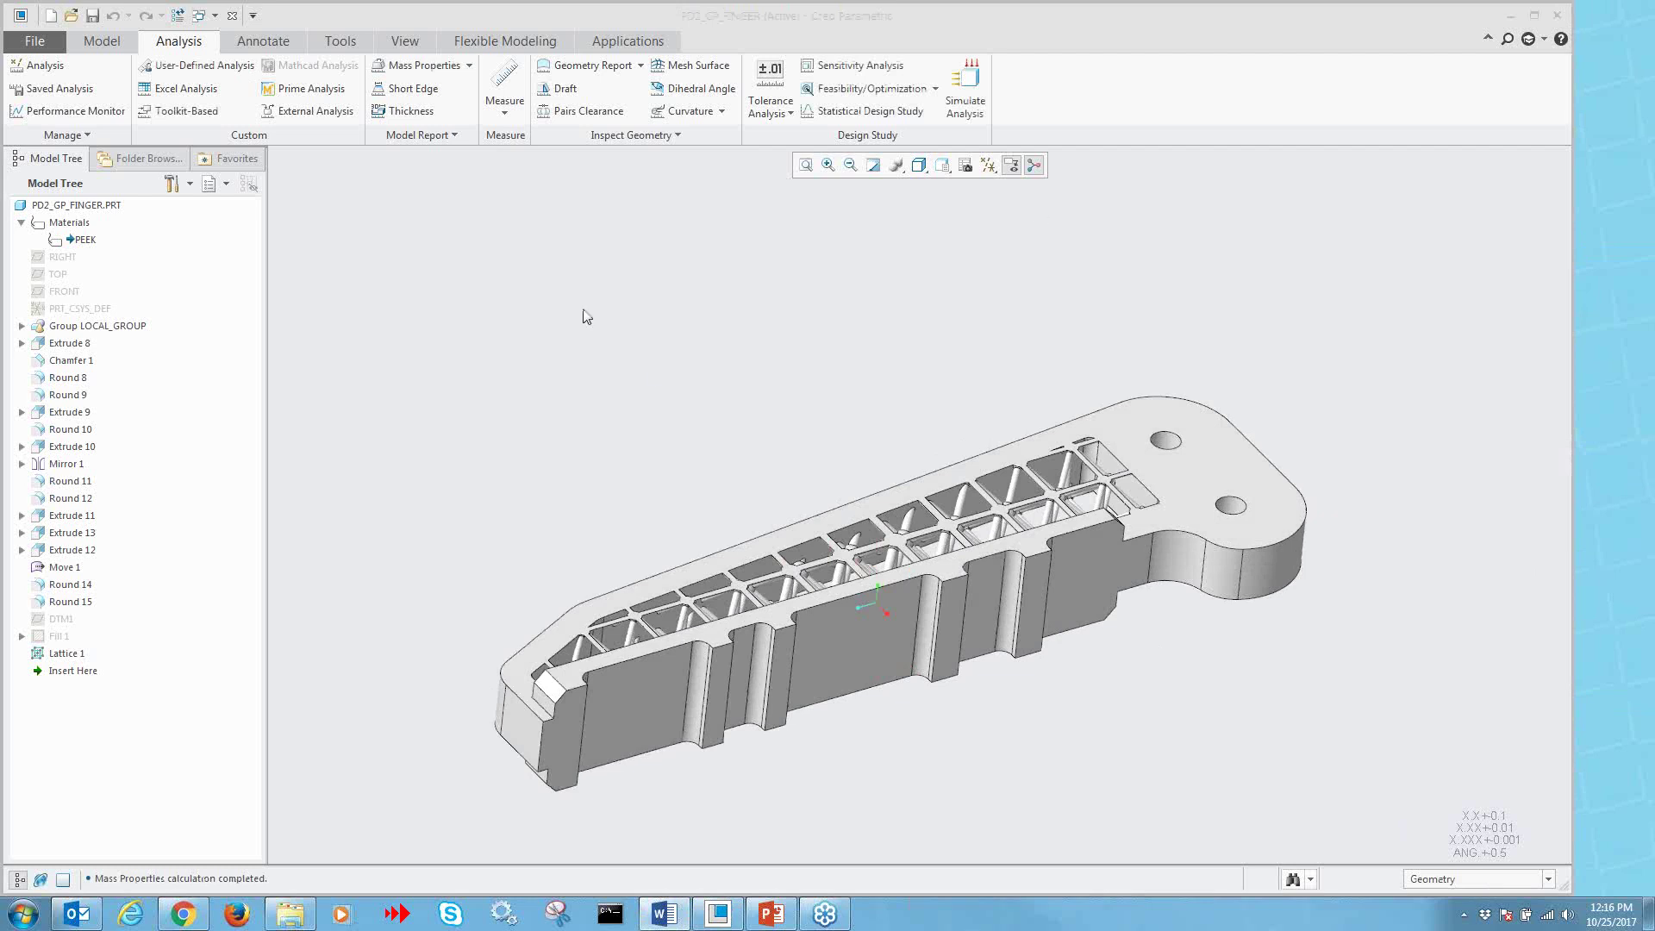
middle_click_drag(933, 608, 896, 586)
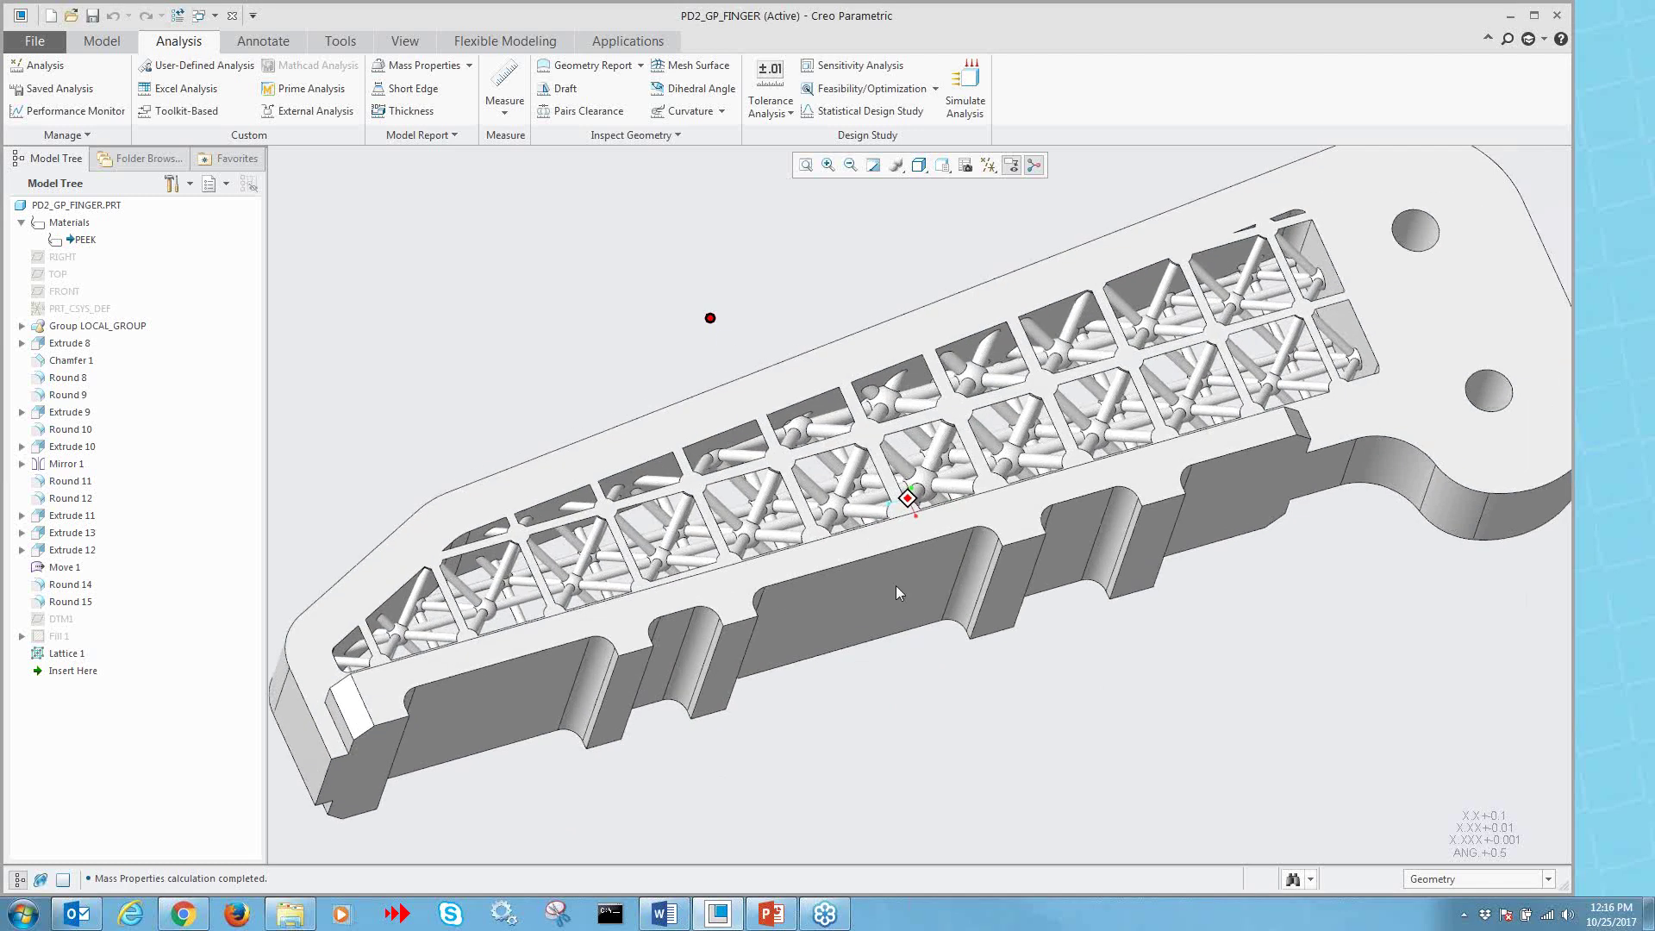
left_click(33, 43)
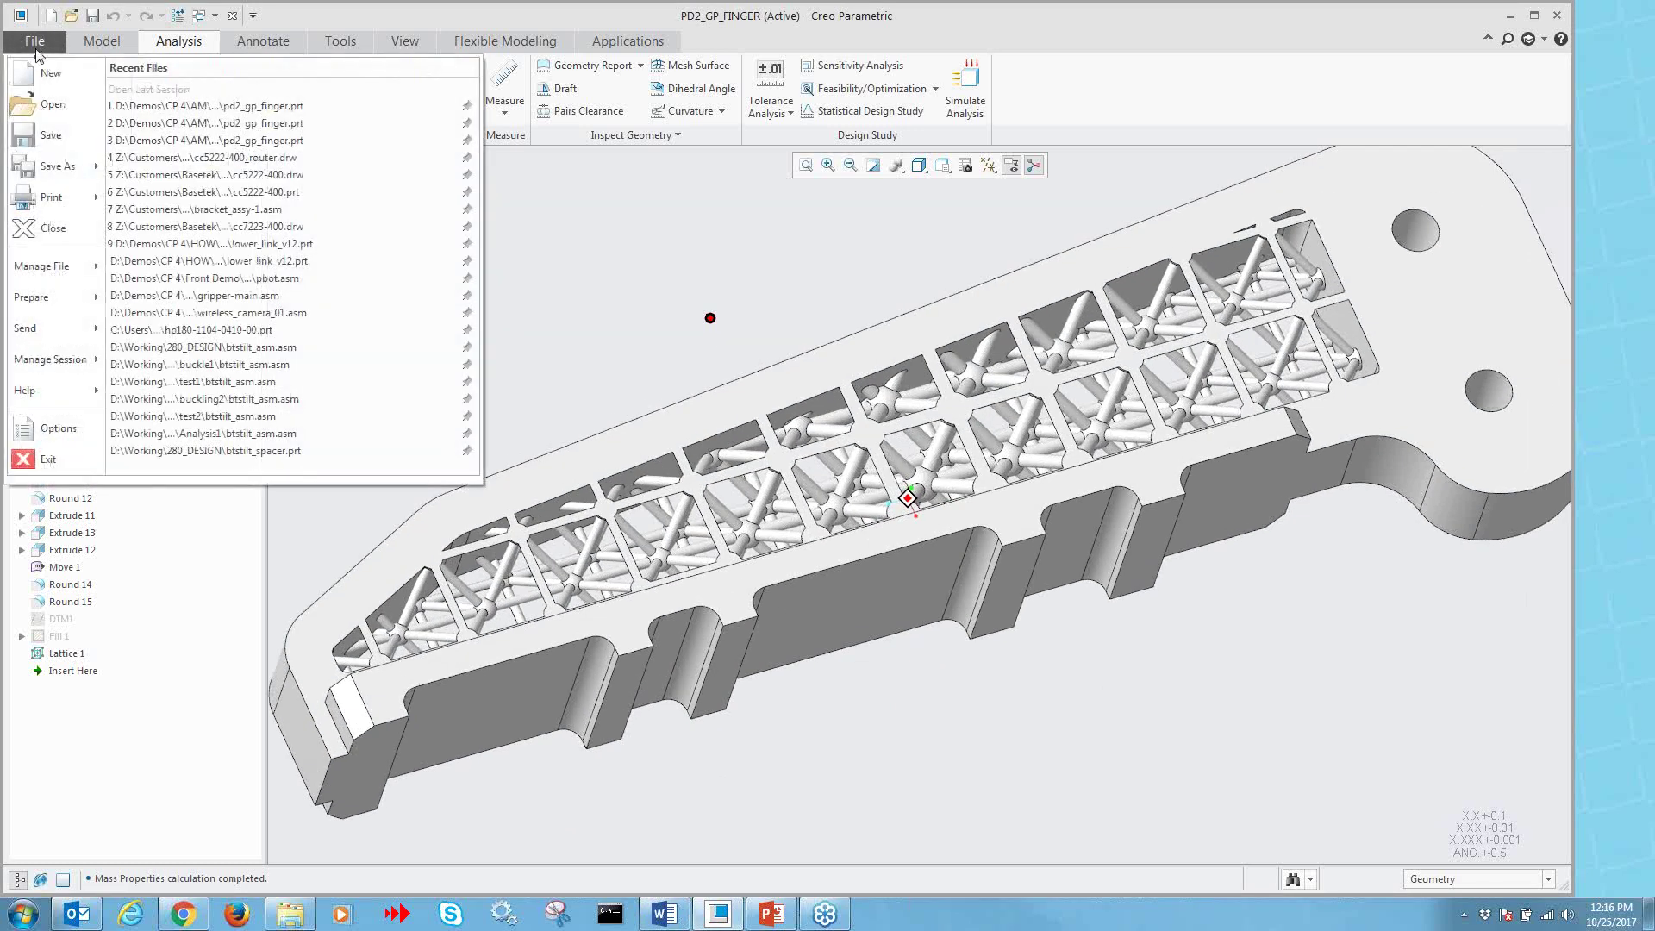
mouse_move(53, 202)
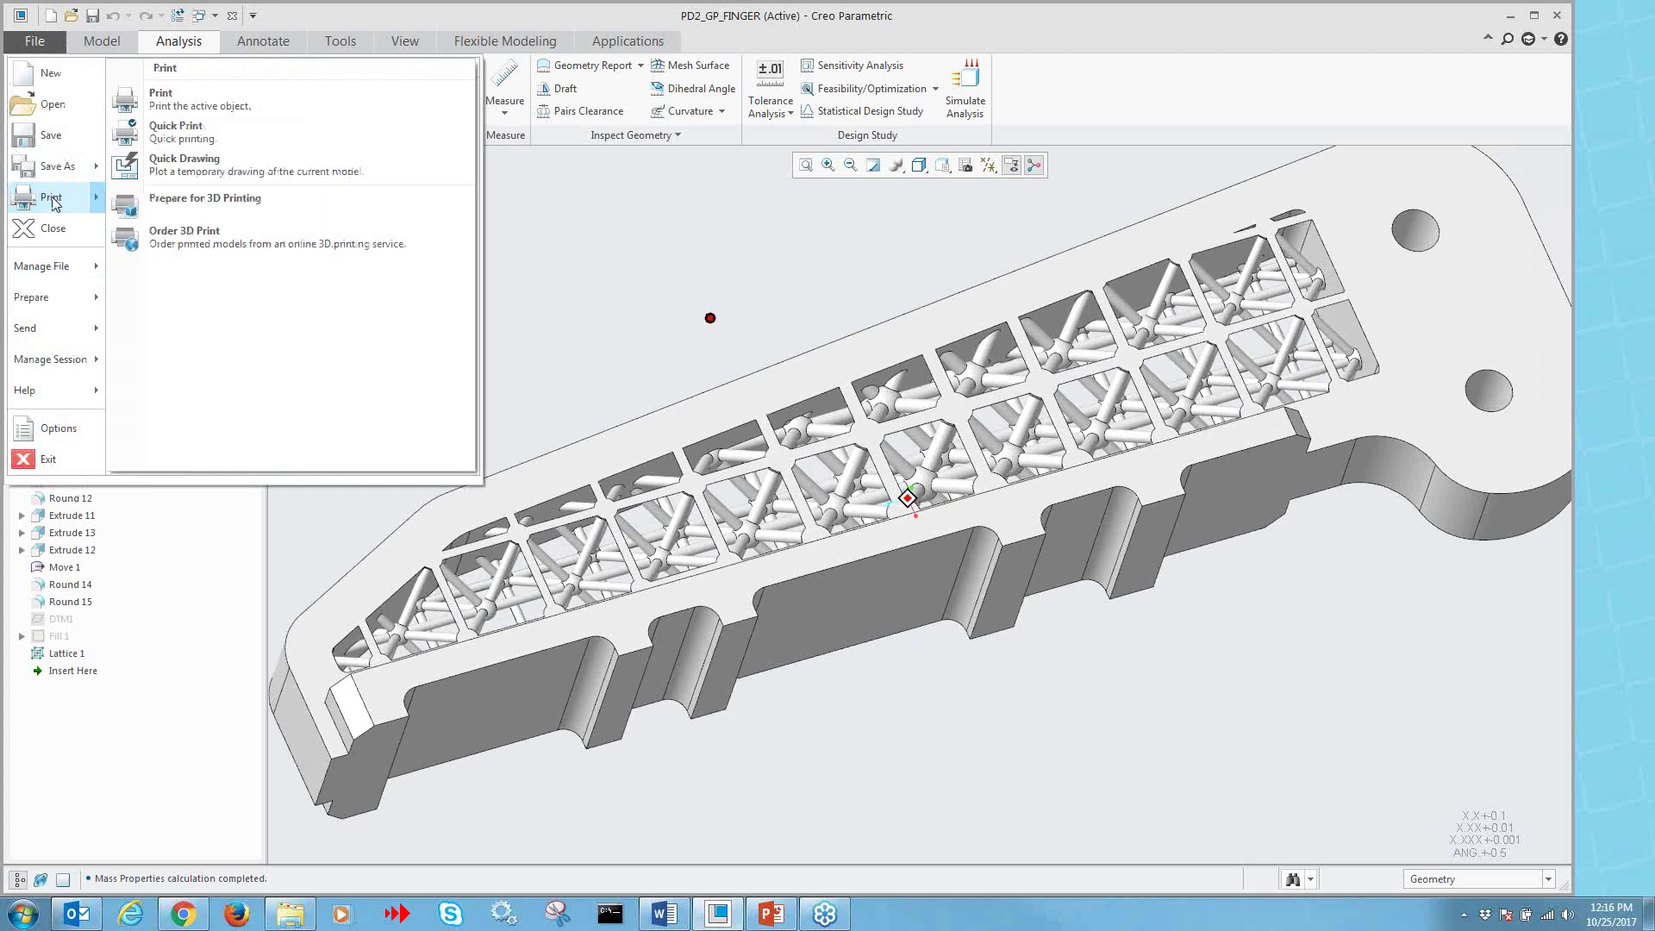
left_click(238, 218)
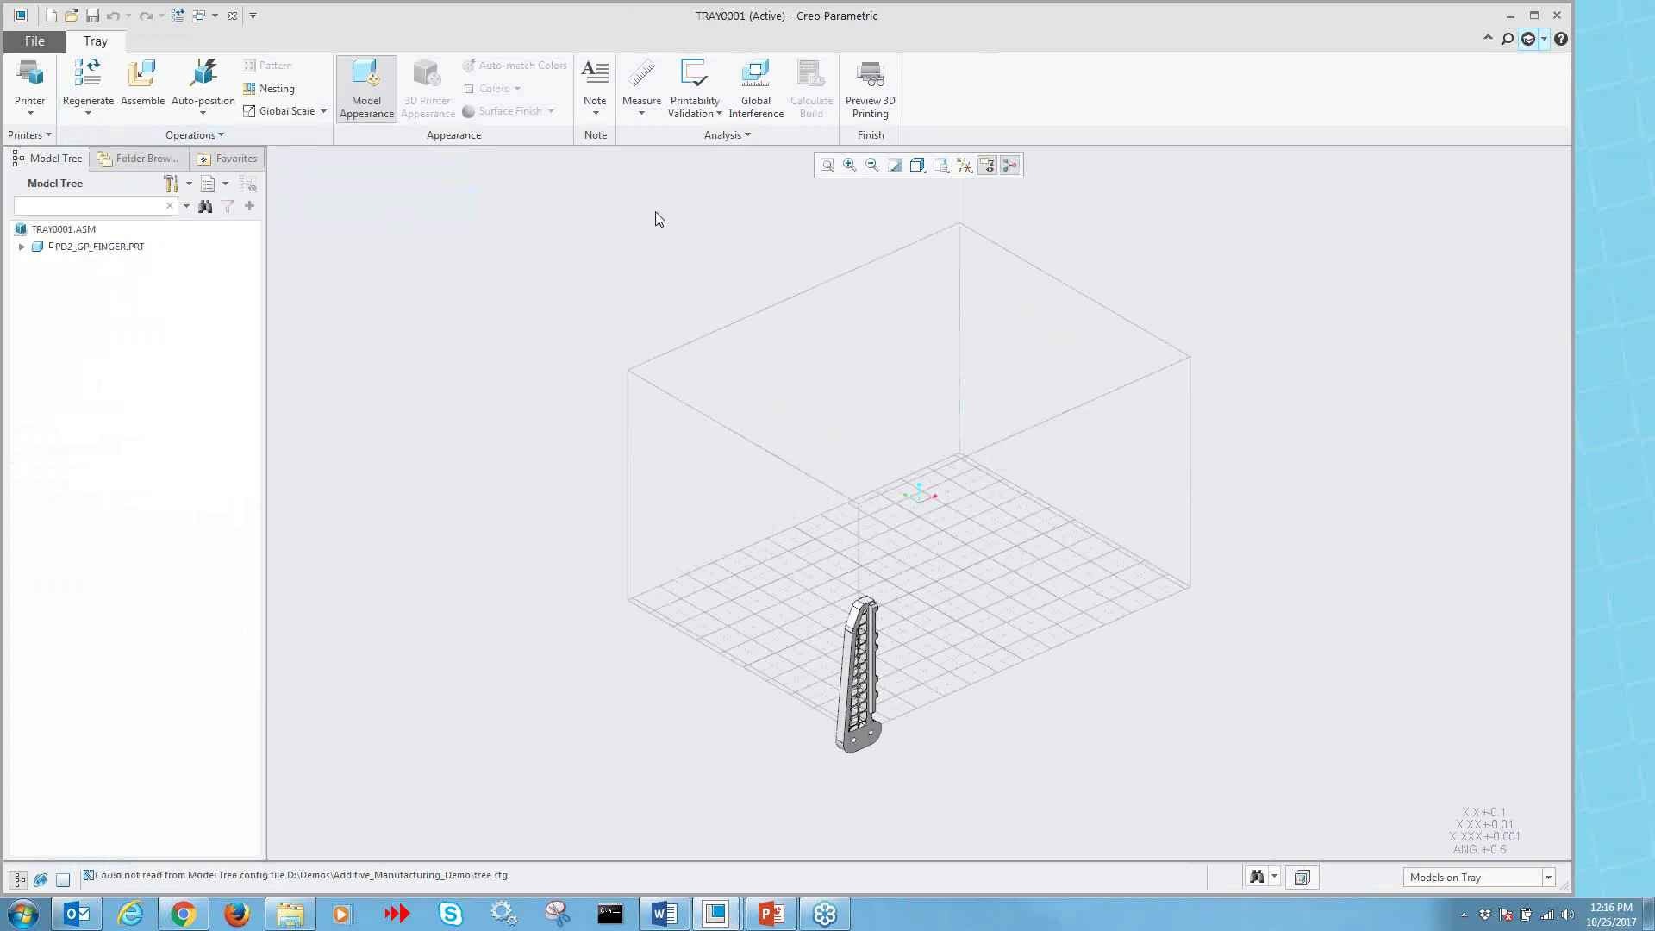
- Choose the Tool Room printer for the tray and auto-position the finger within its build volume
left_click(29, 113)
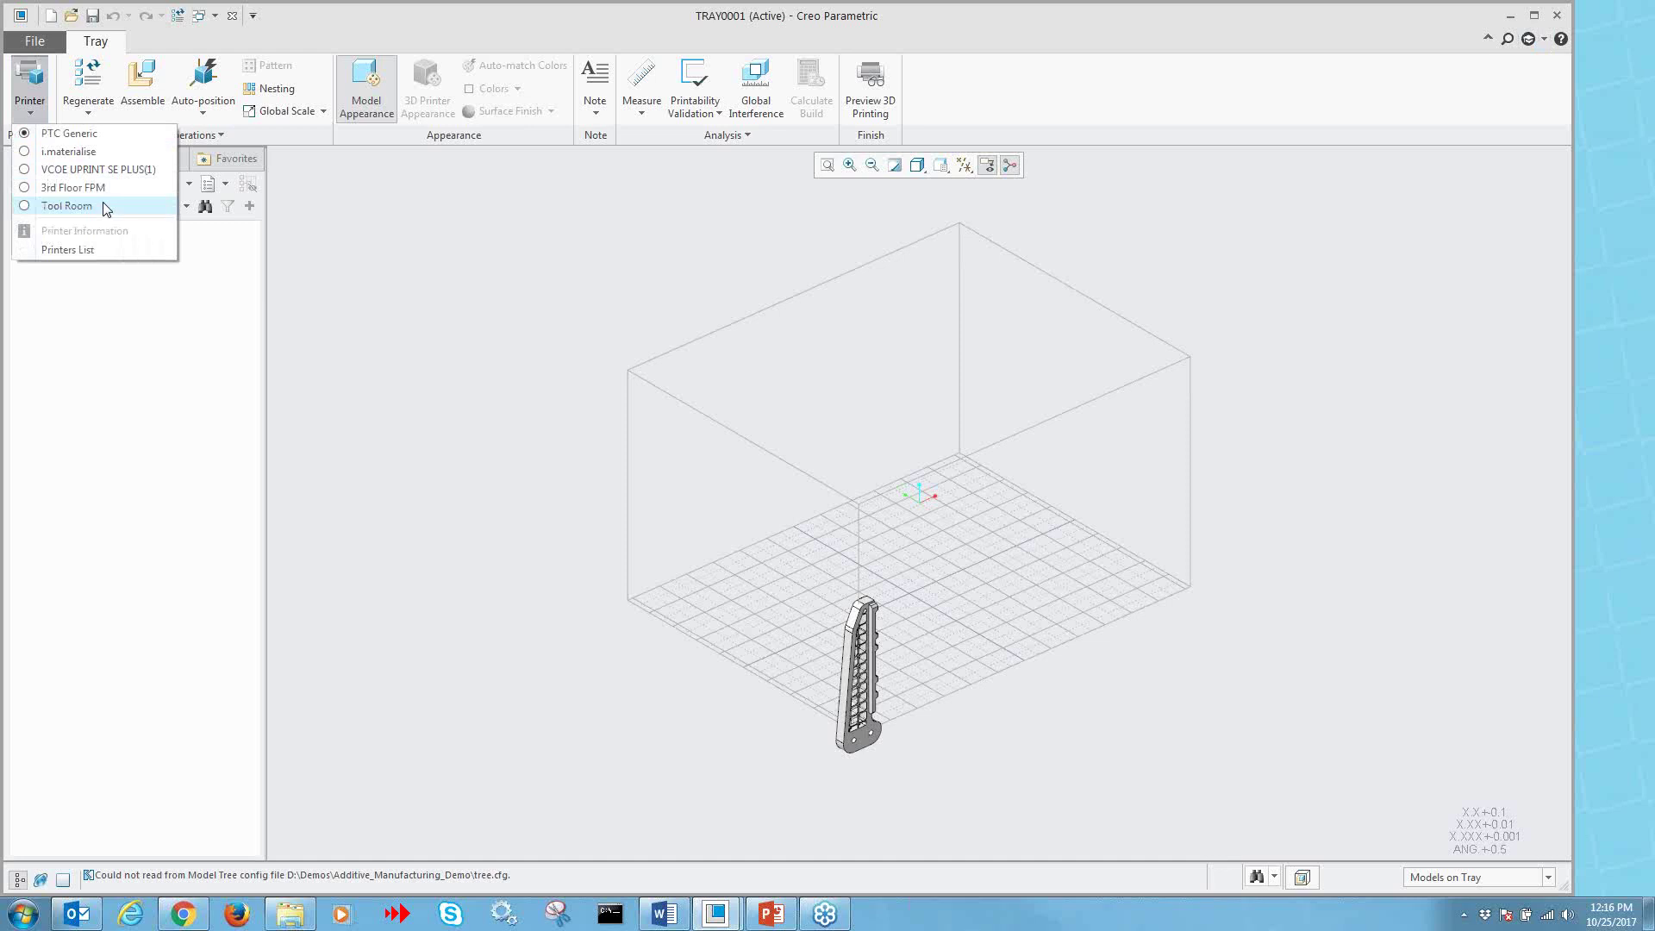
left_click(60, 206)
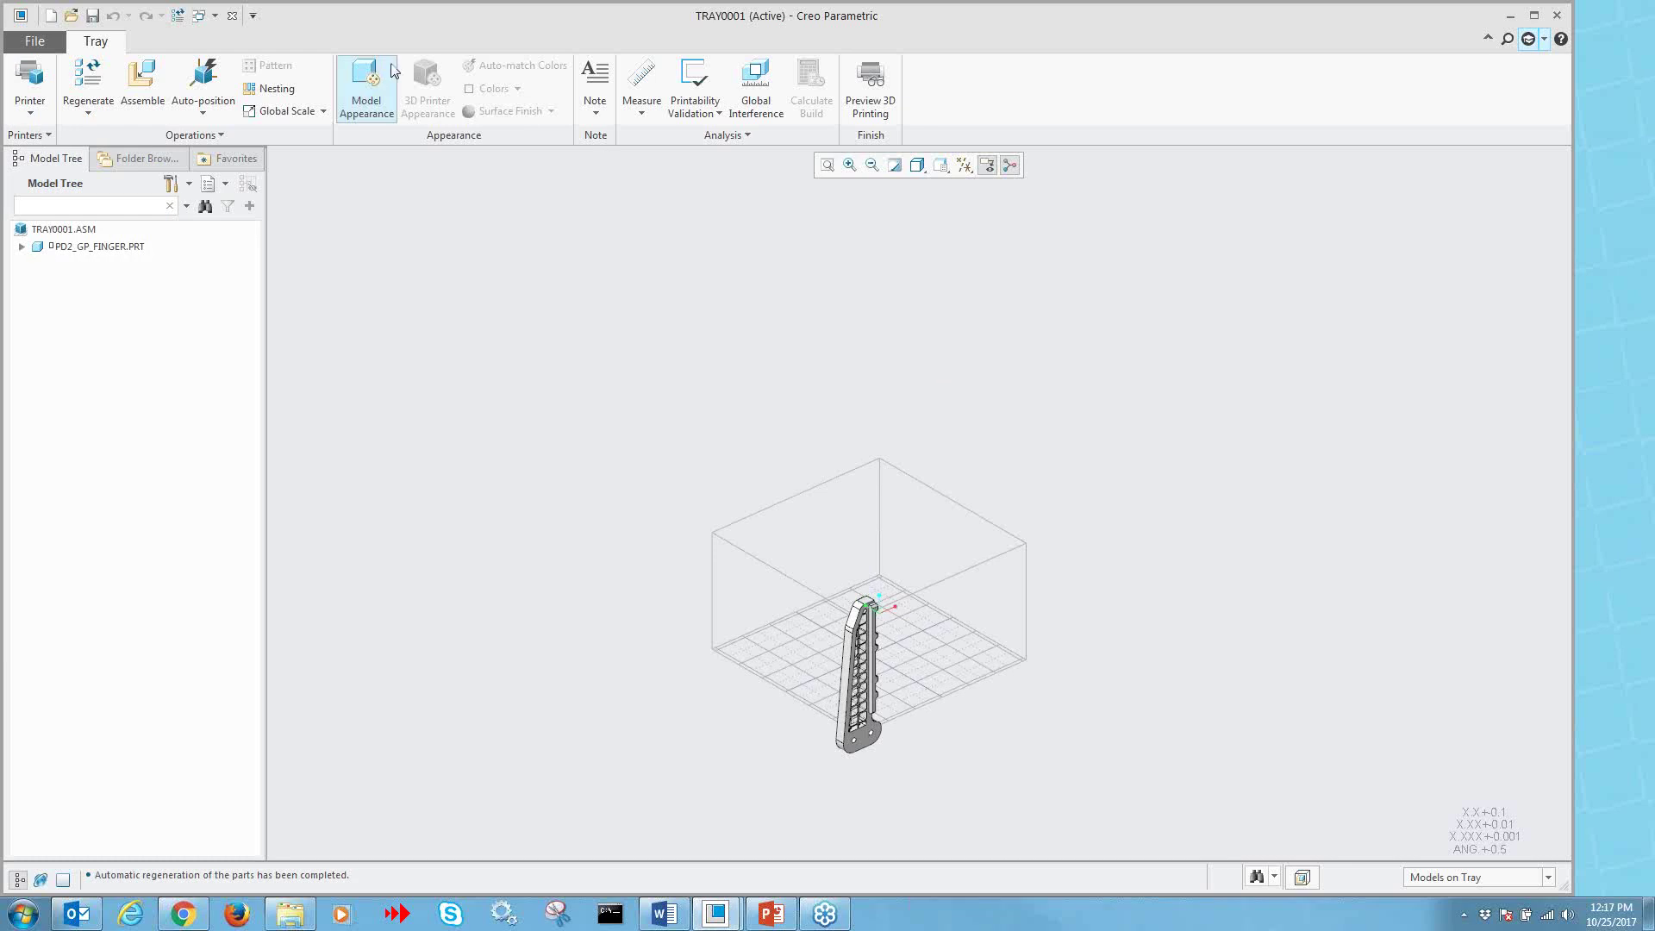
left_click(206, 76)
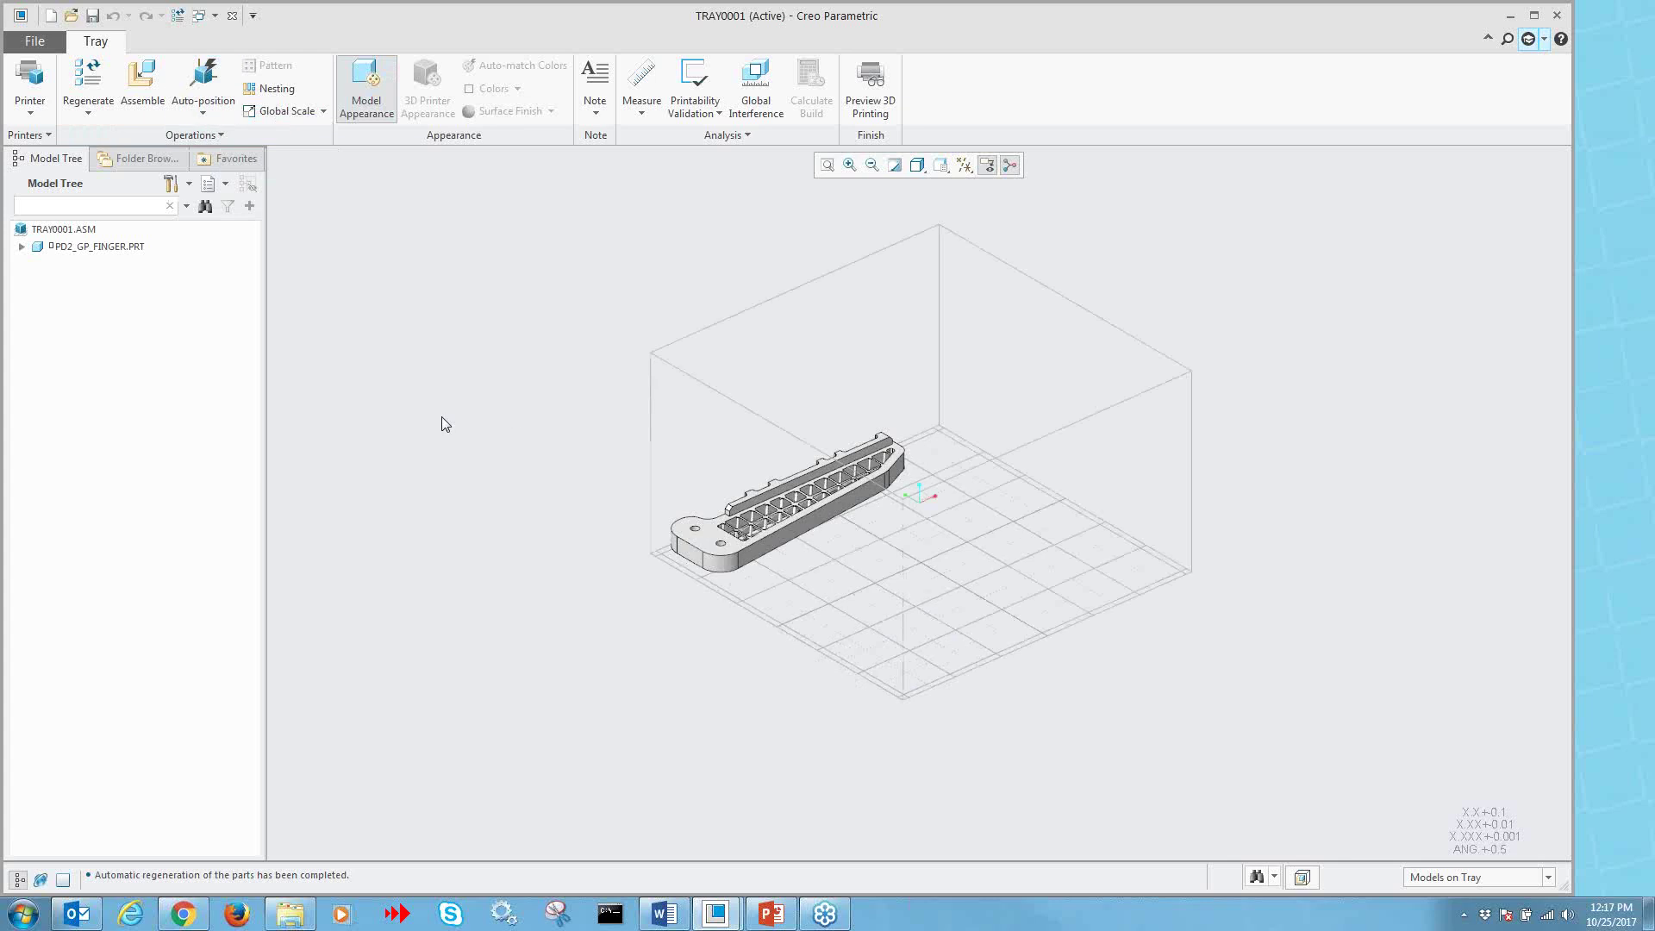
- Check how the auto-positioned finger rests on the tray, and arrange it with Arrange on Tray
mouse_move(561, 617)
middle_mouse_down()
mouse_move(610, 539)
mouse_move(713, 557)
mouse_move(617, 565)
mouse_move(554, 650)
mouse_move(582, 620)
mouse_move(578, 638)
middle_mouse_up()
scroll(735, 450, "down", 3)
middle_click_drag(737, 452, 780, 493)
scroll(812, 559, "up", 2)
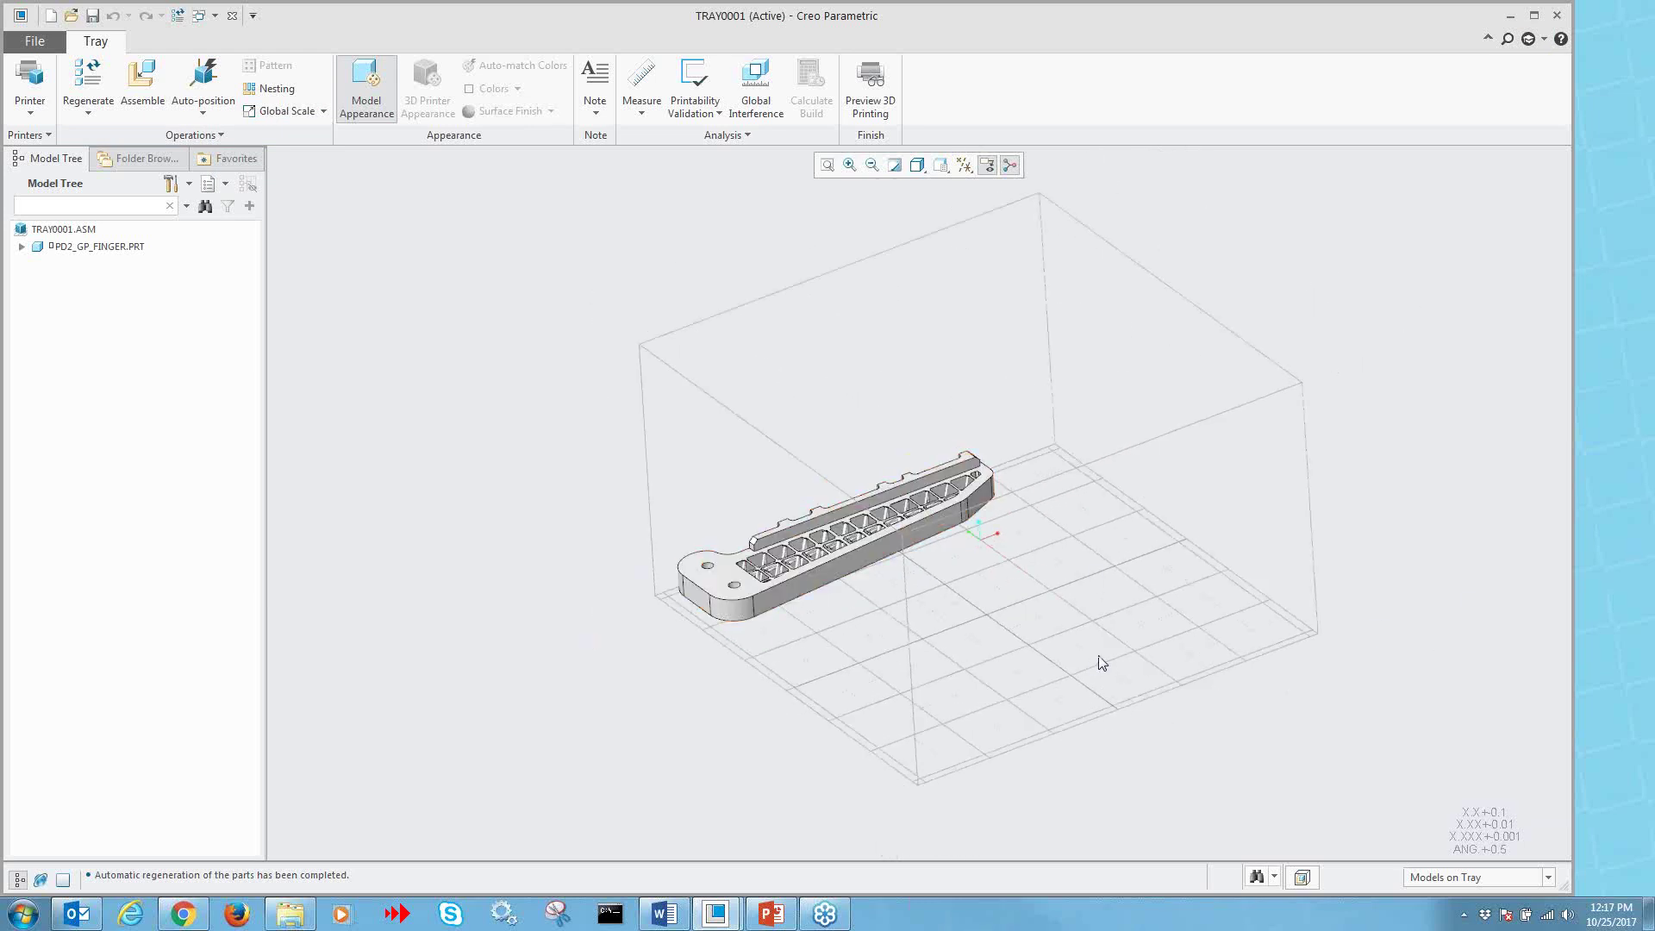
middle_click_drag(1101, 661, 726, 655)
scroll(728, 651, "down", 5)
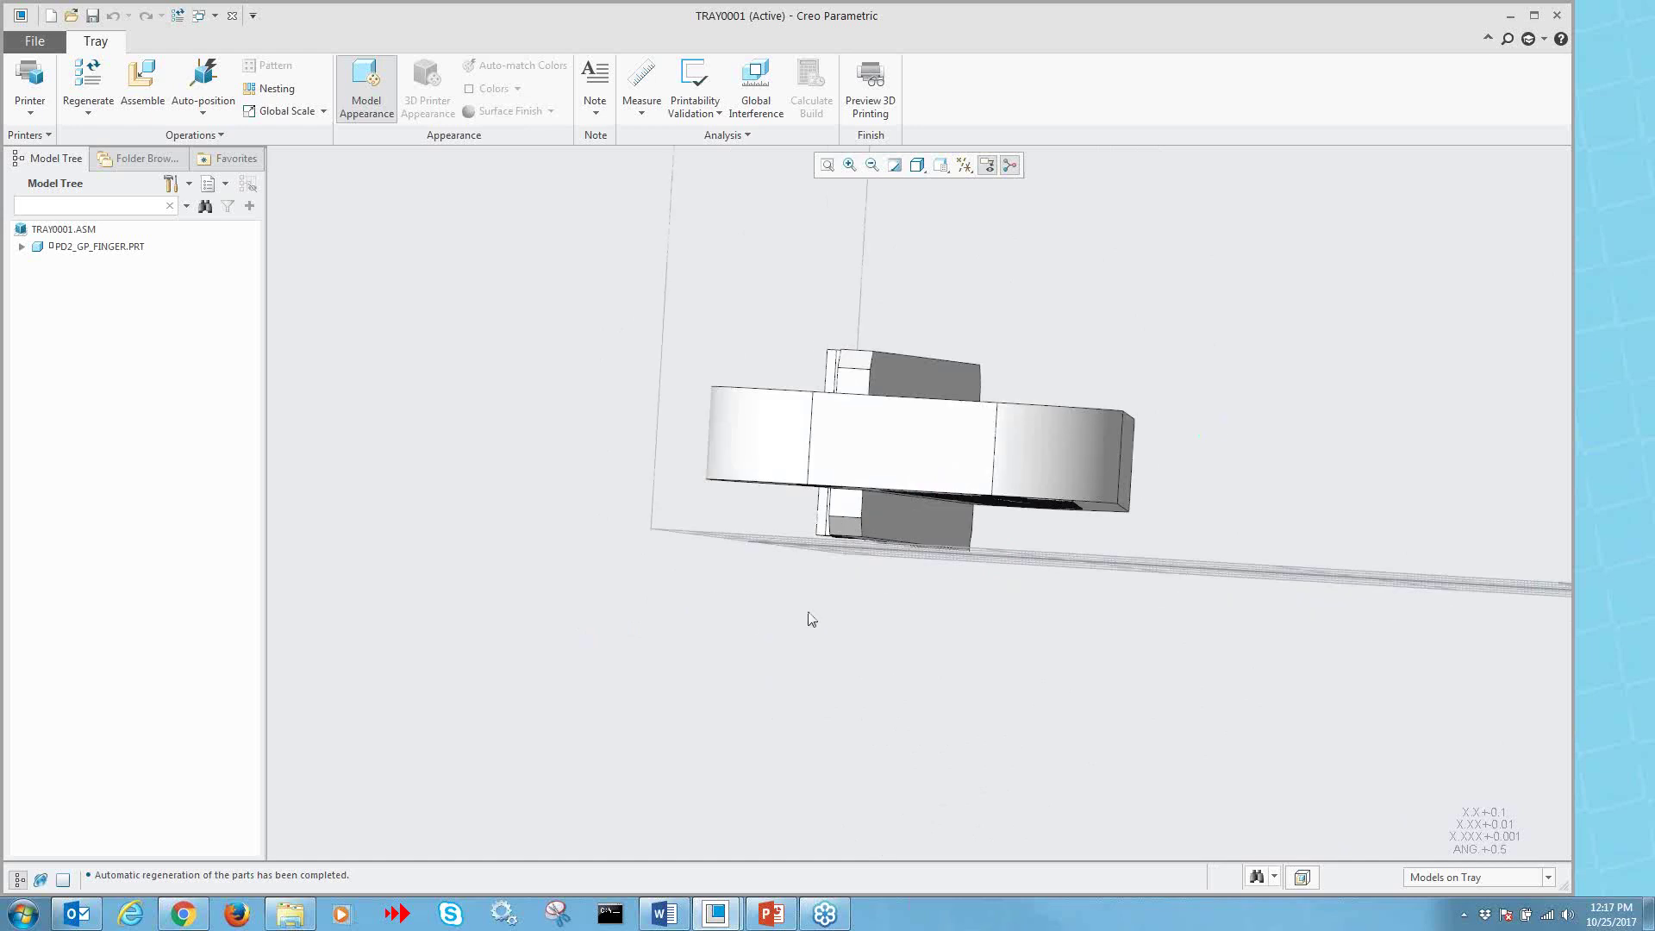
middle_click_drag(891, 557, 839, 591)
scroll(840, 591, "up", 4)
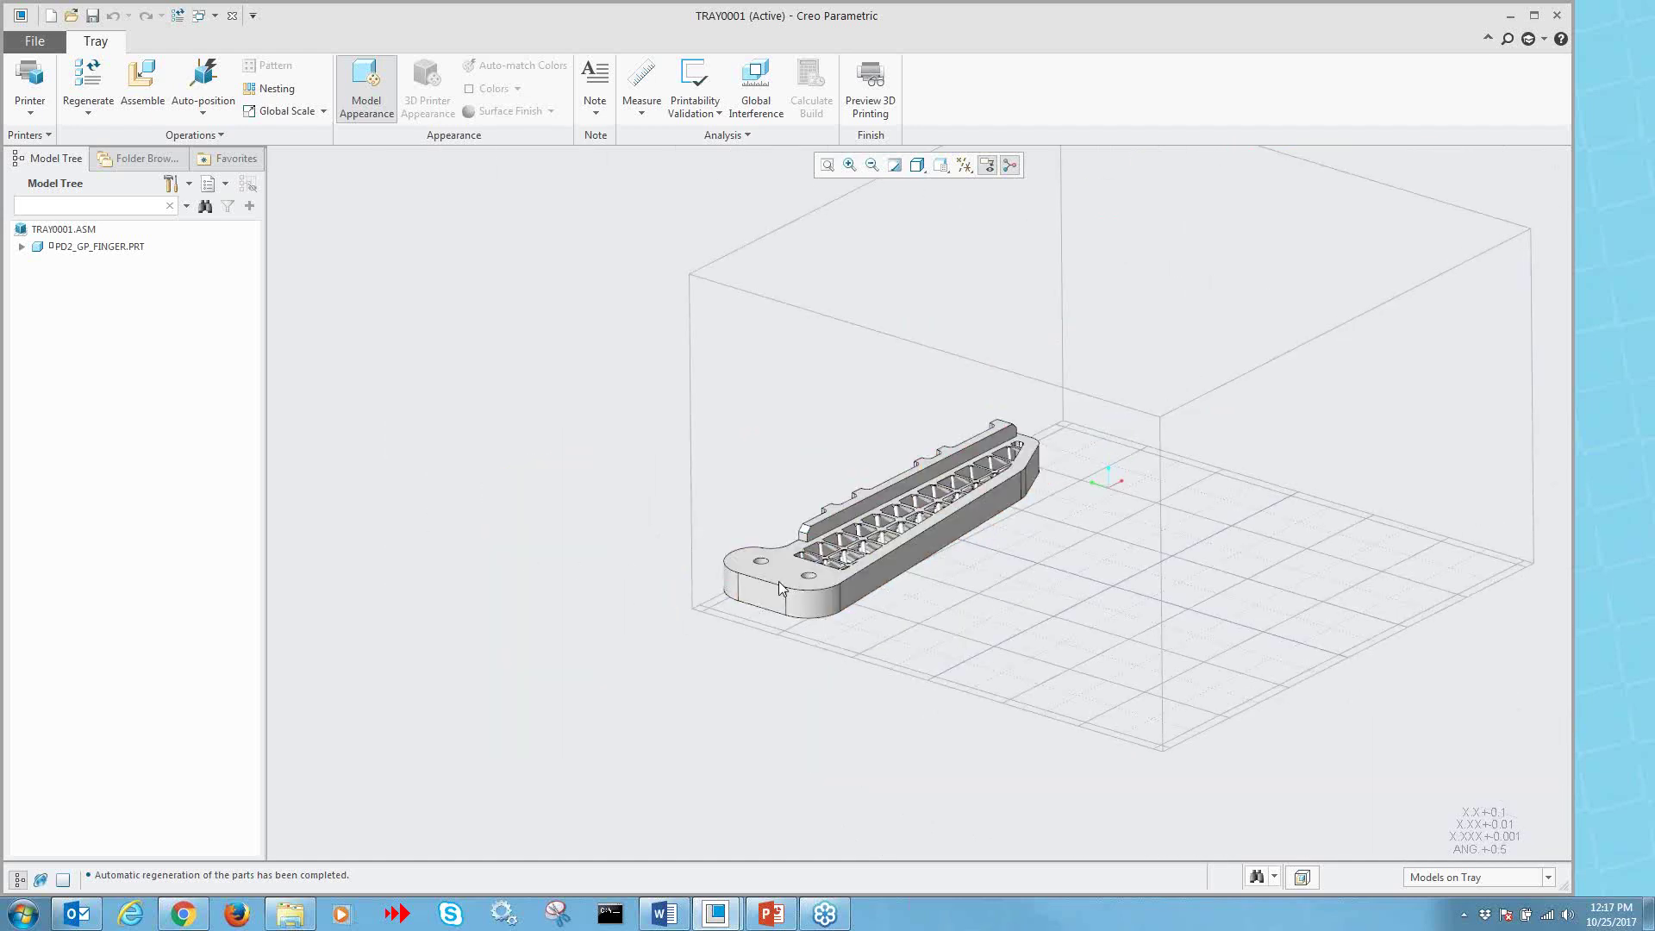
scroll(779, 580, "up", 1)
scroll(1146, 571, "down", 2)
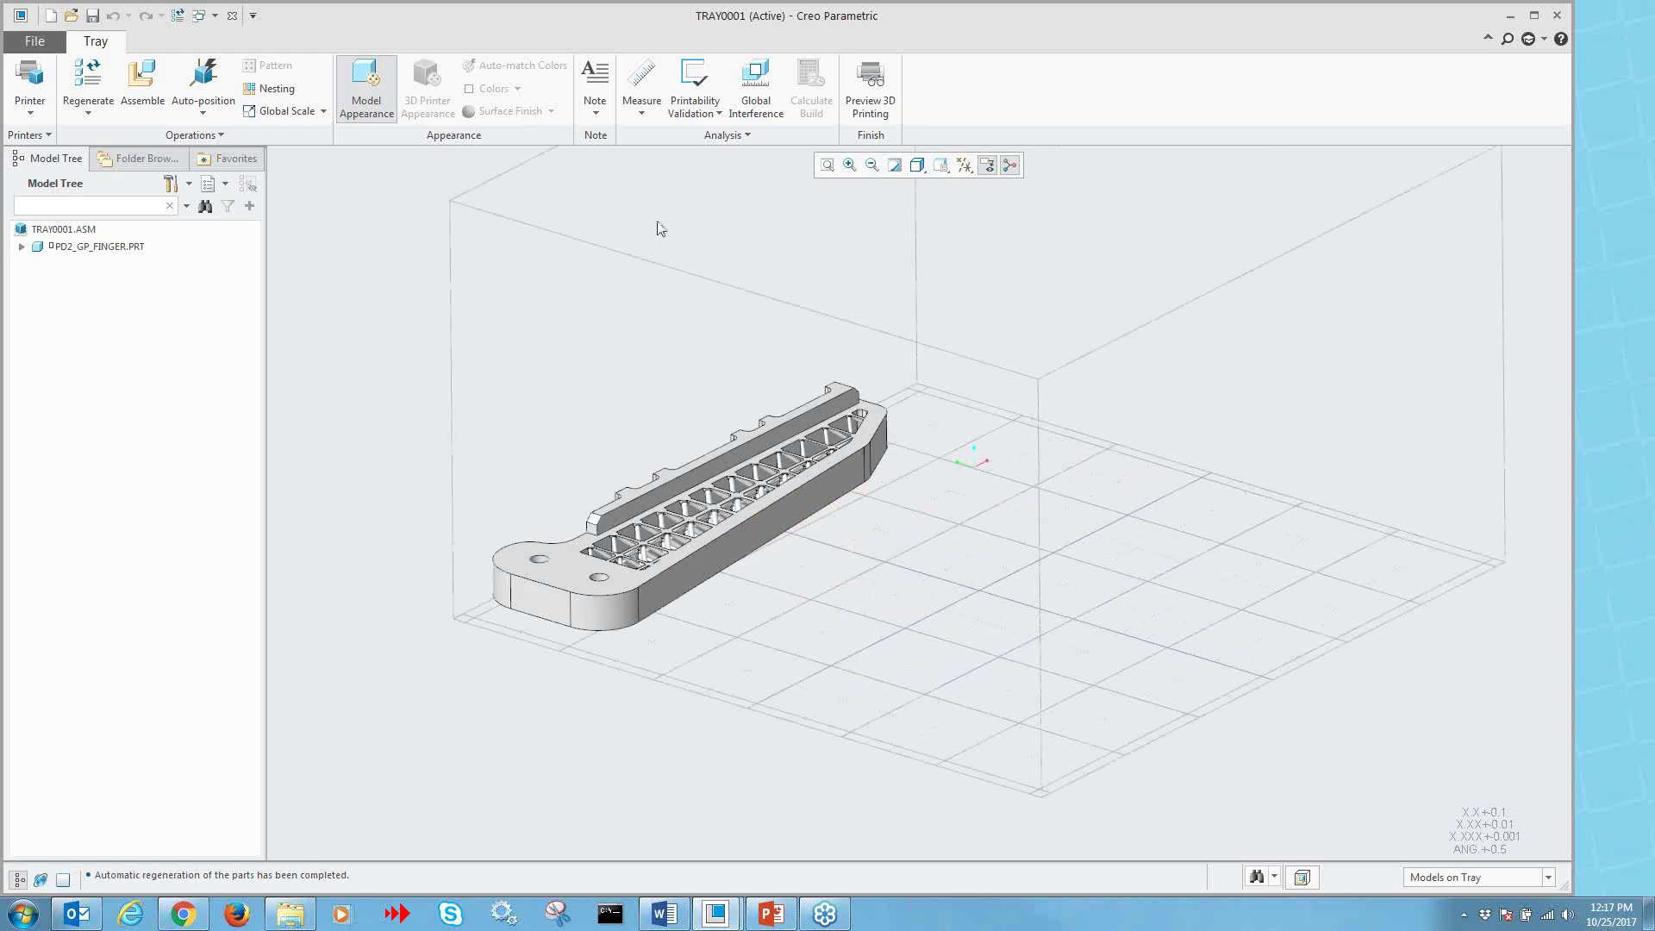
left_click(223, 111)
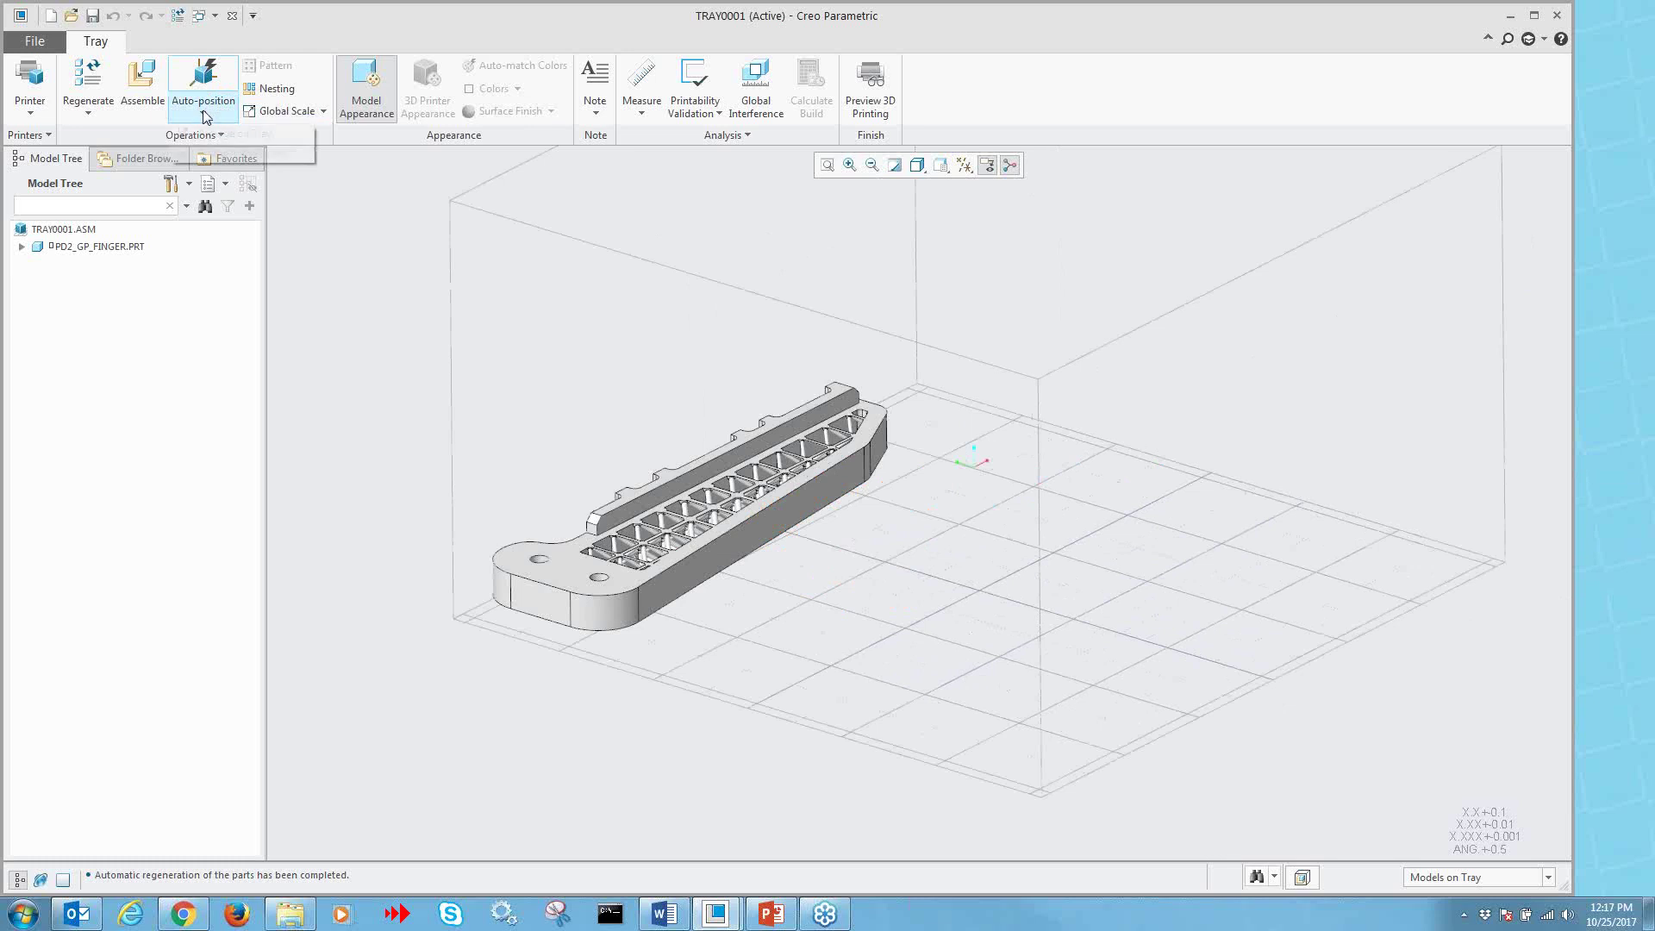
left_click(210, 132)
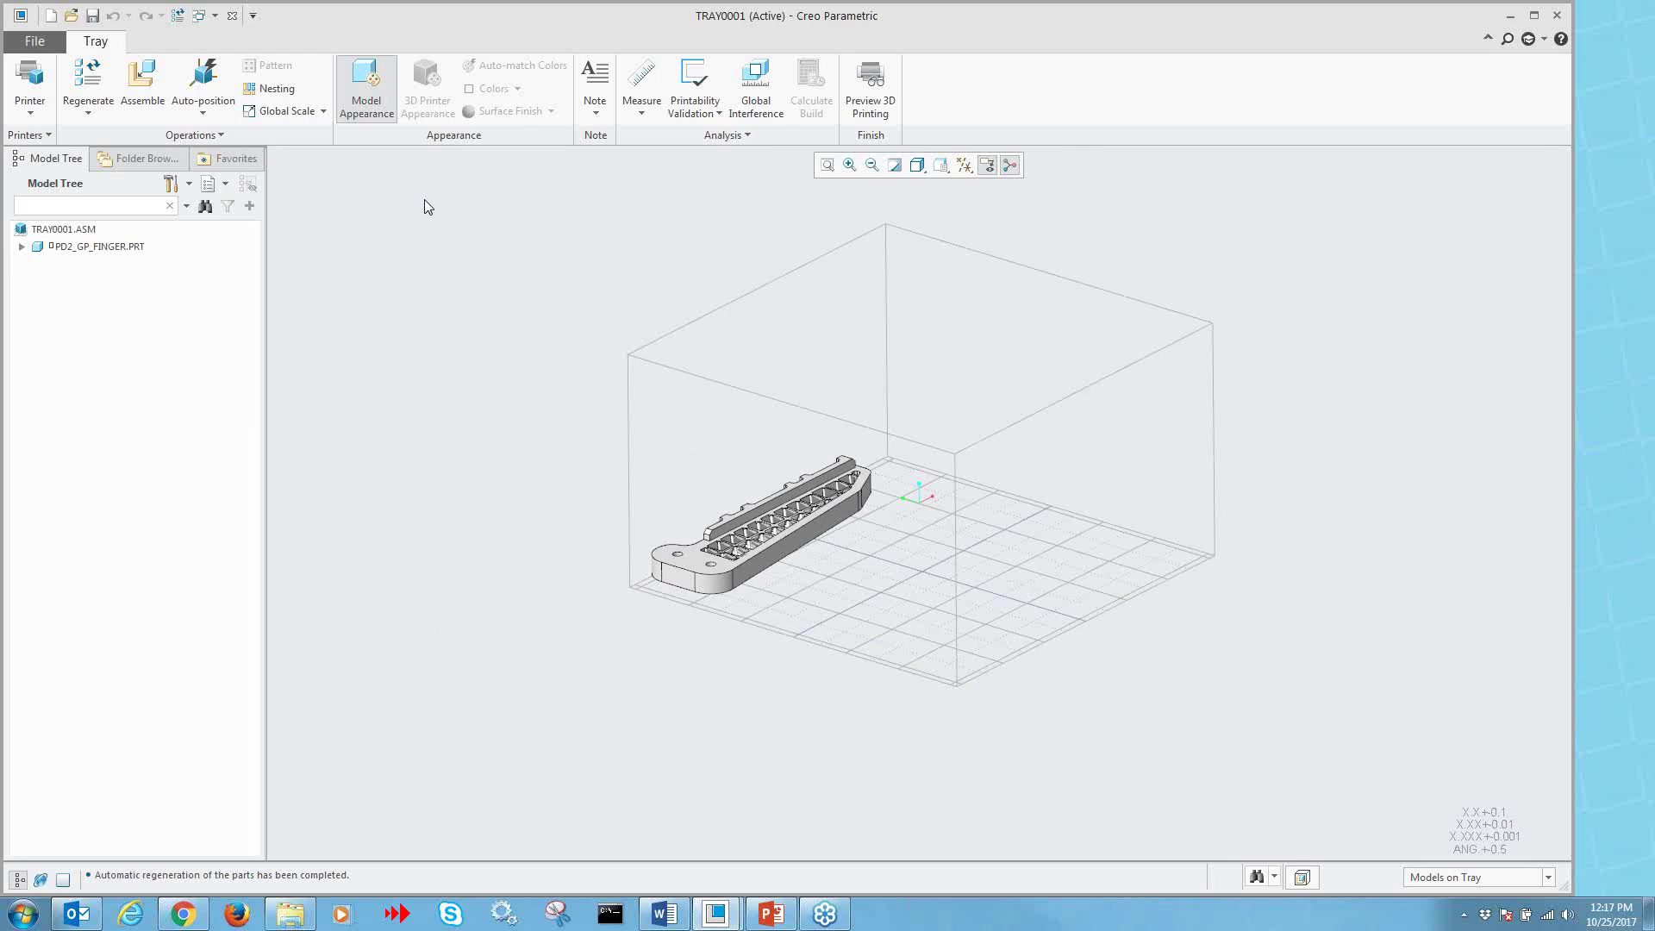
- Verify PD2_GP_FINGER.PRT for thin walls using a 0.70 minimum wall thickness and 0.07 tolerance, review the results, and close the check
left_click(694, 76)
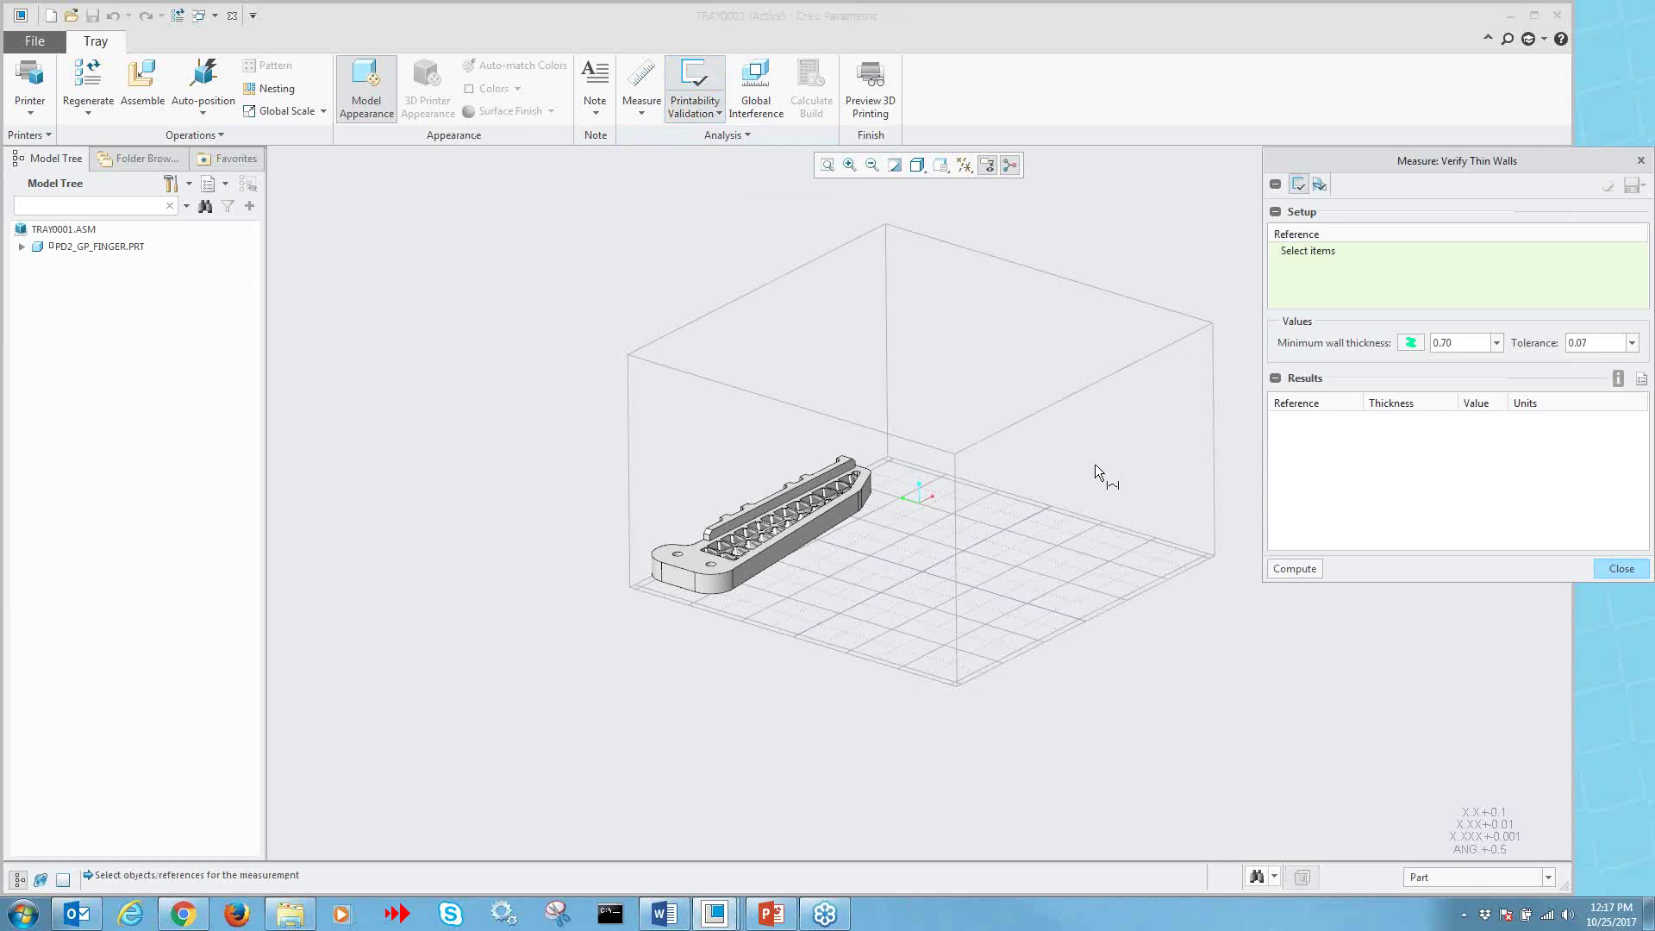
left_click(721, 569)
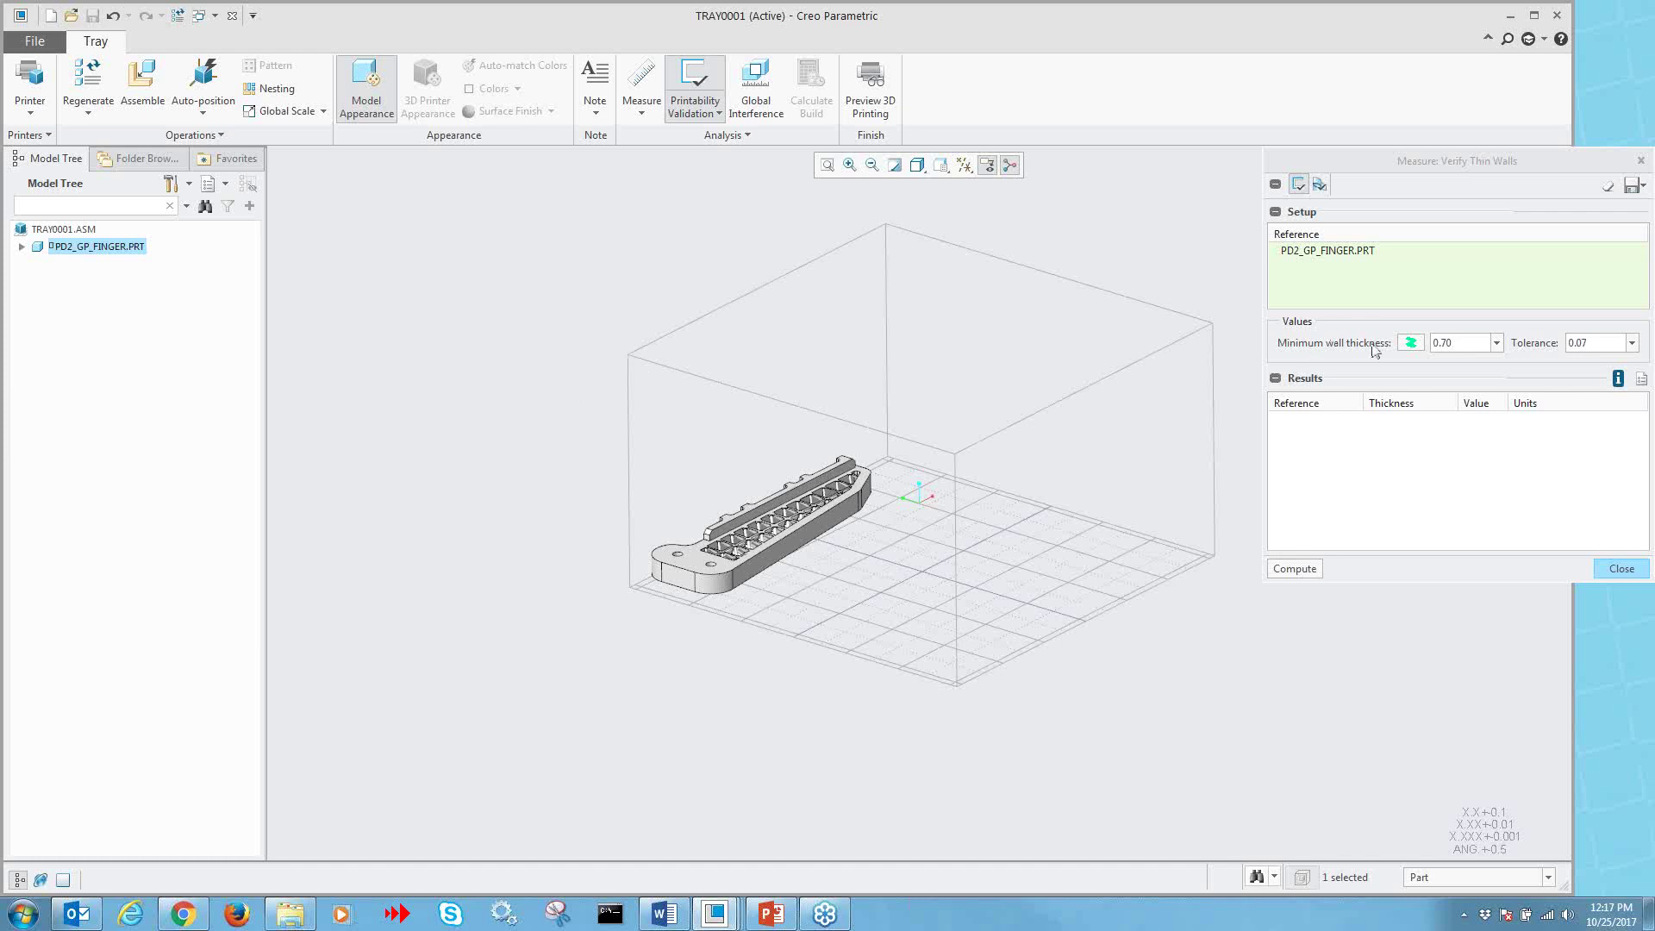
left_click(1451, 341)
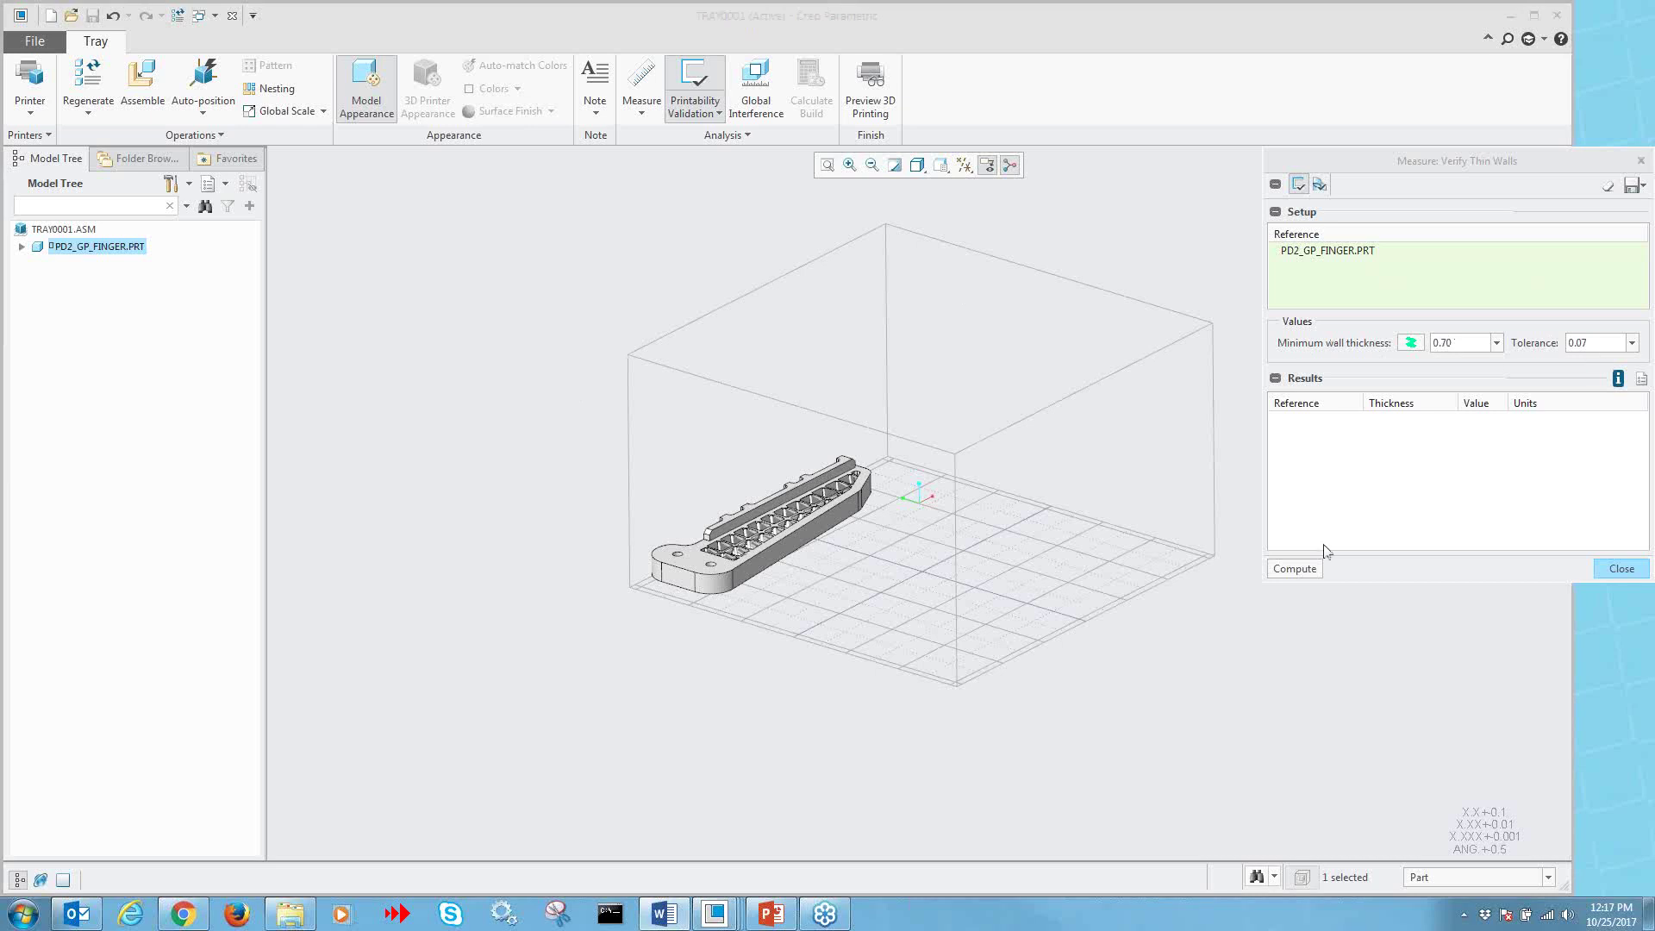
left_click(1294, 569)
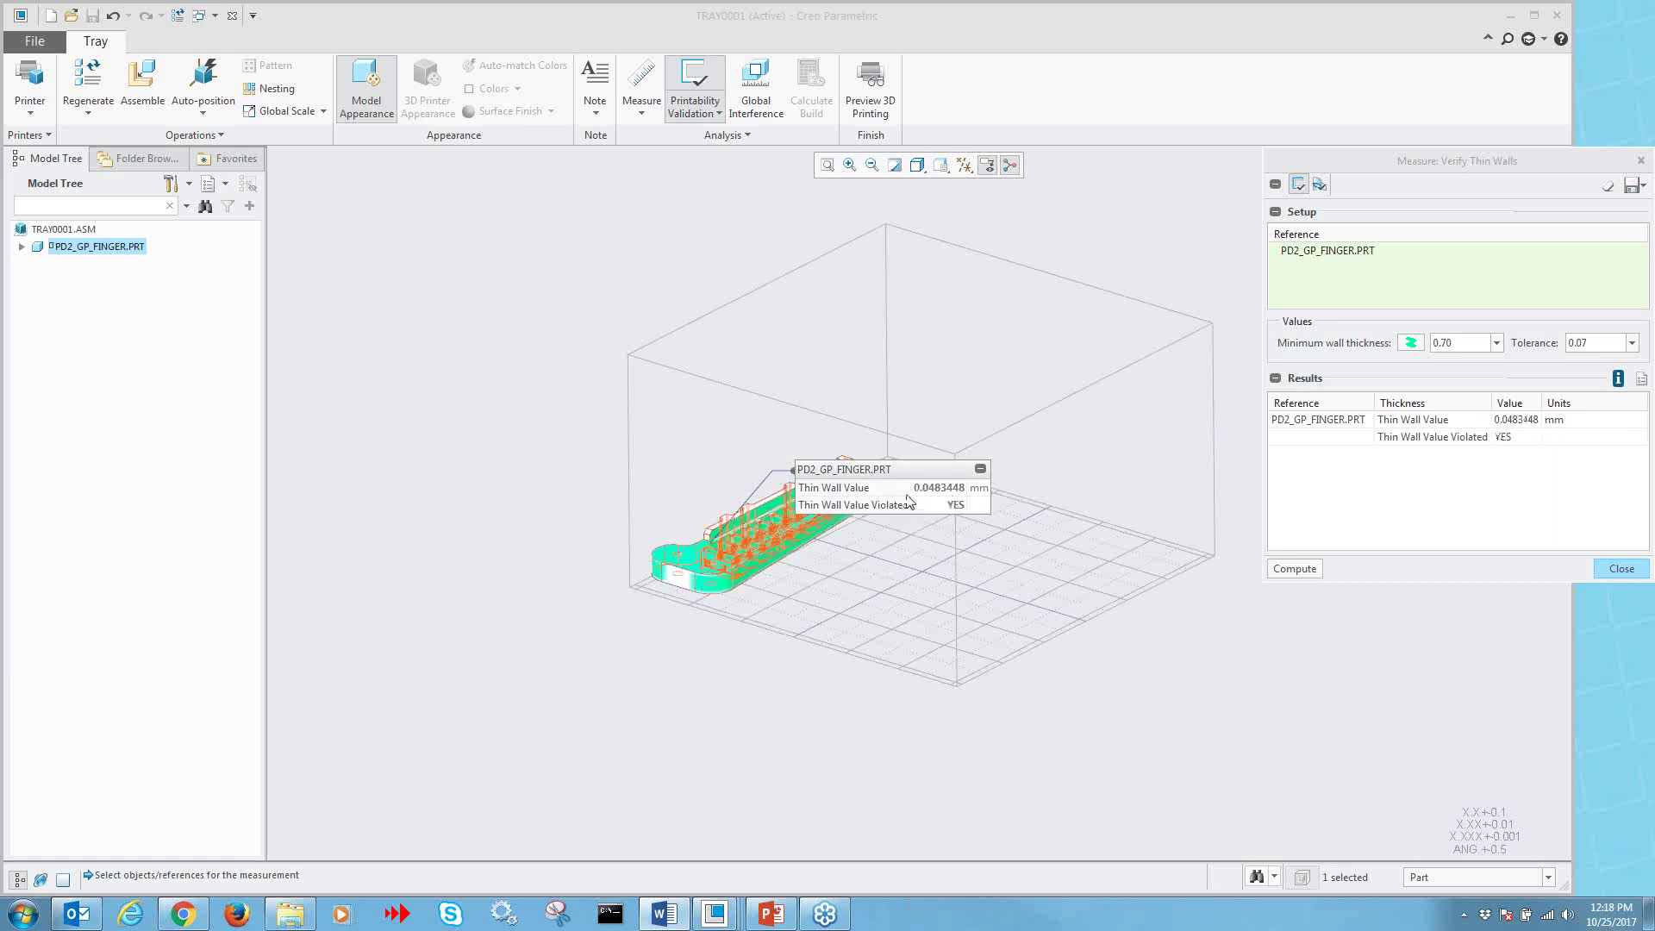
left_click(1427, 421)
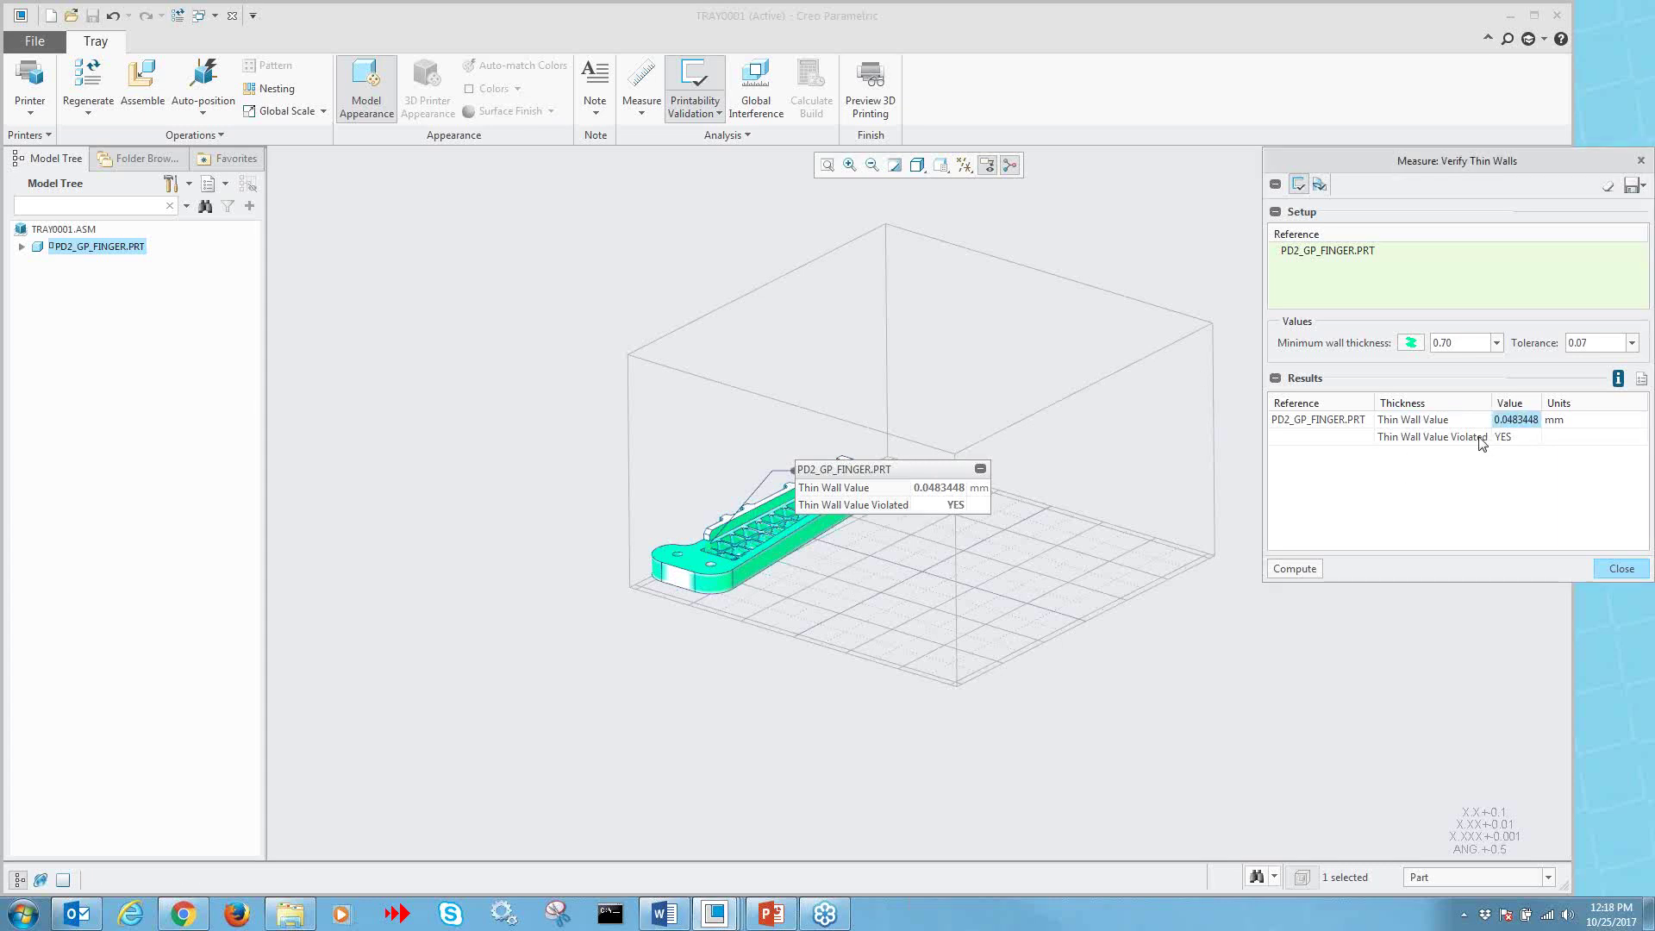
left_click(1386, 437)
left_click(1320, 422)
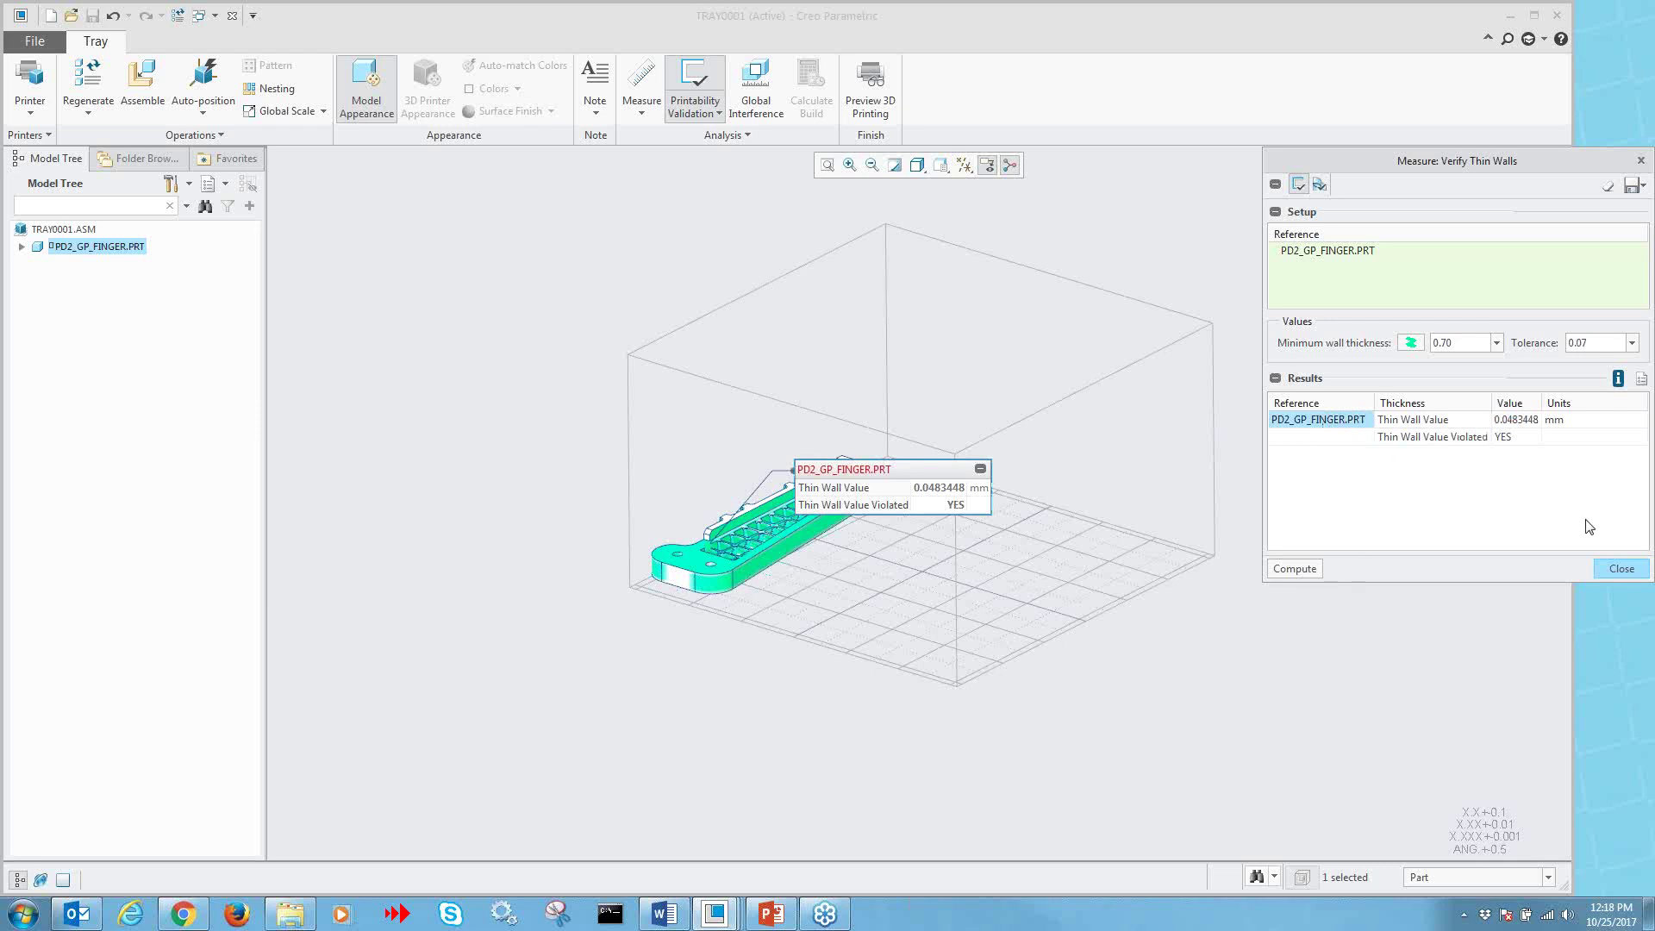
left_click(1608, 566)
- Start a pattern of the PD2_GP_FINGER part on the tray and set the pattern type to Direction
scroll(834, 617, "up", 2)
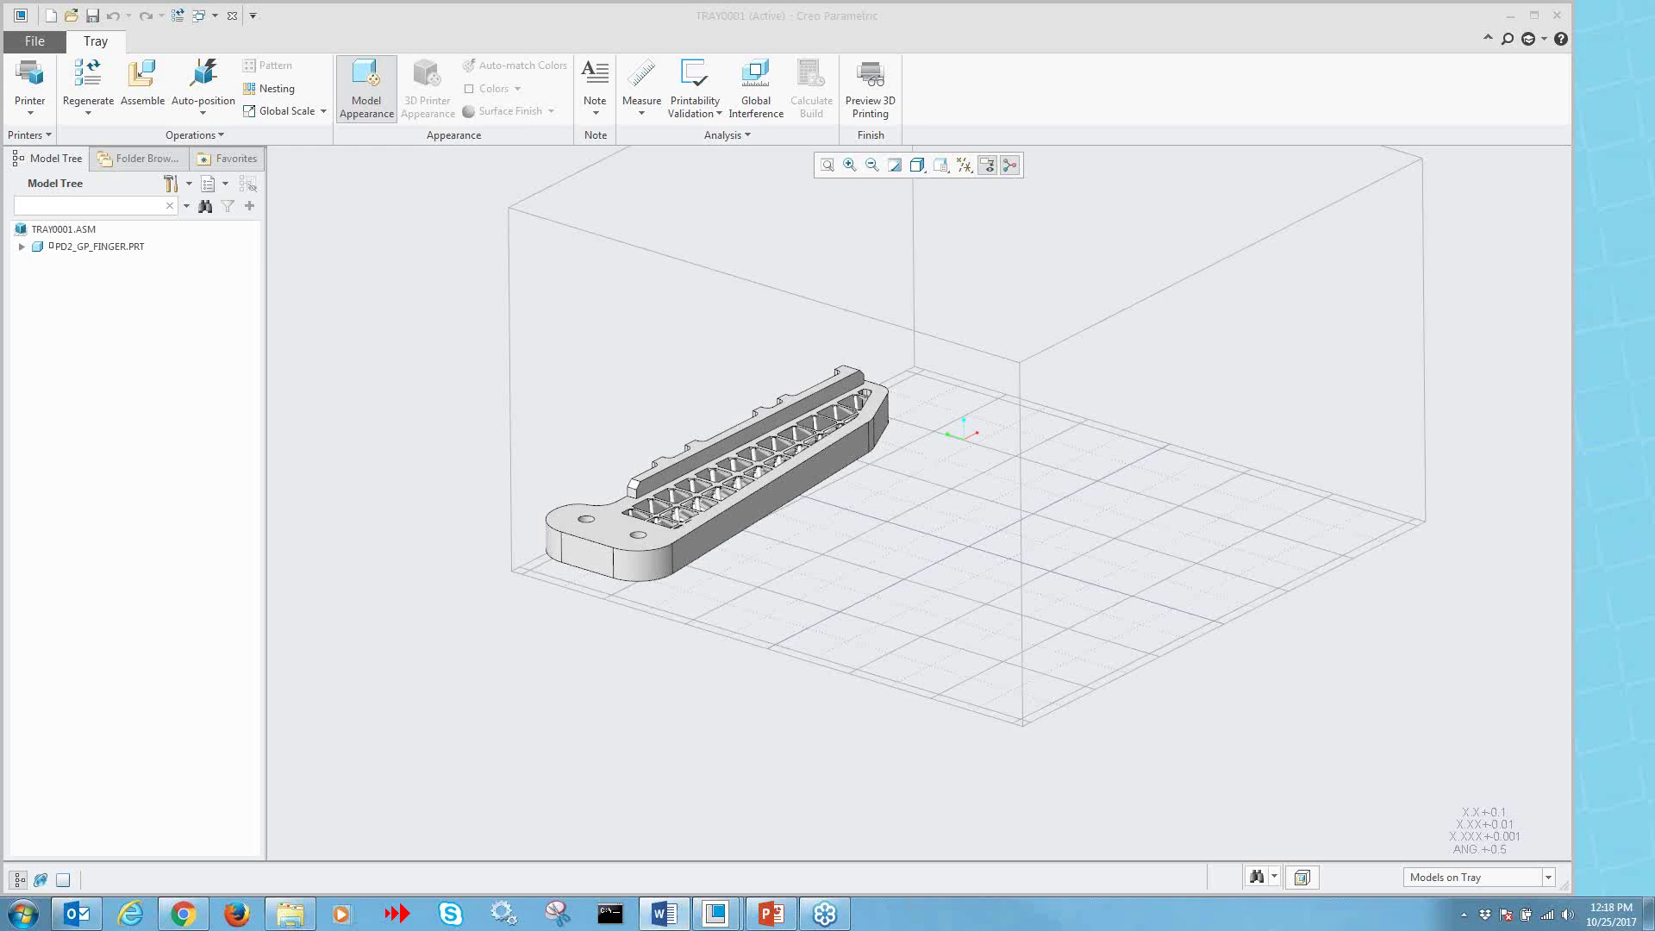
left_click(689, 653)
scroll(690, 652, "up", 2)
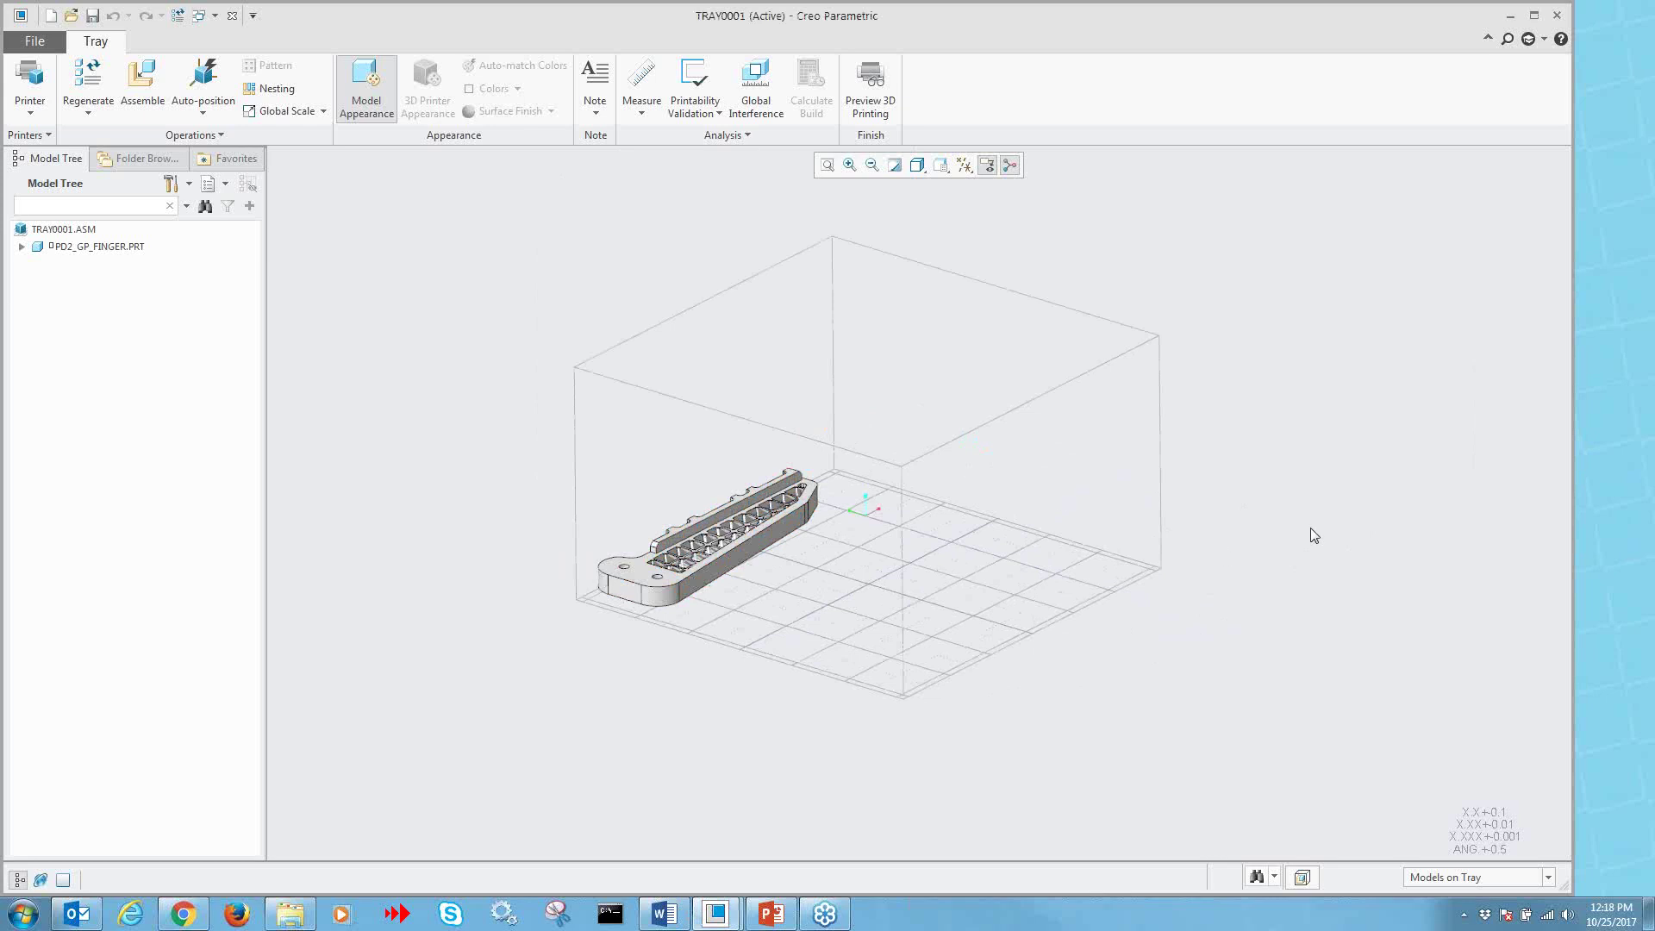
left_click(86, 248)
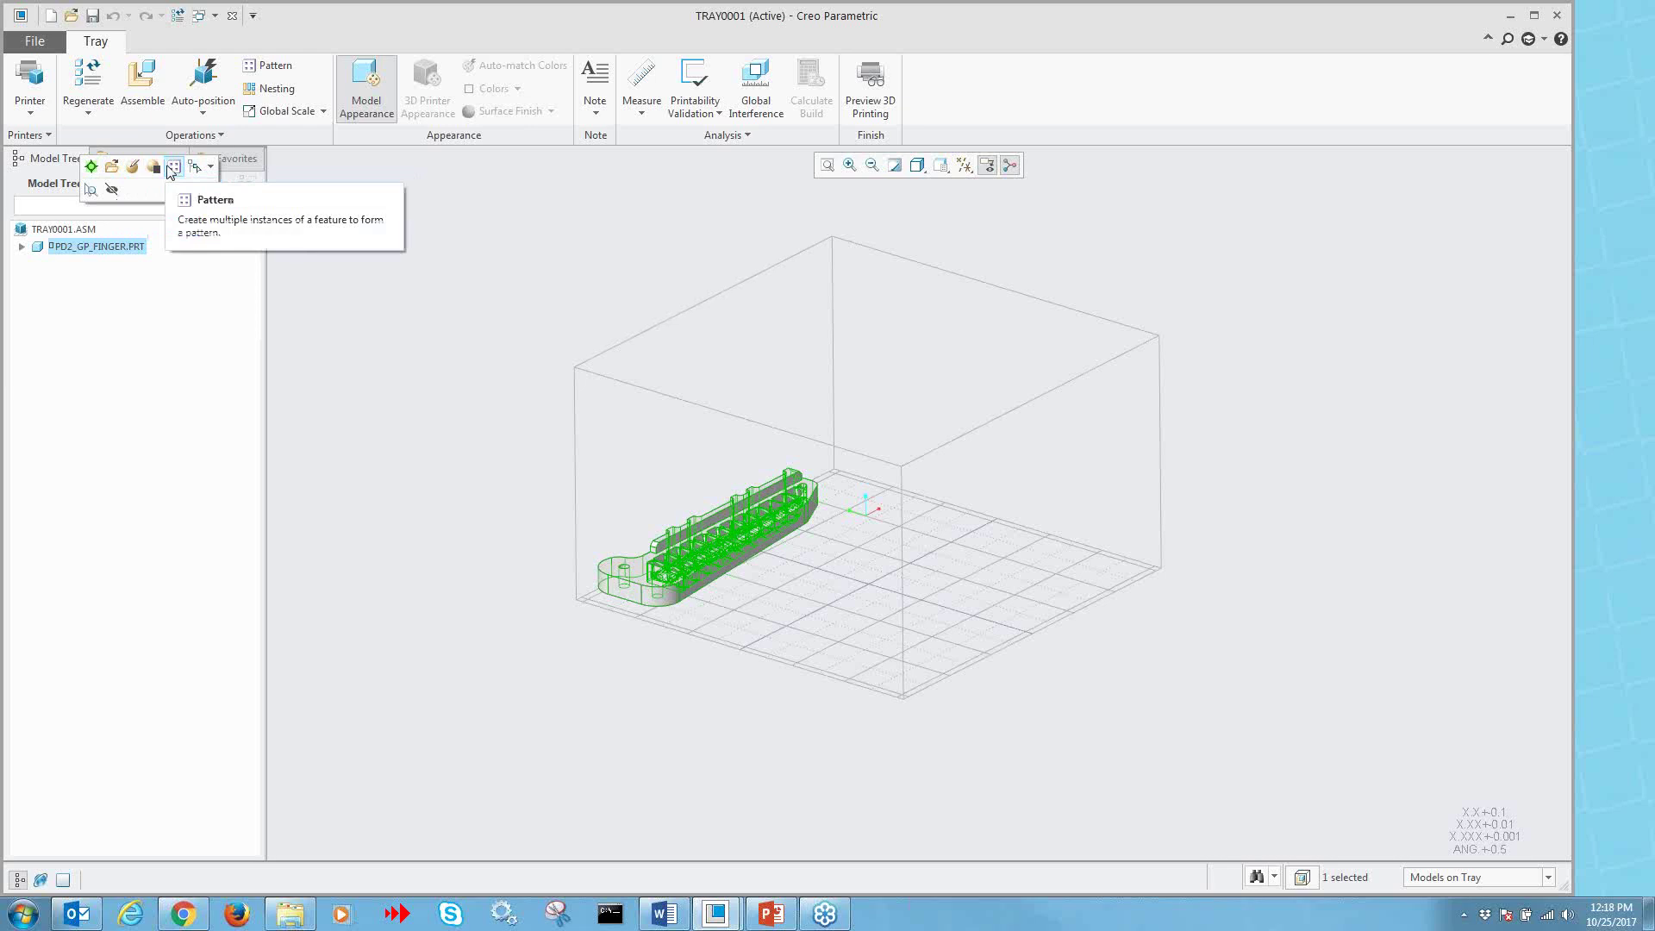
left_click(172, 168)
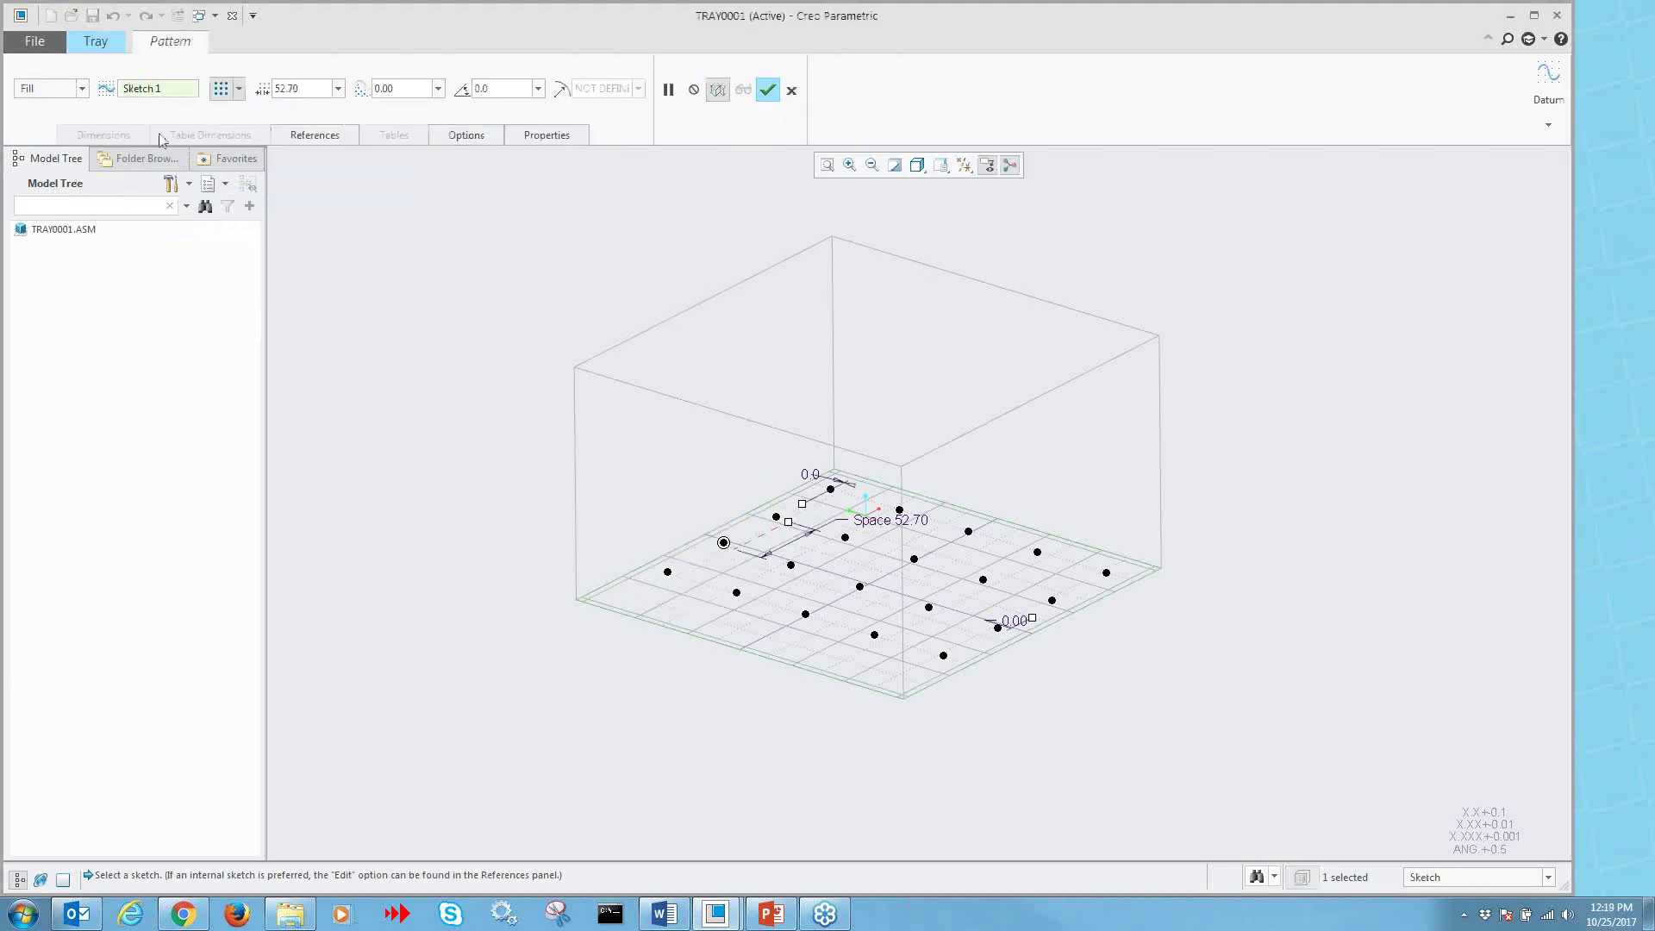
left_click(50, 88)
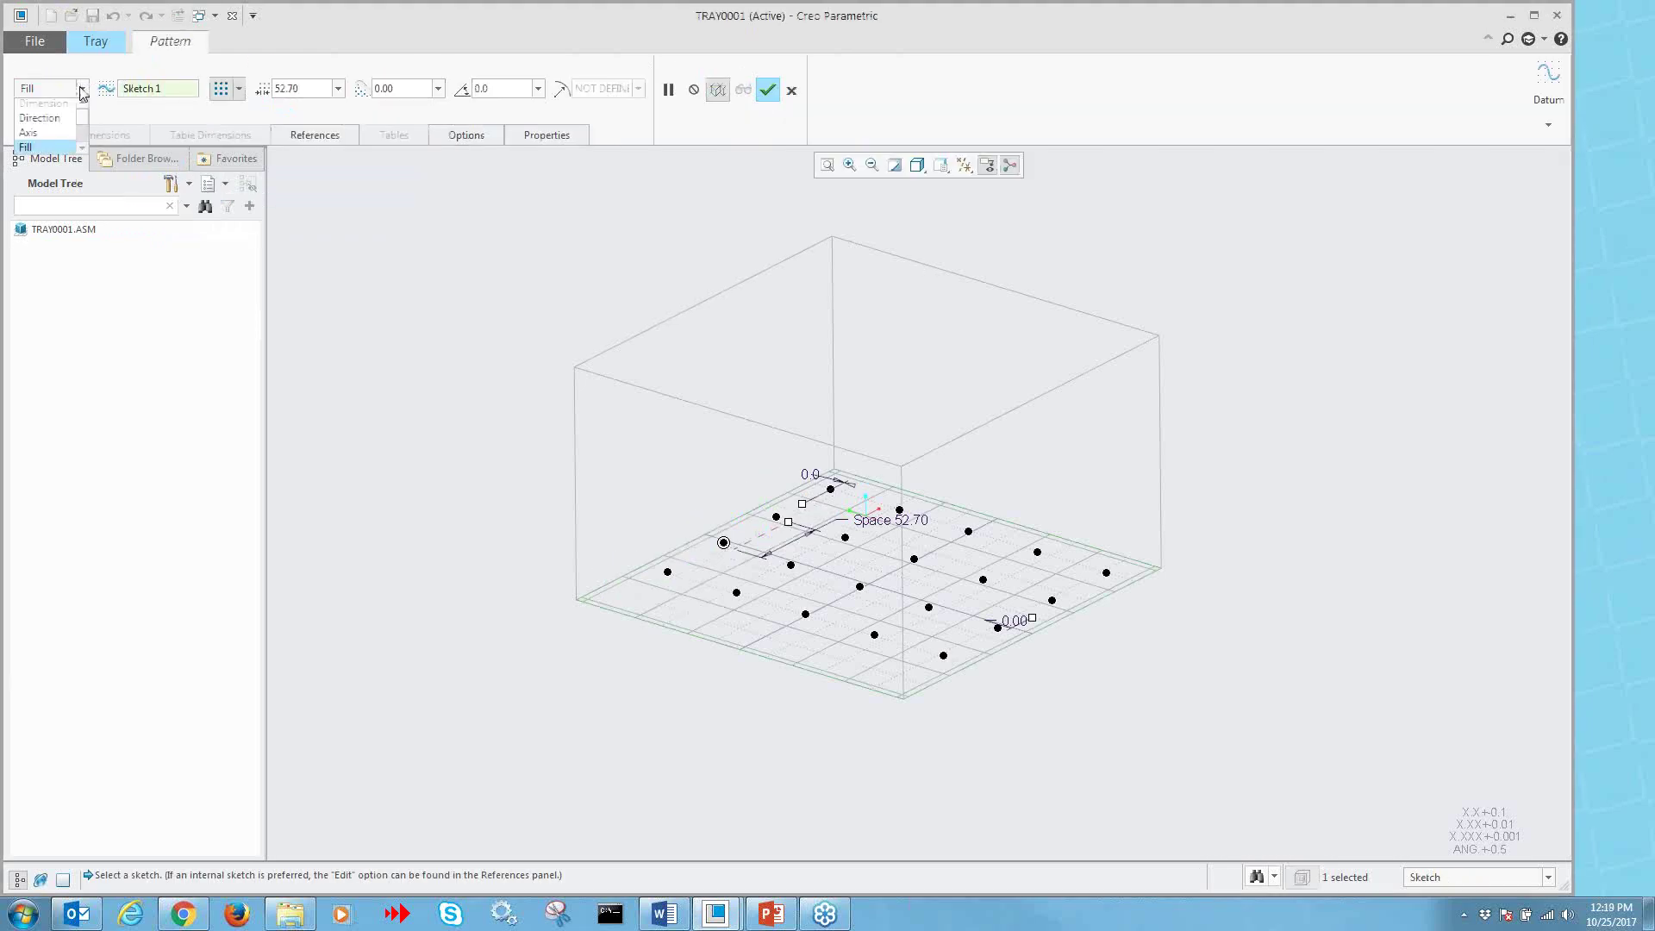
left_click(48, 127)
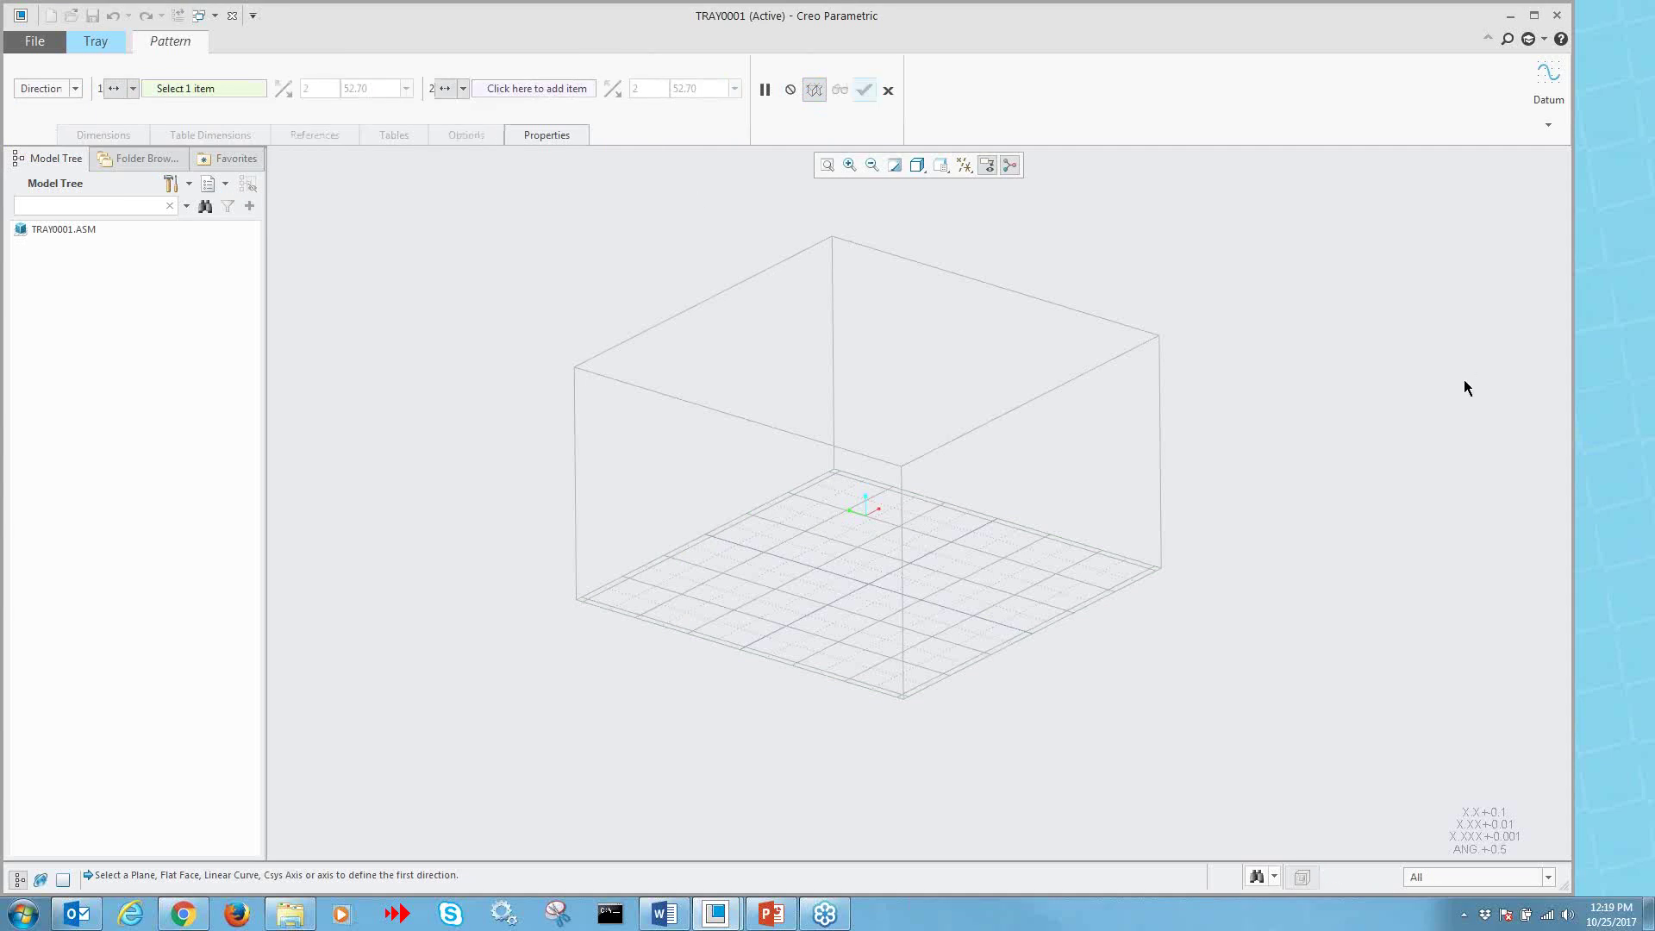
- Define the first pattern direction from the build volume's side plane with 4 members spaced 40.00 apart
left_click(1029, 538)
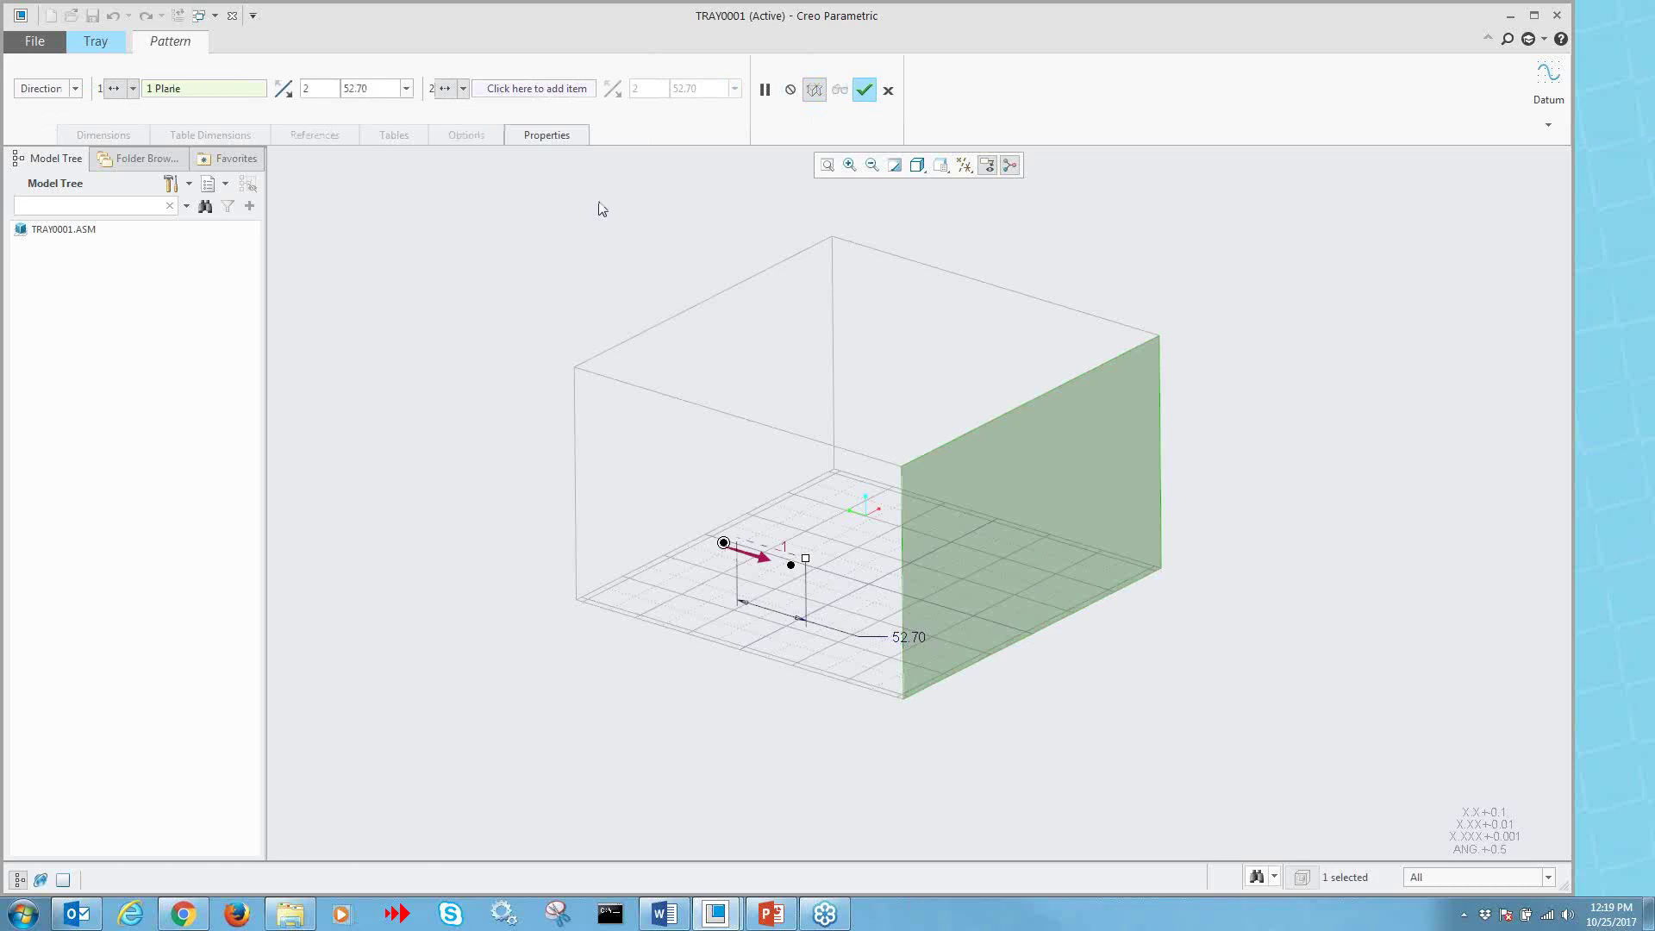
double_click(316, 89)
type("4")
key("Return")
double_click(355, 88)
type("40")
key("Return")
- Add a second, vertical pattern direction from the build volume's upper plane with 3 members spaced 50.00 apart, and complete the pattern
left_click(502, 93)
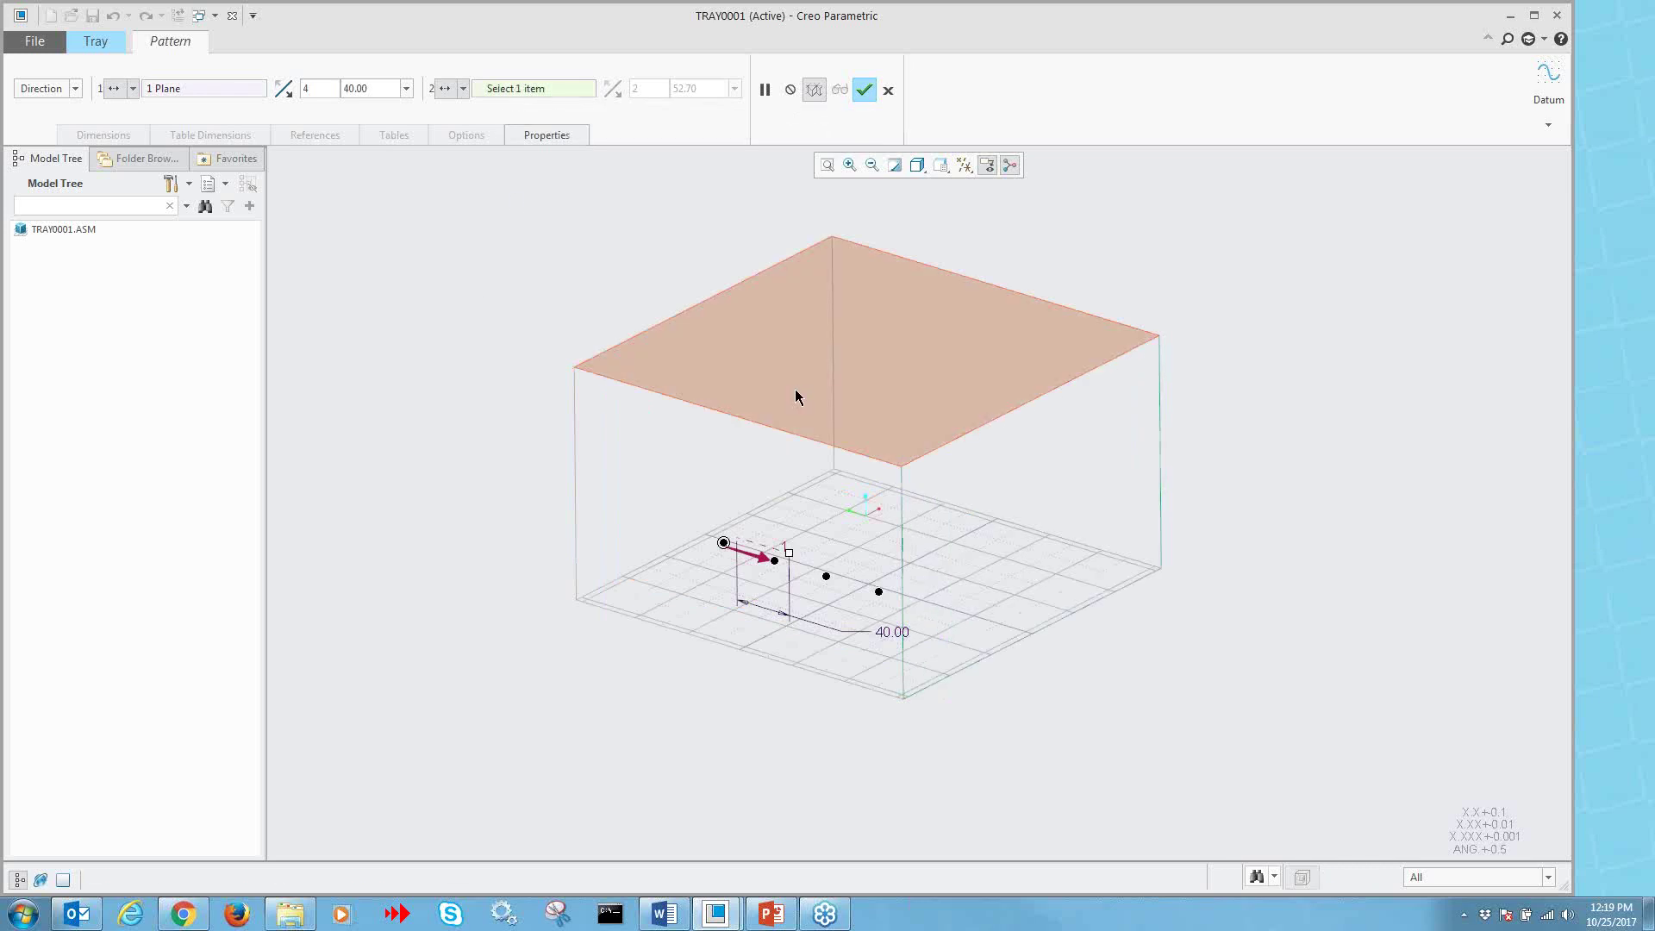
left_click(795, 390)
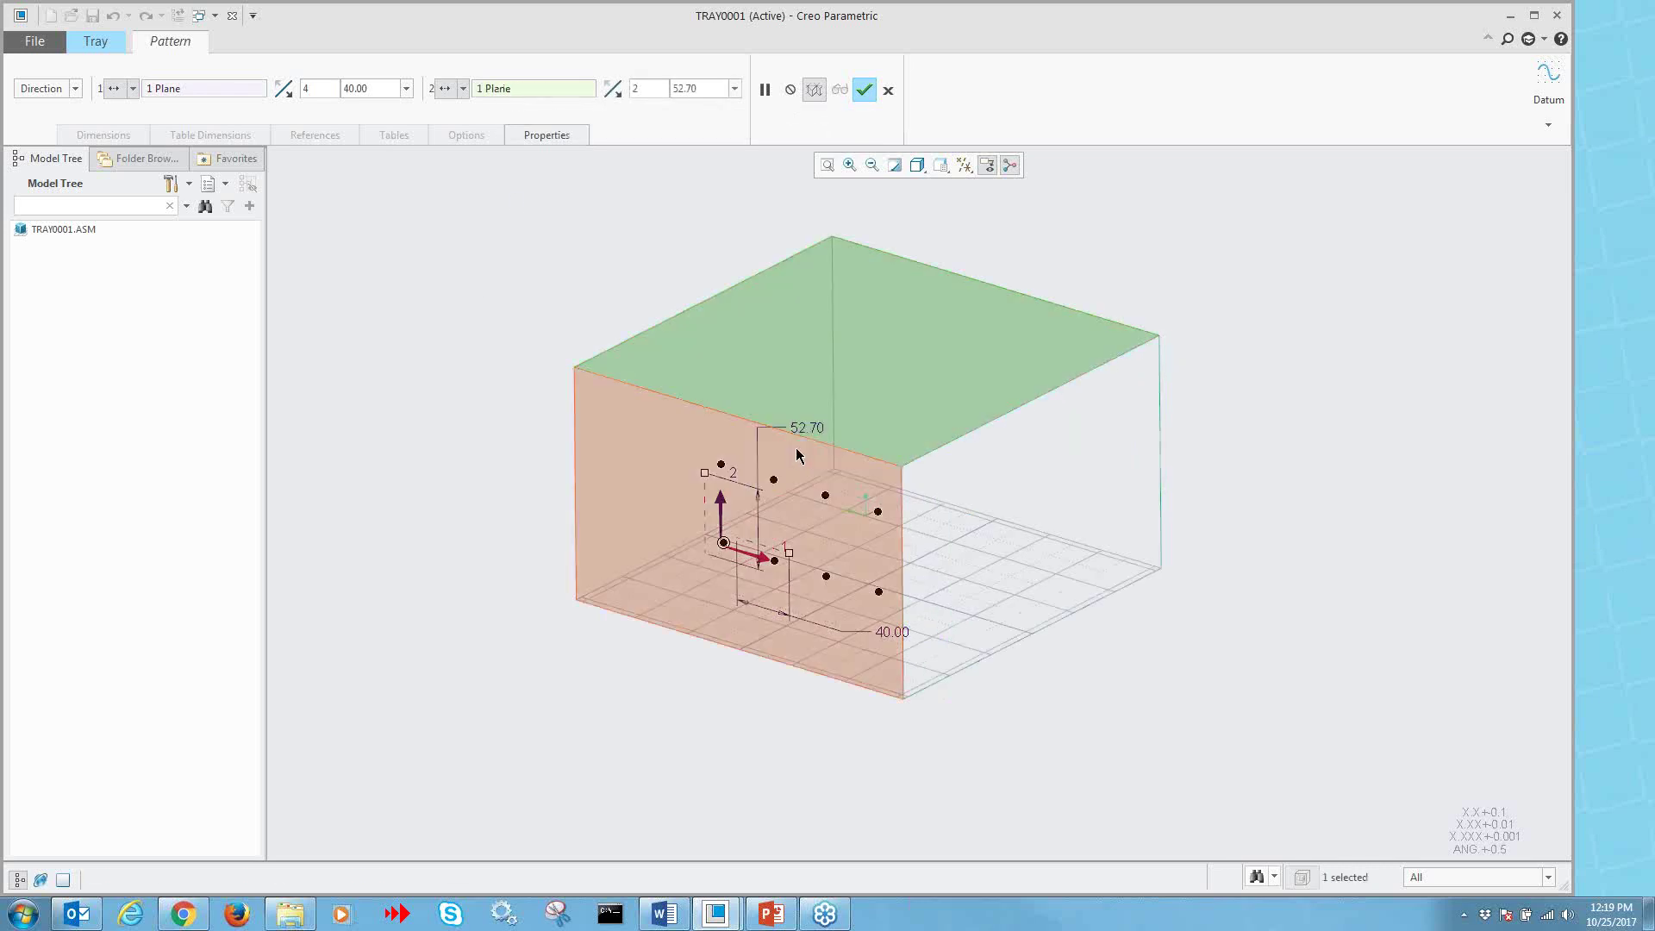
double_click(661, 89)
type("3")
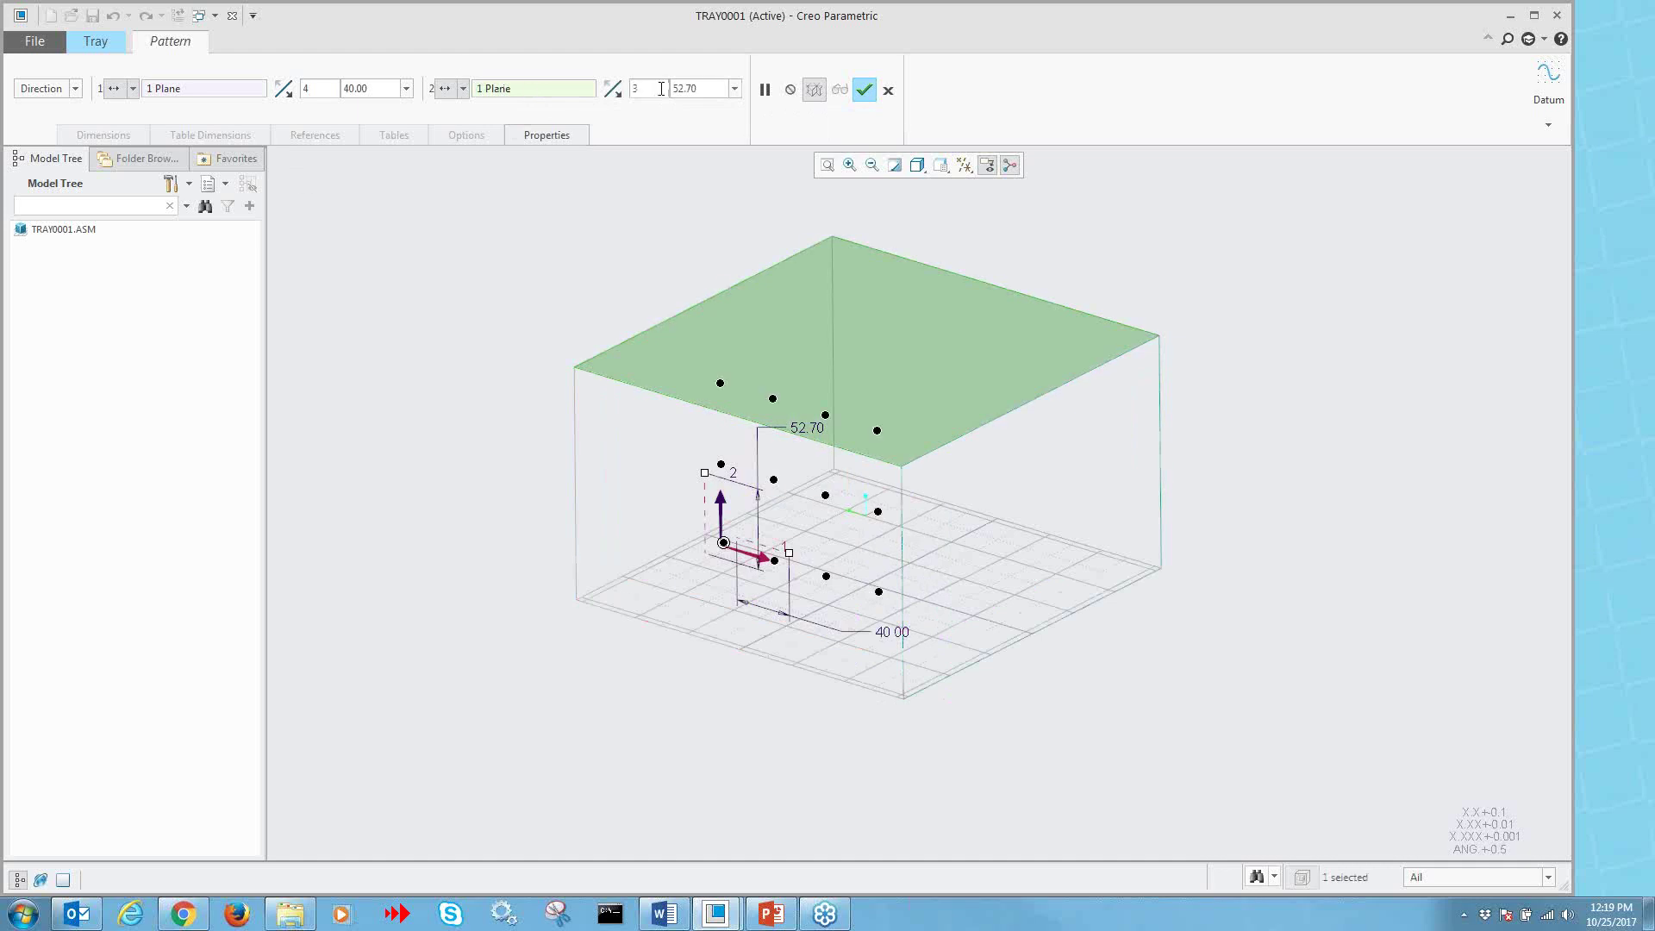
double_click(690, 90)
type("50")
key("Return")
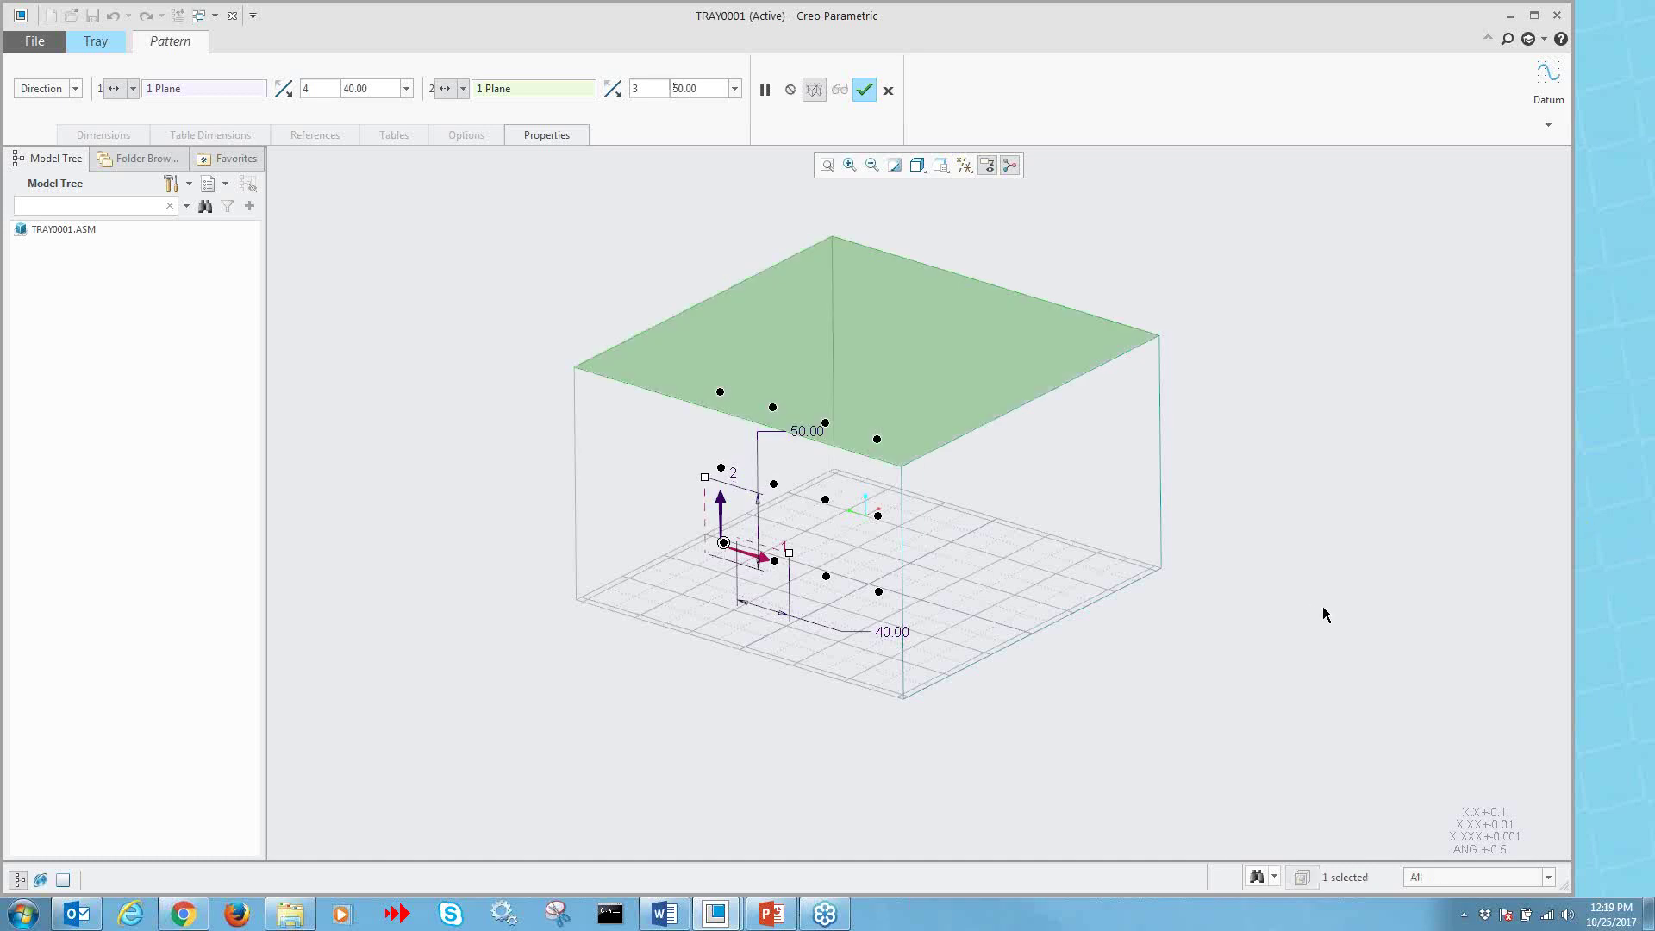
left_click(863, 91)
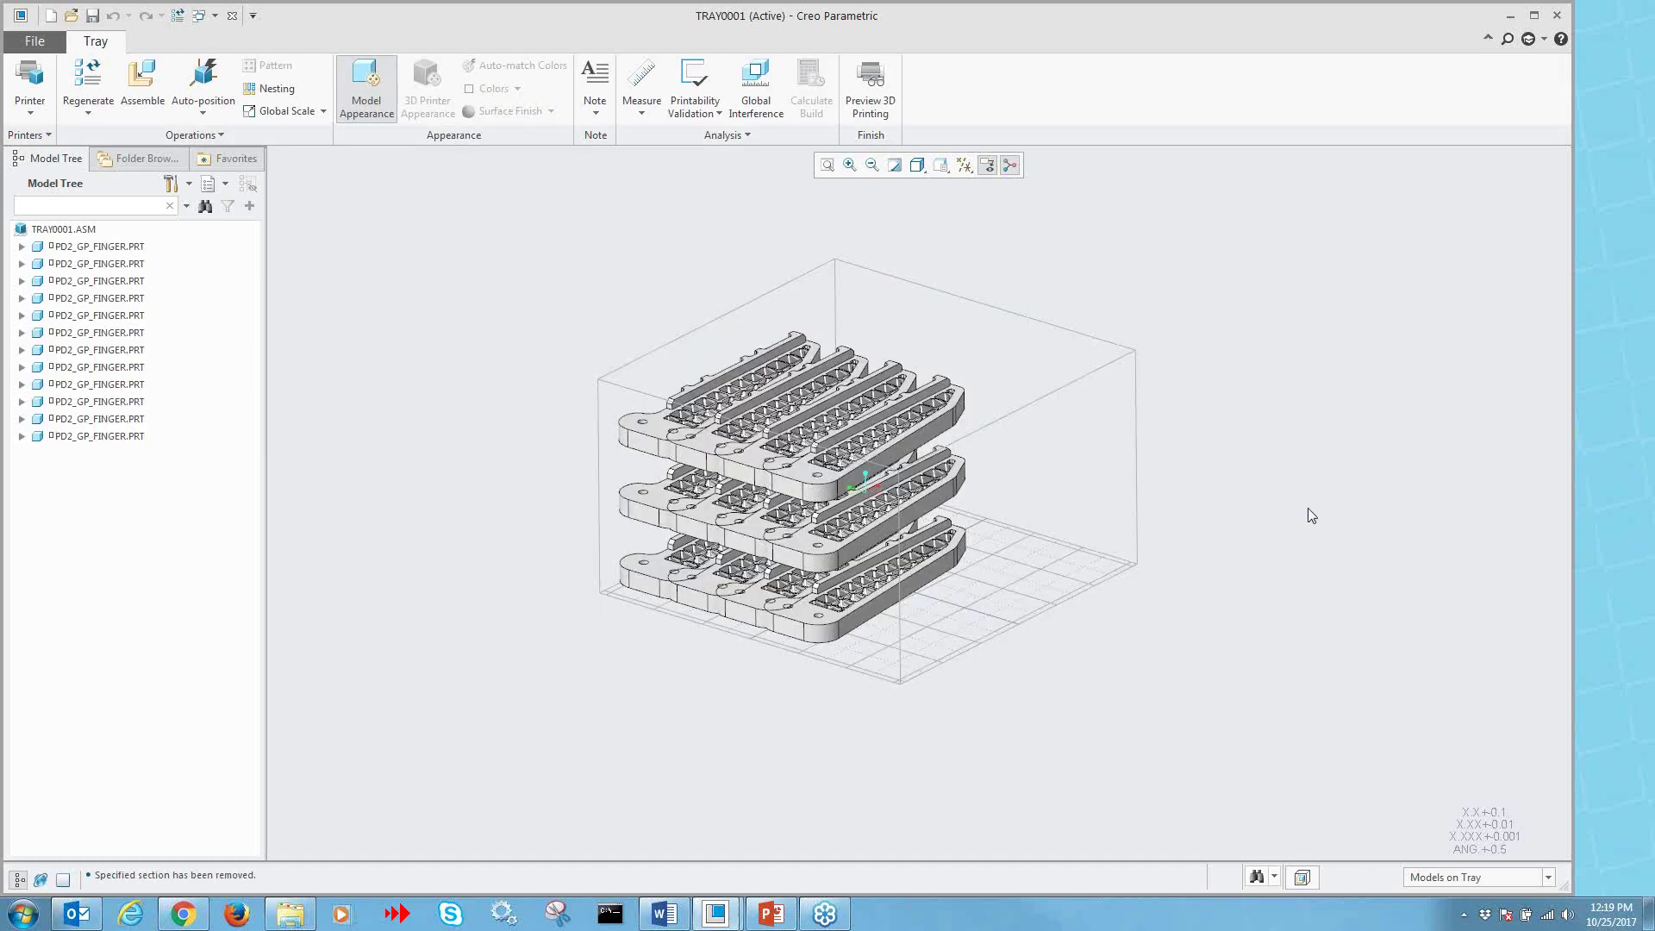
- Arrange all the patterned fingers on the tray with Arrange on Tray and inspect the spacing between them
mouse_move(624, 468)
middle_mouse_down()
mouse_move(676, 573)
mouse_move(742, 568)
mouse_move(675, 583)
middle_mouse_up()
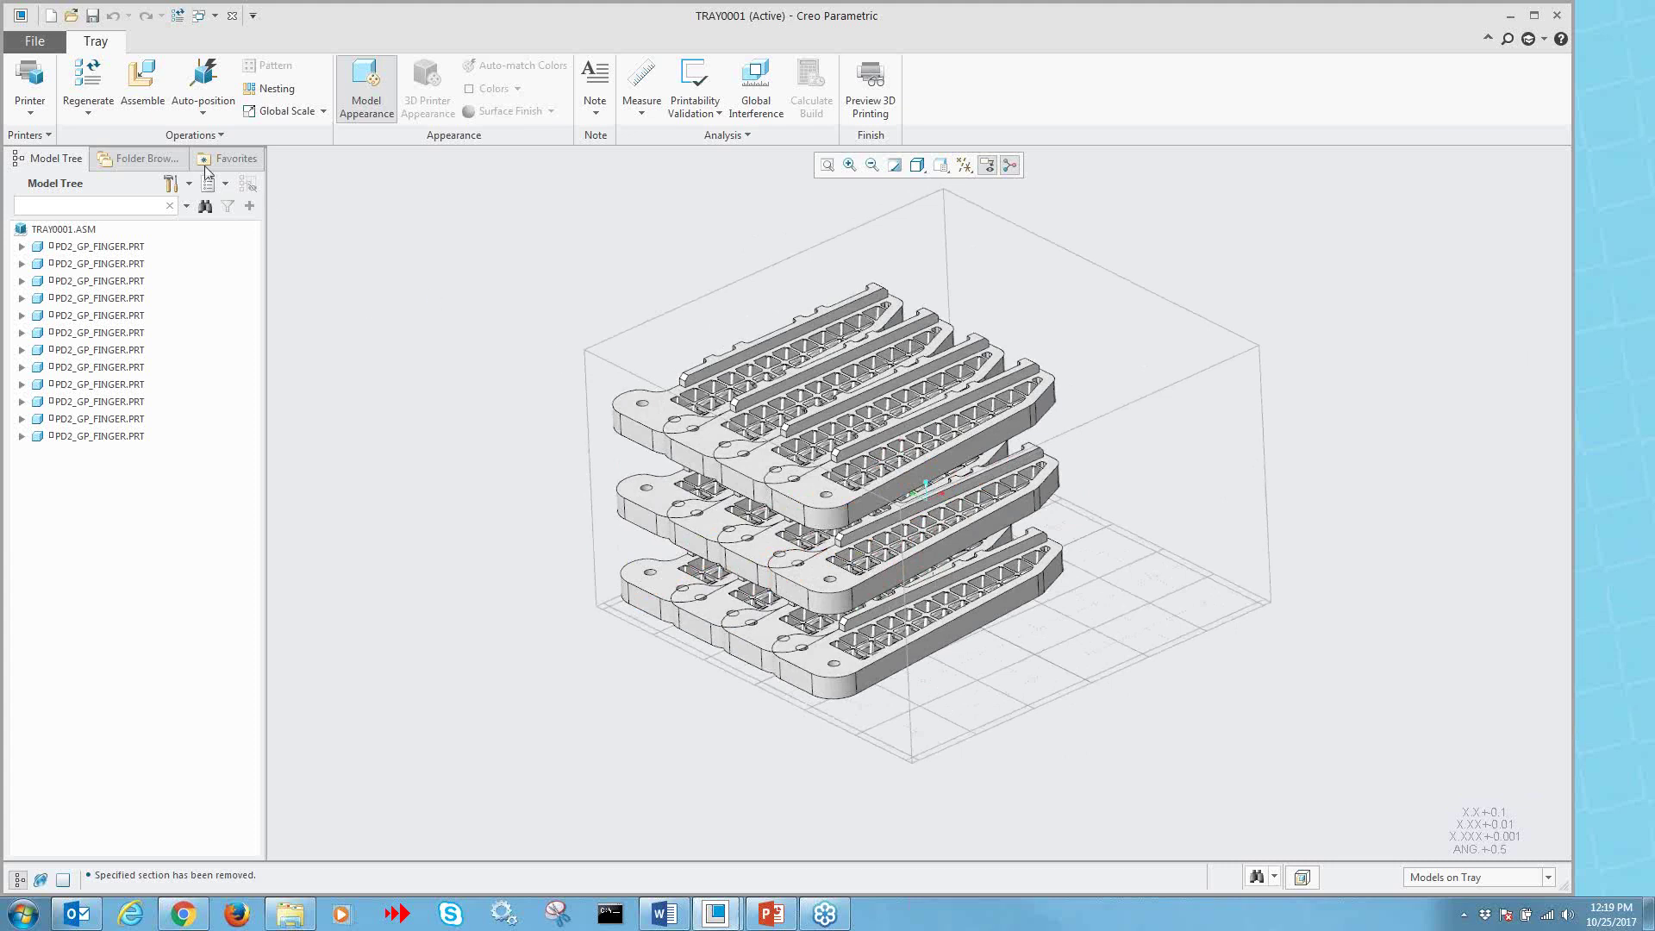
left_click(206, 113)
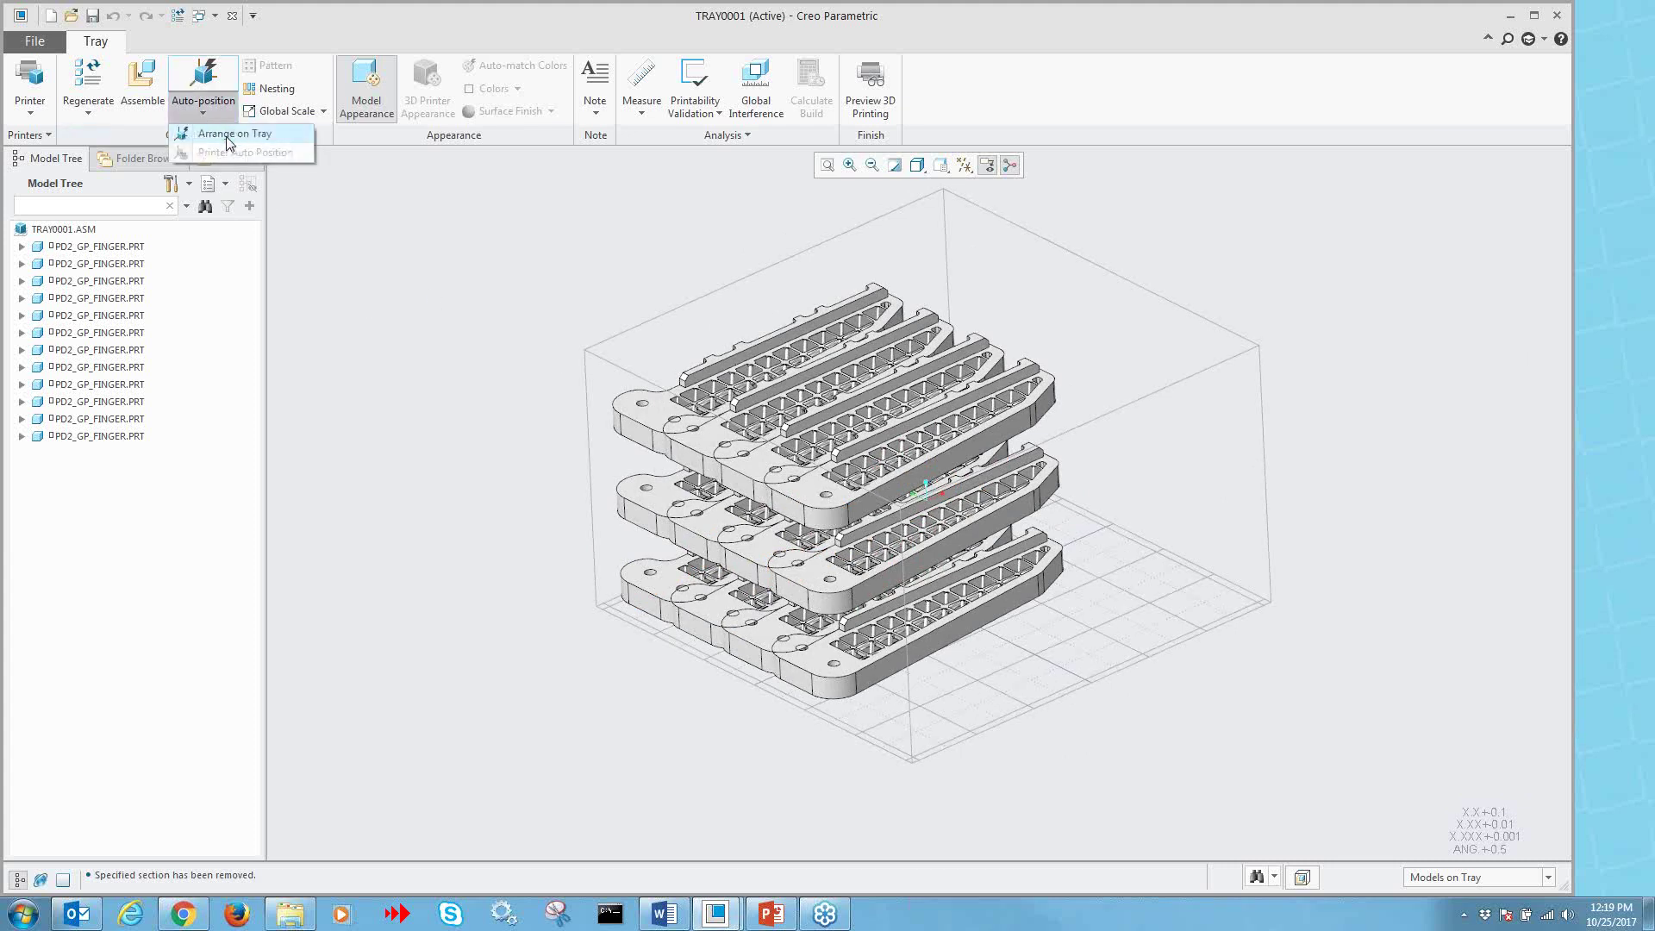
left_click(228, 136)
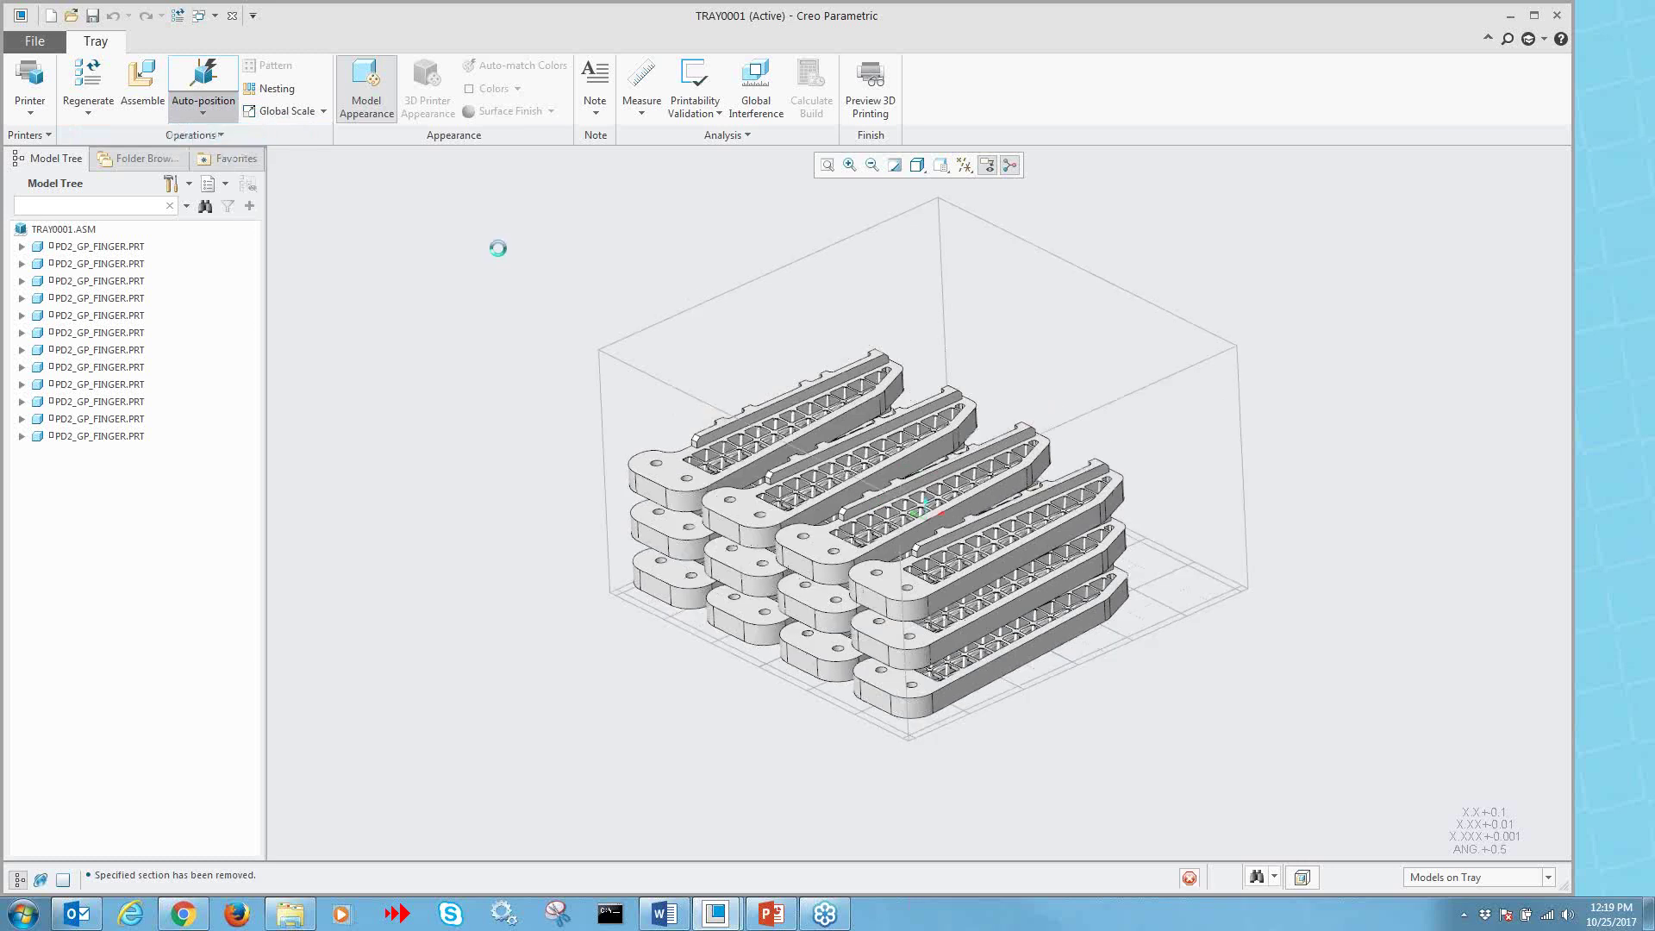
mouse_move(465, 270)
middle_mouse_down()
mouse_move(561, 233)
mouse_move(528, 239)
middle_mouse_up()
scroll(830, 414, "down", 3)
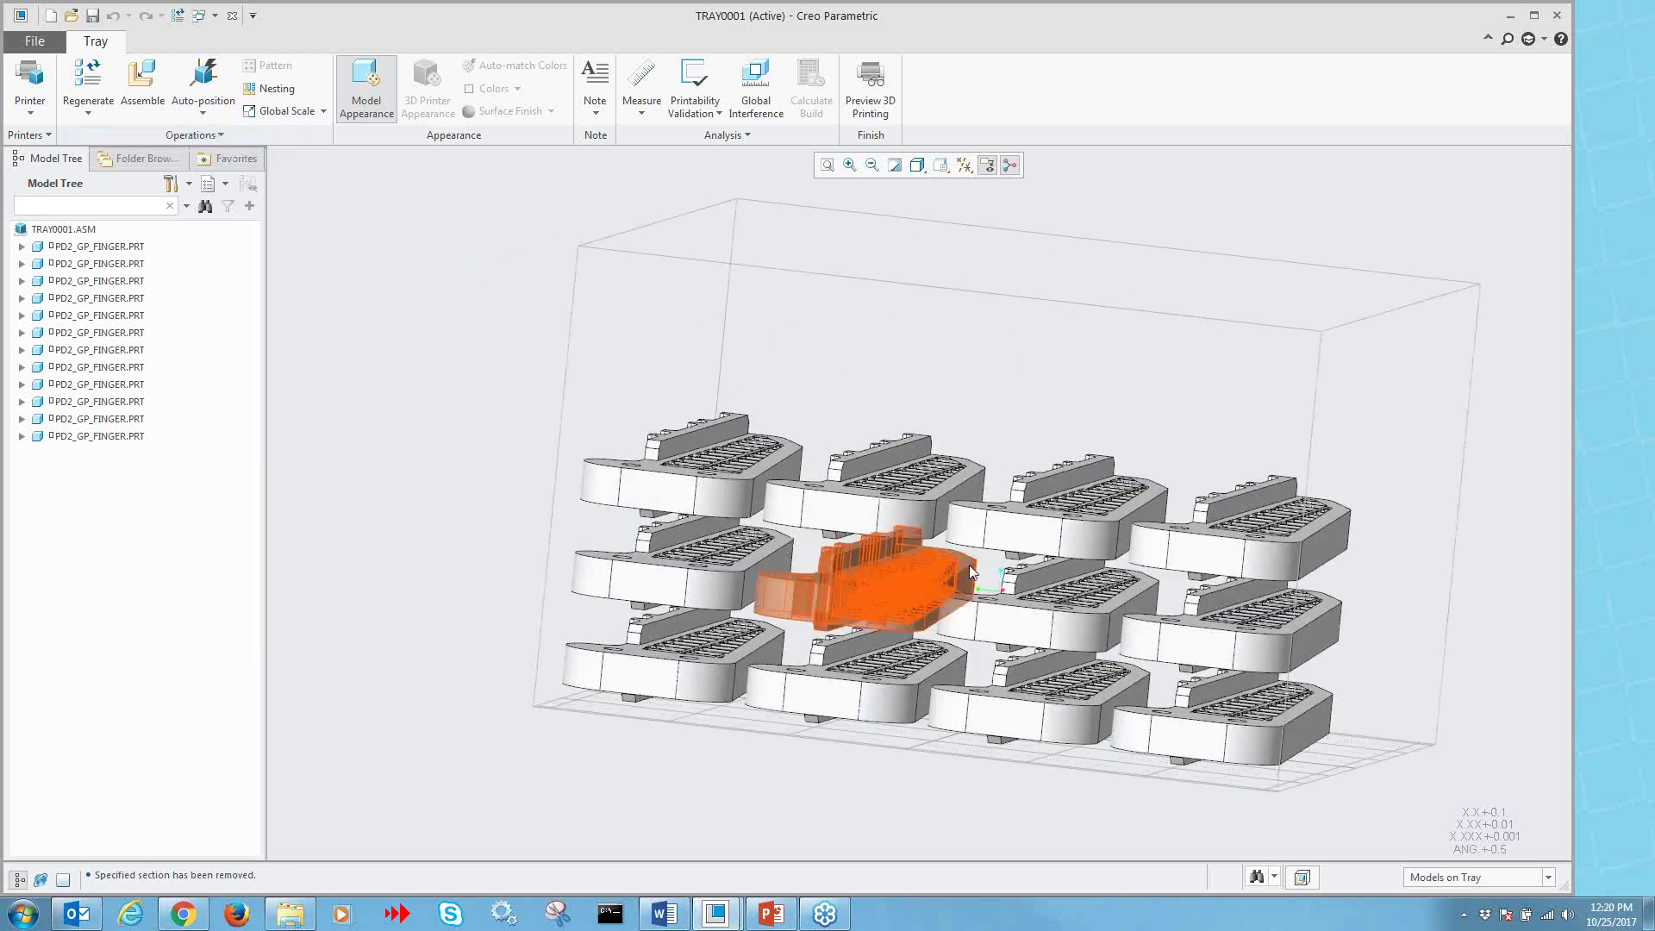
mouse_move(968, 566)
middle_mouse_down()
mouse_move(893, 558)
mouse_move(938, 610)
mouse_move(823, 565)
mouse_move(849, 593)
mouse_move(936, 600)
middle_mouse_up()
scroll(820, 561, "up", 2)
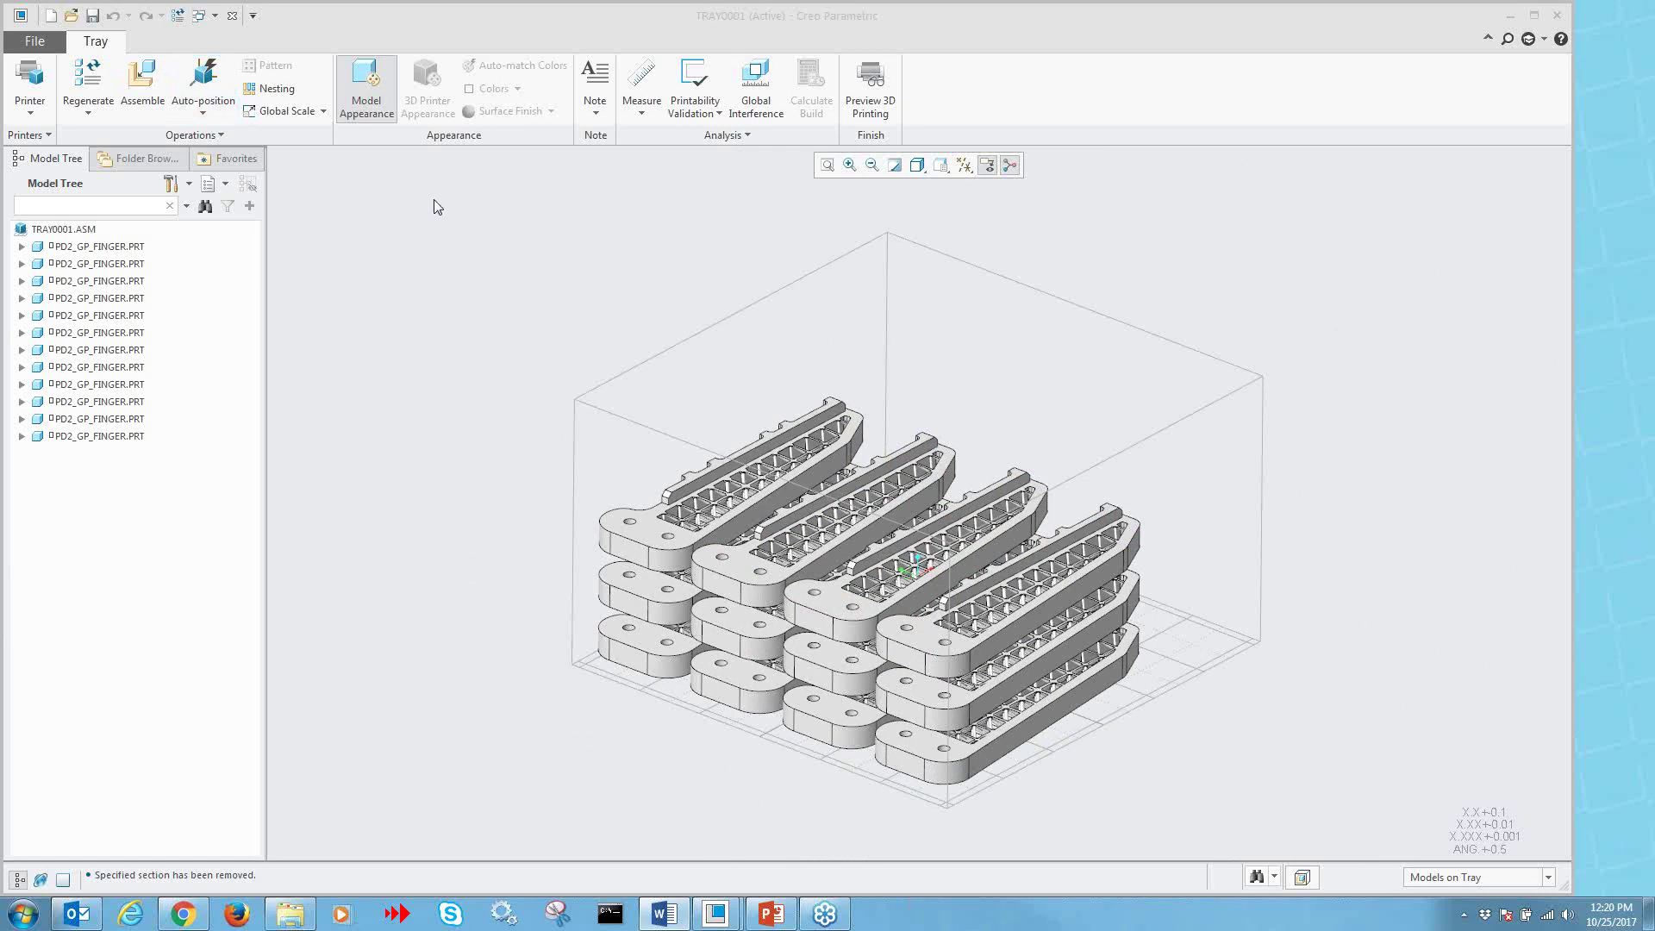
- Assemble pd2_gp_base1.prt from the Additive_Manufacturing_Demo folder onto the tray without placement constraints
left_click(138, 78)
left_click(705, 397)
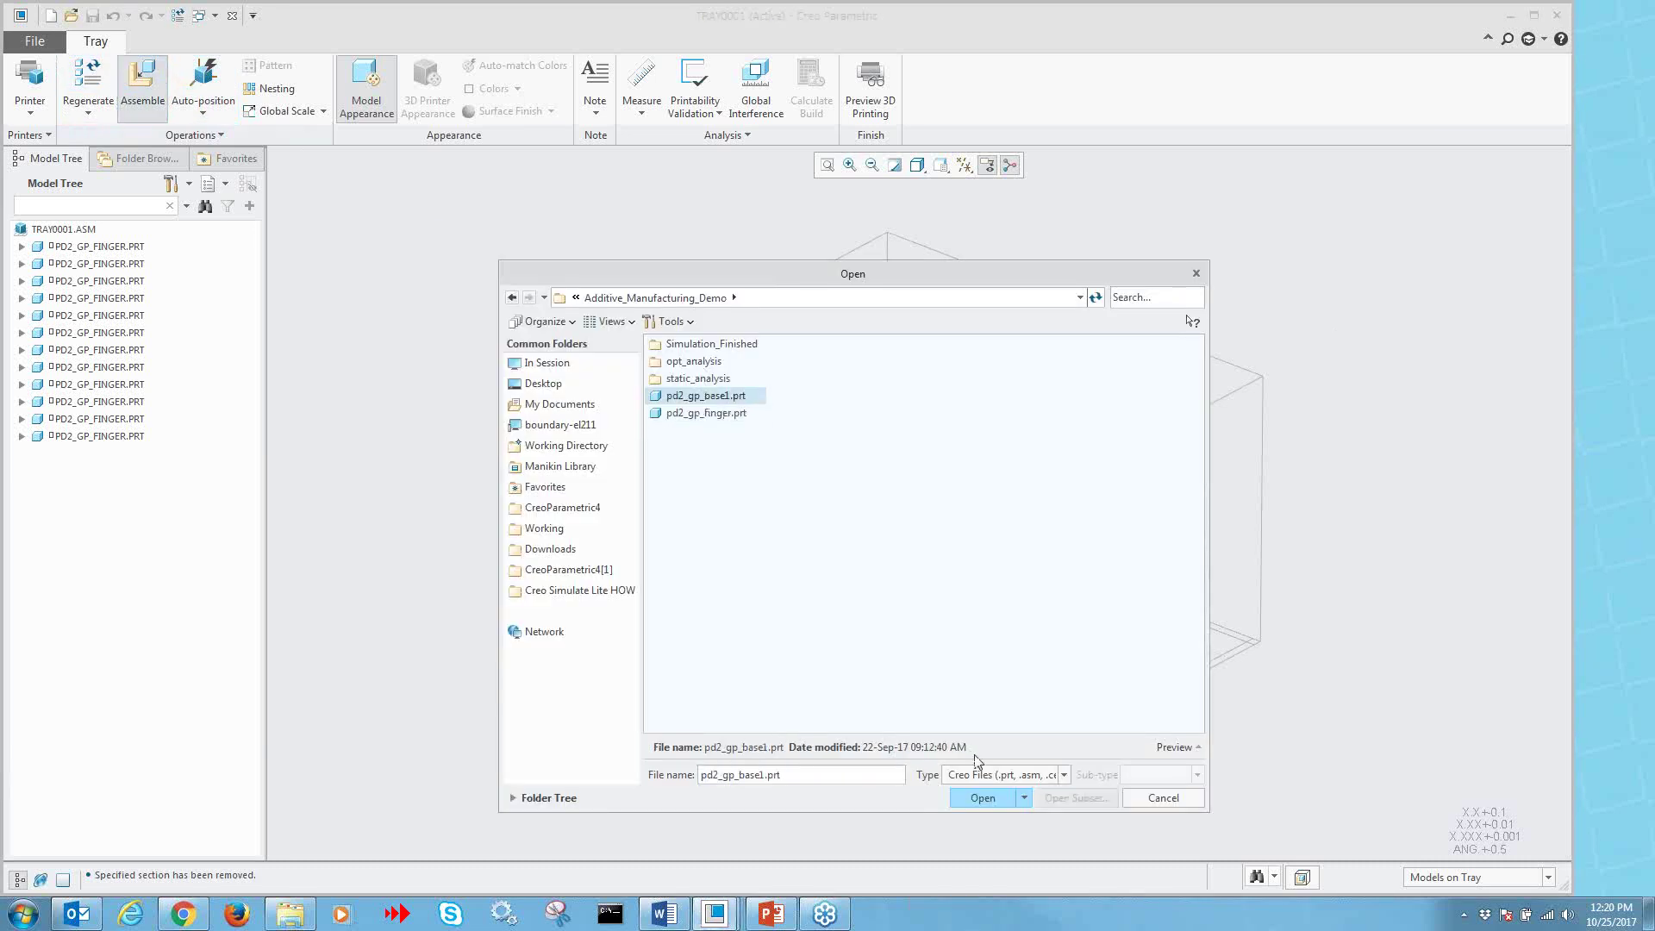
left_click(1000, 798)
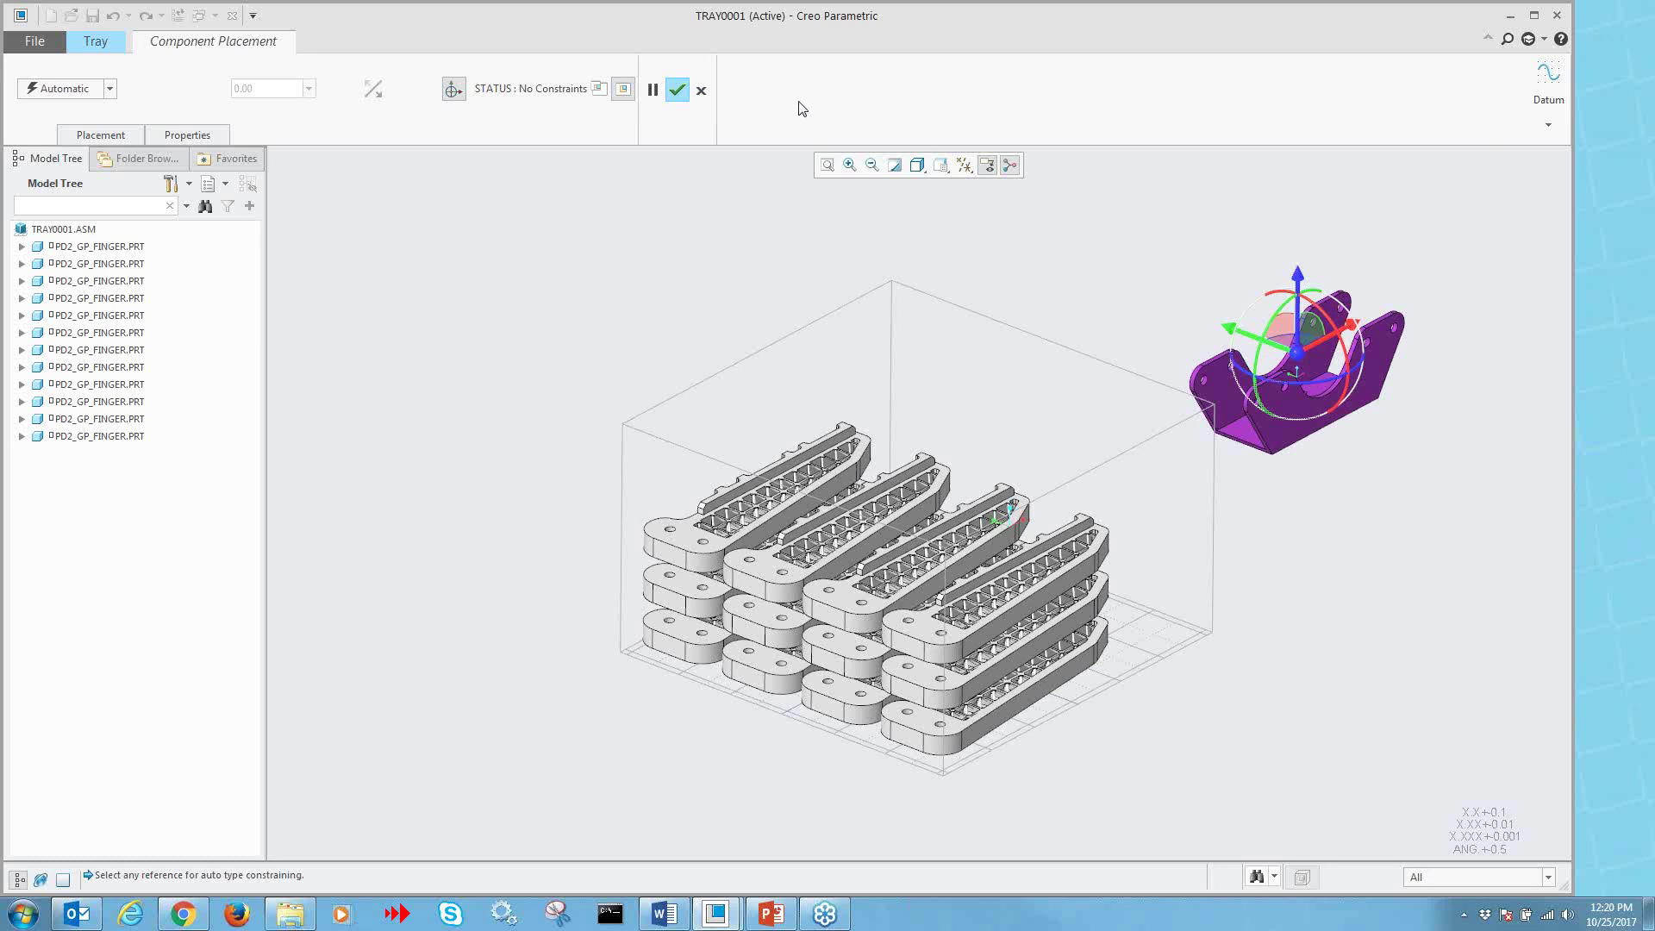
left_click(677, 90)
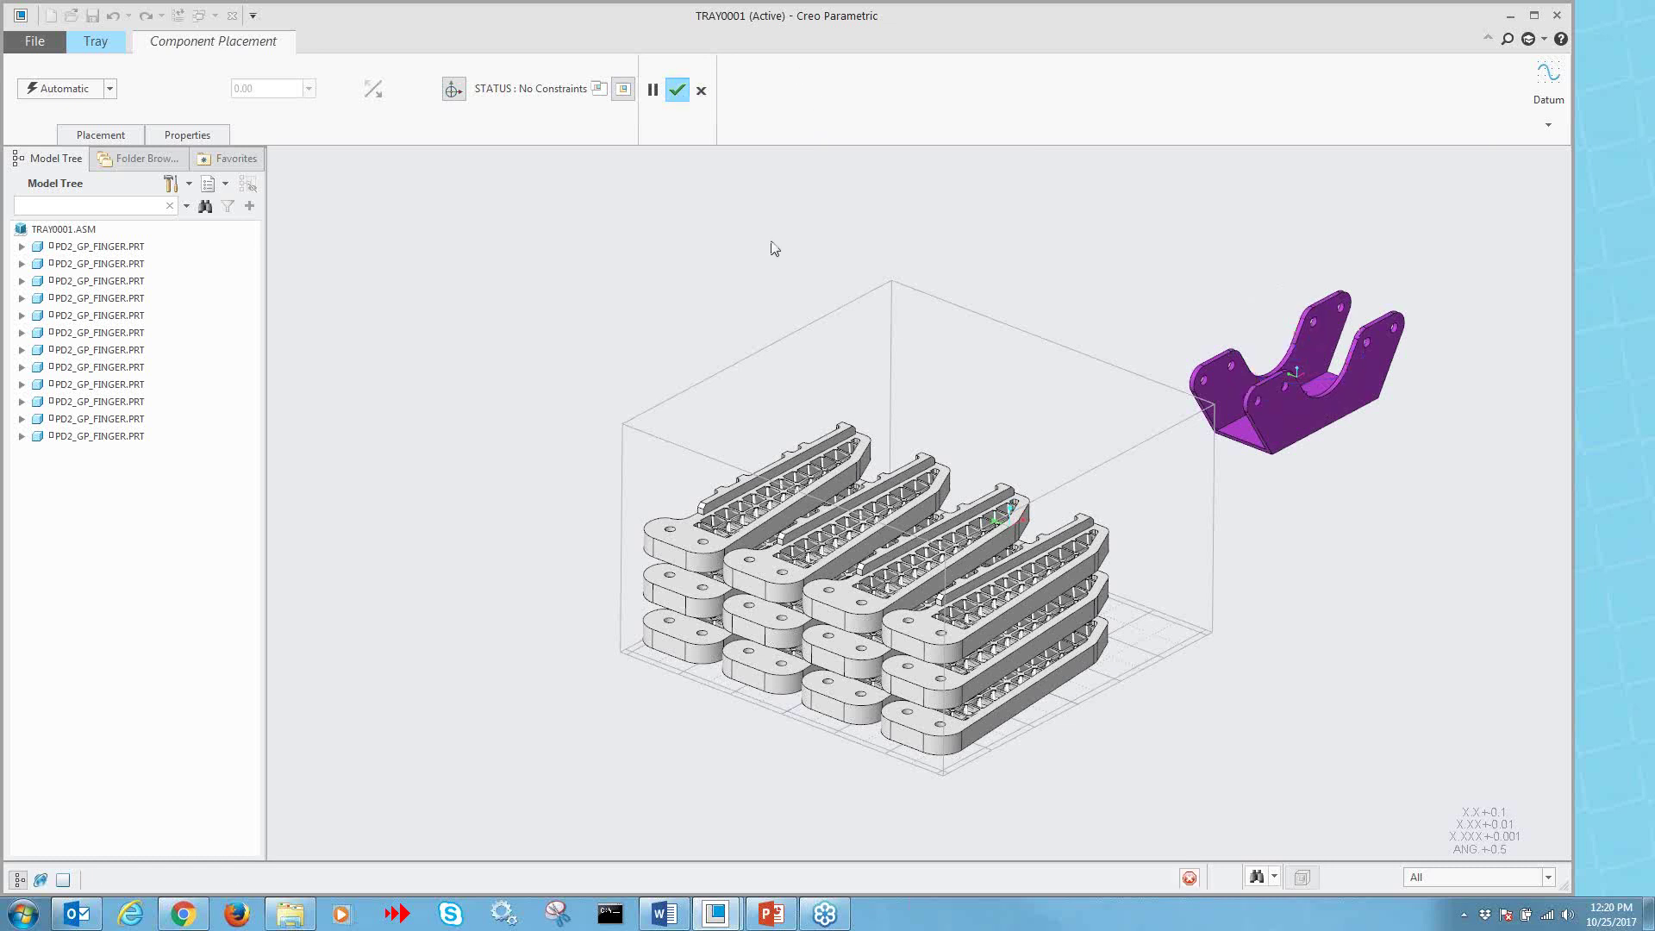
- Position the newly added gripper base on the print tray with Arrange on Tray
left_click(203, 107)
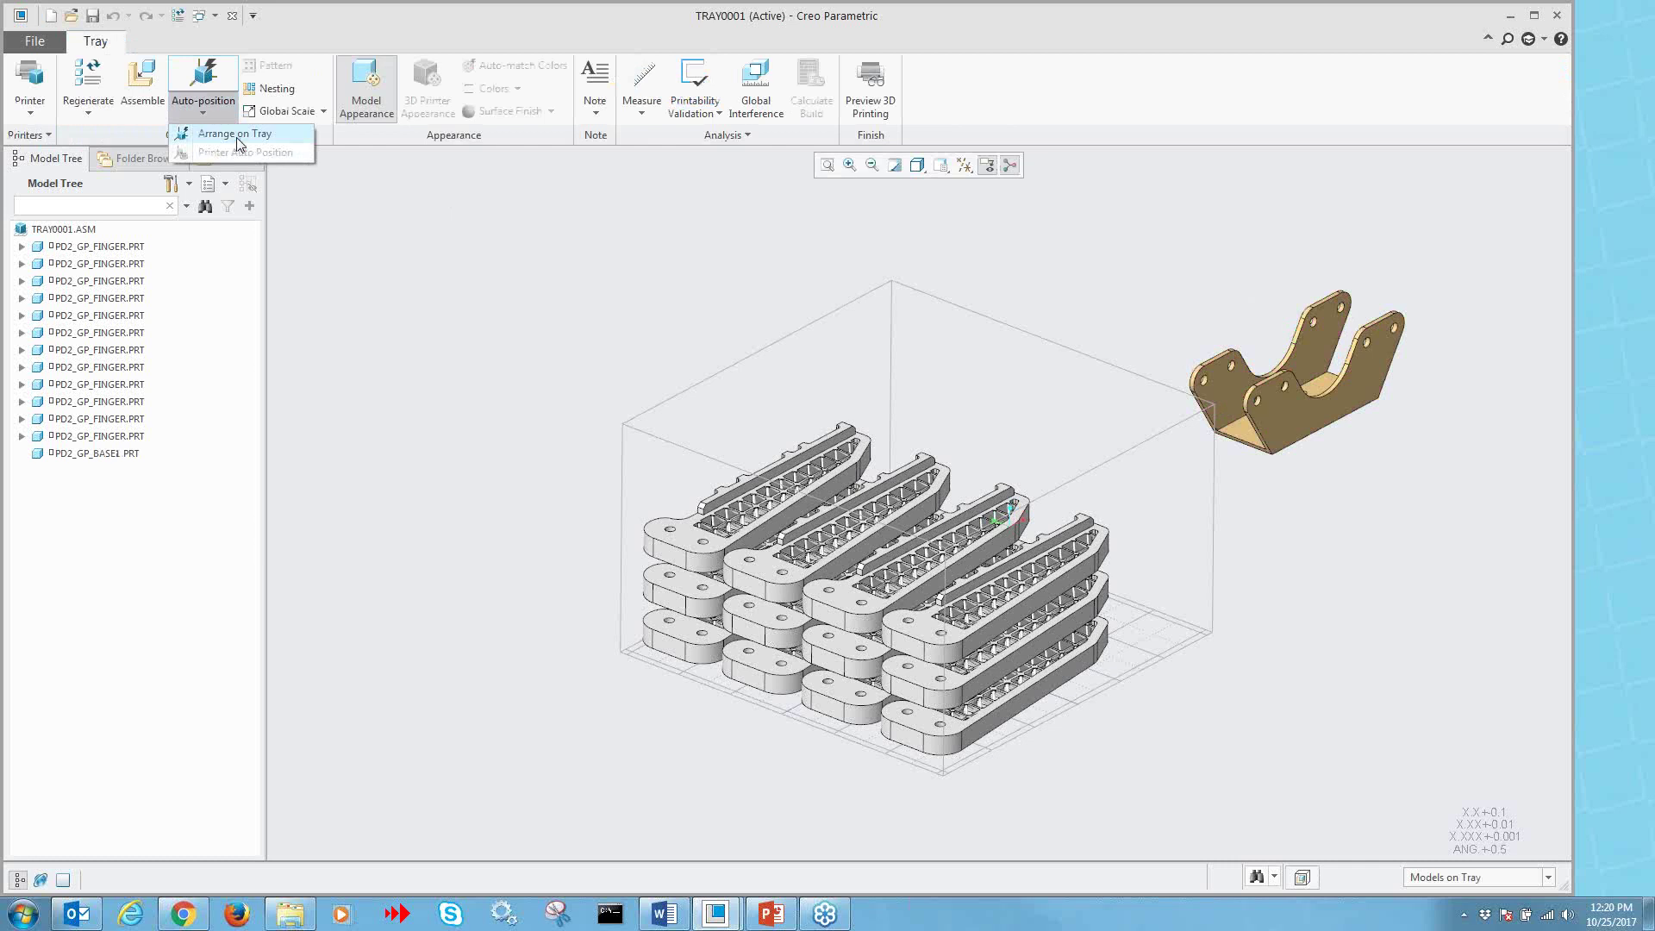
left_click(232, 134)
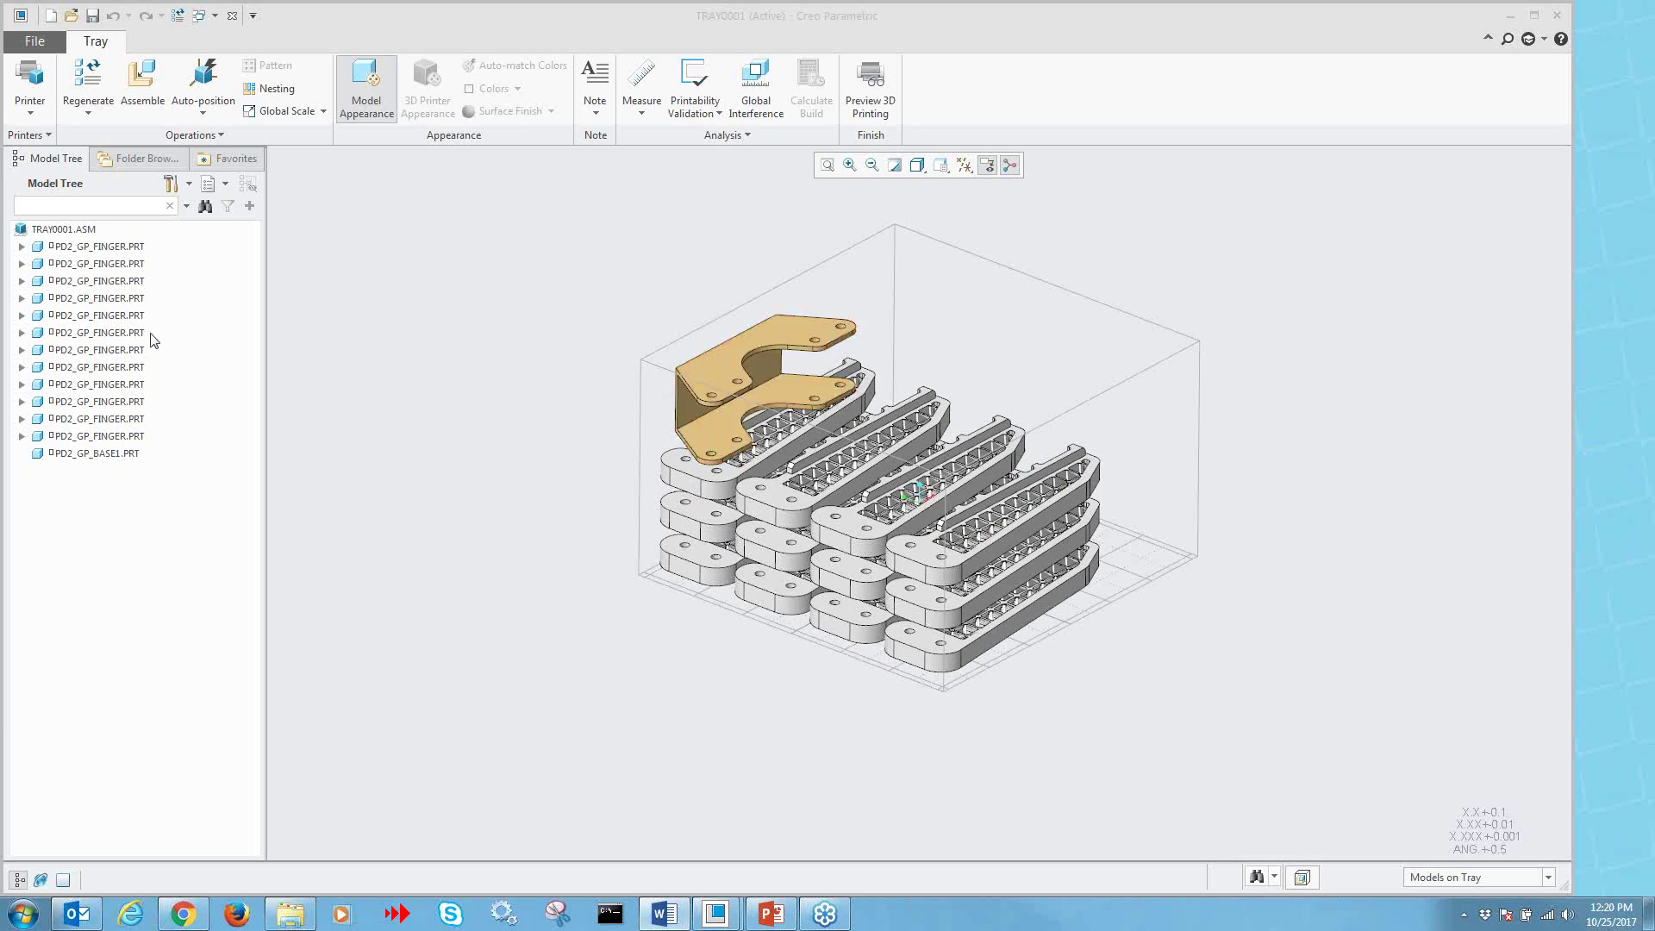
- Pattern the gripper base with a Direction pattern from the build volume's side plane, using 4 members spaced 50.00 apart
left_click(99, 455)
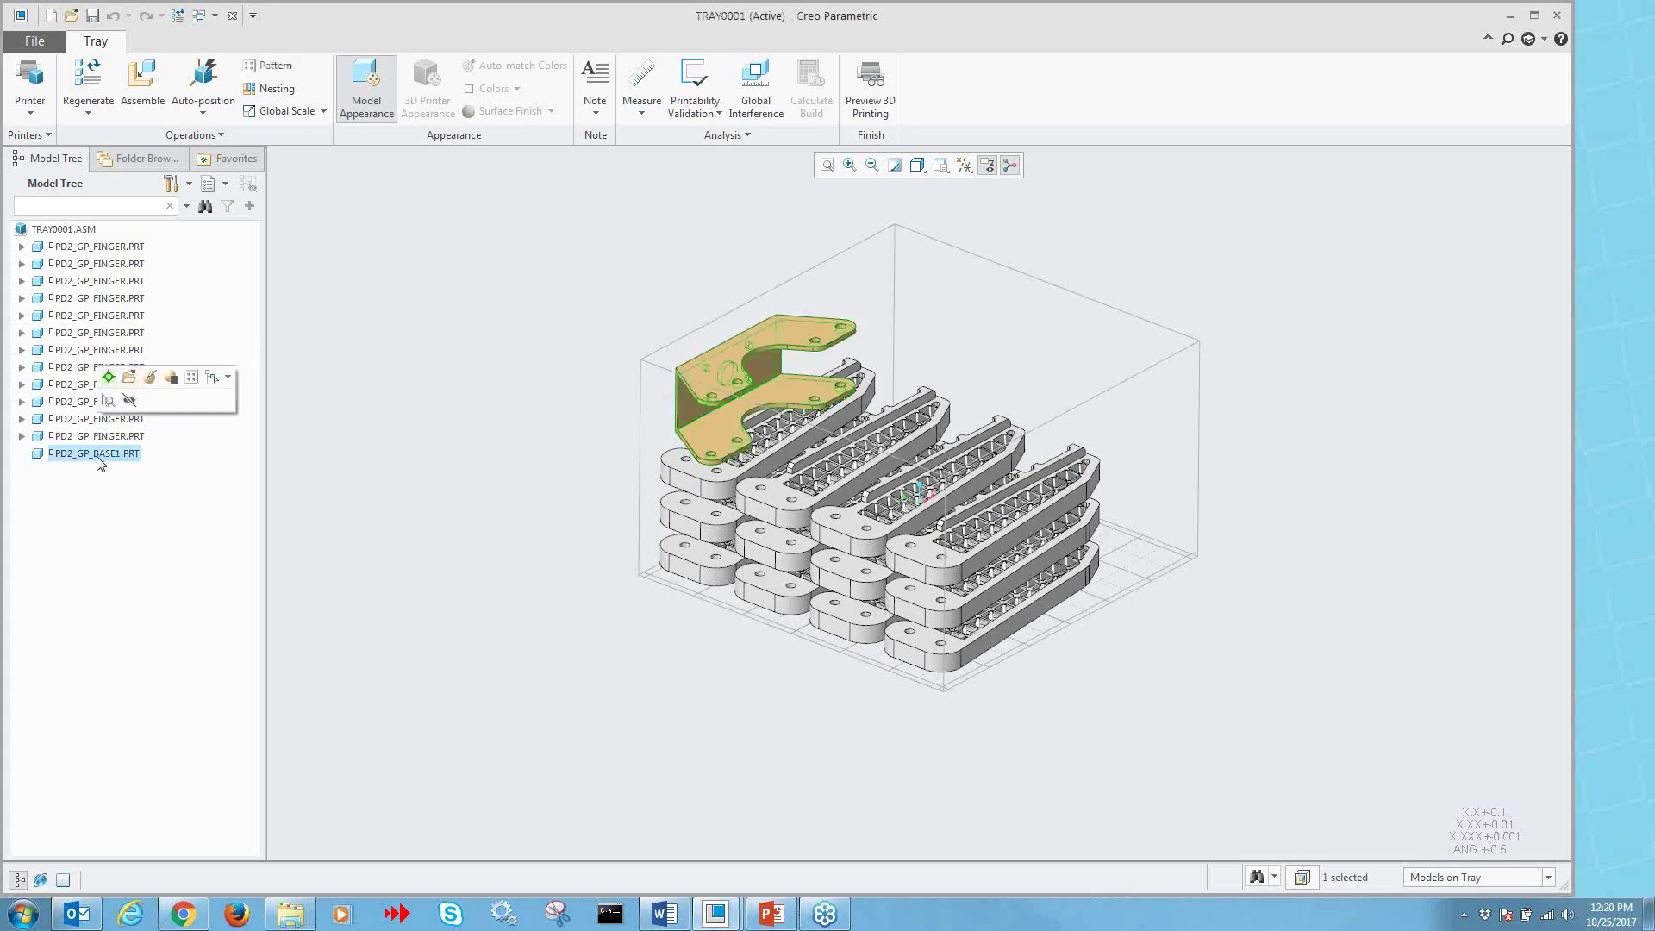
right_click(98, 458)
left_click(183, 397)
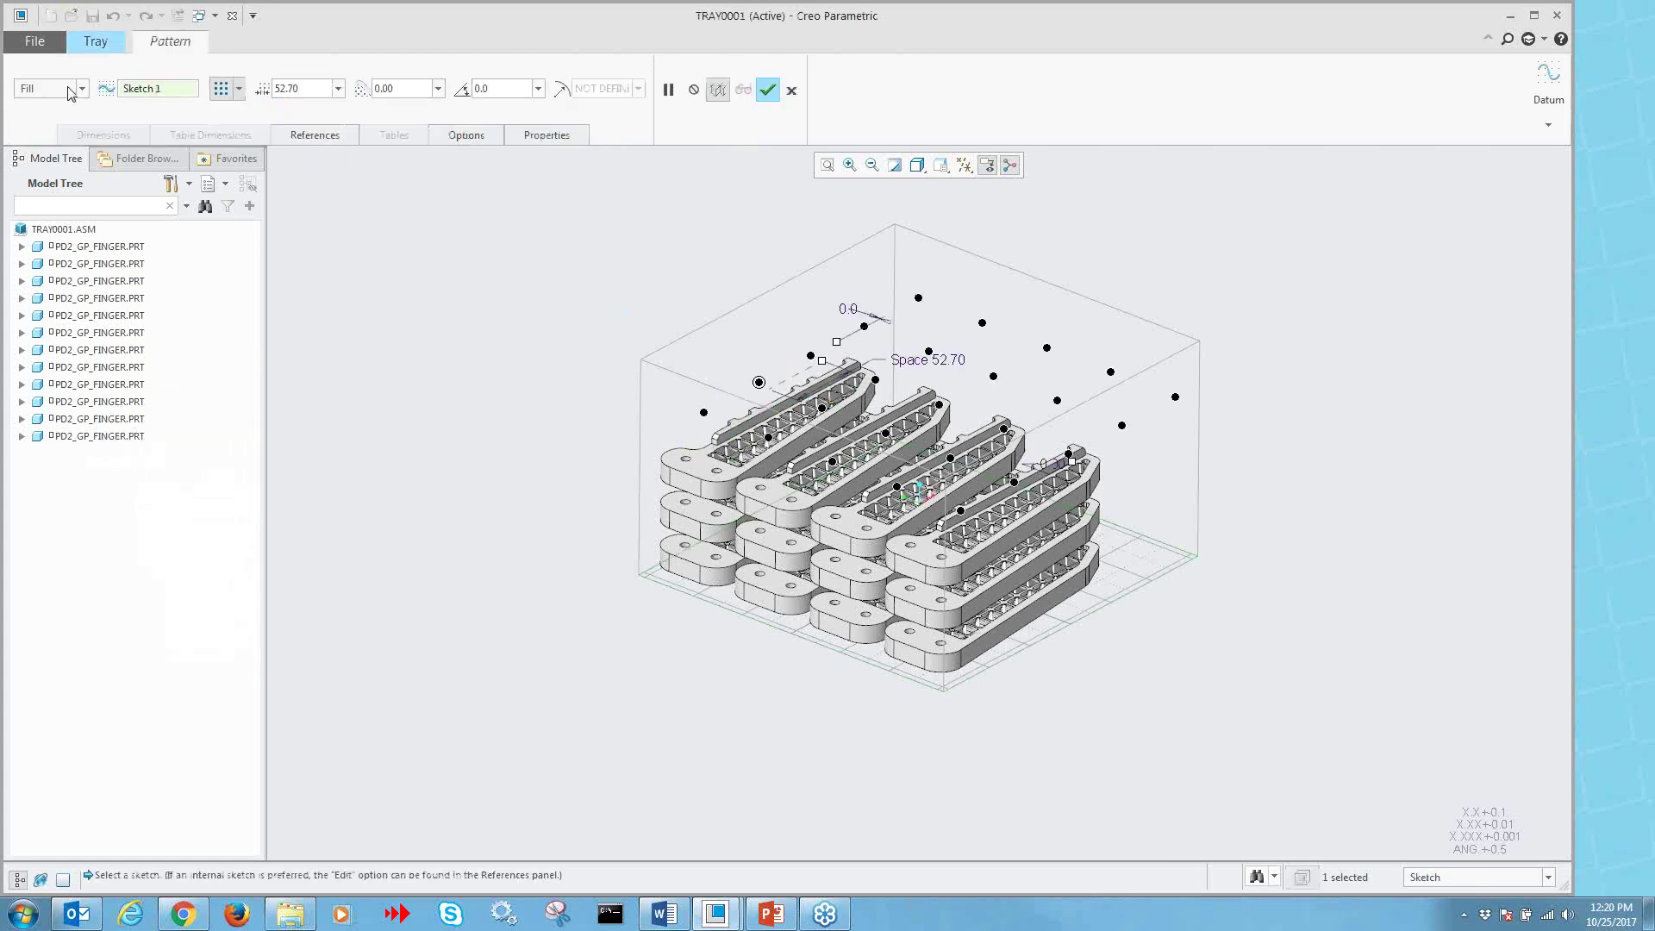
left_click(71, 92)
left_click(57, 129)
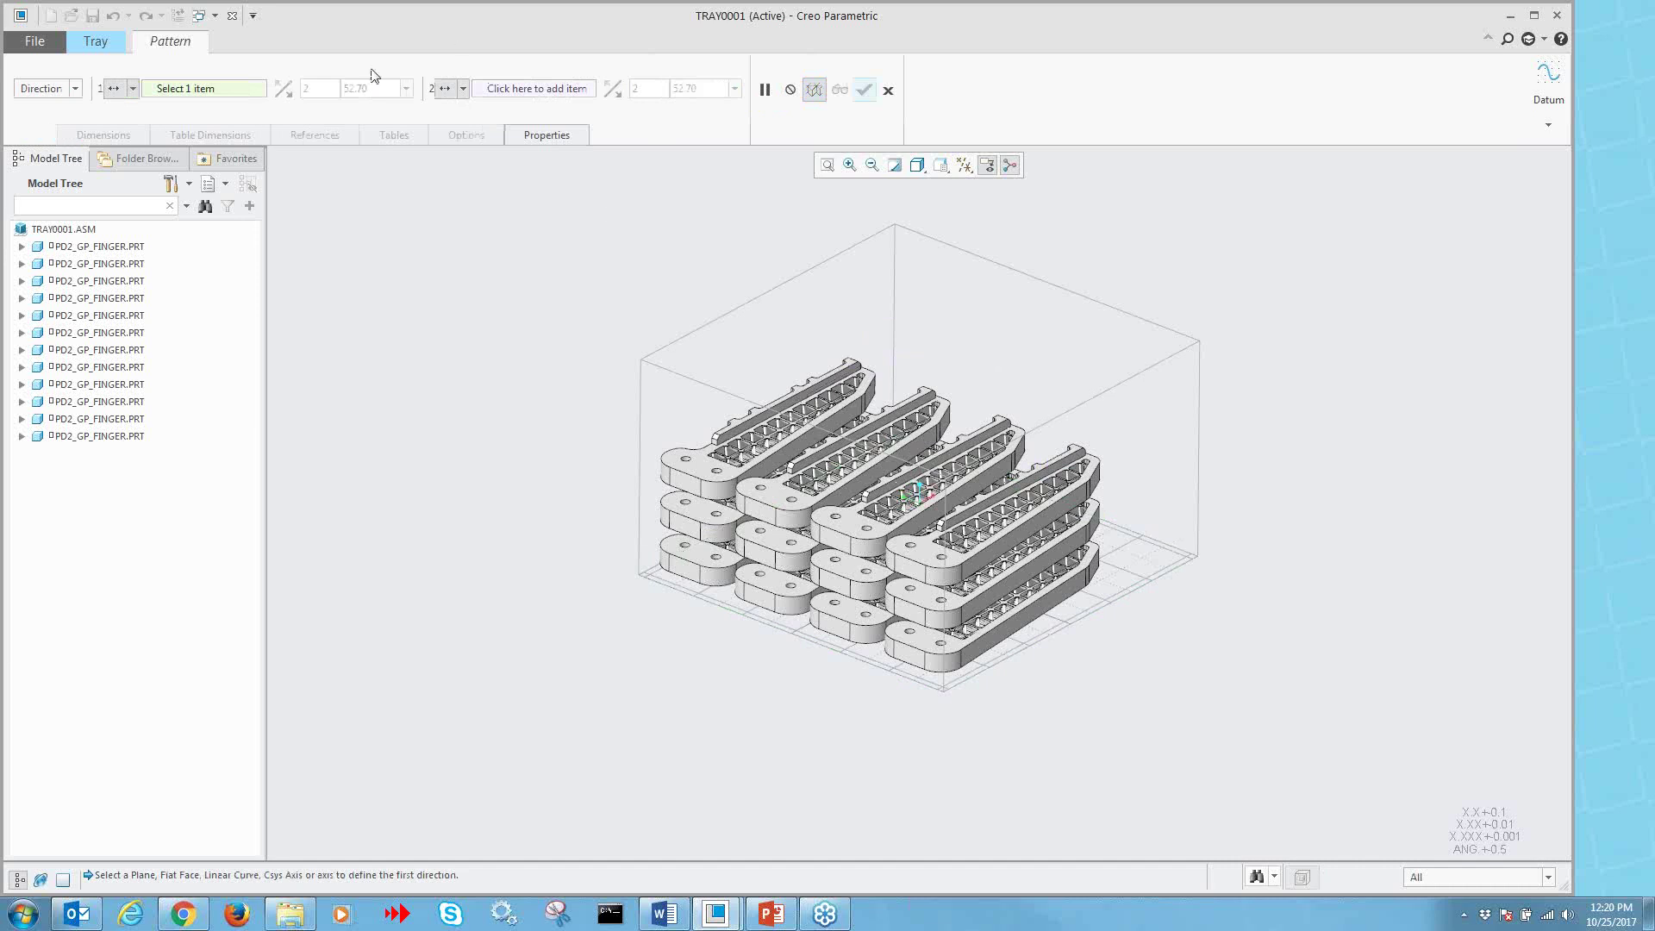
left_click(1136, 489)
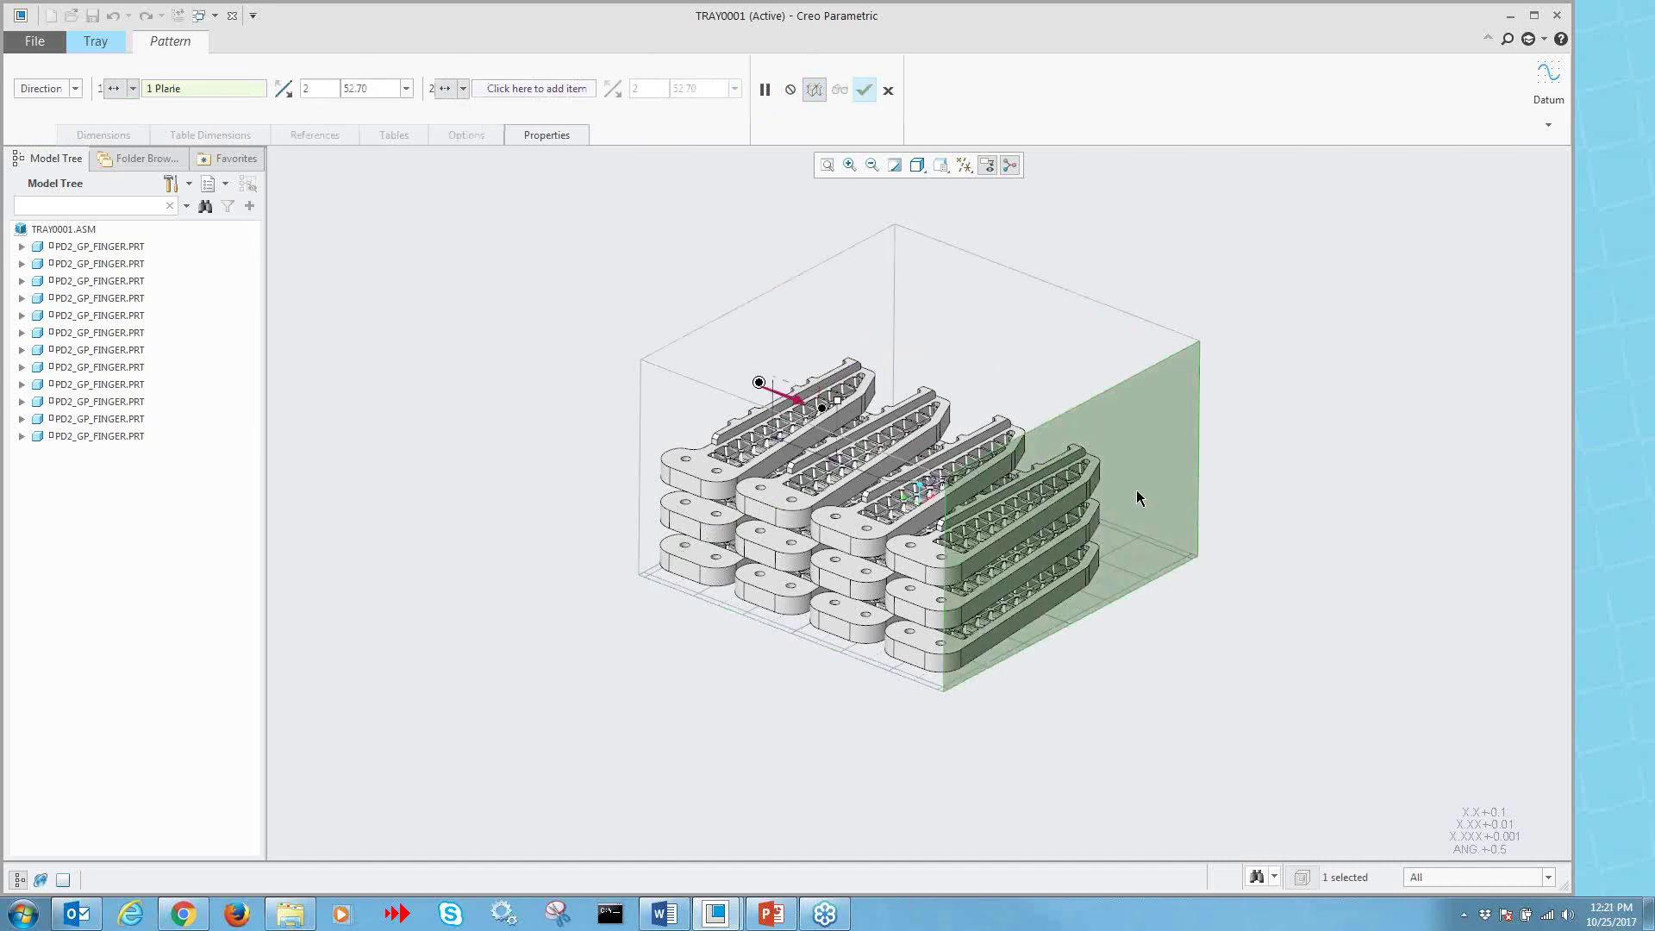
double_click(324, 93)
double_click(361, 90)
type("50")
key("Return")
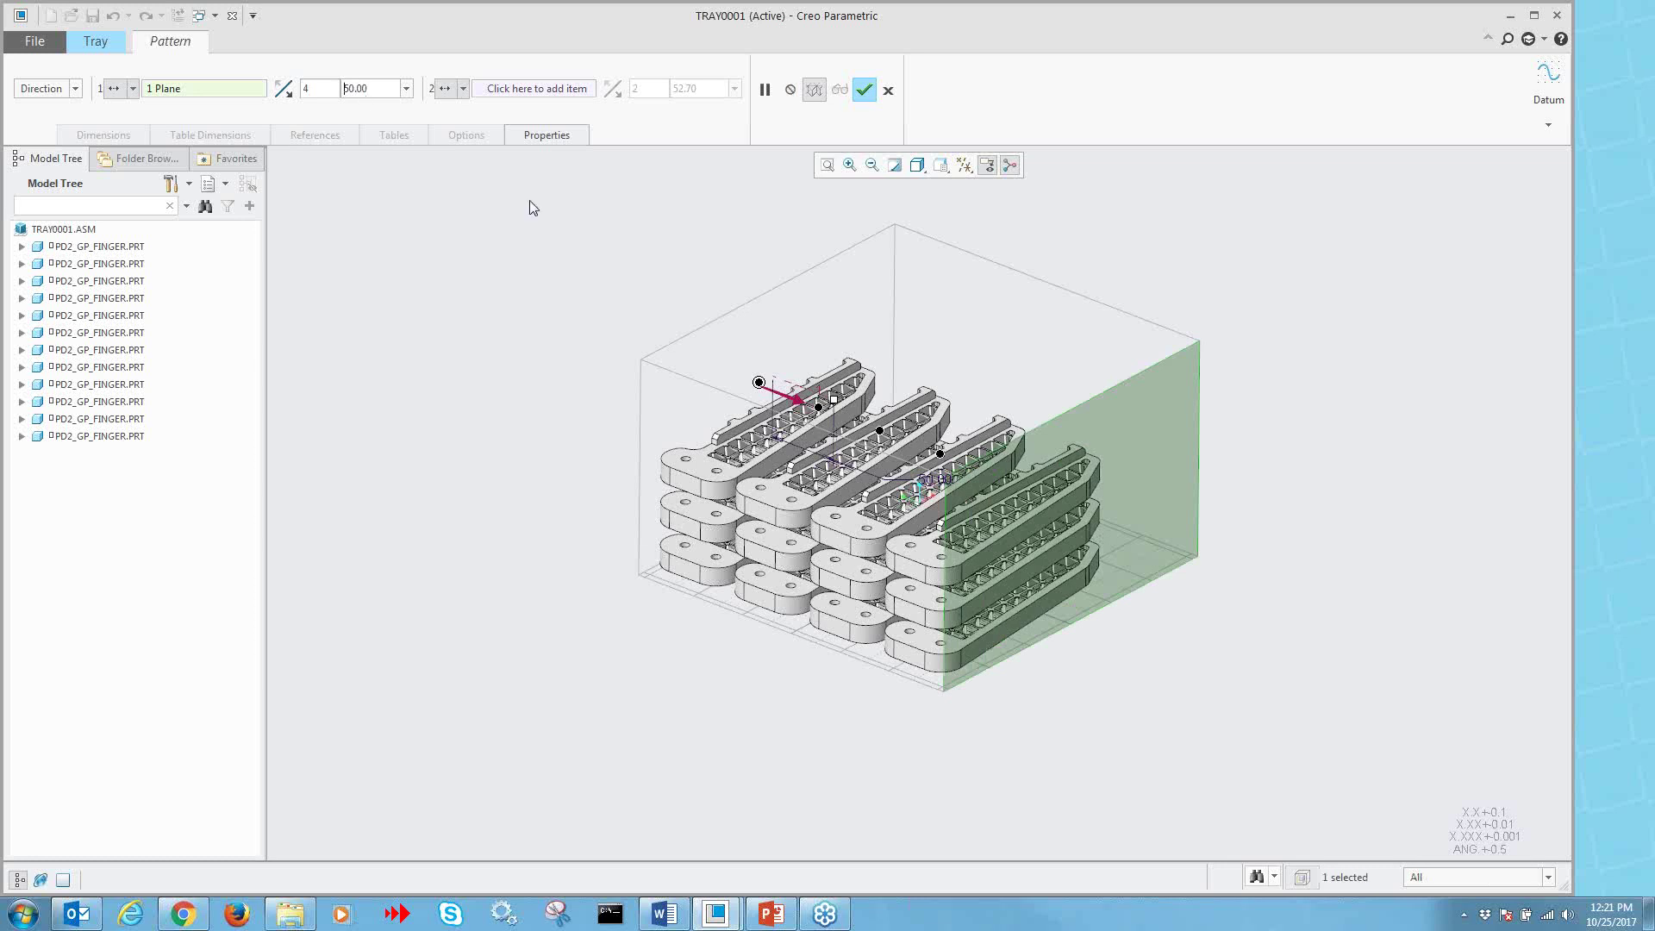
left_click(863, 89)
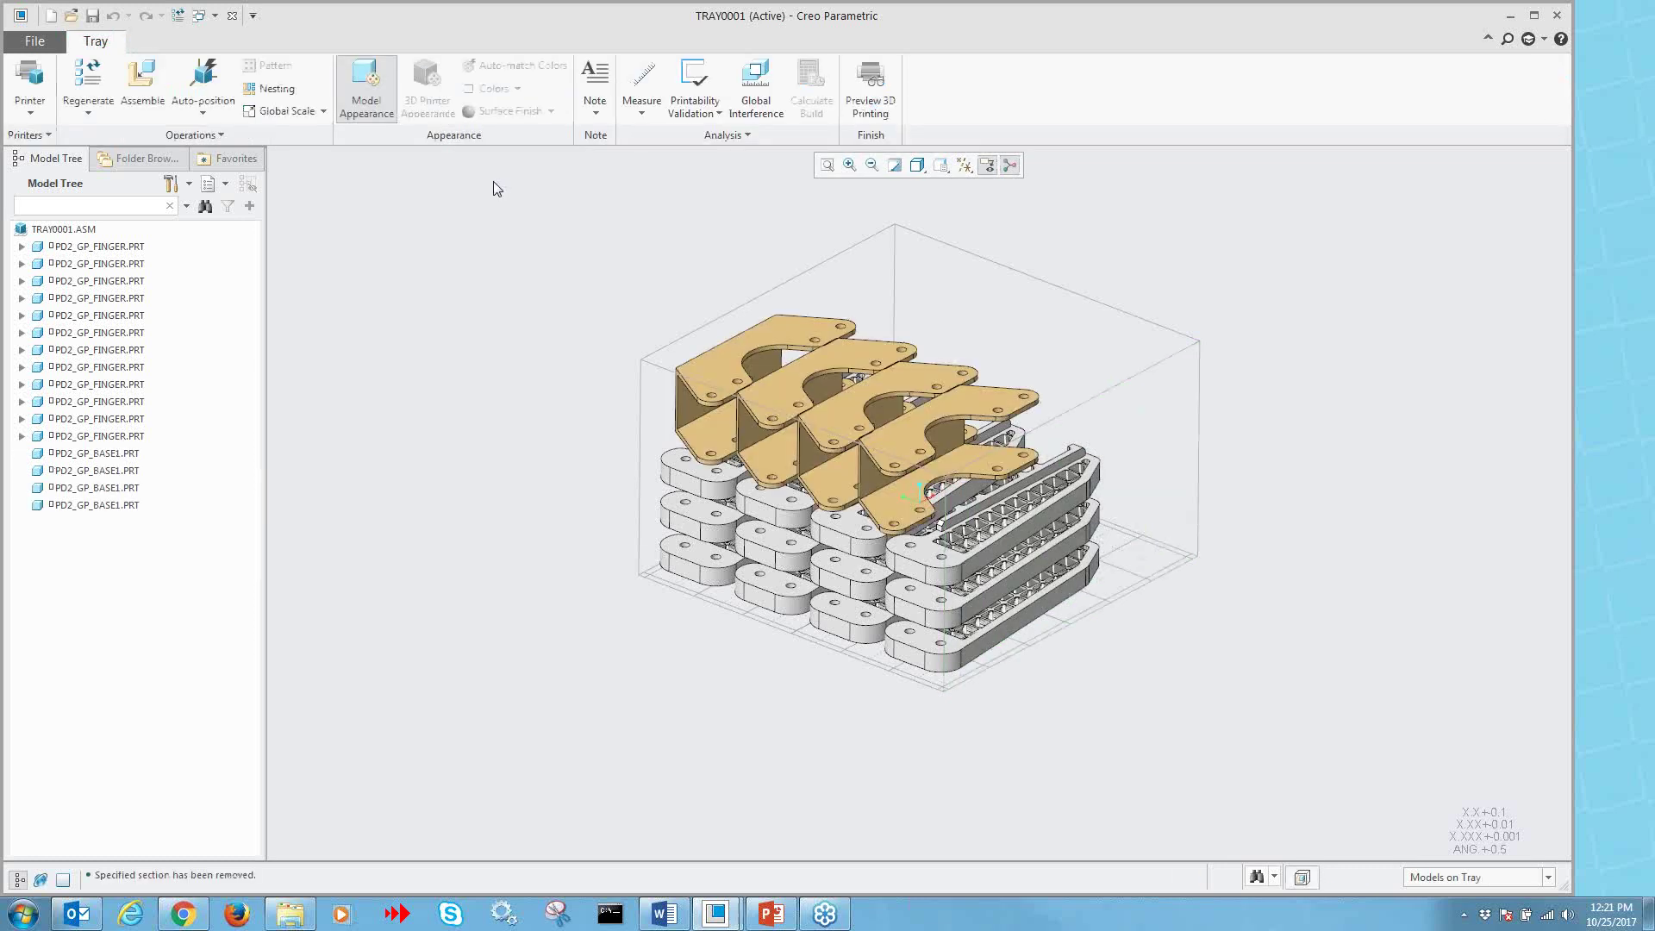
- Arrange the patterned bases and fingers with Arrange on Tray and inspect how they stack in the build volume
left_click(203, 112)
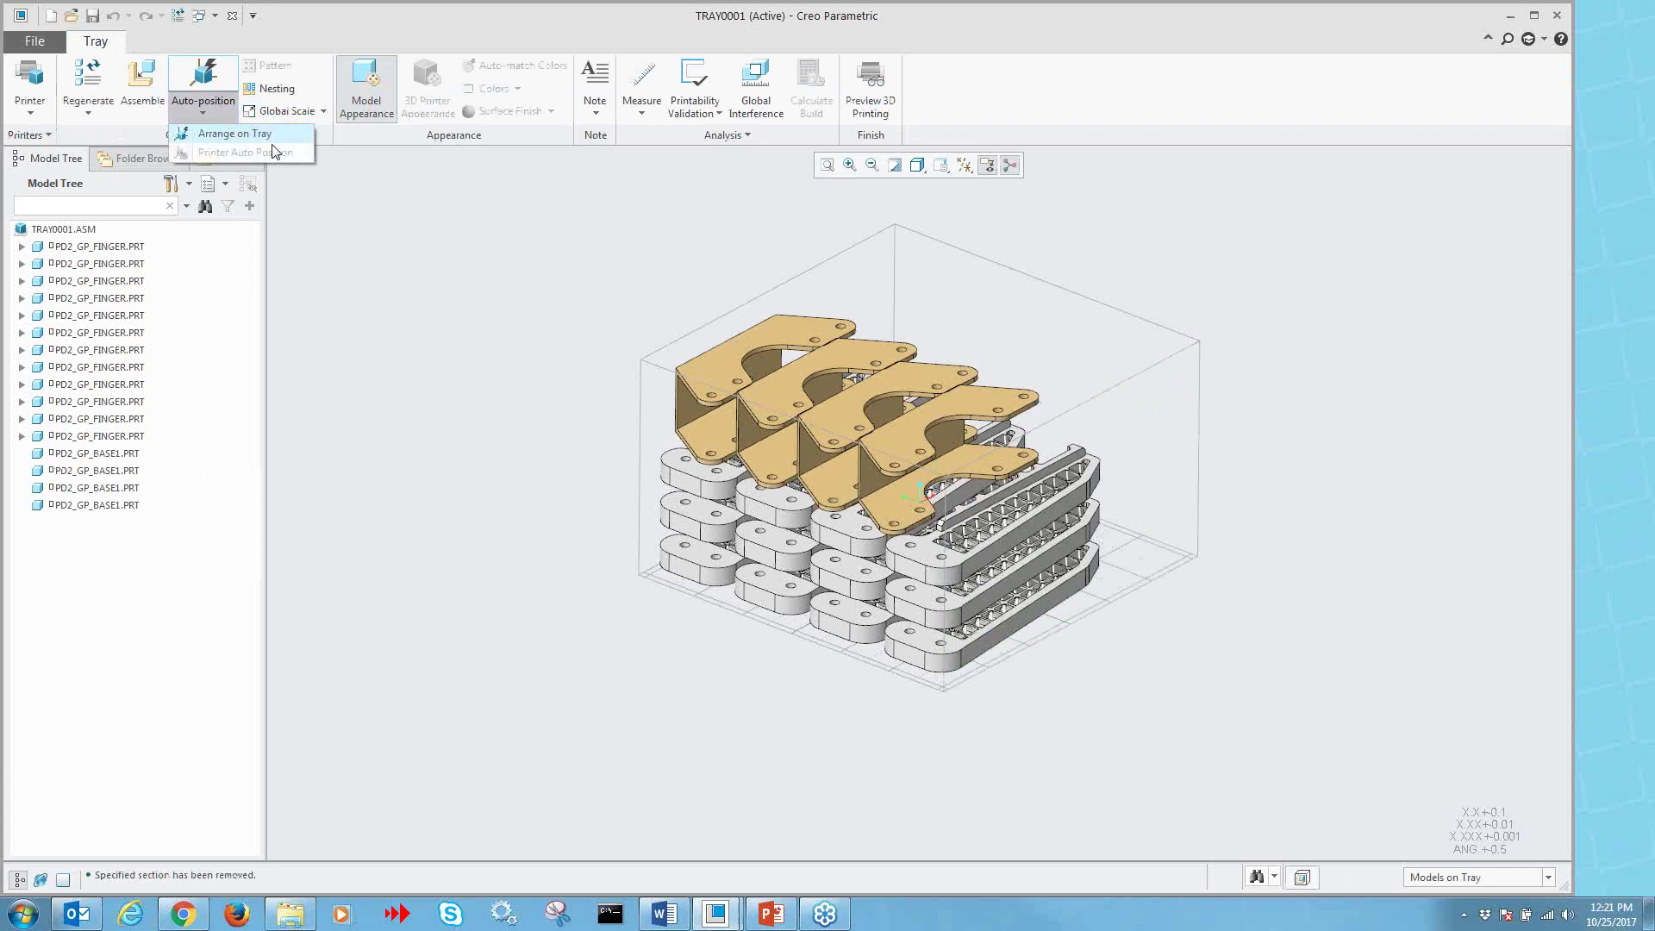
left_click(259, 134)
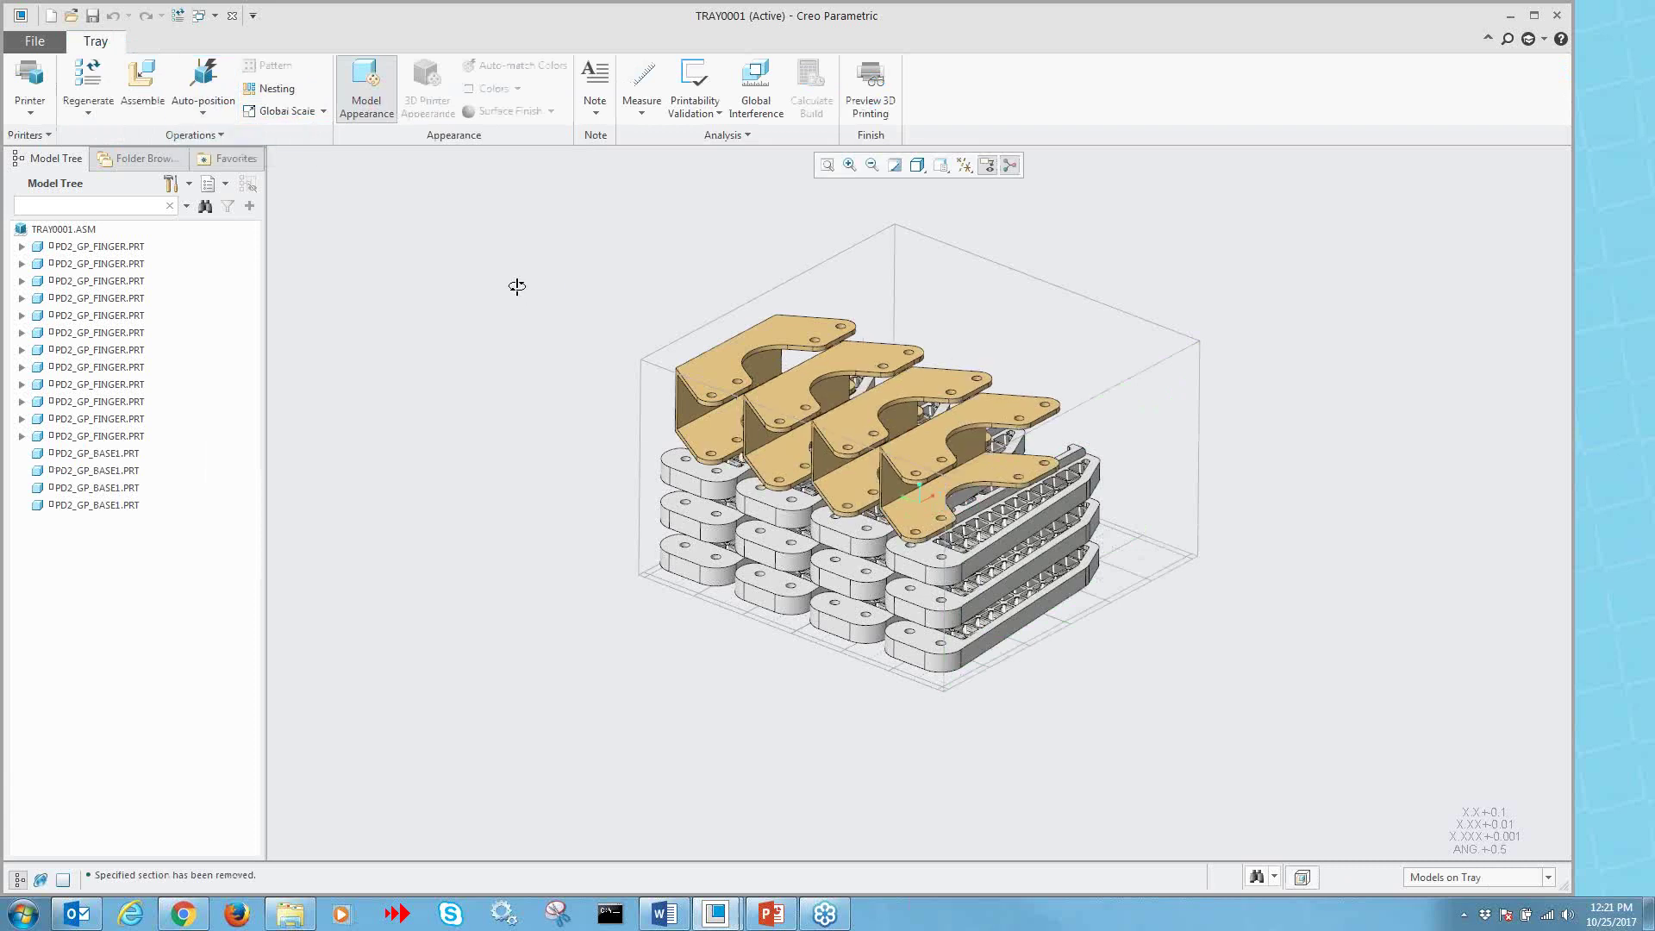
mouse_move(517, 286)
middle_mouse_down()
mouse_move(561, 339)
mouse_move(536, 292)
mouse_move(554, 240)
mouse_move(542, 280)
middle_mouse_up()
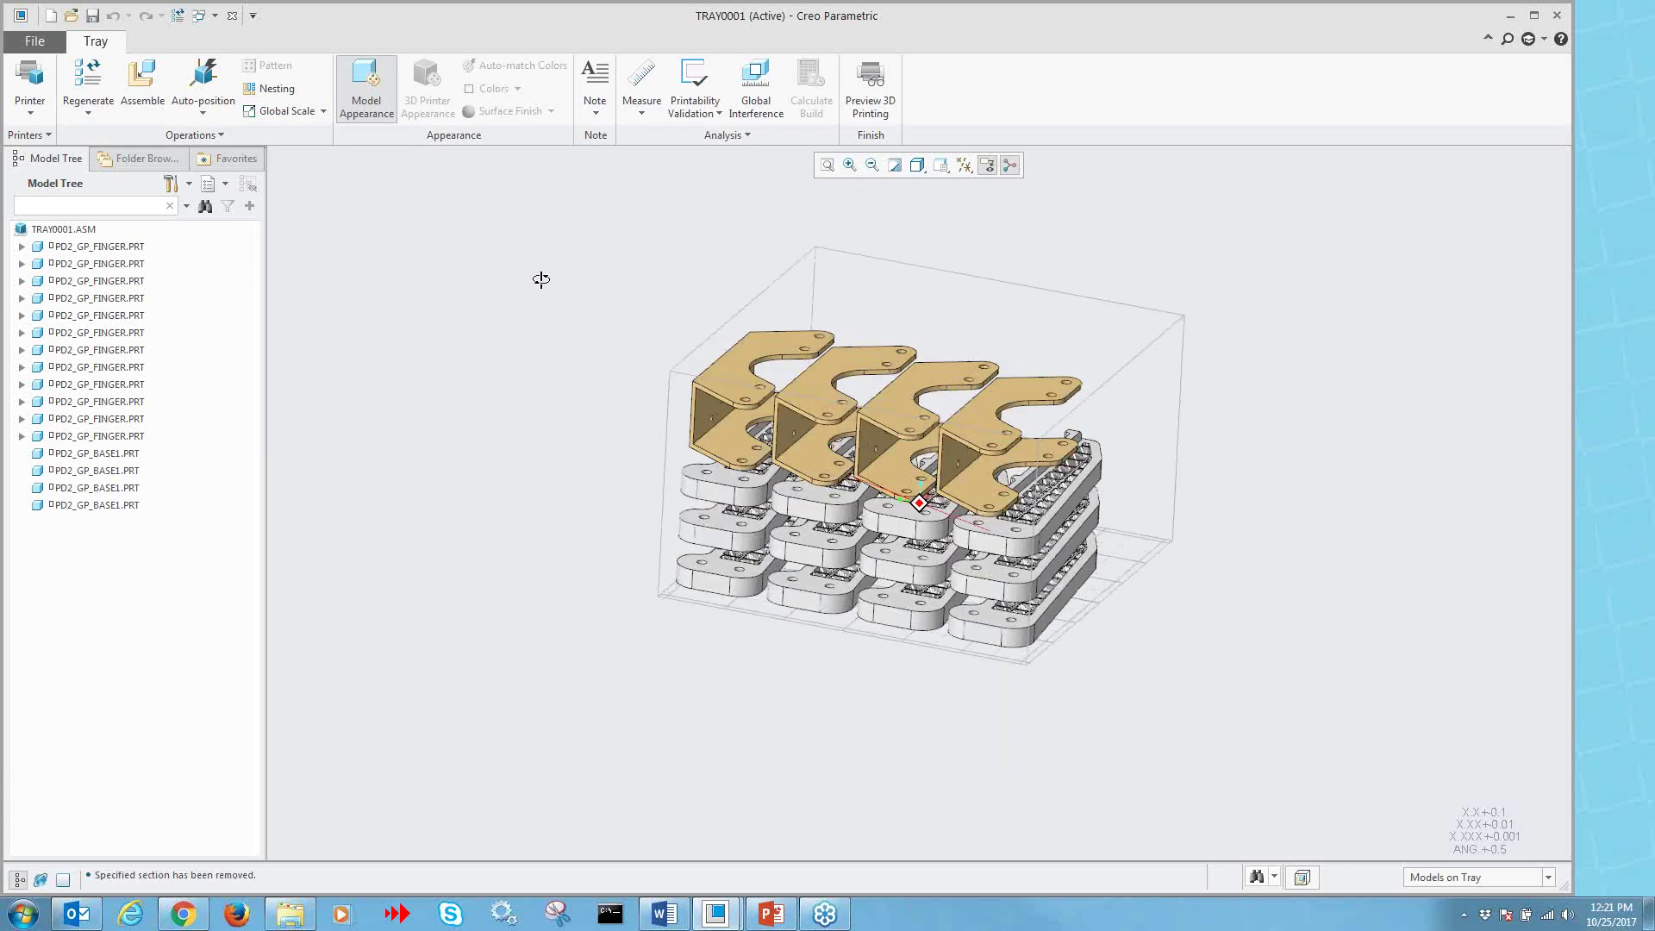
scroll(541, 280, "up", 2)
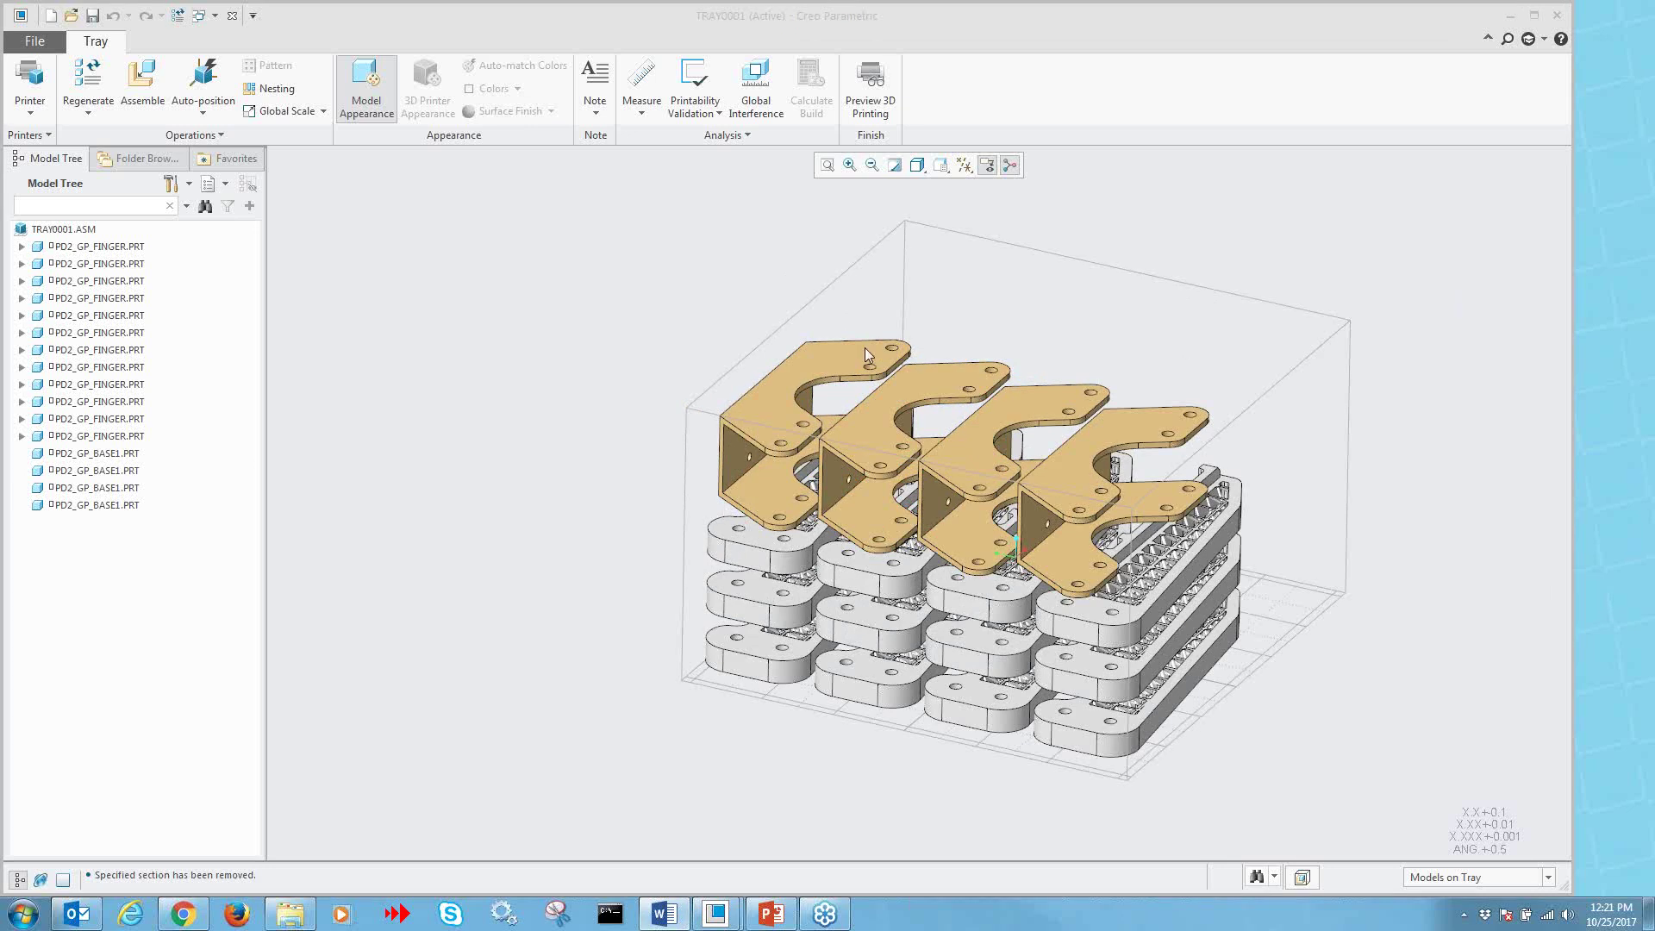
scroll(660, 313, "down", 2)
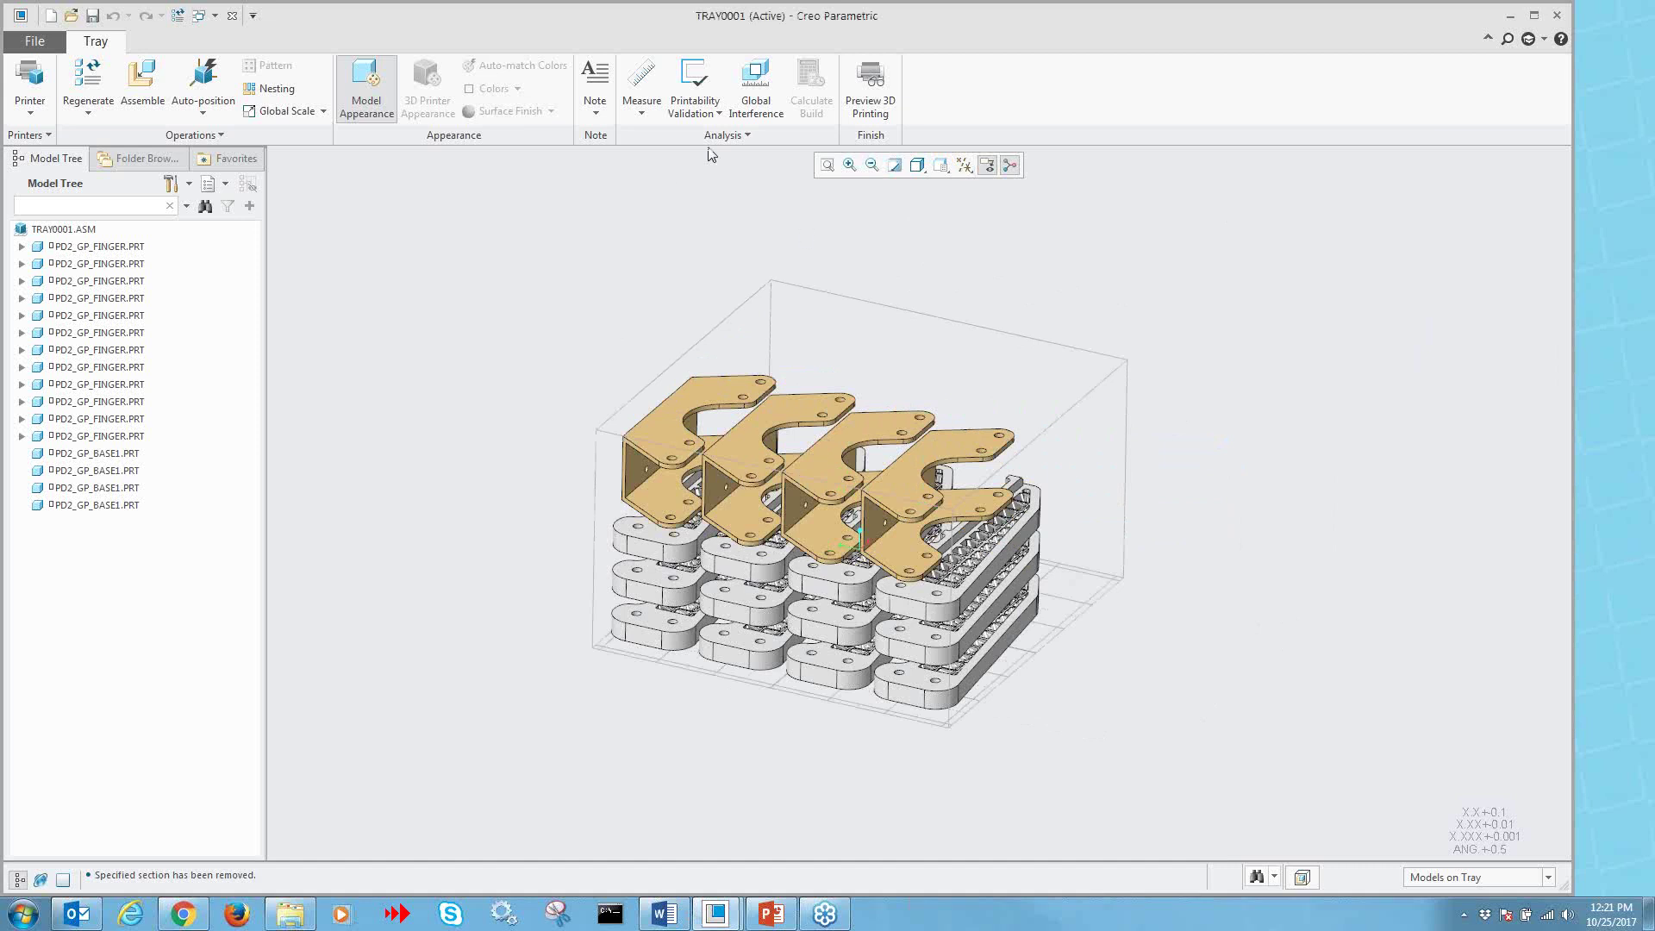
left_click(694, 117)
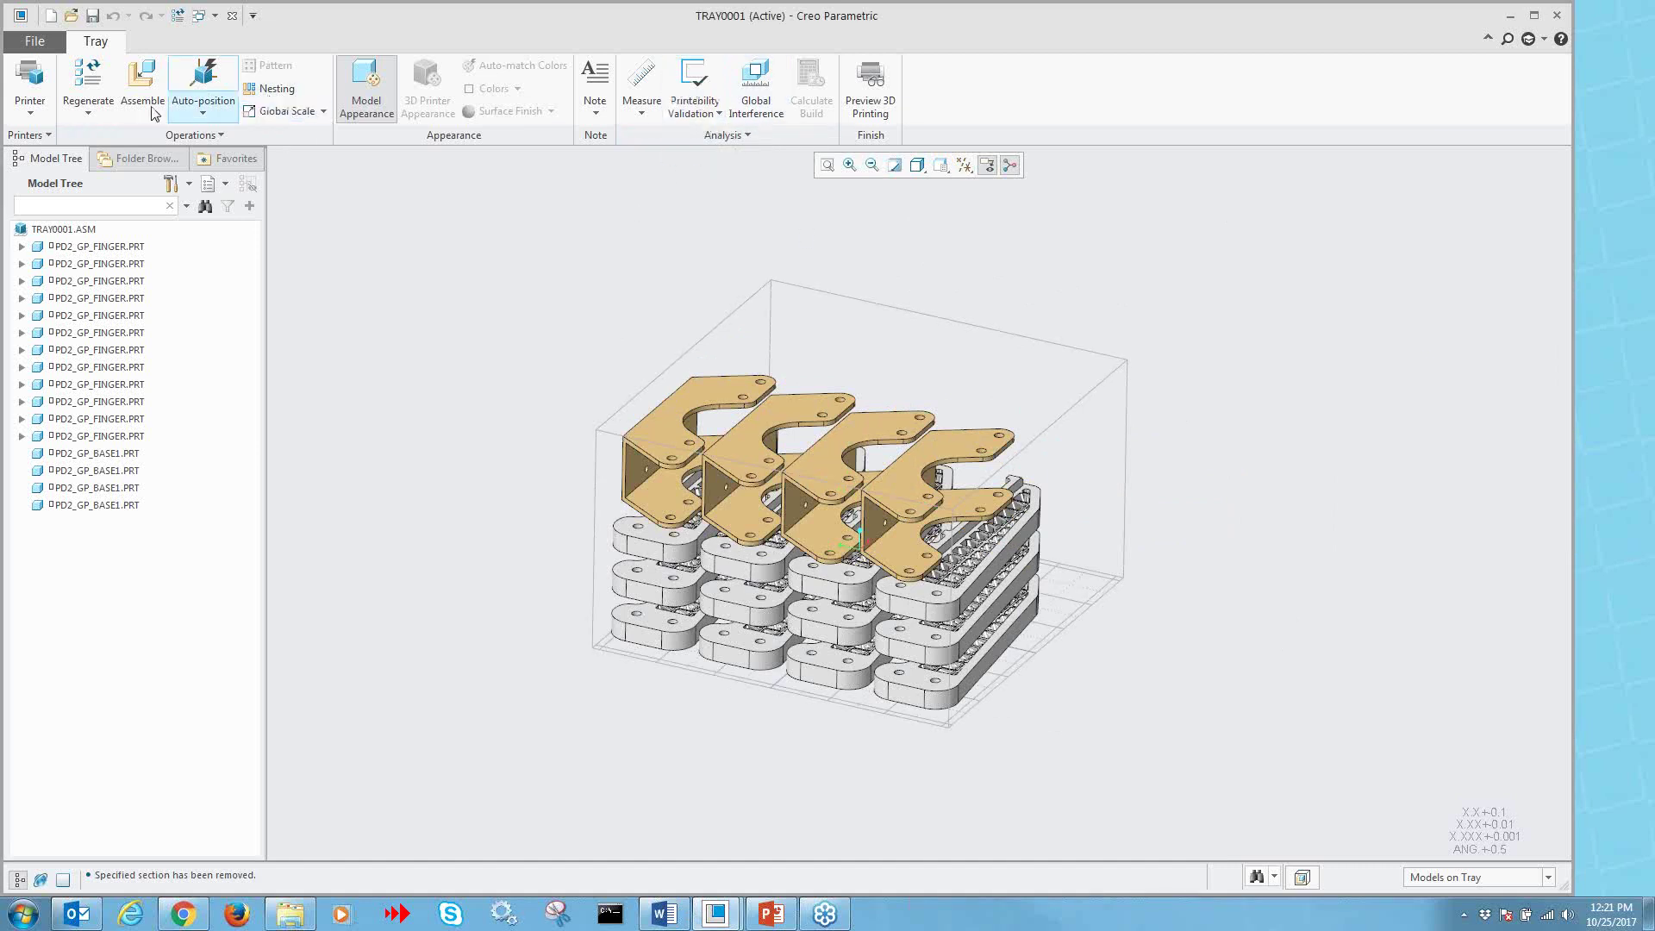
left_click(200, 107)
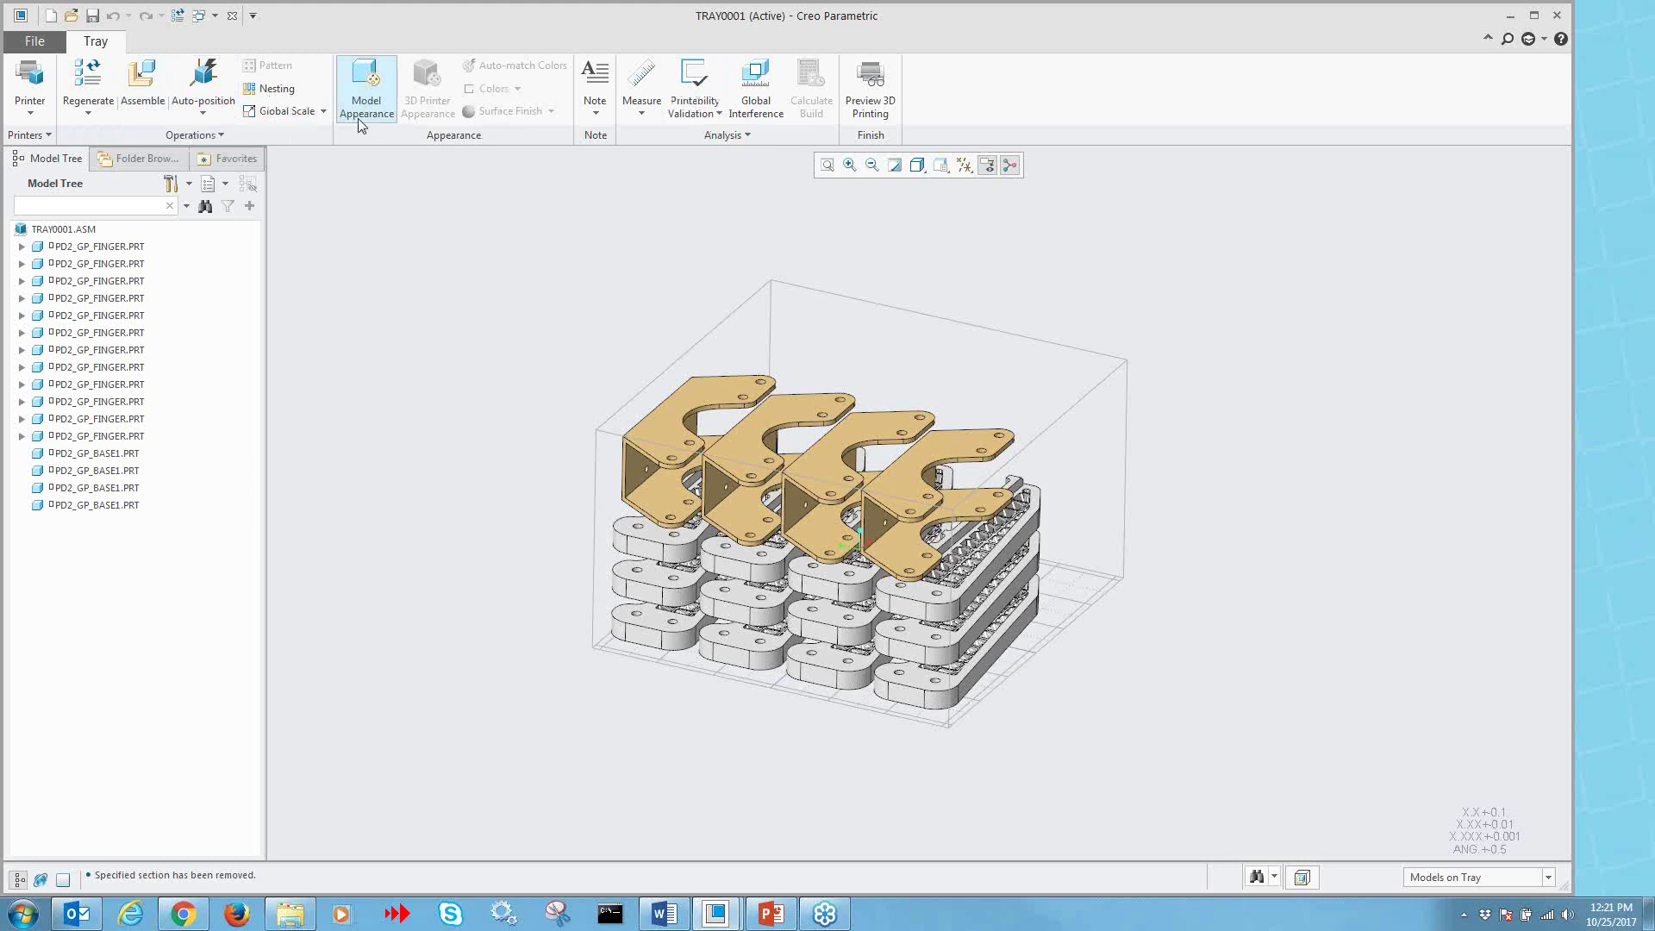
left_click(79, 231)
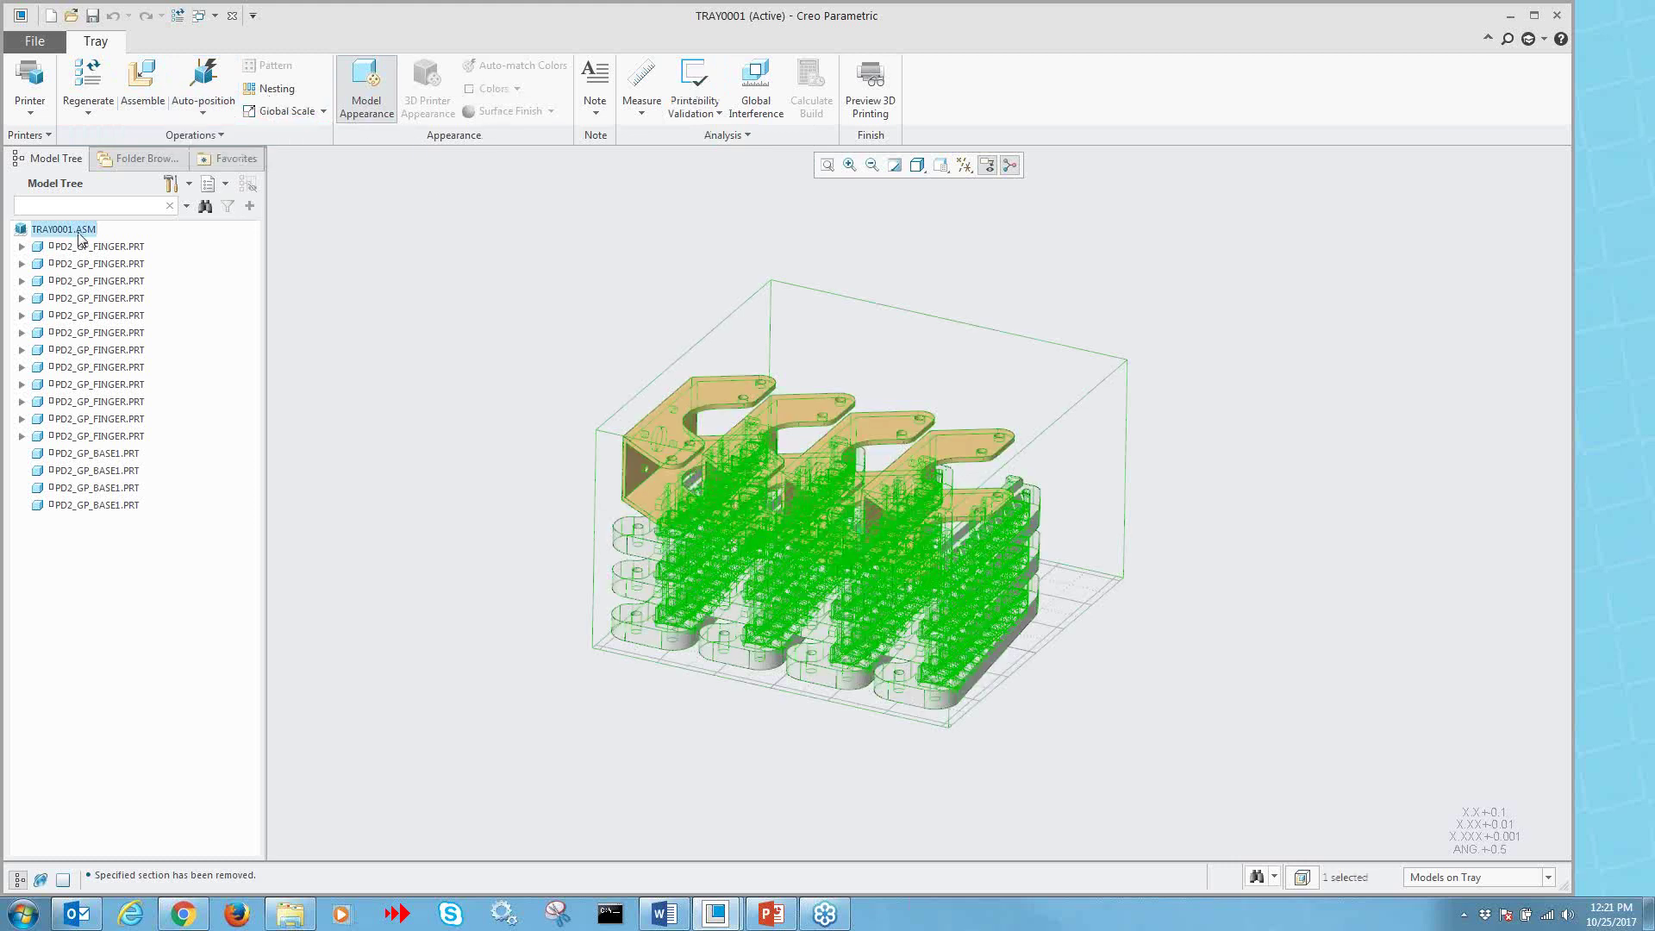
left_click(420, 226)
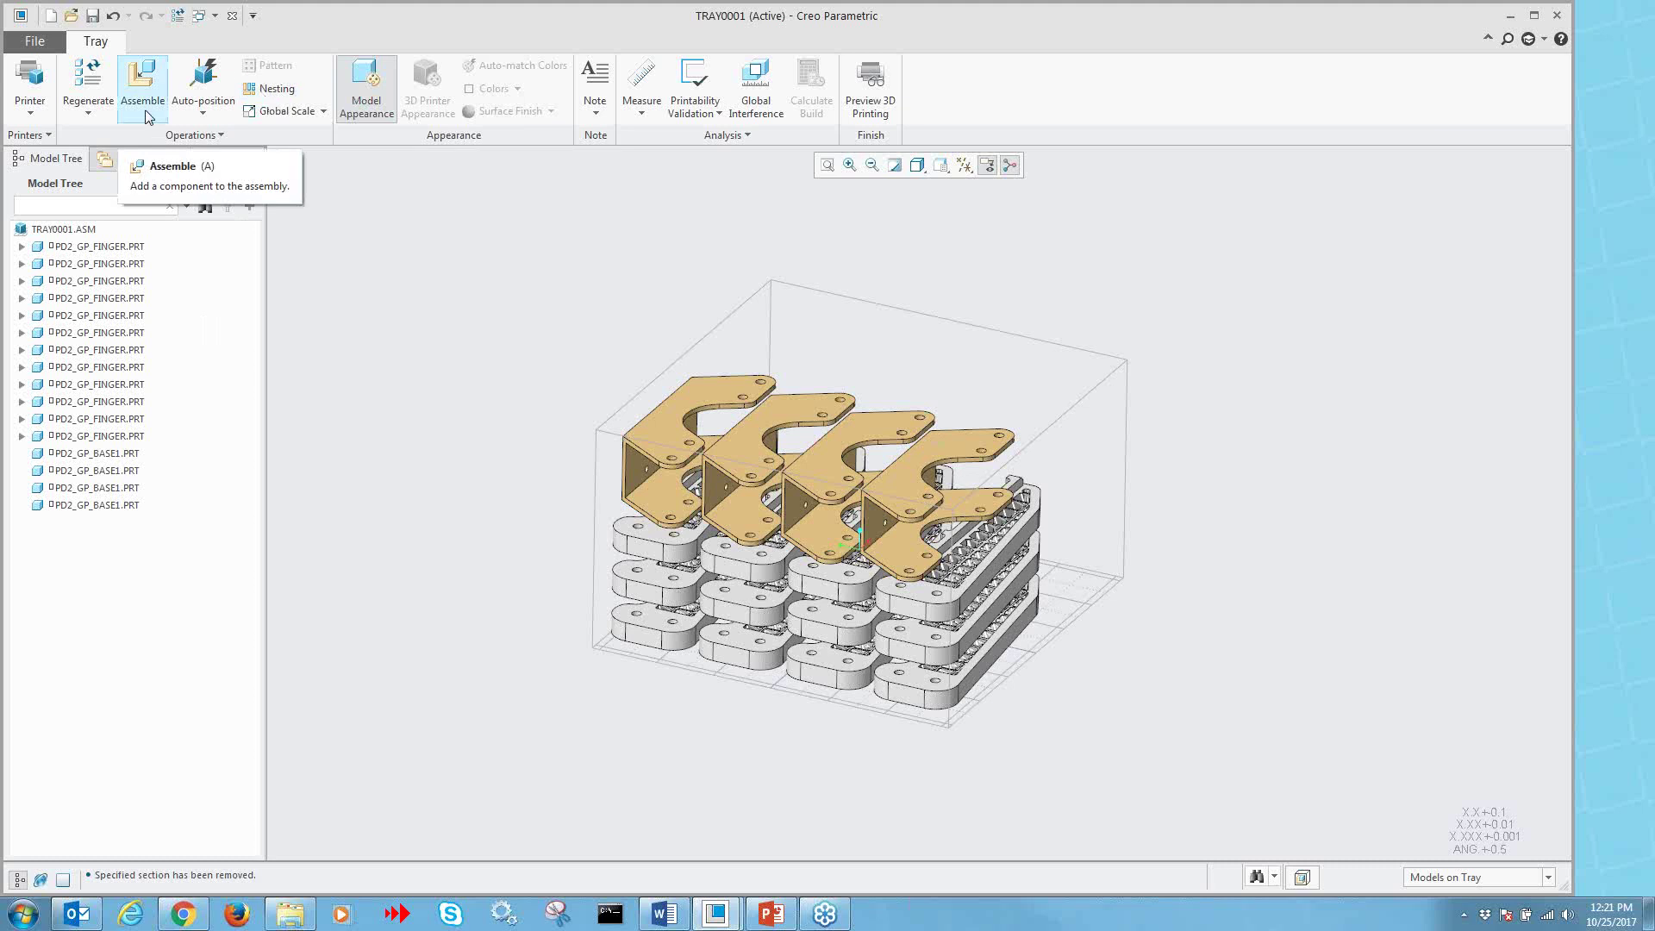
- Compute a thin-wall printability check of the tray with minimum wall thickness 0.70 and tolerance 0.07, and close the check
left_click(709, 104)
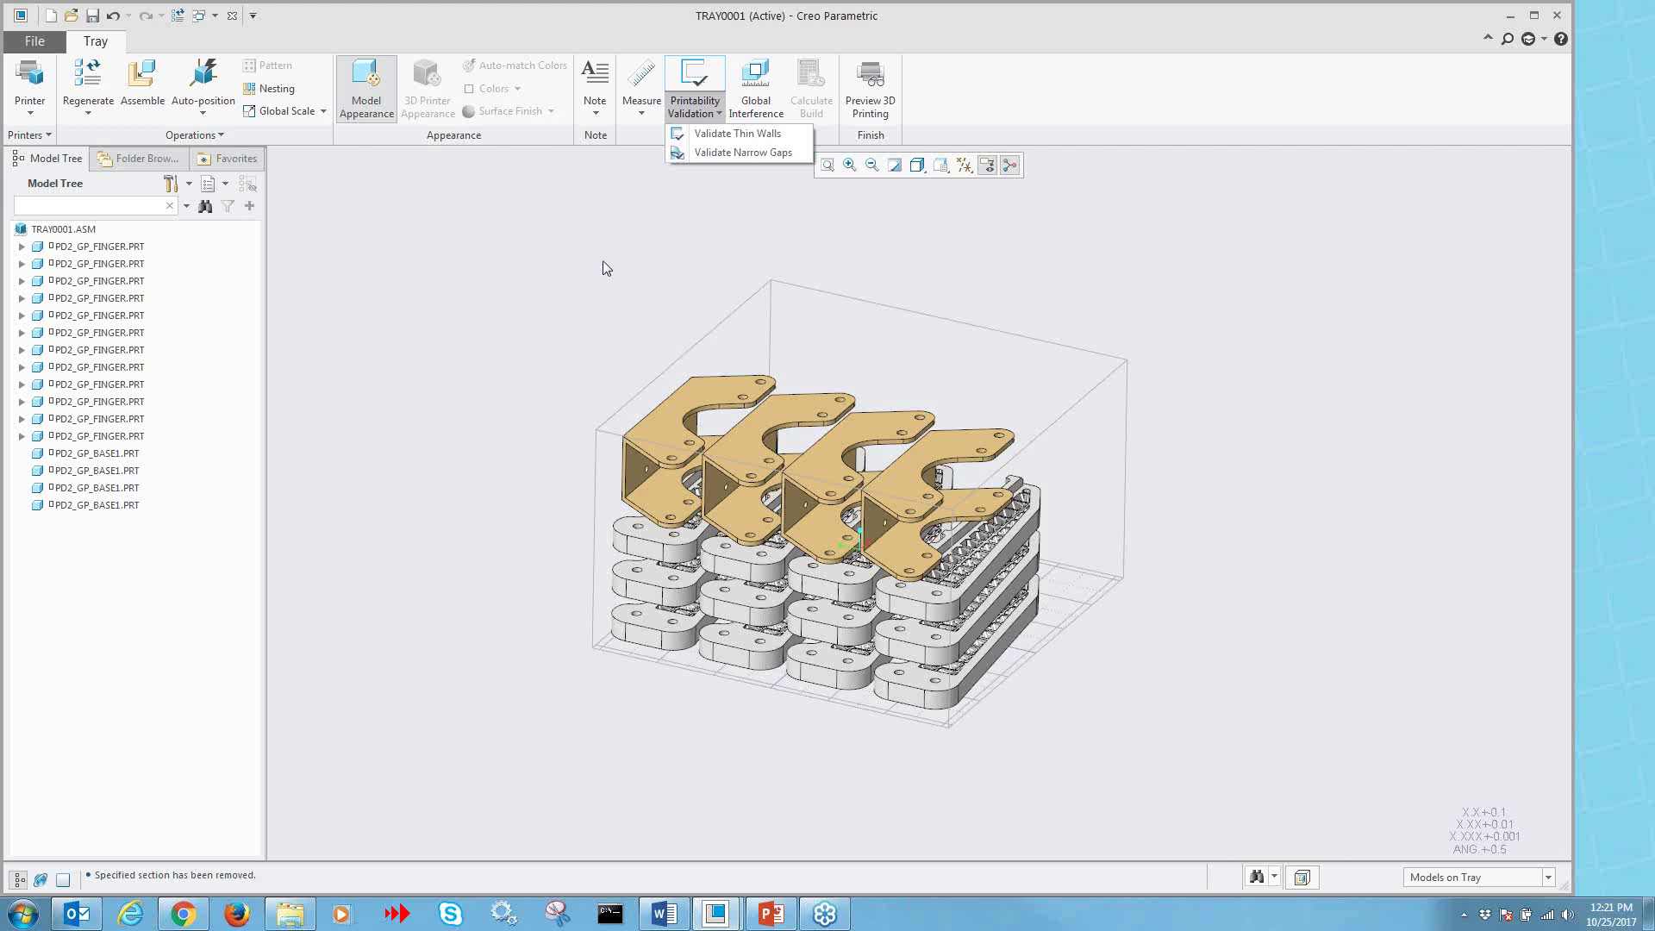
left_click(705, 69)
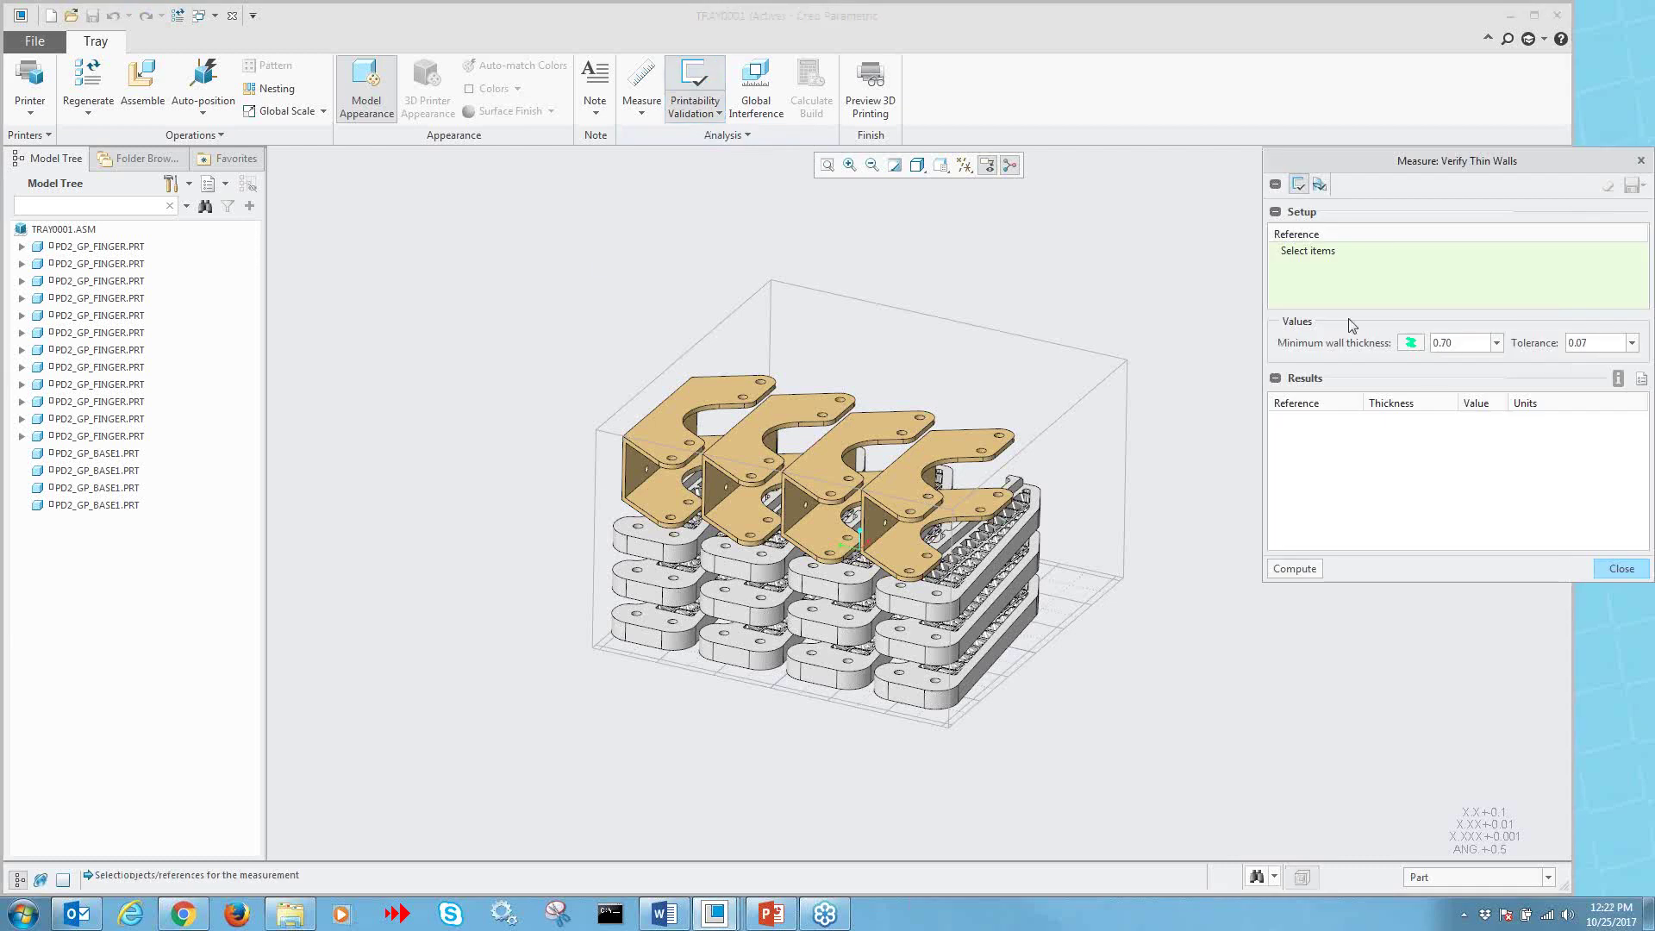
left_click(1317, 571)
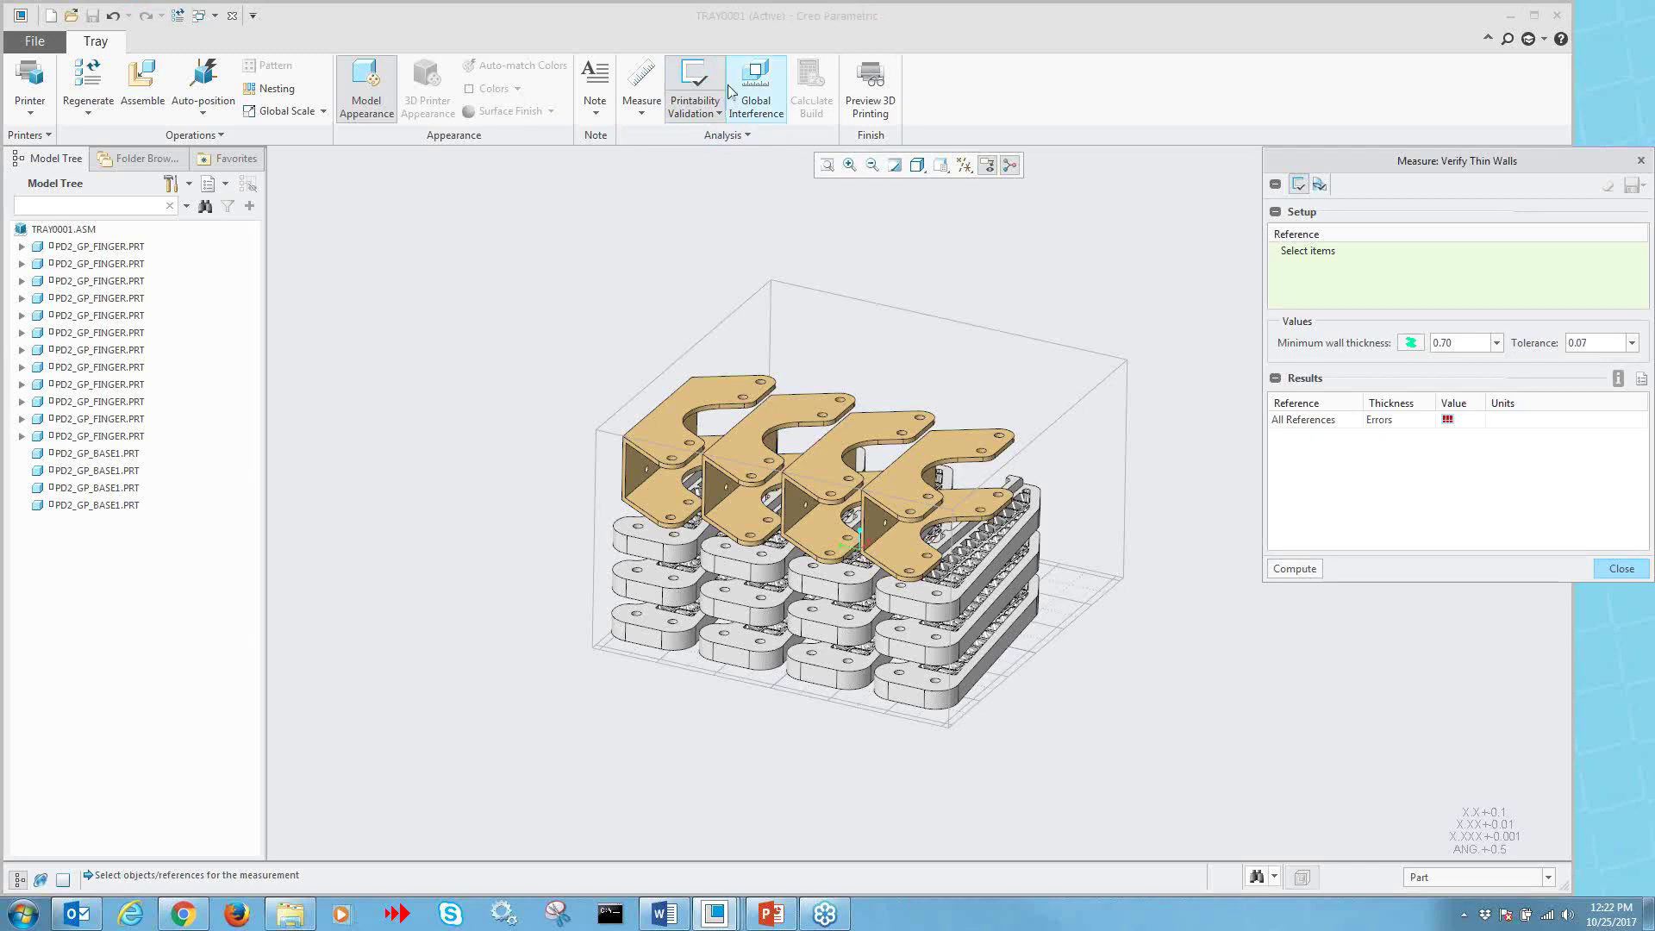
left_click(734, 138)
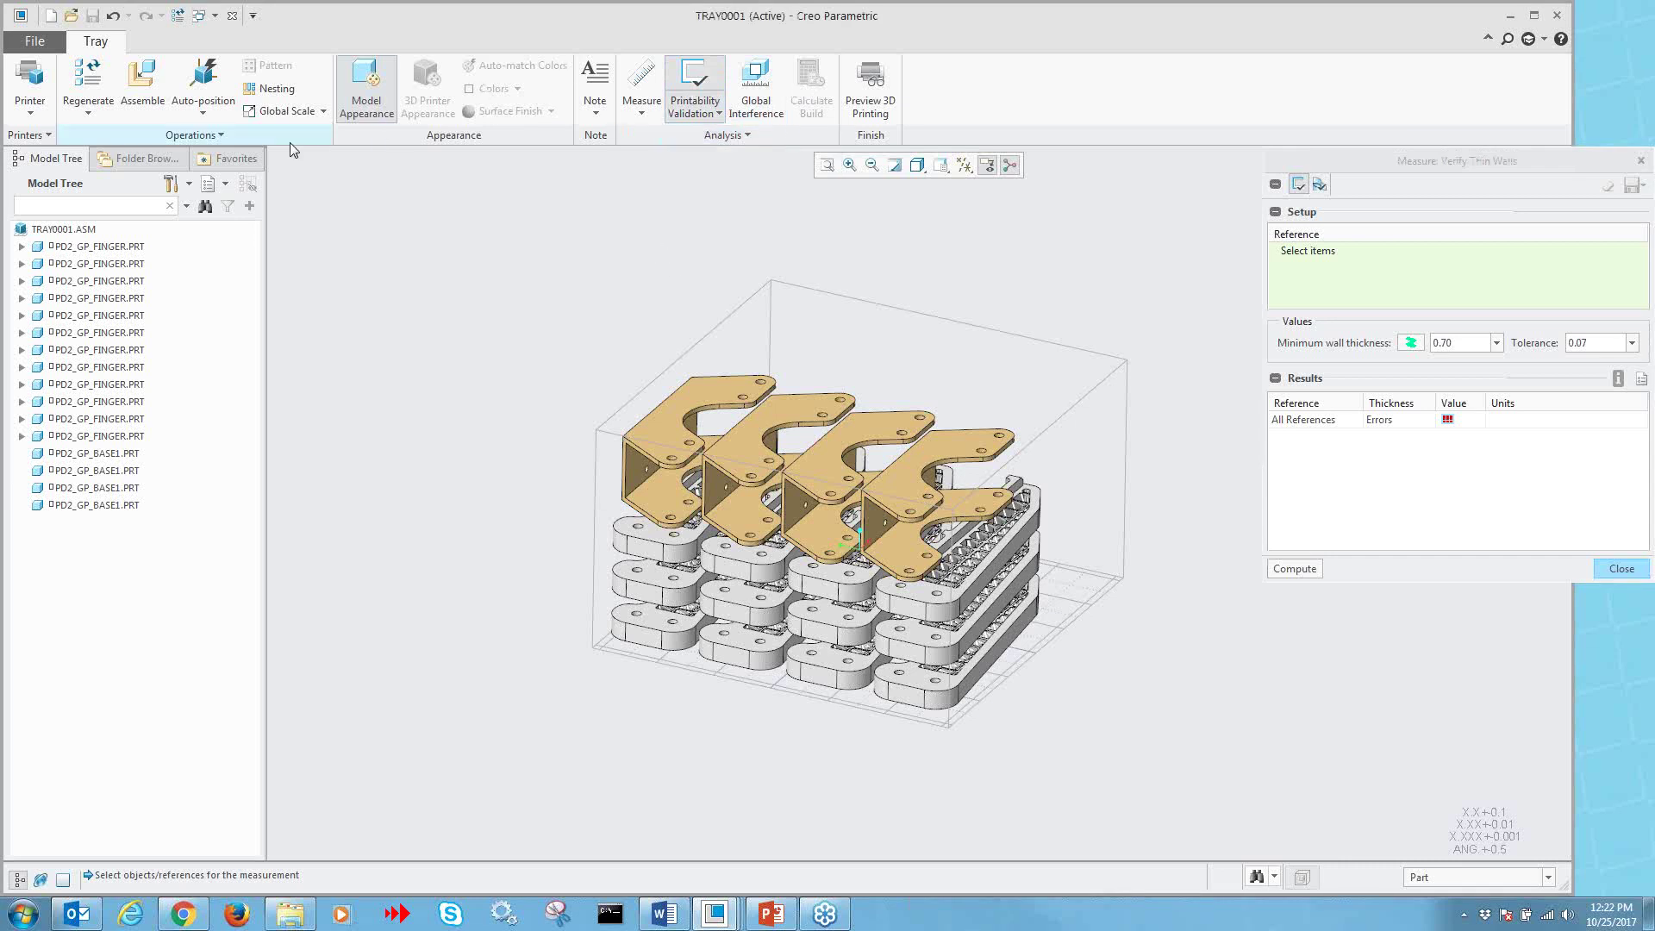
left_click(205, 134)
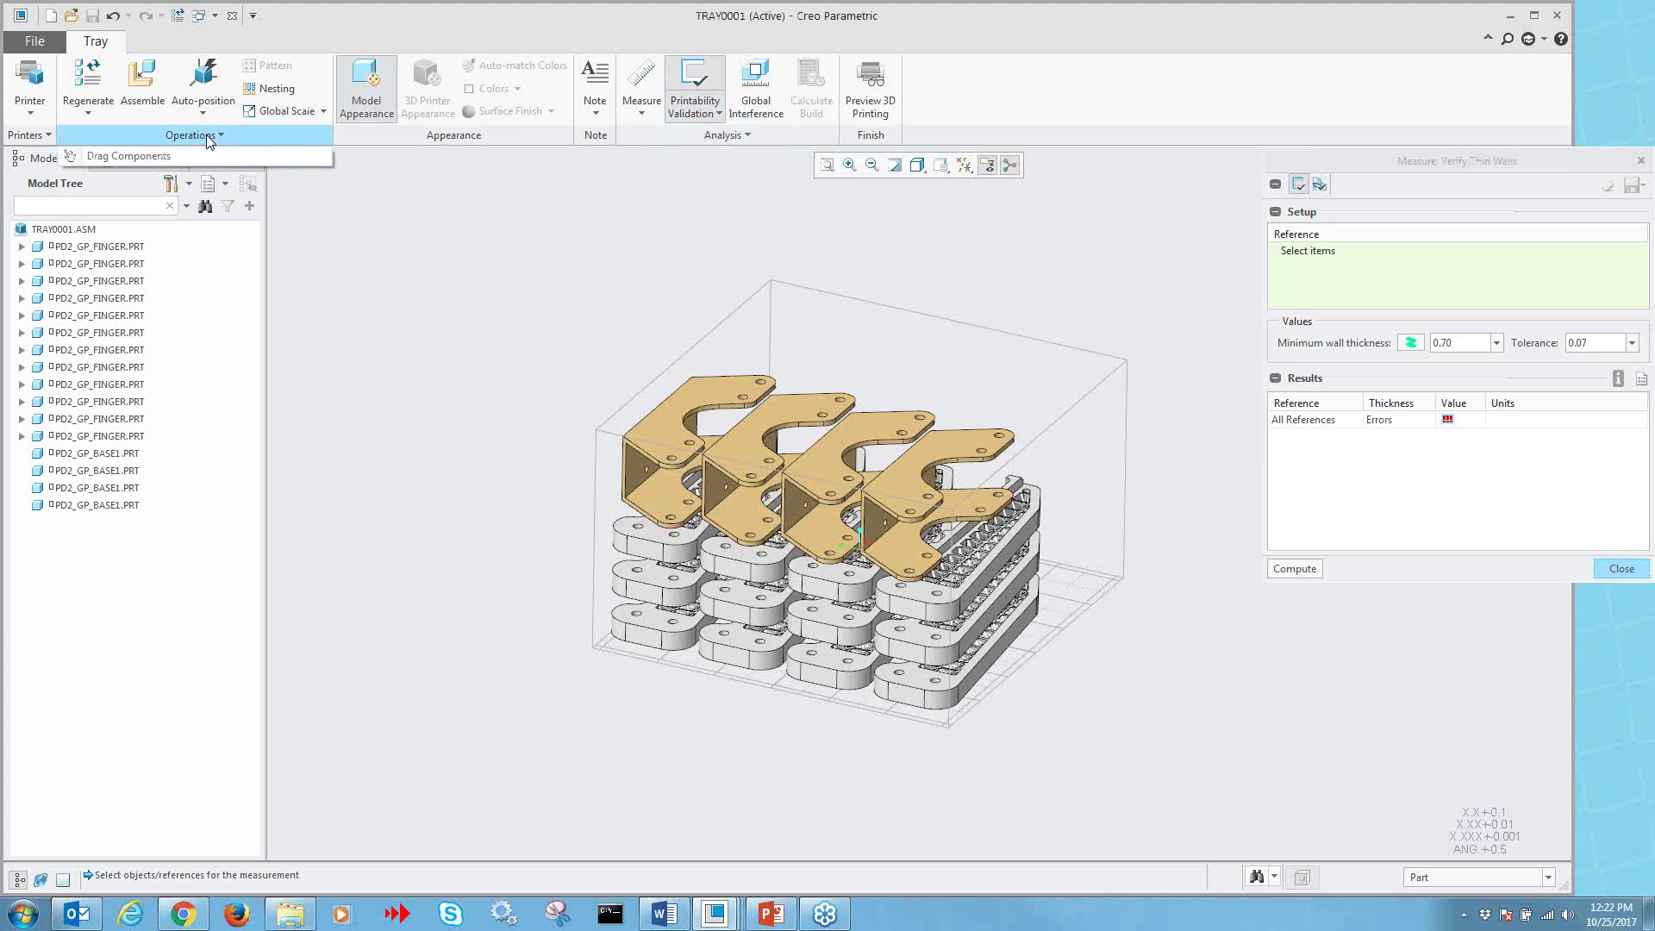
left_click(442, 198)
left_click(207, 110)
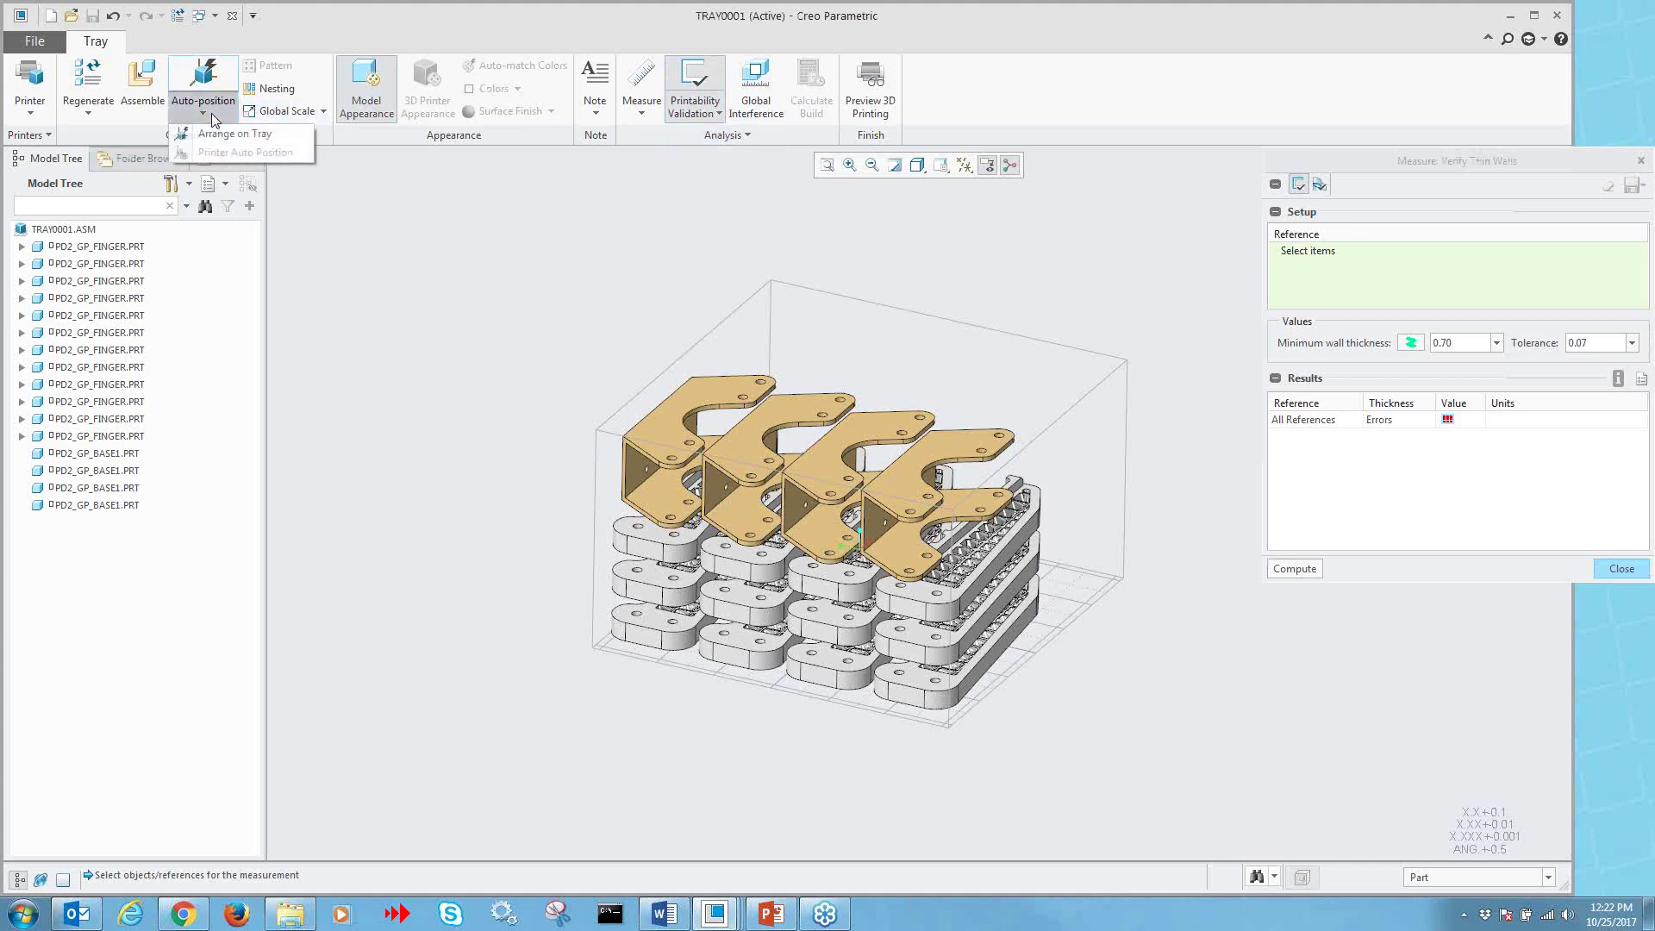
left_click(350, 169)
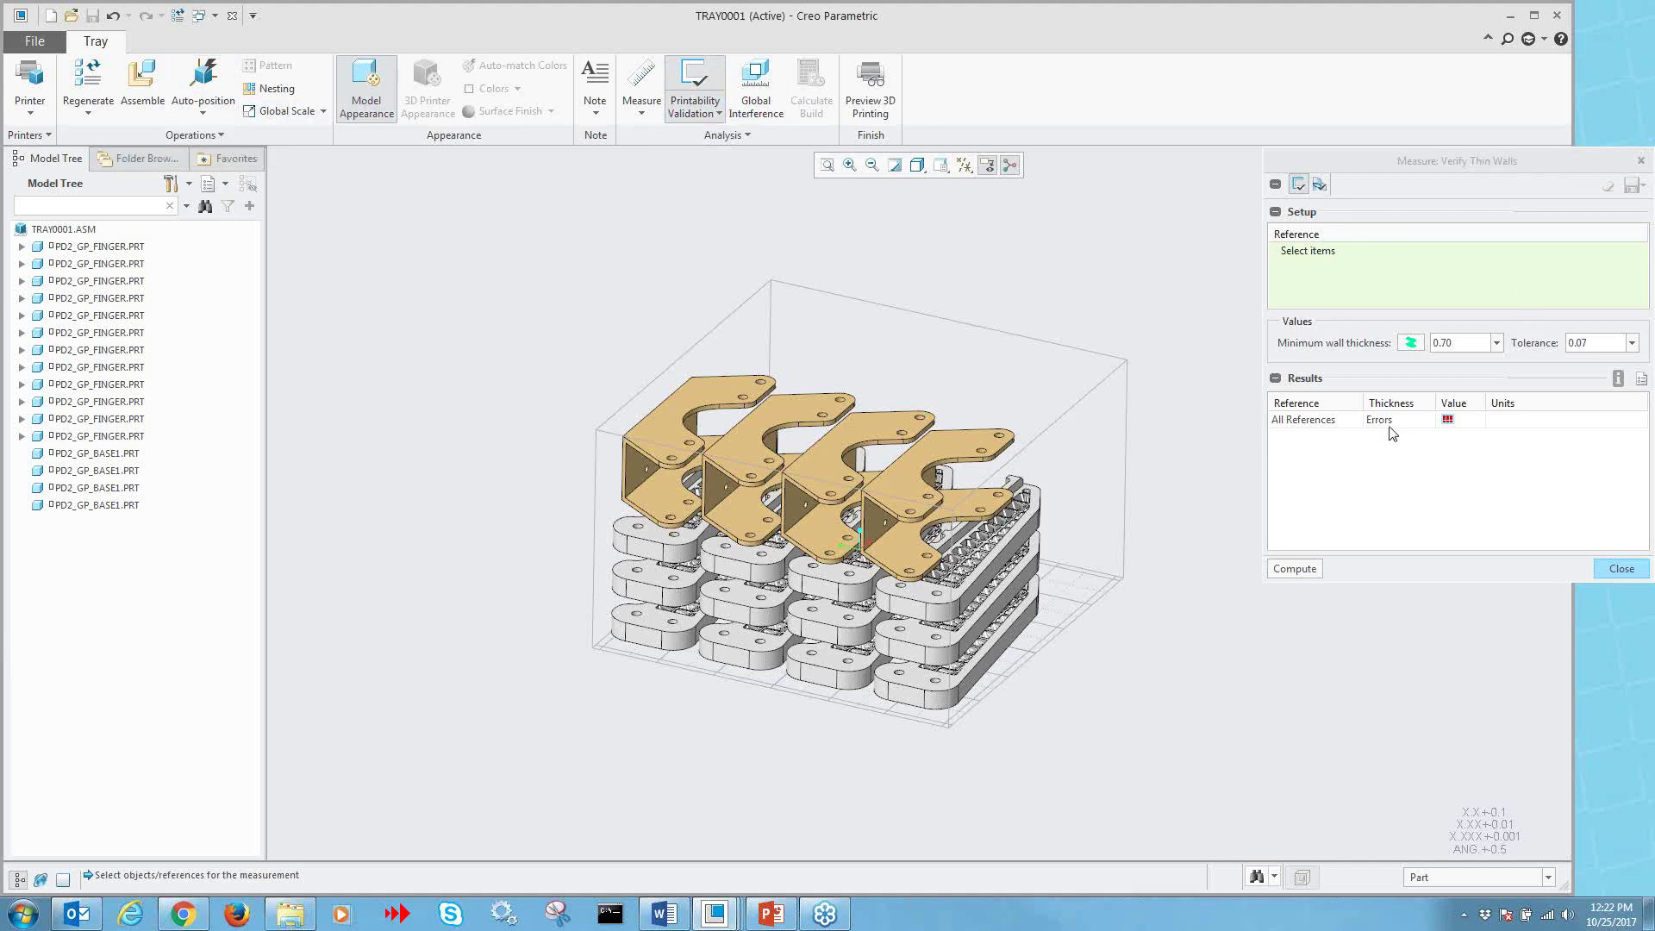
left_click(1619, 571)
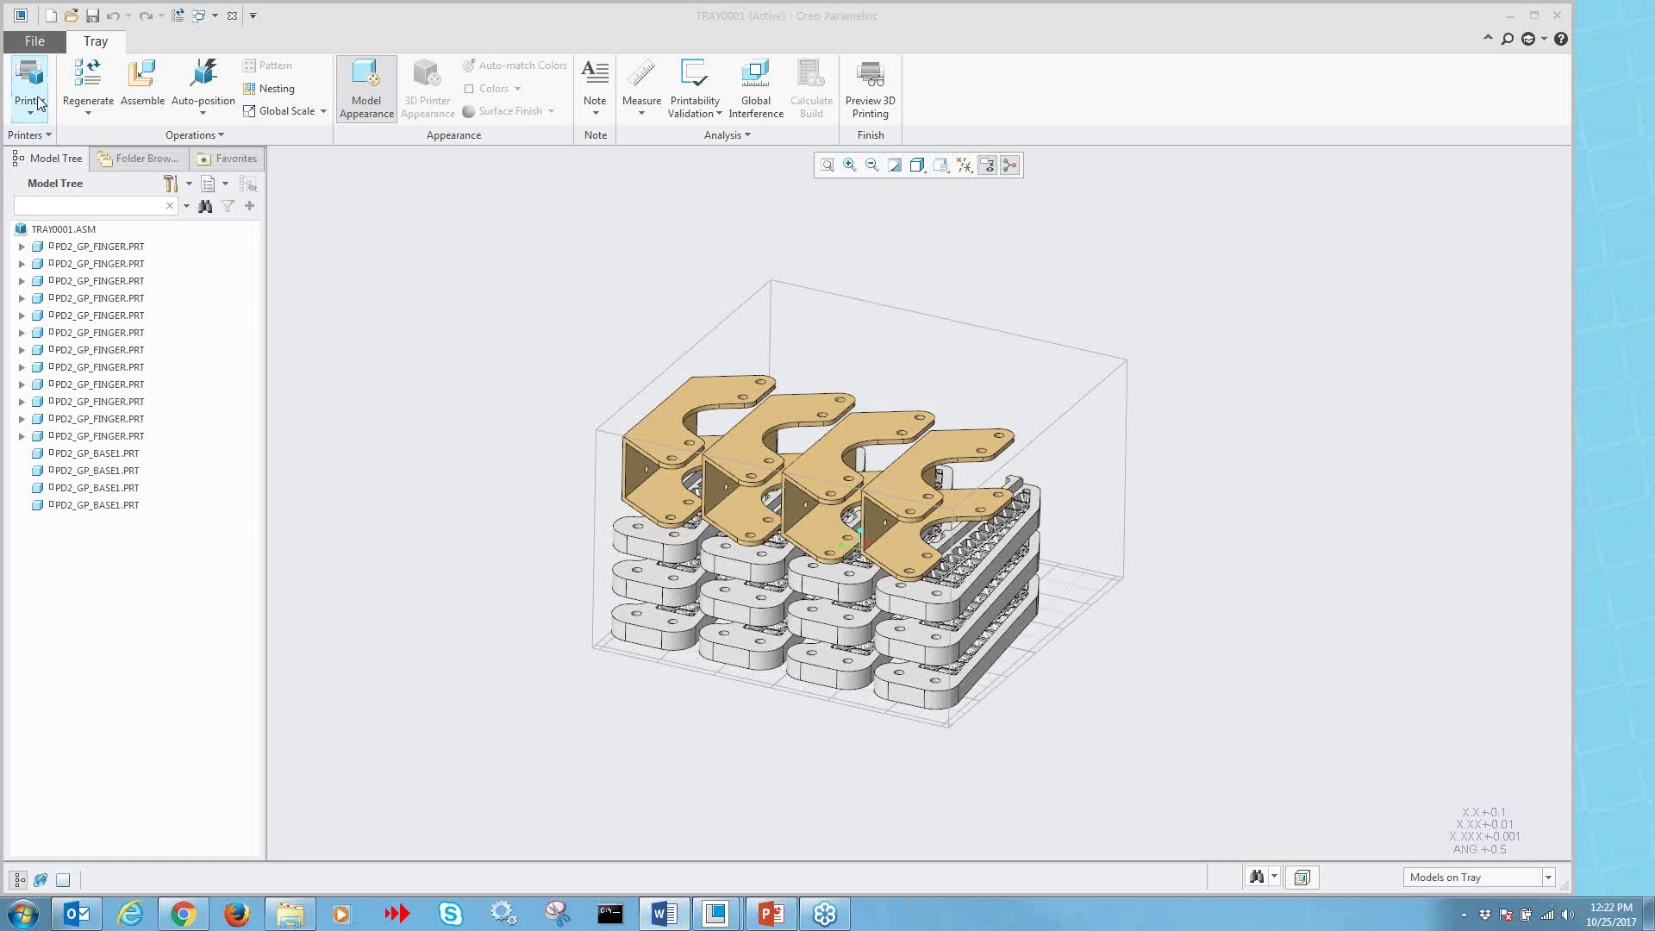
- Save a copy of the tray assembly as the Stereolithography (*.stl) file tray0001 in the Additive_Manufacturing_Demo folder
left_click(36, 42)
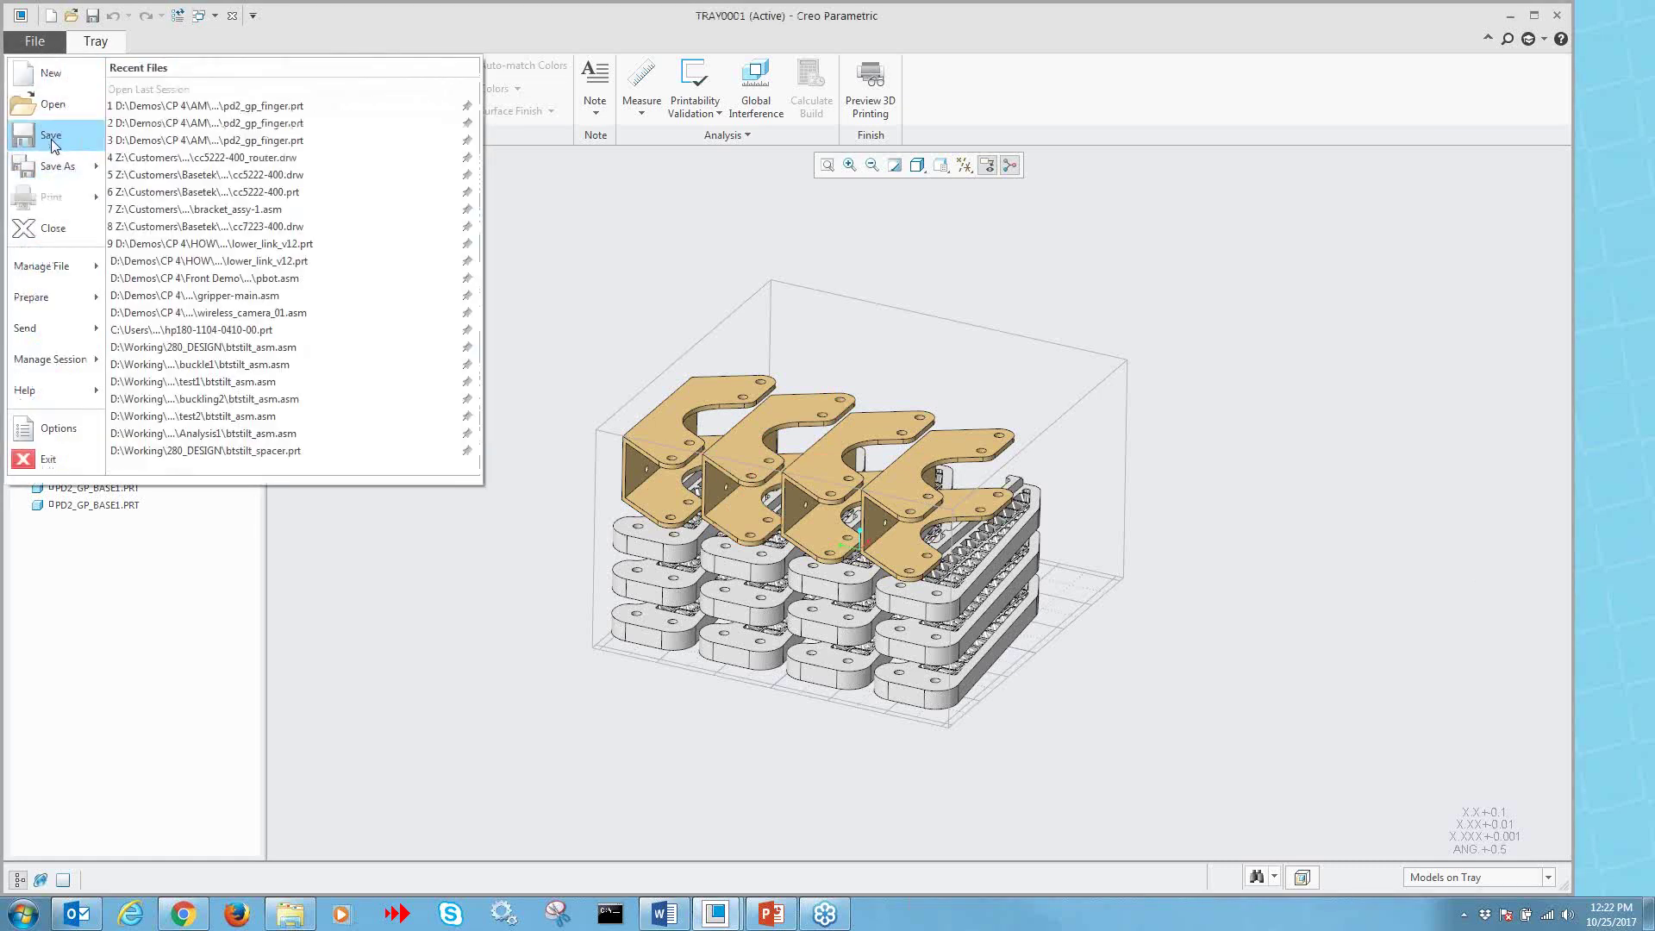
mouse_move(48, 179)
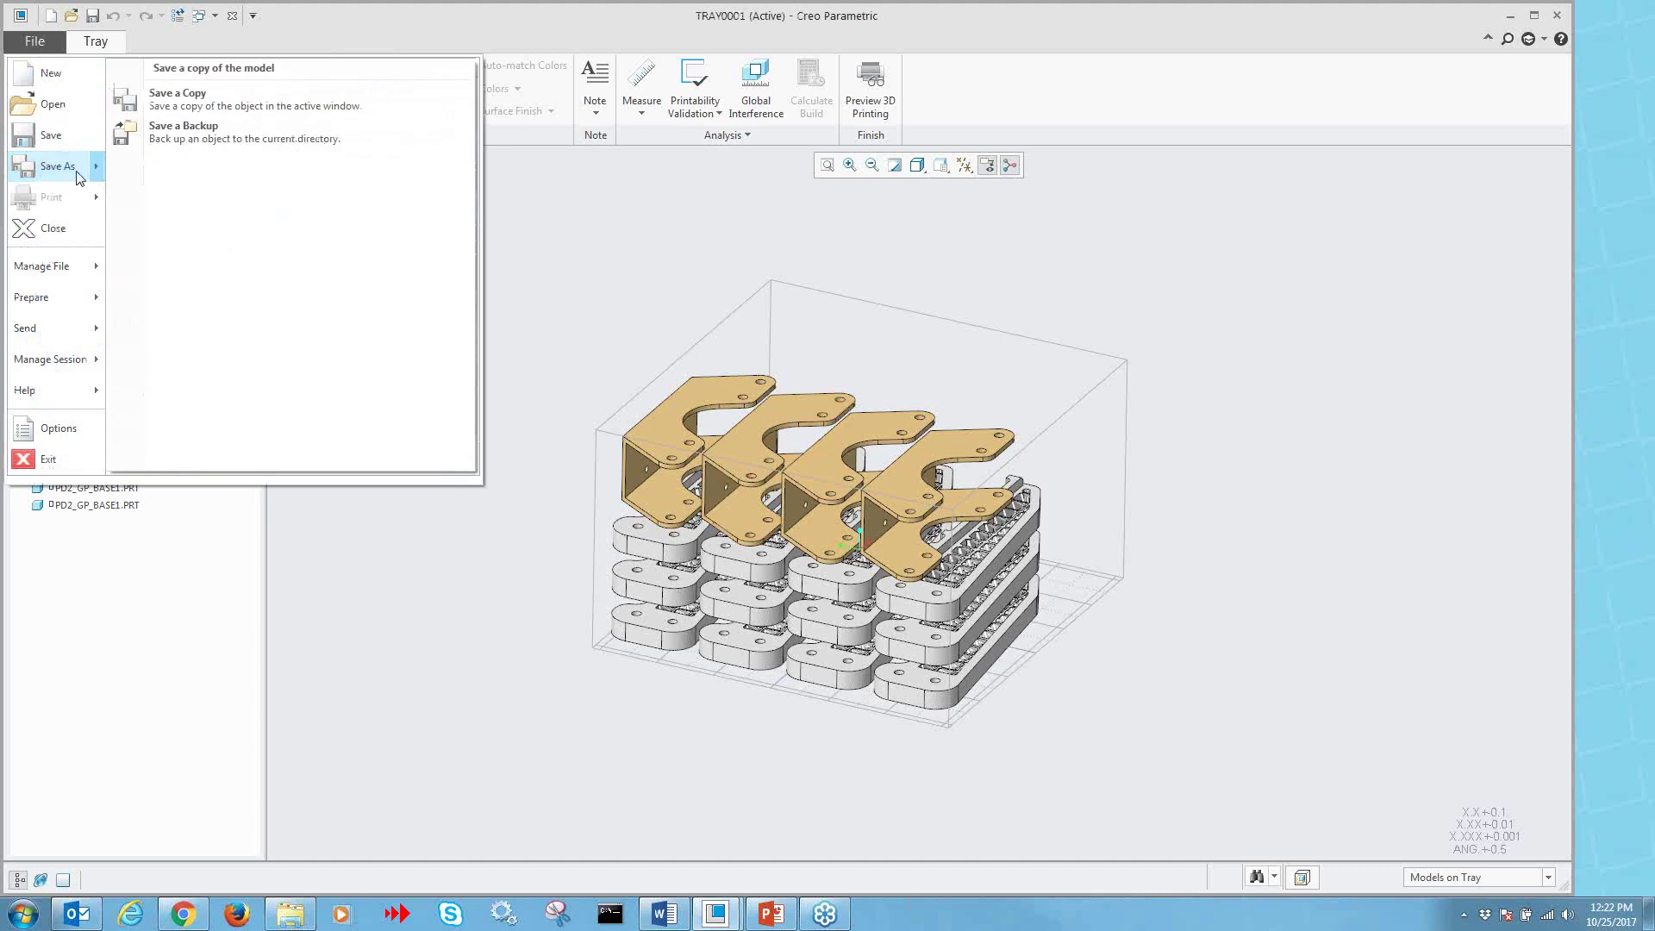
left_click(177, 97)
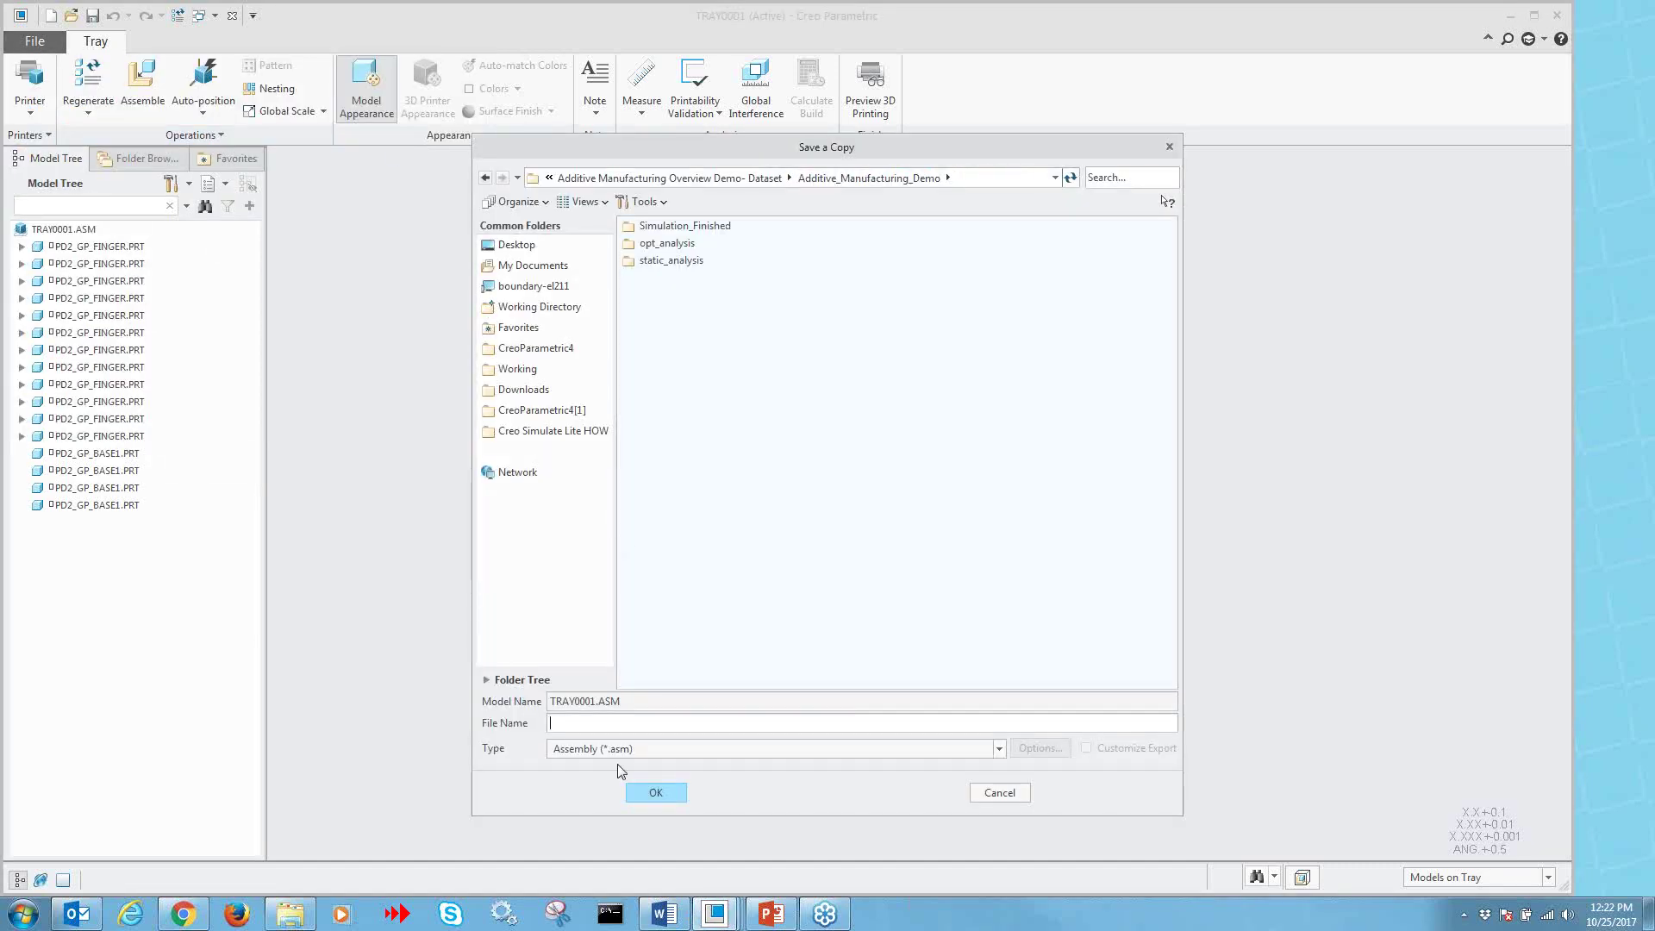
left_click(658, 750)
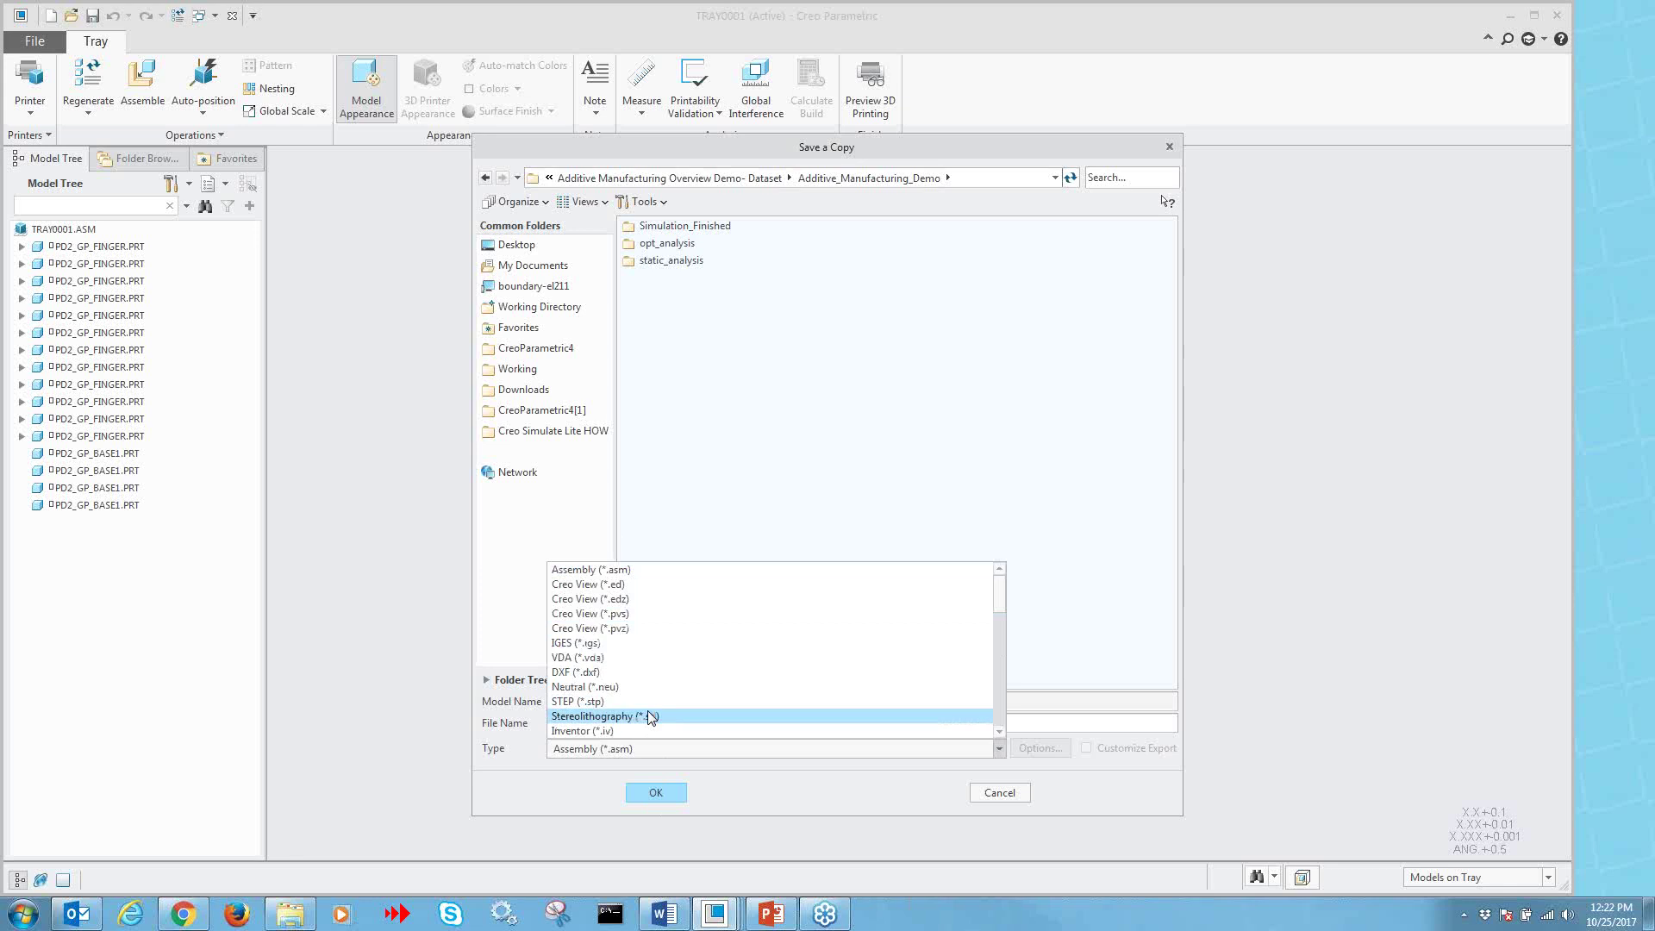
left_click(648, 713)
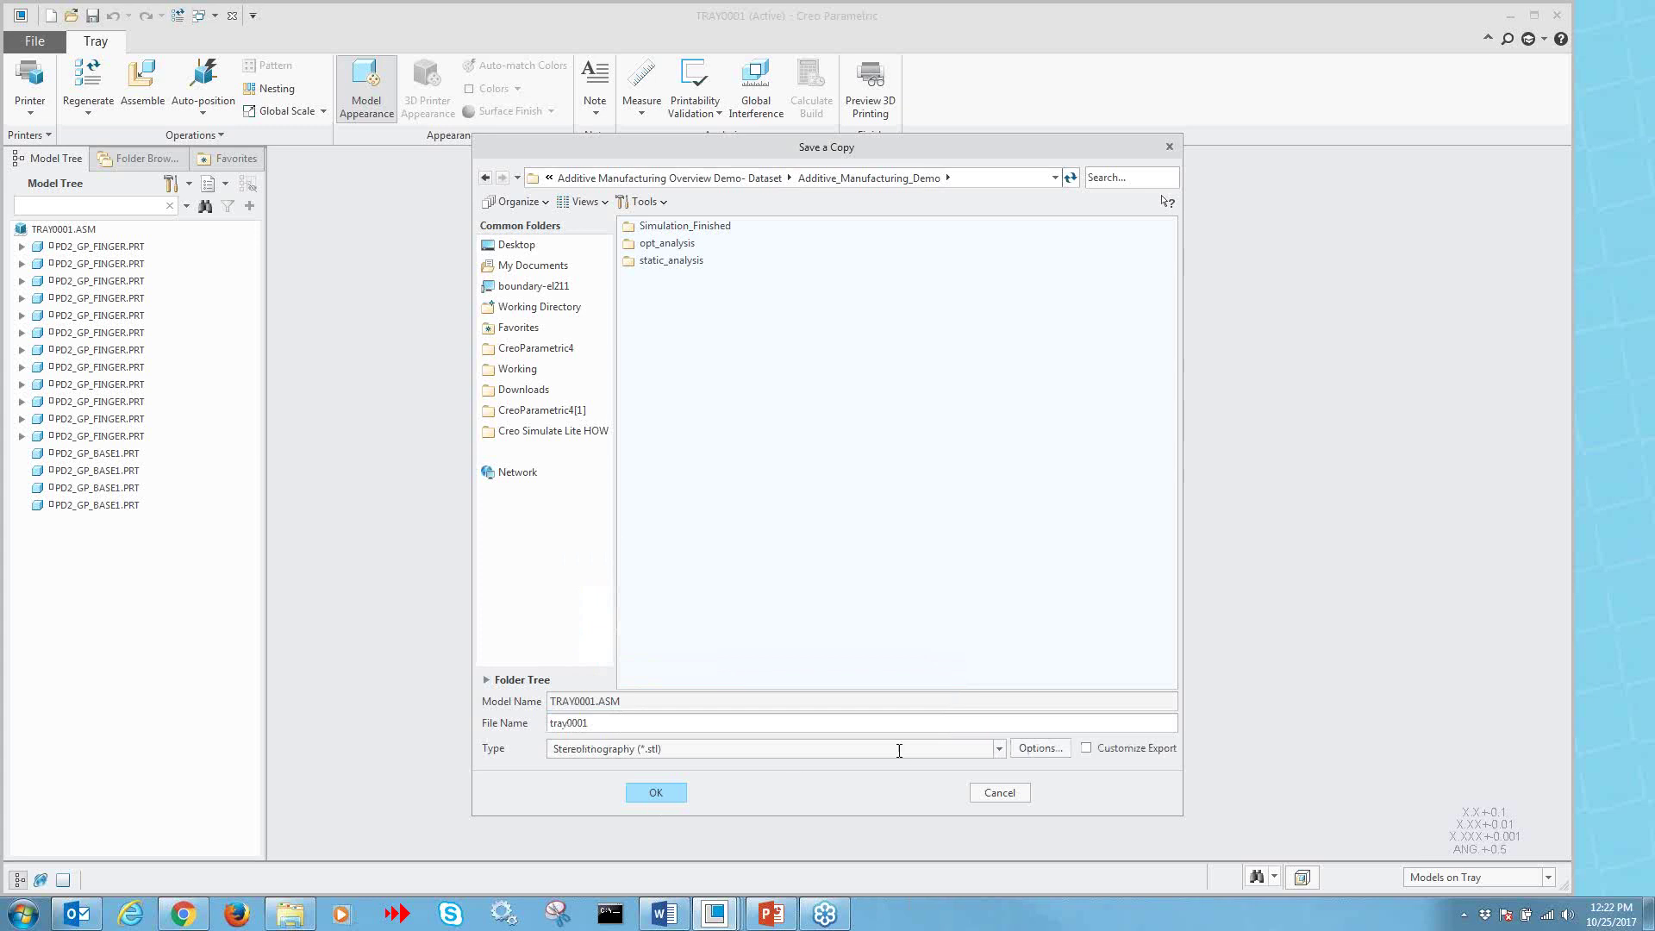
left_click(659, 789)
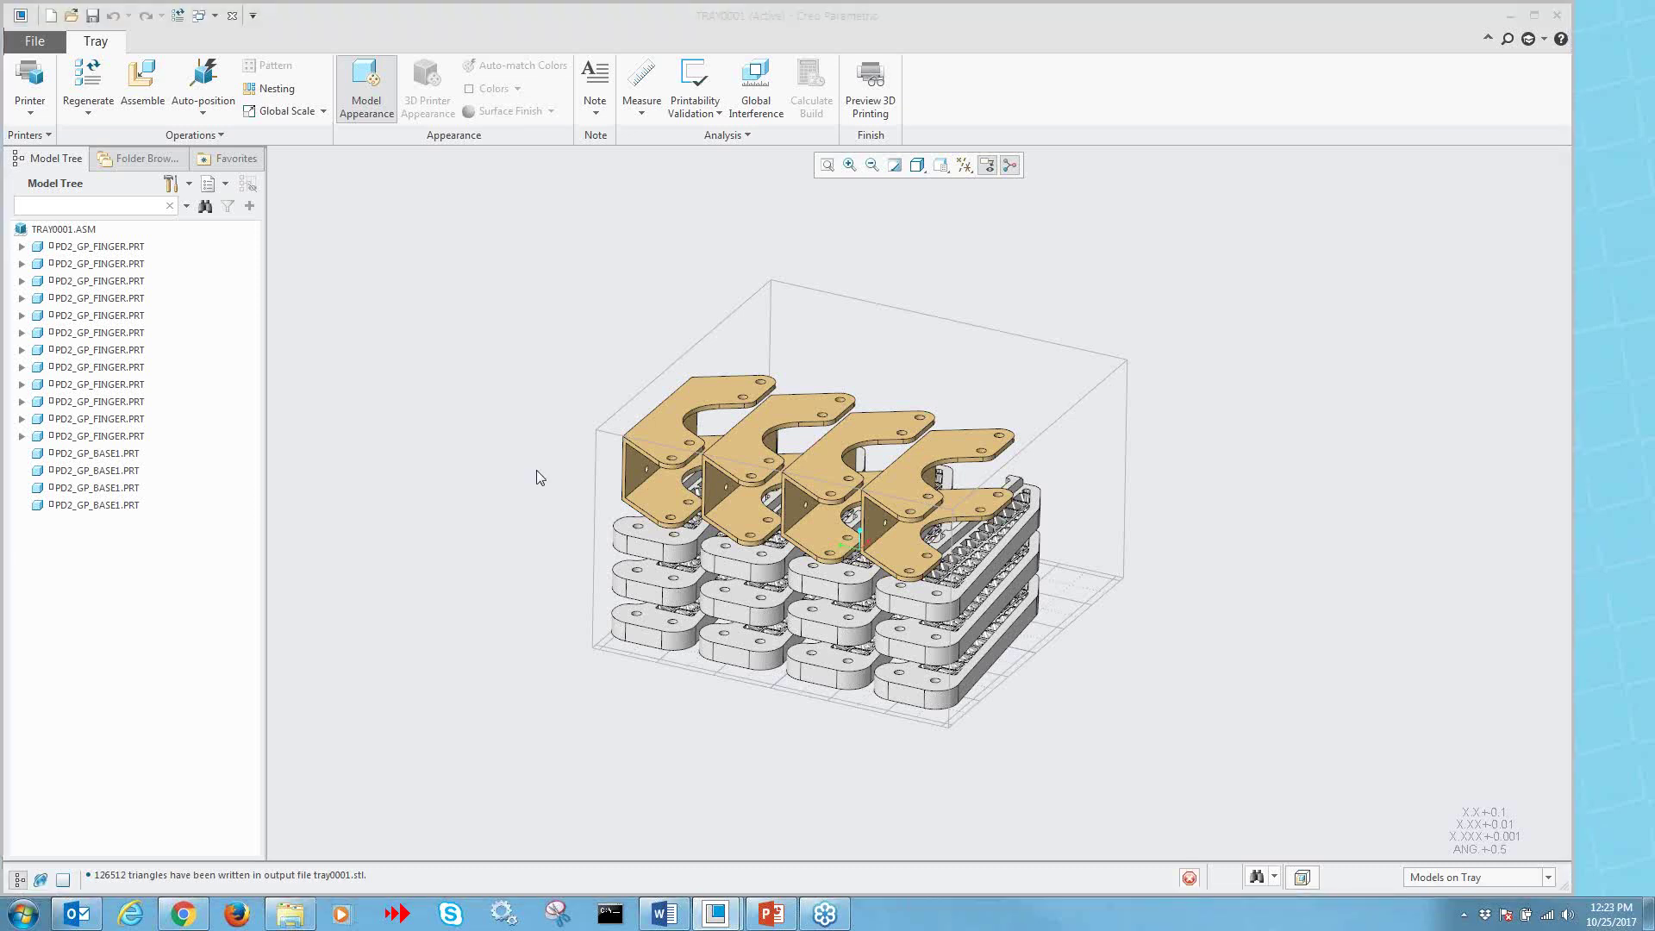
- Inspect the exported triangle mesh of the tray from several angles and close the tray's window
mouse_move(566, 488)
middle_mouse_down()
mouse_move(565, 457)
mouse_move(535, 469)
middle_mouse_up()
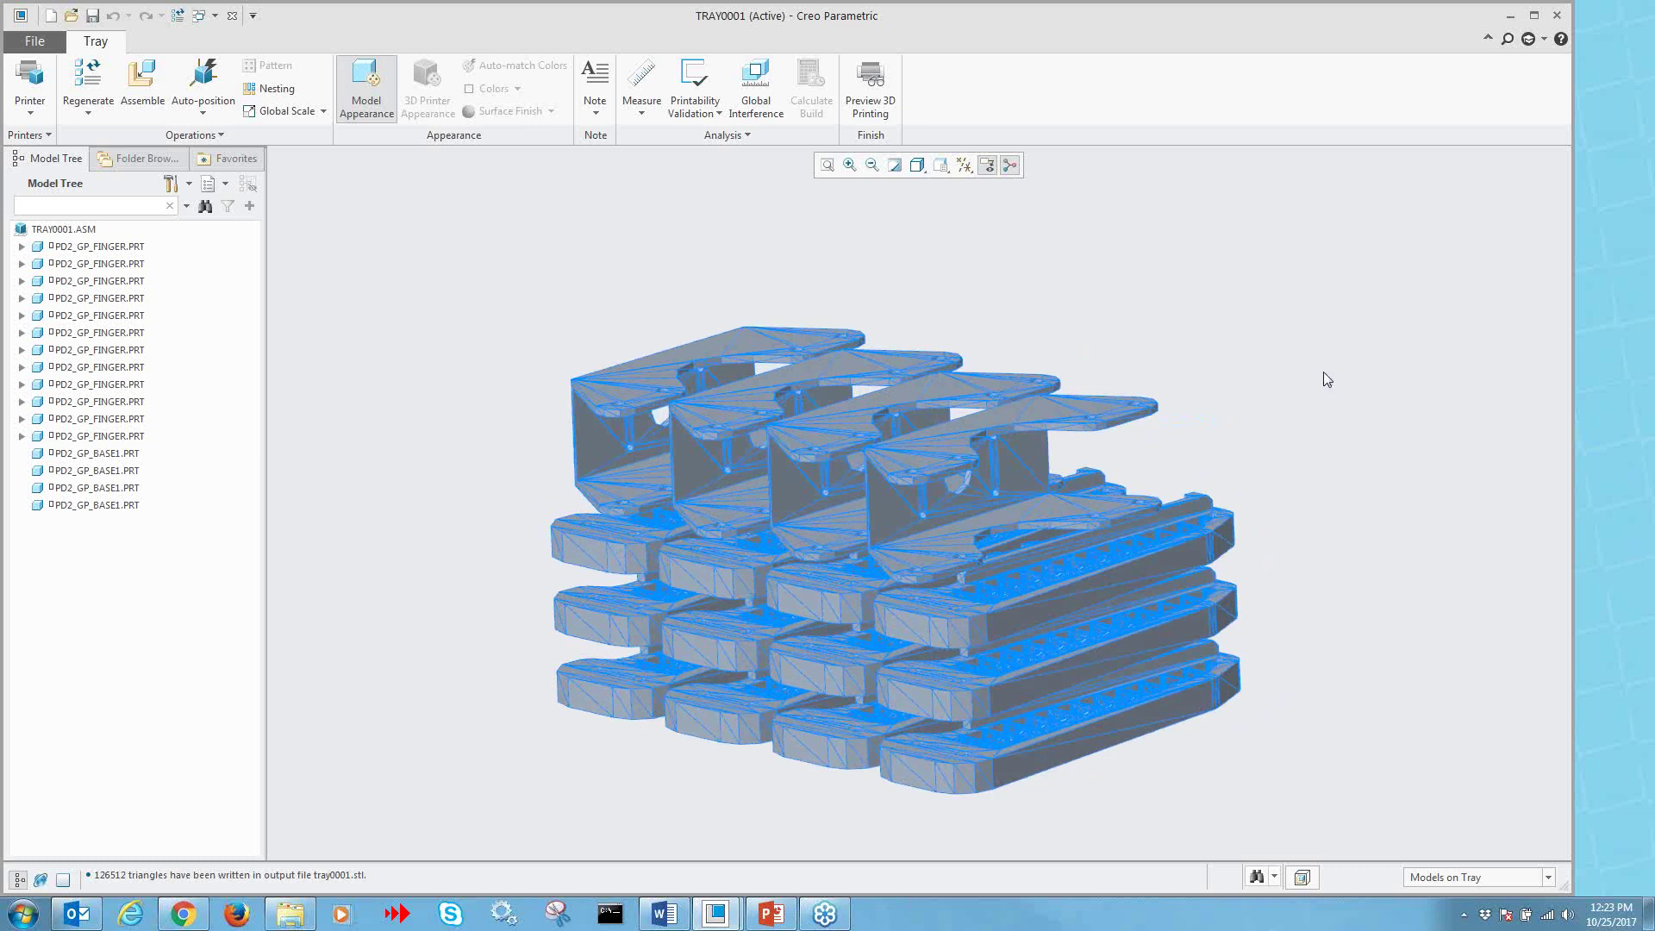
mouse_move(1315, 384)
middle_mouse_down()
mouse_move(1456, 503)
mouse_move(1345, 488)
mouse_move(1360, 515)
mouse_move(1348, 503)
middle_mouse_up()
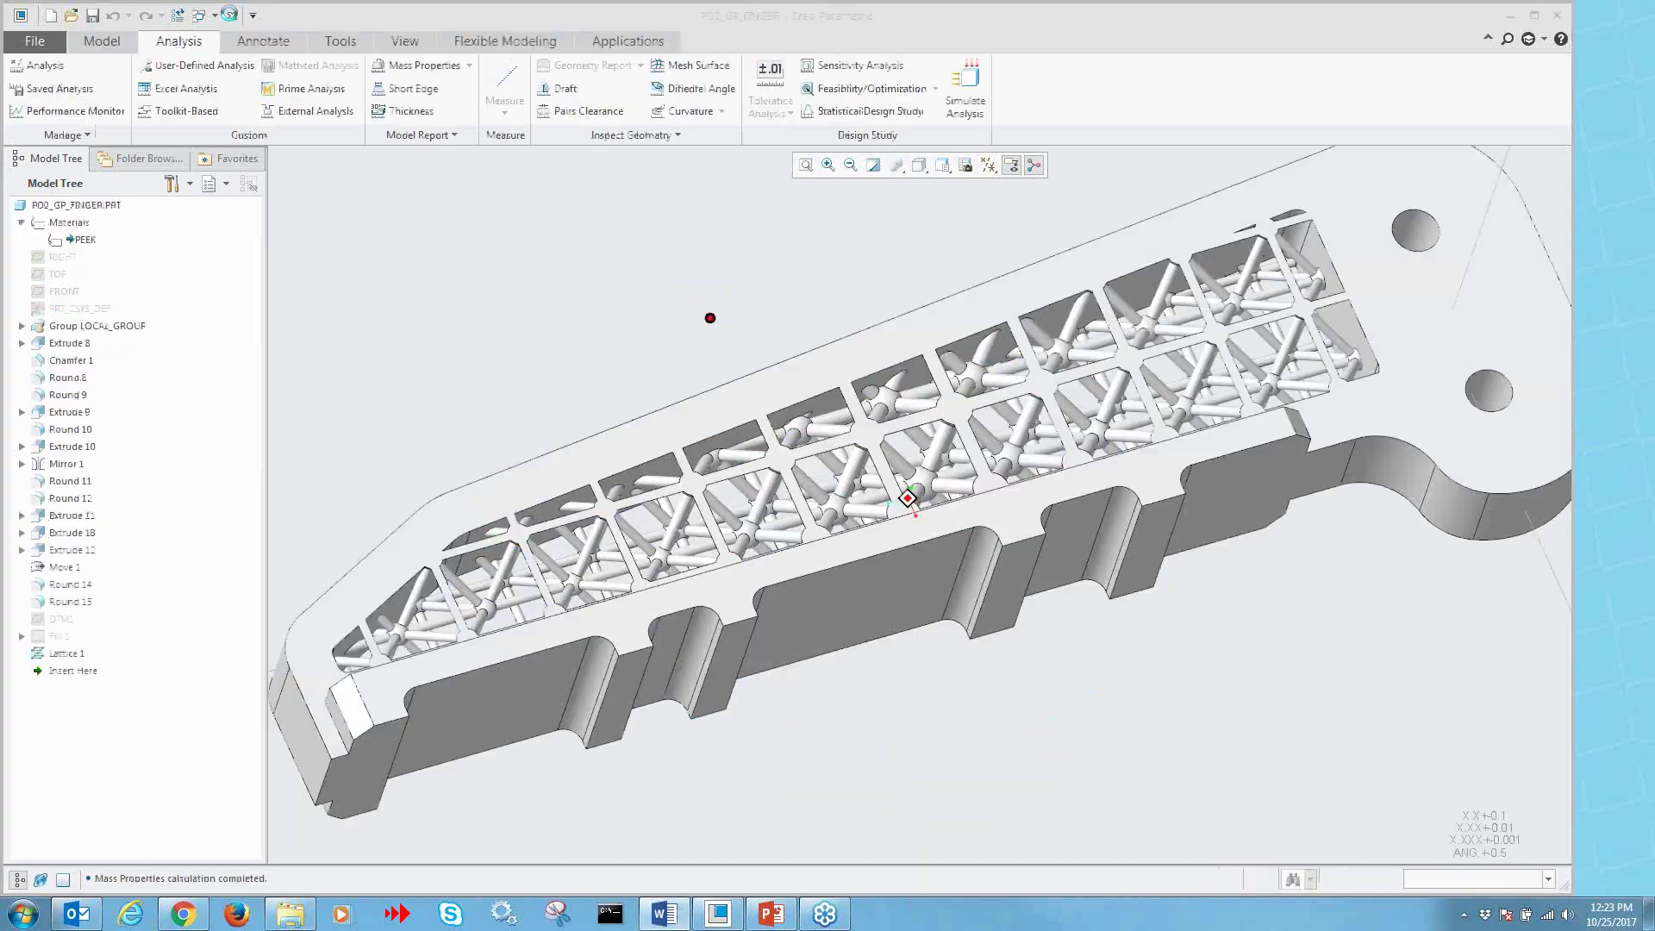
left_click(232, 15)
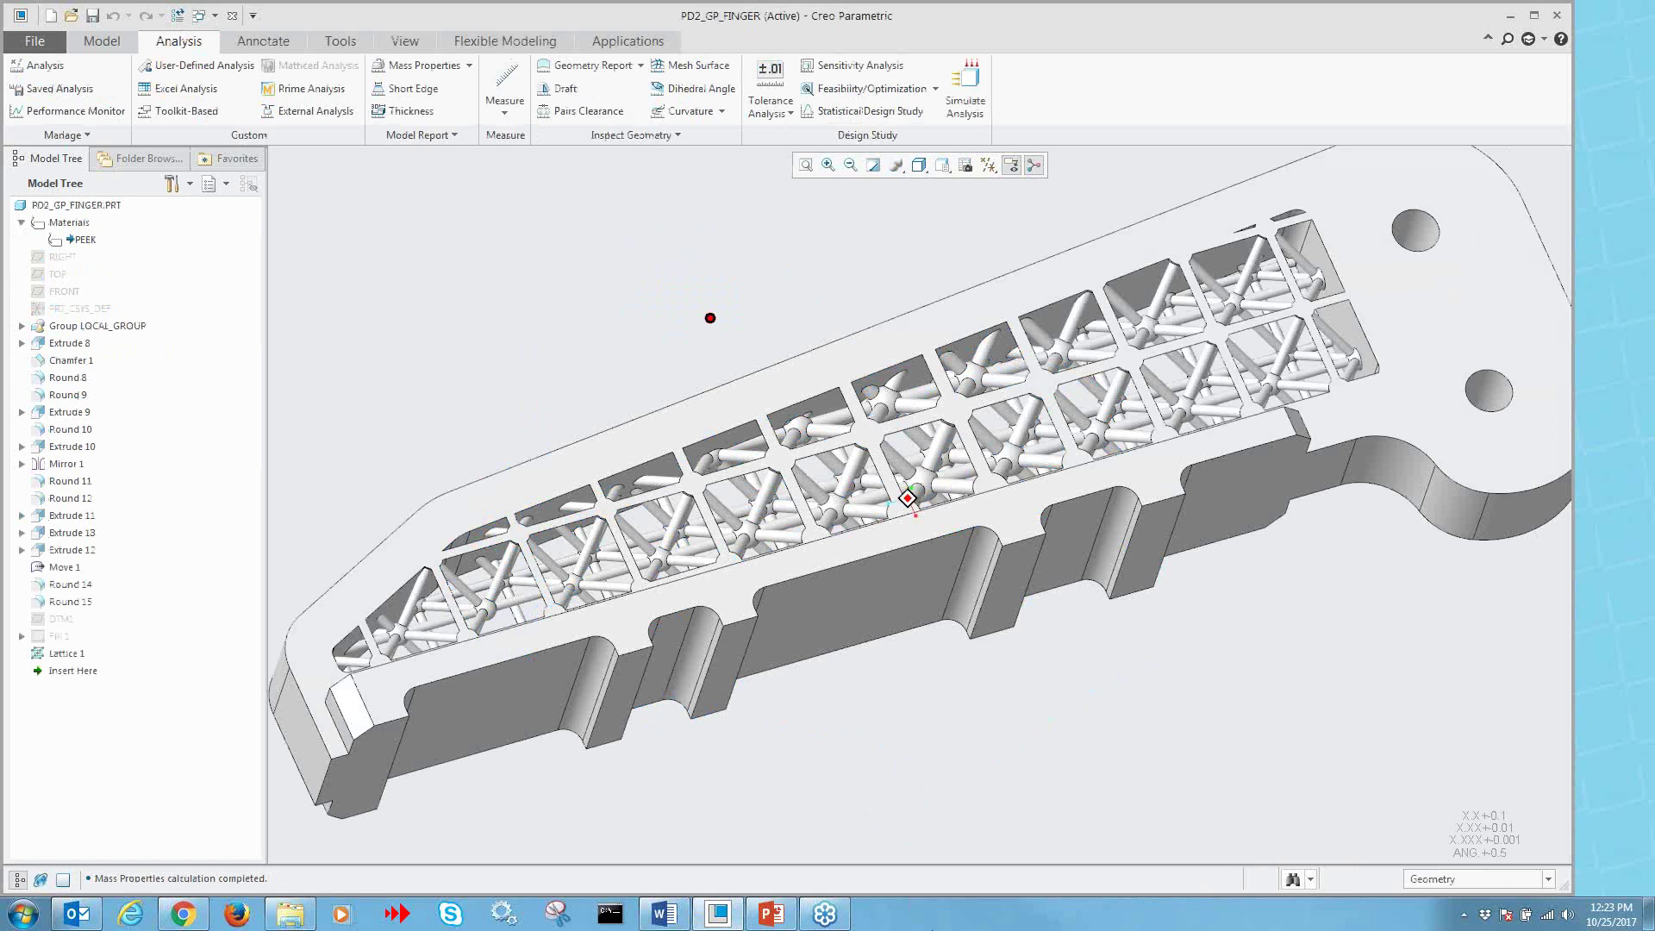
- Switch to the PowerPoint presentation and start the slide show from the Q & A slide
left_click(774, 913)
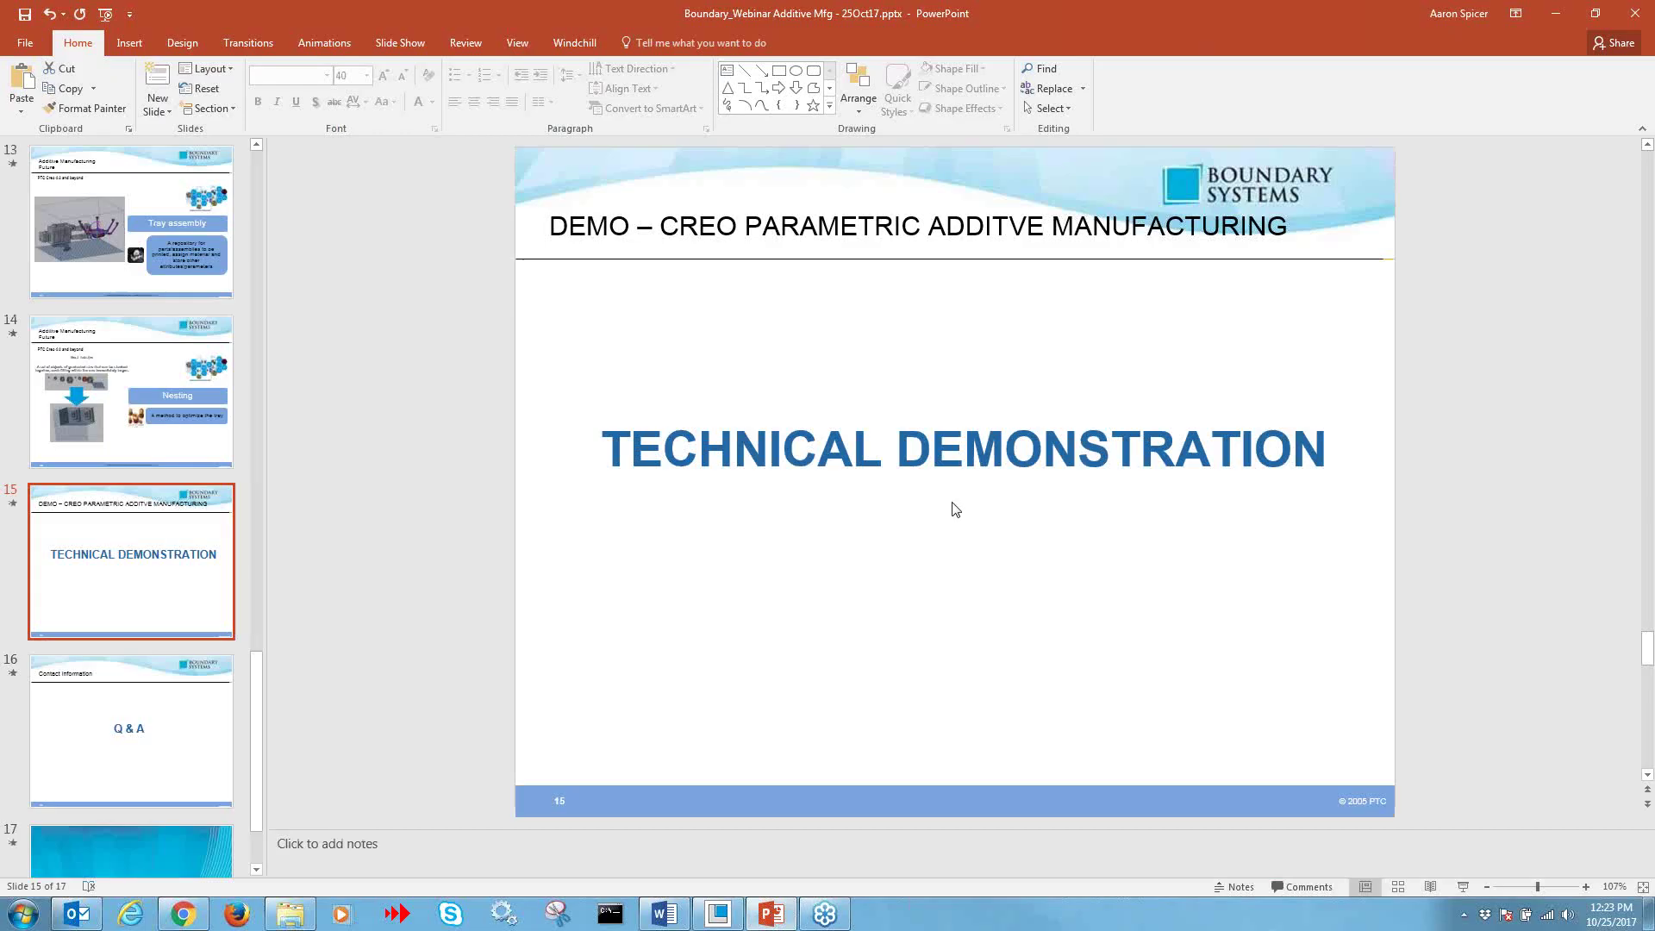
left_click(99, 774)
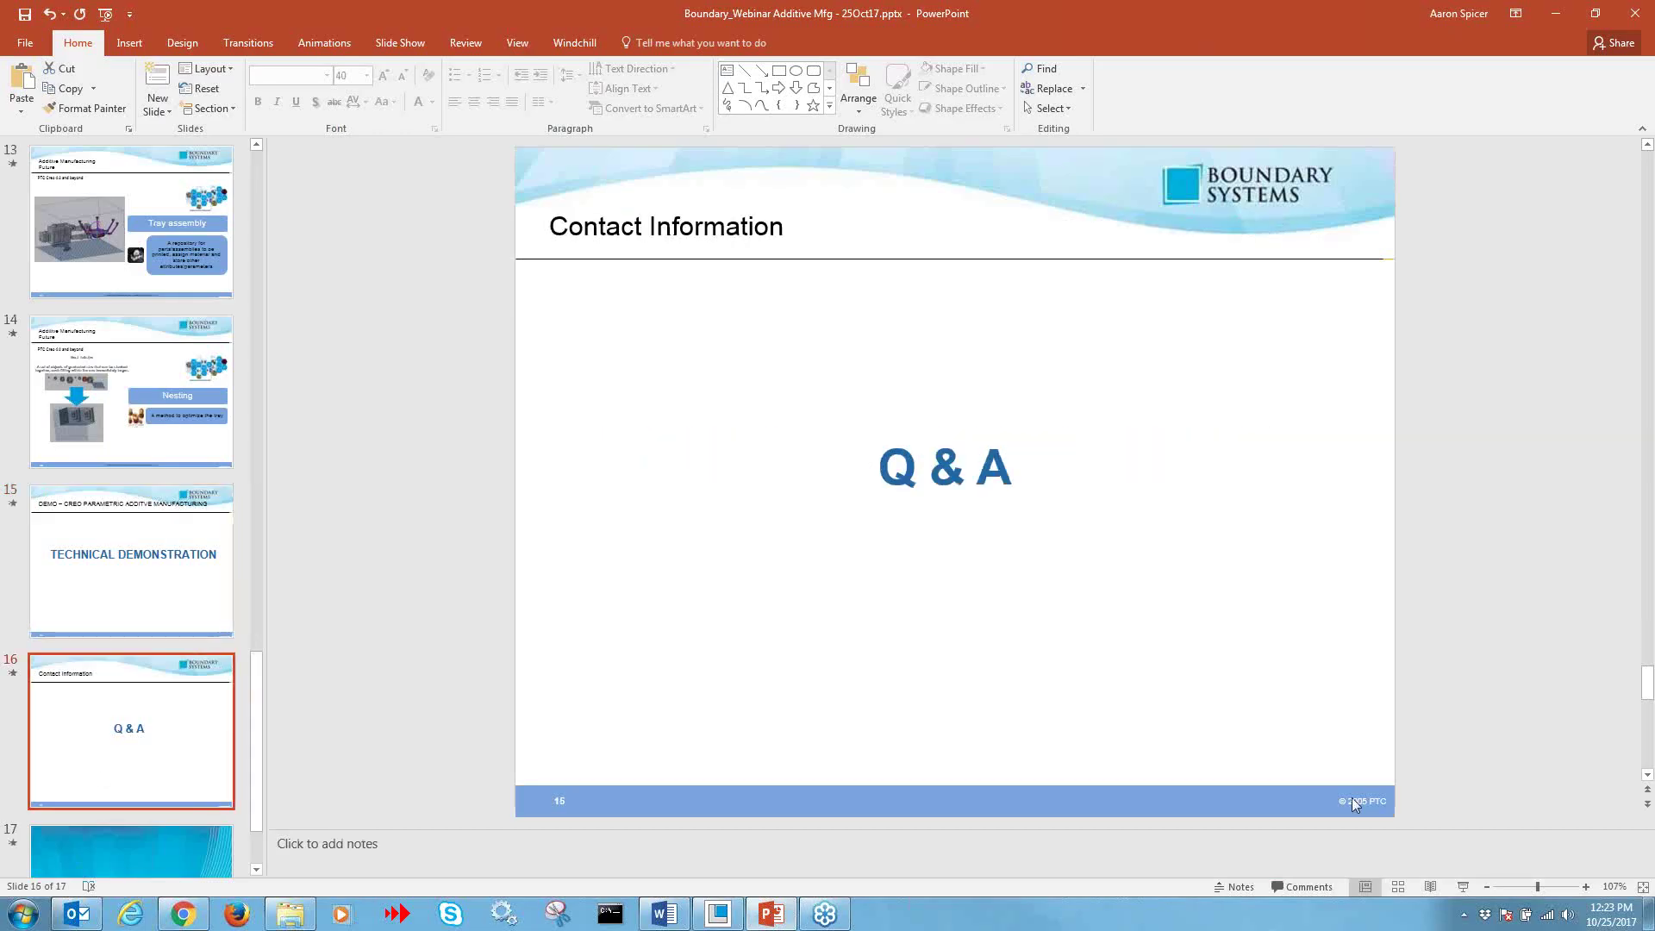
left_click(1463, 887)
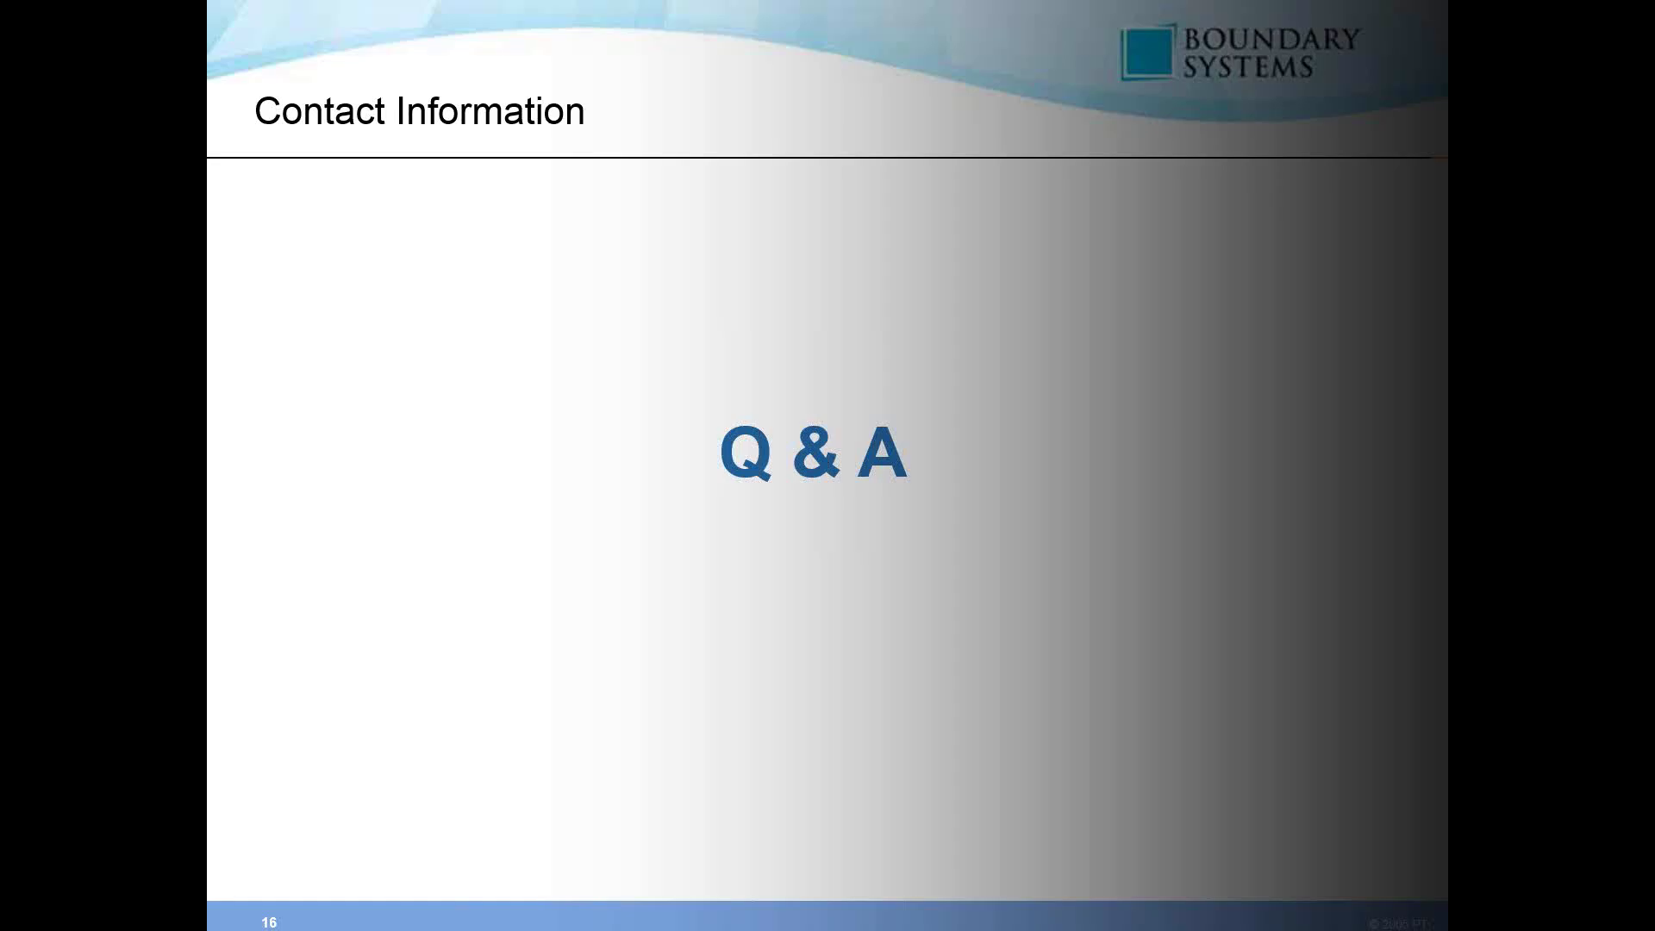